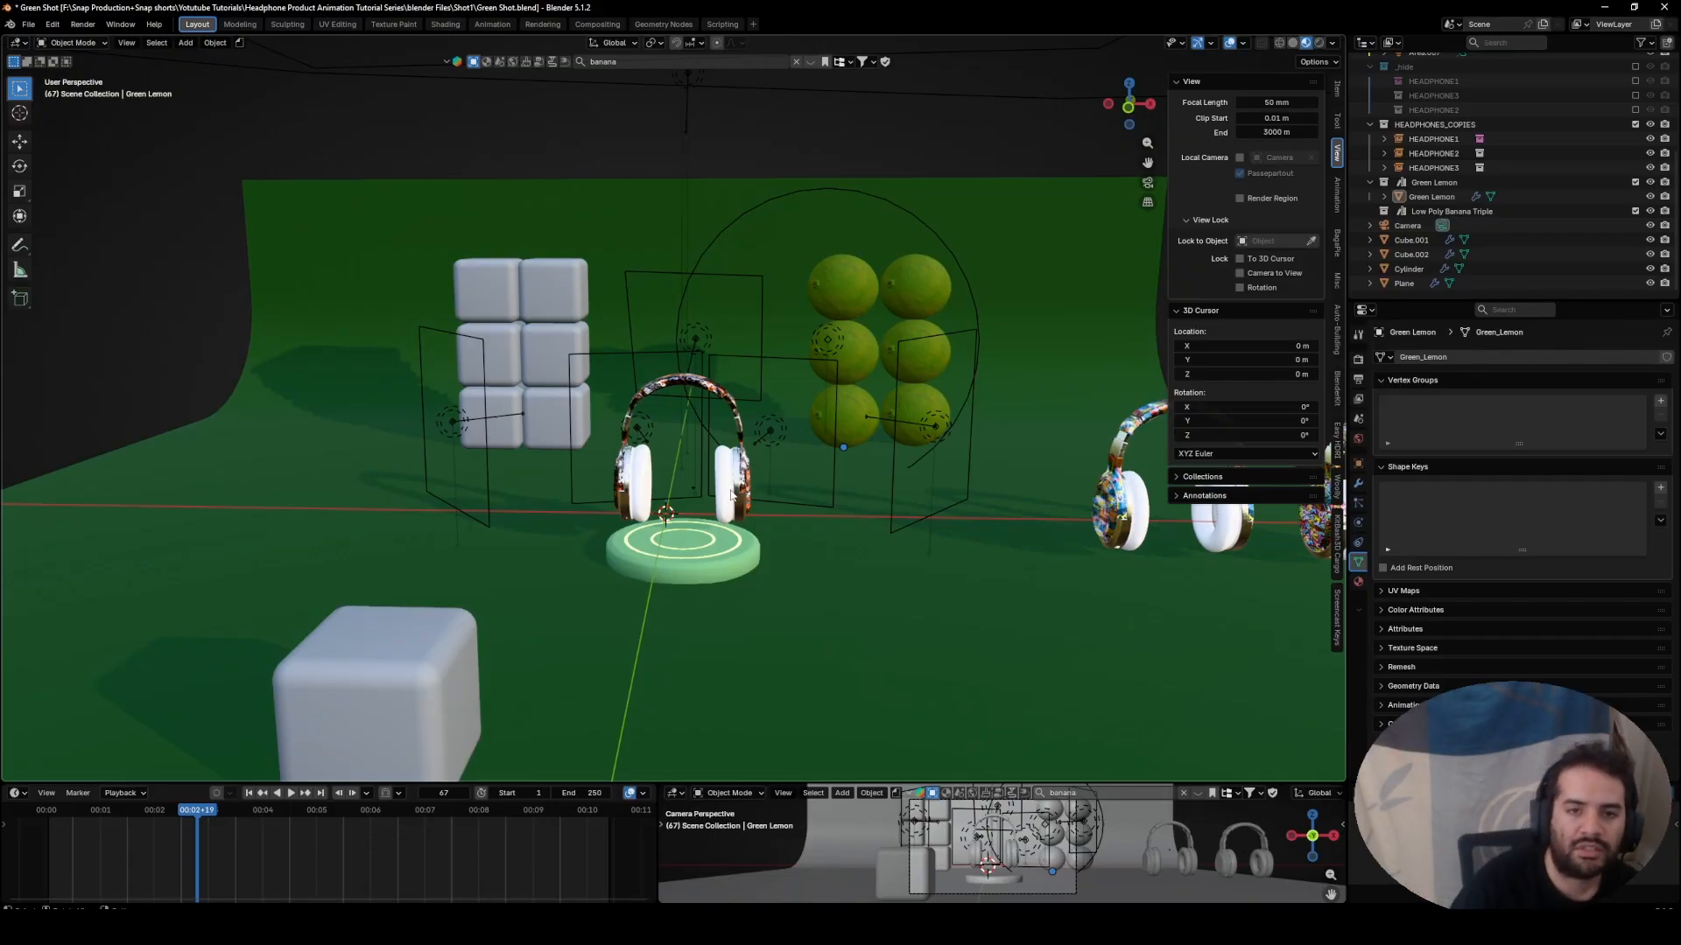
# - Examine the three headphones, the podium, the cubes and the lemons in the green set from several angles
pyautogui.moveTo(810, 494); pyautogui.dragTo(638, 427, button='middle')
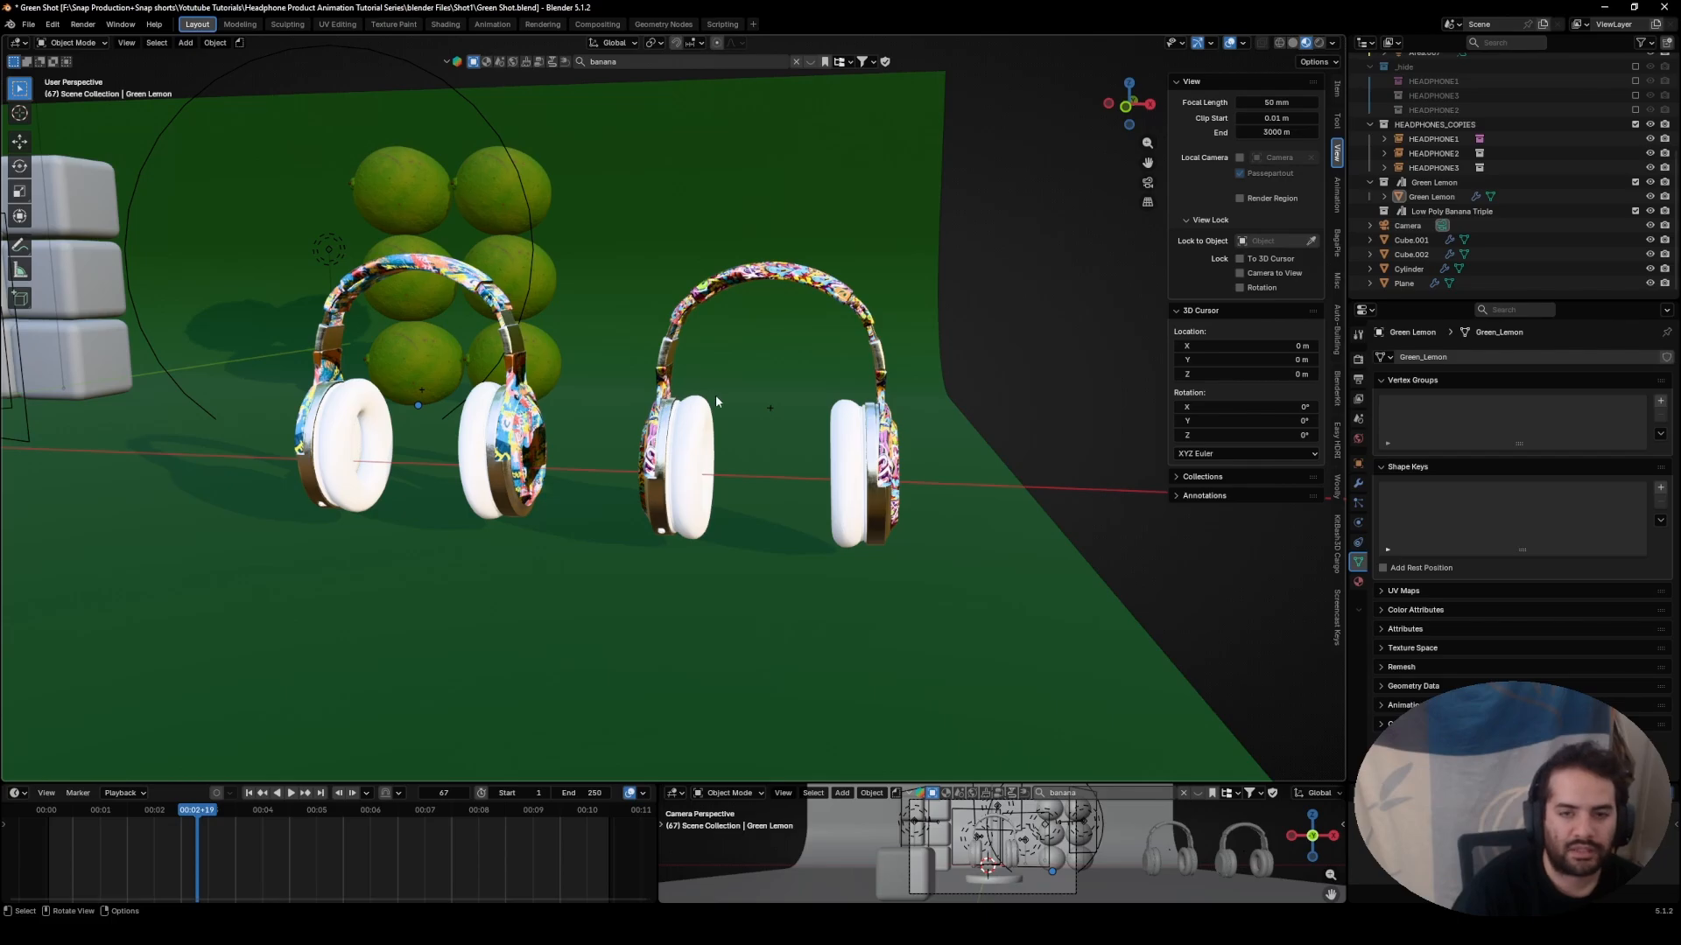
pyautogui.moveTo(907, 468); pyautogui.dragTo(778, 442, button='middle')
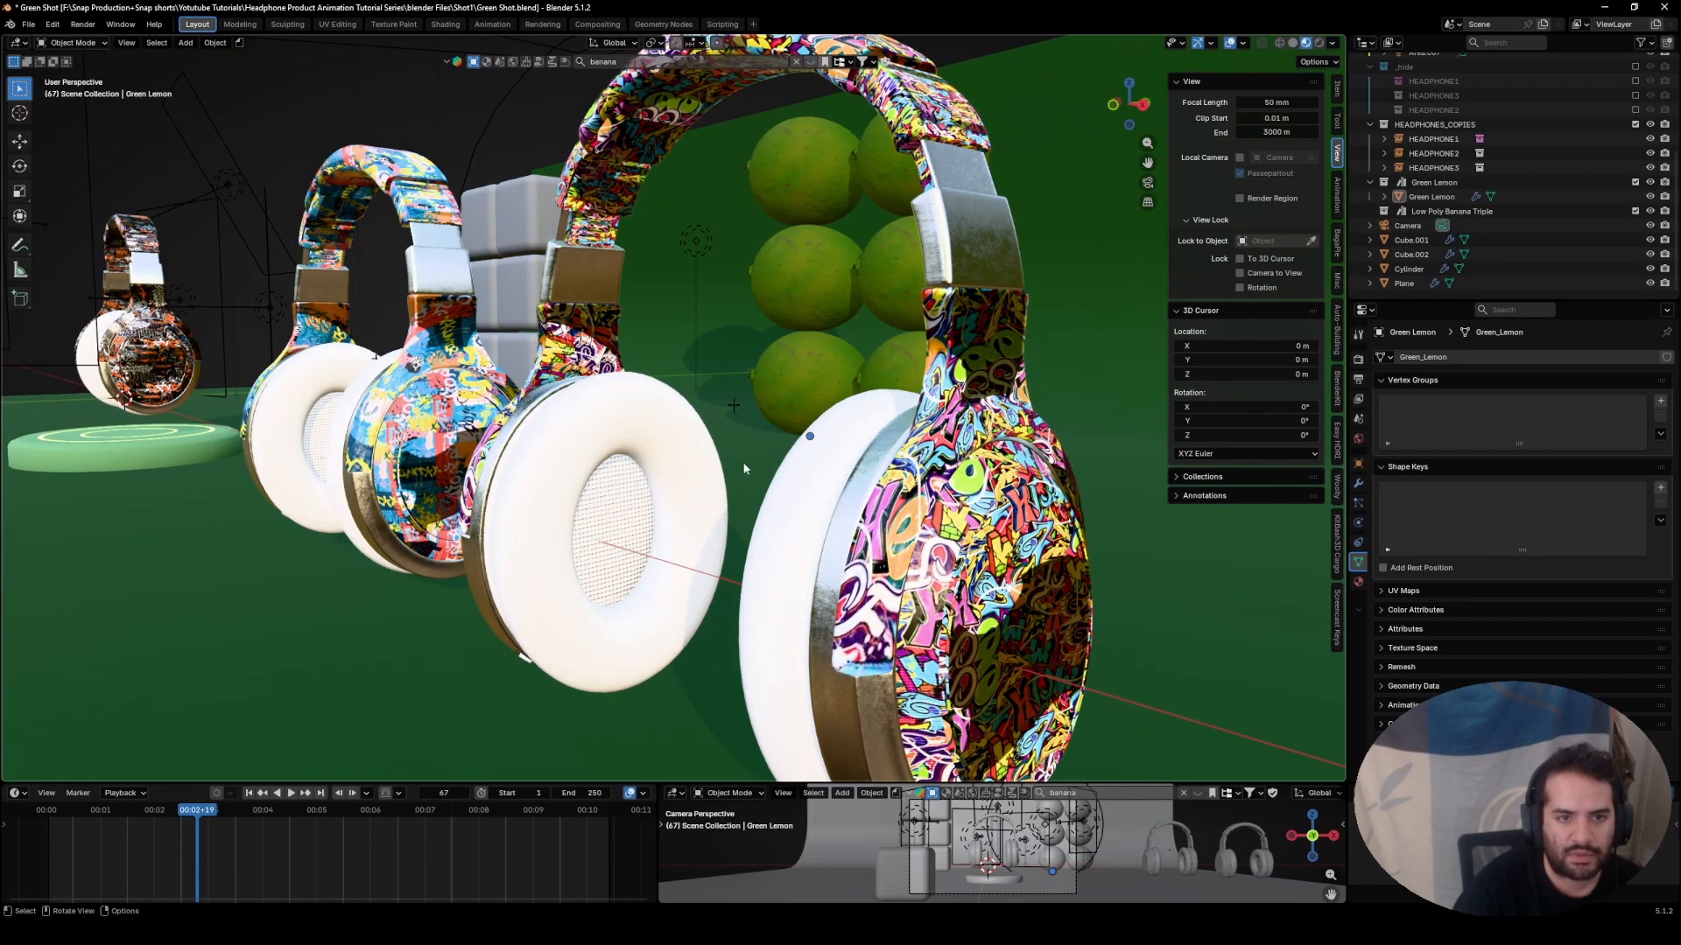
pyautogui.moveTo(572, 462)
pyautogui.mouseDown(button='middle')
pyautogui.moveTo(763, 464)
pyautogui.moveTo(561, 460)
pyautogui.mouseUp(button='middle')
pyautogui.scroll(-6, 765, 465)
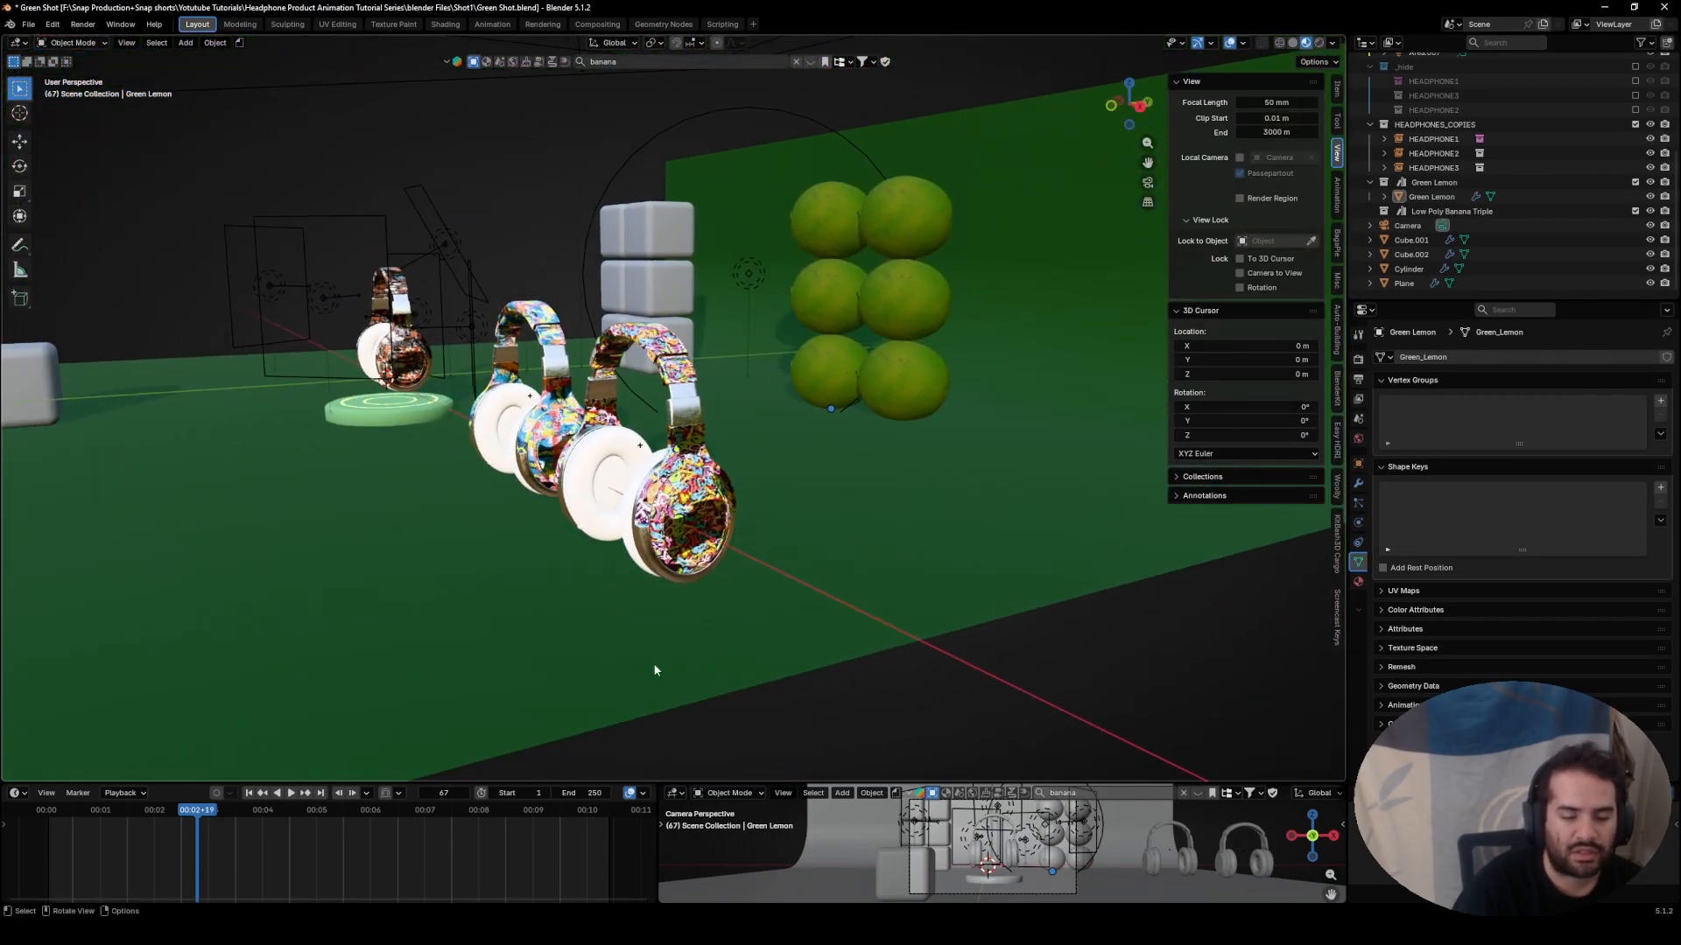
pyautogui.moveTo(657, 440); pyautogui.dragTo(700, 456, button='middle')
pyautogui.scroll(6, 739, 390)
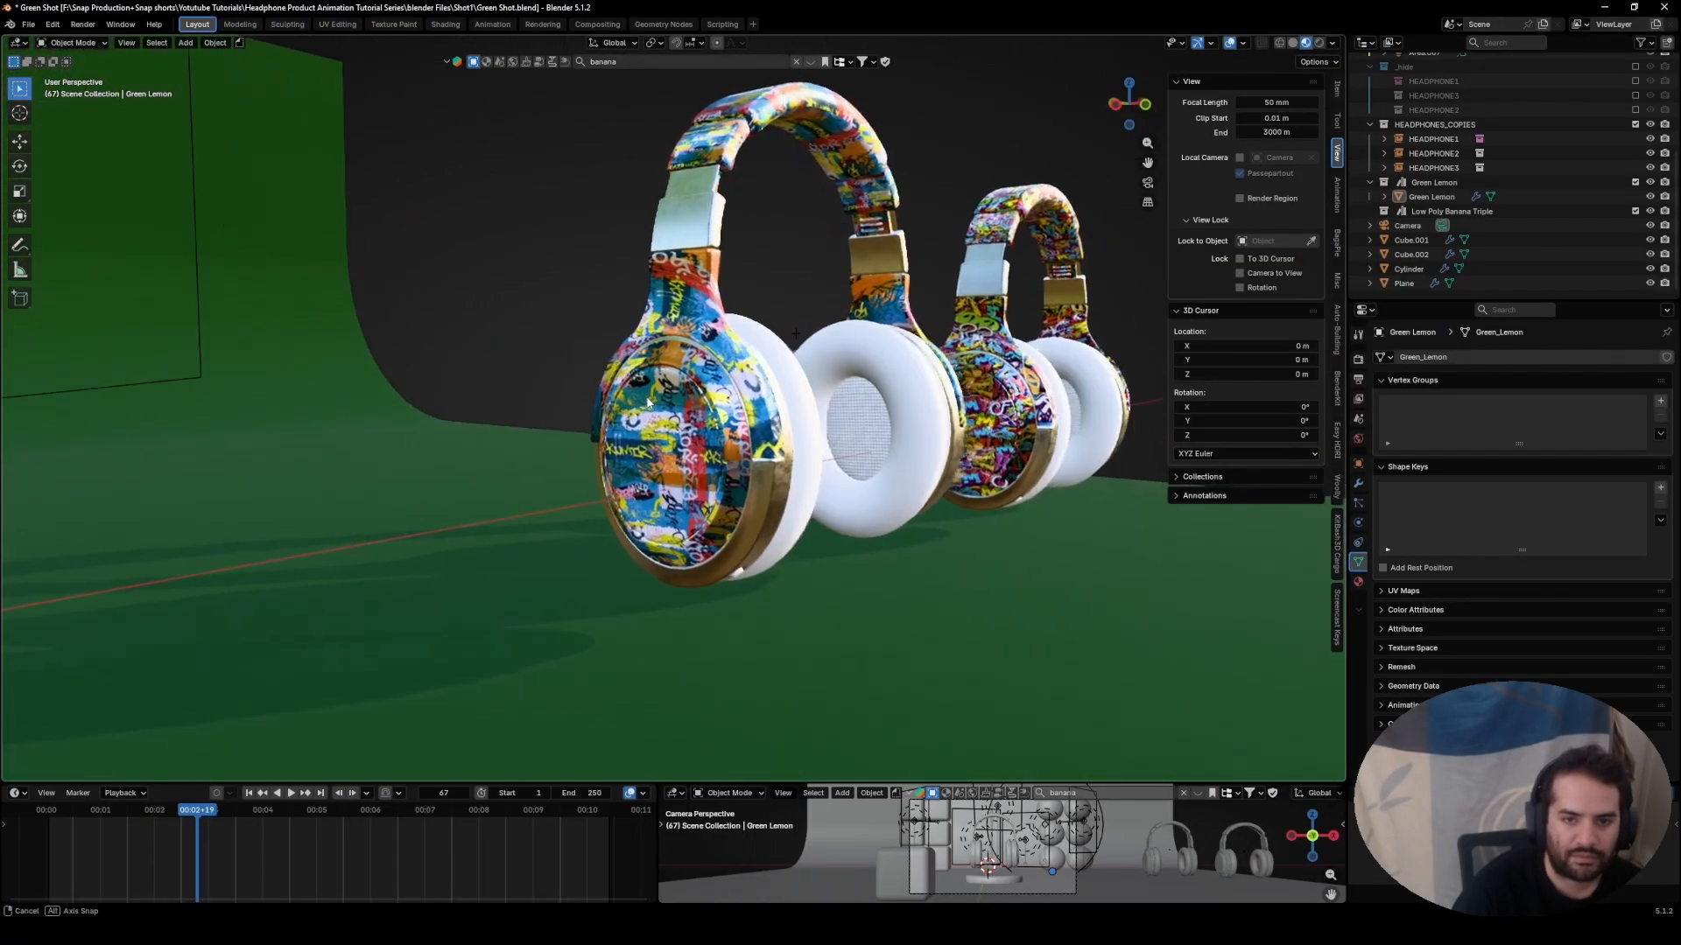
pyautogui.moveTo(740, 389); pyautogui.dragTo(604, 451, button='middle')
pyautogui.keyDown('shift'); pyautogui.moveTo(534, 447); pyautogui.dragTo(653, 473, button='middle'); pyautogui.keyUp('shift')
pyautogui.scroll(-10, 694, 499)
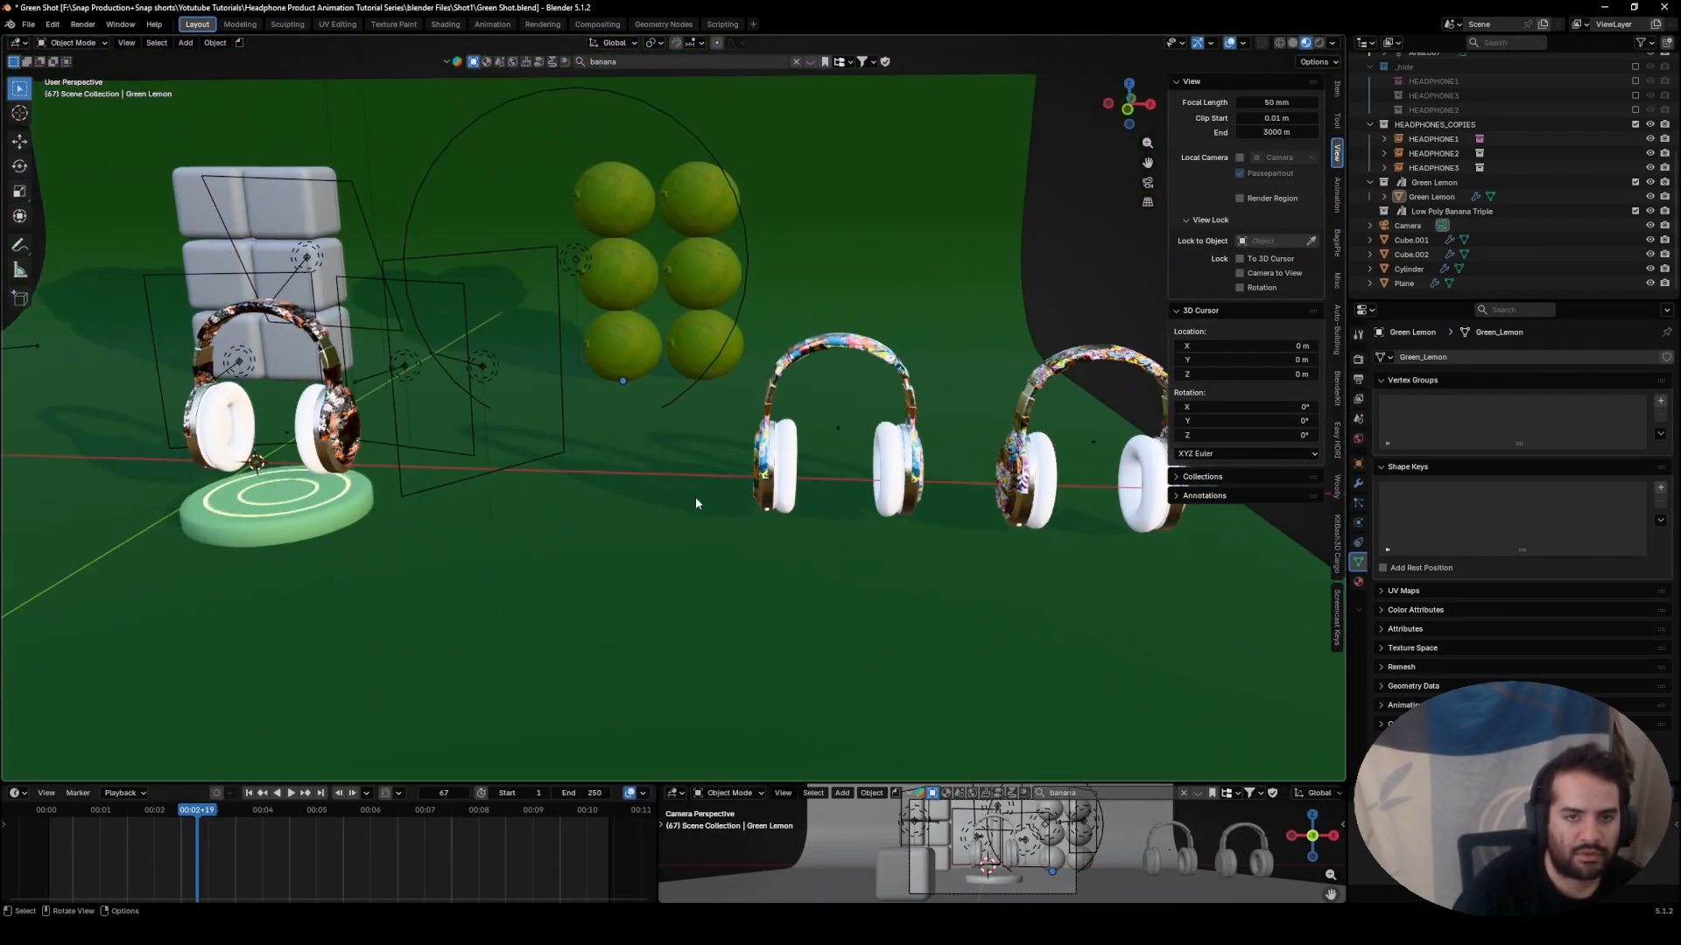
pyautogui.keyDown('shift'); pyautogui.moveTo(420, 481); pyautogui.dragTo(731, 412, button='middle'); pyautogui.keyUp('shift')
pyautogui.scroll(5, 811, 417)
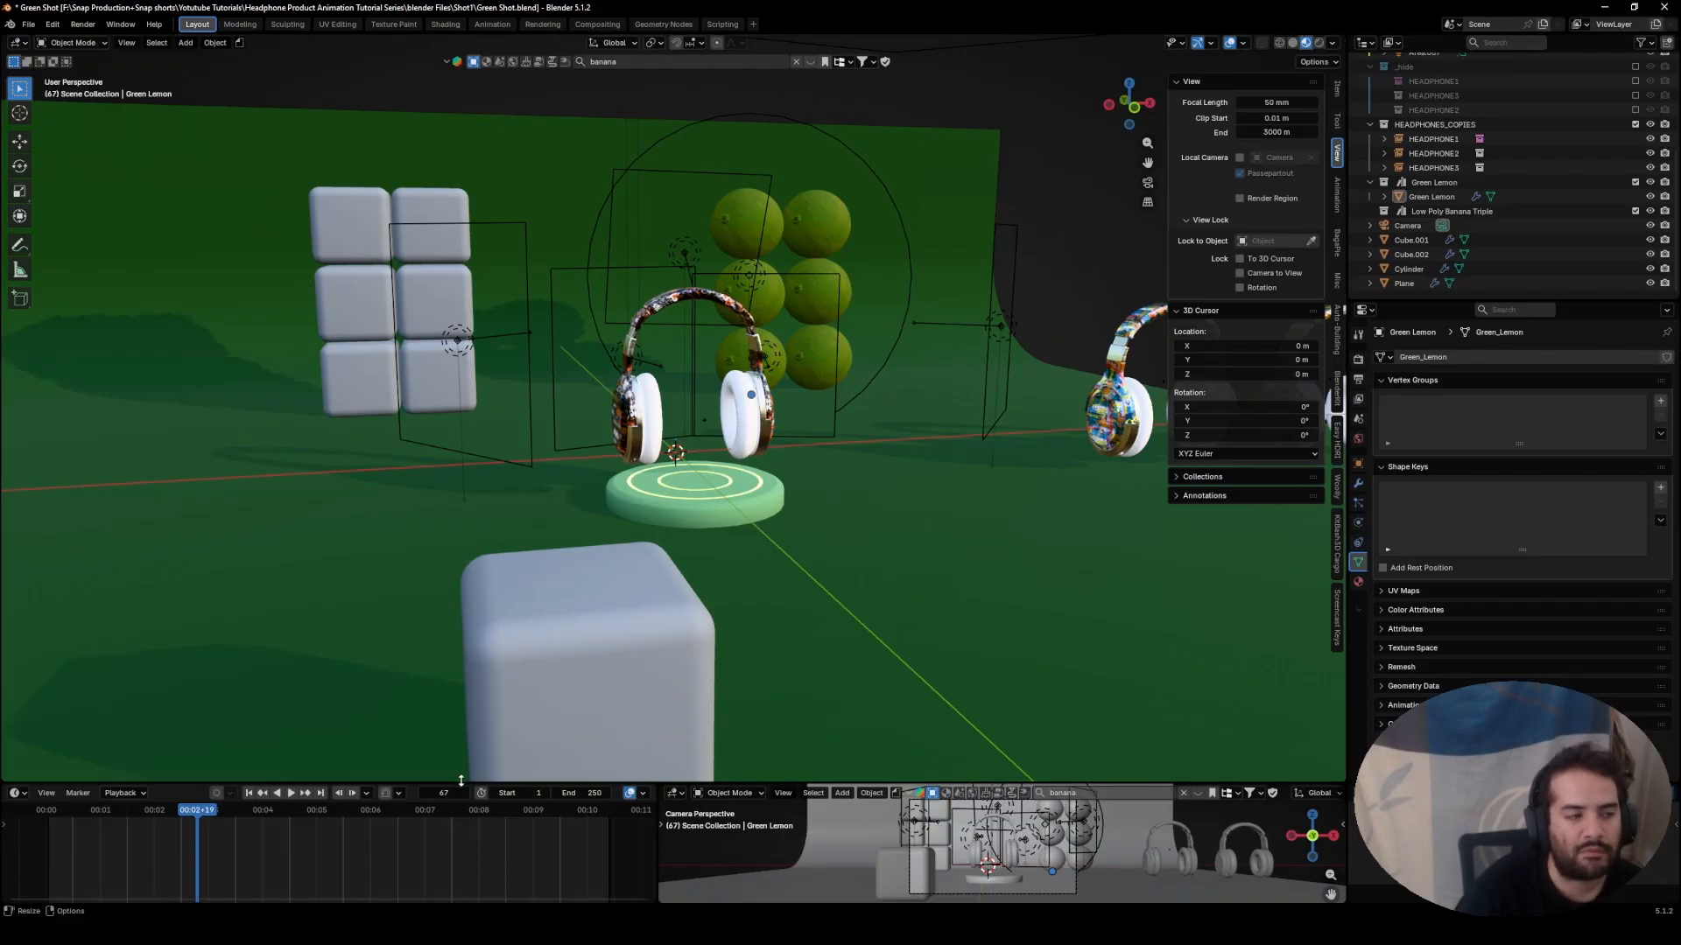
# - Enlarge the timeline area and select the HEADPHONE1 object above the podium
pyautogui.moveTo(461, 780); pyautogui.dragTo(461, 668)
pyautogui.moveTo(847, 465); pyautogui.dragTo(740, 420, button='middle')
pyautogui.click(615, 335)
pyautogui.moveTo(613, 338); pyautogui.dragTo(513, 361, button='middle')
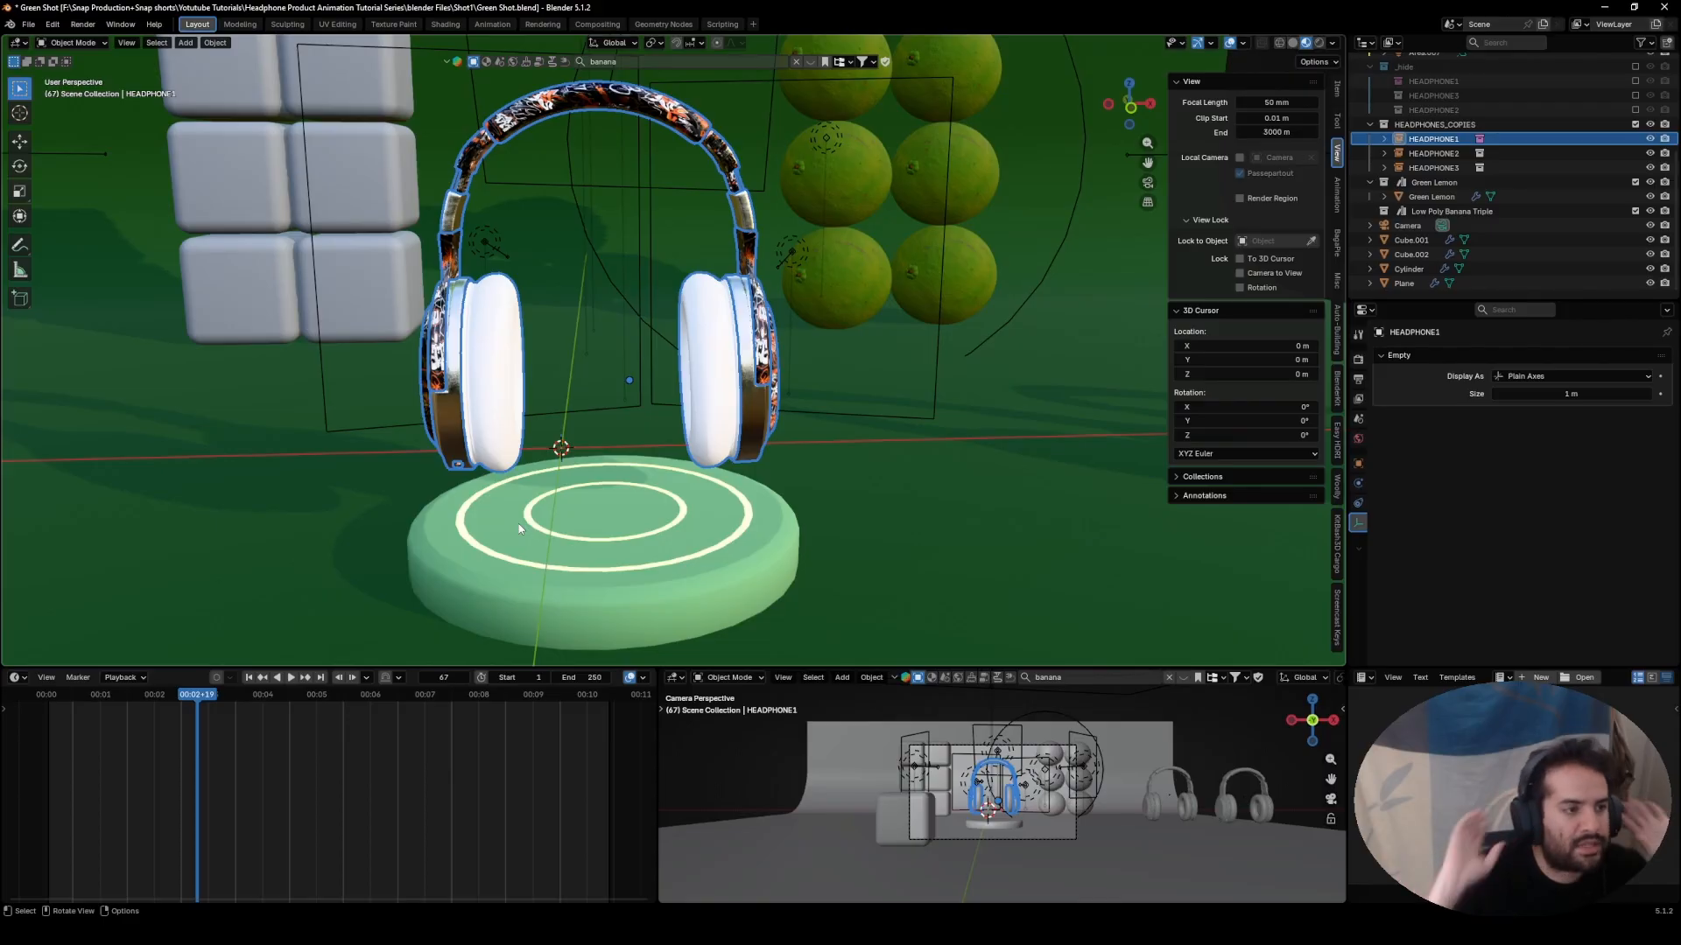
# - Set the current frame and the scene's start frame to 0
pyautogui.moveTo(63, 704); pyautogui.dragTo(44, 704)
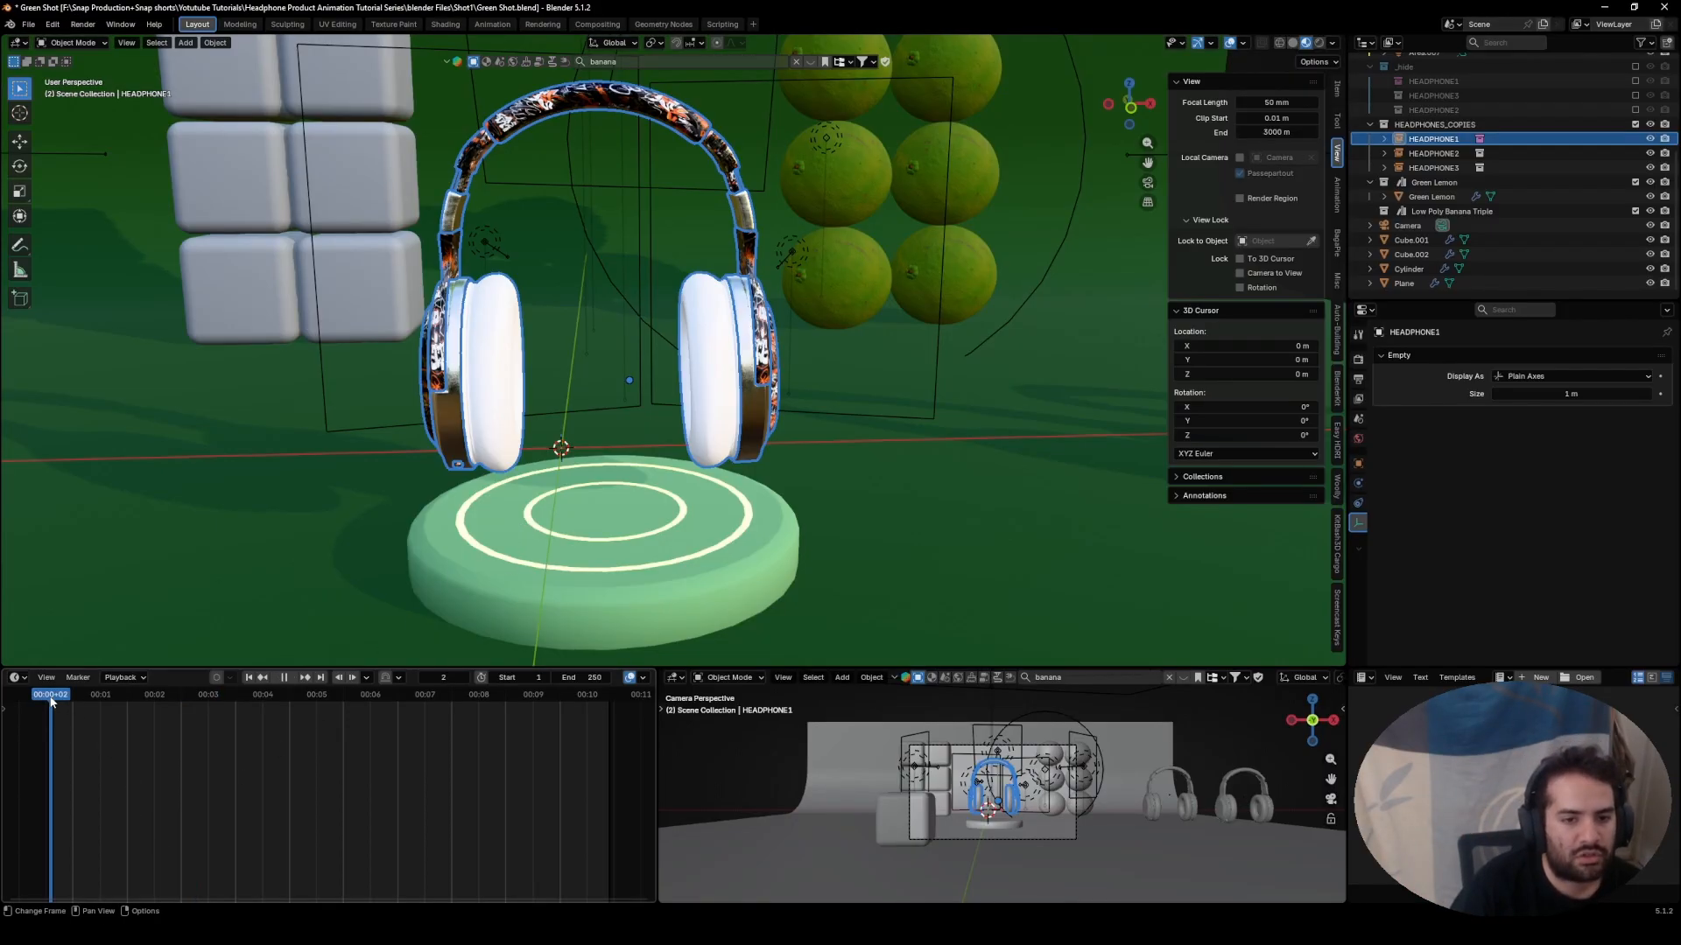
pyautogui.click(423, 677)
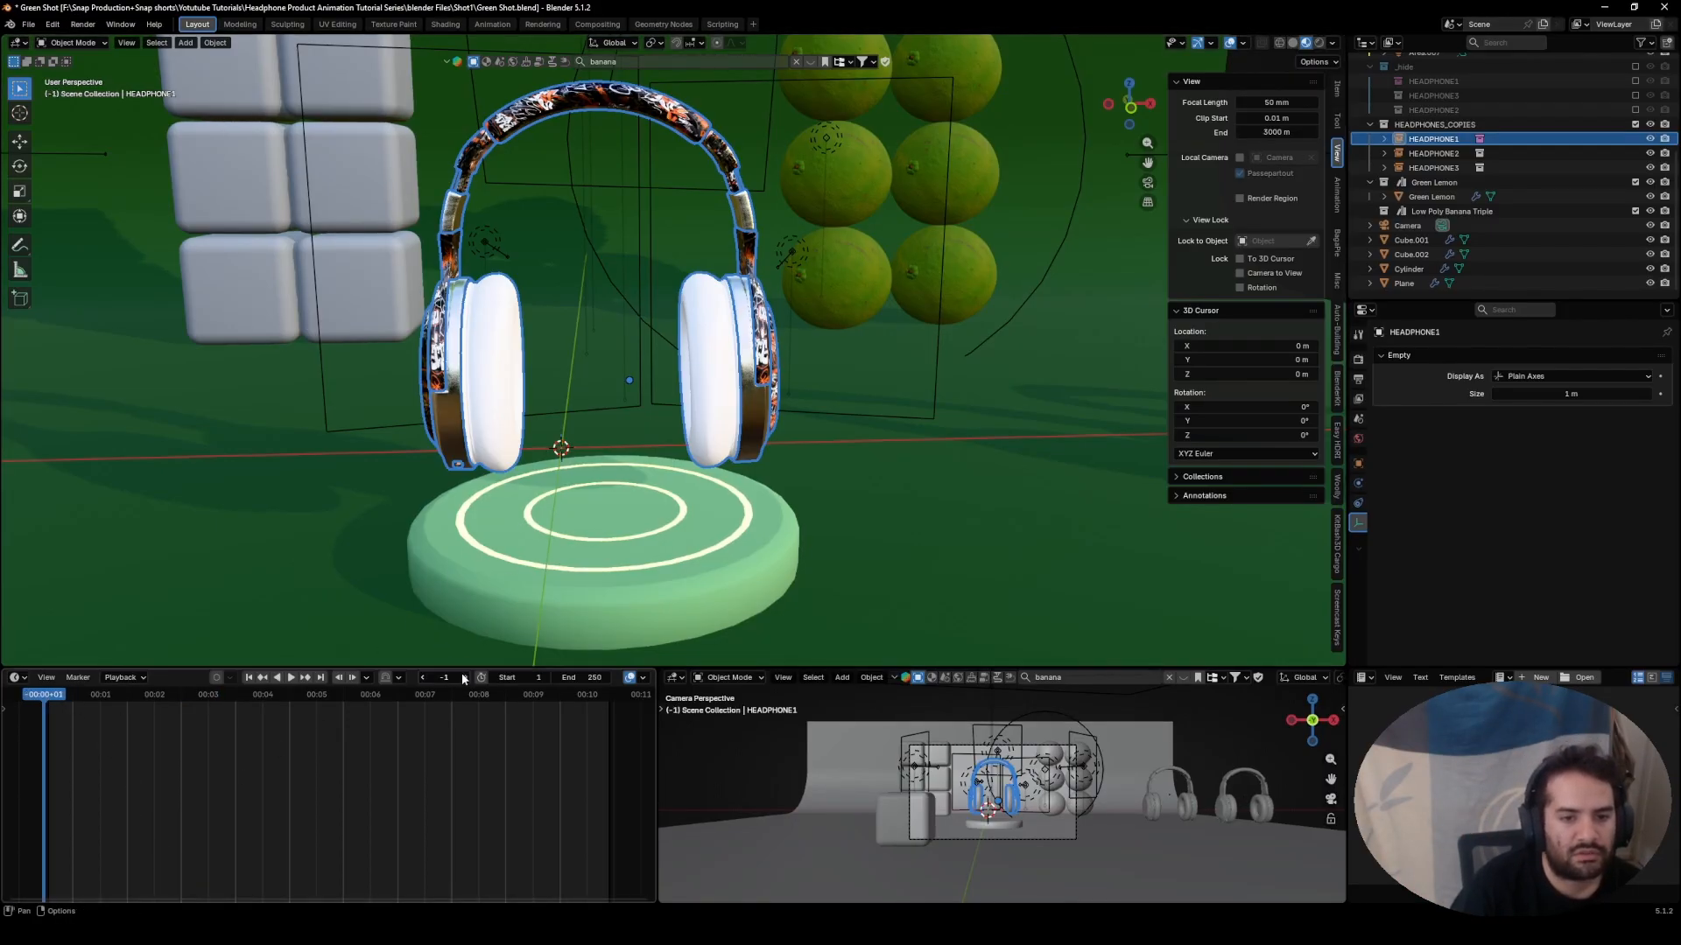
pyautogui.click(464, 678)
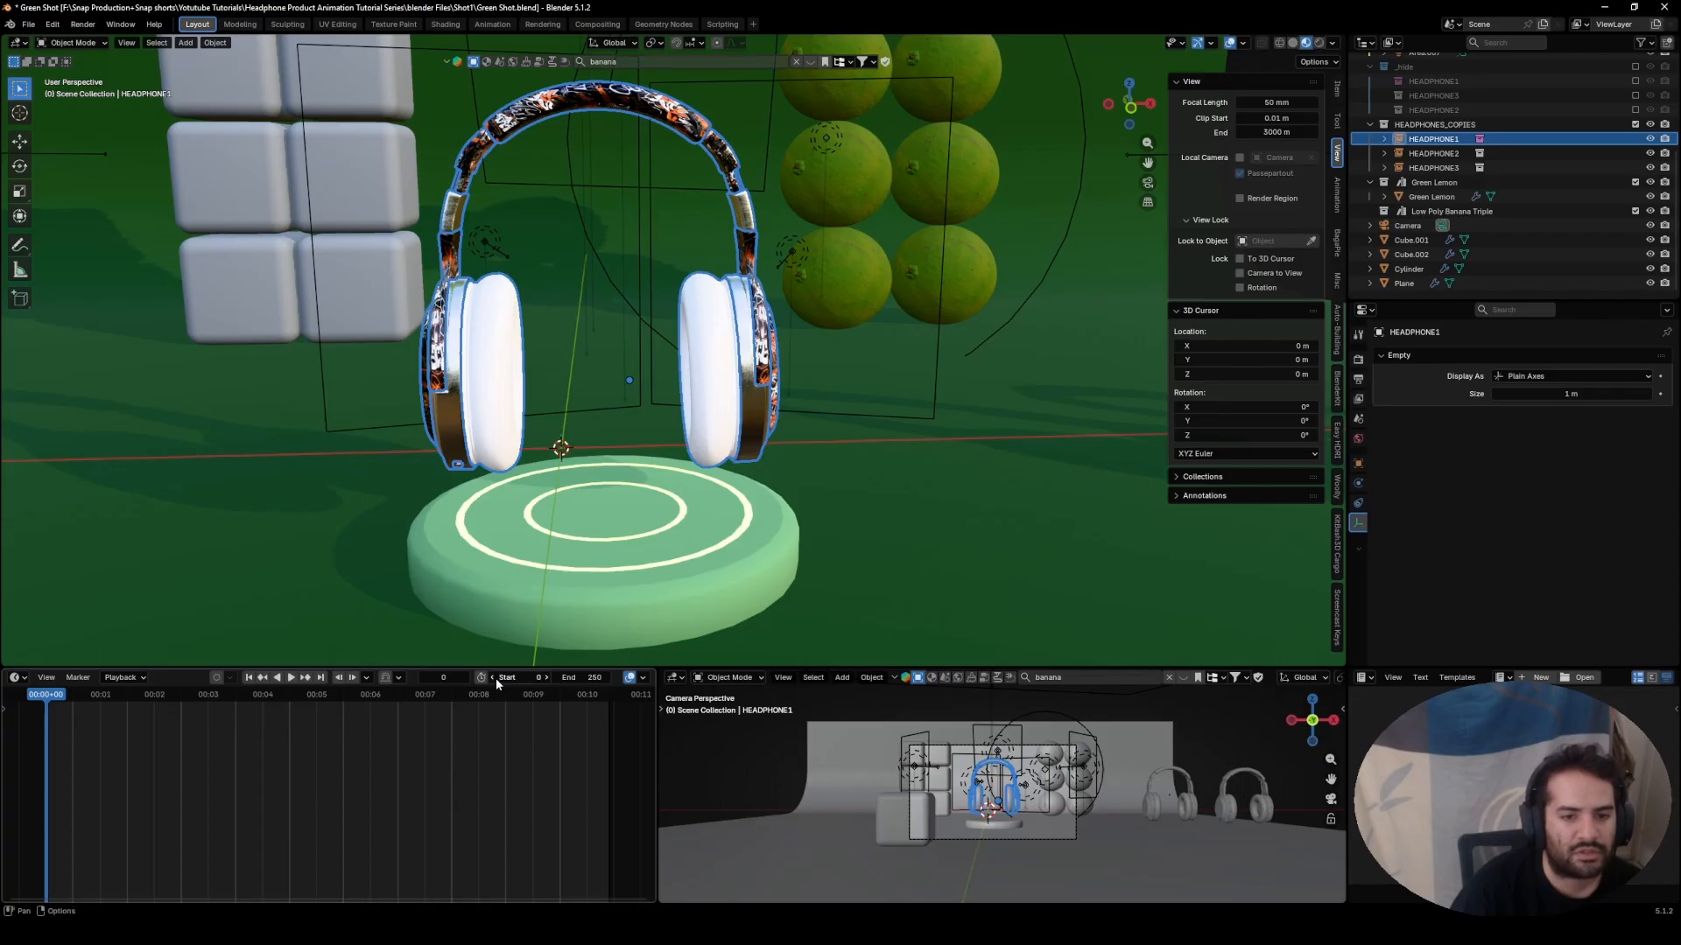
pyautogui.click(496, 678)
# - Switch the timeline from timecode to frame numbers and back to timecode
pyautogui.scroll(-4, 526, 344)
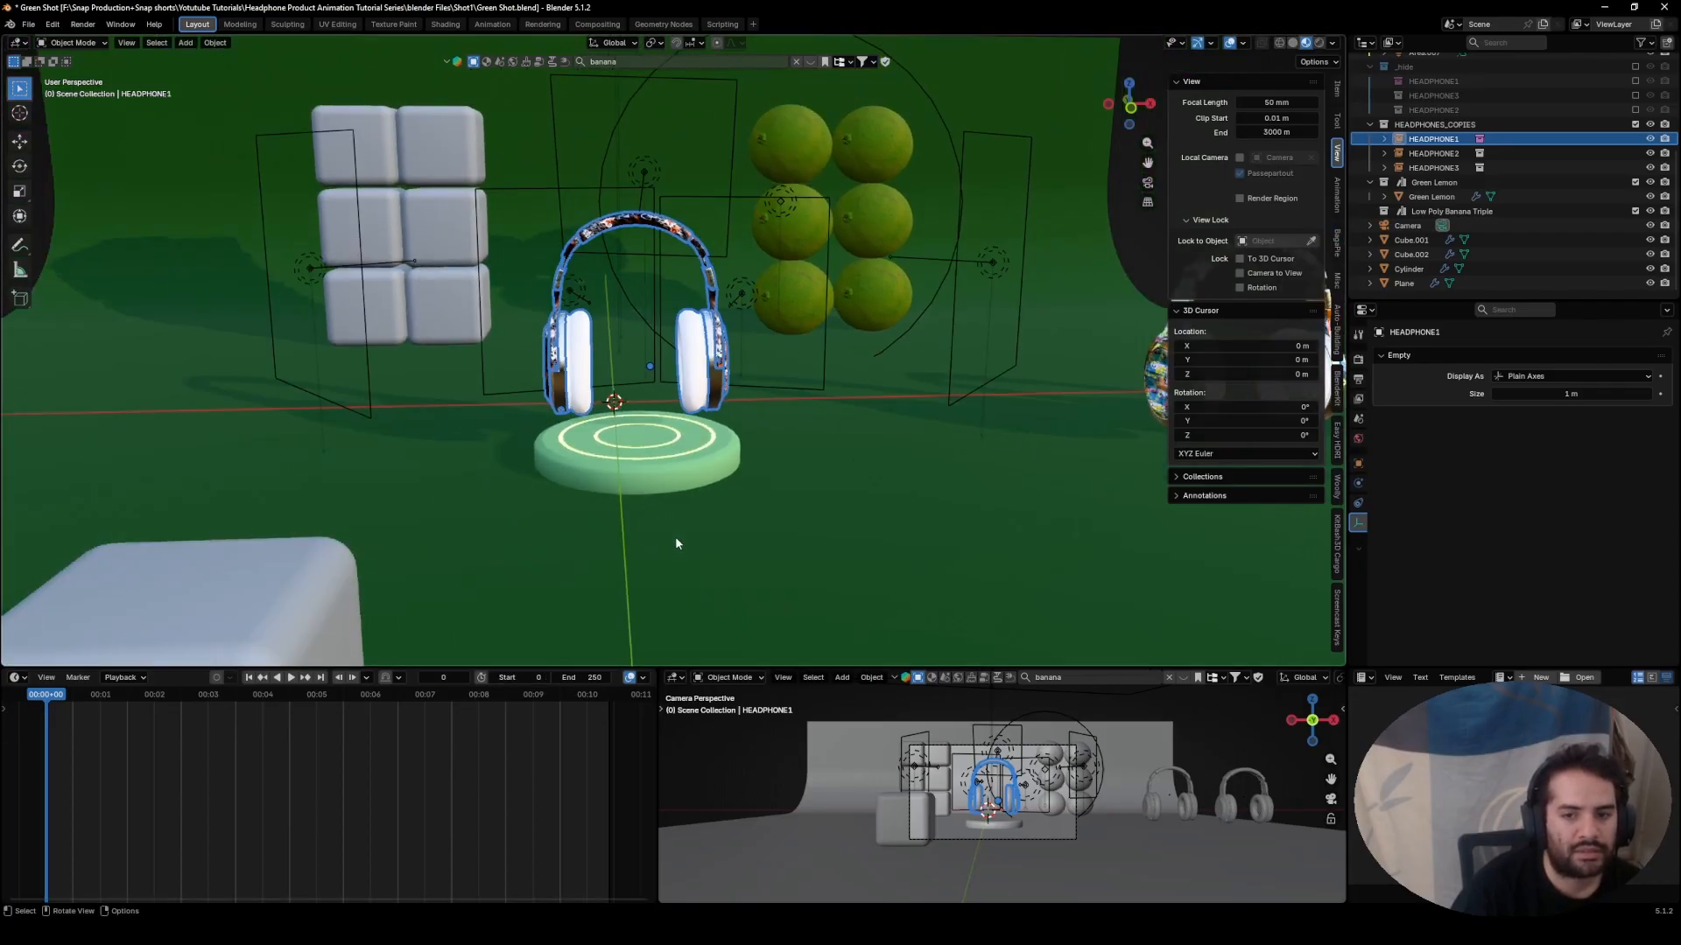
pyautogui.moveTo(675, 544); pyautogui.dragTo(552, 603, button='middle')
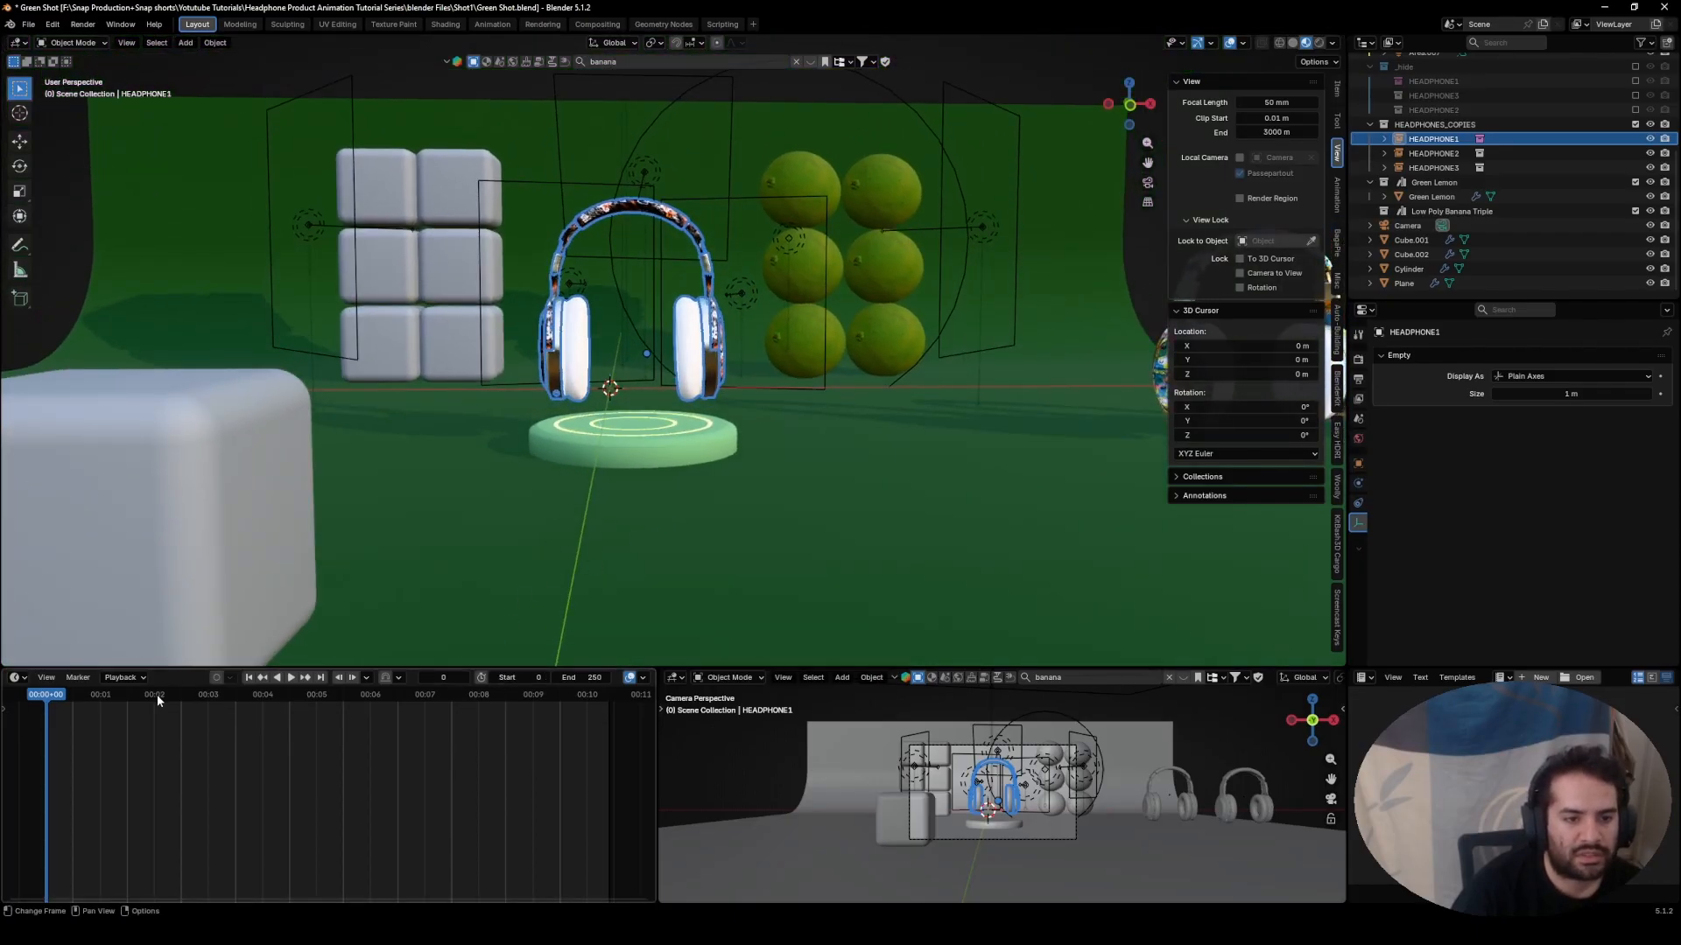
pyautogui.moveTo(162, 695); pyautogui.dragTo(186, 695)
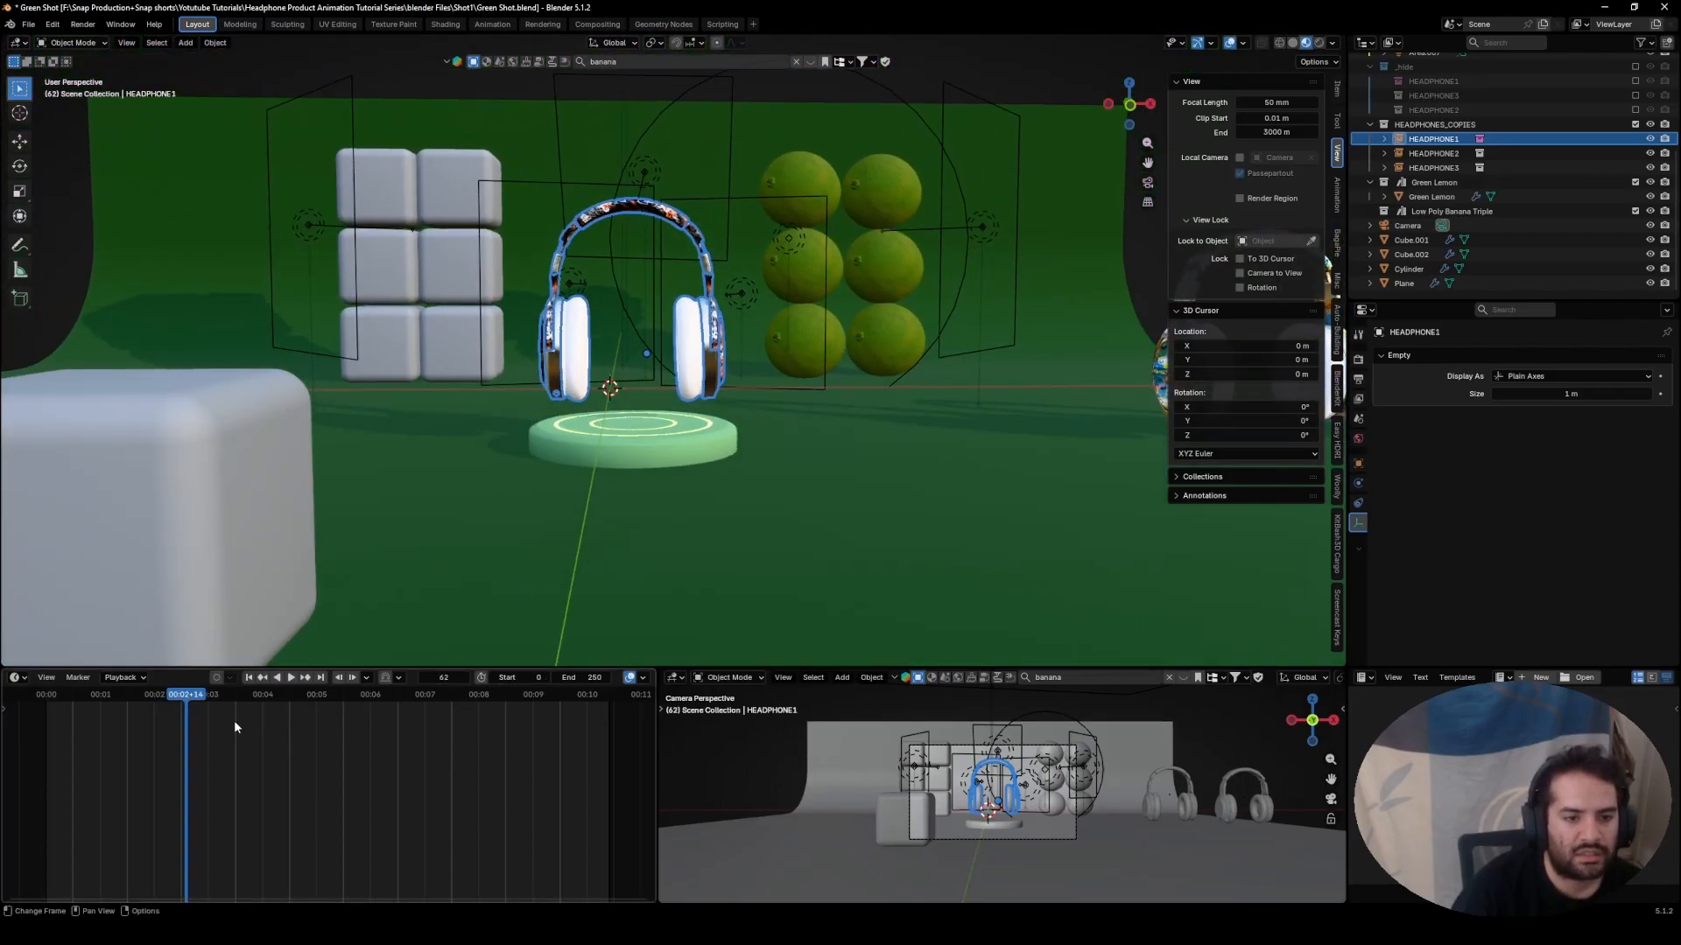
pyautogui.click(46, 677)
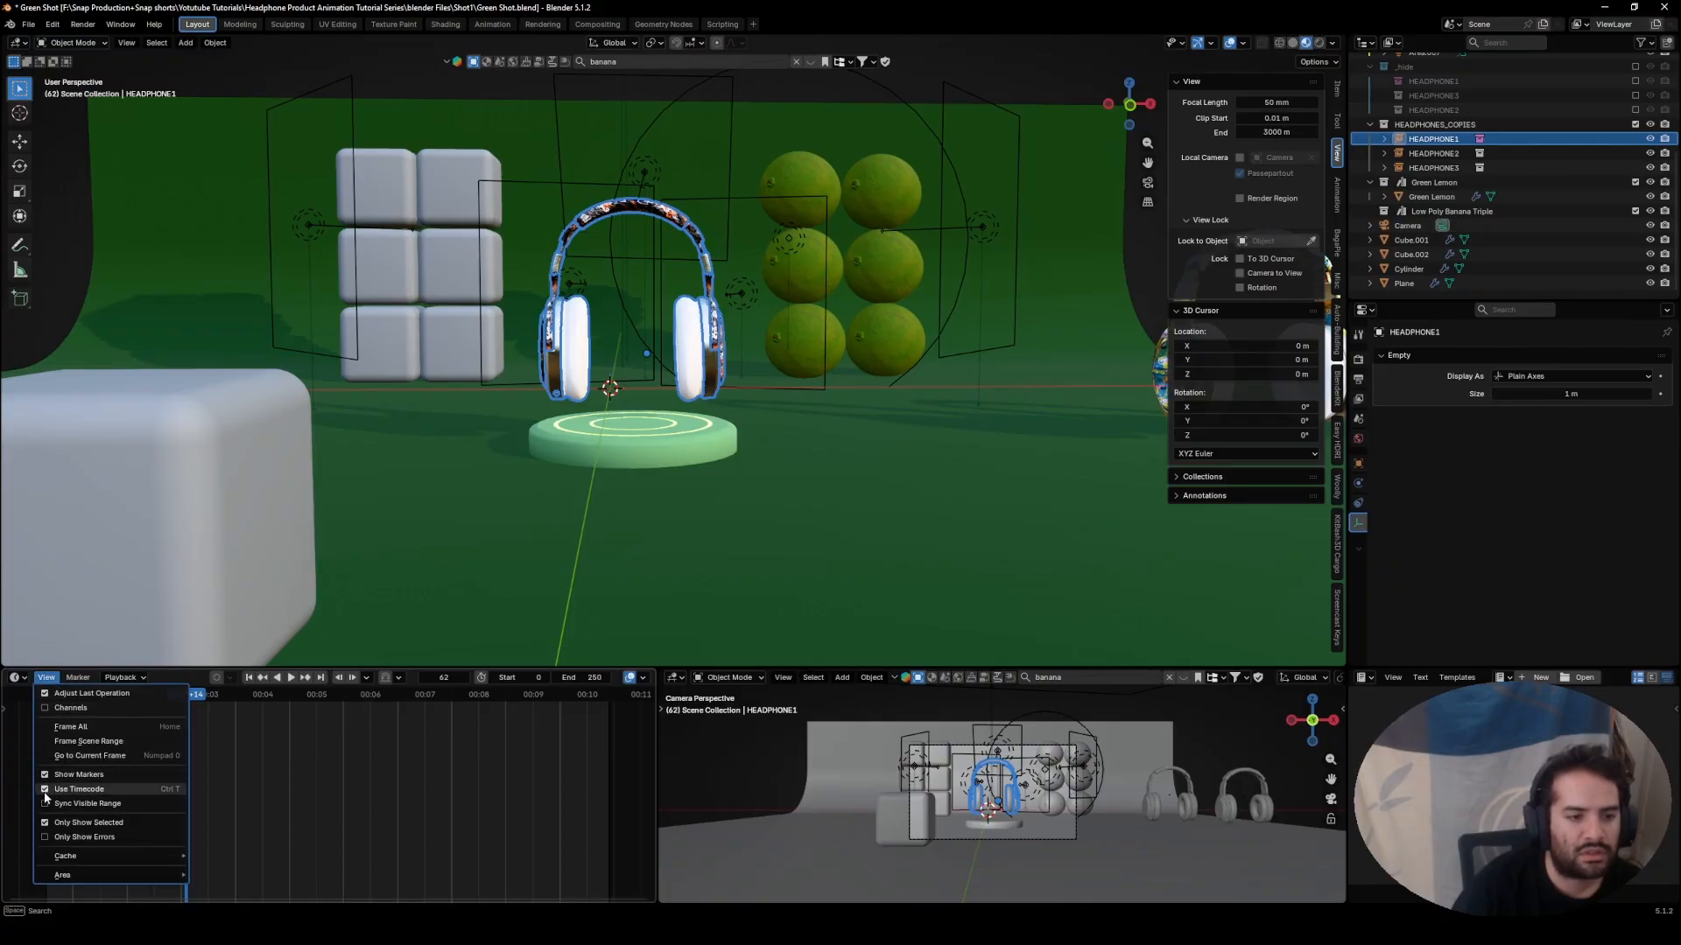
pyautogui.click(46, 792)
pyautogui.click(46, 678)
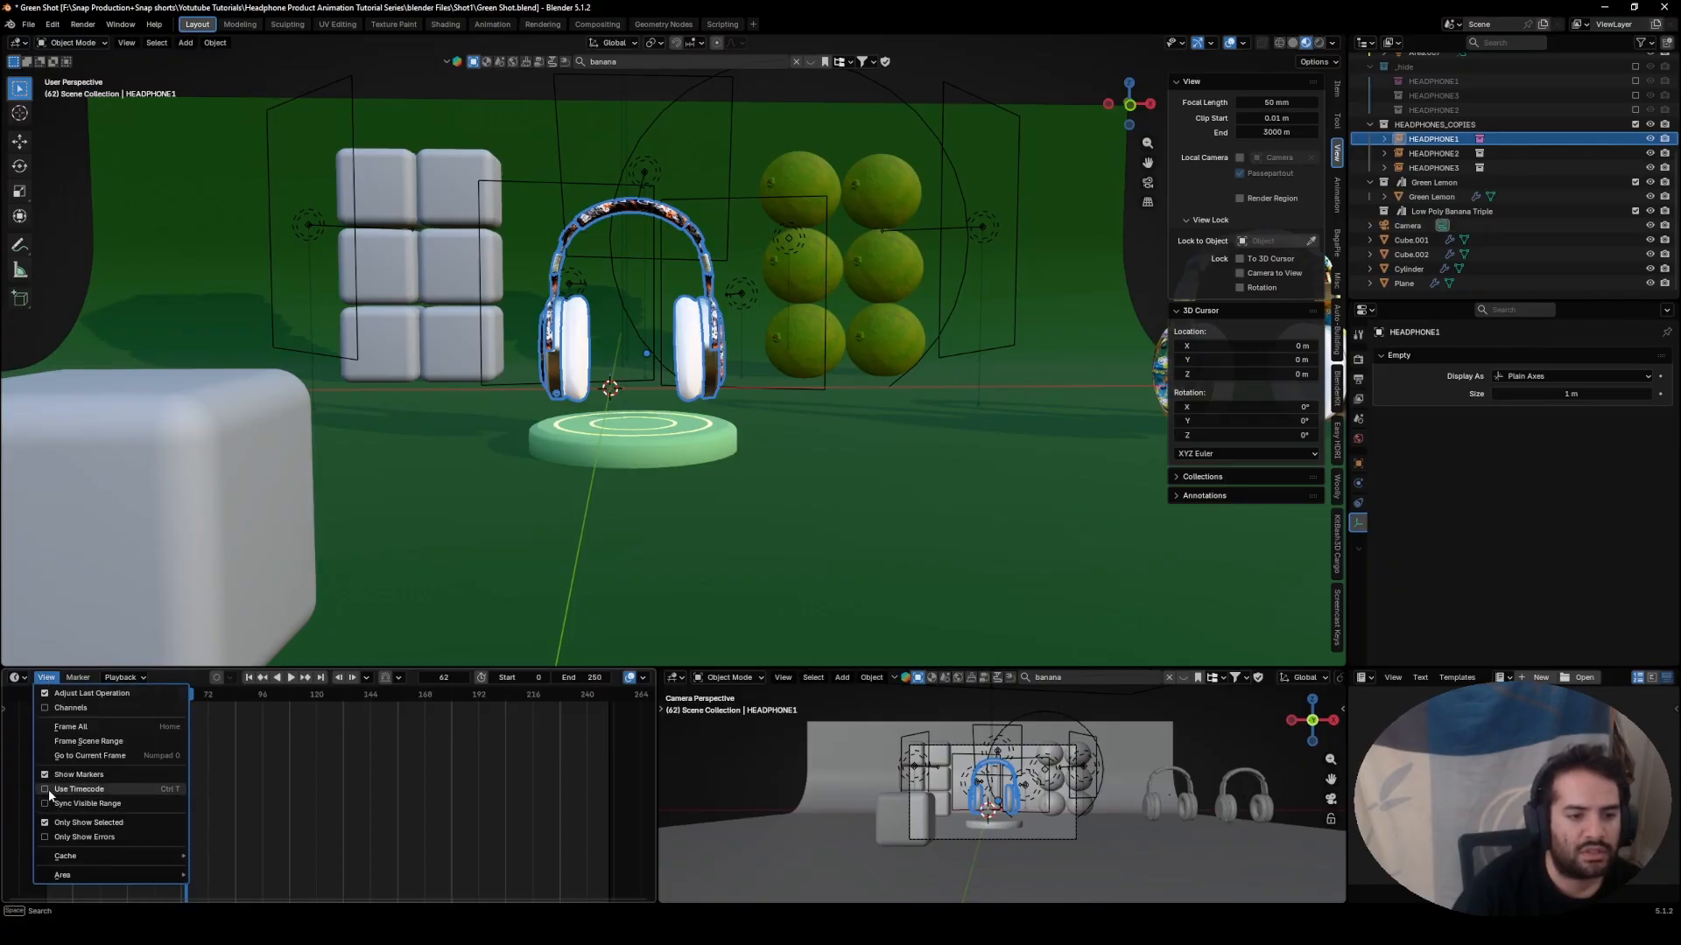
pyautogui.click(48, 791)
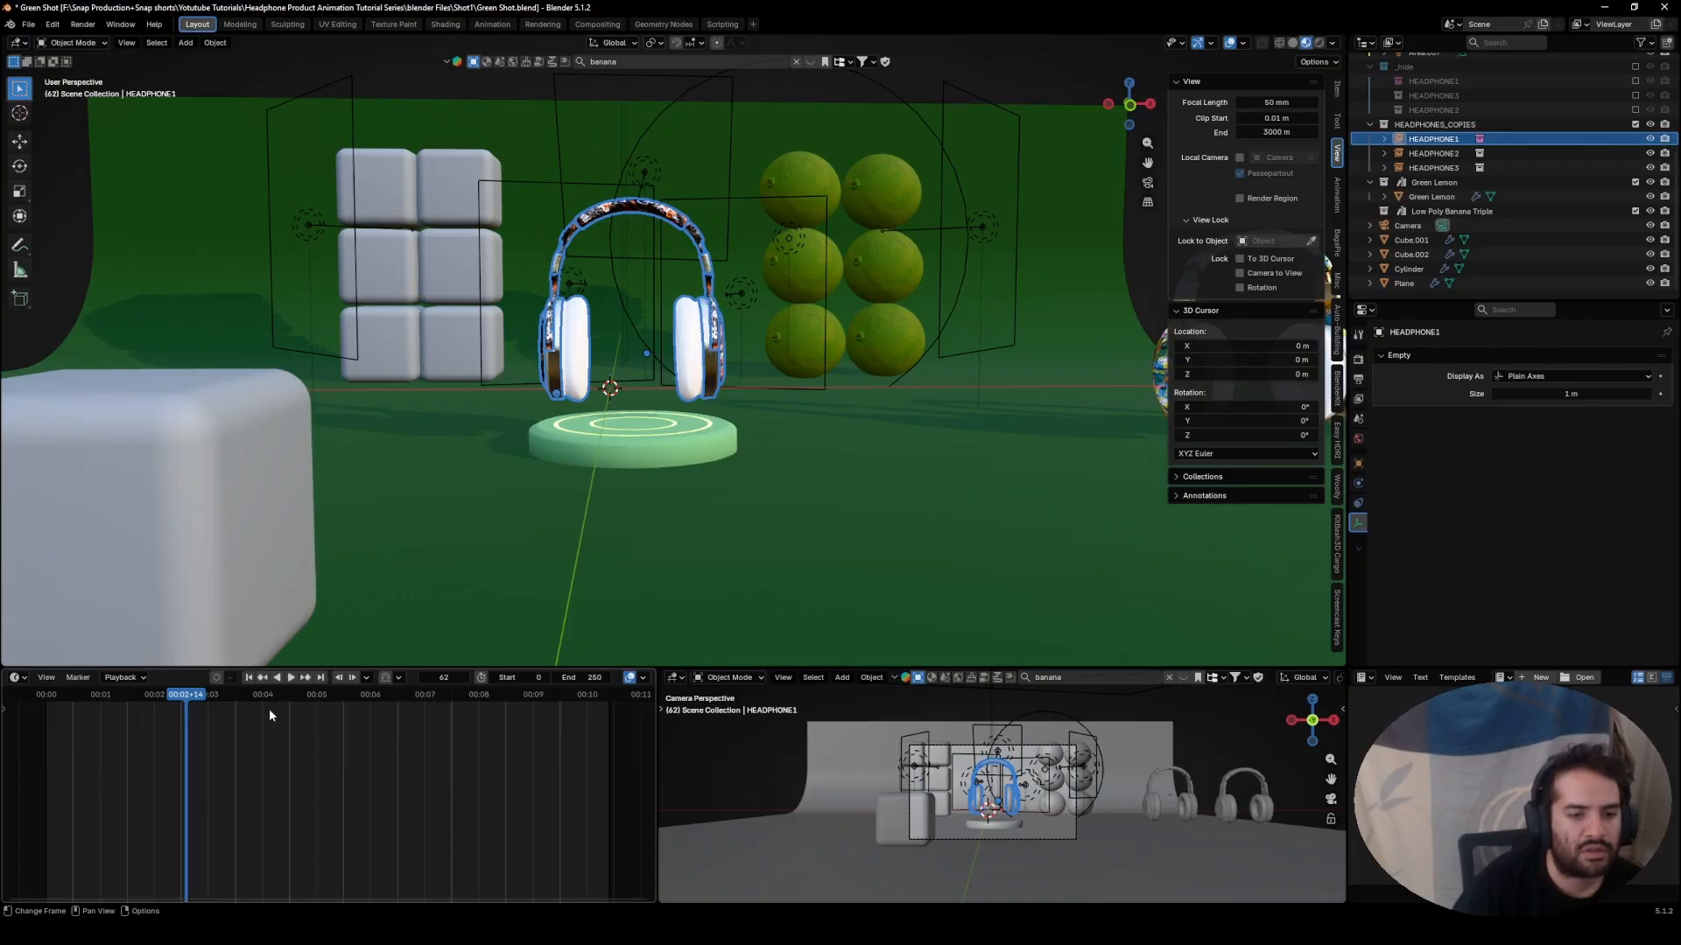
# - Try moving HEADPHONE1 along the Z axis at frame 58
pyautogui.moveTo(170, 697); pyautogui.dragTo(178, 736)
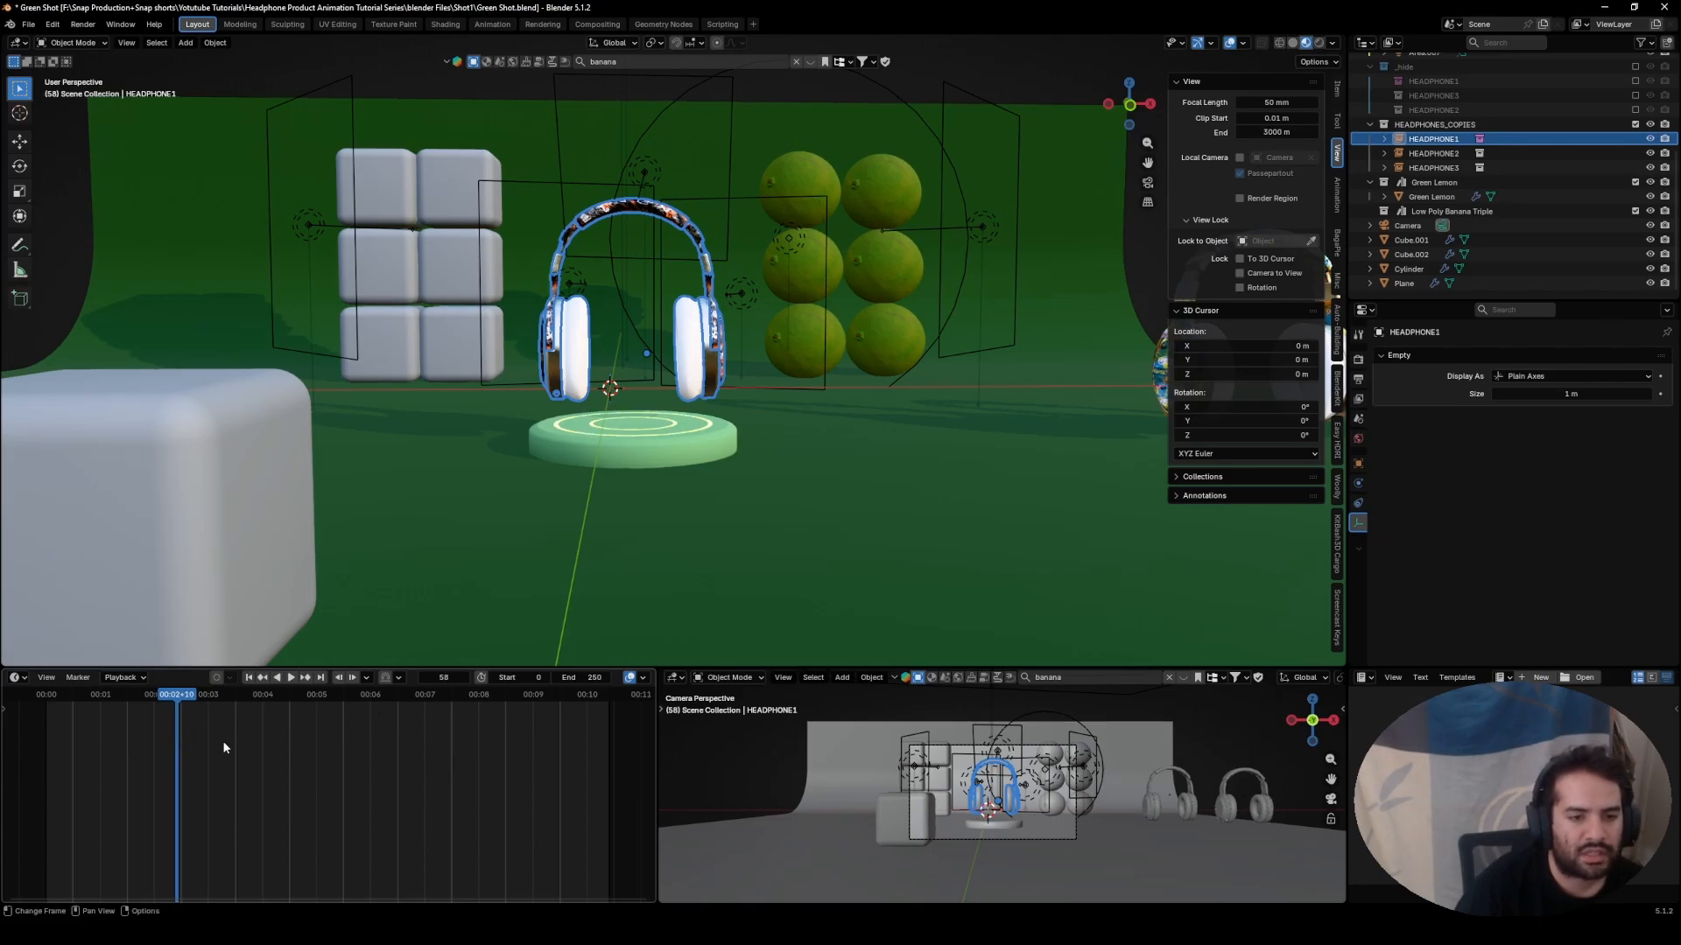
pyautogui.moveTo(666, 501); pyautogui.dragTo(761, 451, button='middle')
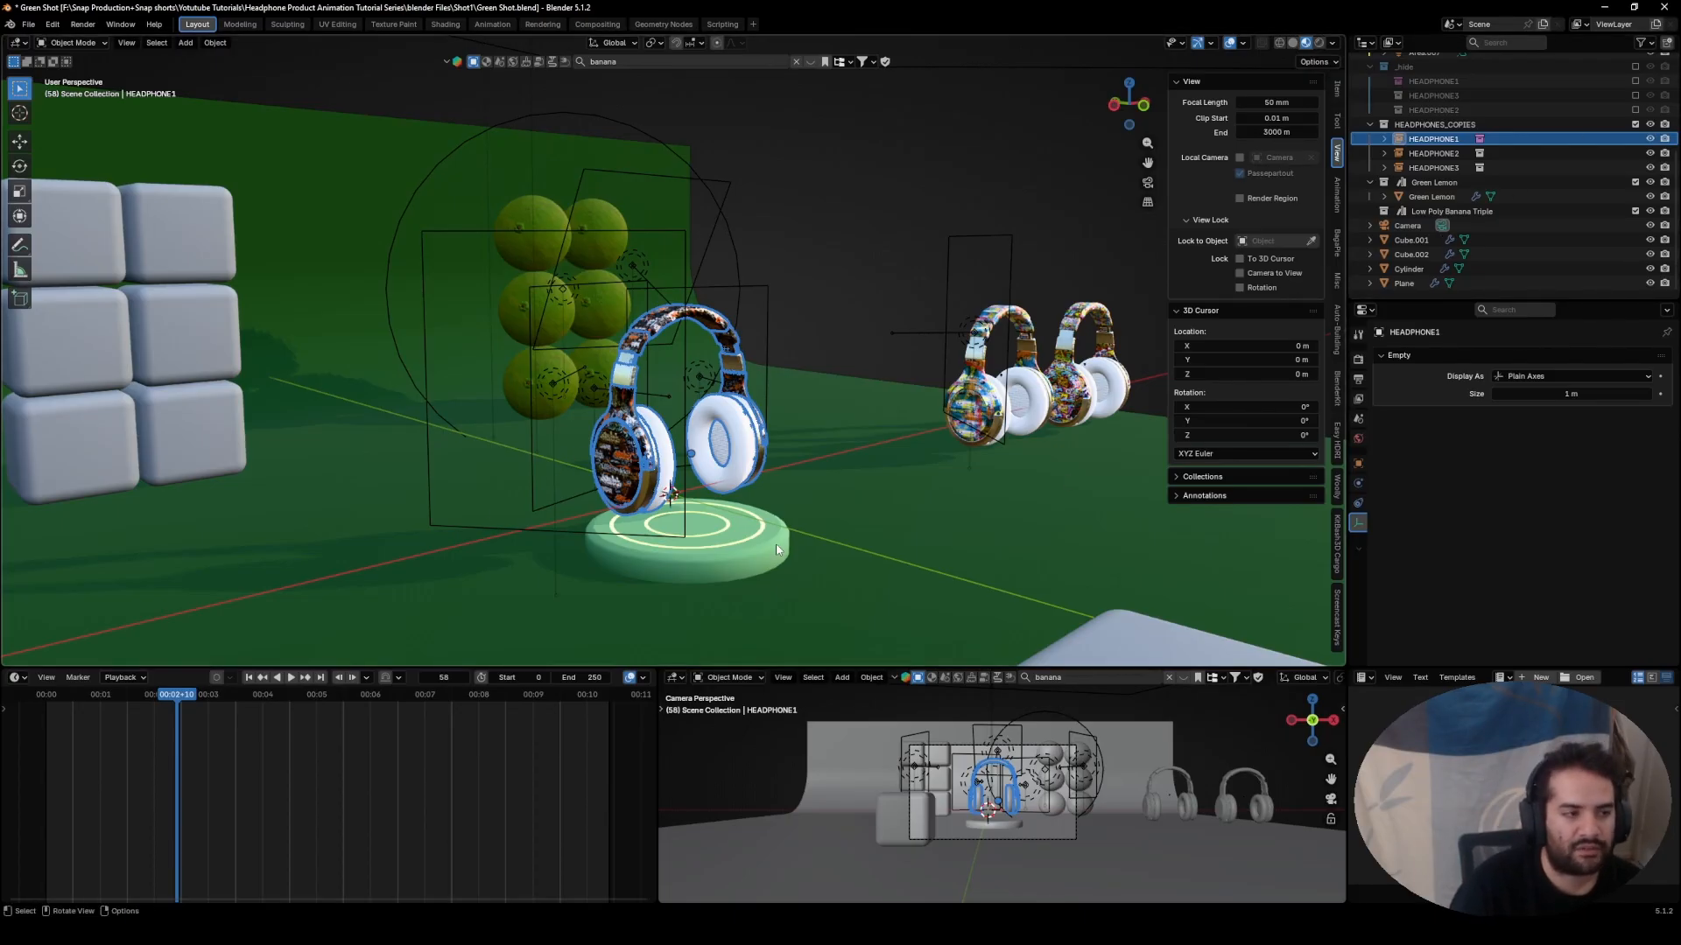
pyautogui.moveTo(1149, 473); pyautogui.dragTo(692, 445, button='middle')
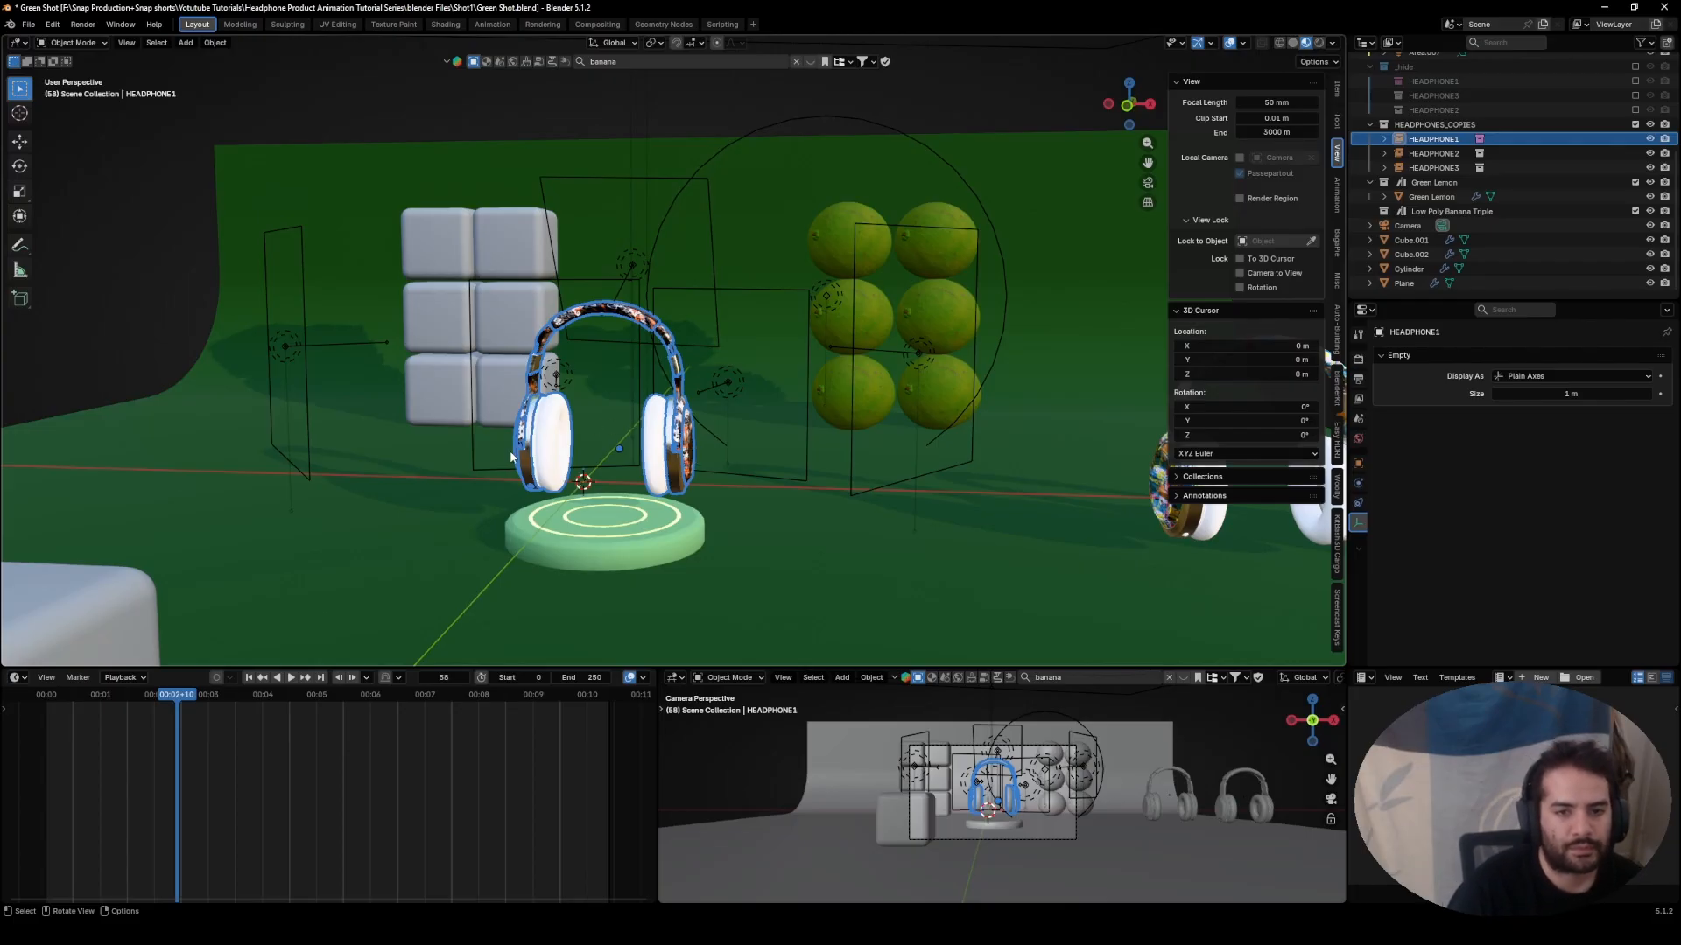
pyautogui.moveTo(512, 457); pyautogui.dragTo(629, 413, button='middle')
pyautogui.scroll(3, 622, 412)
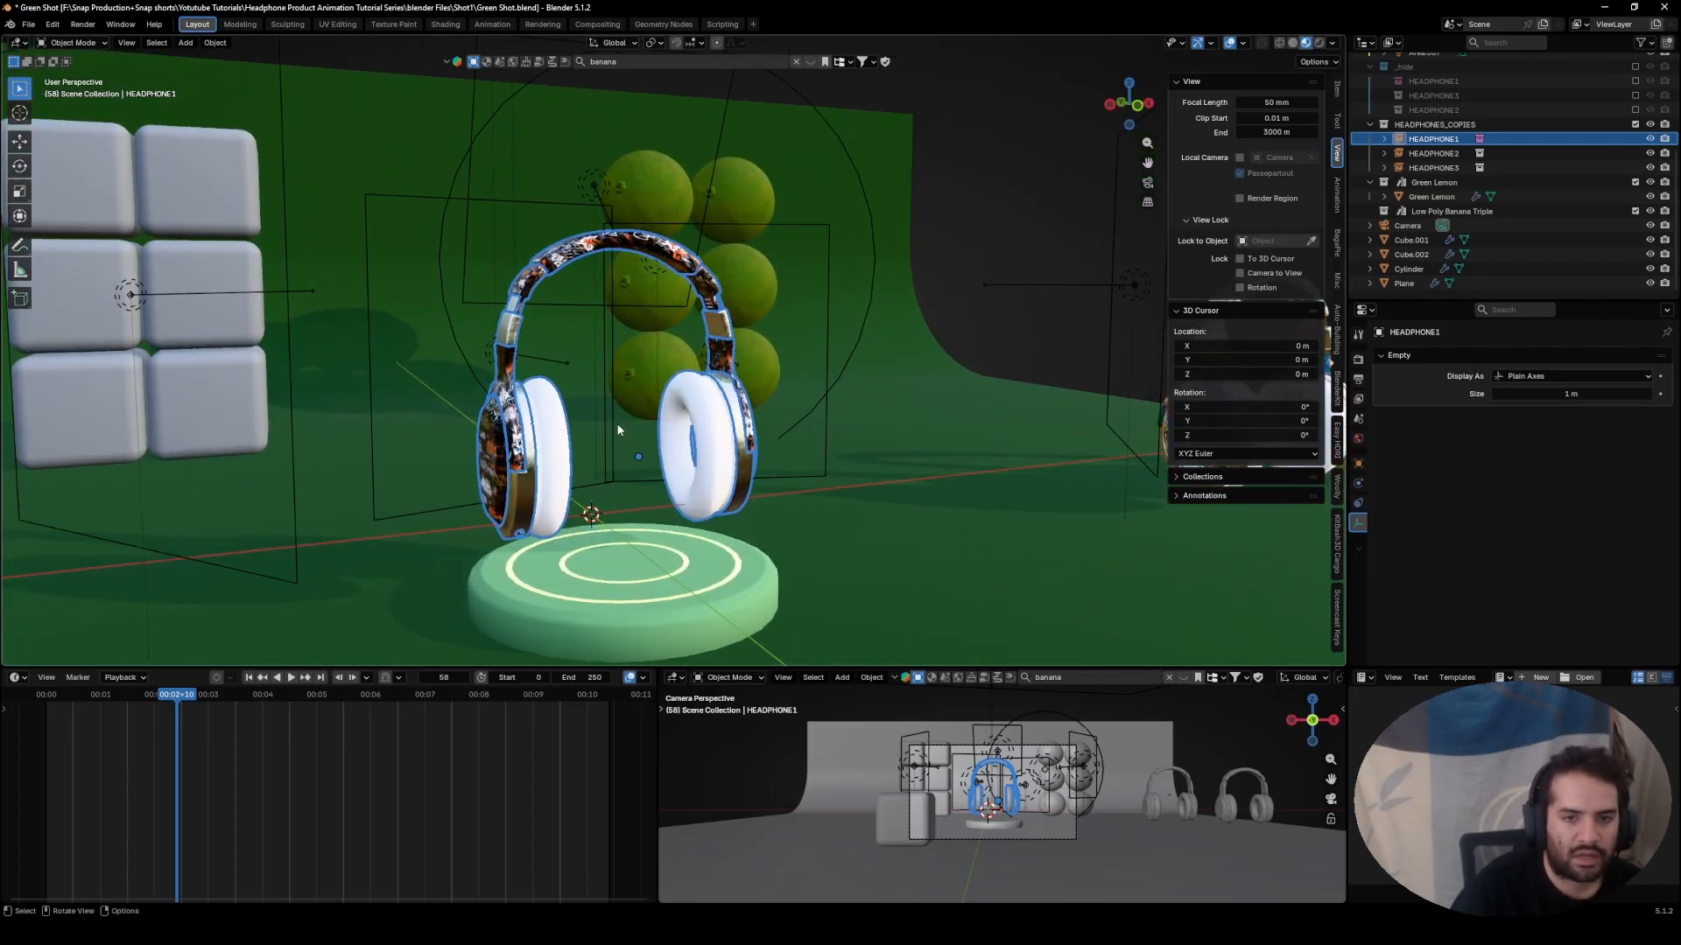
pyautogui.press('g')
pyautogui.press('z')
pyautogui.click(696, 448)
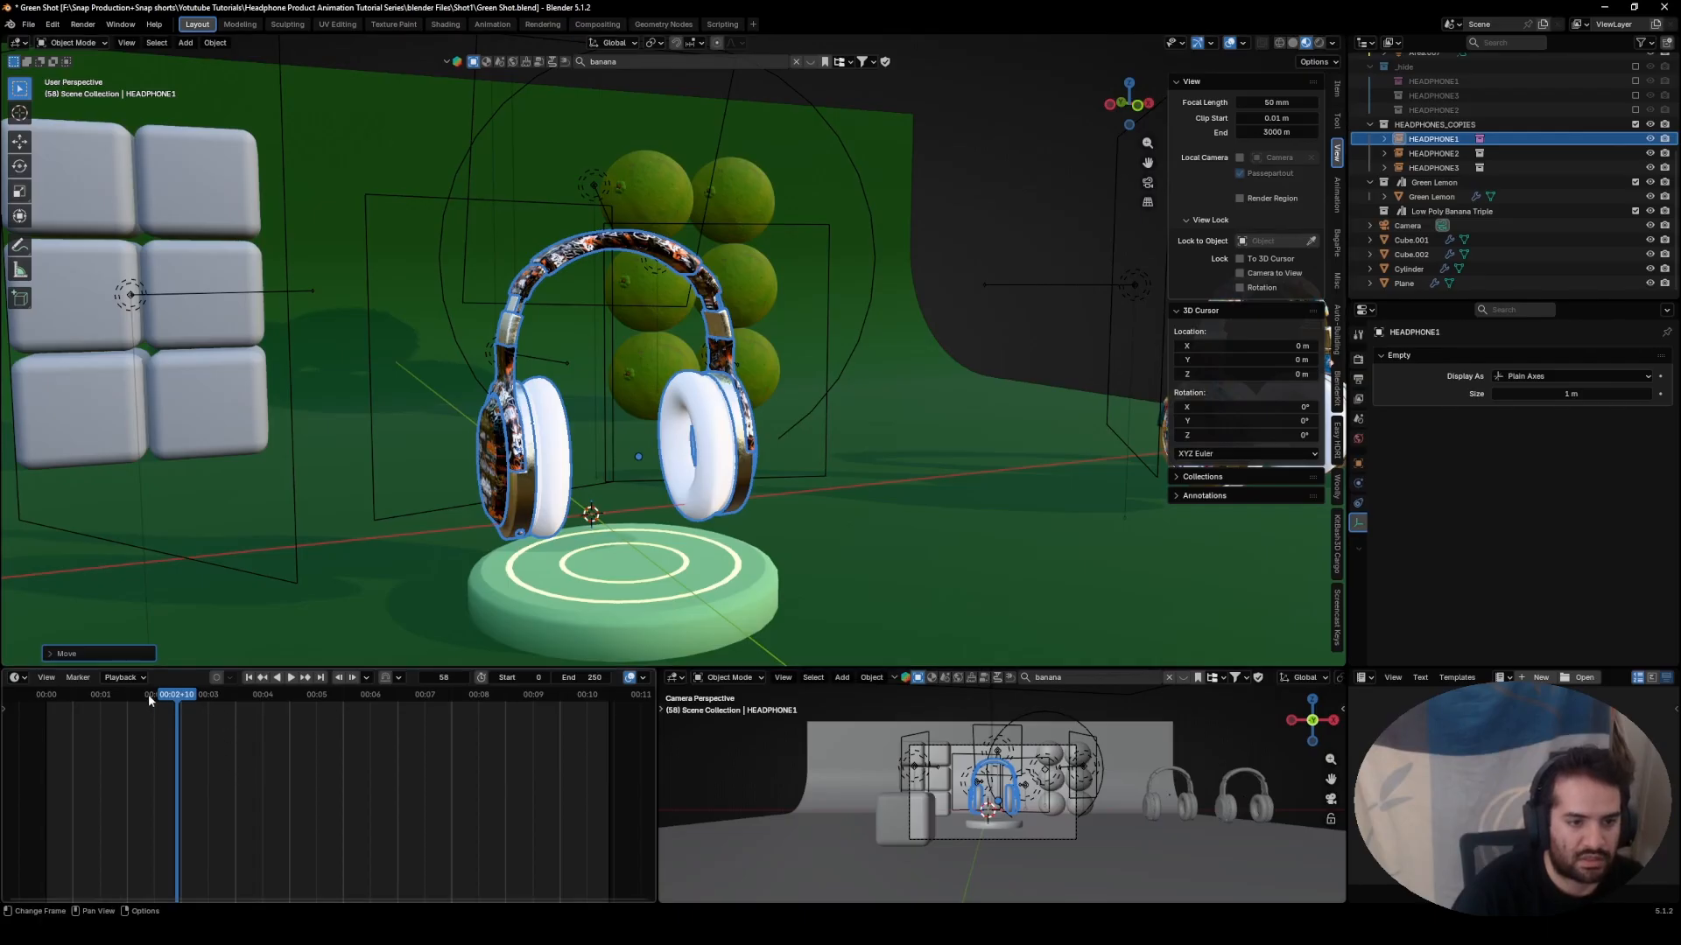
# - At frame 36, raise HEADPHONE1 about 19 m along Z above the podium and keyframe it
pyautogui.click(122, 696)
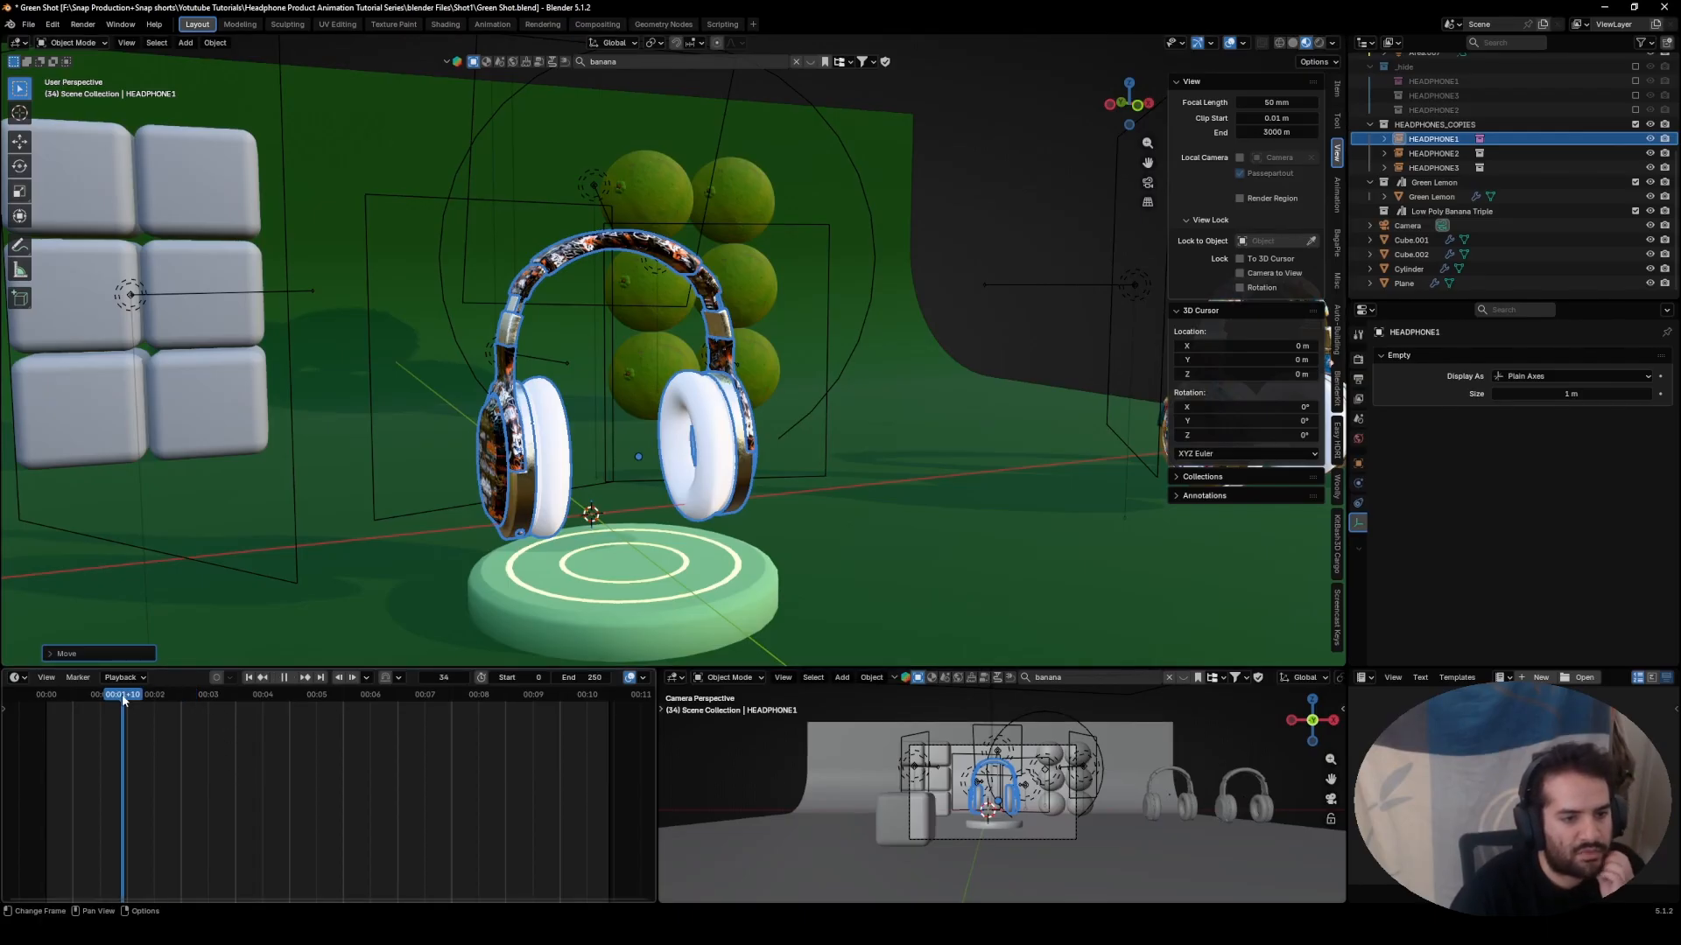
pyautogui.moveTo(123, 699); pyautogui.dragTo(127, 698)
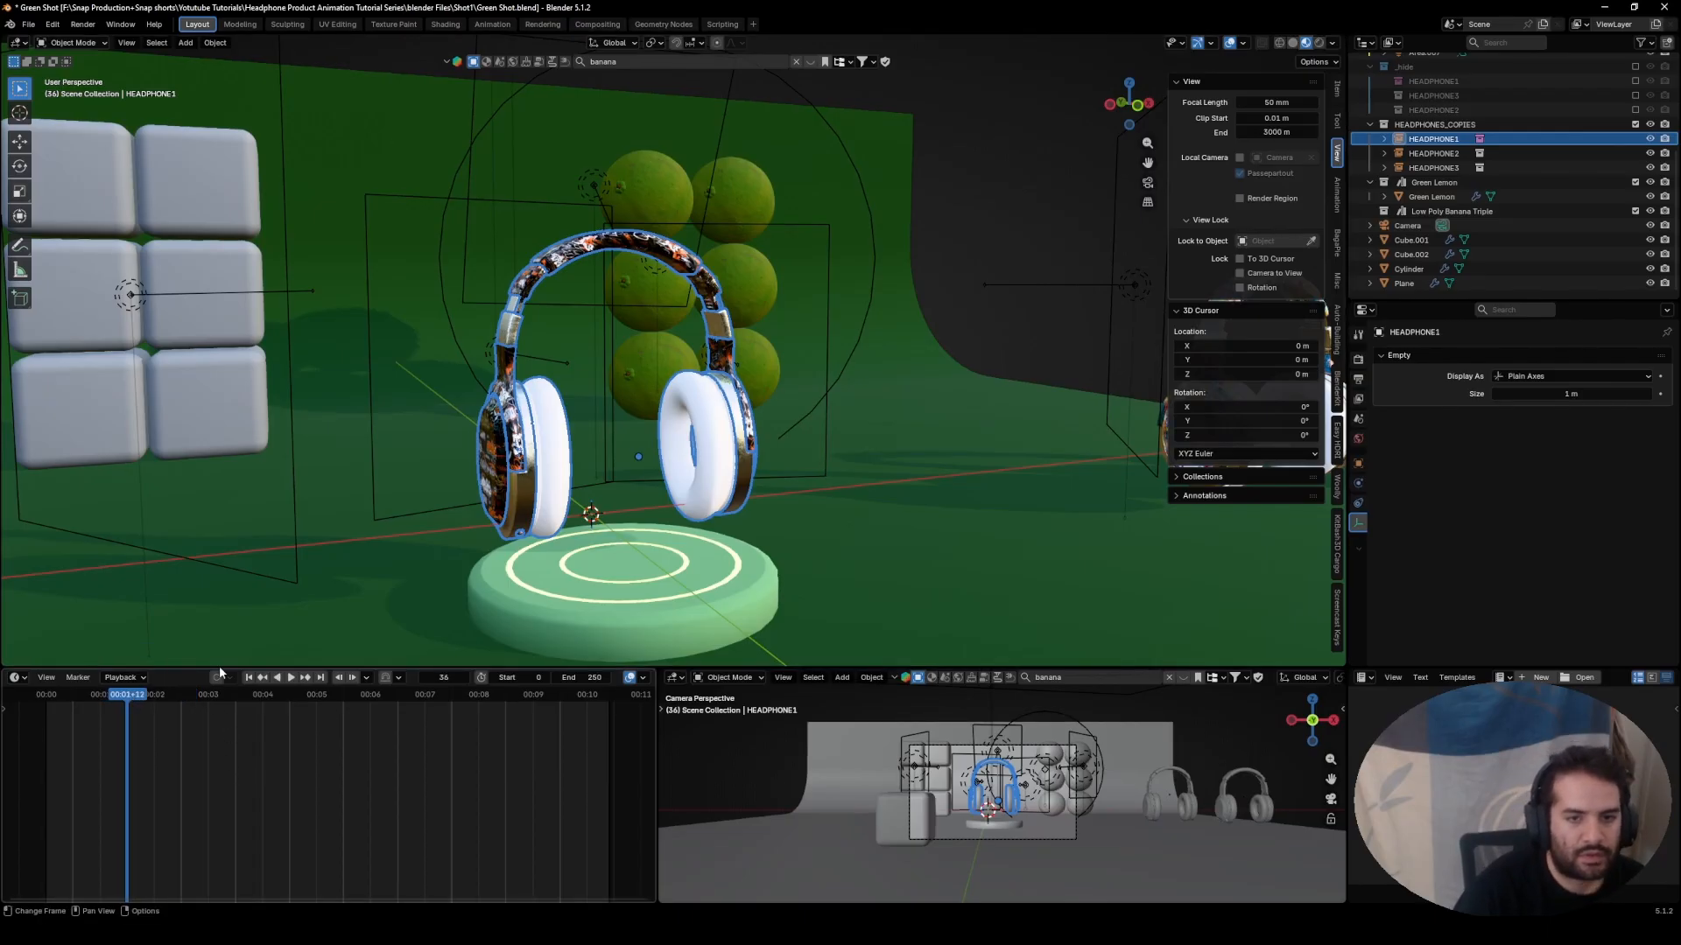
pyautogui.press('g')
pyautogui.press('z')
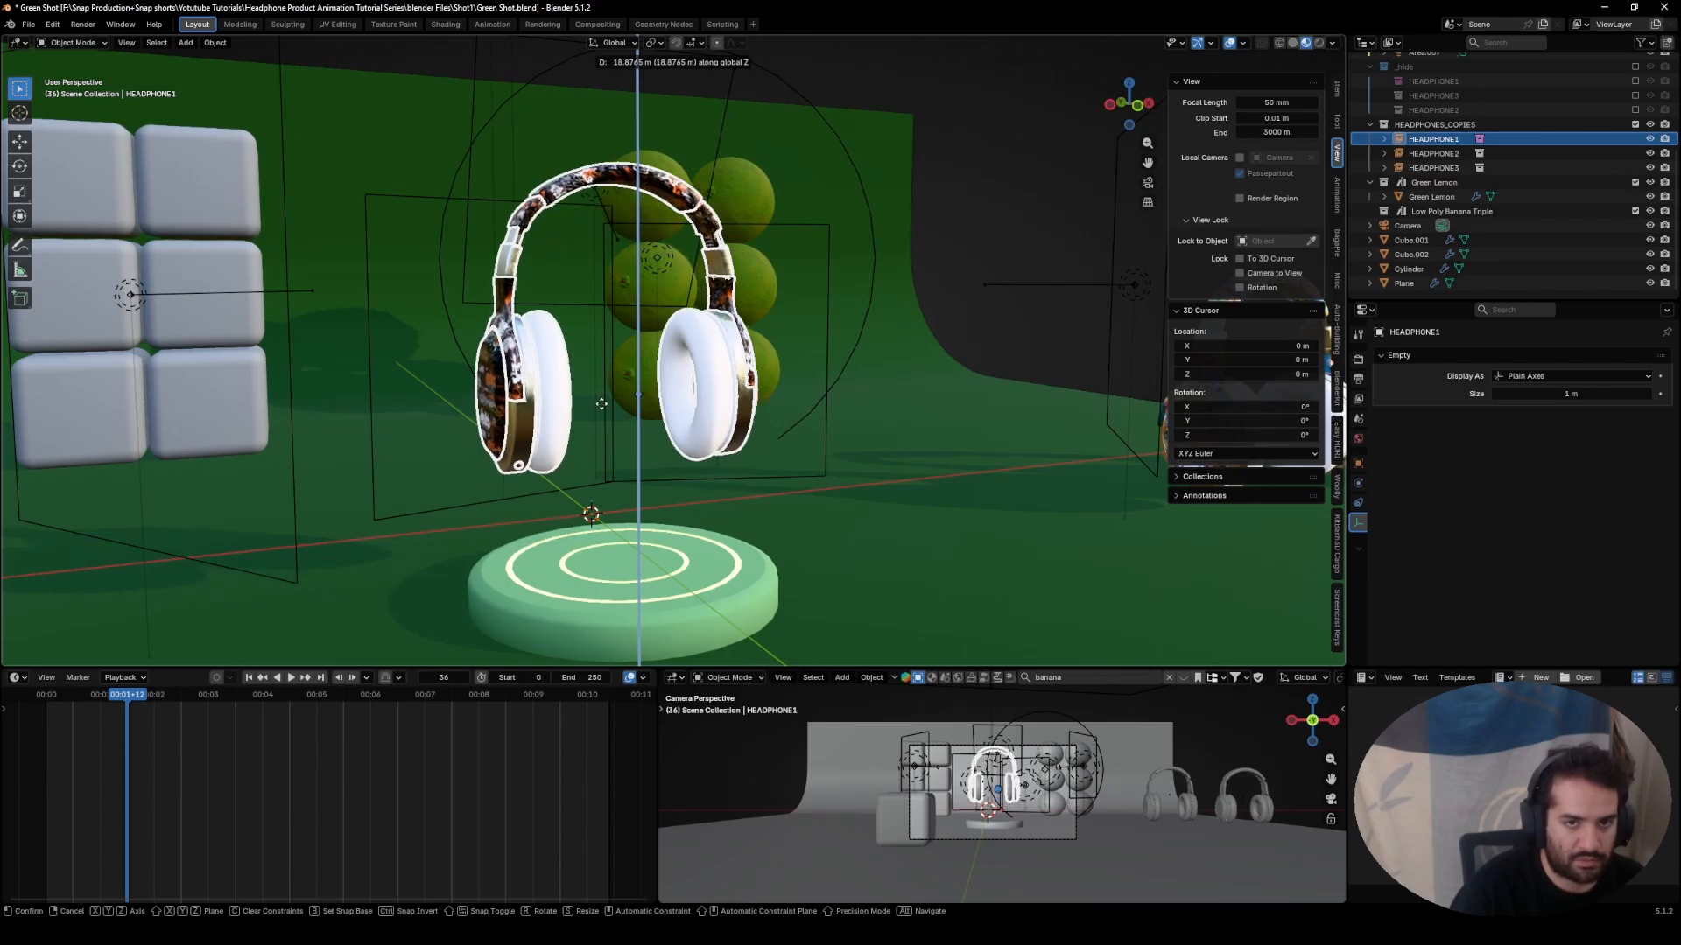
pyautogui.click(603, 409)
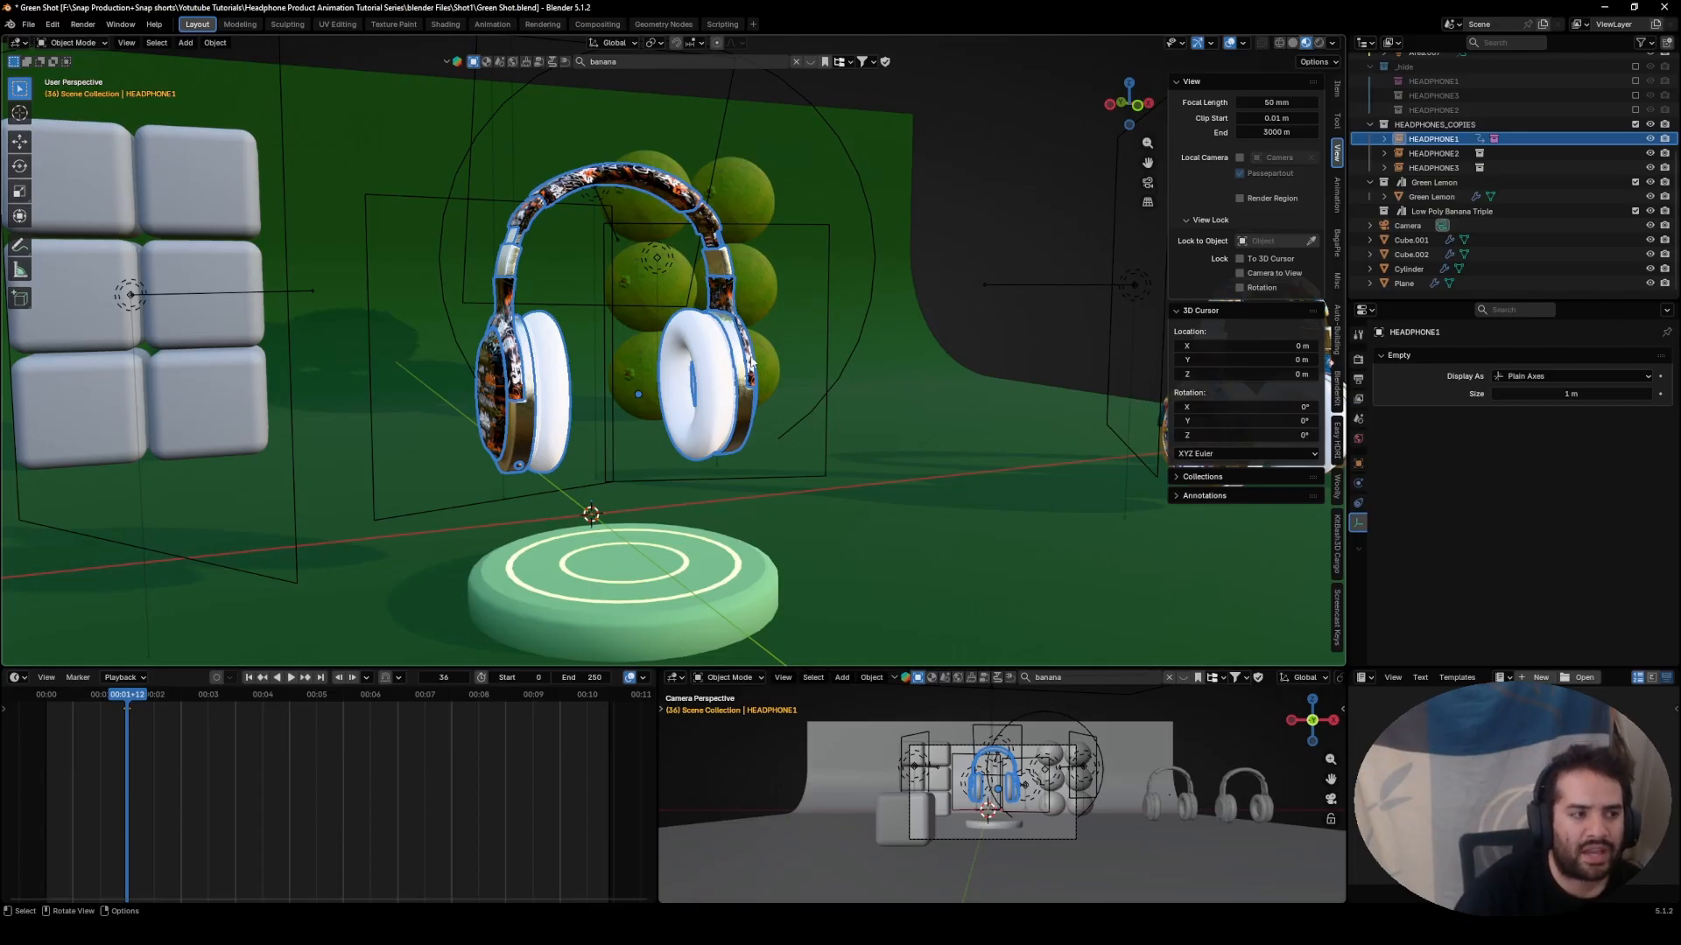
# - At frame 0, lower HEADPHONE1 to just above the podium and turn it slightly about the Z axis
pyautogui.moveTo(731, 362); pyautogui.dragTo(516, 363, button='middle')
pyautogui.moveTo(50, 698); pyautogui.dragTo(48, 703)
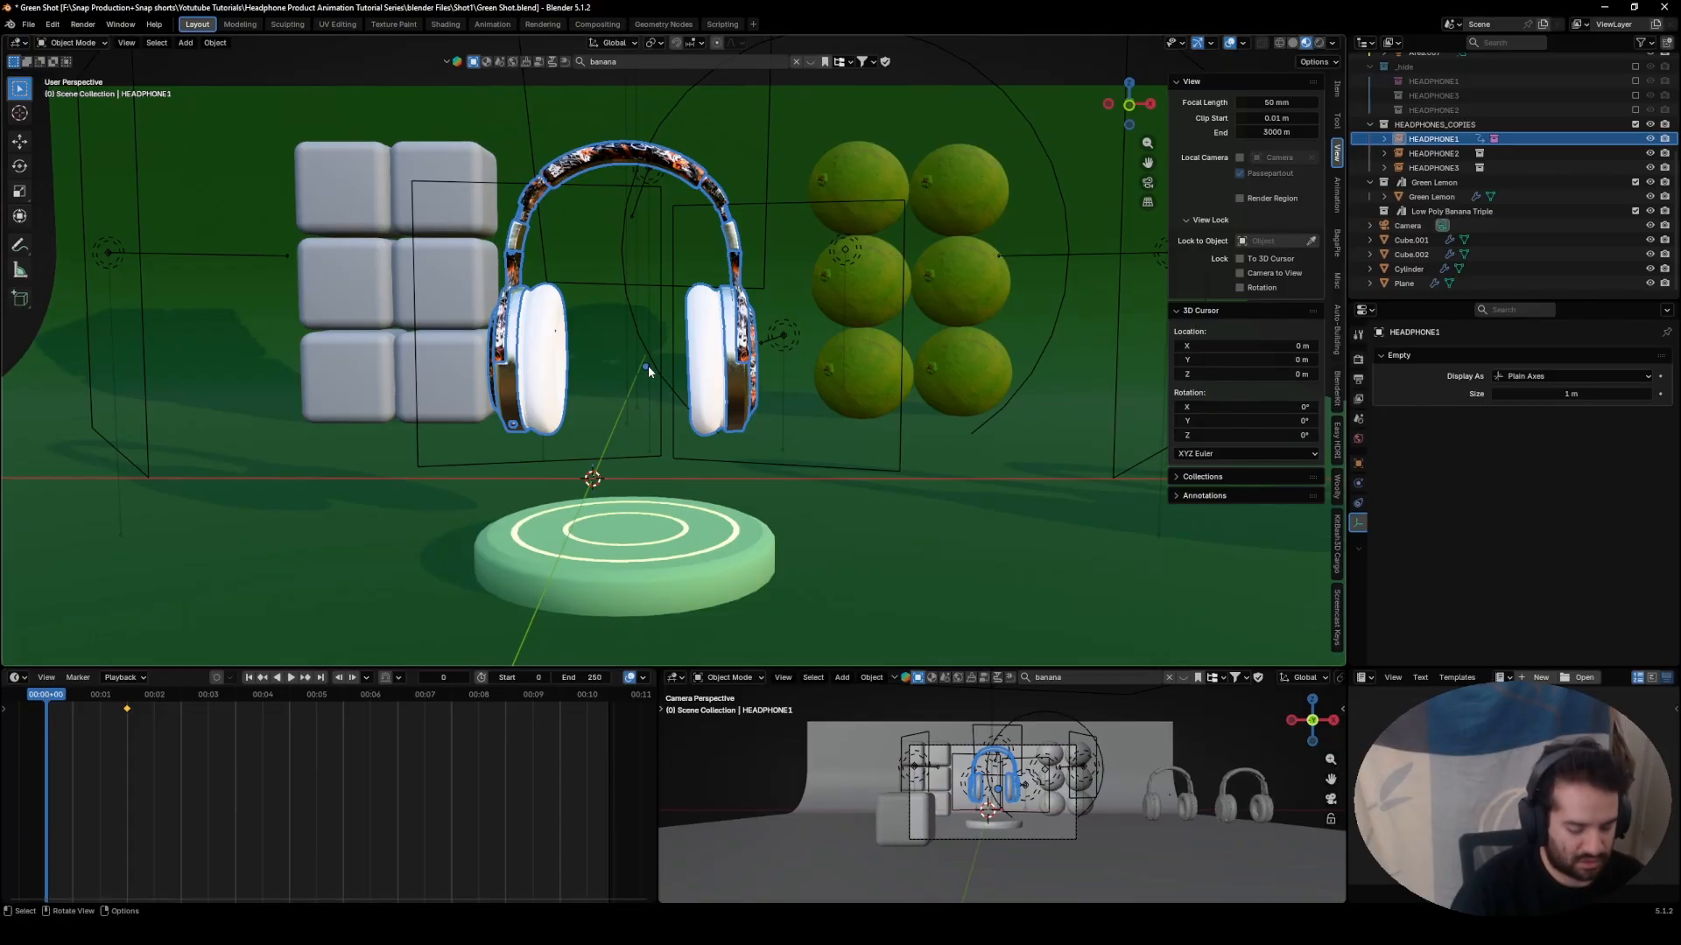
pyautogui.press('g')
pyautogui.click(647, 419)
pyautogui.press('r')
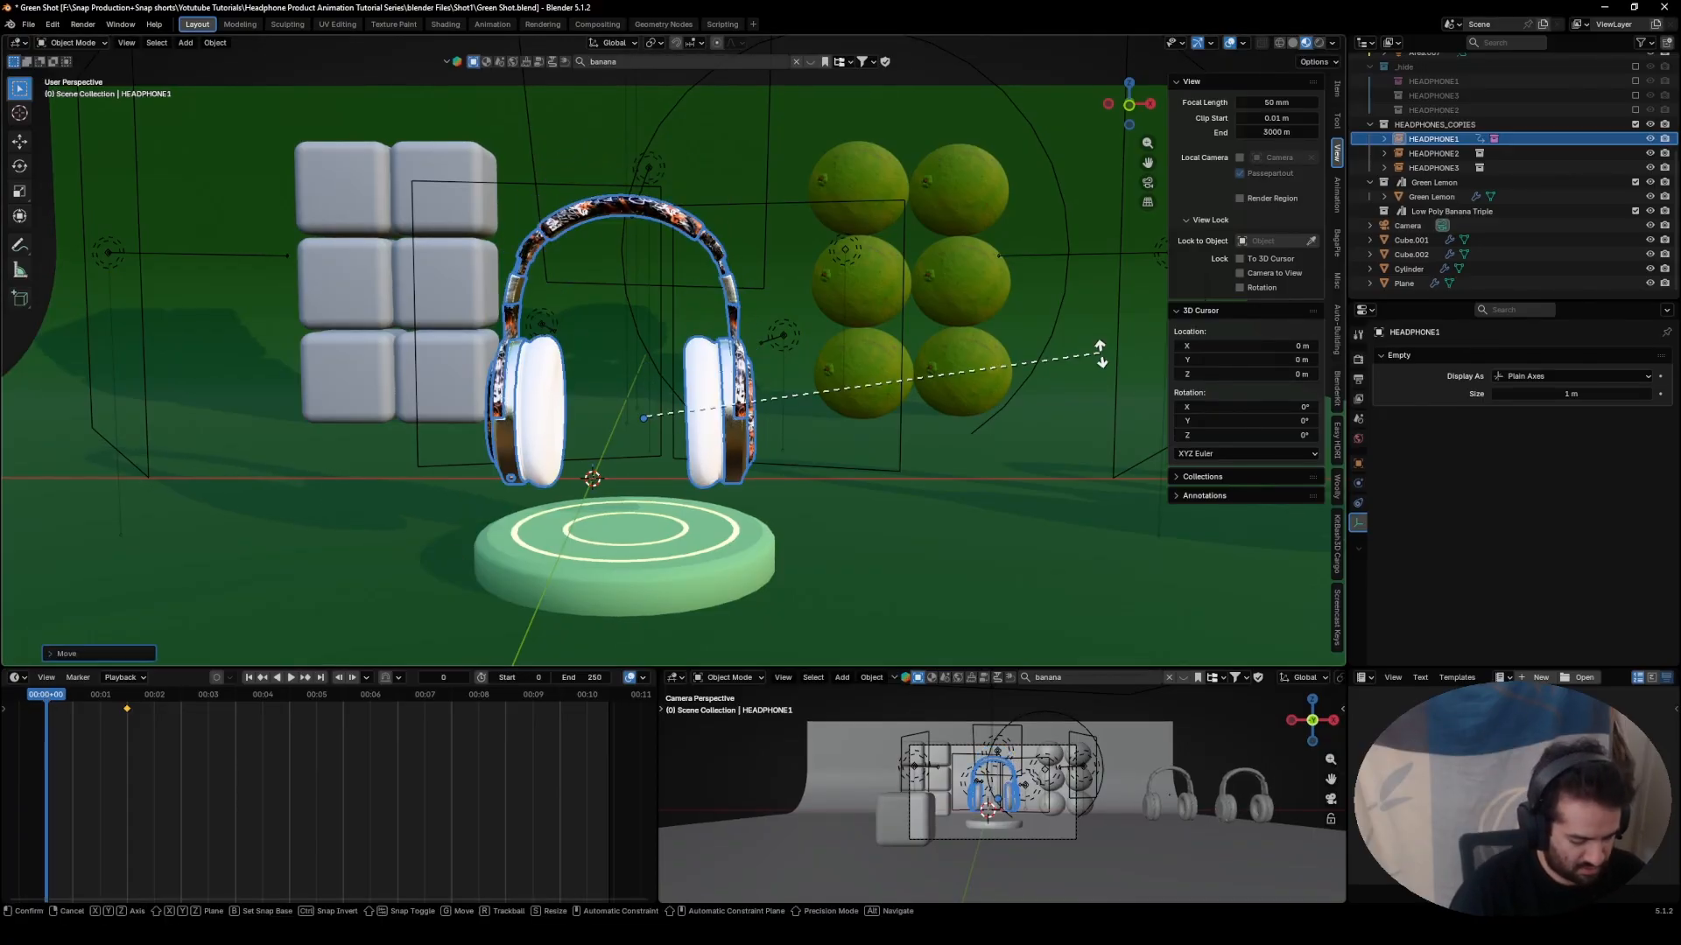
pyautogui.press('z')
pyautogui.click(1086, 419)
# - Enlarge the camera viewport and rotate HEADPHONE1 a little more about the global Z axis at frame 0
pyautogui.scroll(4, 1009, 801)
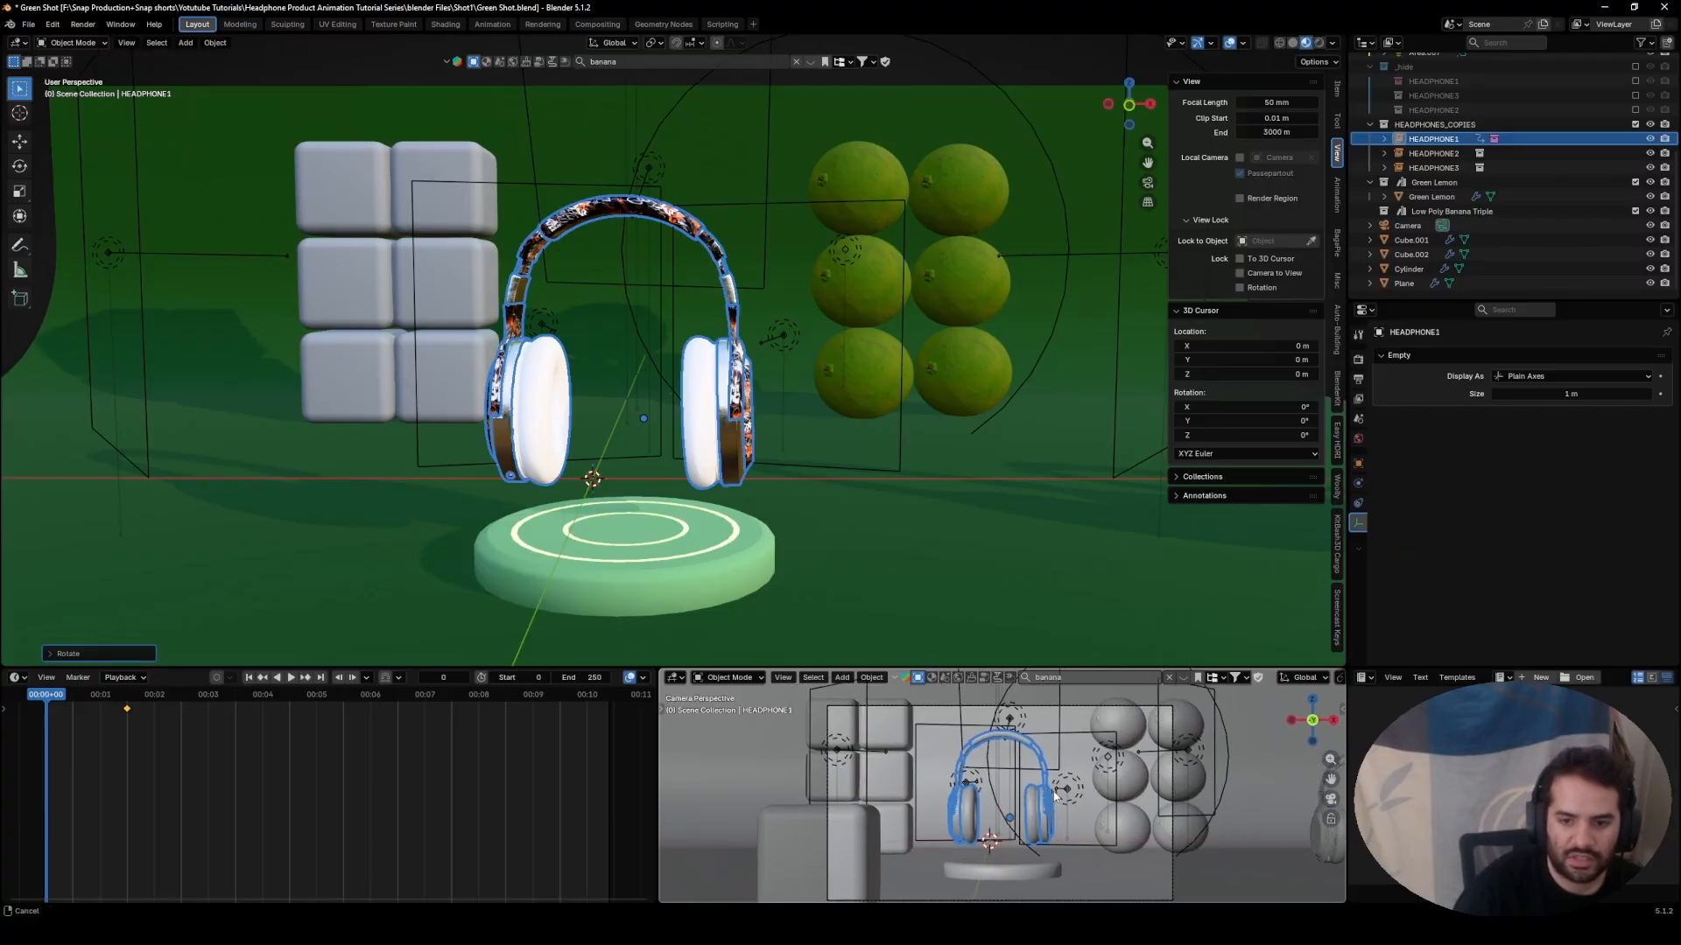
pyautogui.moveTo(1007, 669); pyautogui.dragTo(1007, 587)
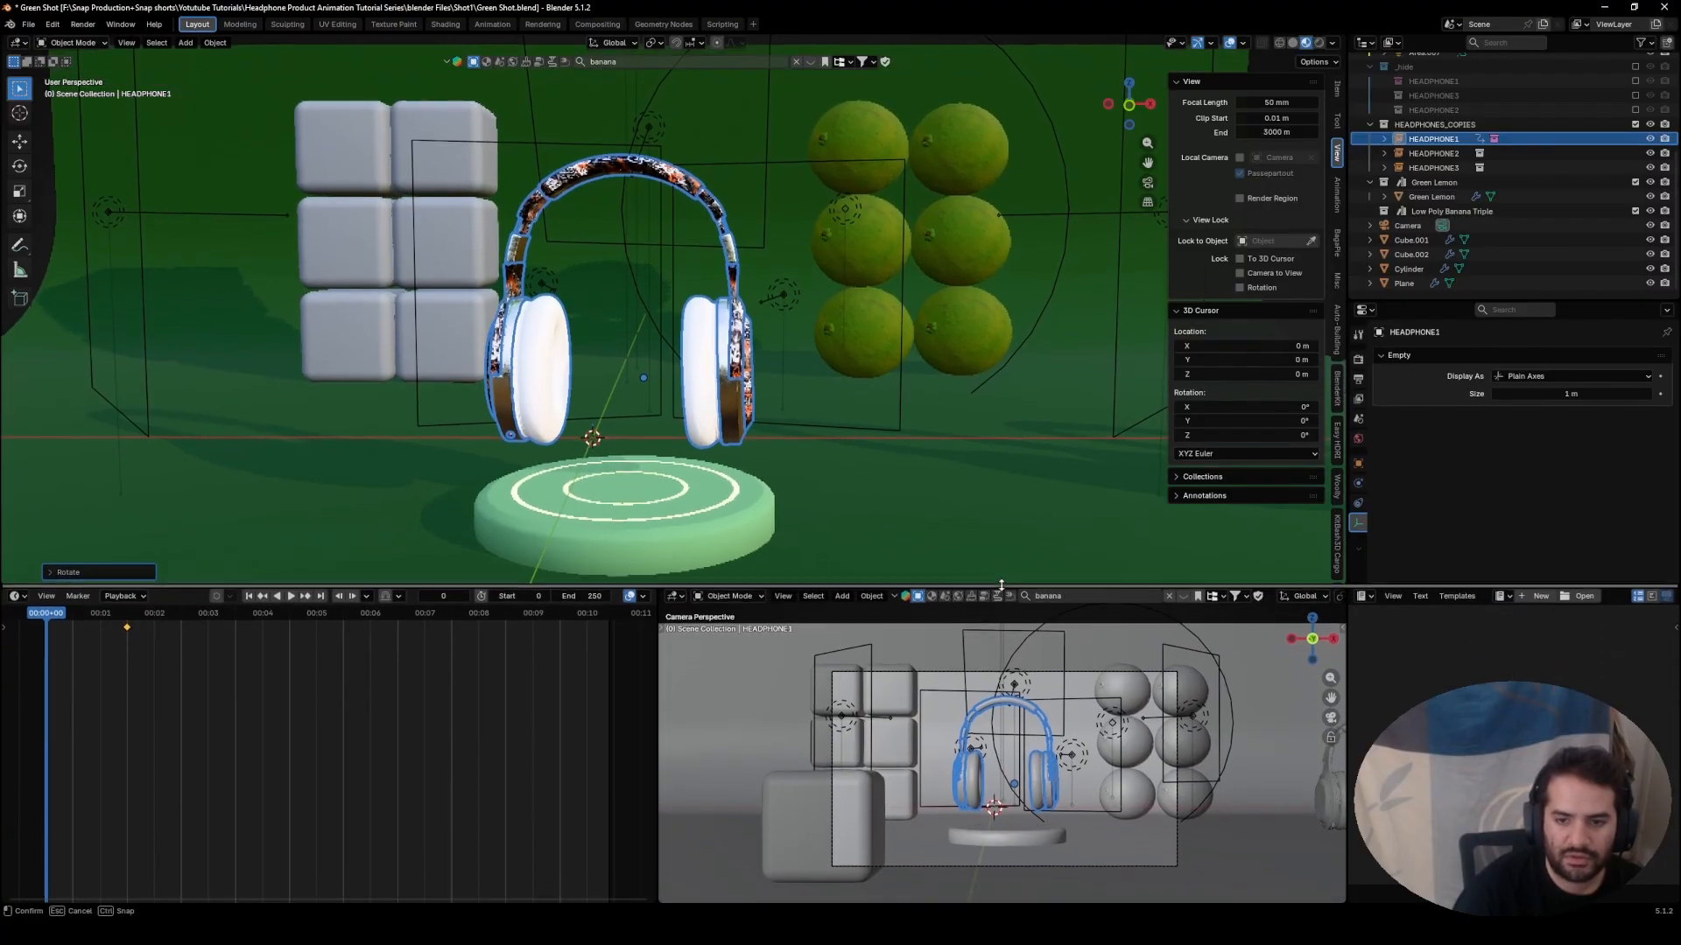
pyautogui.press('r')
pyautogui.press('z')
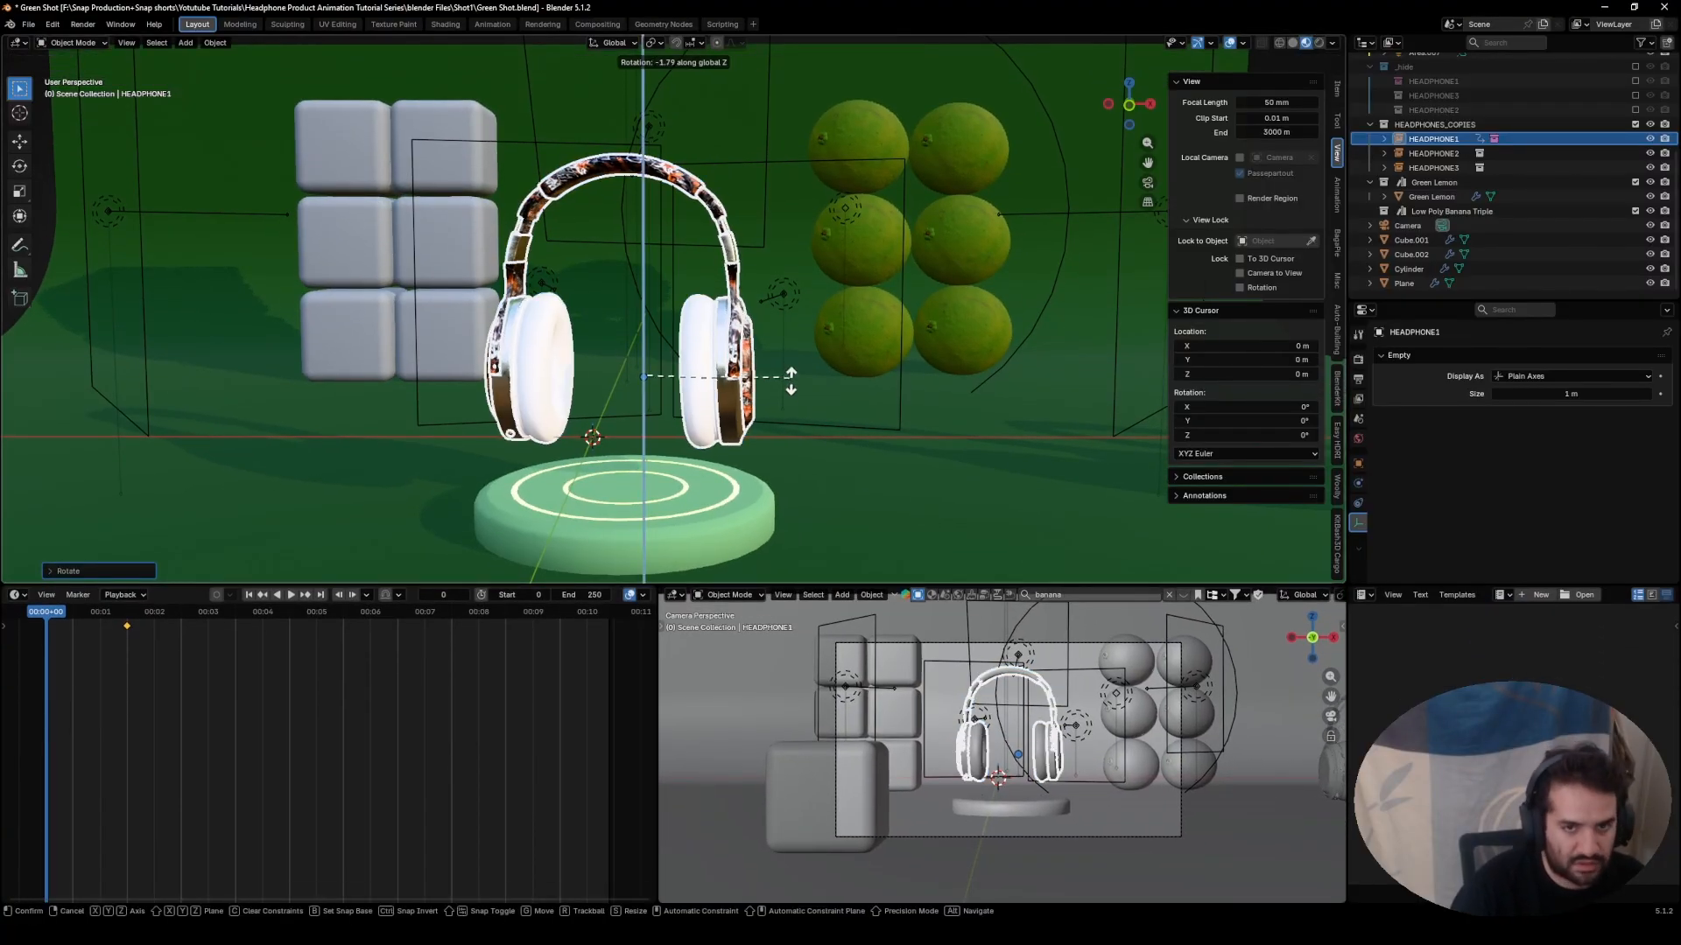
pyautogui.click(795, 383)
# - Rotate HEADPHONE1 about the Y axis, keyframe its pose at frame 0, and preview the rising motion
pyautogui.press('r')
pyautogui.press('y')
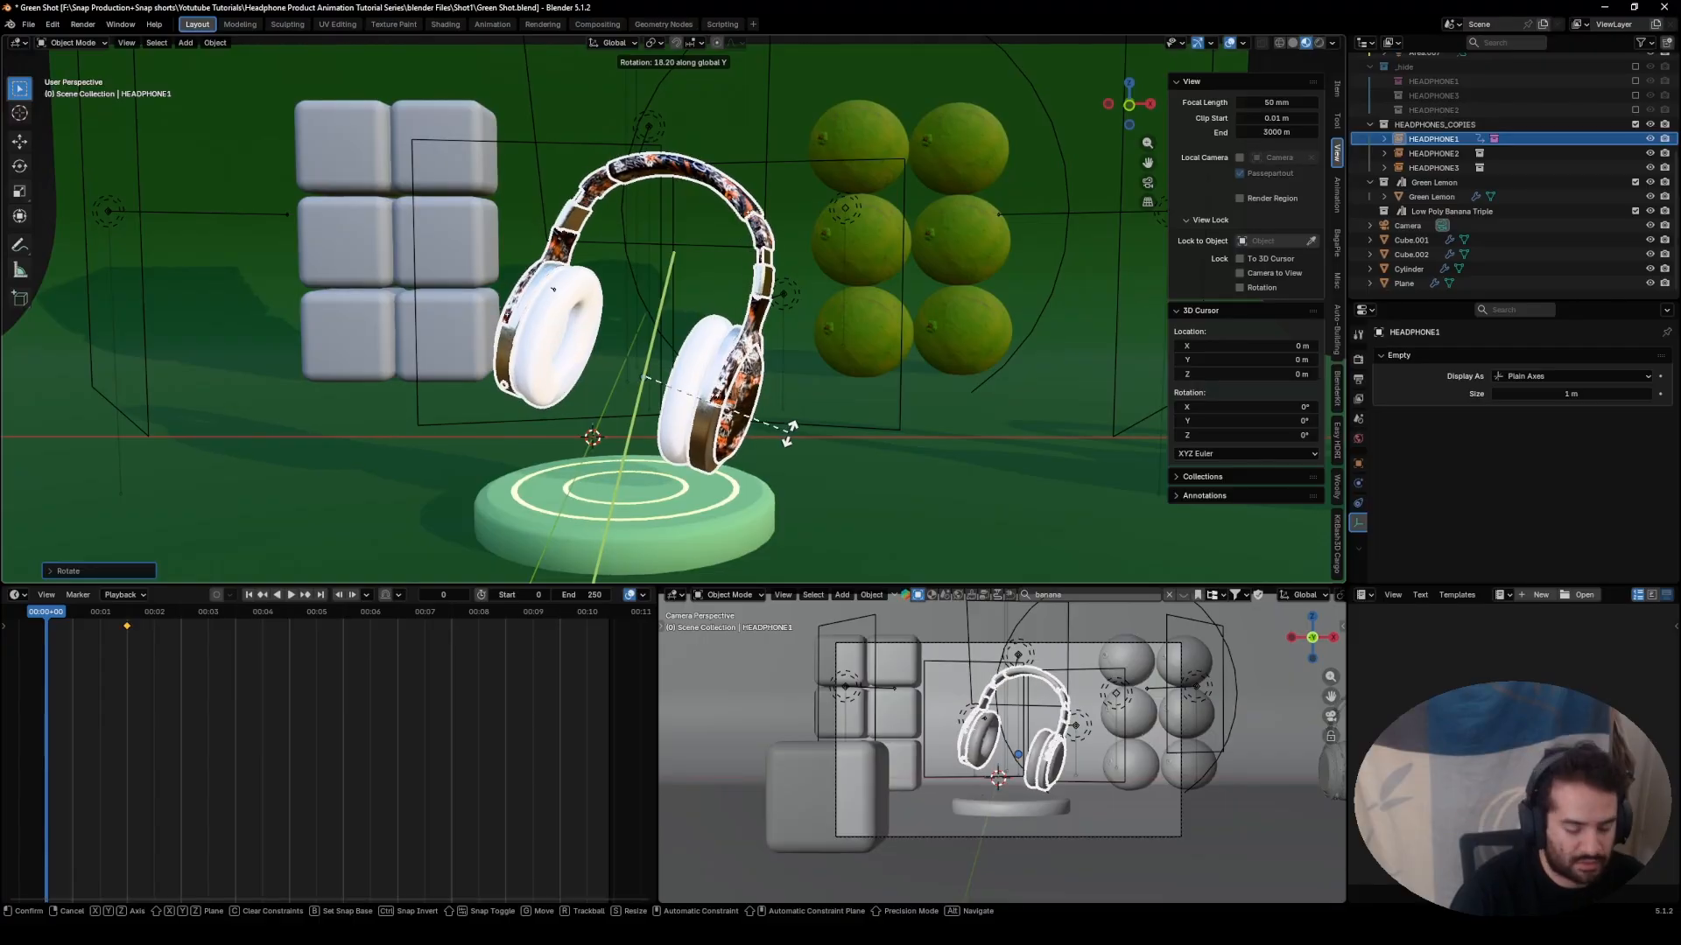
pyautogui.click(794, 375)
pyautogui.press('i')
pyautogui.press('space')
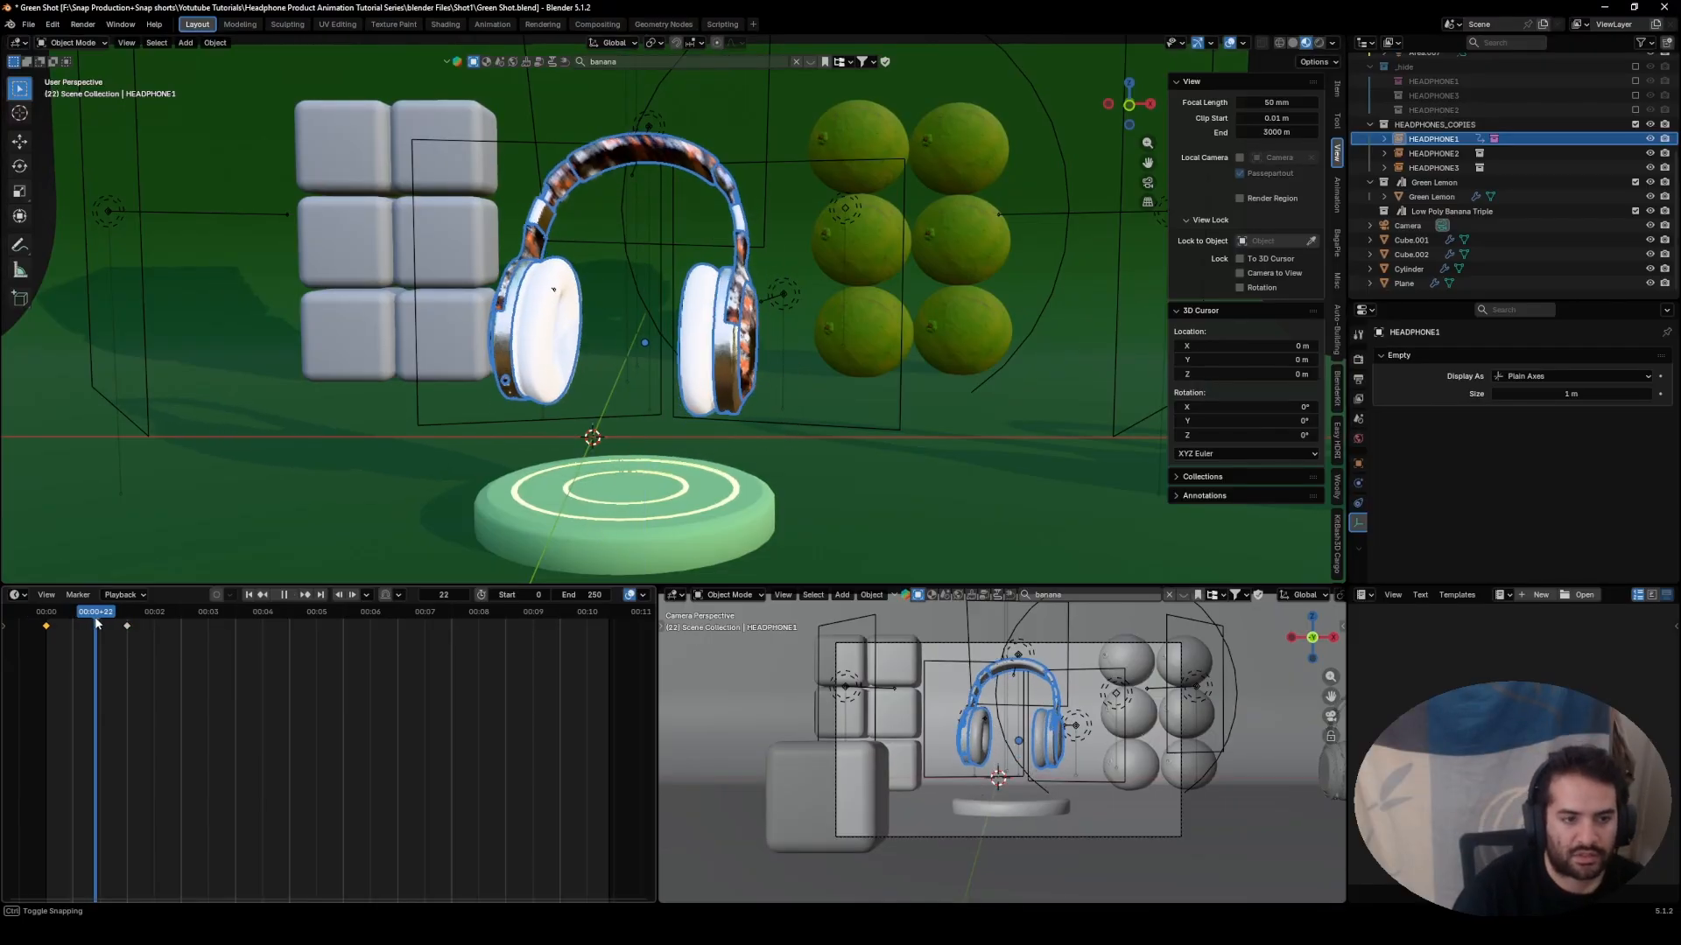
# - At frame 52, rotate HEADPHONE1 about the Z axis so one patterned outer ear cup turns toward the view
pyautogui.moveTo(165, 634)
pyautogui.mouseDown()
pyautogui.moveTo(115, 630)
pyautogui.moveTo(164, 625)
pyautogui.mouseUp()
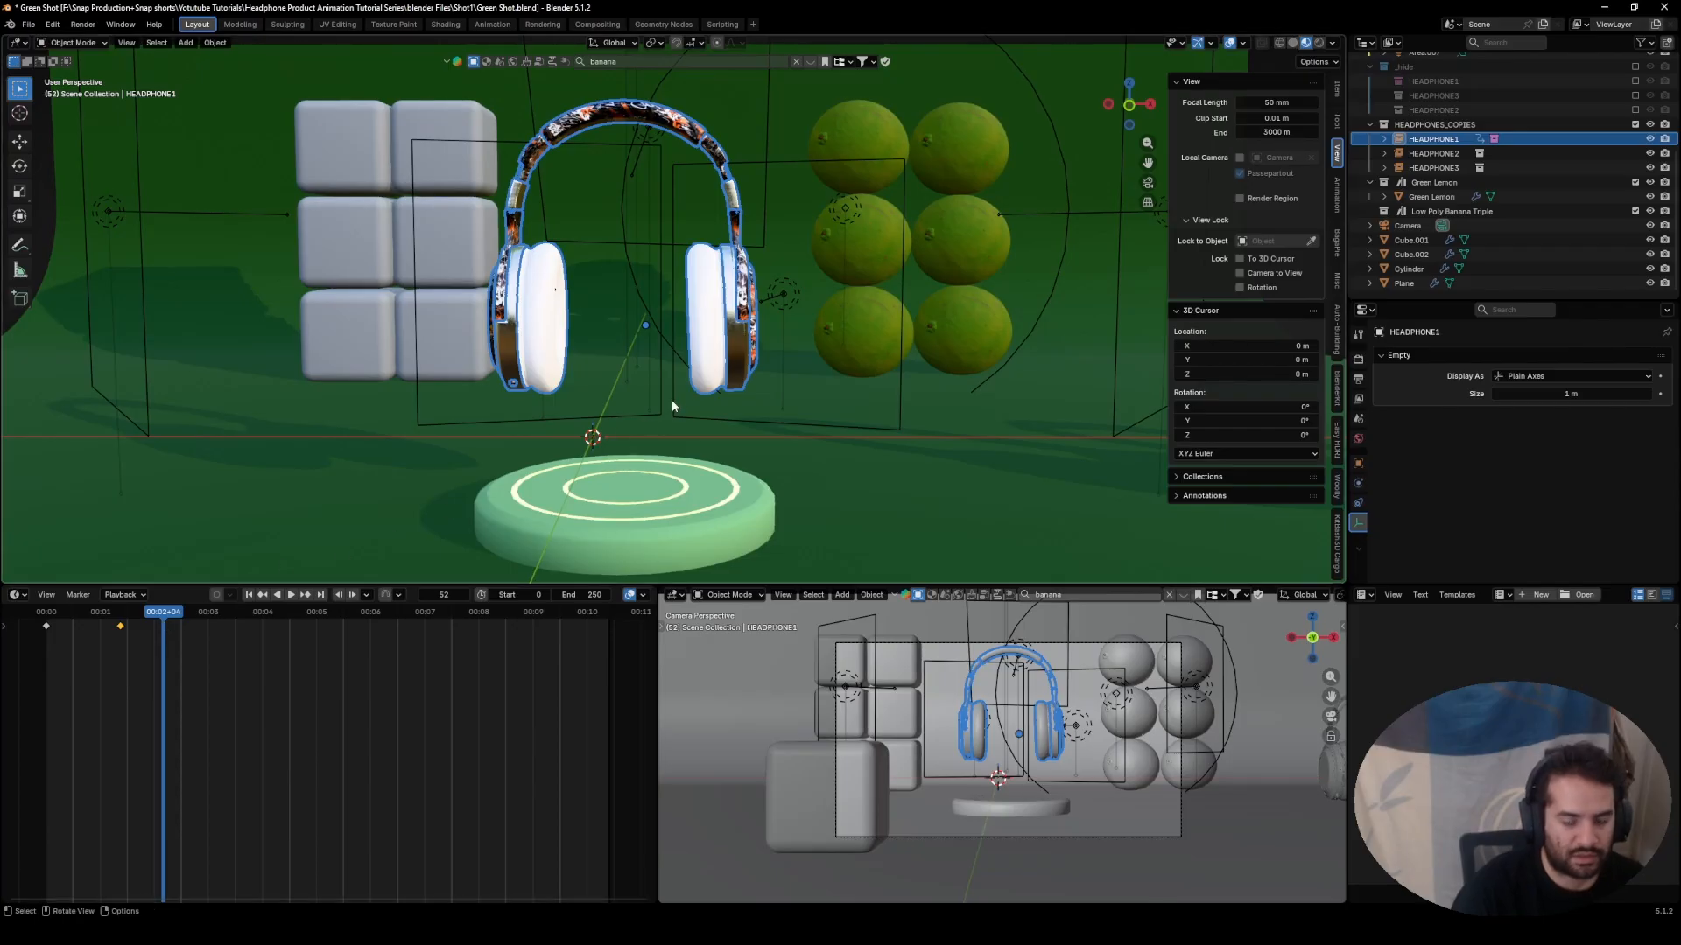
pyautogui.press('r')
pyautogui.press('z')
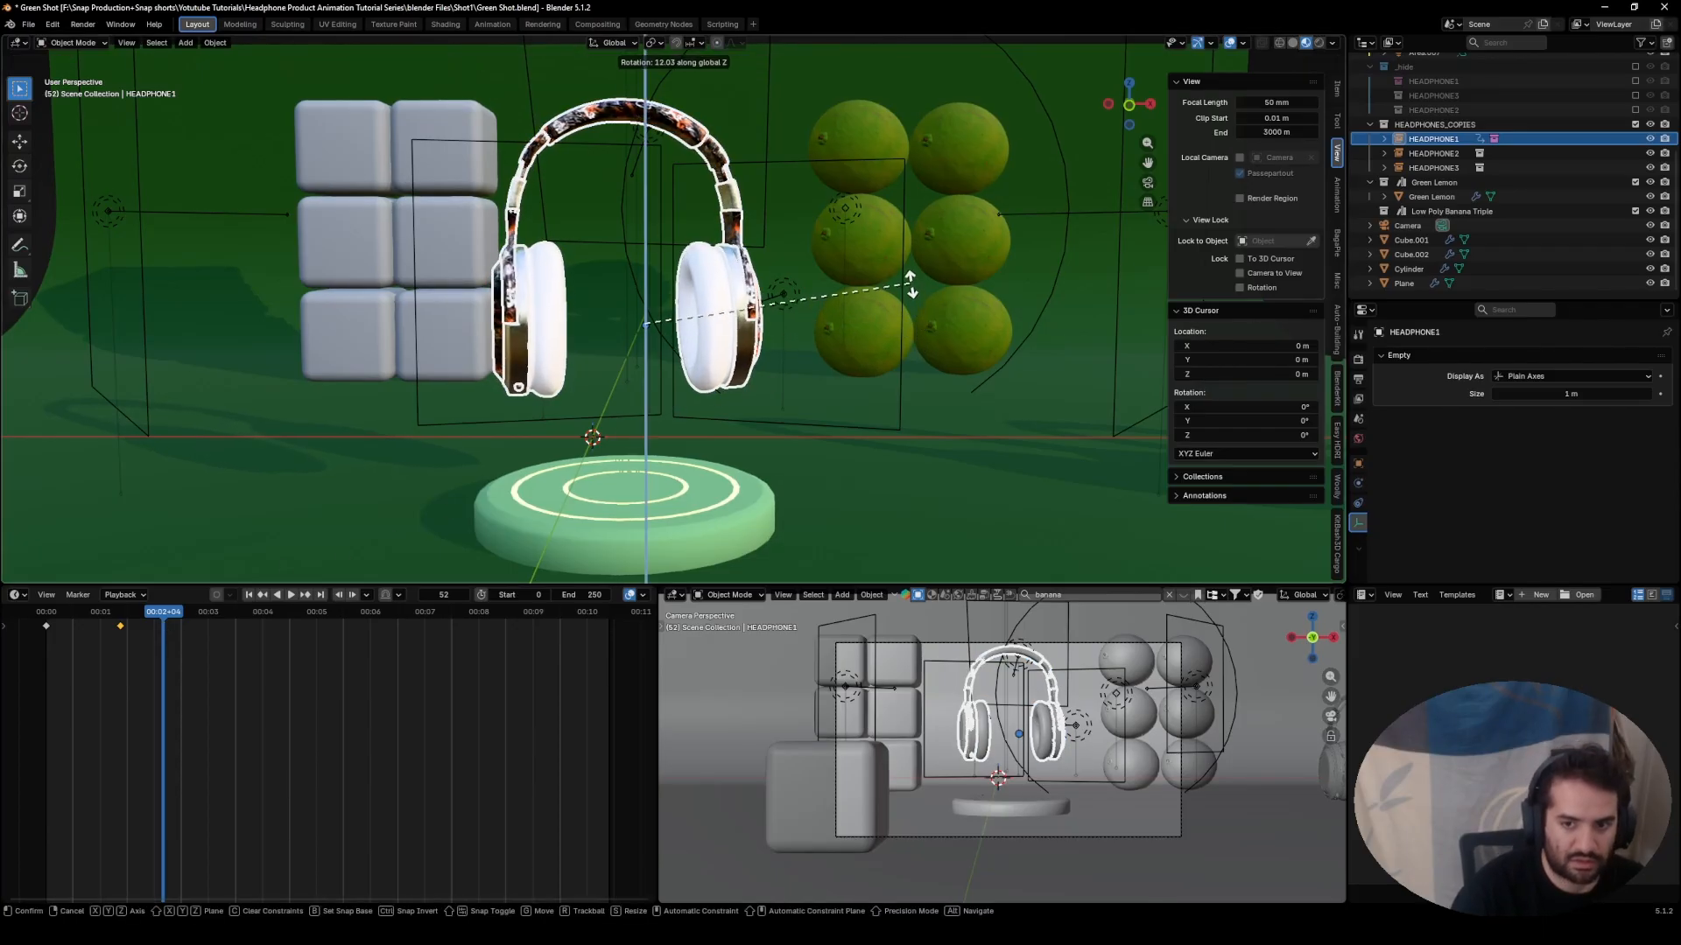
pyautogui.click(862, 233)
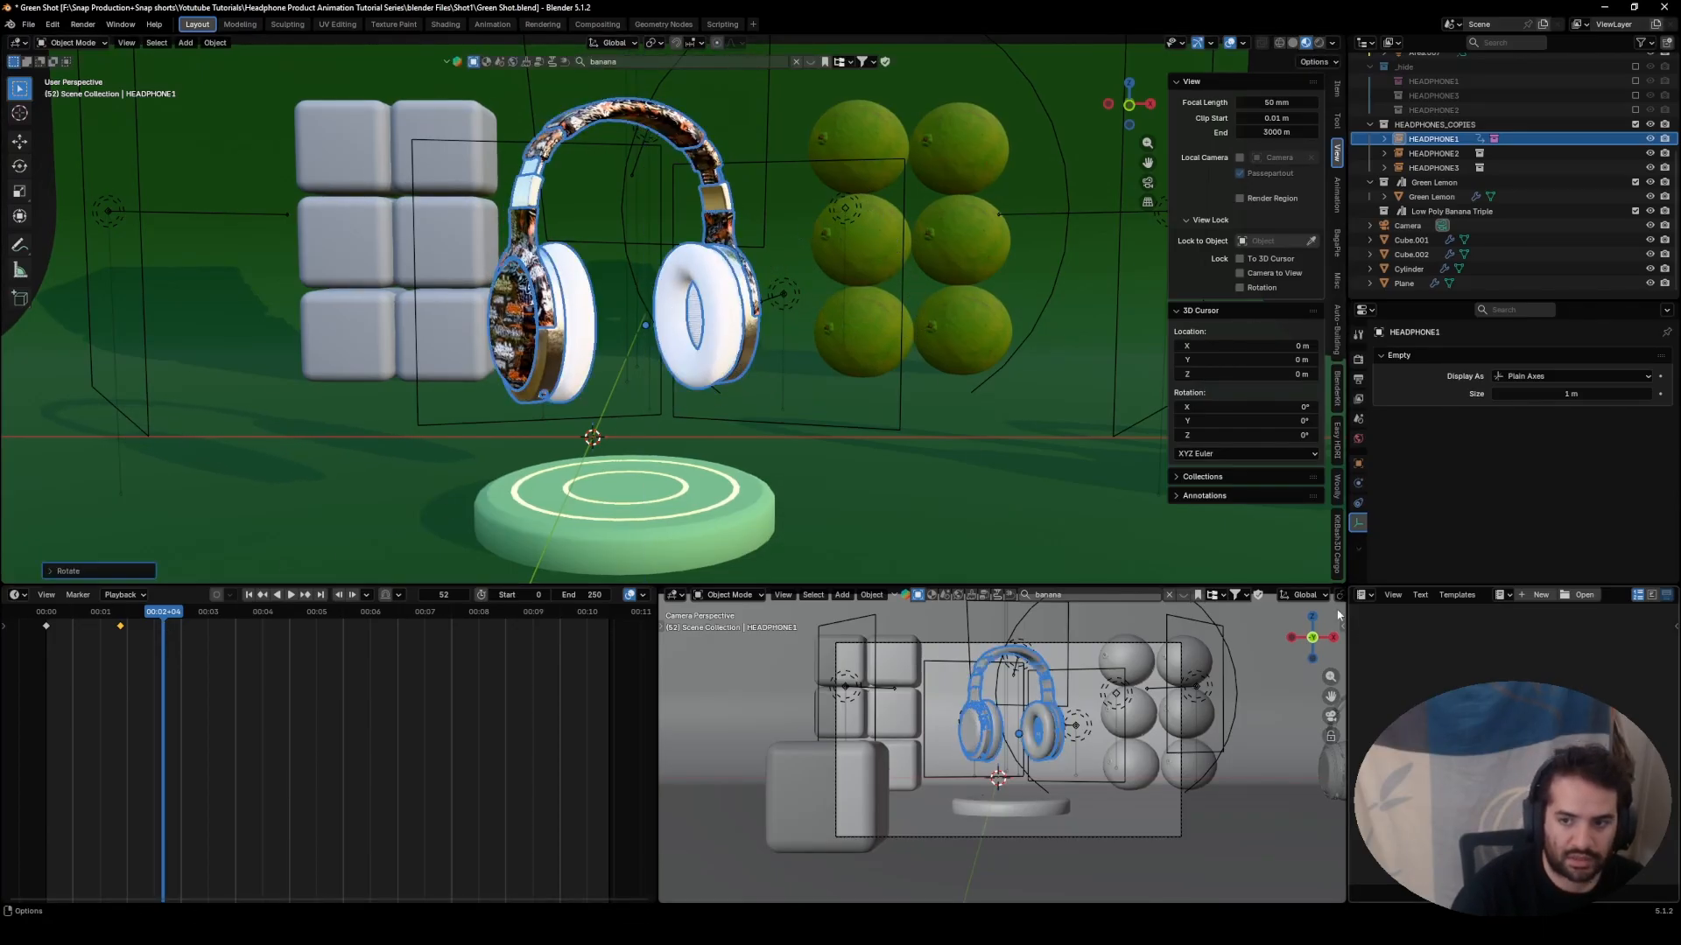
# - Display the camera viewport in Material Preview shading
pyautogui.scroll(-5, 1300, 596)
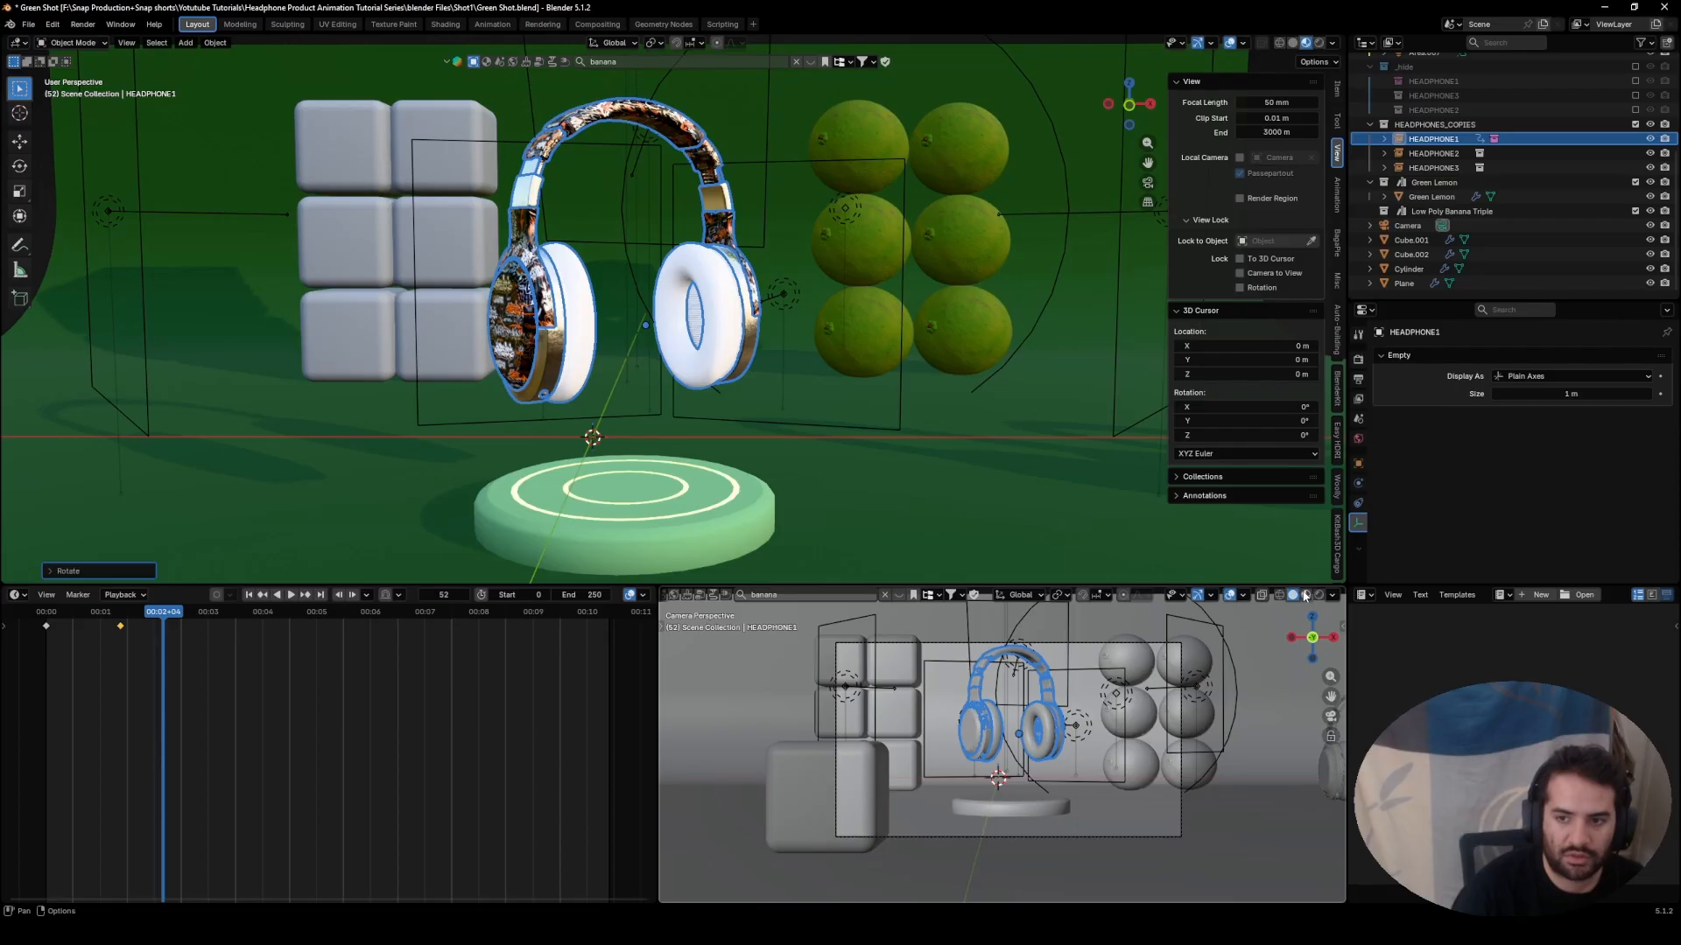
pyautogui.click(1305, 596)
pyautogui.scroll(7, 1043, 723)
pyautogui.scroll(-6, 1044, 723)
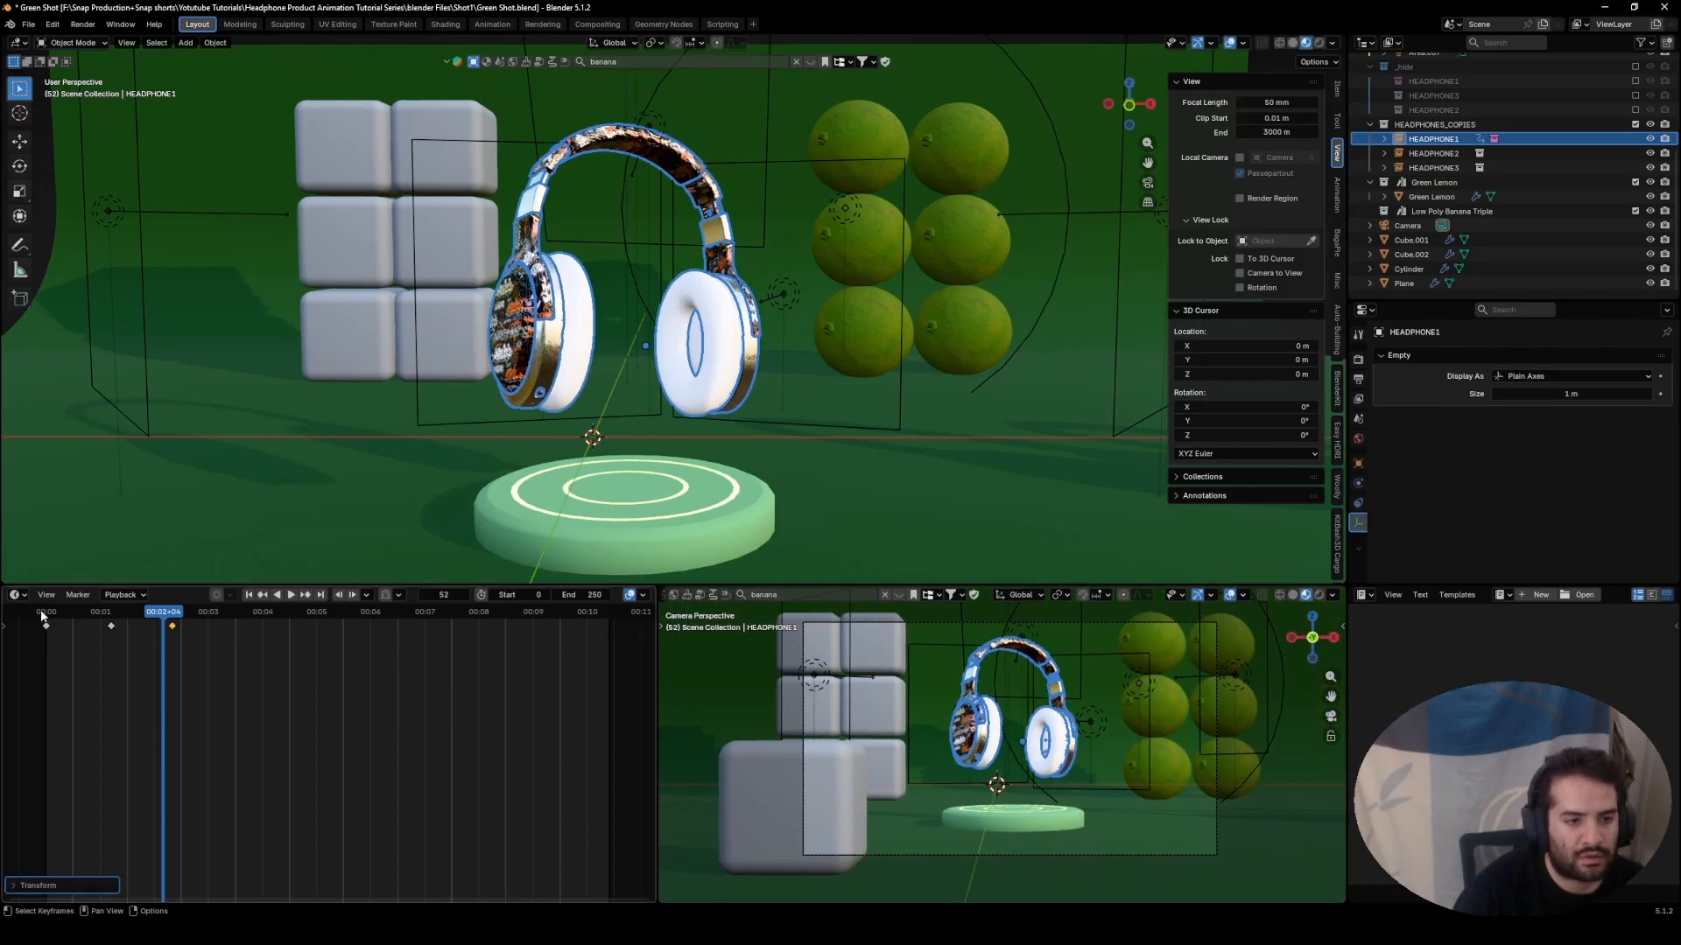
# - Play the HEADPHONE1 animation from frame 0 to check the rise and rotation, ending at its last keyframe at frame 56
pyautogui.click(38, 613)
pyautogui.press('space')
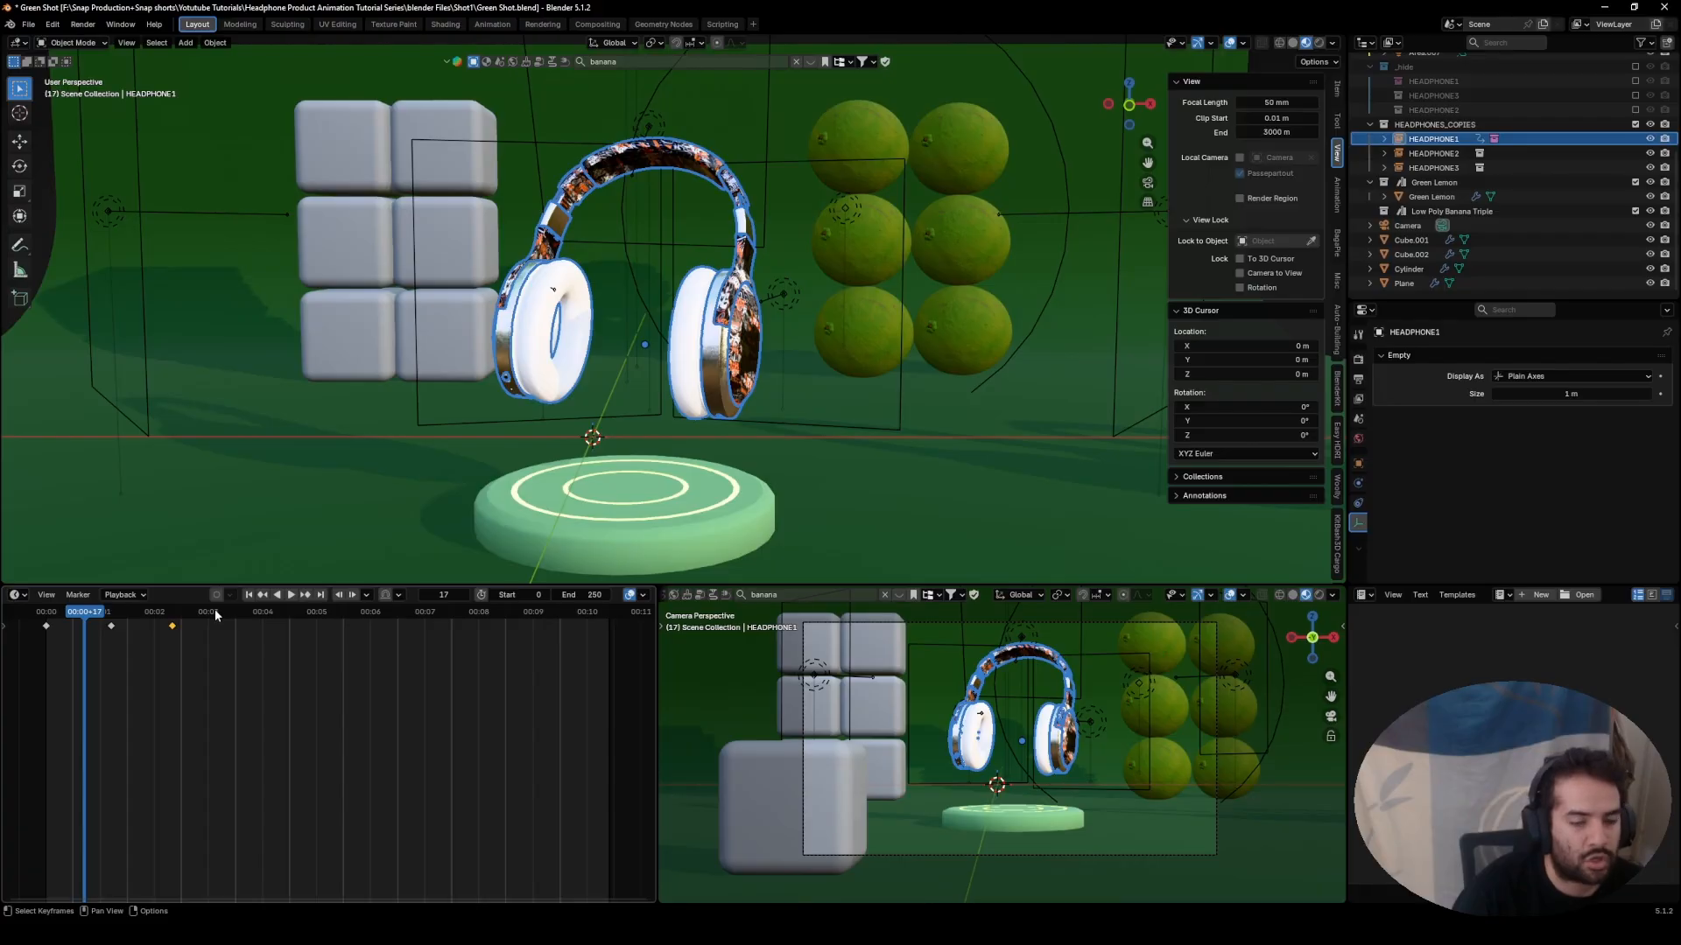
pyautogui.click(18, 594)
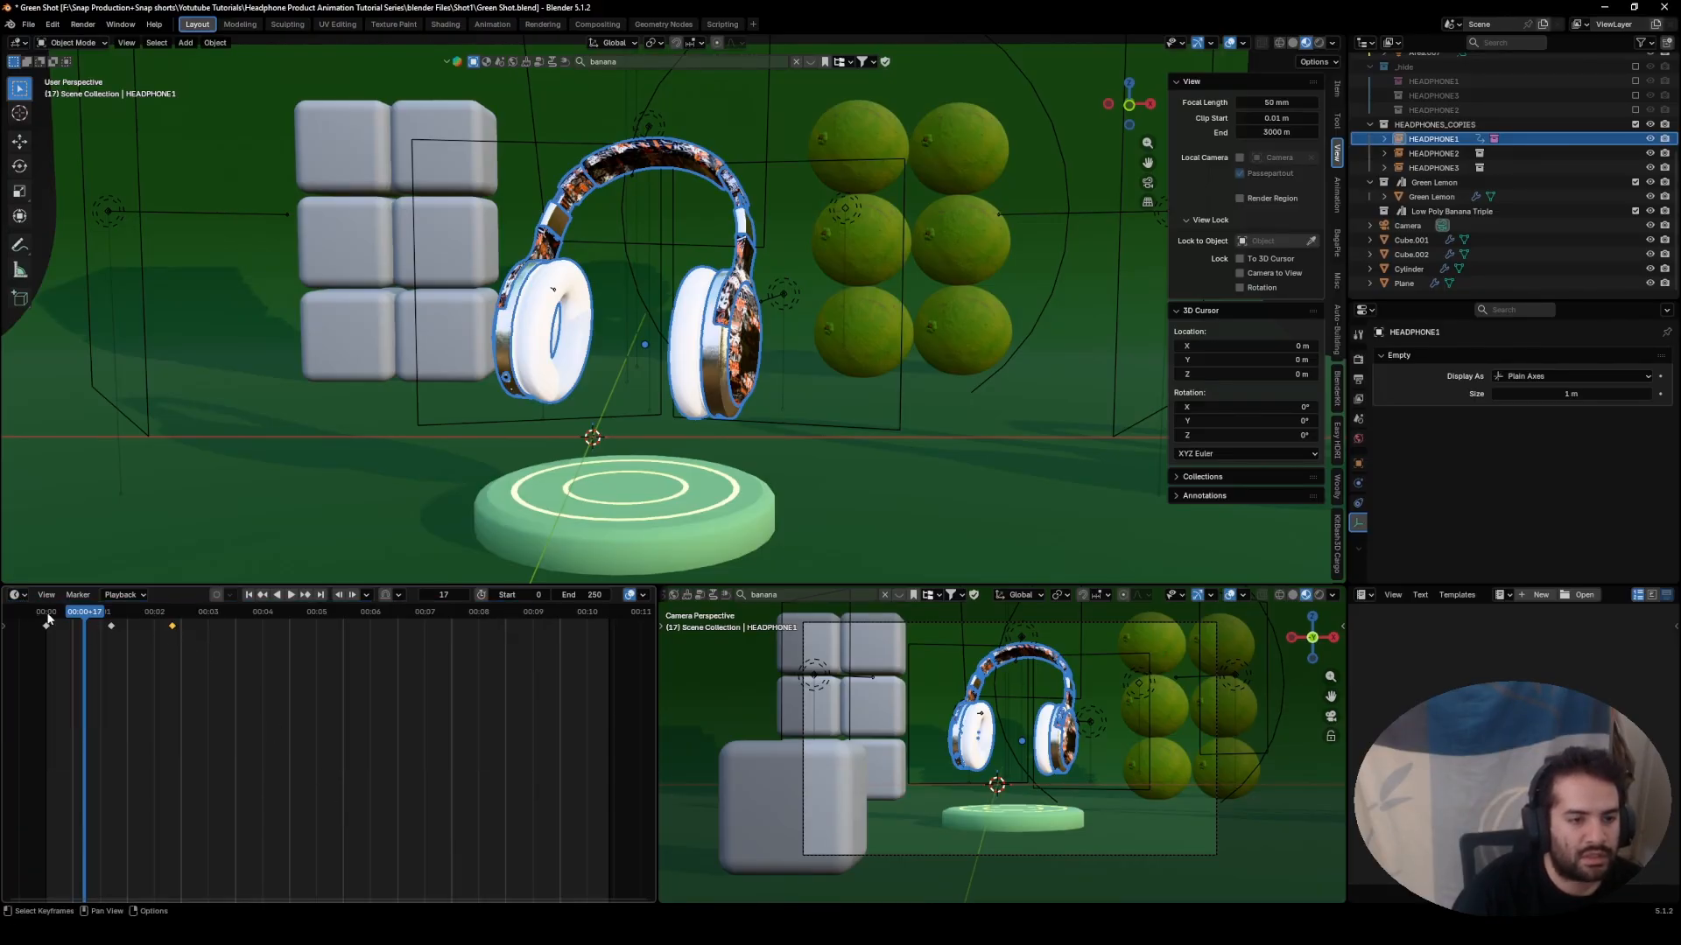
pyautogui.click(37, 618)
pyautogui.press('space')
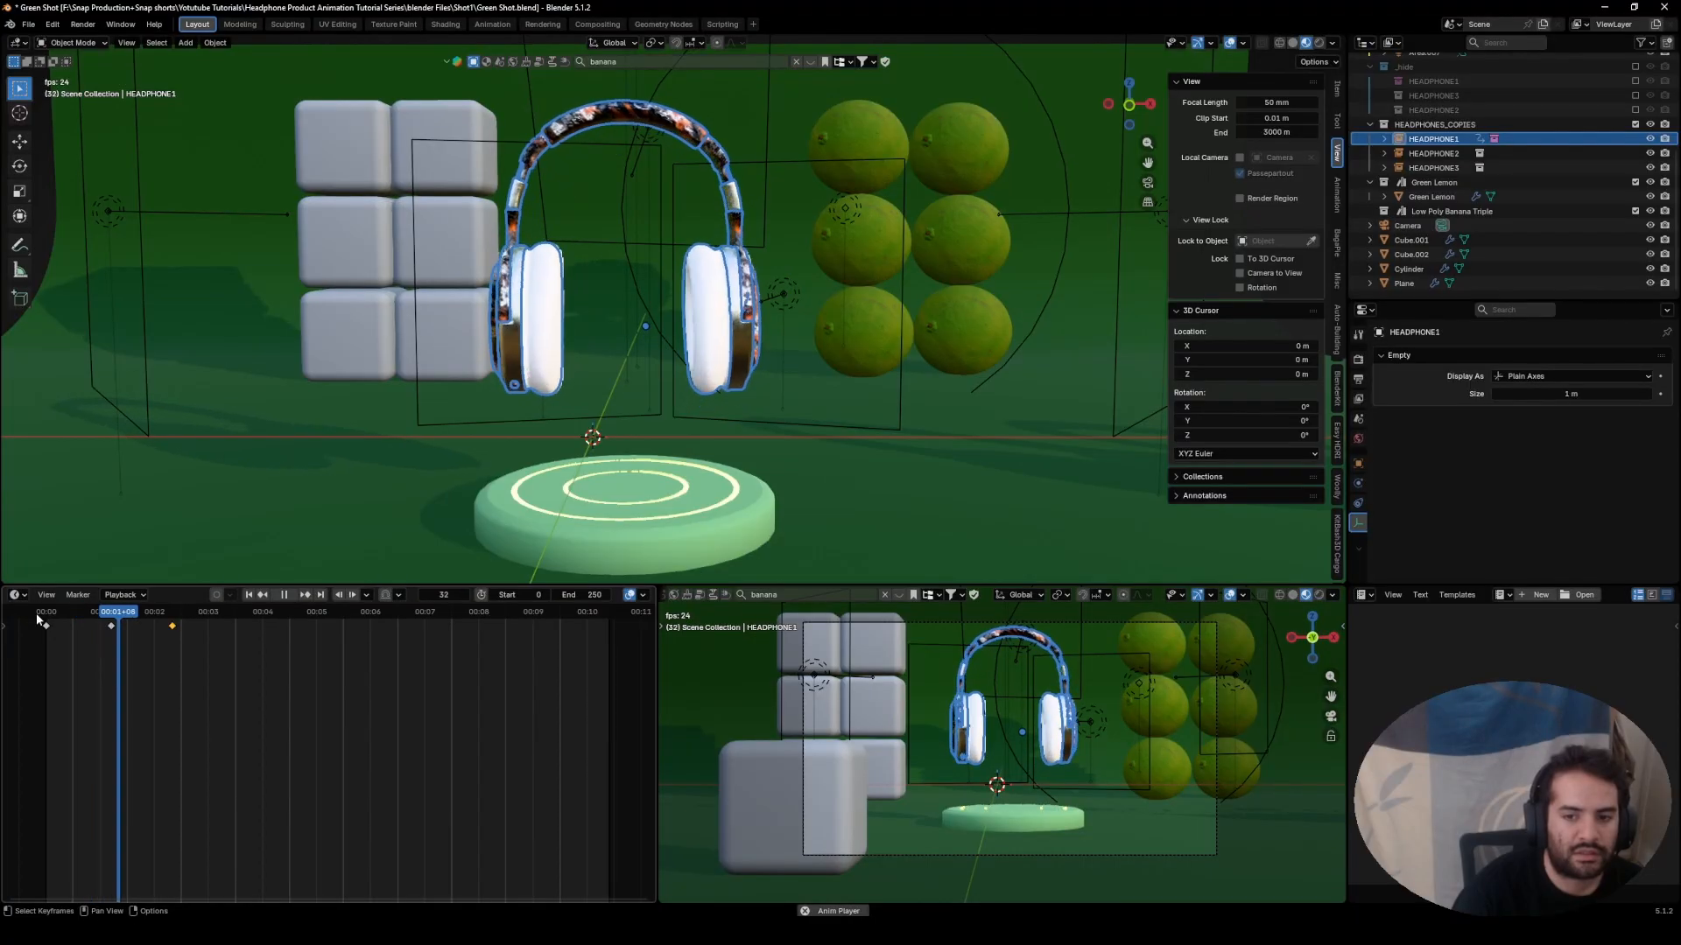
pyautogui.press('space')
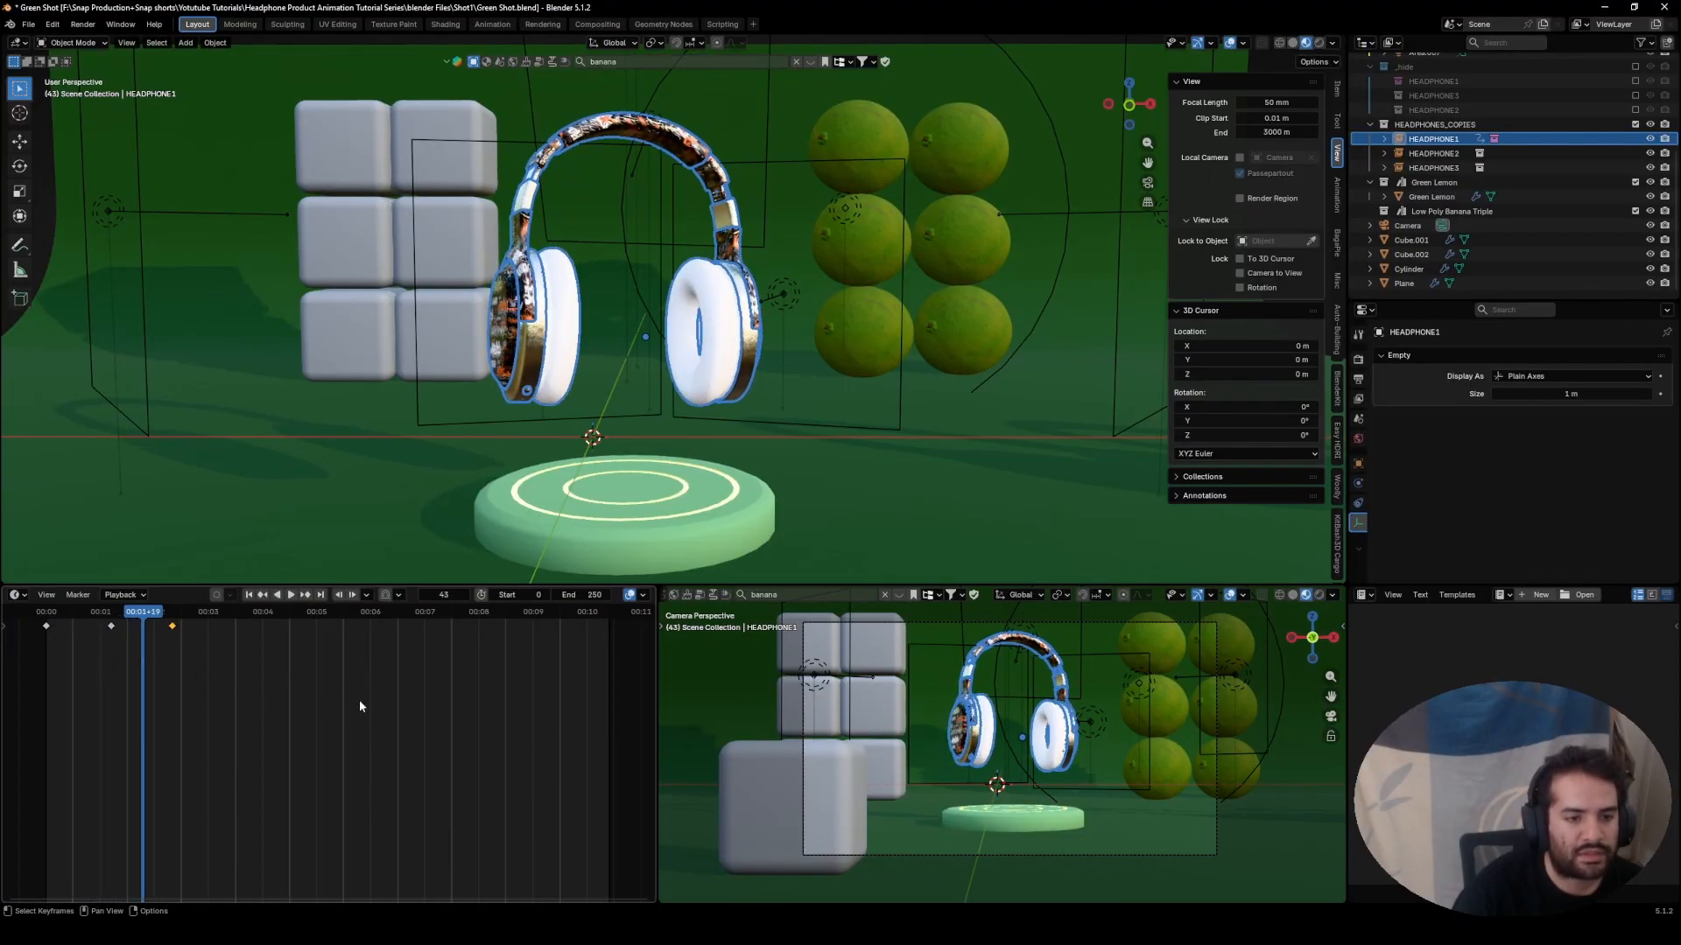
pyautogui.press('space')
pyautogui.press('space')
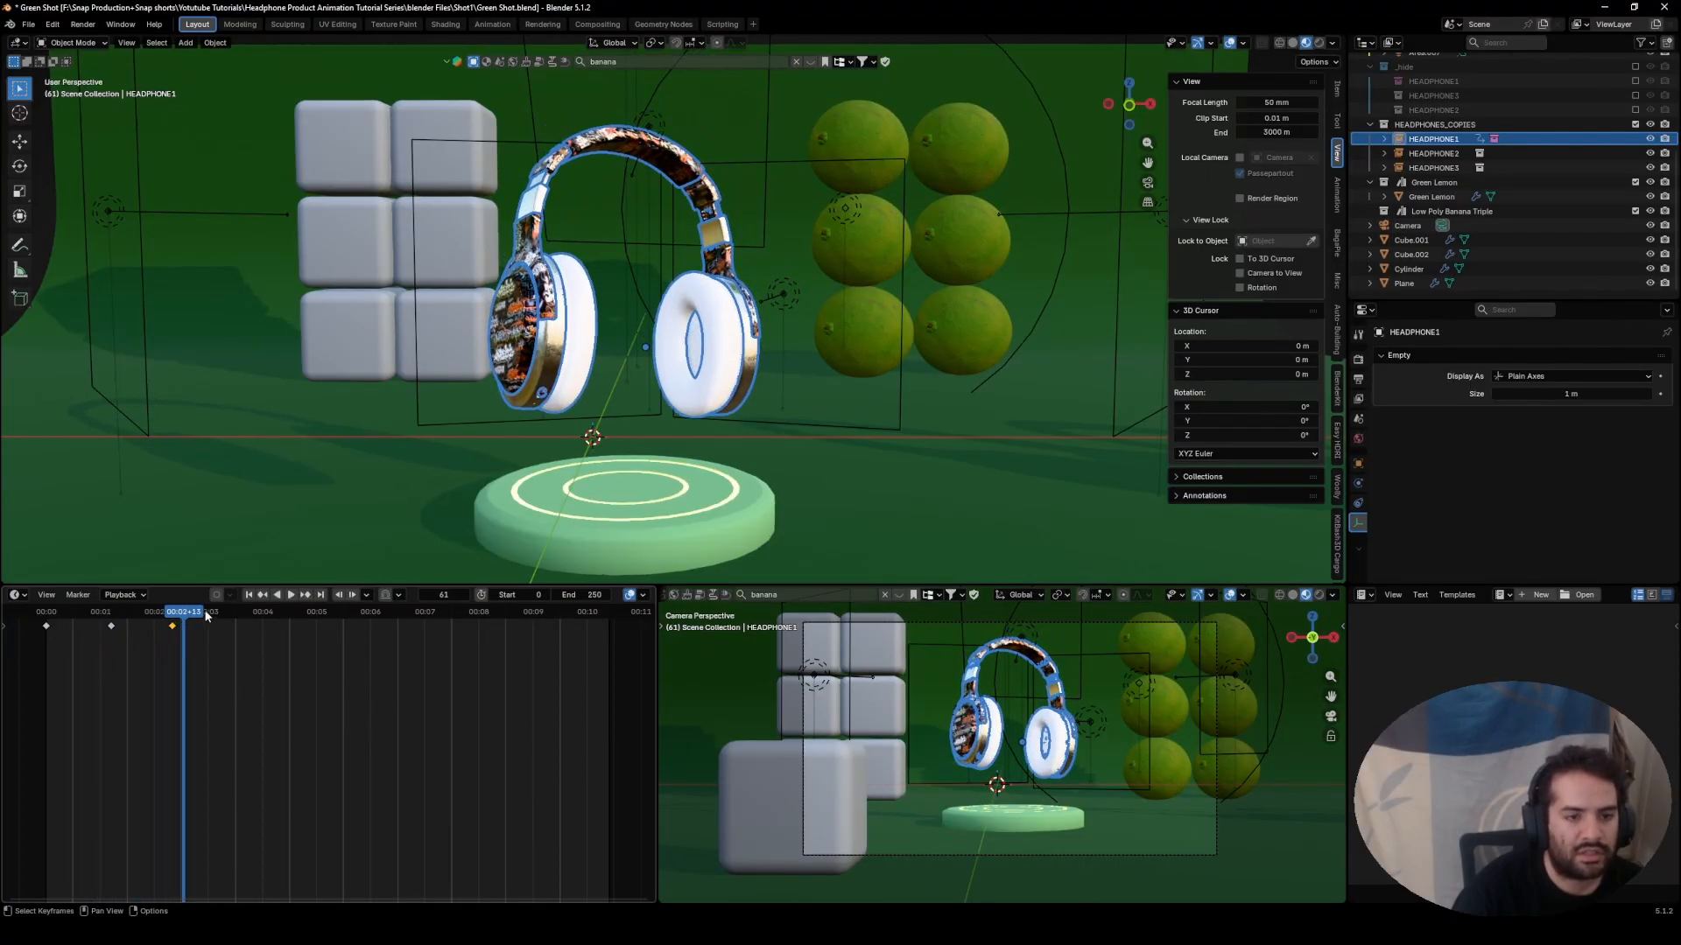
pyautogui.moveTo(206, 615); pyautogui.dragTo(172, 613)
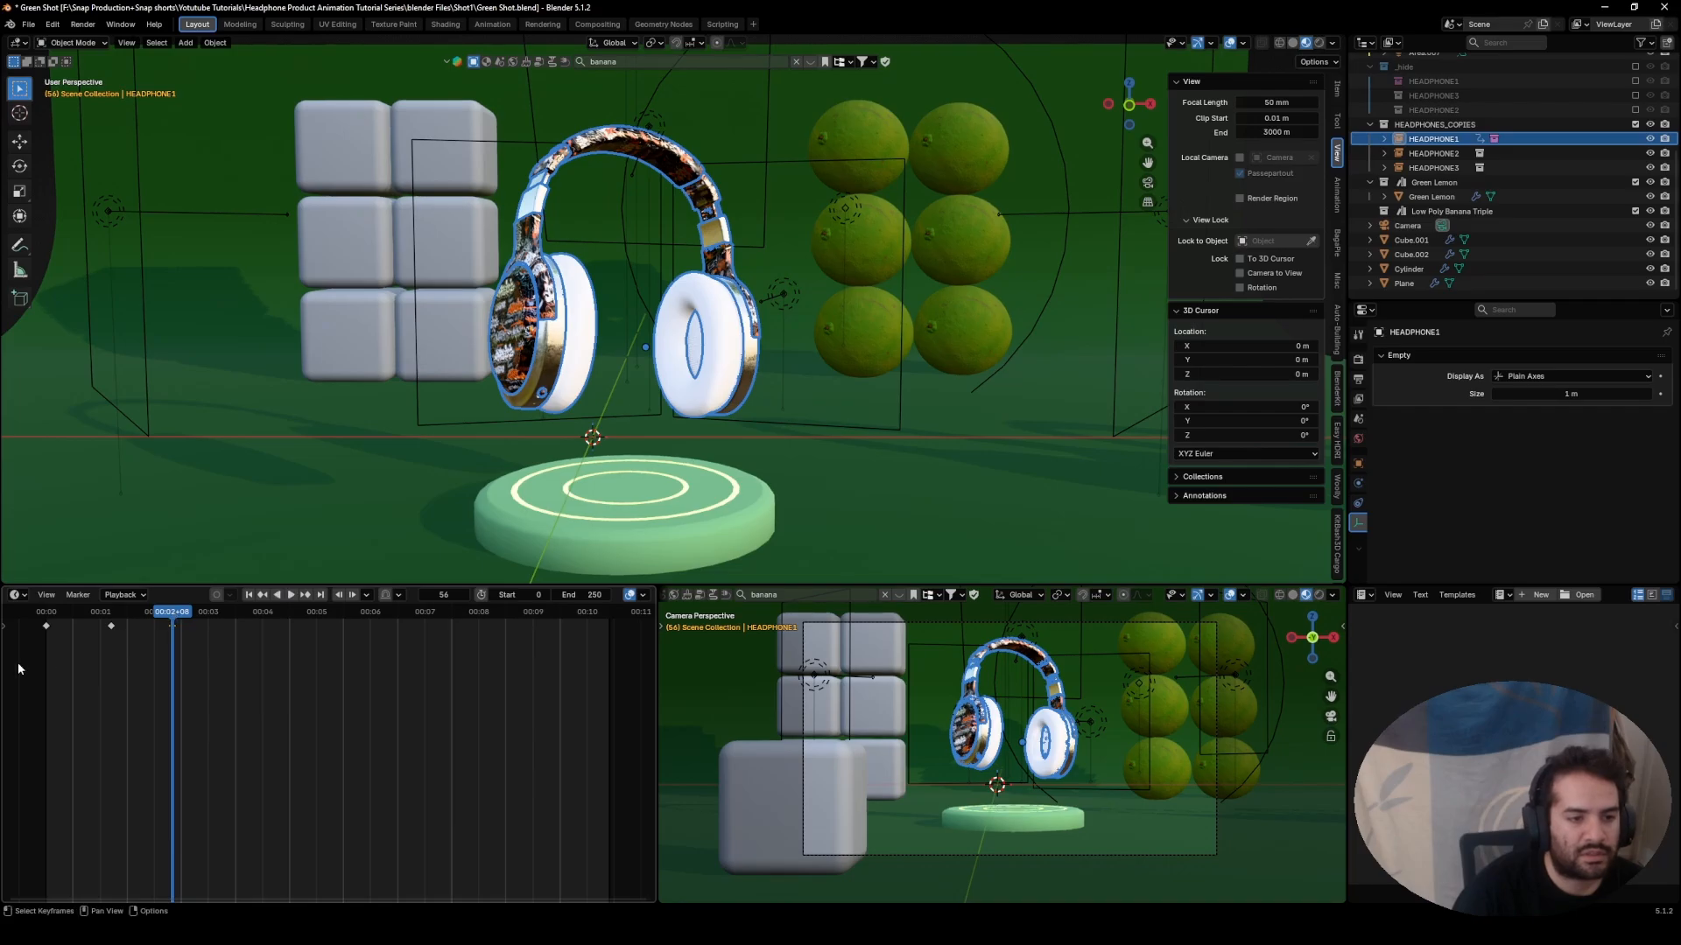
# - Select HEADPHONE1's keyframes in the timeline and set their interpolation mode to Bezier
pyautogui.moveTo(18, 662); pyautogui.dragTo(131, 618)
pyautogui.rightClick(70, 665)
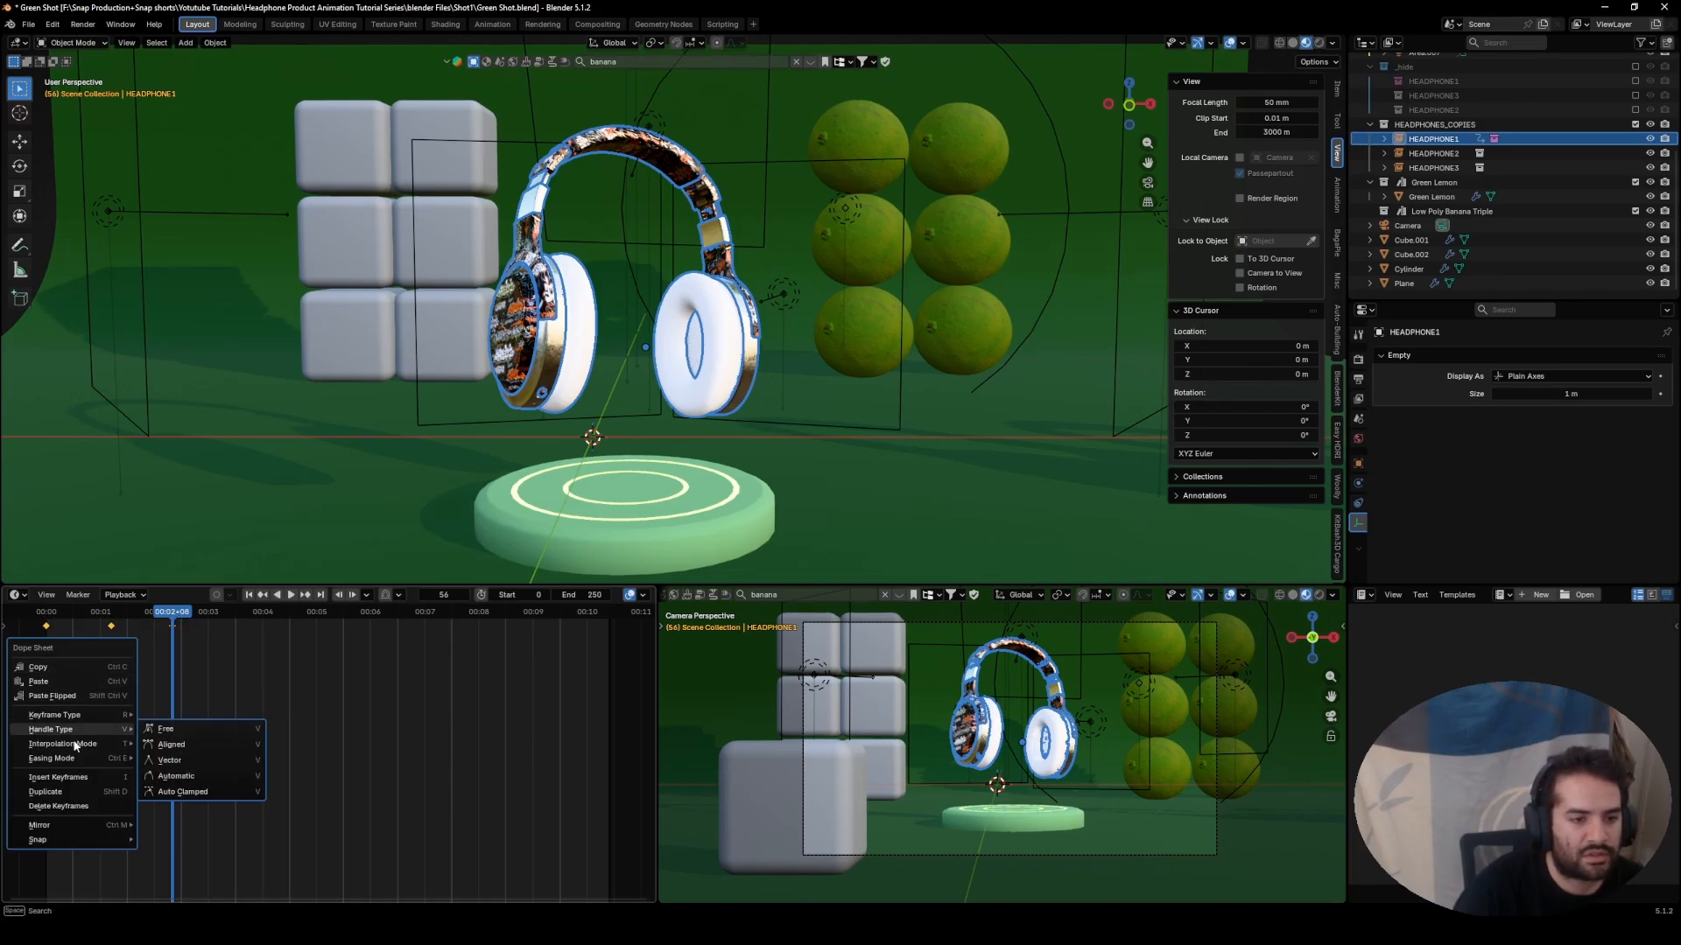
pyautogui.moveTo(72, 748)
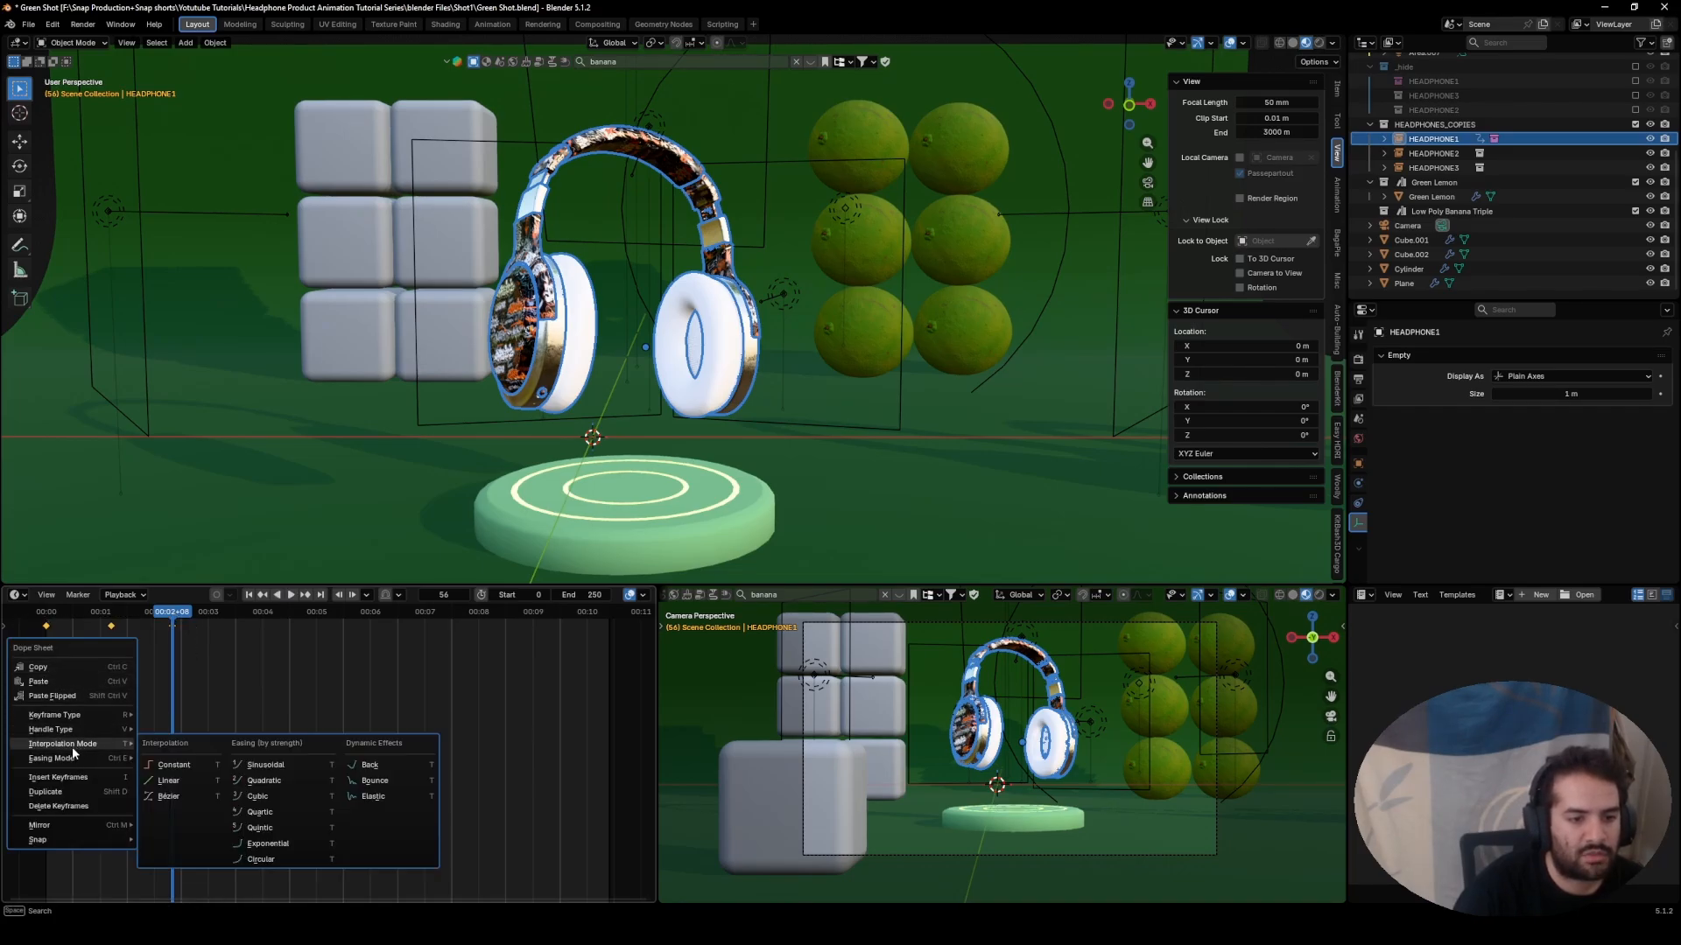
pyautogui.click(169, 797)
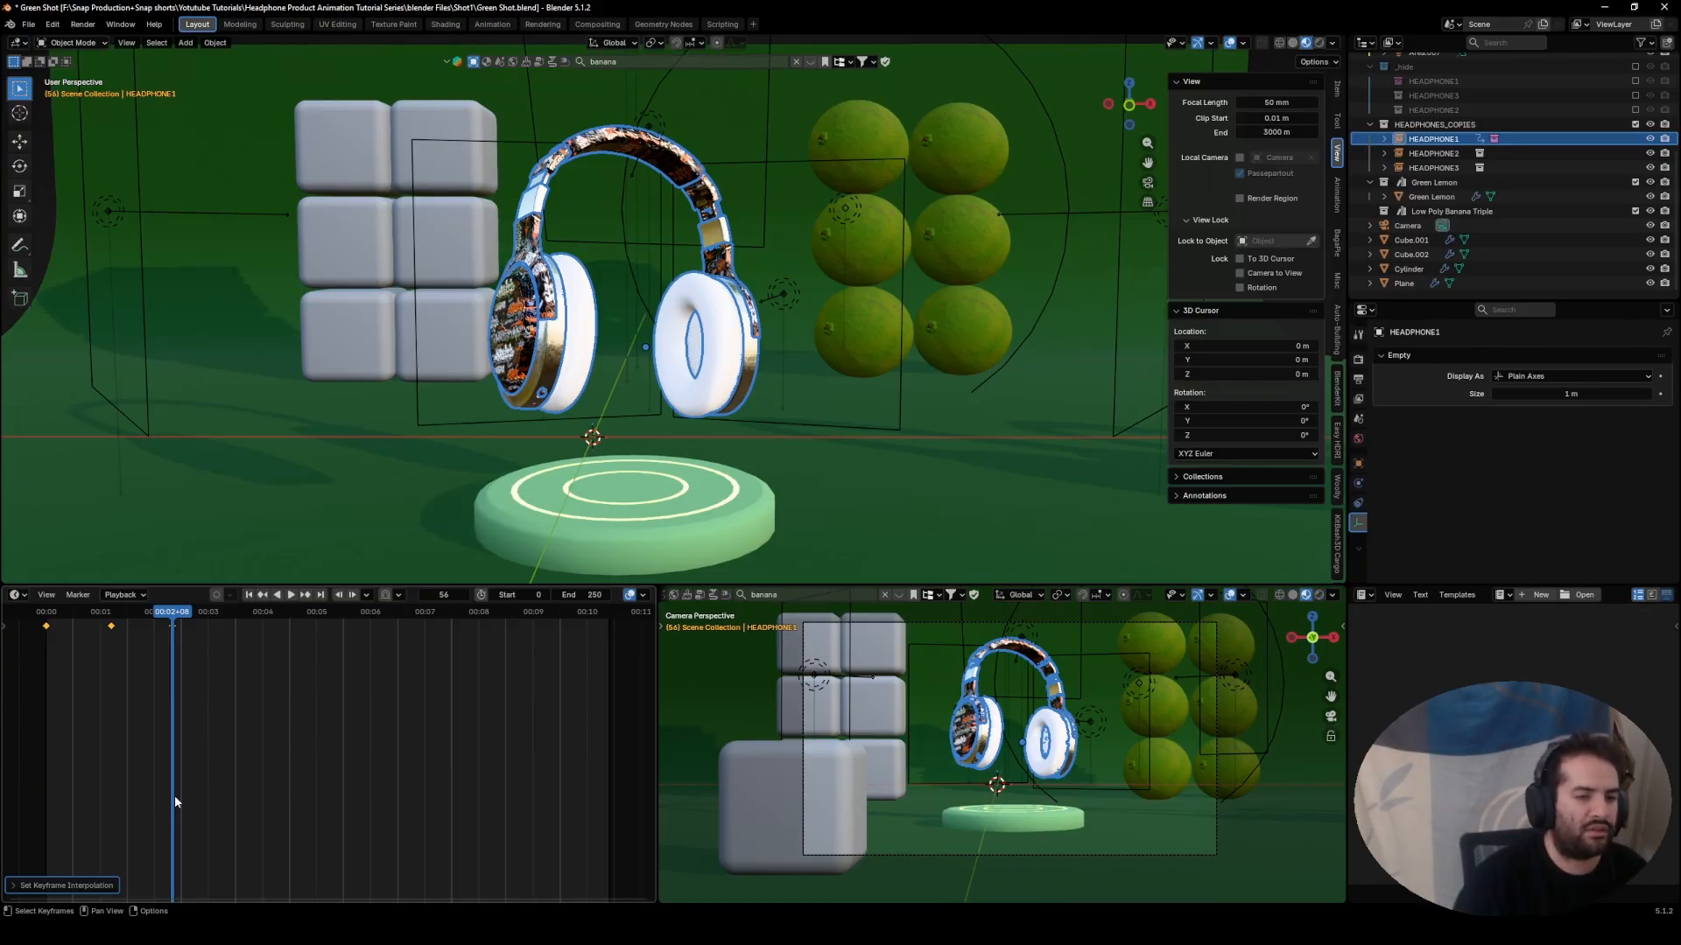
# - Replay the HEADPHONE1 motion from the start several times to judge the keyframe interpolation
pyautogui.click(43, 617)
pyautogui.press('space')
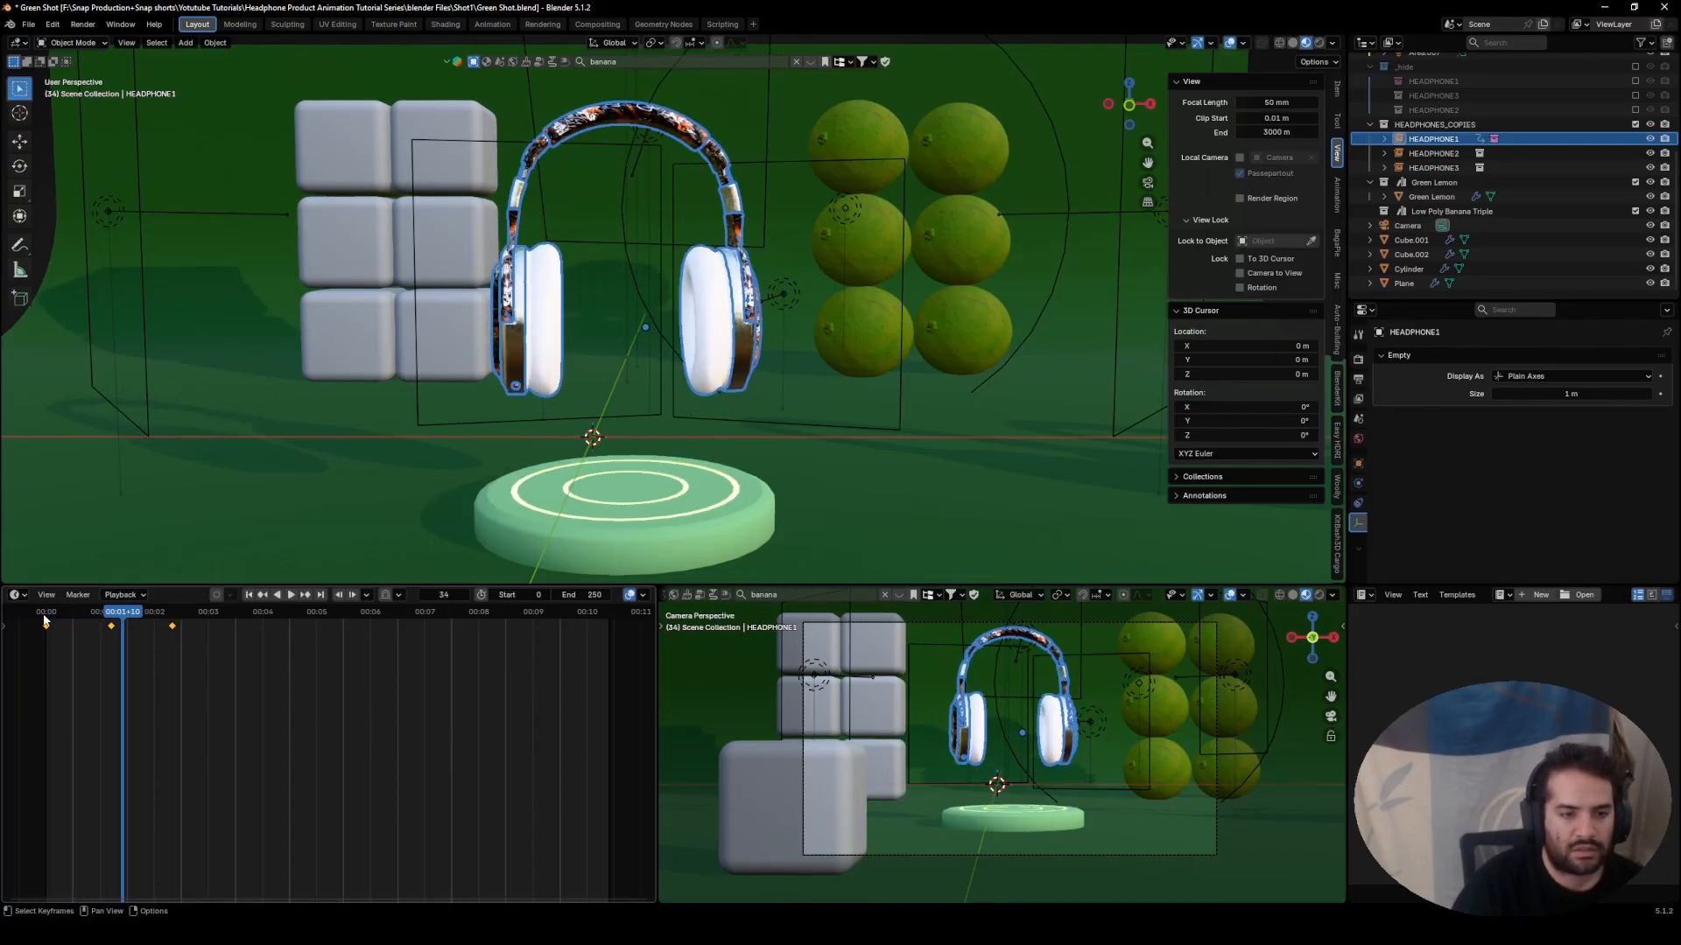
pyautogui.press('space')
pyautogui.press('space')
pyautogui.click(43, 619)
pyautogui.press('space')
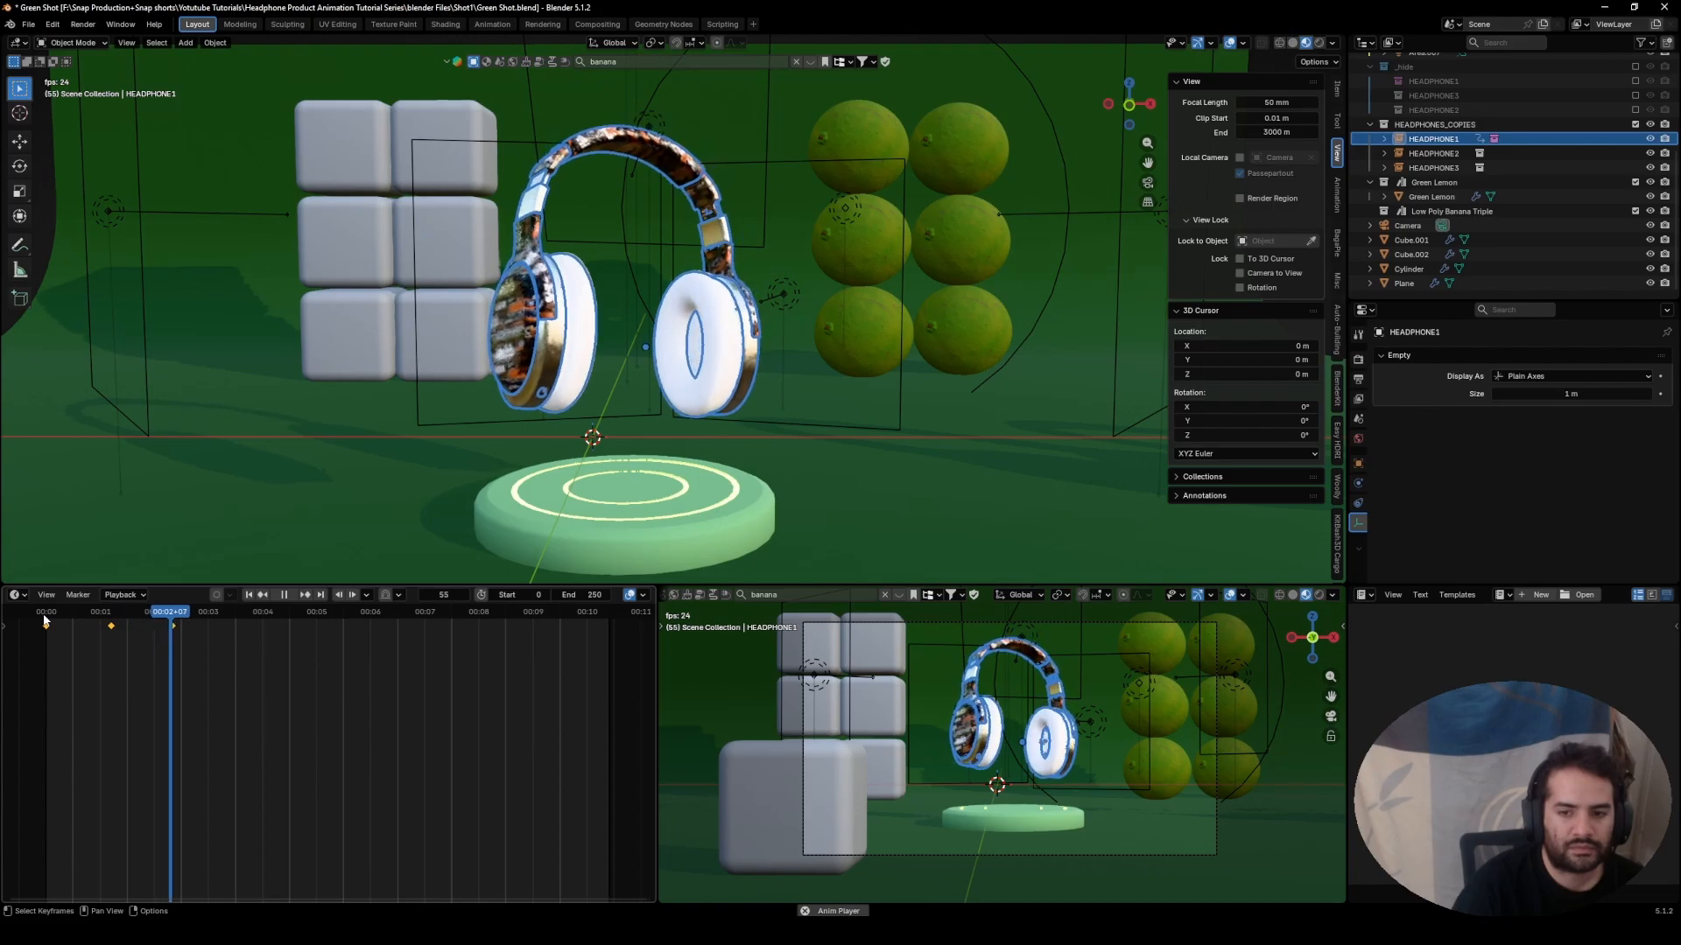
pyautogui.press('space')
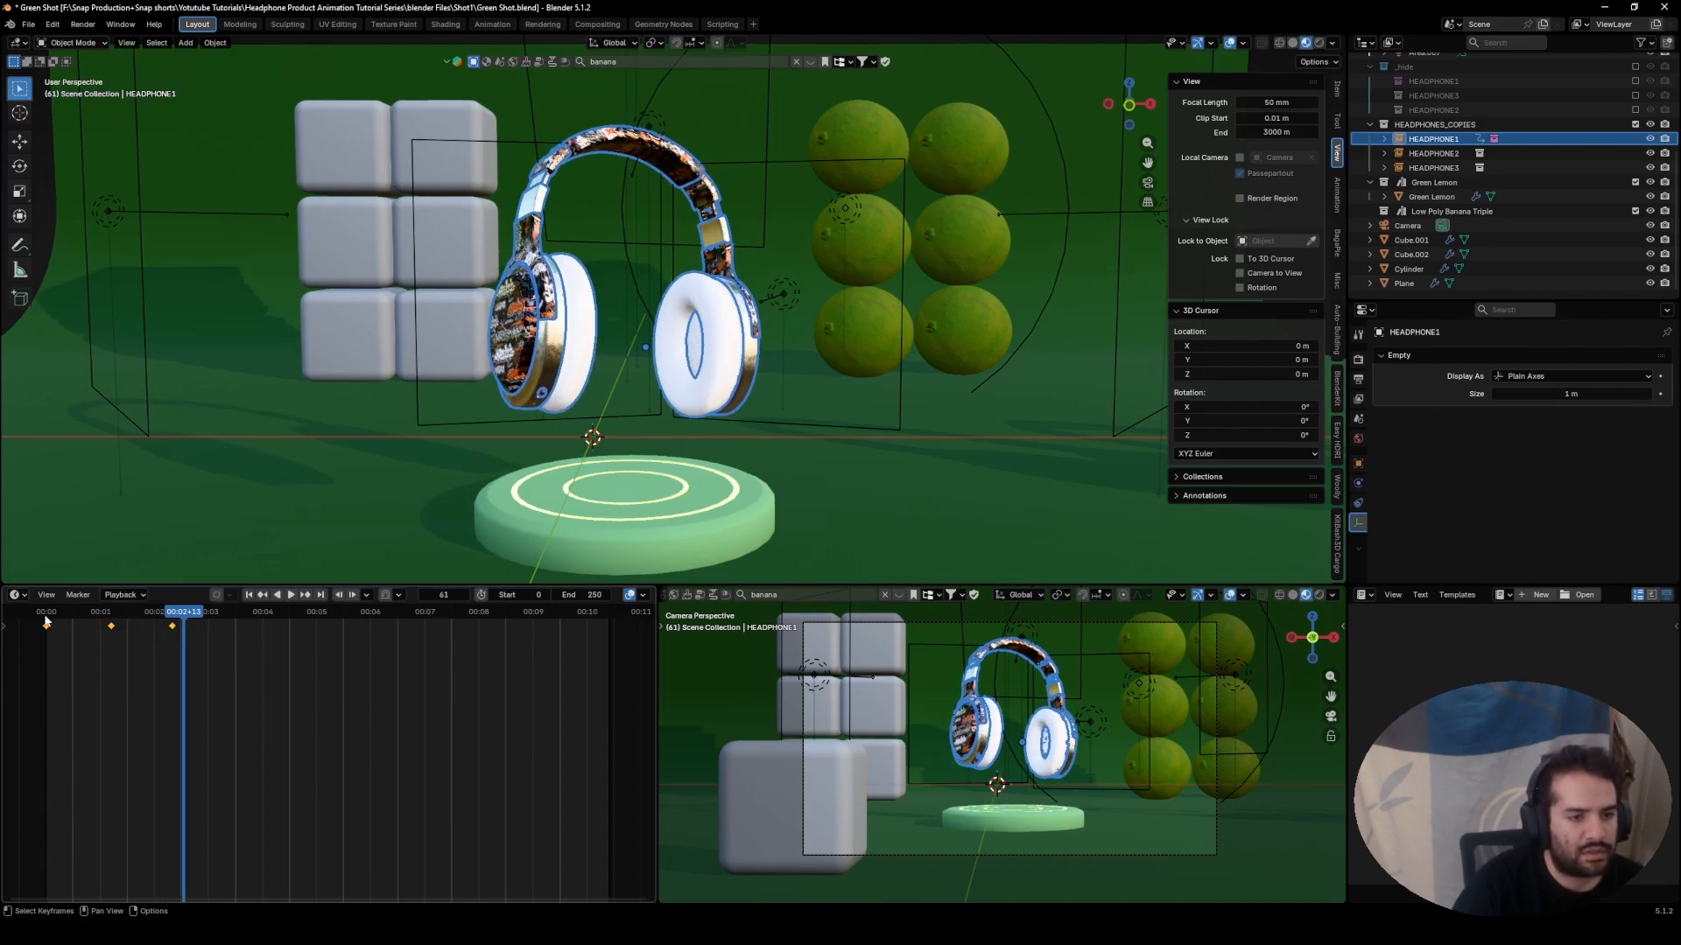
# - Change the interpolation mode of HEADPHONE1's selected keyframes once more, preview the motion, and stop at frame 56
pyautogui.rightClick(47, 621)
pyautogui.moveTo(105, 670)
pyautogui.click(156, 682)
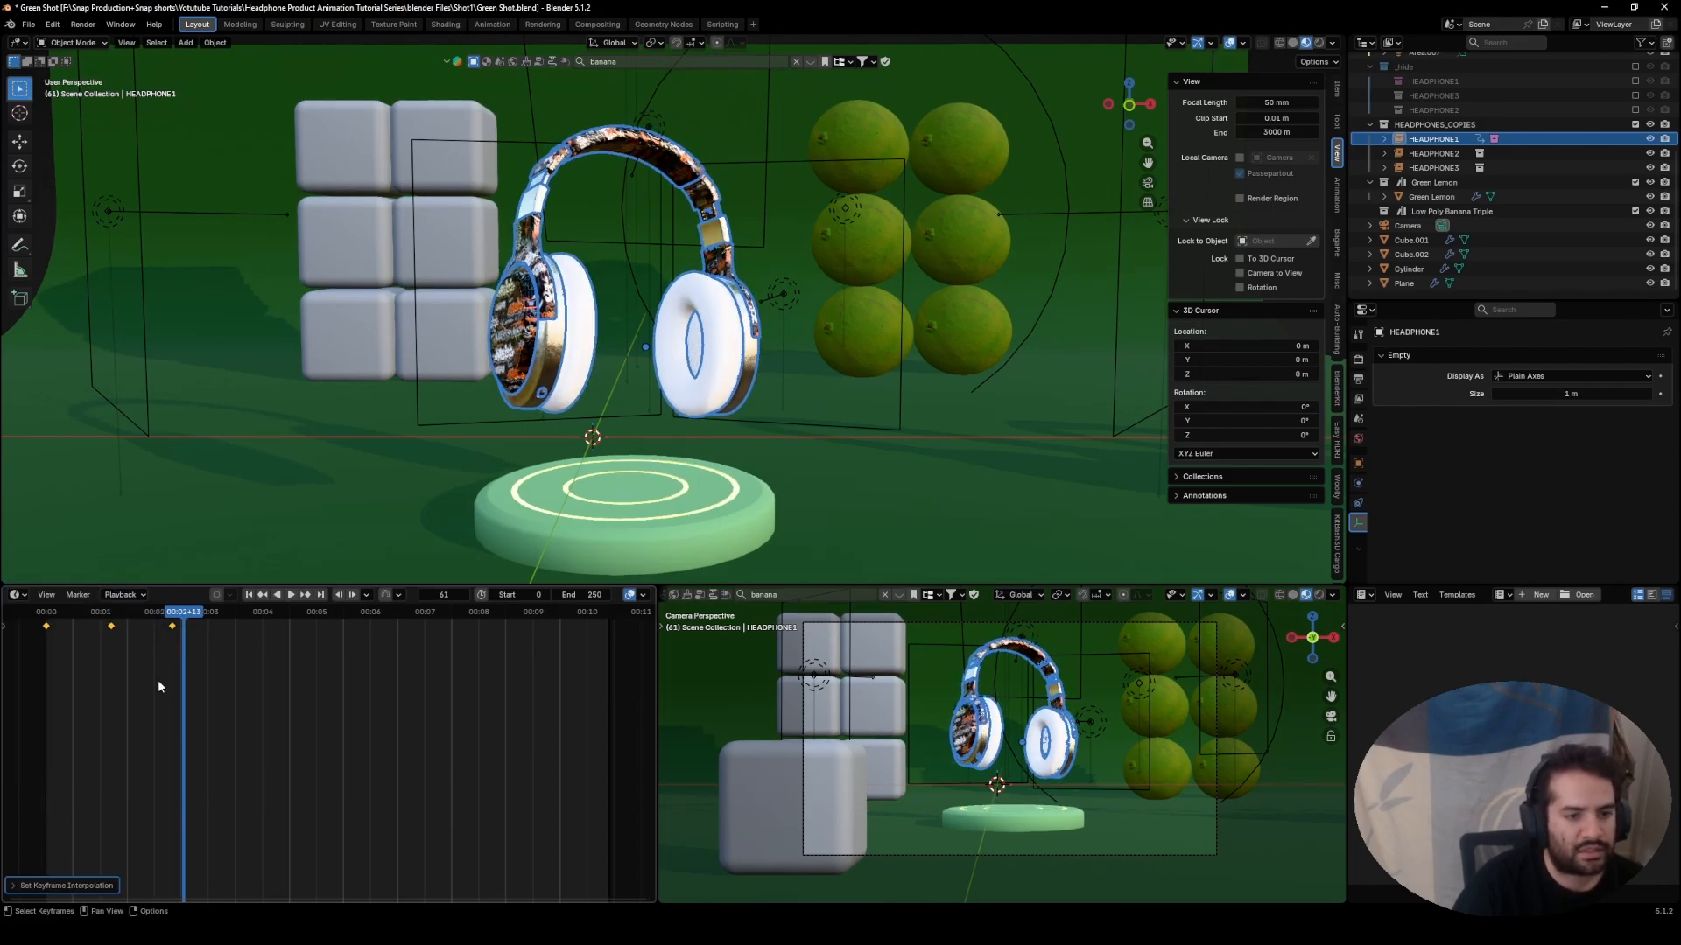
pyautogui.click(39, 618)
pyautogui.press('space')
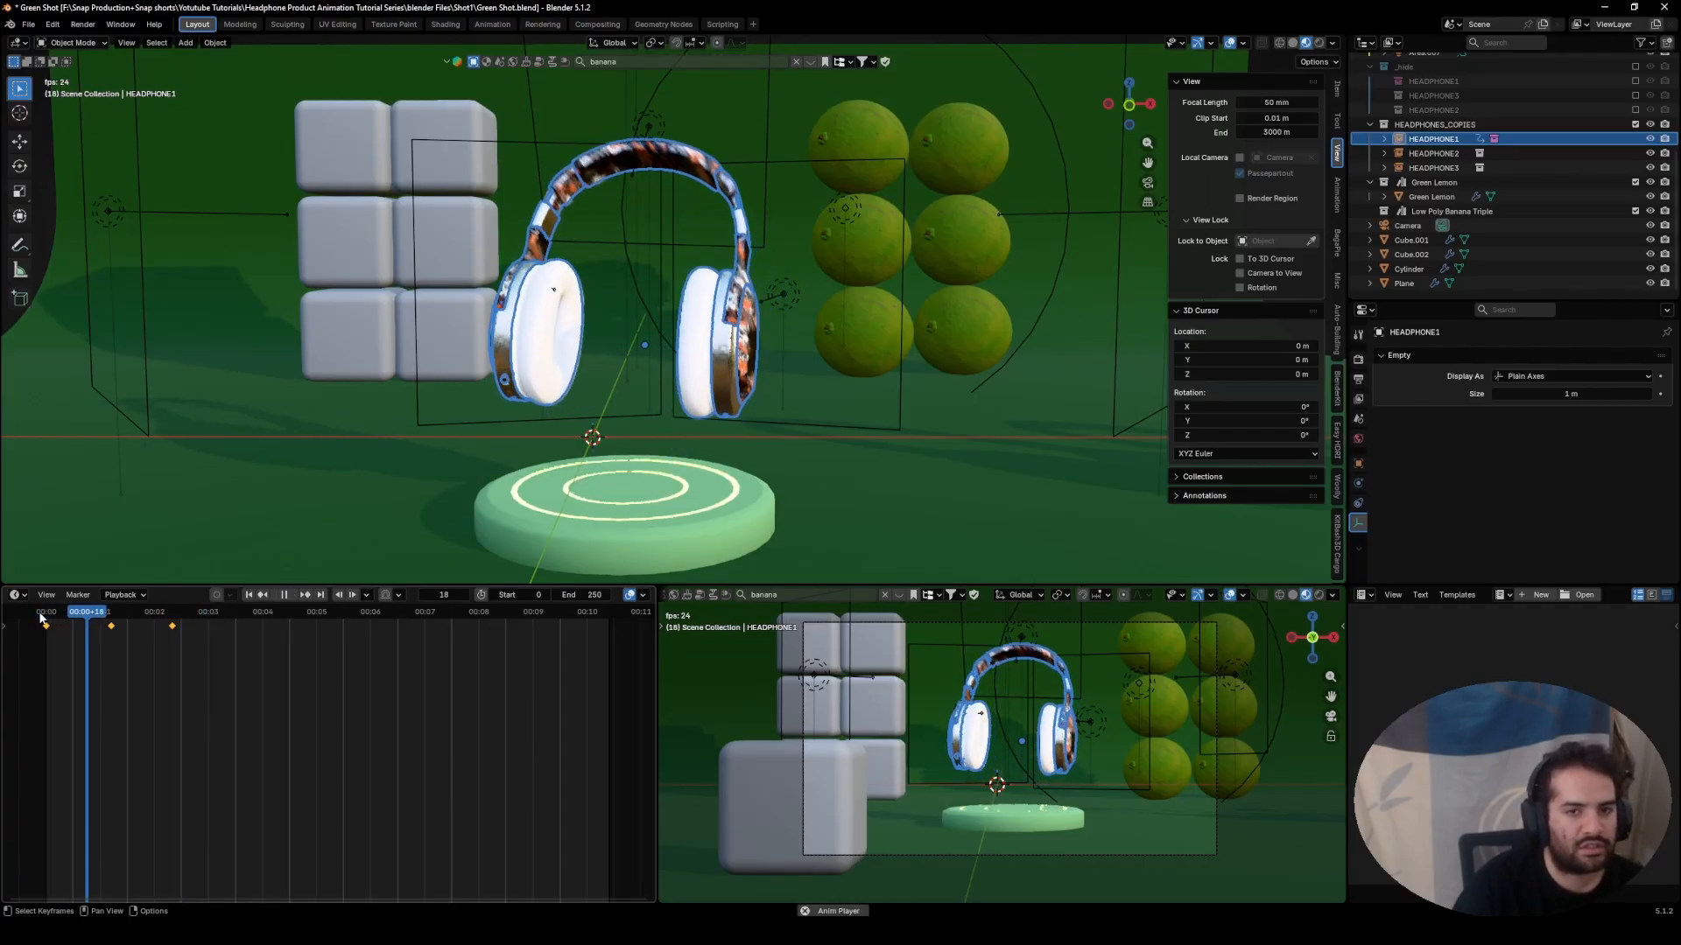
pyautogui.press('space')
pyautogui.press('space')
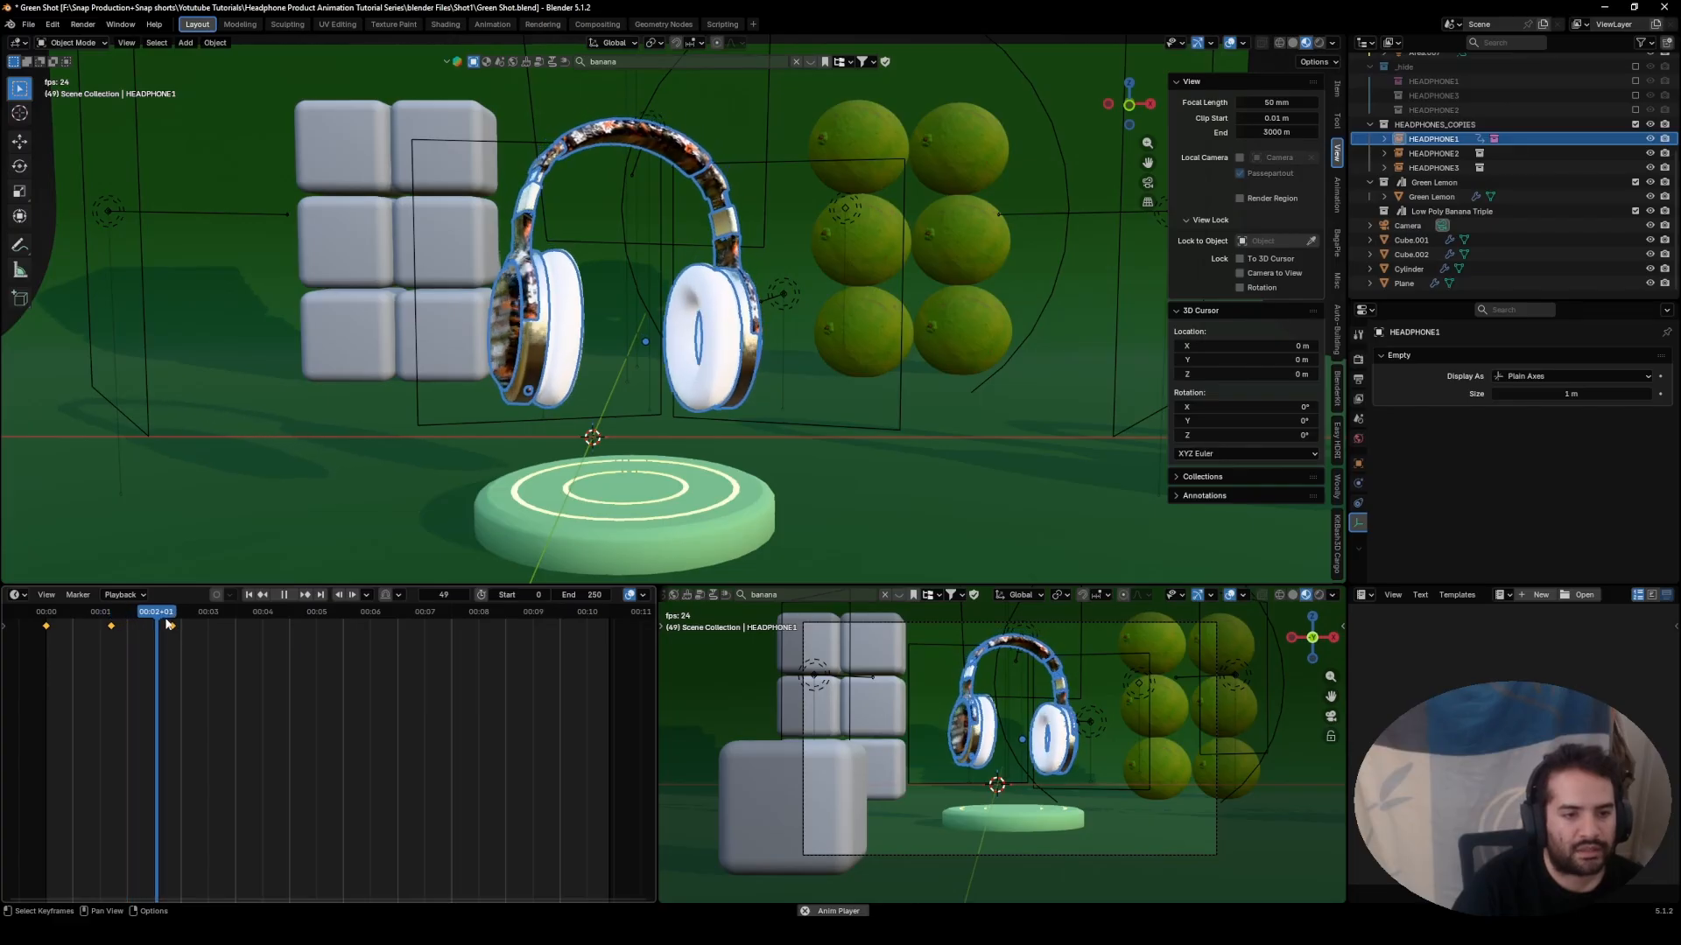
pyautogui.click(173, 613)
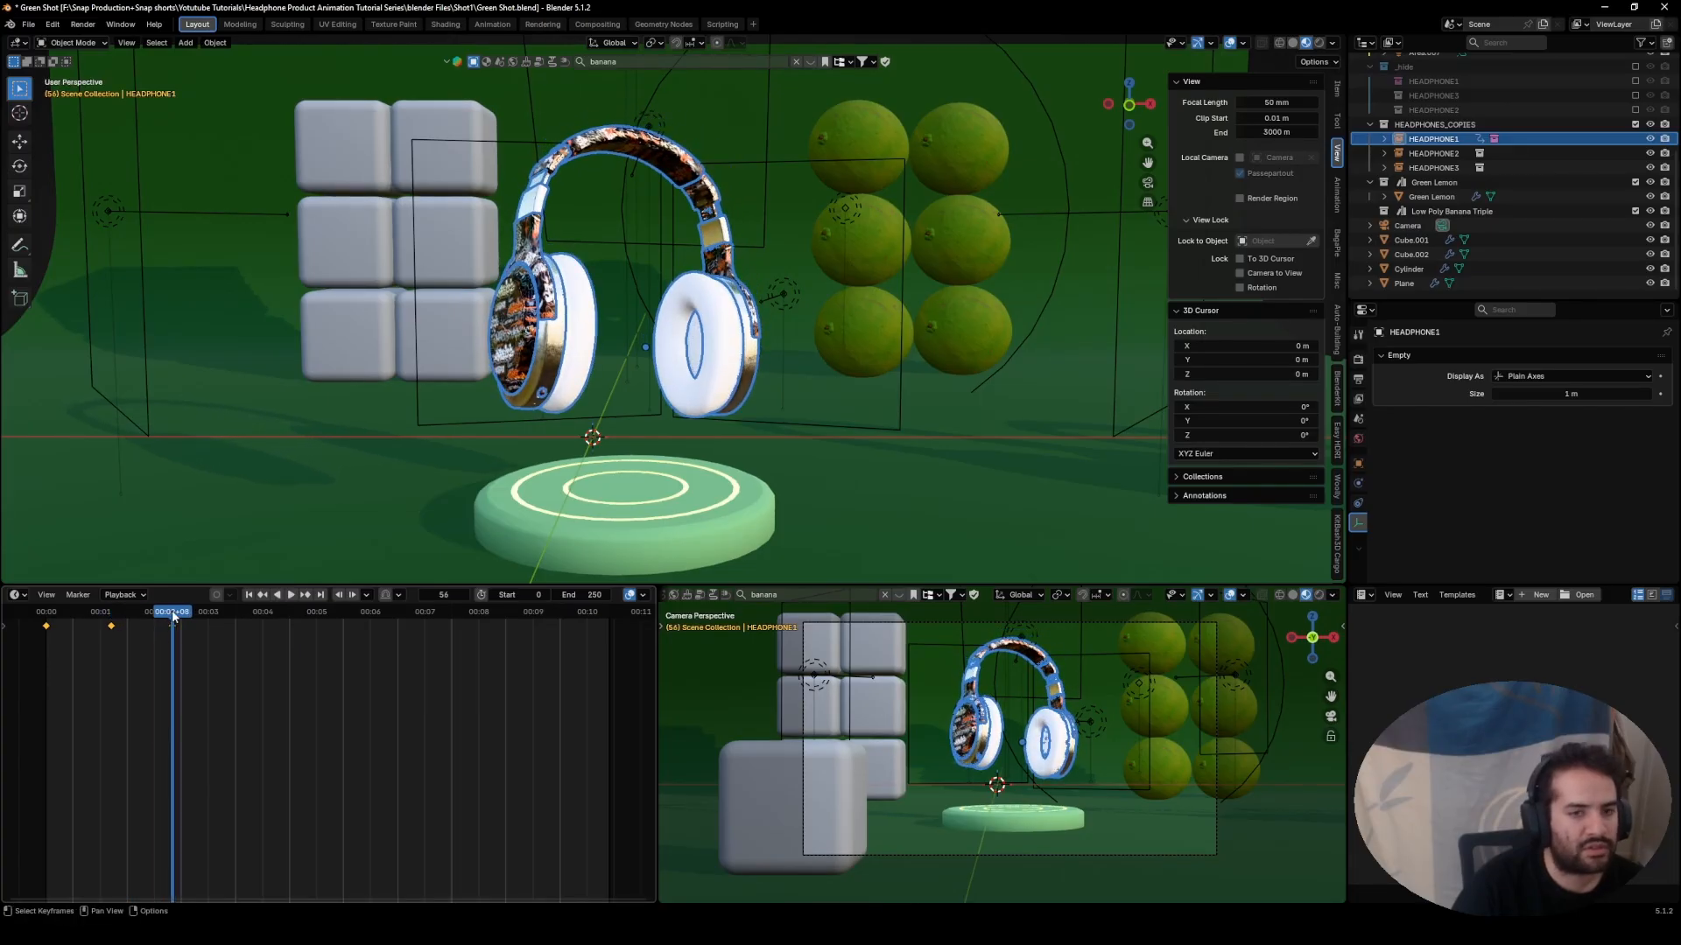
pyautogui.press('space')
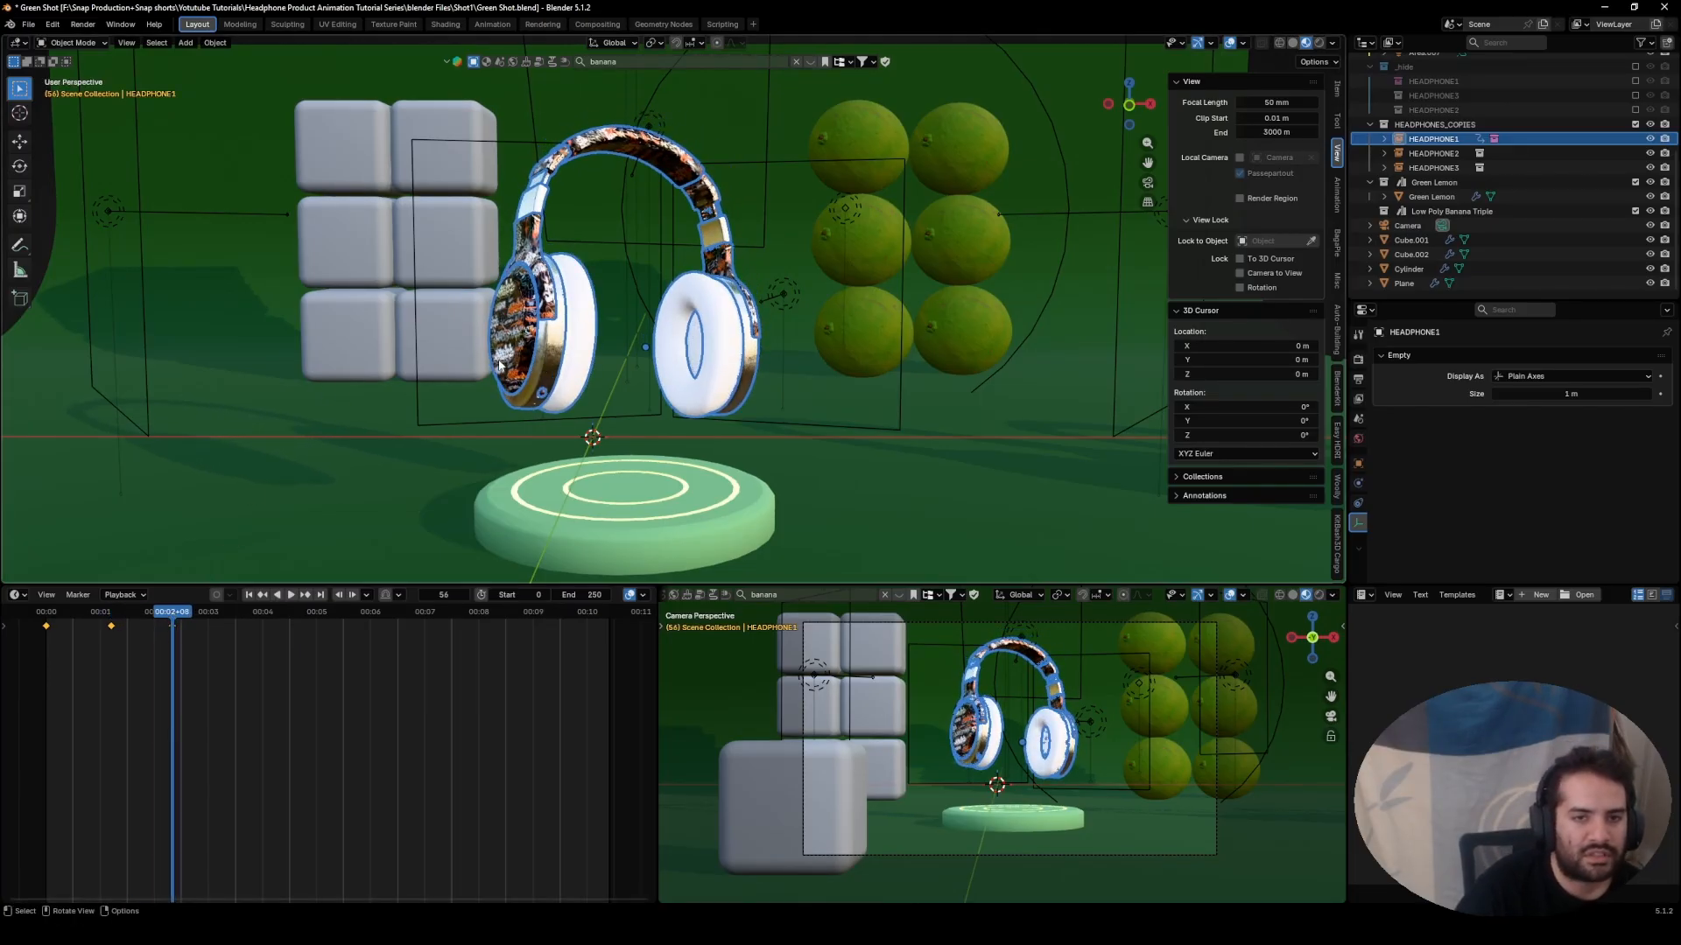
# - Keyframe HEADPHONE3's location and rotation at frame 56, and move that keyframe to about midway between 00:03 and 00:04
pyautogui.moveTo(500, 366); pyautogui.dragTo(589, 374, button='middle')
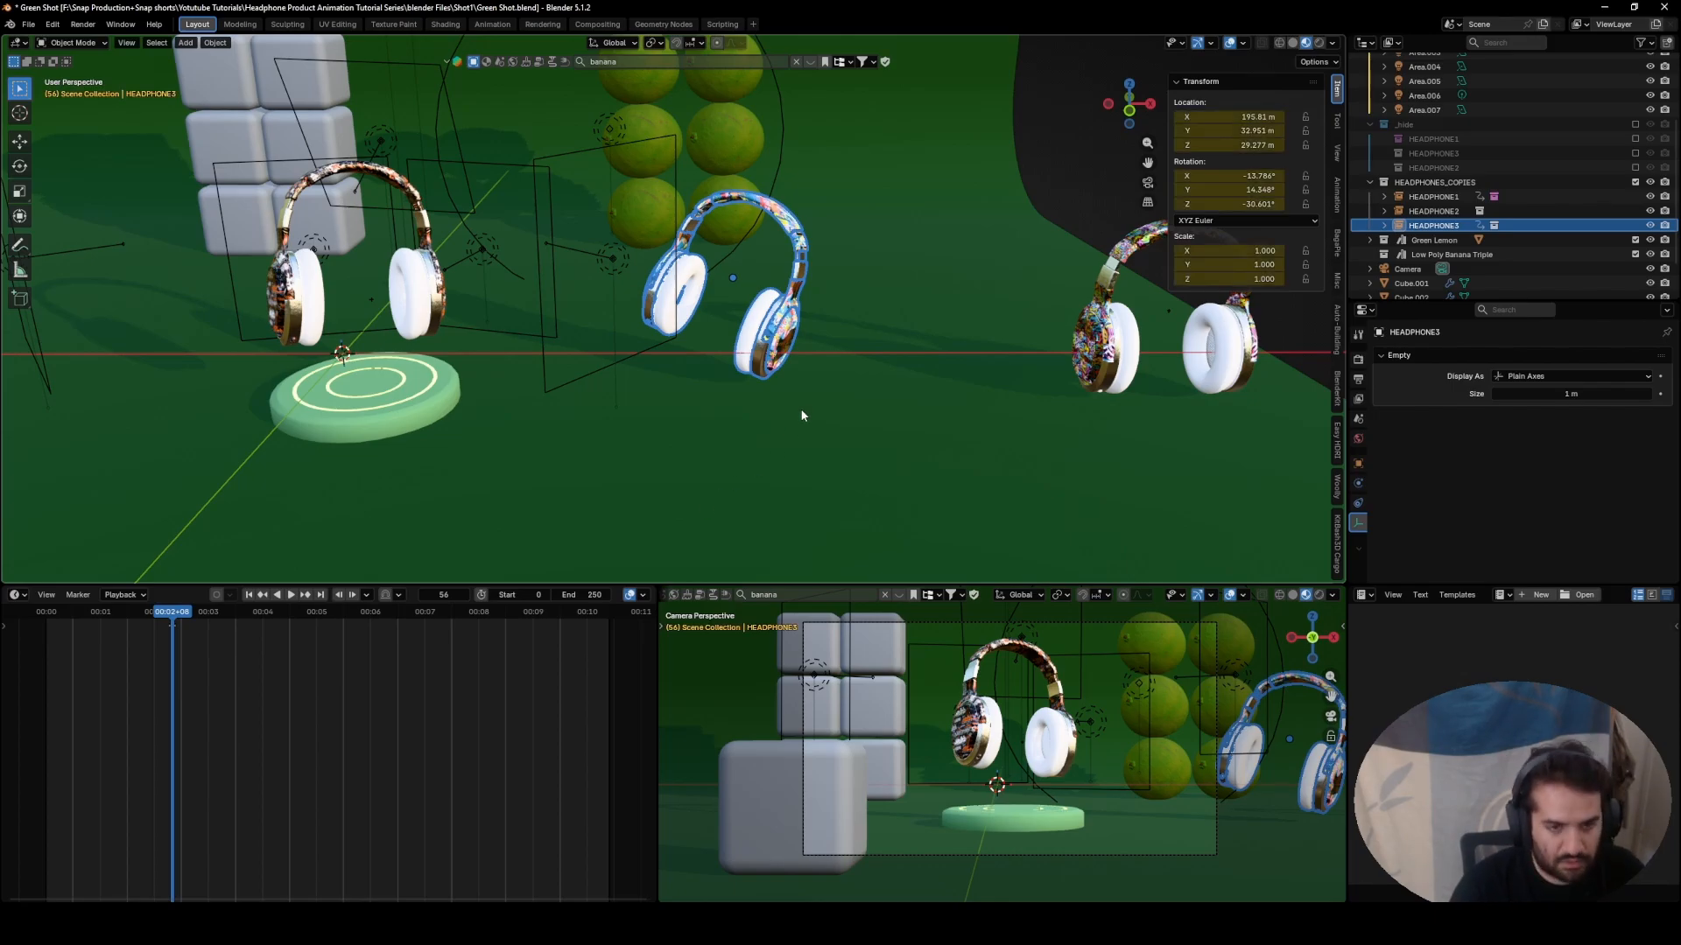
pyautogui.press('i')
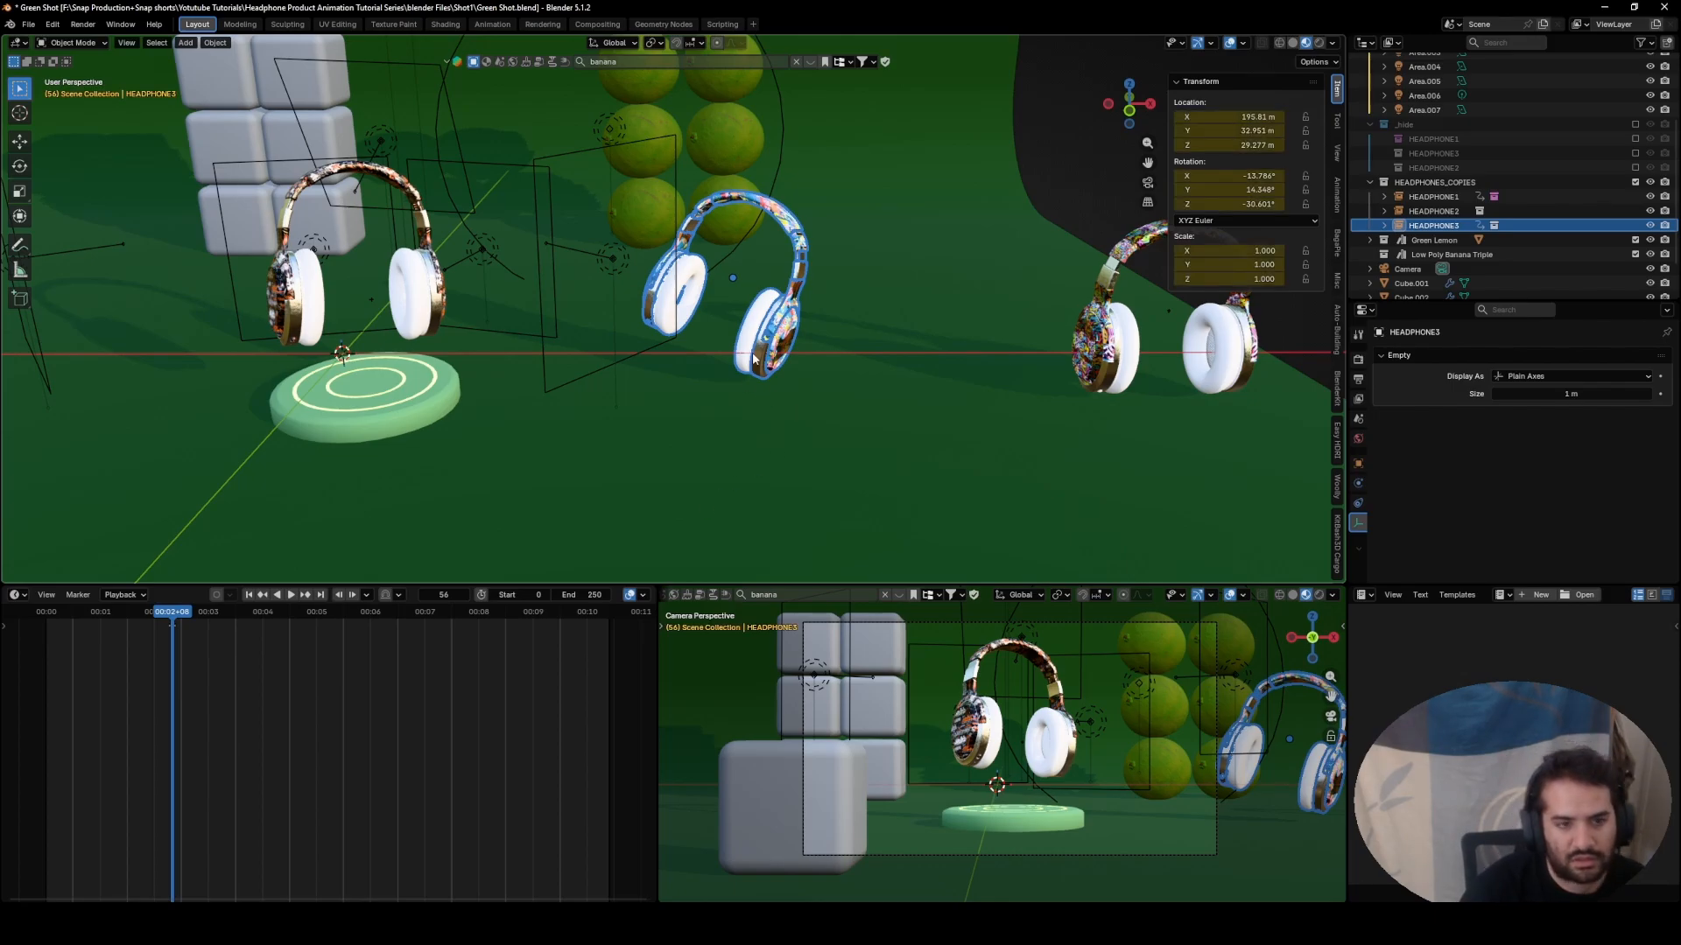
pyautogui.click(432, 300)
pyautogui.moveTo(278, 703); pyautogui.dragTo(149, 611)
pyautogui.click(785, 340)
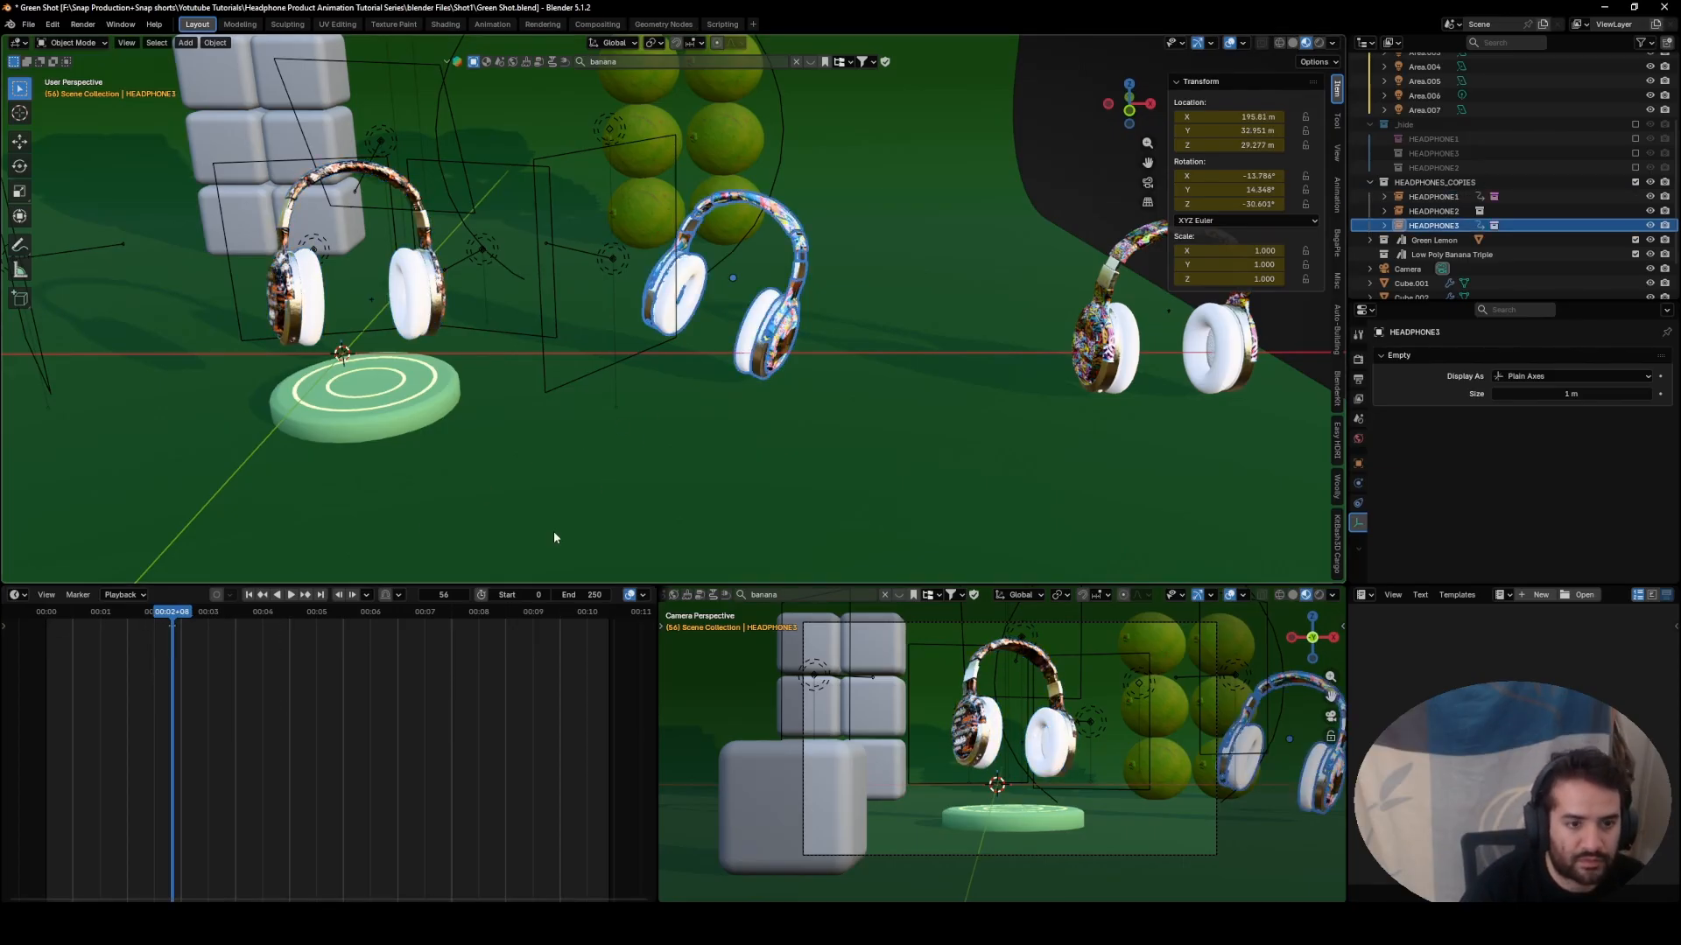
pyautogui.moveTo(279, 679); pyautogui.dragTo(145, 623)
pyautogui.press('g')
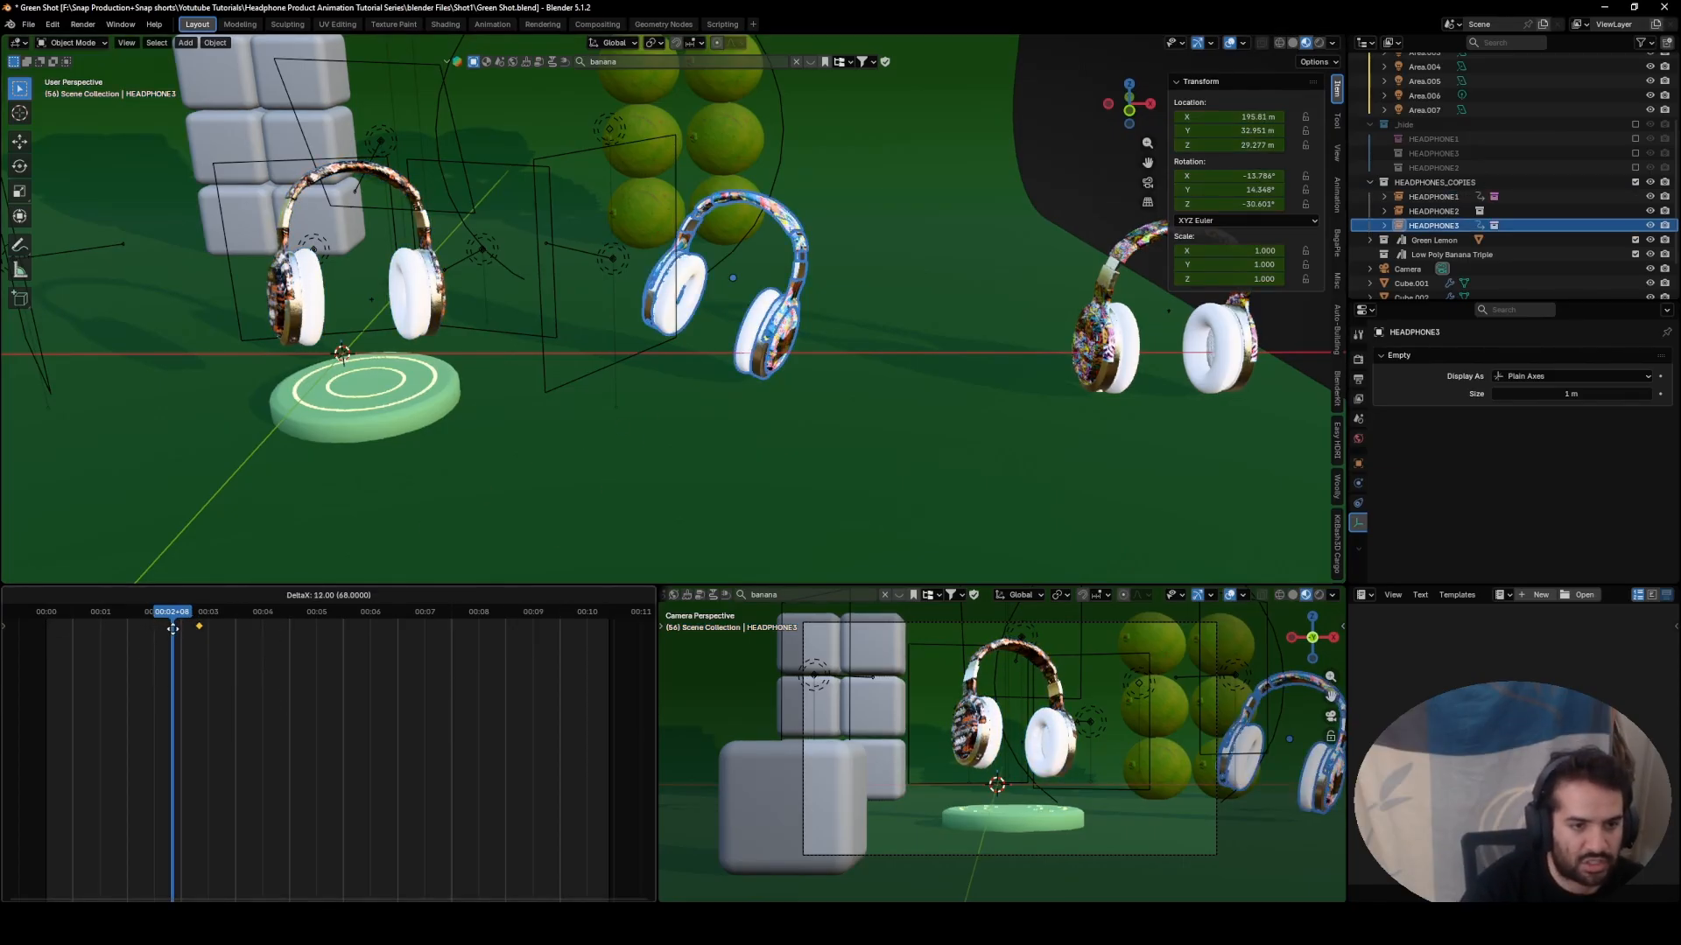
pyautogui.click(204, 642)
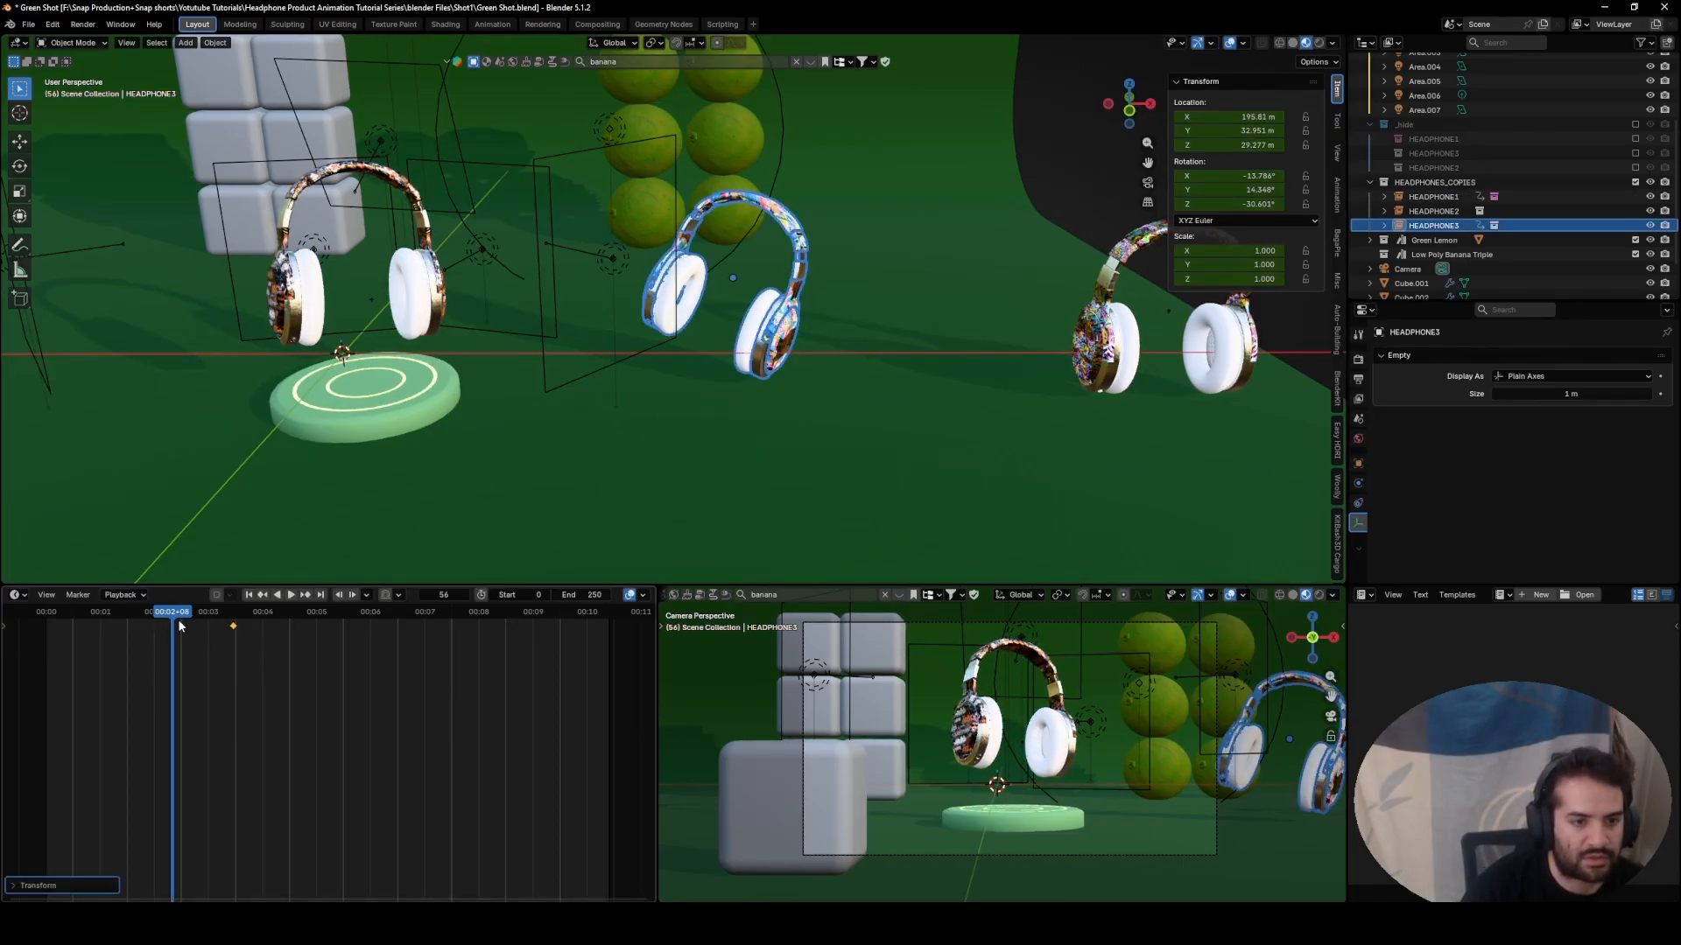
# - Copy HEADPHONE1's keyframe at frame 56 and paste it onto HEADPHONE3 at the same frame
pyautogui.click(774, 351)
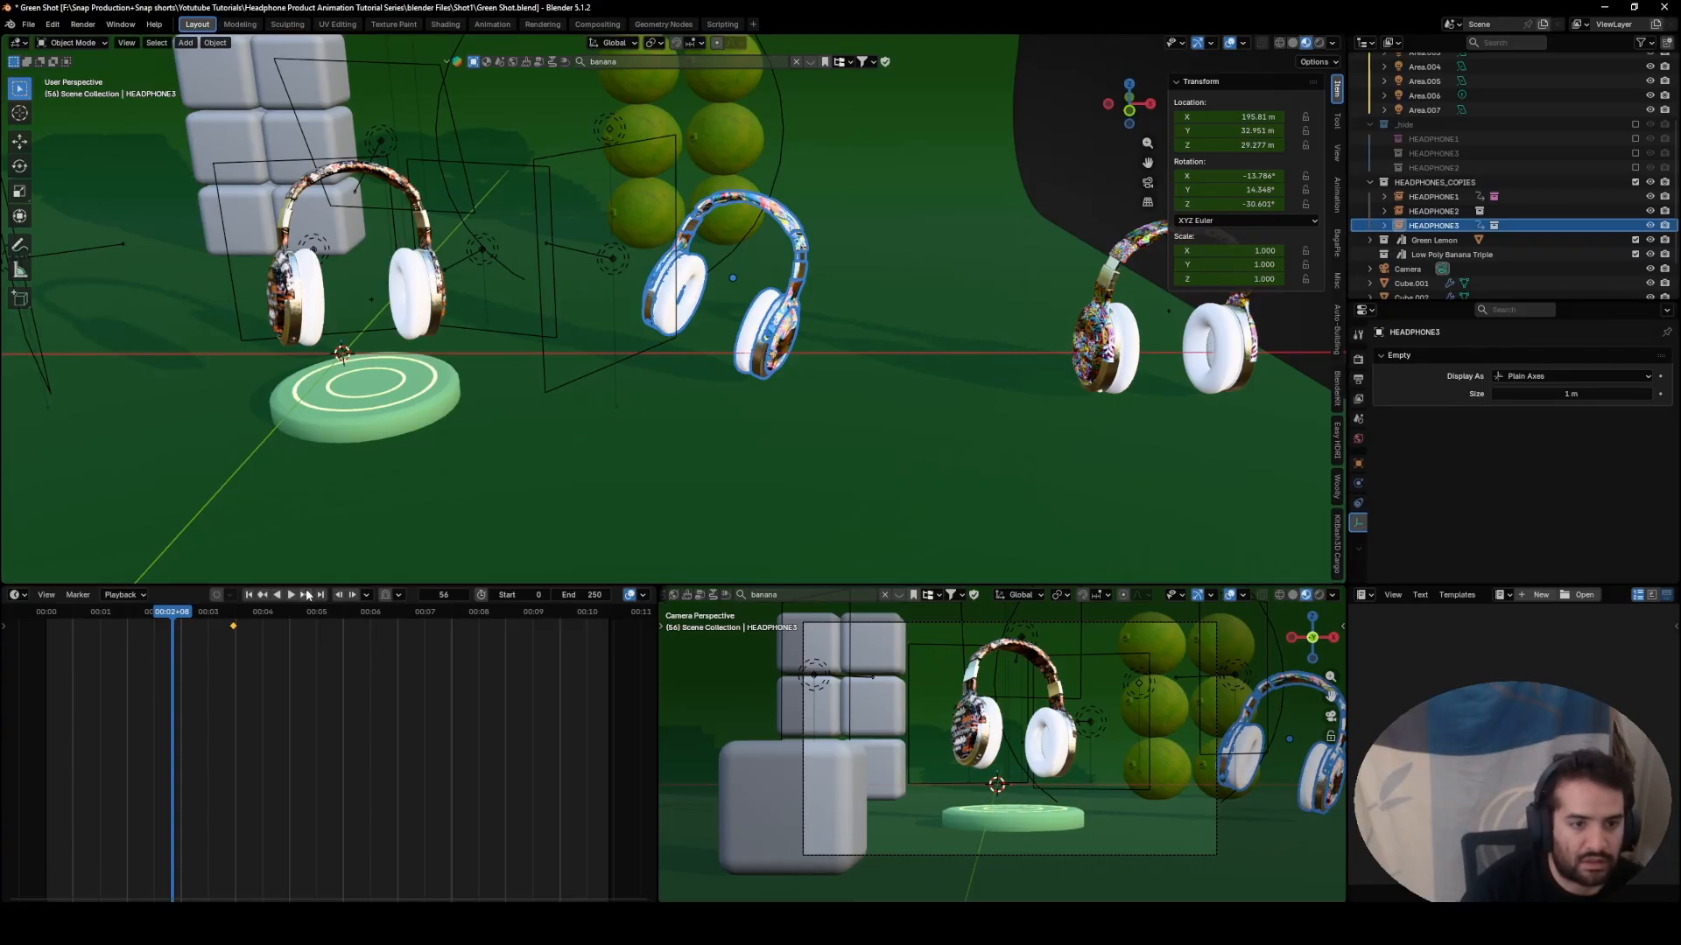
pyautogui.click(374, 317)
pyautogui.moveTo(289, 693); pyautogui.dragTo(150, 620)
pyautogui.click(775, 284)
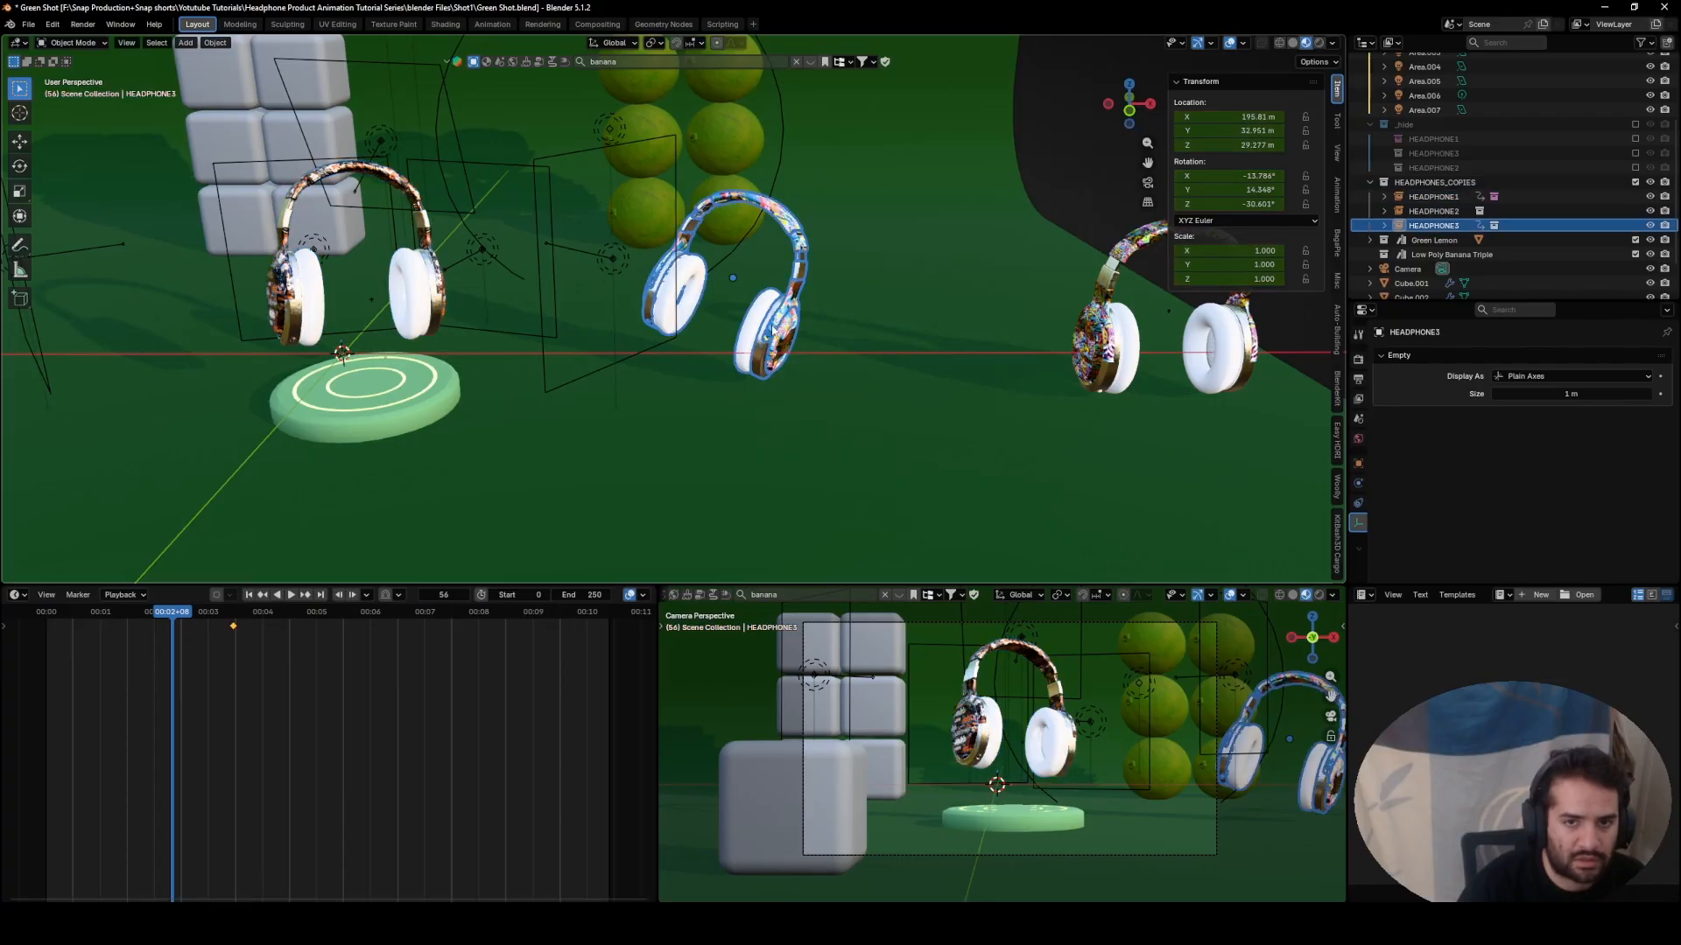
pyautogui.hotkey('ctrl', 'v')
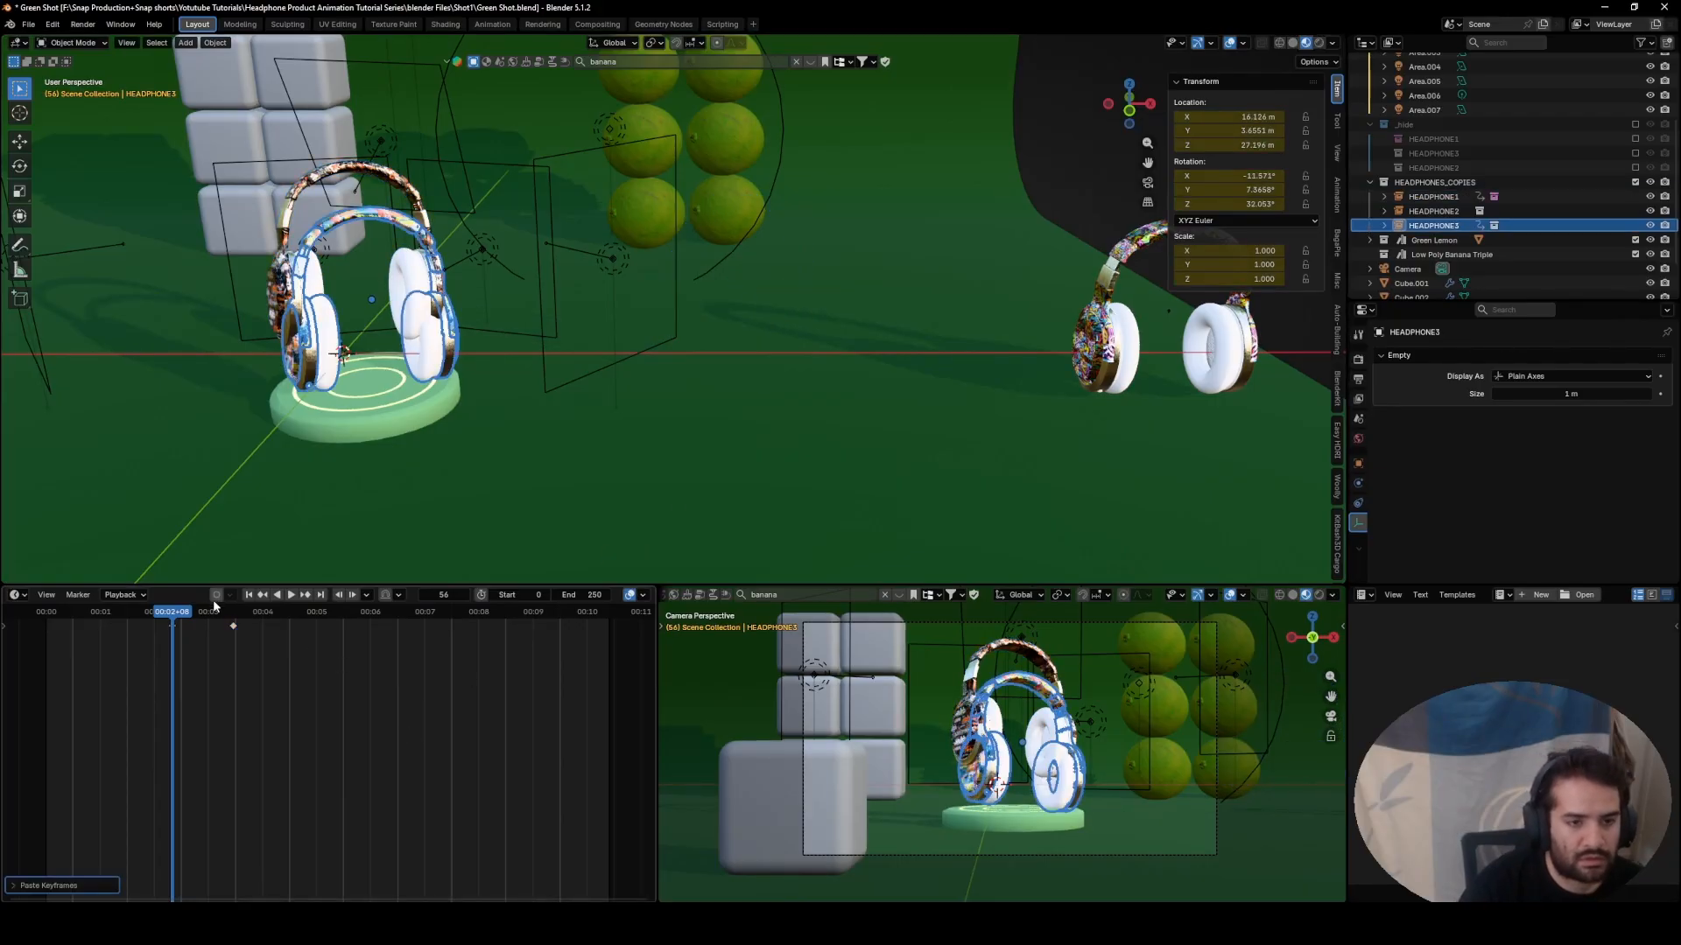
# - Raise HEADPHONE3 along its local Z axis and shift it onto HEADPHONE1, at about X 10.98 m, Y 5.76 m, Z 50.90 m
pyautogui.moveTo(555, 364); pyautogui.dragTo(619, 330, button='middle')
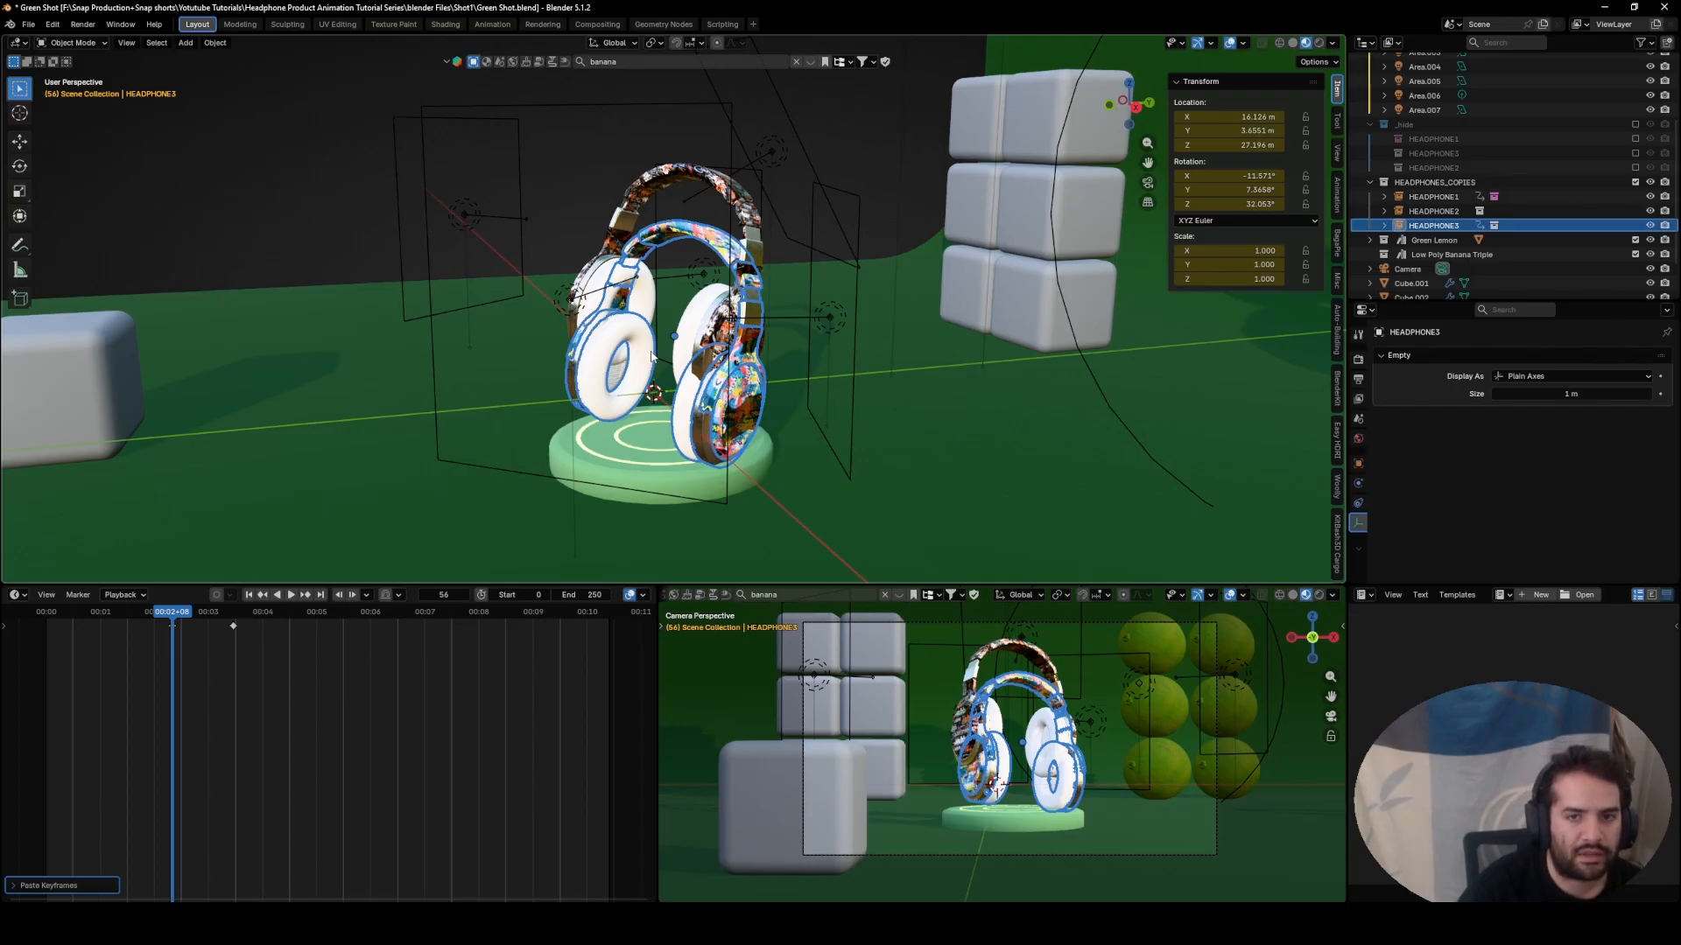
pyautogui.moveTo(652, 354); pyautogui.dragTo(747, 393, button='middle')
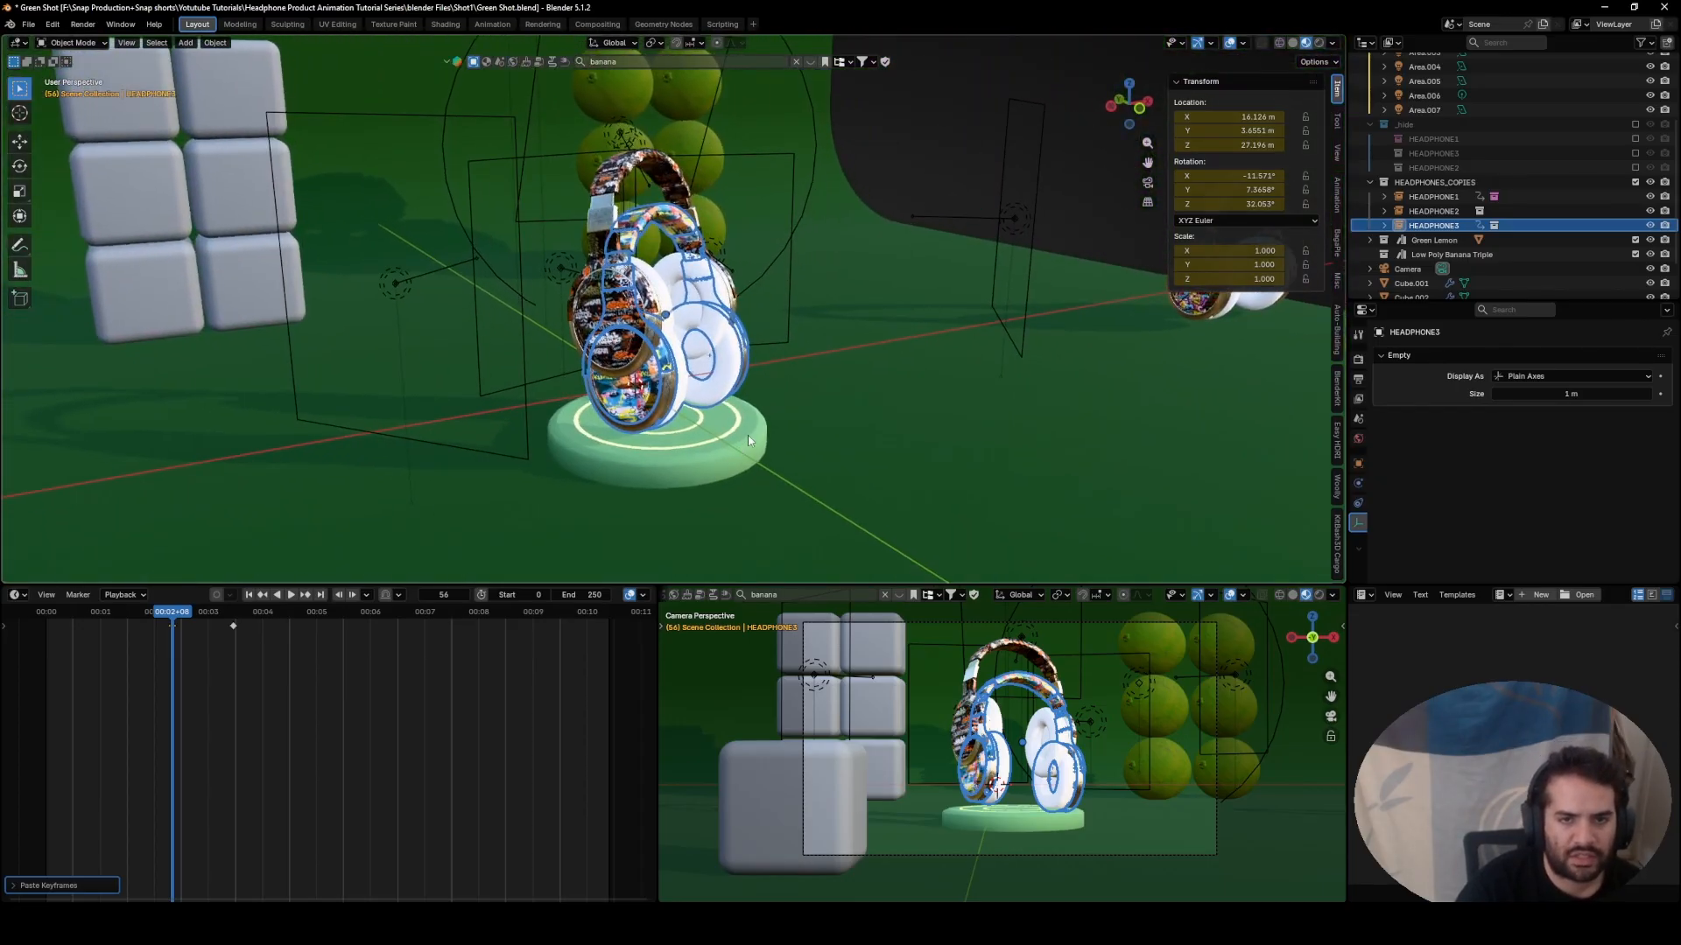
pyautogui.scroll(5, 747, 434)
pyautogui.press('g')
pyautogui.press('z')
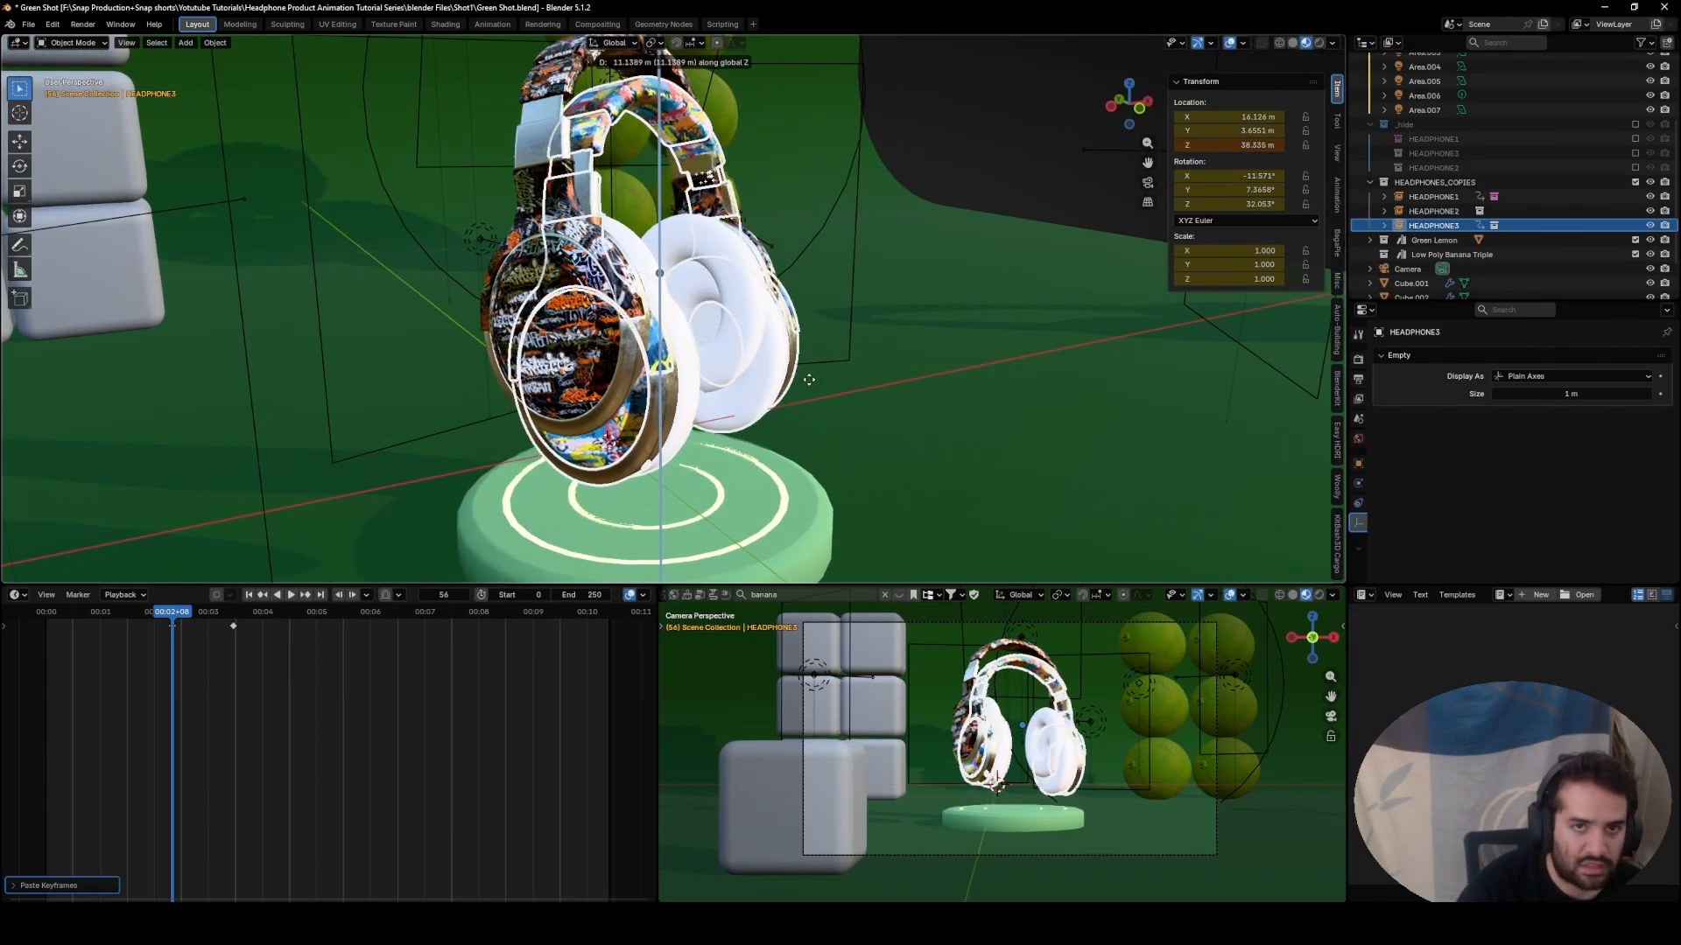
pyautogui.press('z')
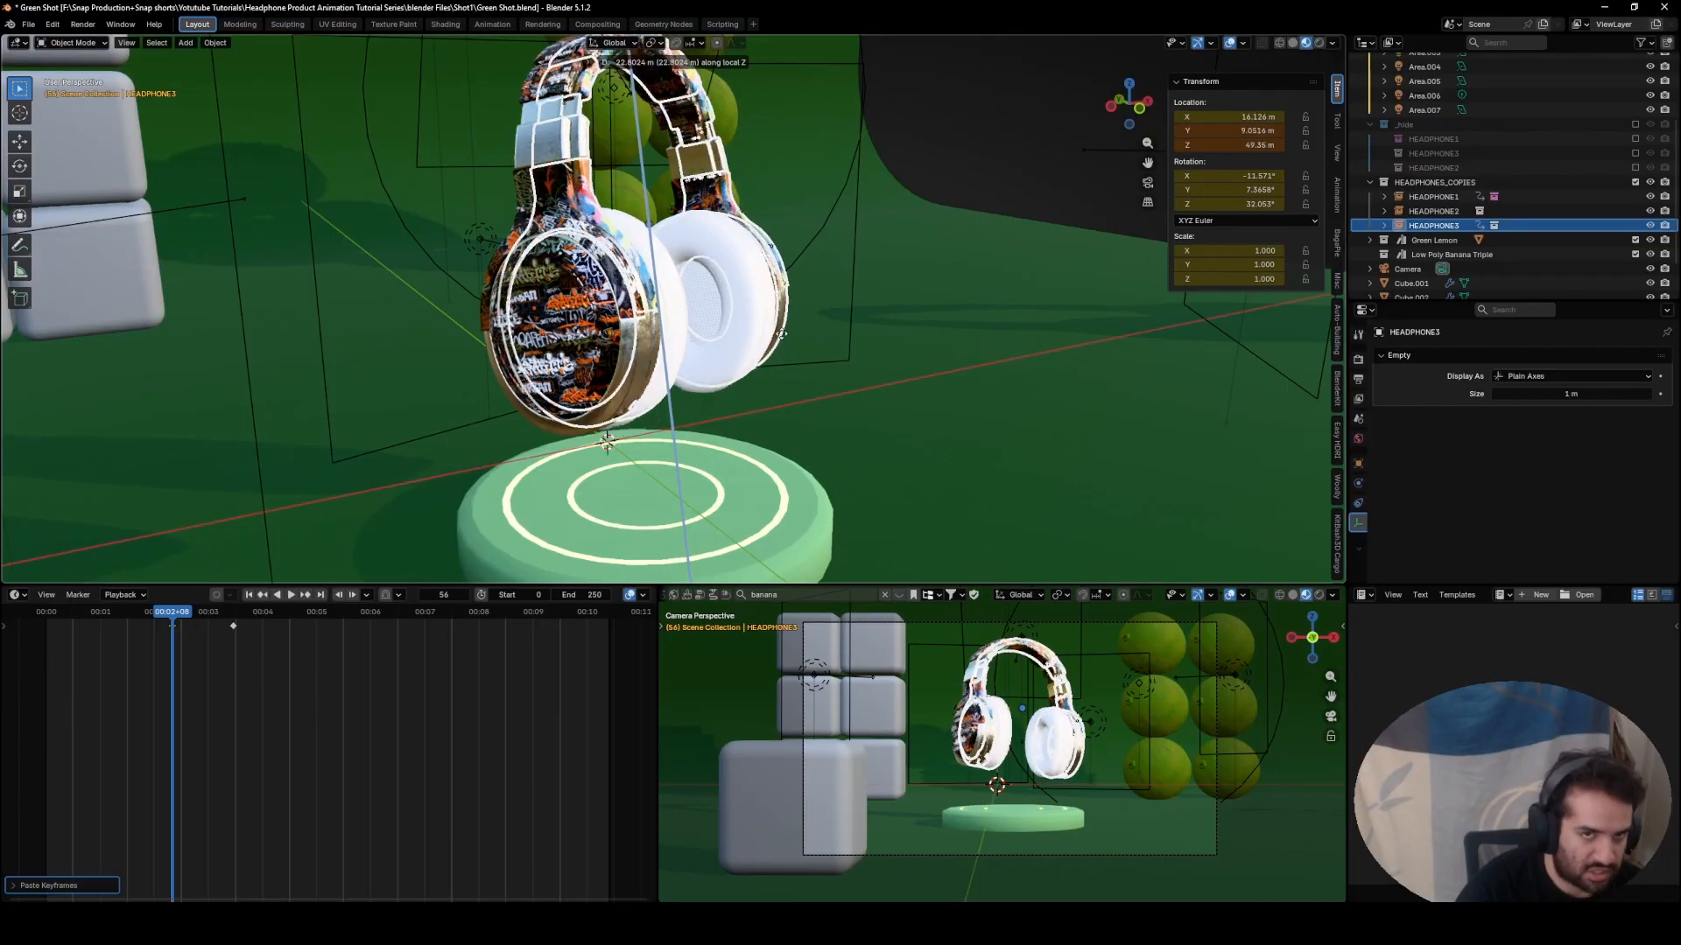
pyautogui.click(780, 310)
pyautogui.moveTo(779, 310); pyautogui.dragTo(740, 288, button='middle')
pyautogui.press('g')
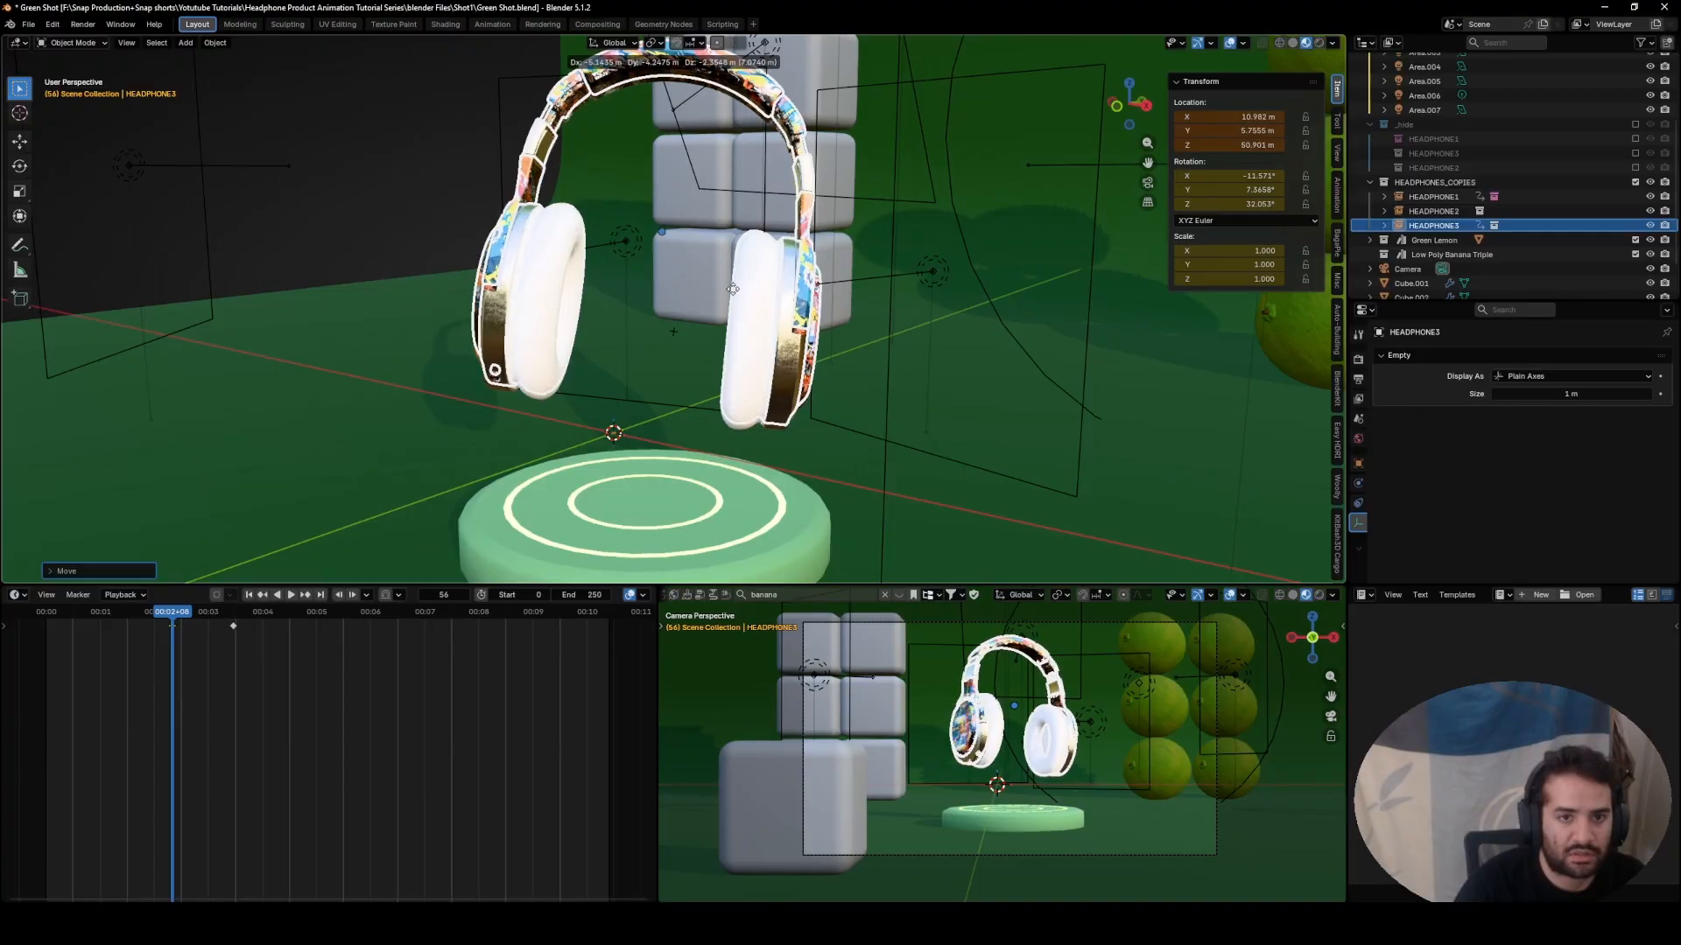
pyautogui.click(733, 291)
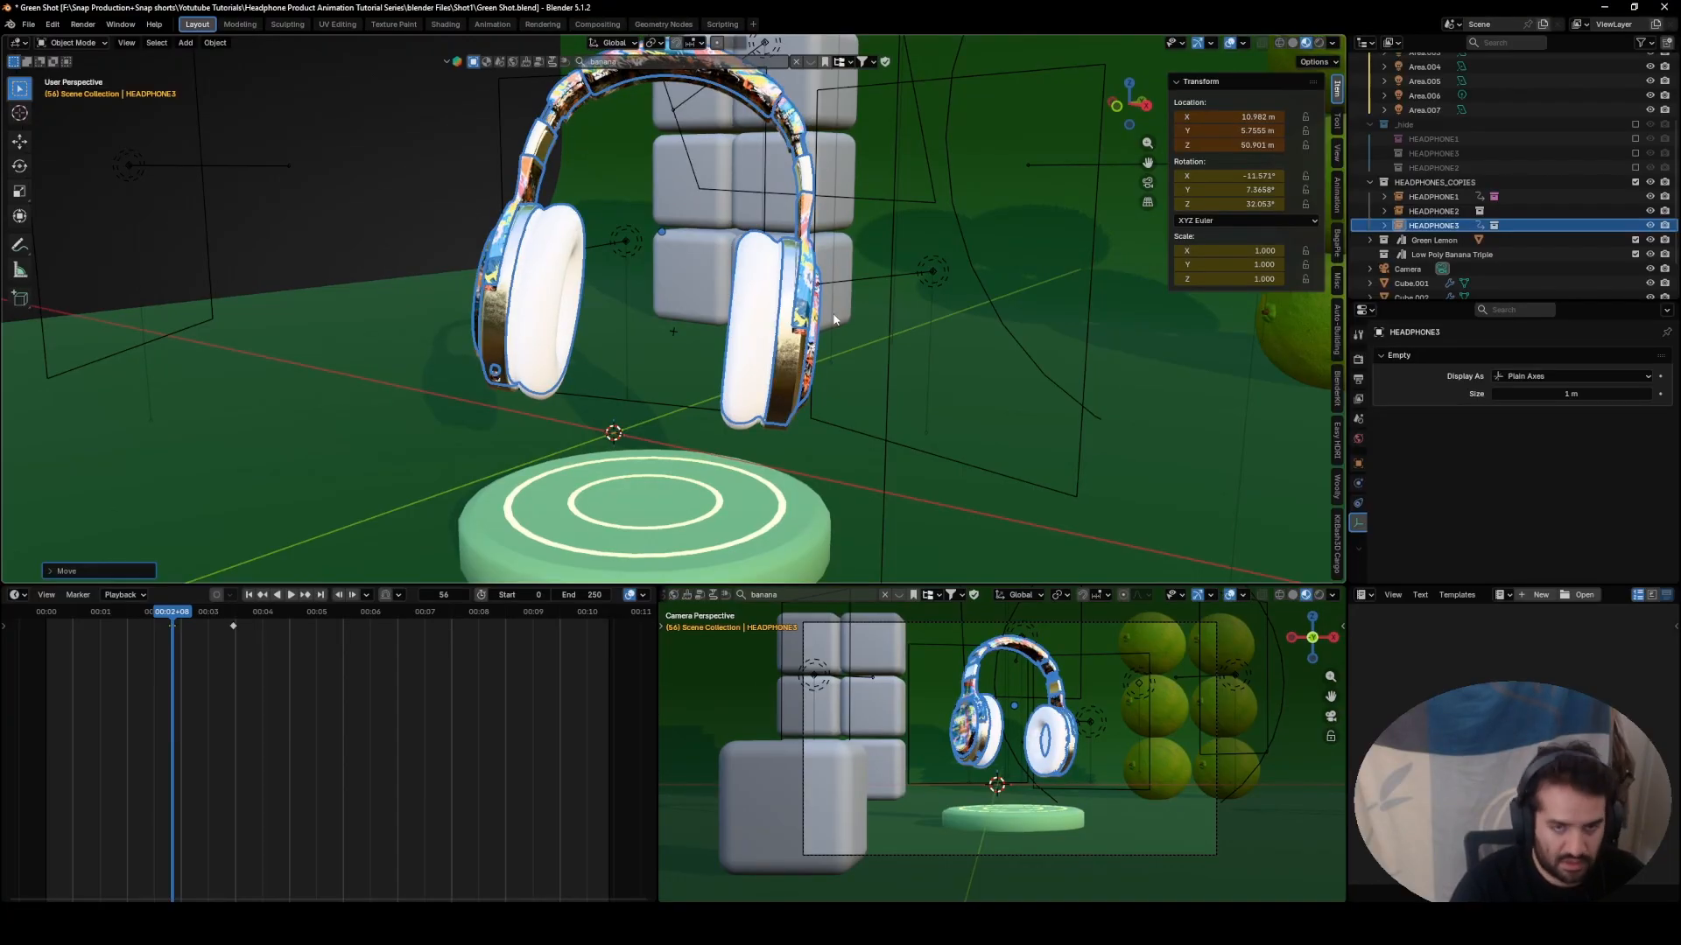
# - Delete HEADPHONE3's keyframe between 00:03 and 00:04, and keyframe its aligned pose at frame 56
pyautogui.moveTo(338, 707); pyautogui.dragTo(217, 621)
pyautogui.press('x')
pyautogui.click(217, 623)
pyautogui.moveTo(454, 315); pyautogui.dragTo(533, 315, button='middle')
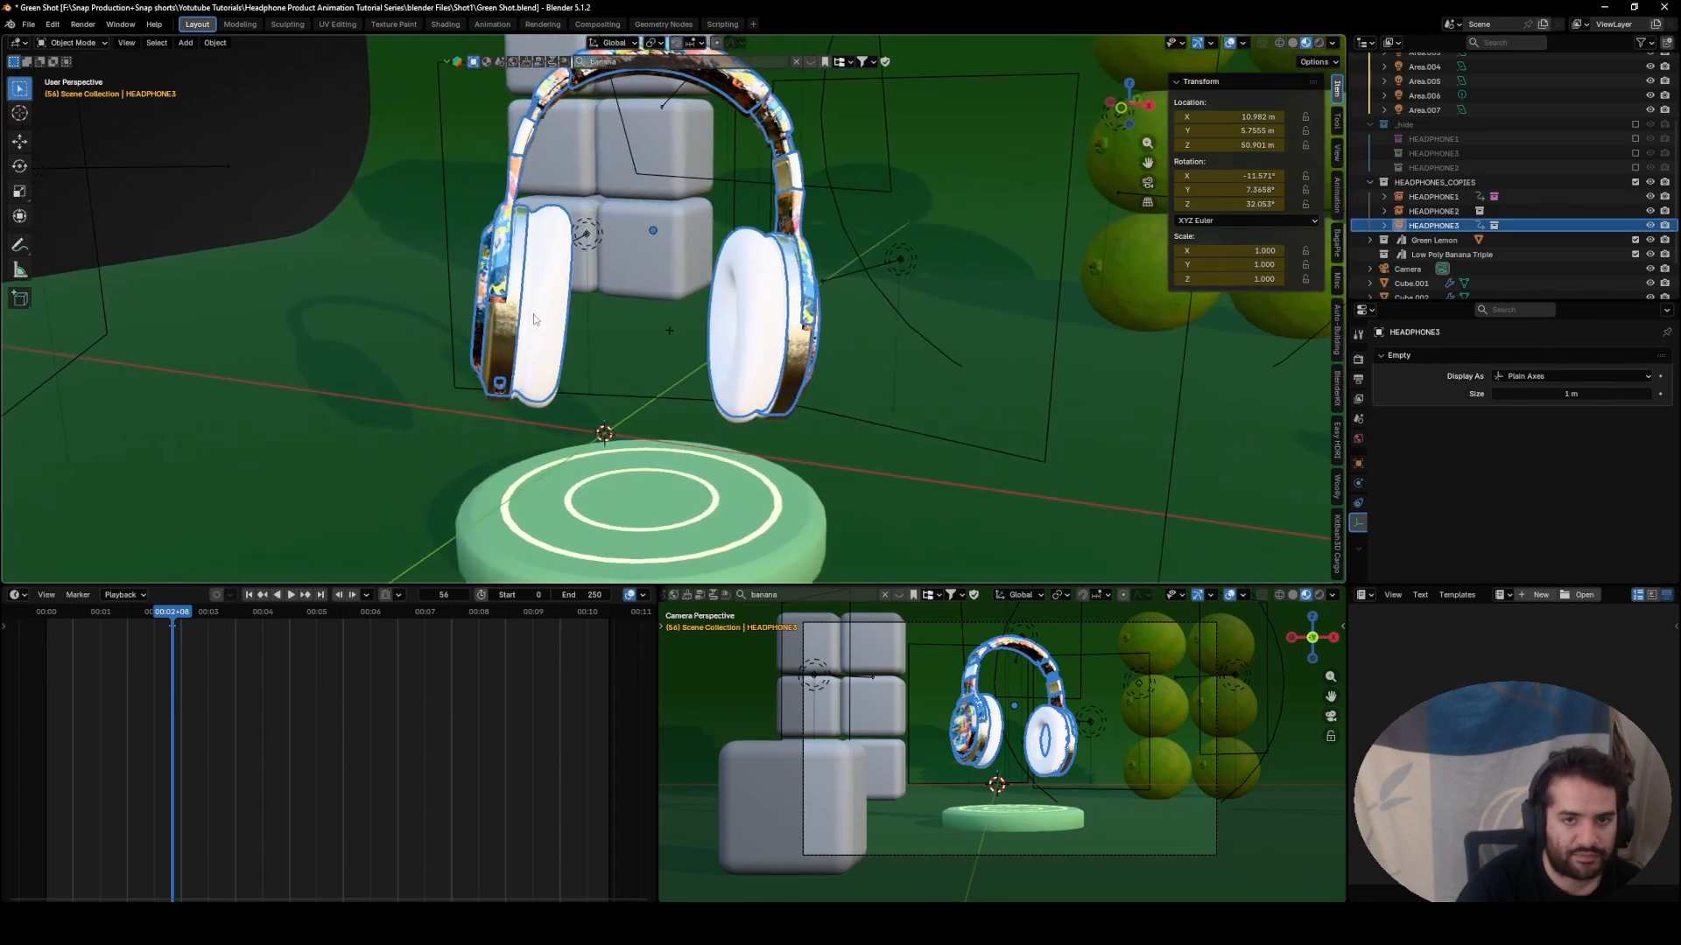
pyautogui.press('i')
pyautogui.press('space')
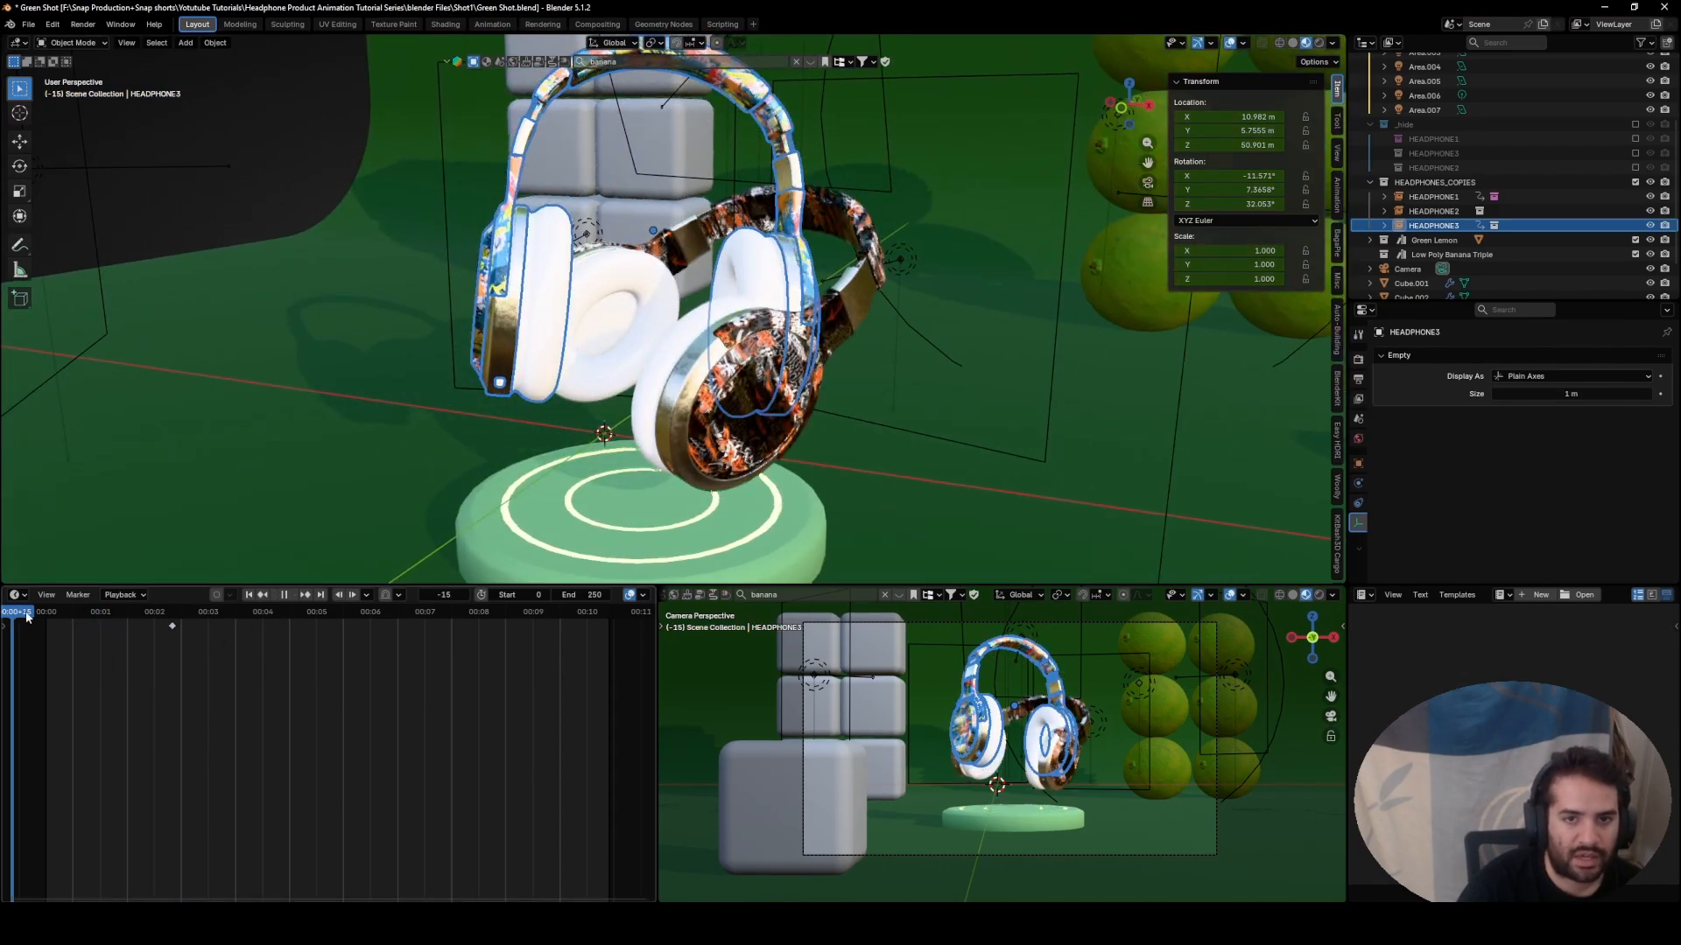
# - Check HEADPHONE3's alignment with HEADPHONE1 around frame 56, and hide HEADPHONE1 in the viewport
pyautogui.press('Escape')
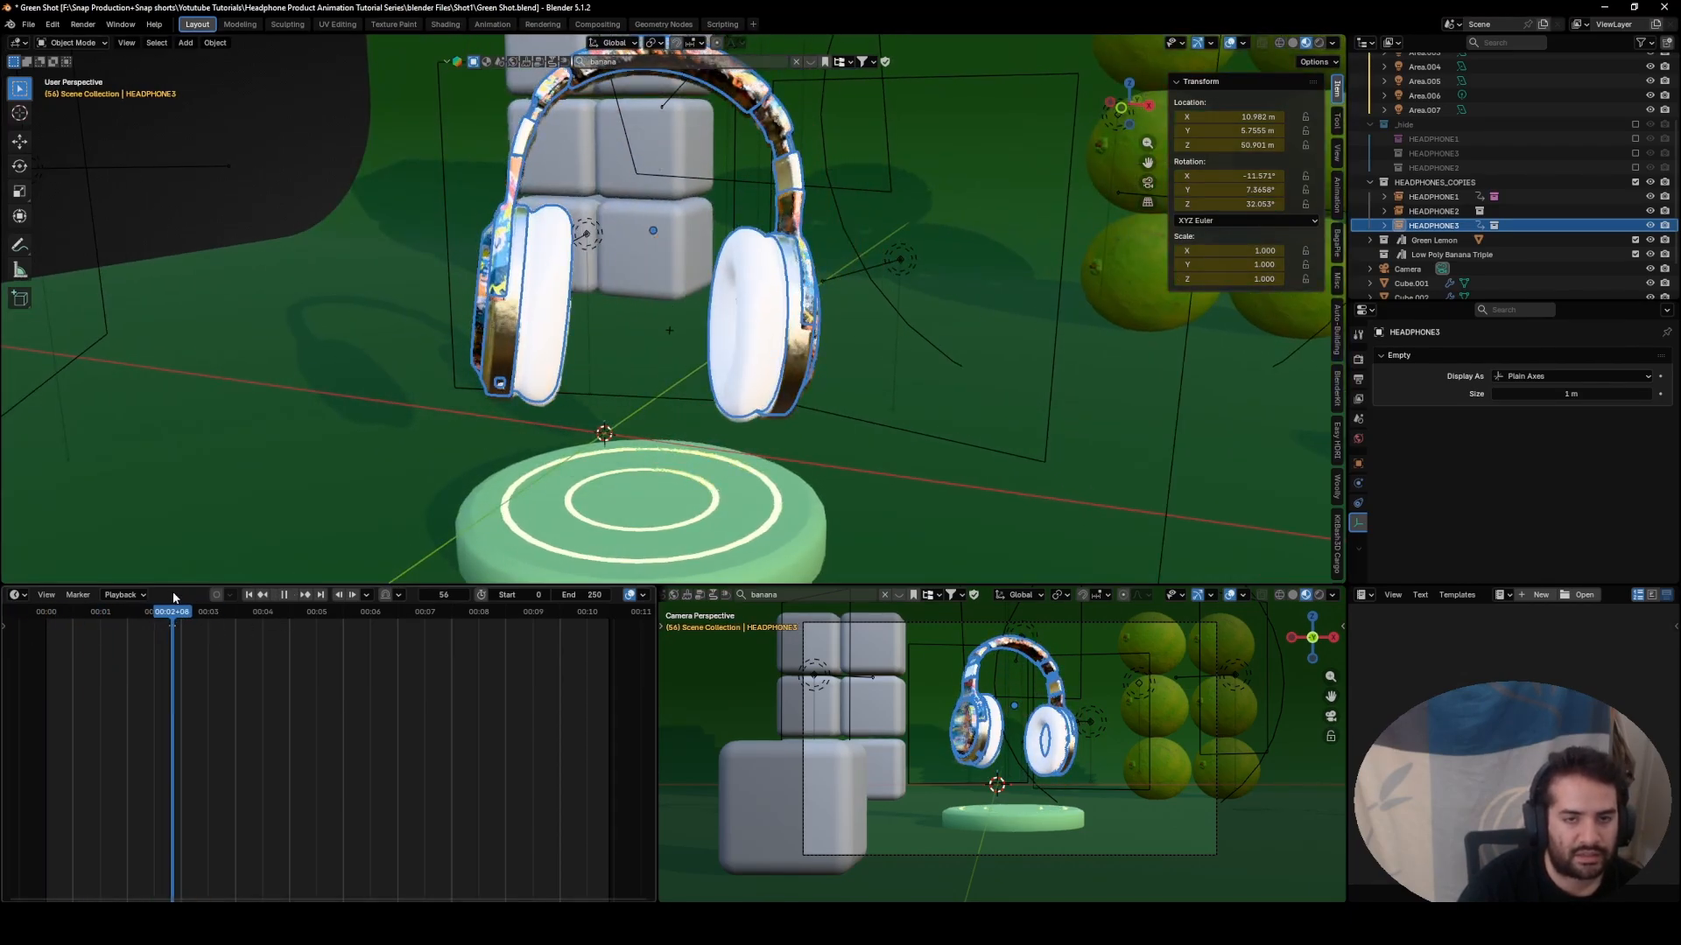
pyautogui.moveTo(559, 403); pyautogui.dragTo(682, 404, button='middle')
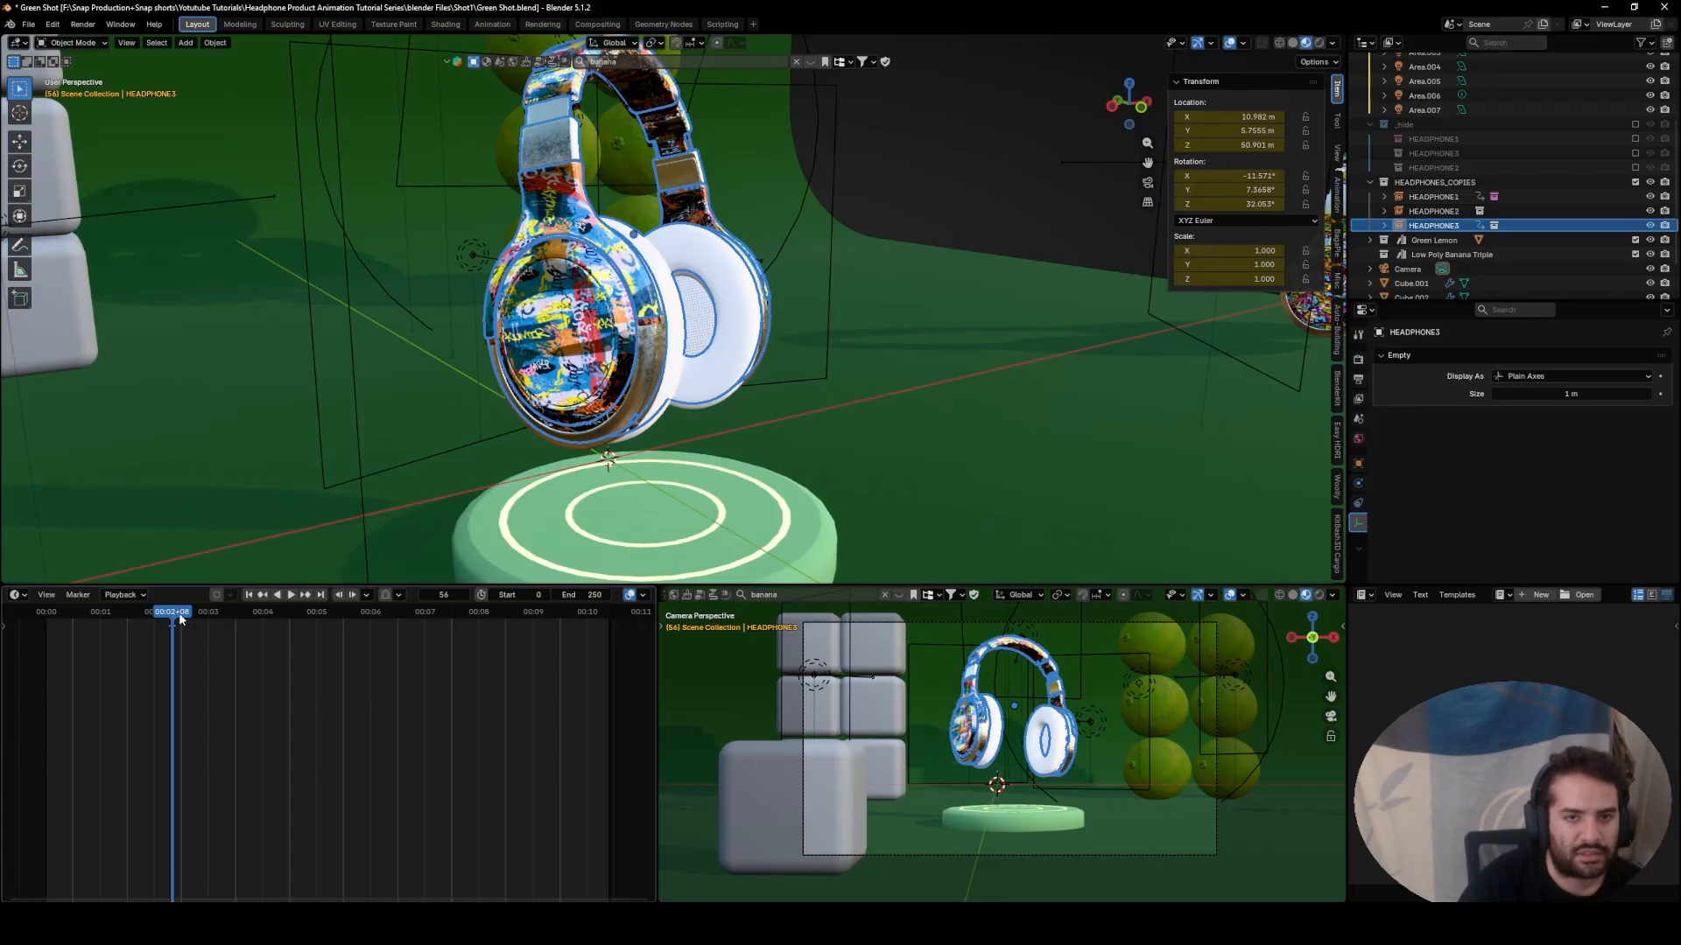
pyautogui.moveTo(180, 618); pyautogui.dragTo(291, 628)
pyautogui.scroll(-3, 801, 378)
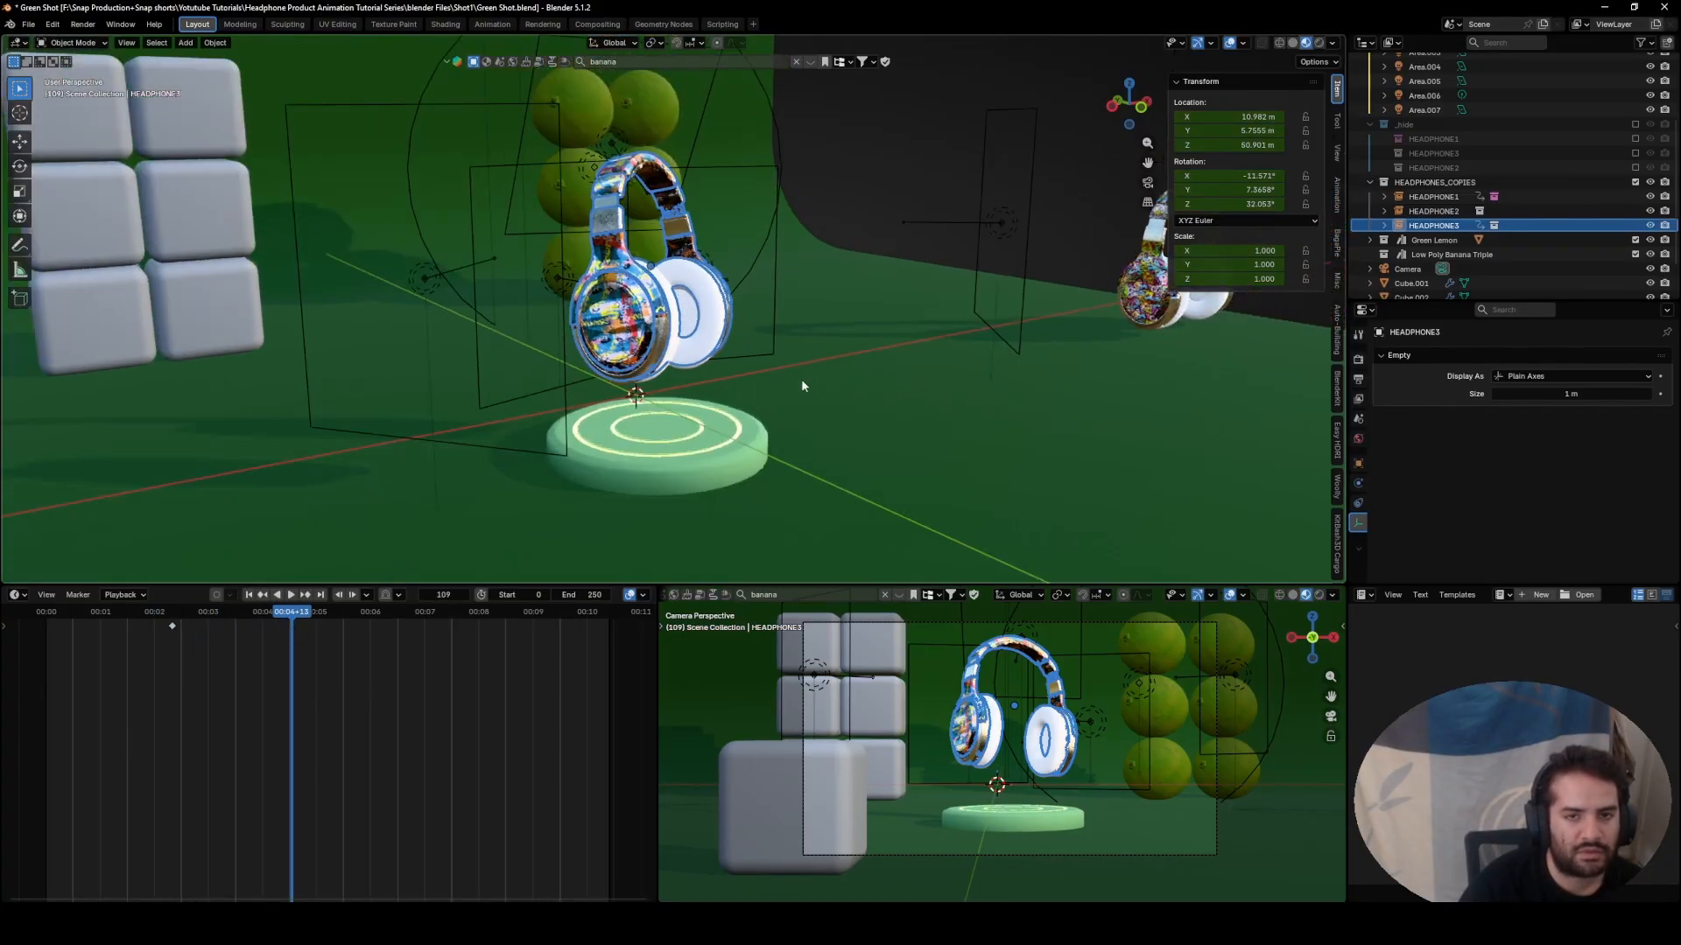
pyautogui.moveTo(802, 382); pyautogui.dragTo(720, 384, button='middle')
pyautogui.click(1651, 195)
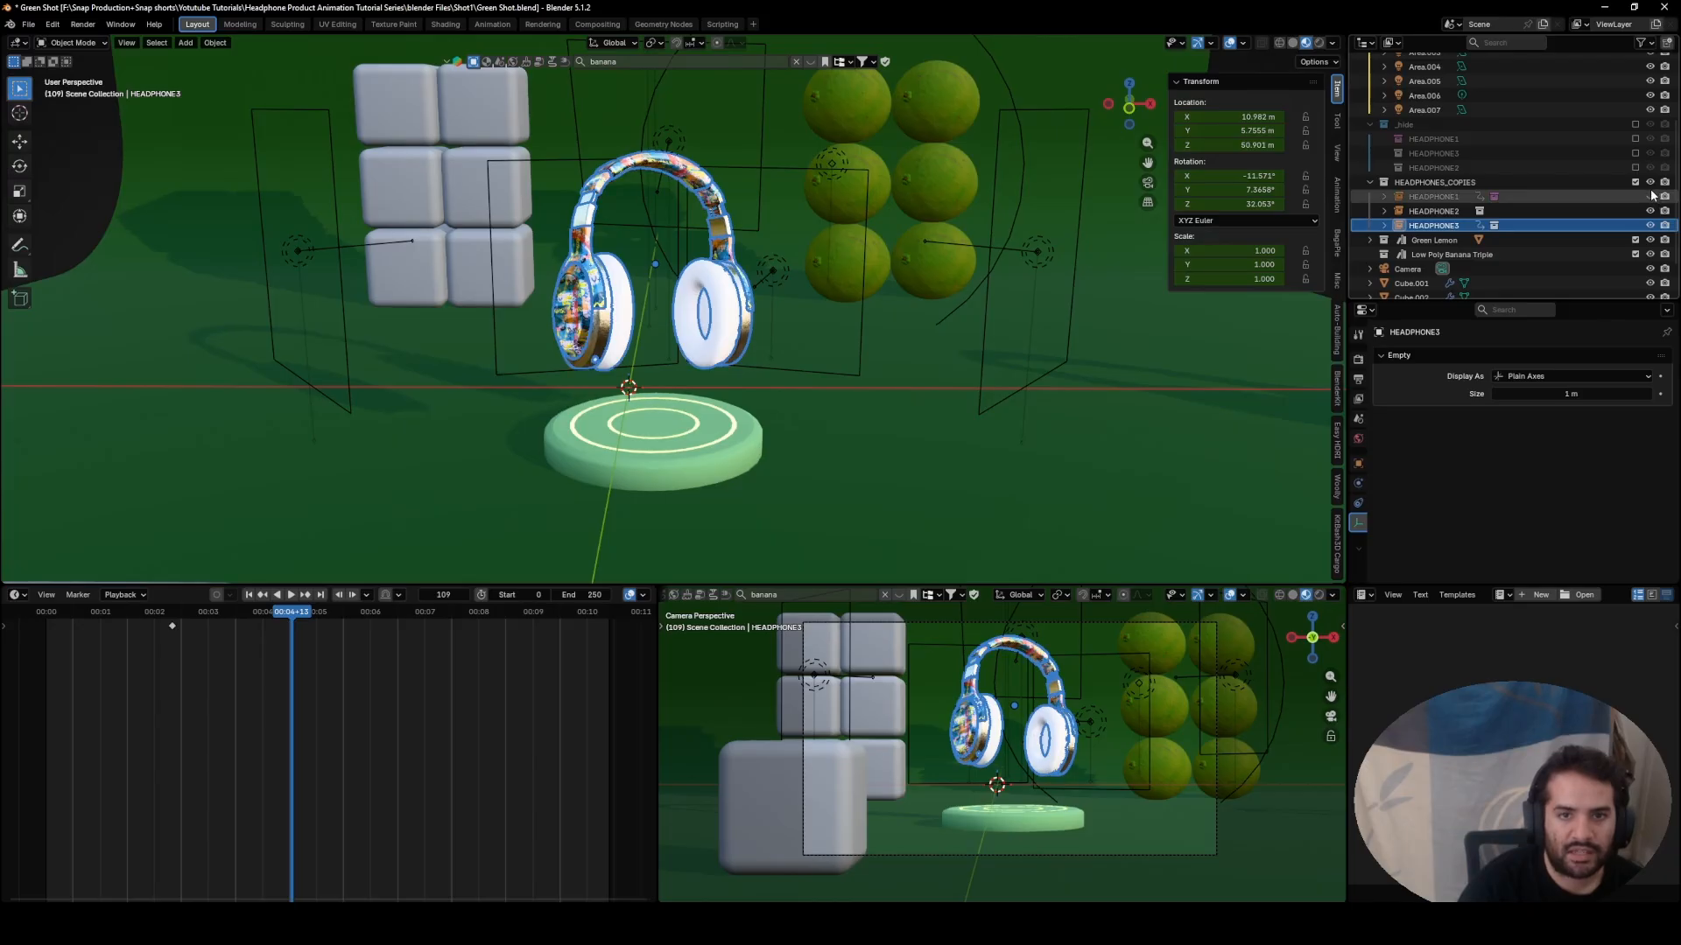
# - Rotate HEADPHONE3 about the global Z axis to about -39.6° at frame 78 and keyframe that pose
pyautogui.press('space')
pyautogui.moveTo(229, 614); pyautogui.dragTo(223, 617)
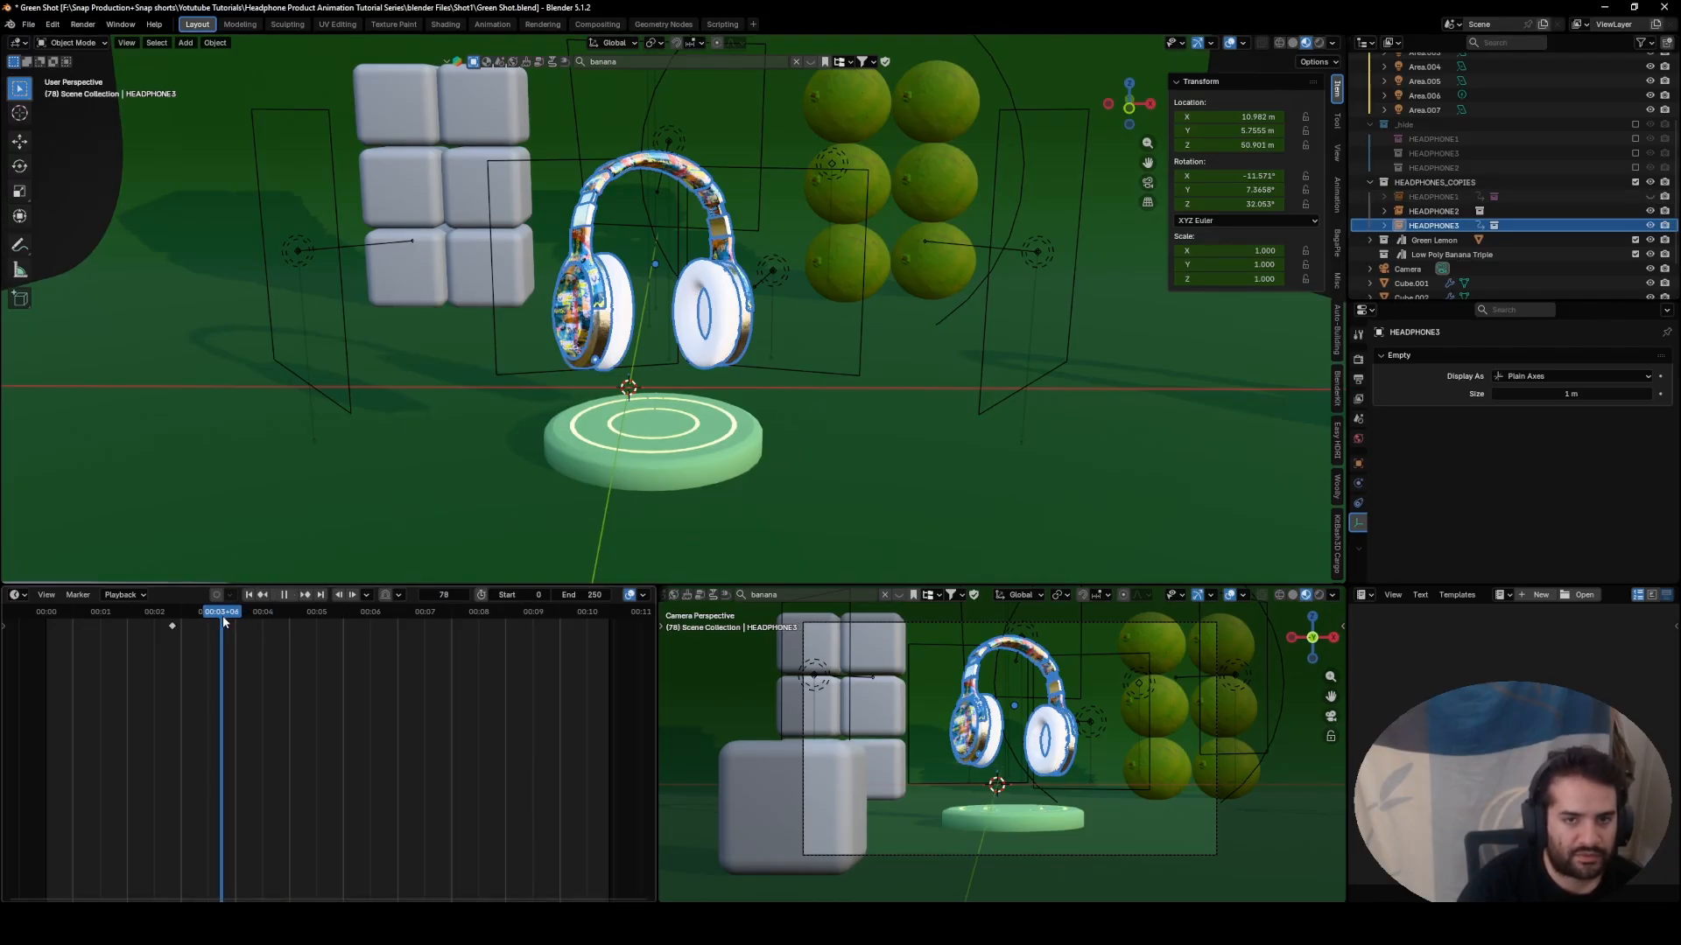
pyautogui.press('space')
pyautogui.press('z')
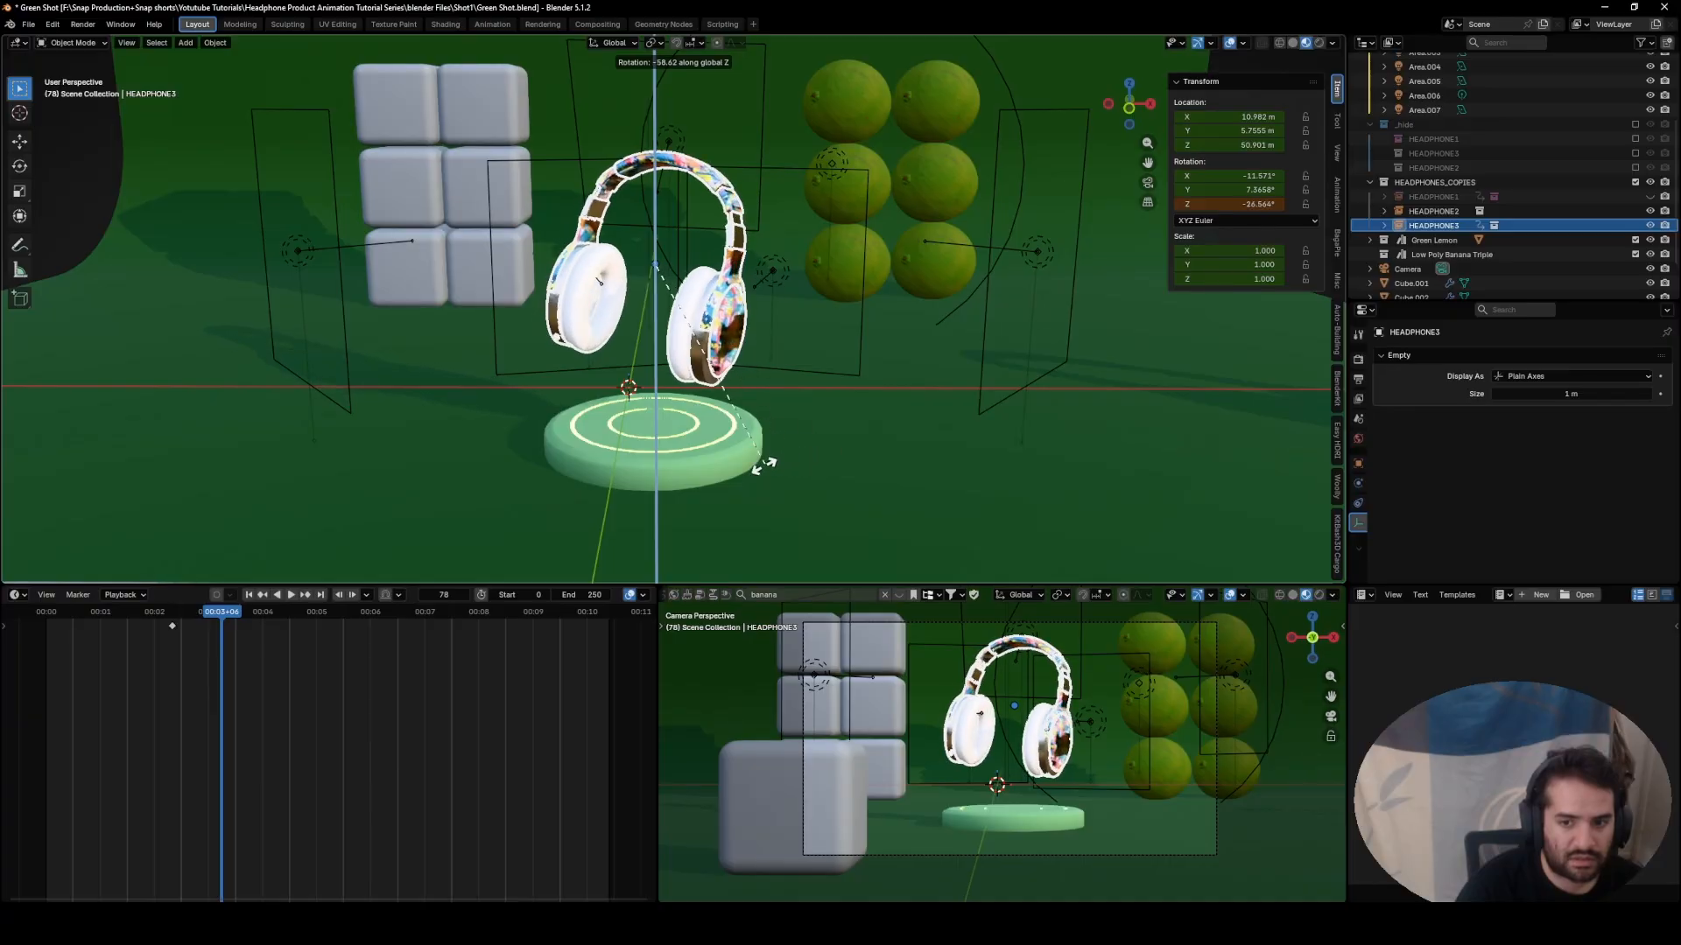
pyautogui.click(715, 481)
pyautogui.press('i')
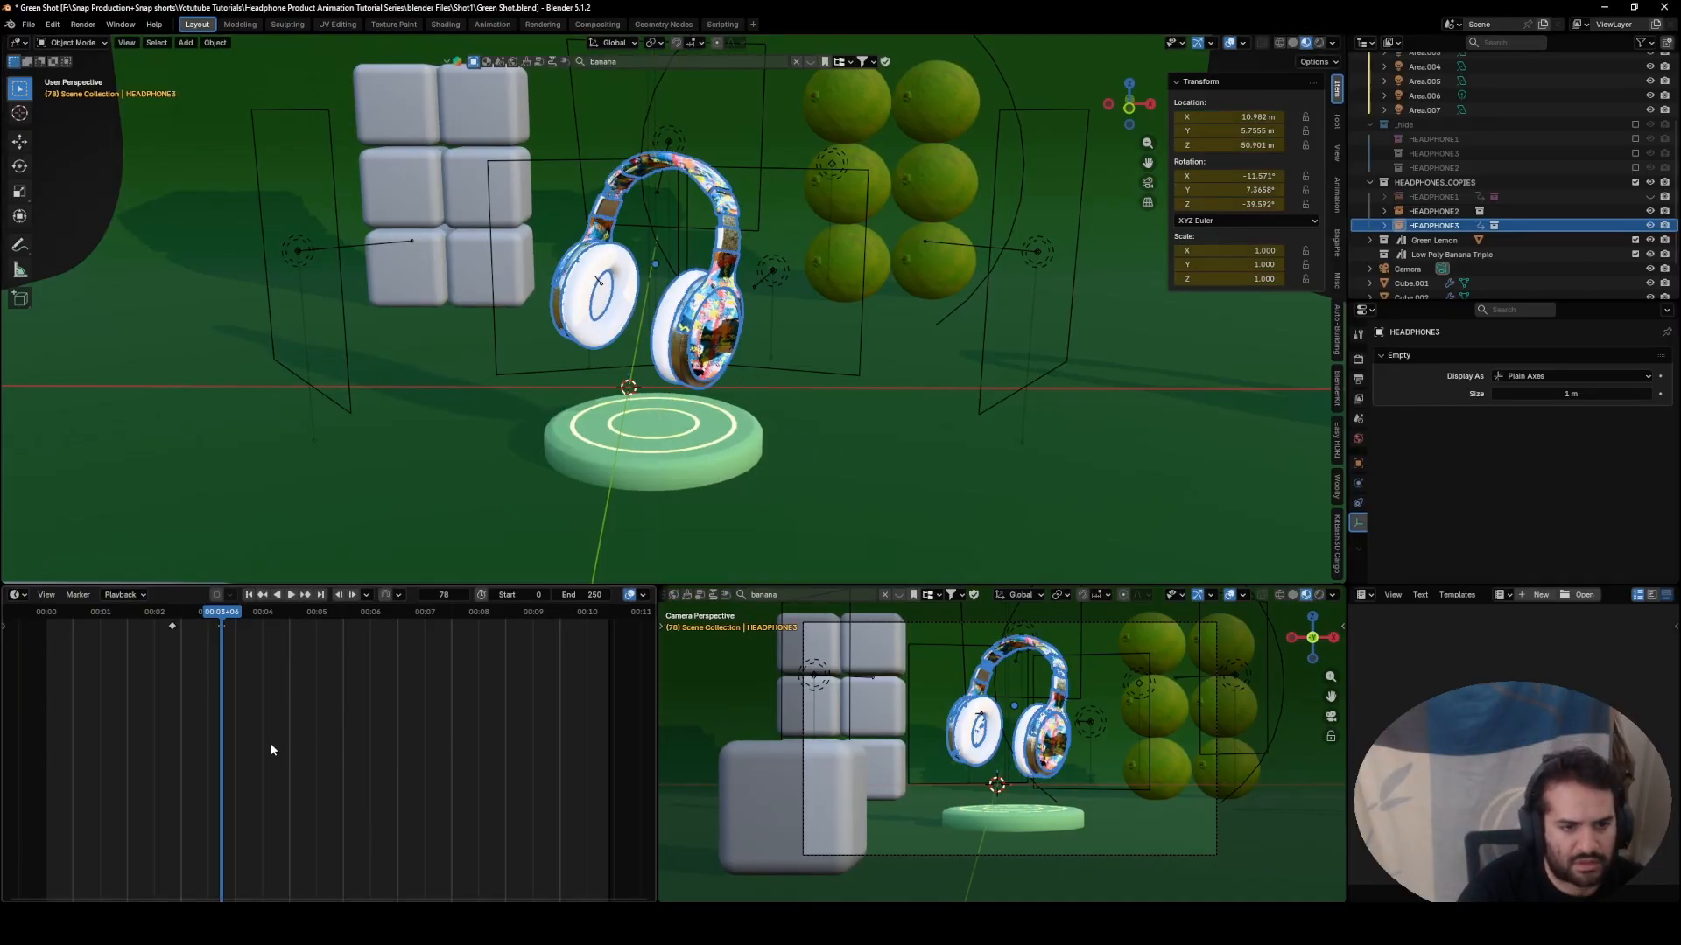
# - Lower HEADPHONE3 to about X 10.14 m, Z 41.15 m at frame 78 and keyframe its new position
pyautogui.scroll(2, 184, 613)
pyautogui.press('space')
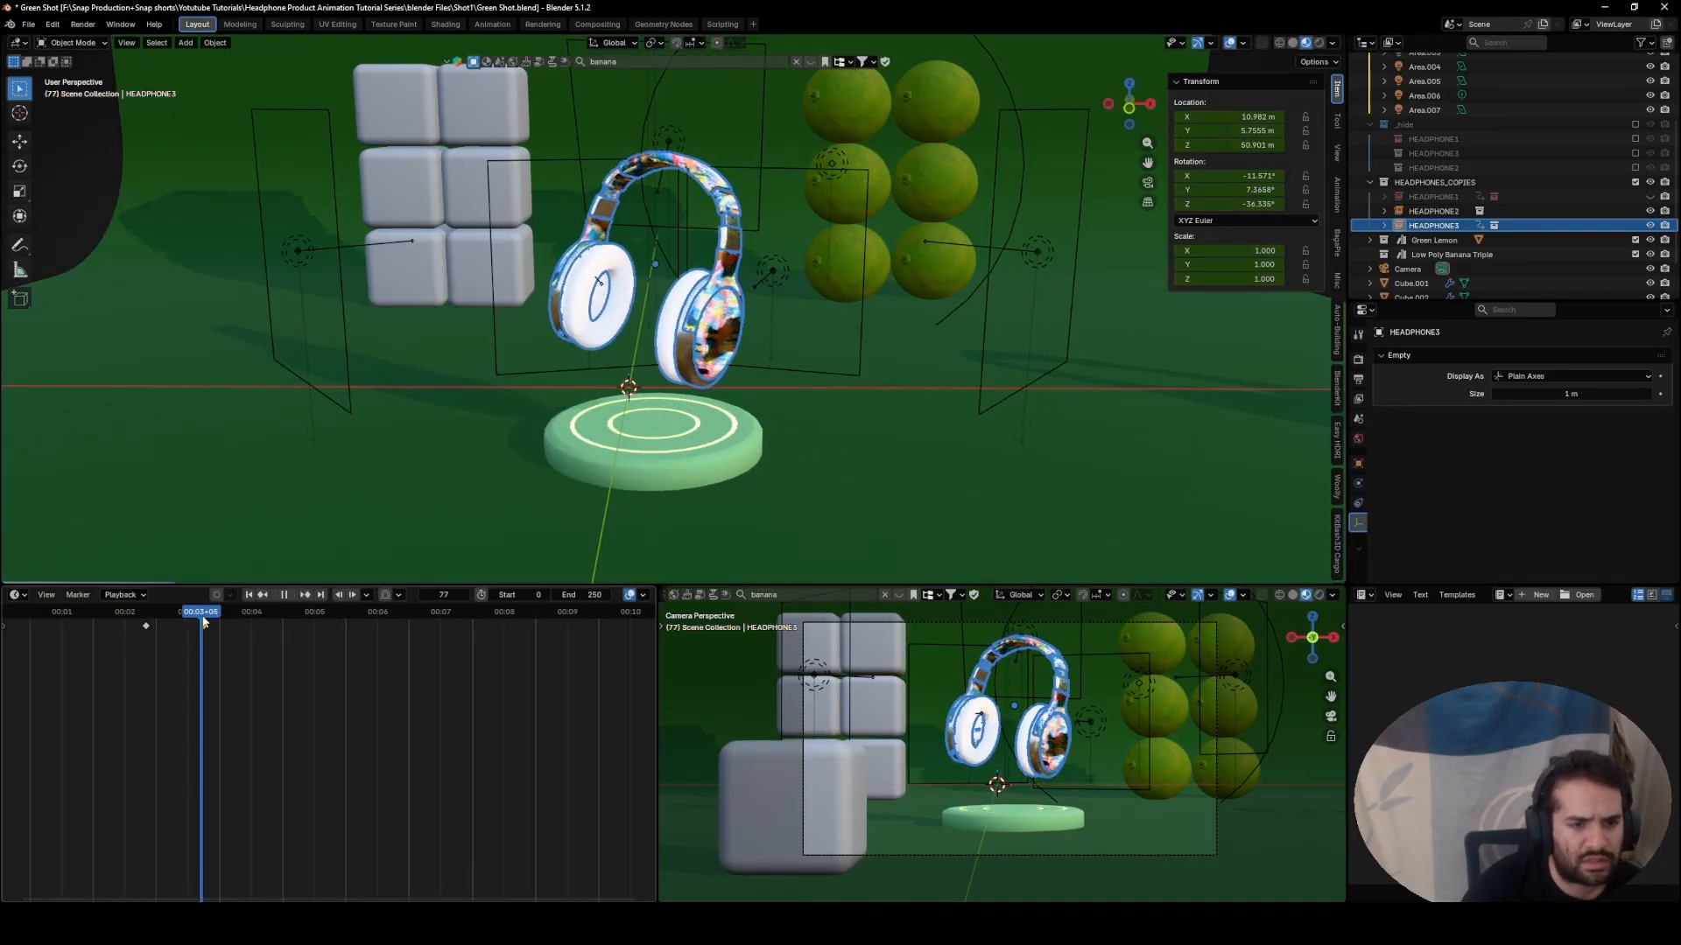
pyautogui.press('space')
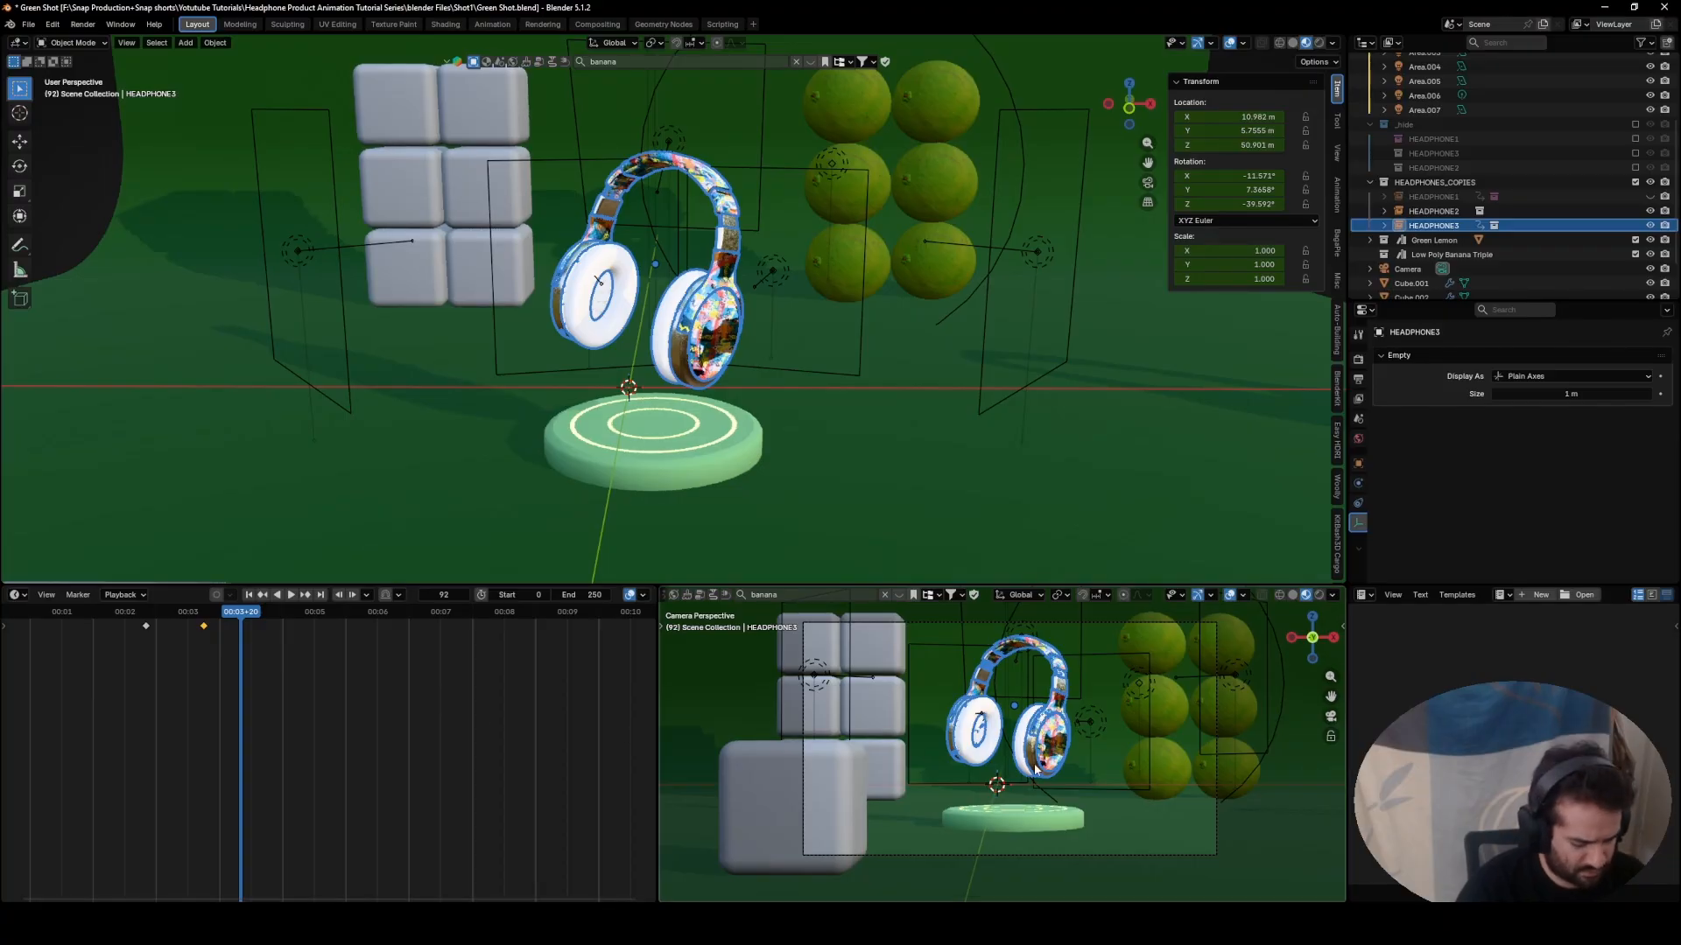
pyautogui.press('Down')
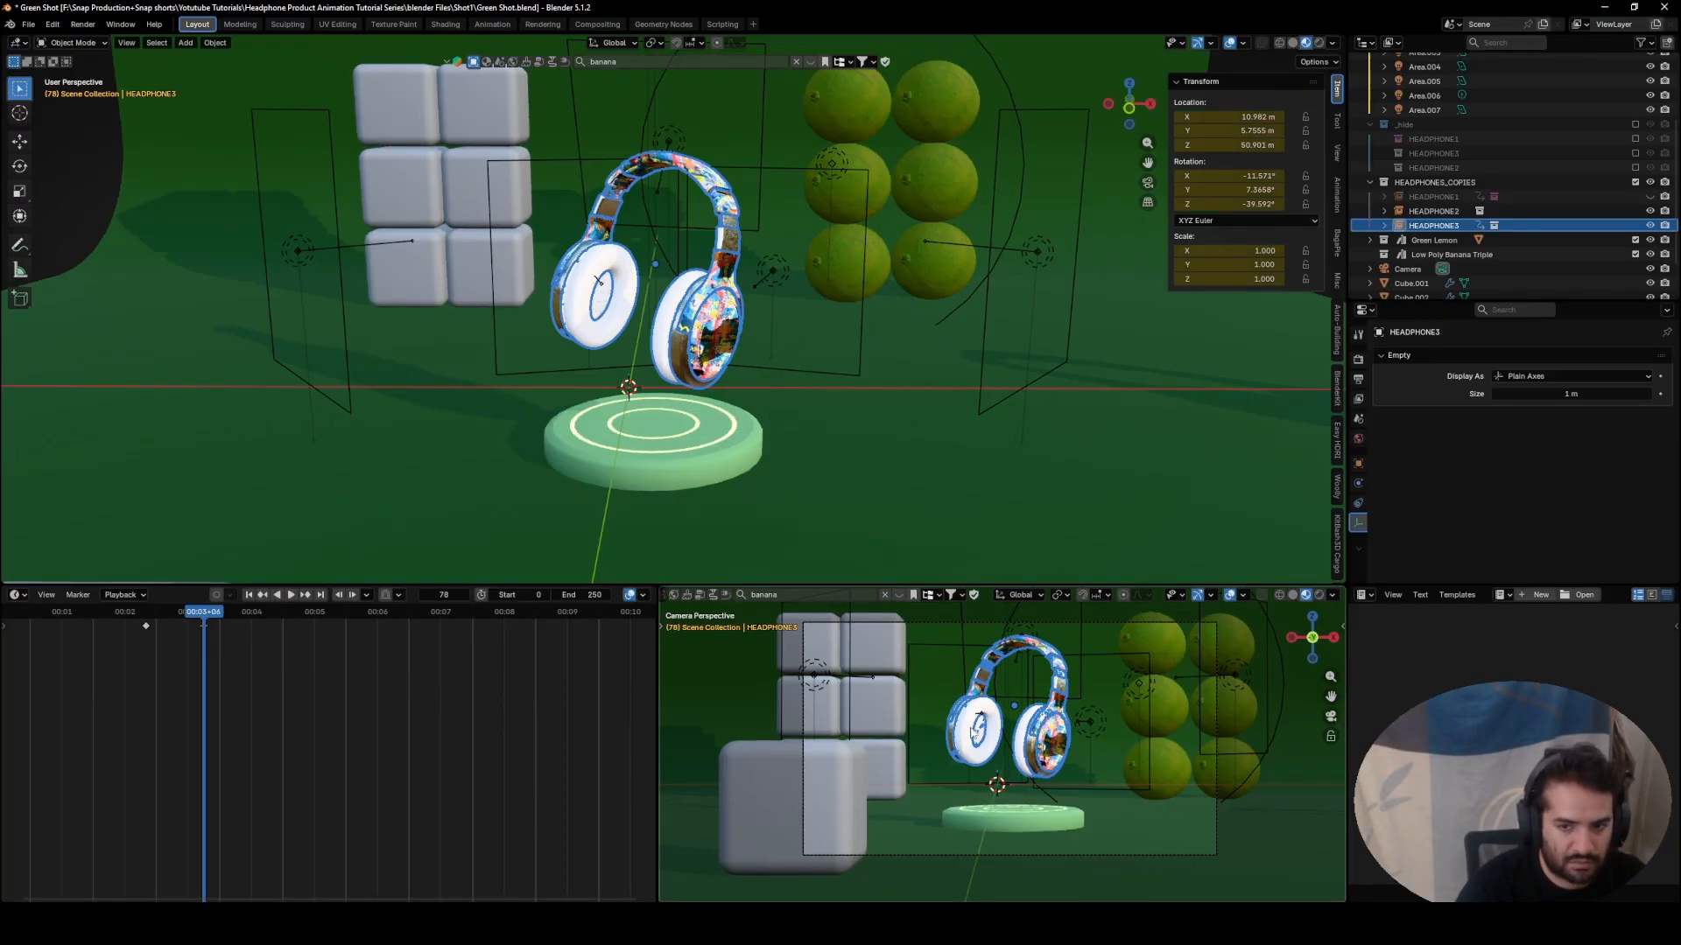
pyautogui.press('g')
pyautogui.click(972, 744)
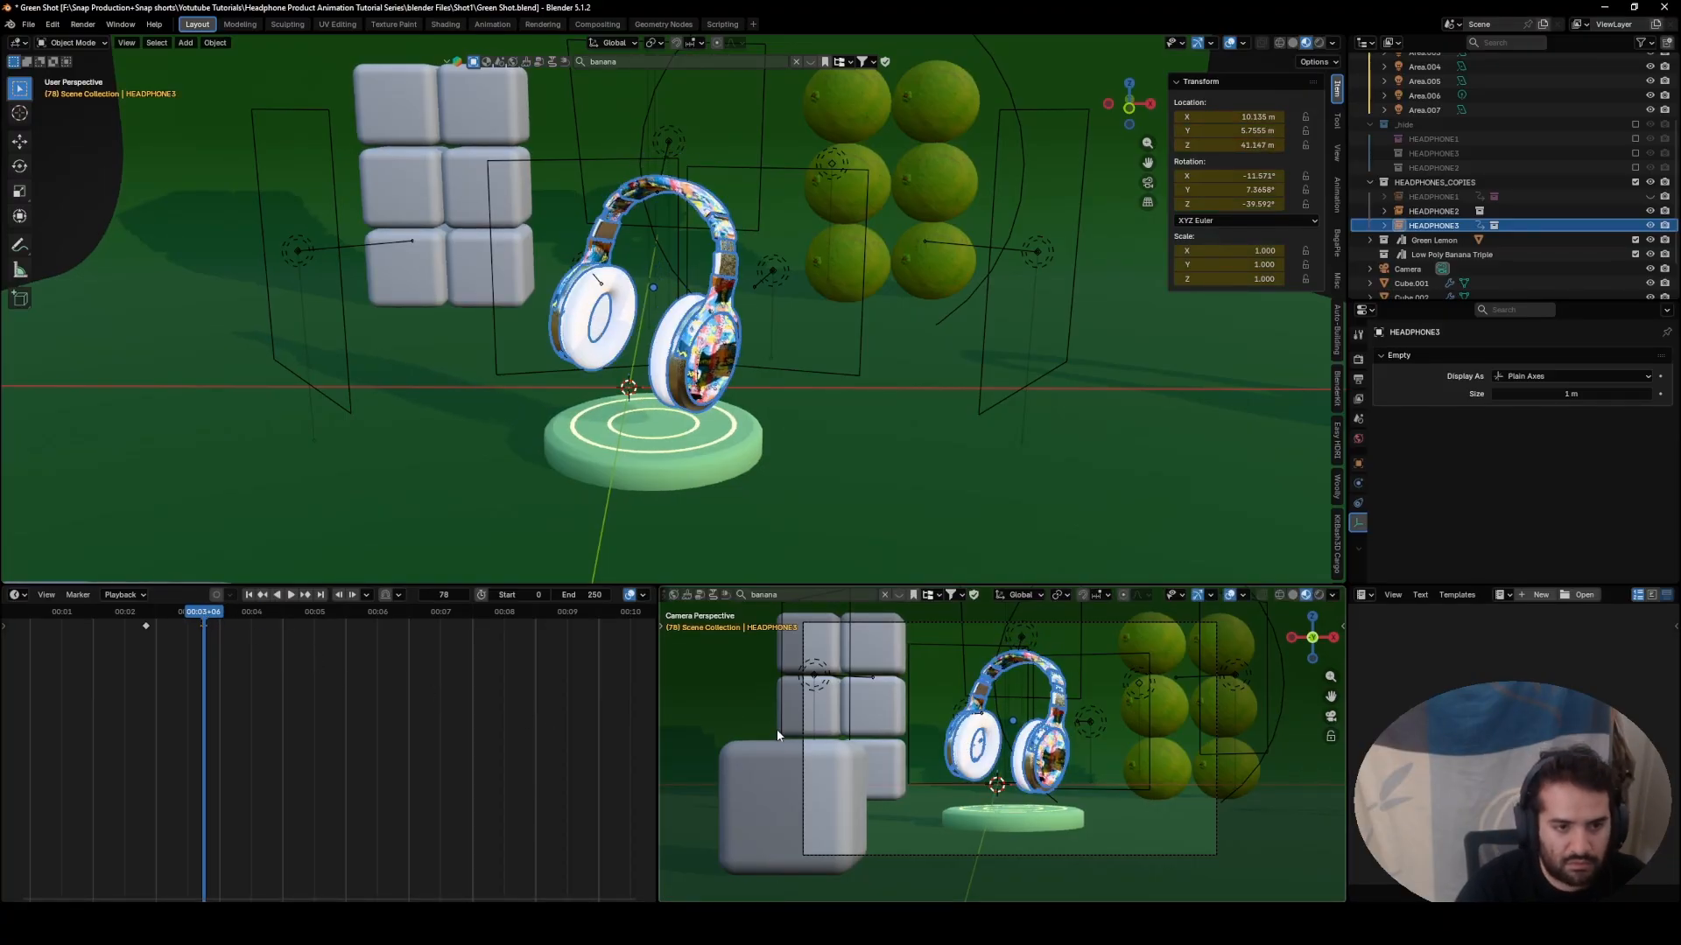
# - Rotate HEADPHONE3 at frame 93 to about X 0.4°, Y -7.2°, Z -15.3°
pyautogui.moveTo(218, 618); pyautogui.dragTo(243, 616)
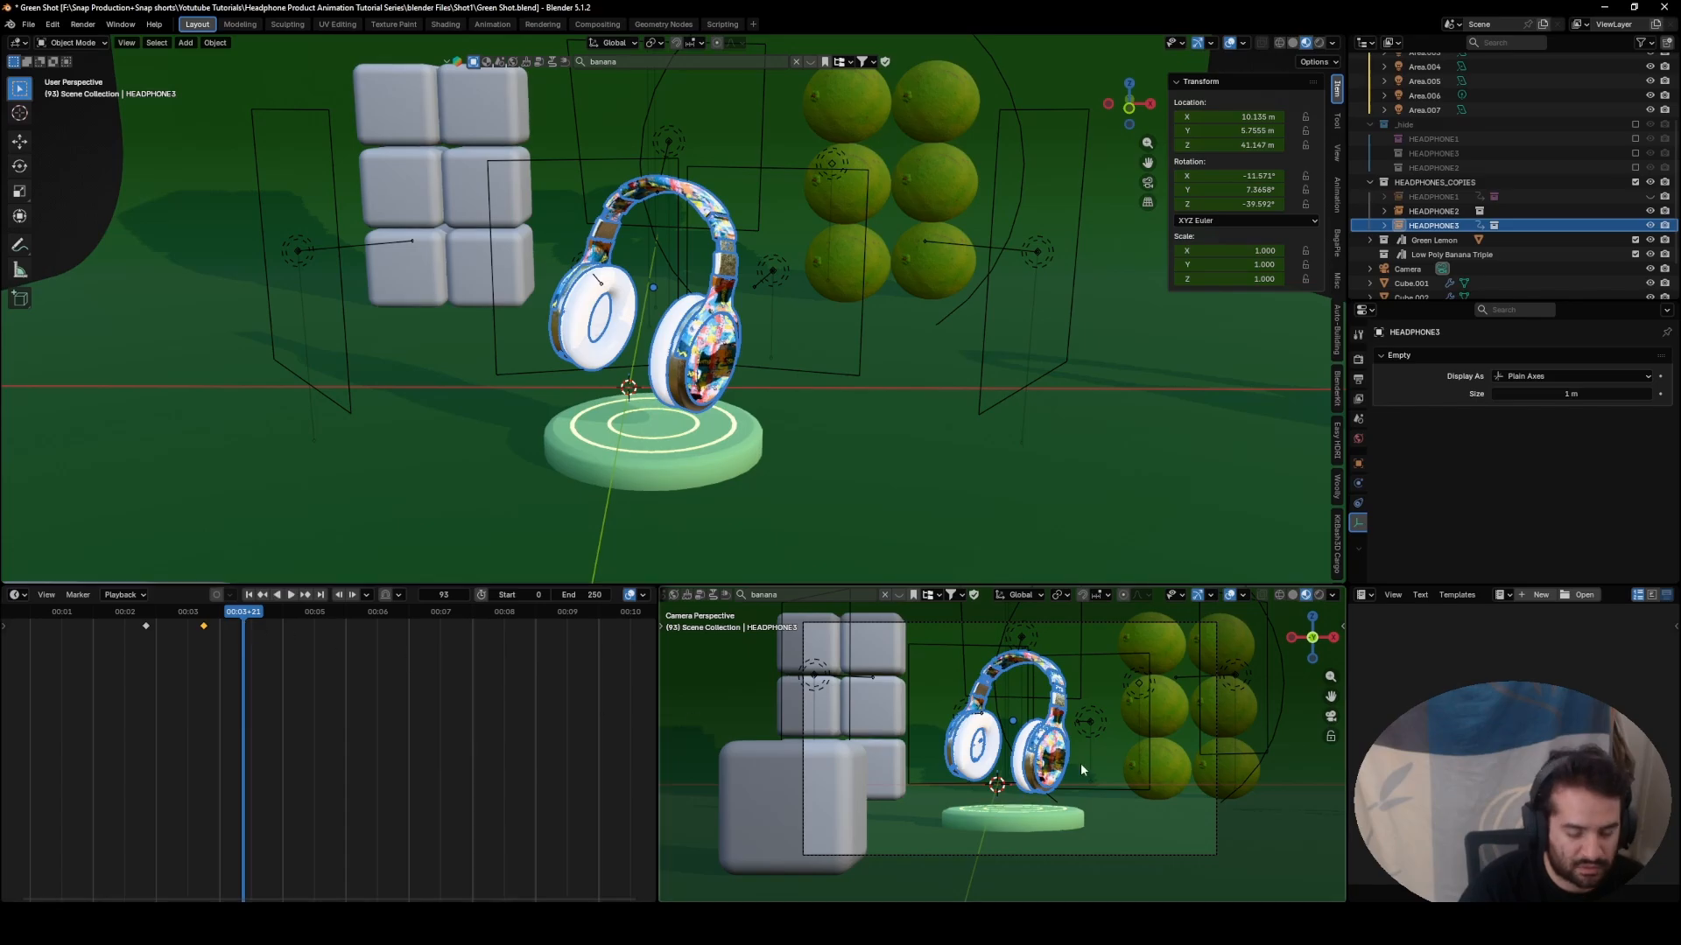
pyautogui.press('r')
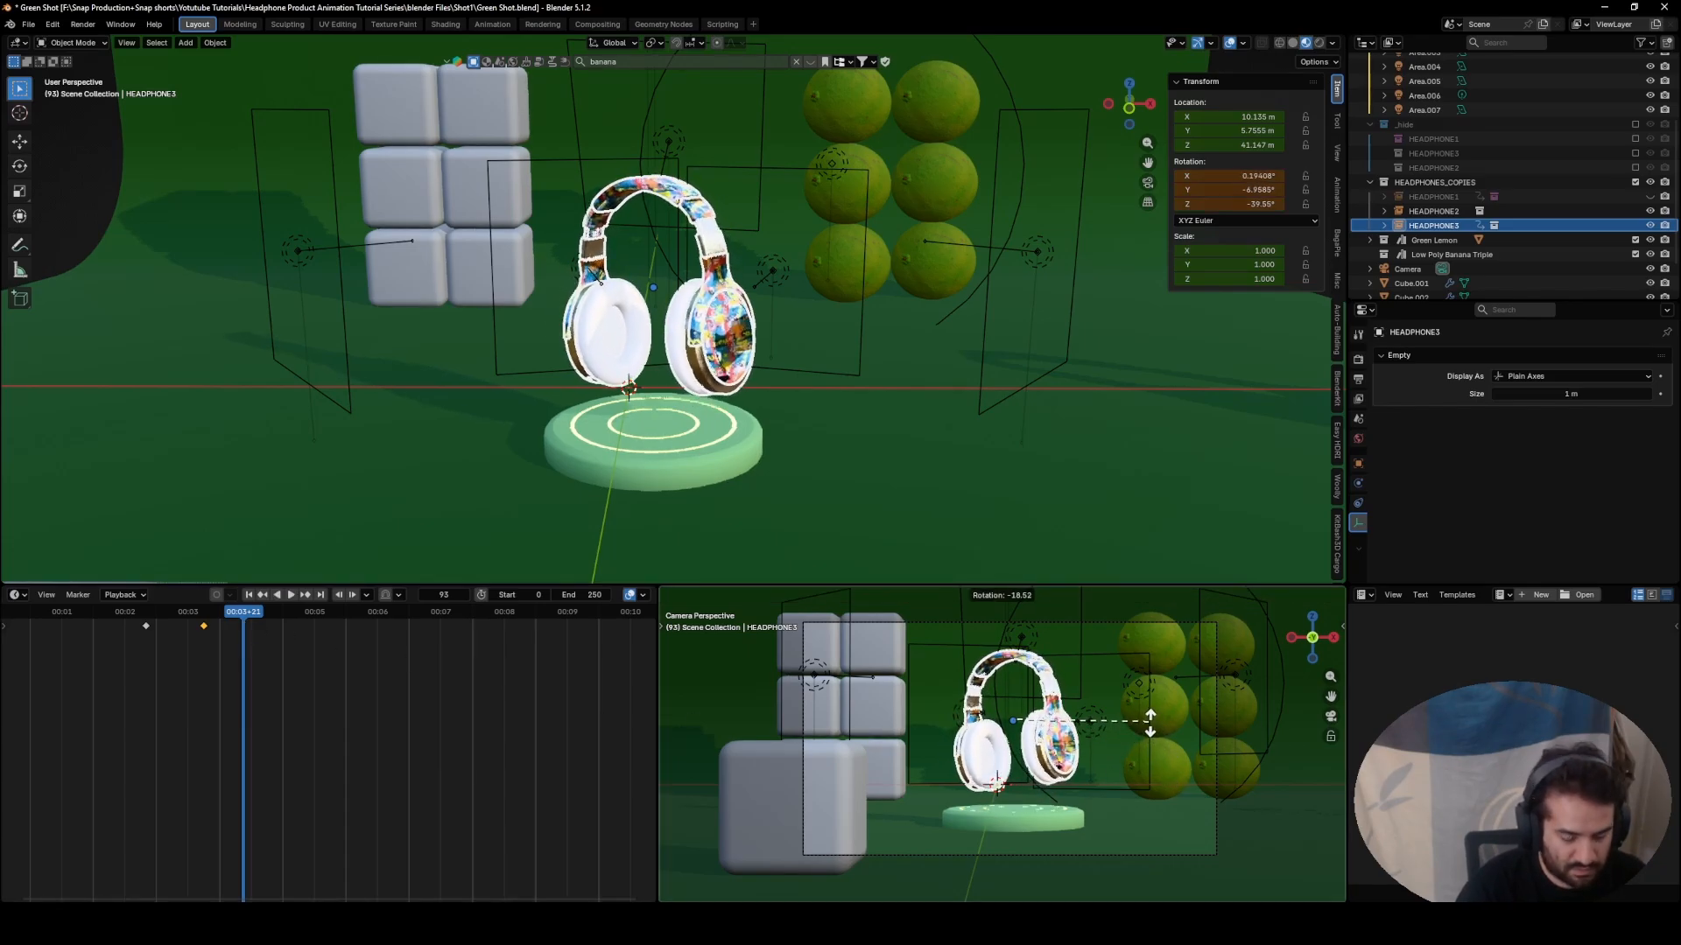
pyautogui.click(1149, 721)
pyautogui.press('r')
pyautogui.press('z')
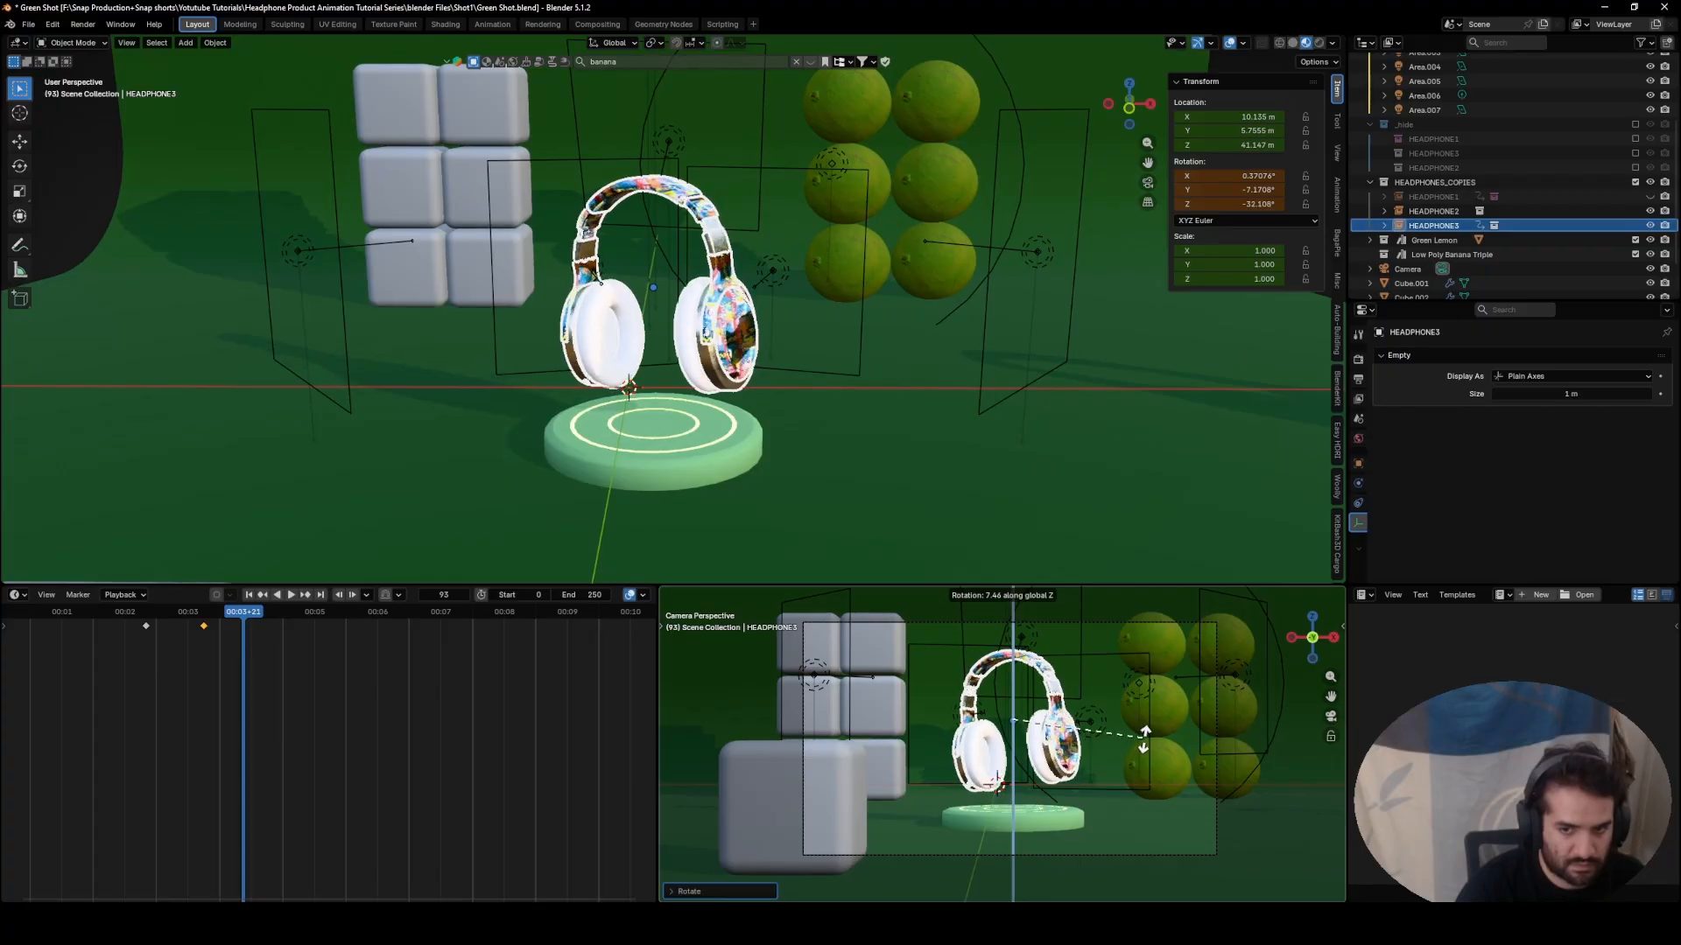
pyautogui.click(1127, 773)
# - Keyframe HEADPHONE3 at frame 93, moved to about X 4.21 m, Z 46.66 m and turned to about -24.2° on Z
pyautogui.press('g')
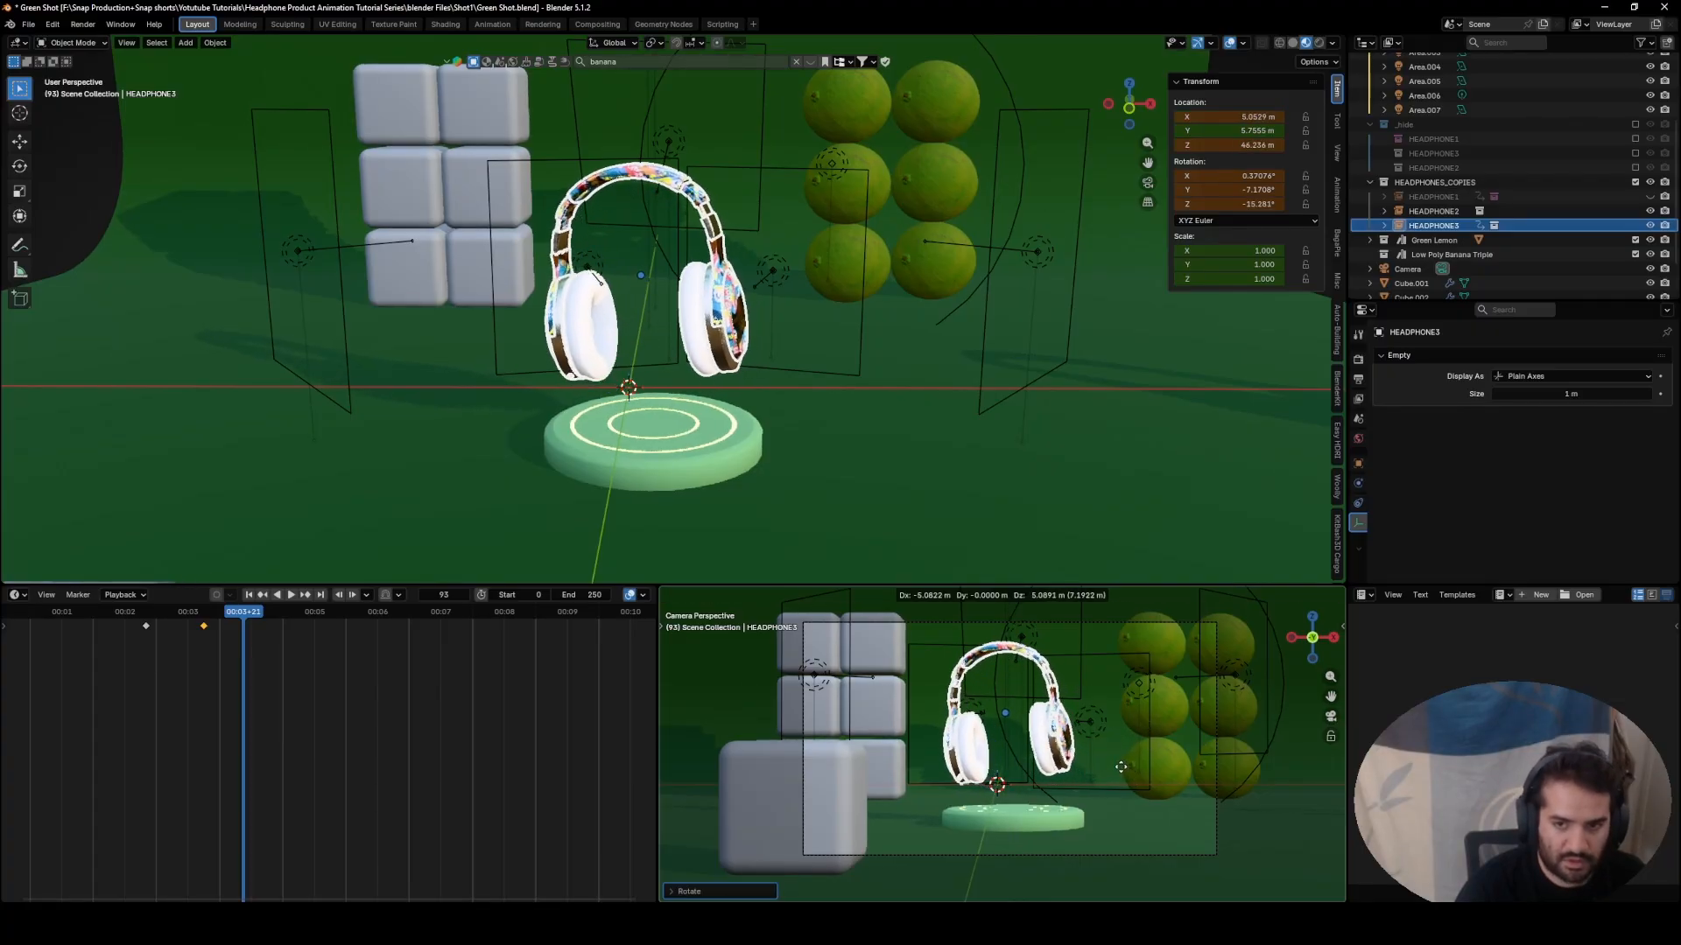
pyautogui.click(1120, 765)
pyautogui.press('r')
pyautogui.press('z')
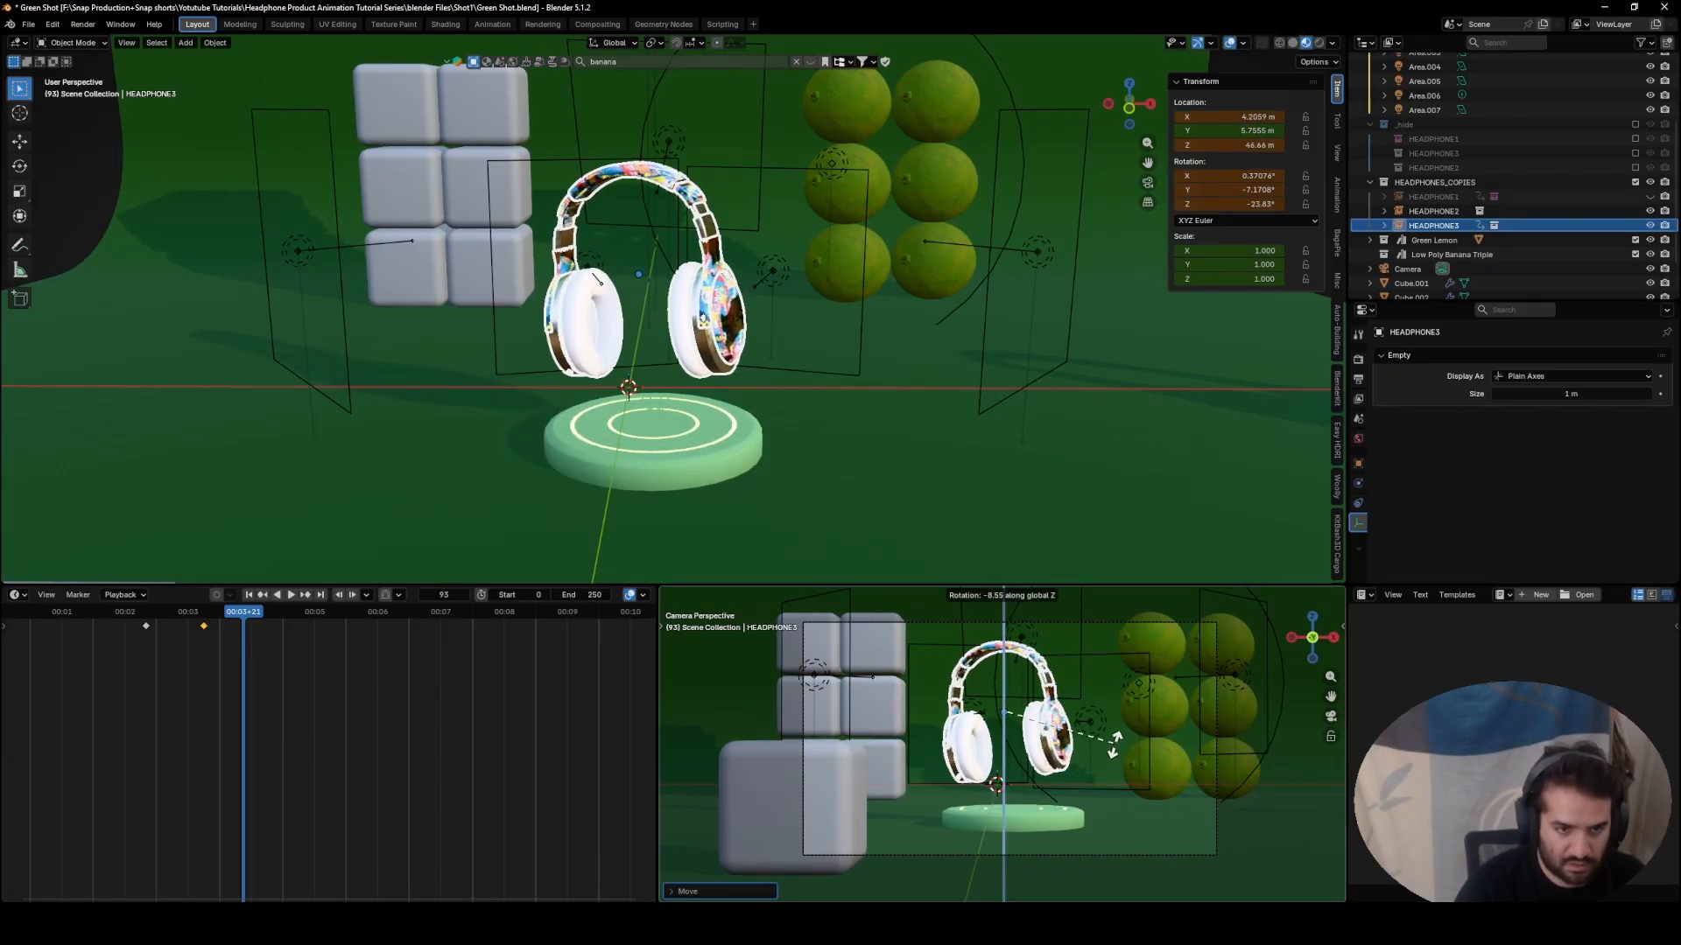
pyautogui.click(1112, 742)
pyautogui.press('i')
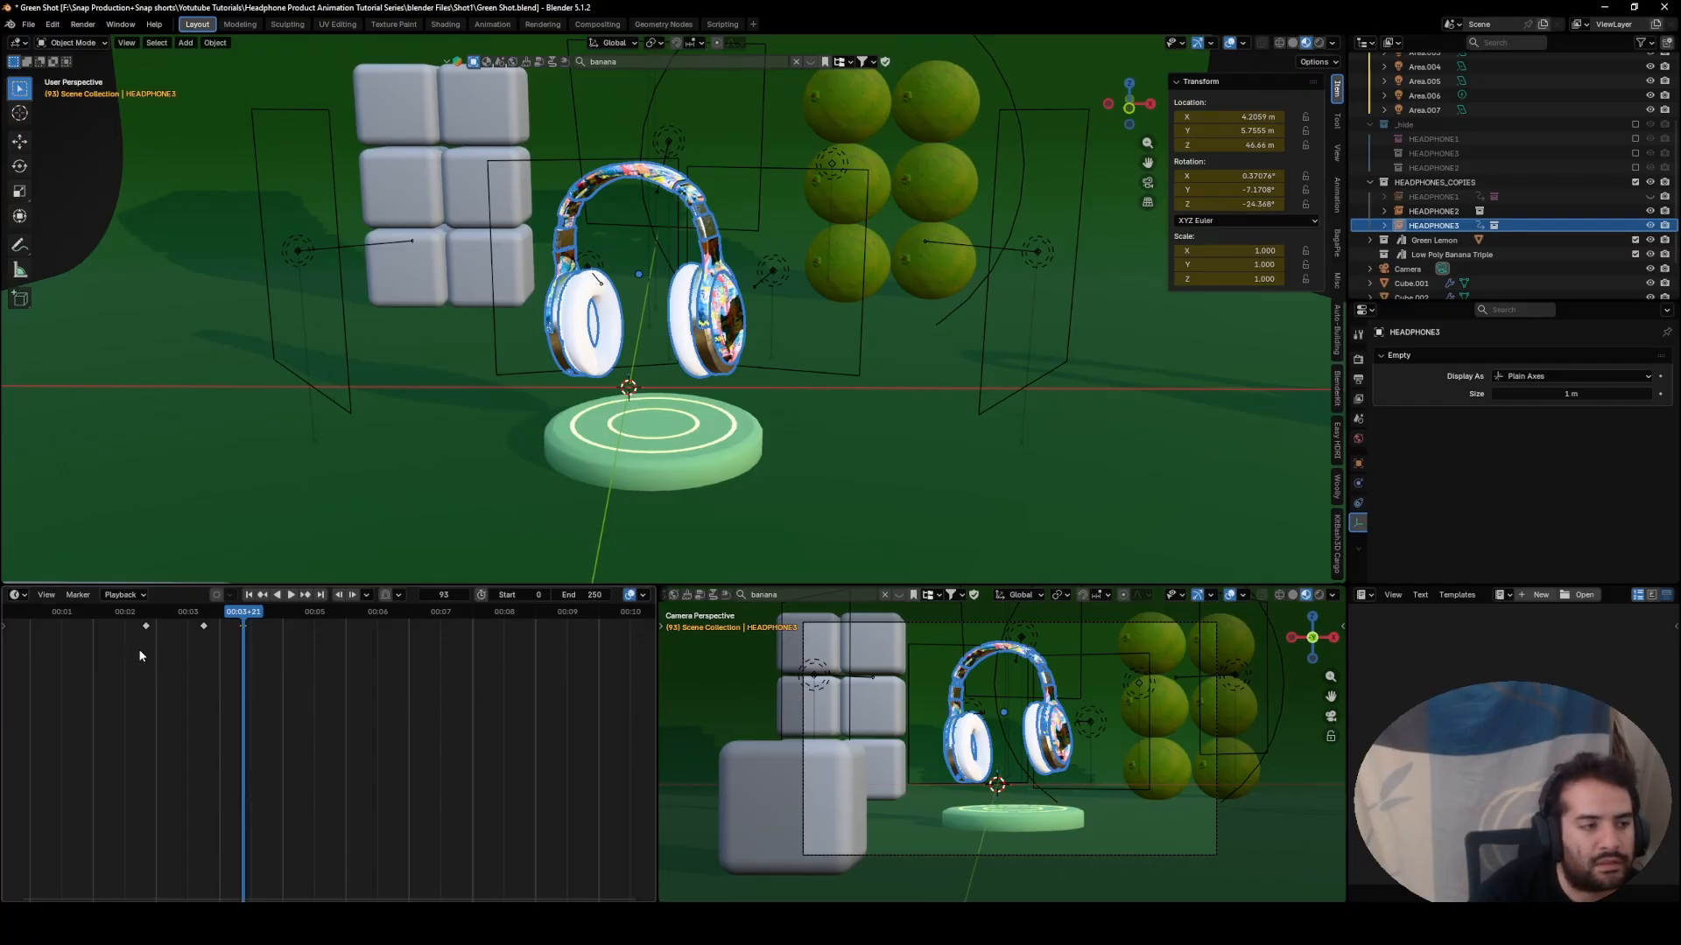
# - Set the interpolation mode of HEADPHONE3's keyframes to Linear
pyautogui.moveTo(119, 654); pyautogui.dragTo(265, 618)
pyautogui.rightClick(264, 618)
pyautogui.moveTo(264, 618)
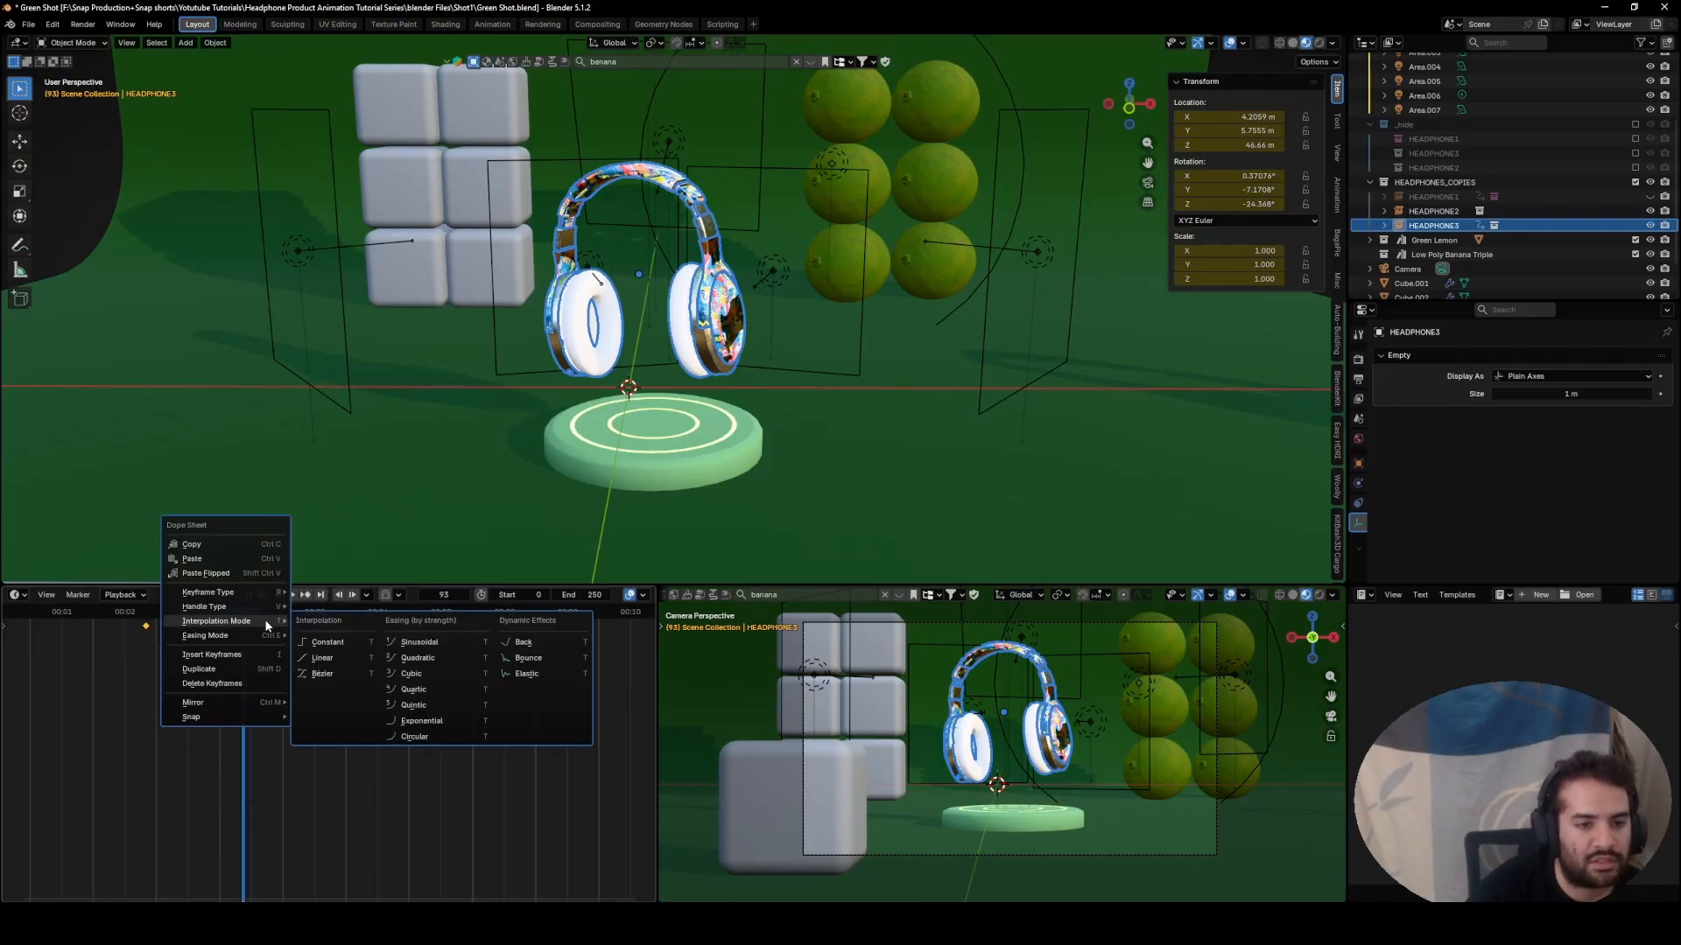
pyautogui.click(327, 663)
# - Keyframe HEADPHONE2 at about X 243.8 m, Y 2.5 m, Z 40.1 m, and shift that keyframe to shortly after 00:04
pyautogui.scroll(-4, 981, 384)
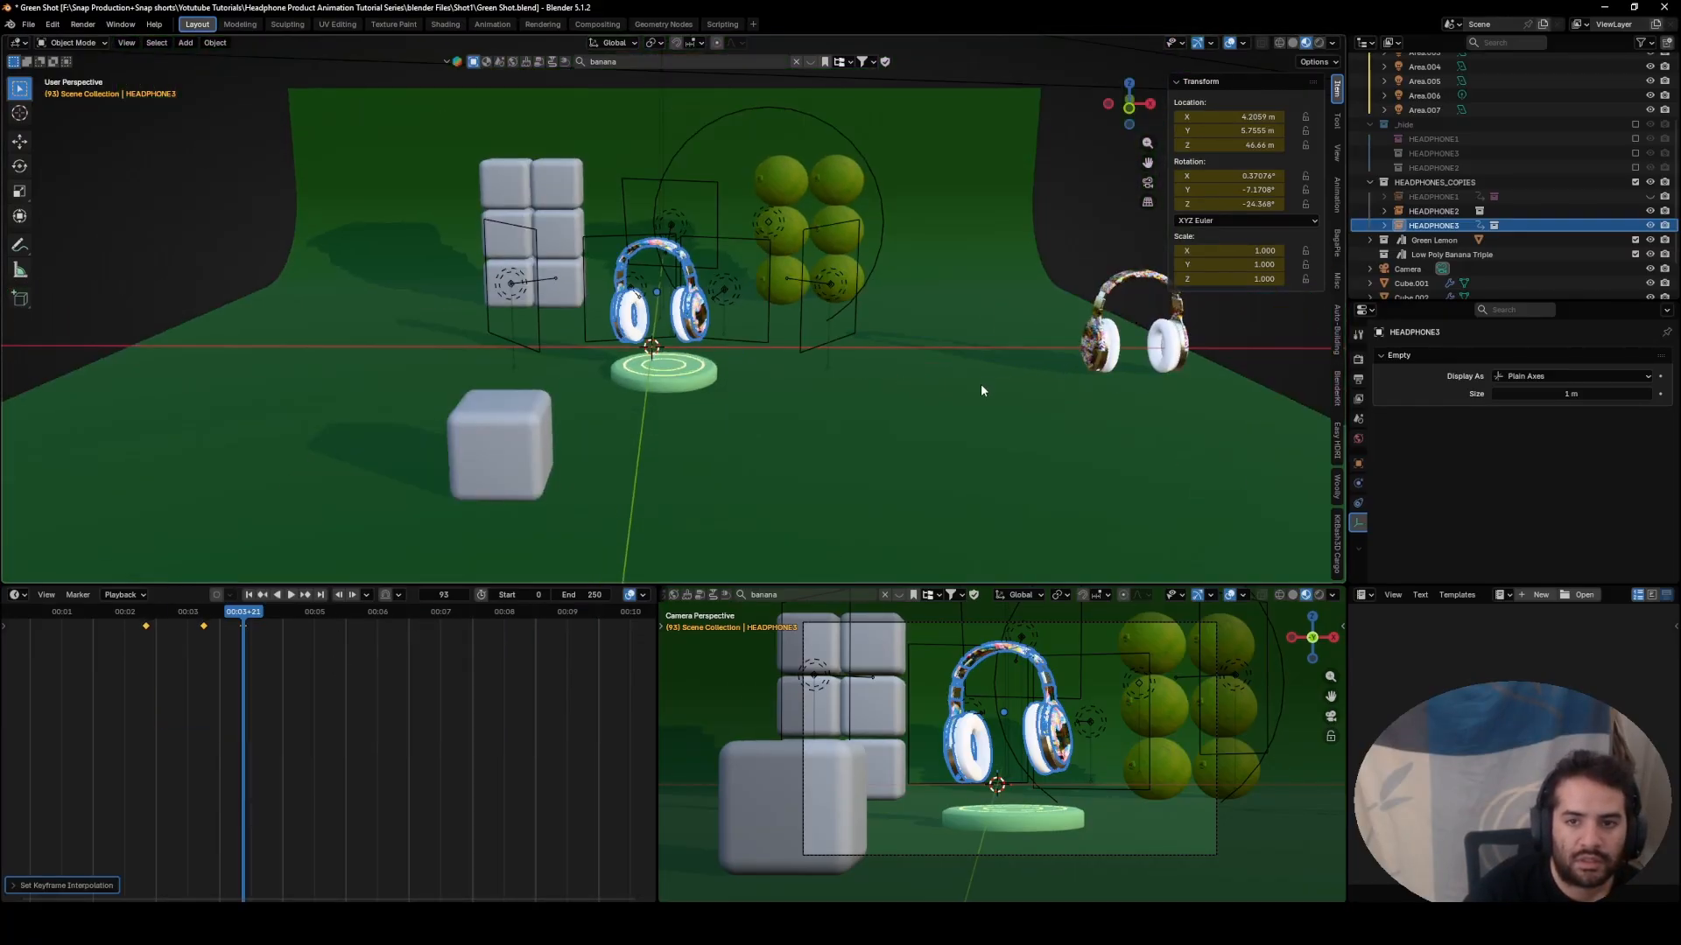
pyautogui.click(975, 342)
pyautogui.scroll(3, 974, 342)
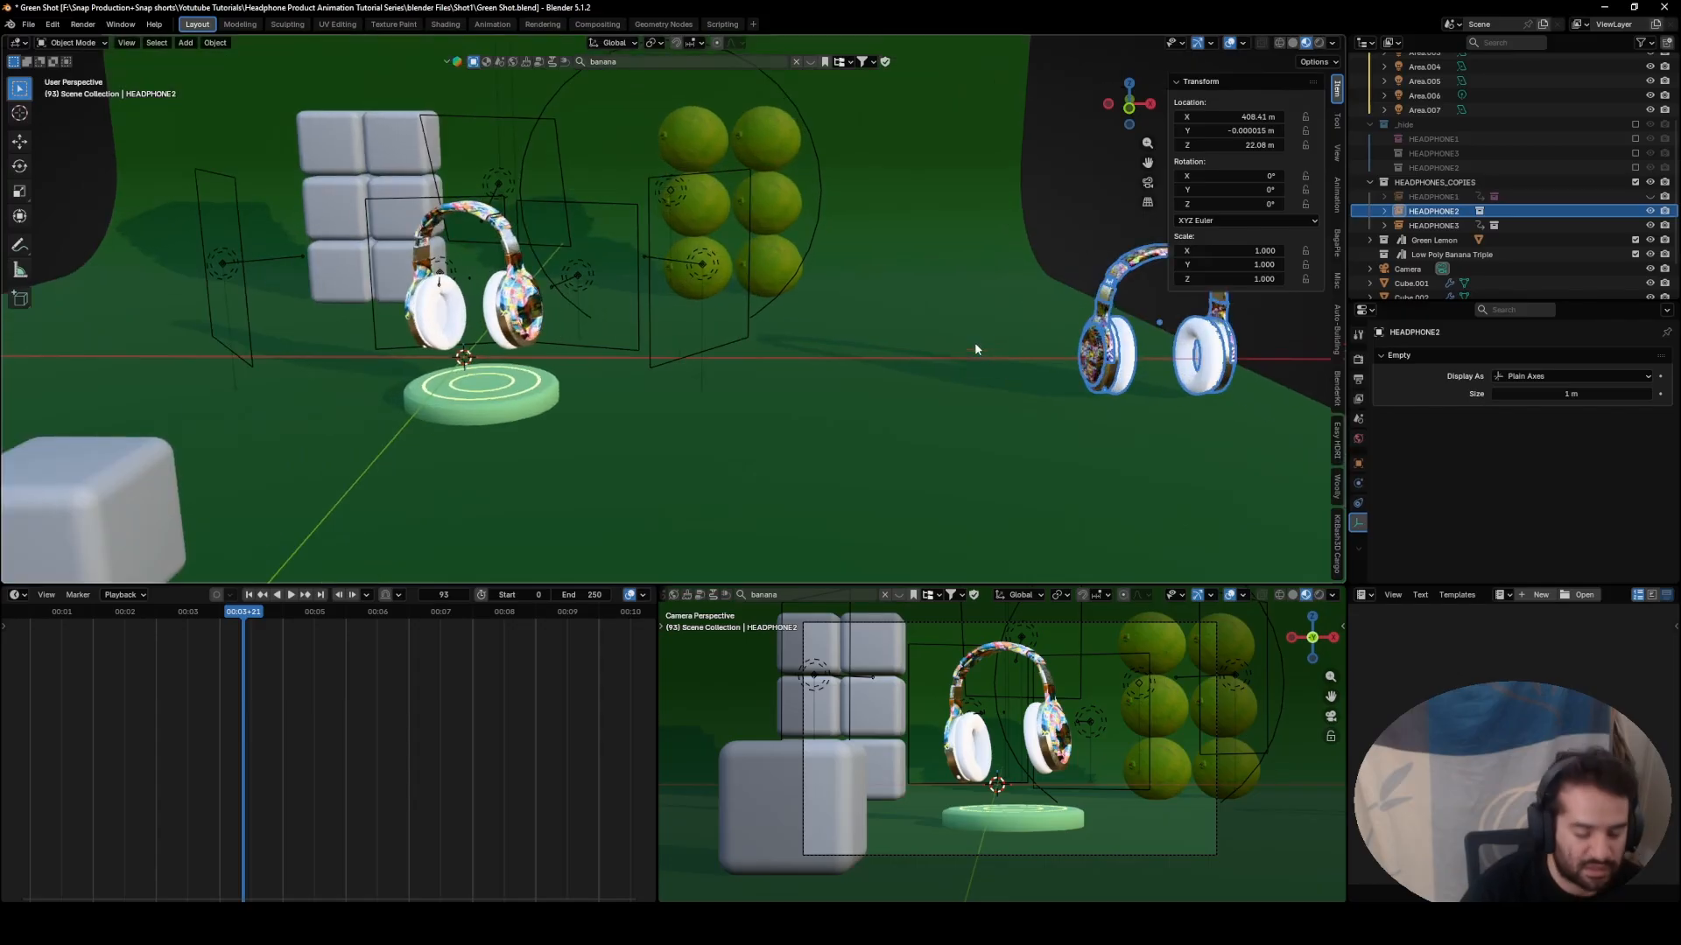
pyautogui.press('g')
pyautogui.click(692, 317)
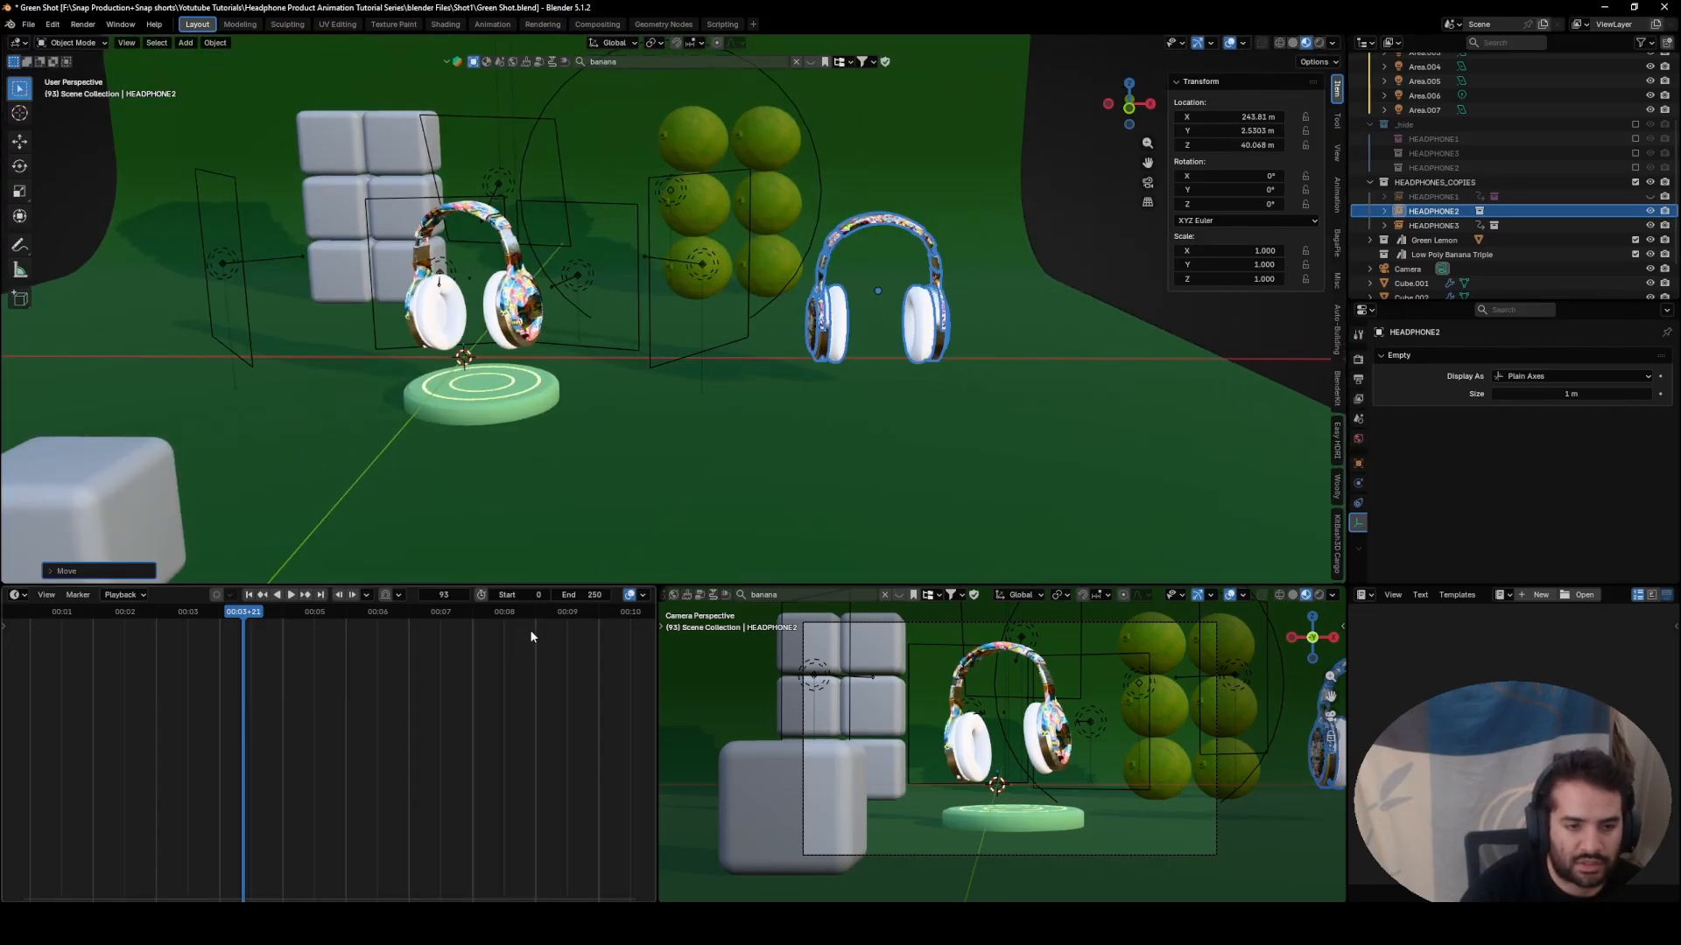
pyautogui.press('i')
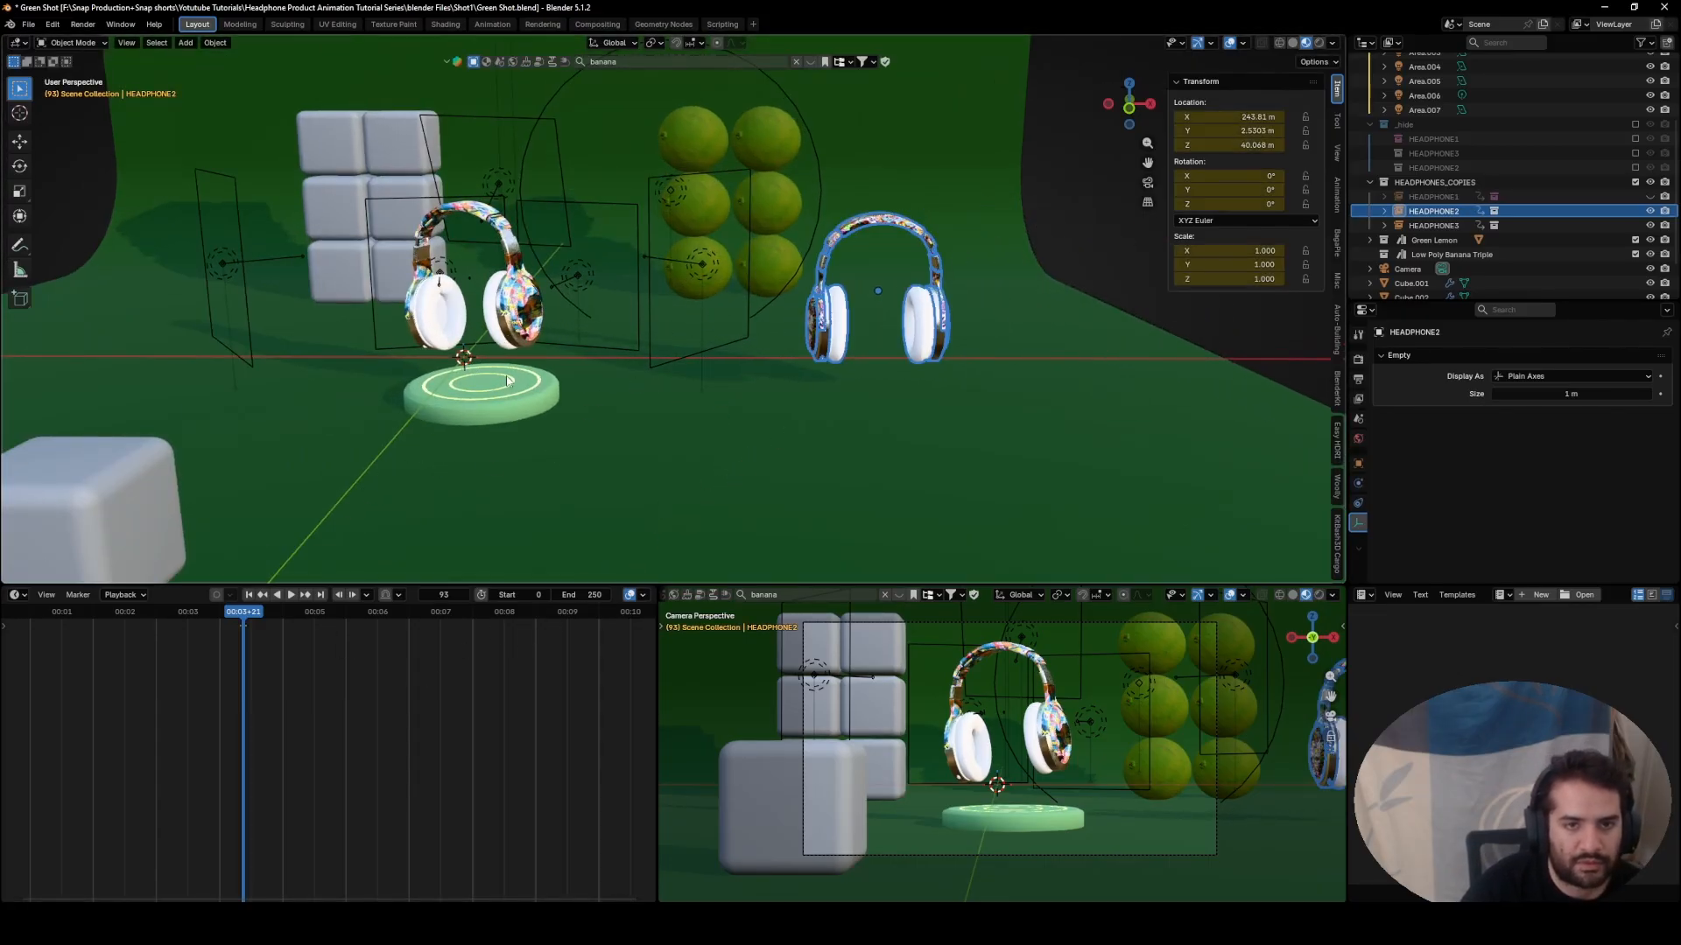
pyautogui.moveTo(245, 628); pyautogui.dragTo(269, 626)
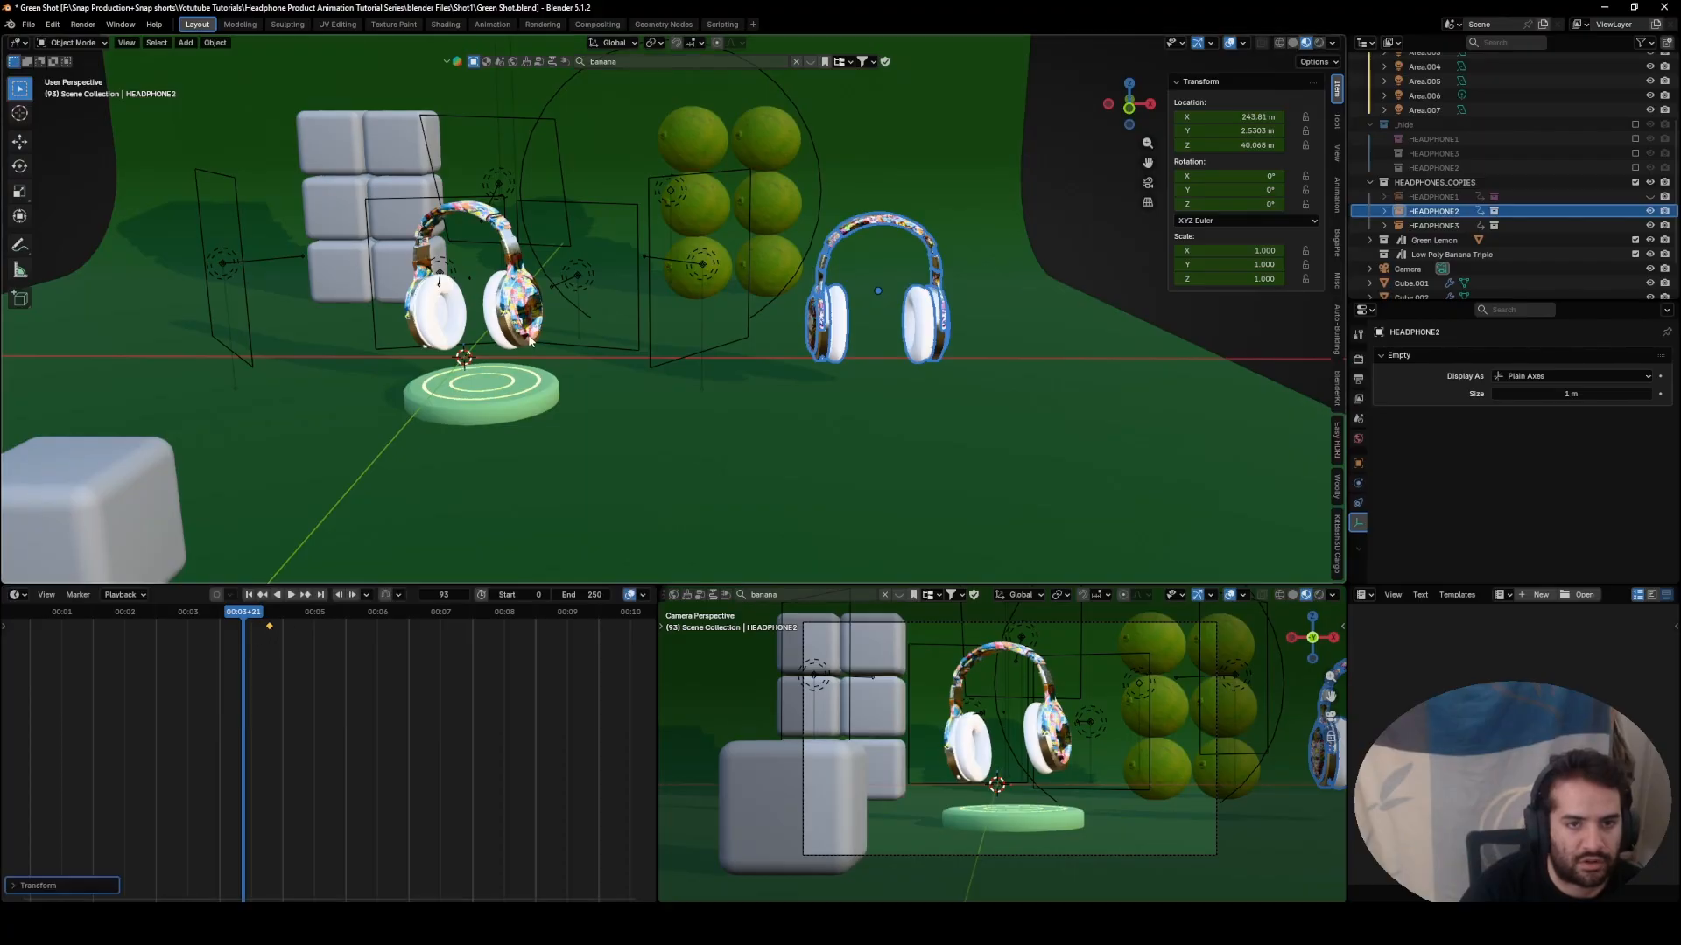
# - Copy HEADPHONE3's keyframe at frame 93 and paste it onto HEADPHONE2 at the same frame
pyautogui.click(530, 342)
pyautogui.scroll(2, 255, 671)
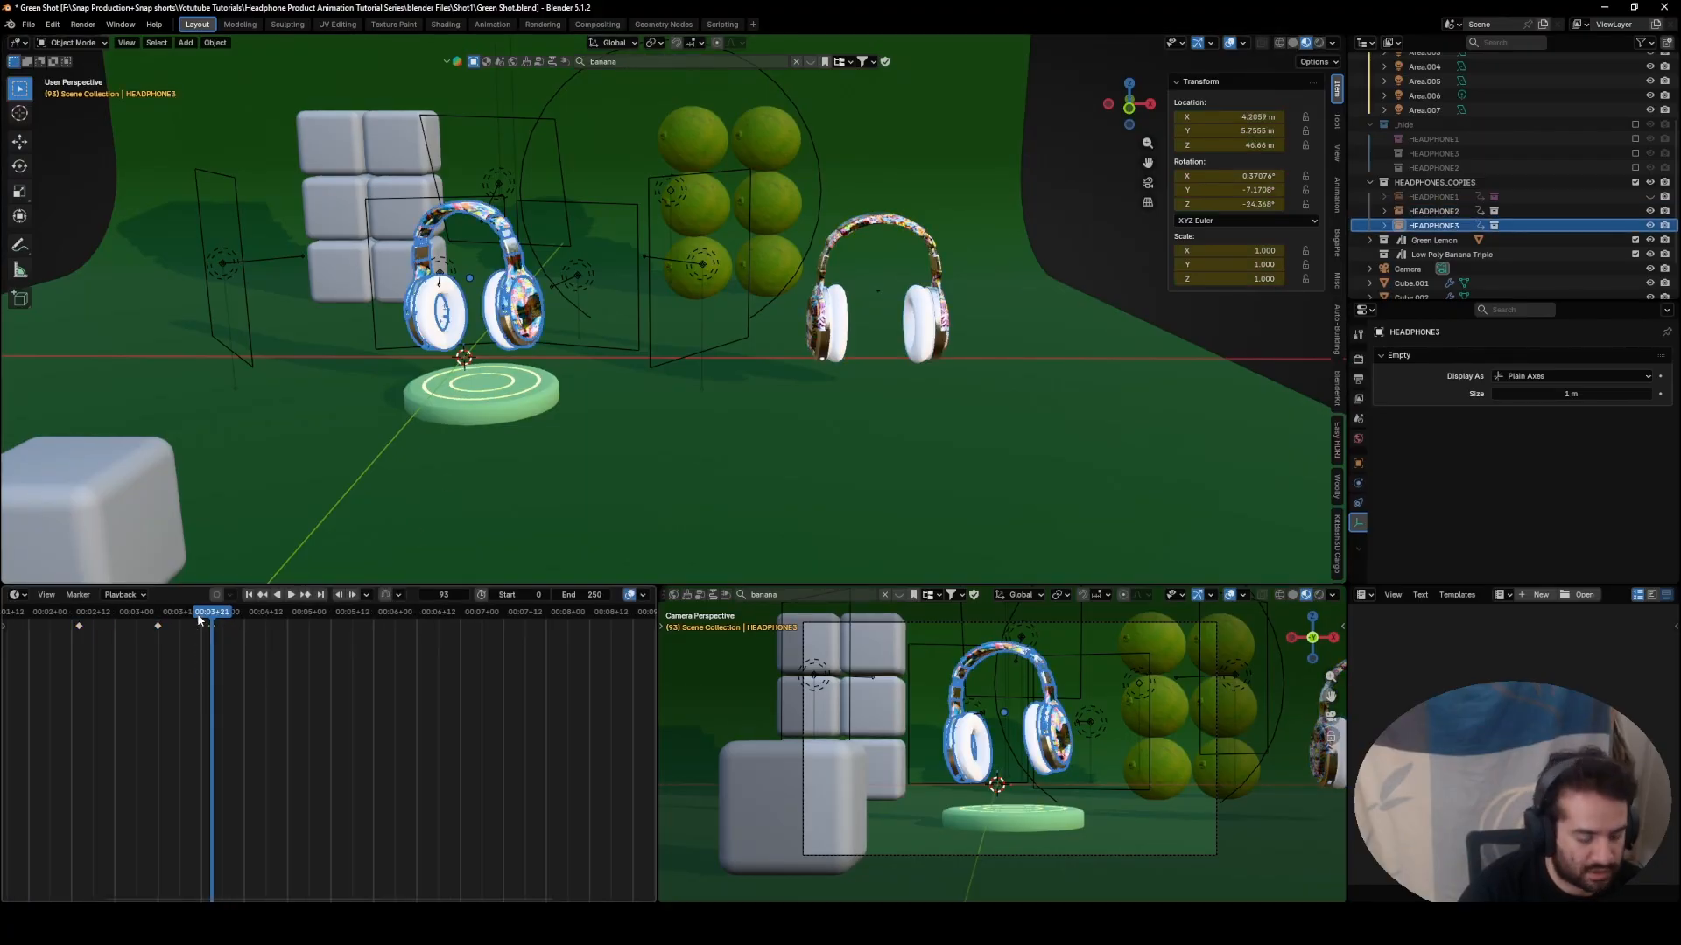
pyautogui.click(874, 302)
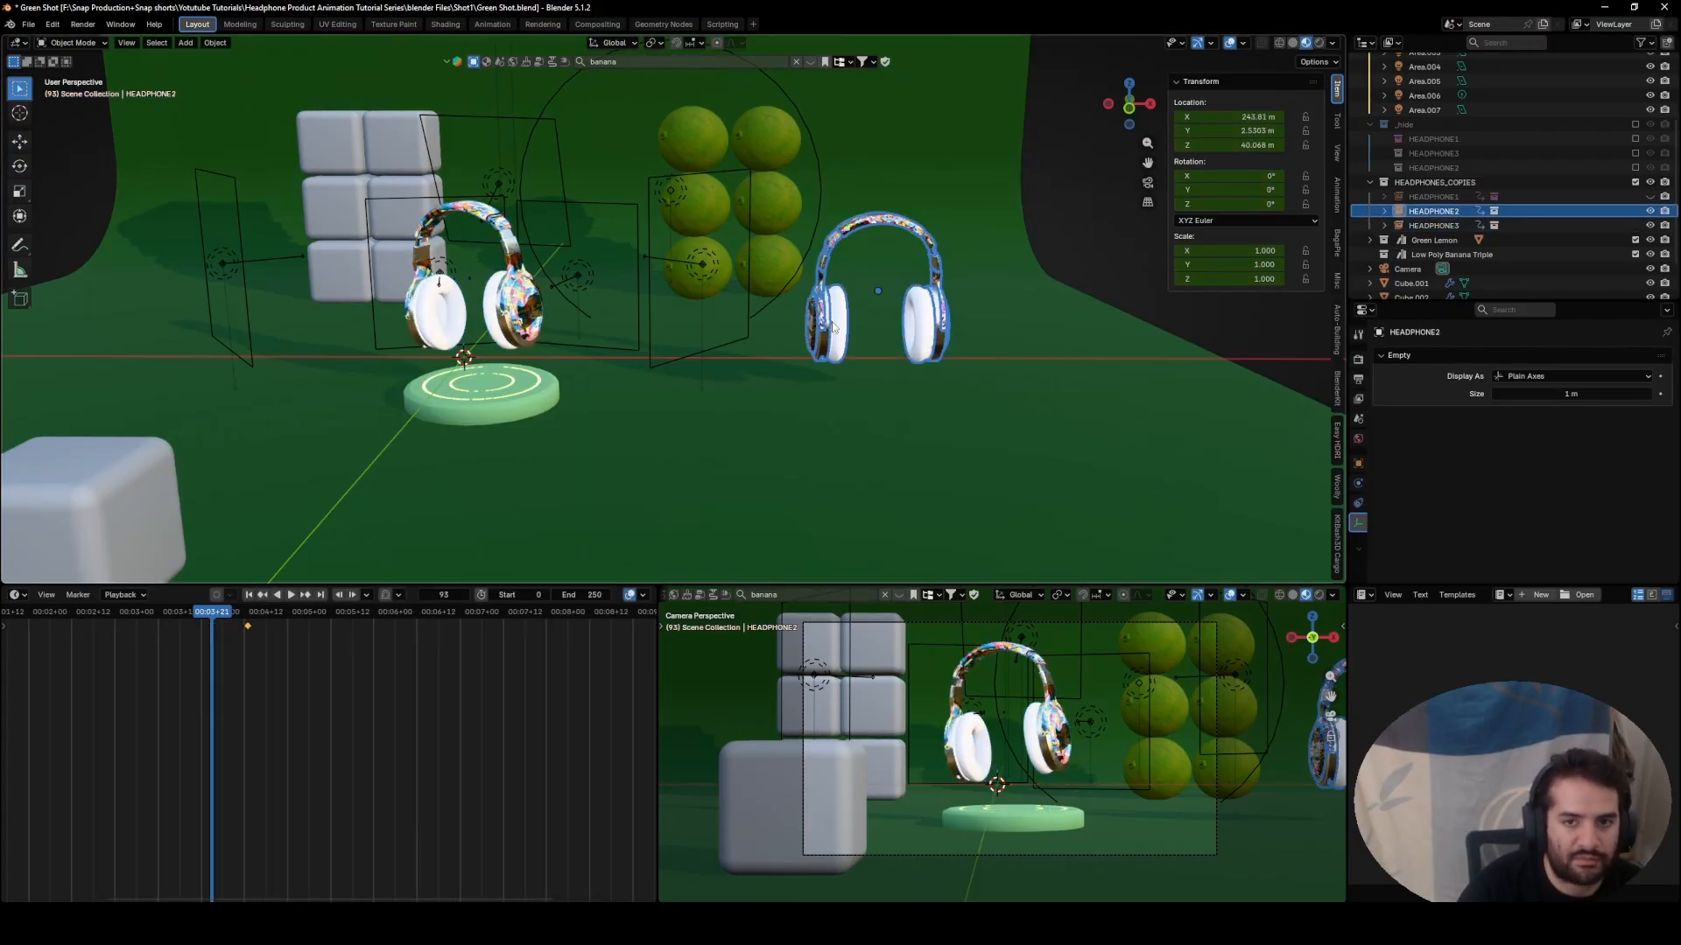
pyautogui.hotkey('ctrl', 'v')
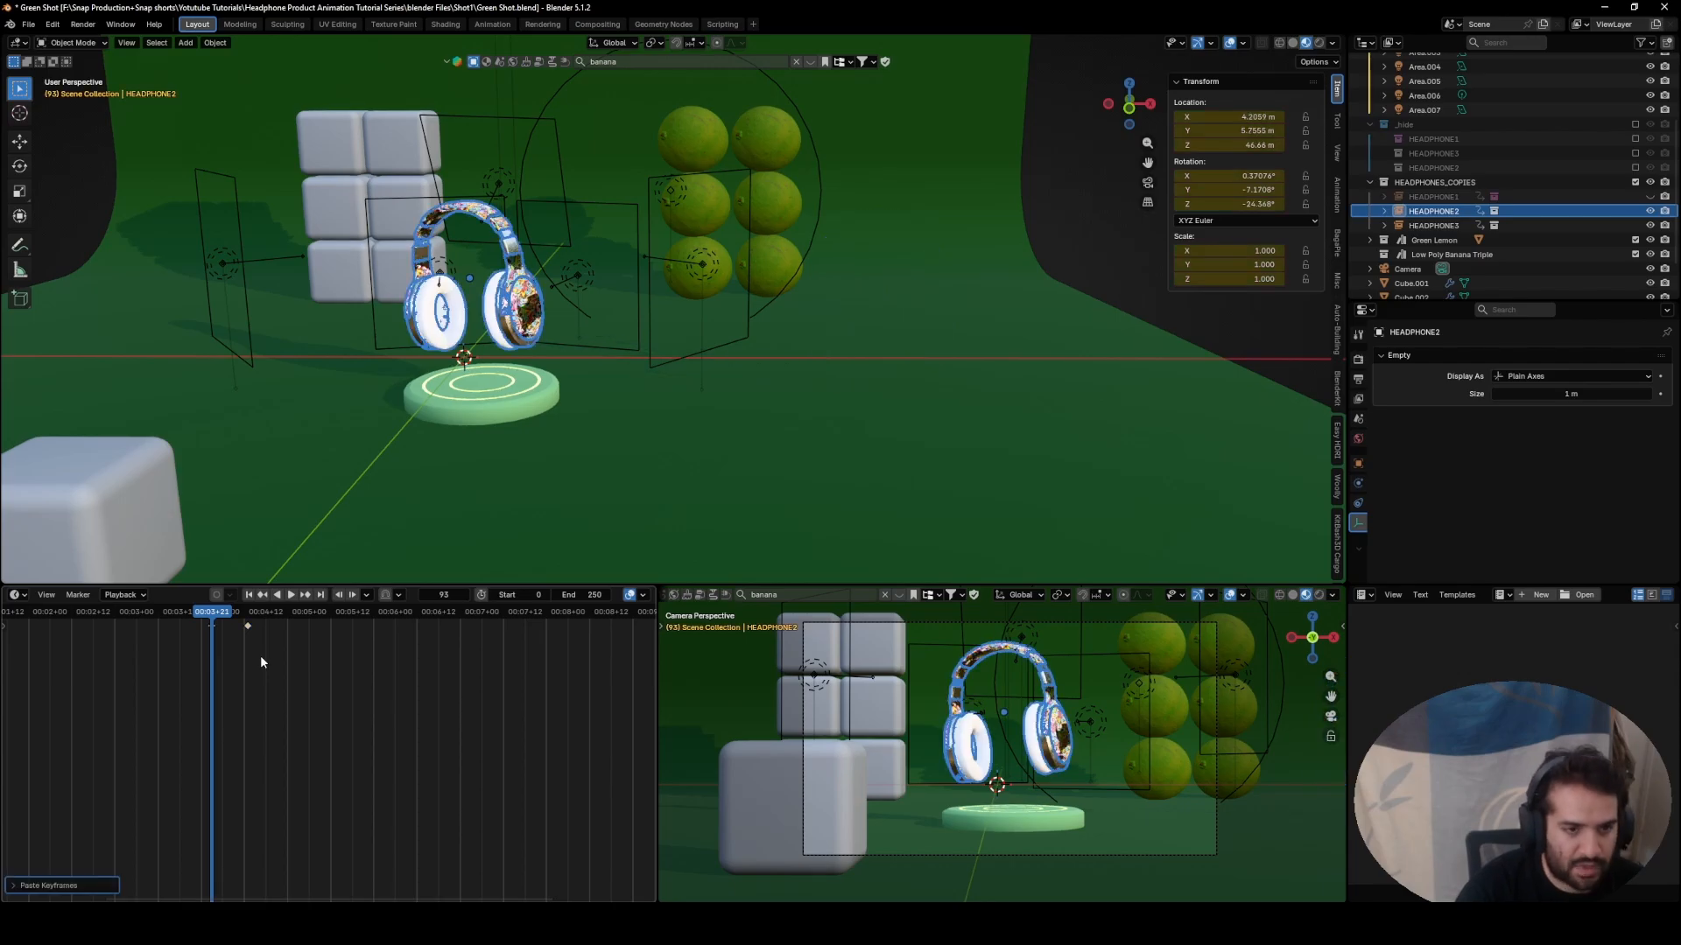
# - Delete HEADPHONE2's extra keyframe shortly after 00:04, and hide HEADPHONE2 in the viewport
pyautogui.moveTo(473, 368); pyautogui.dragTo(625, 368, button='middle')
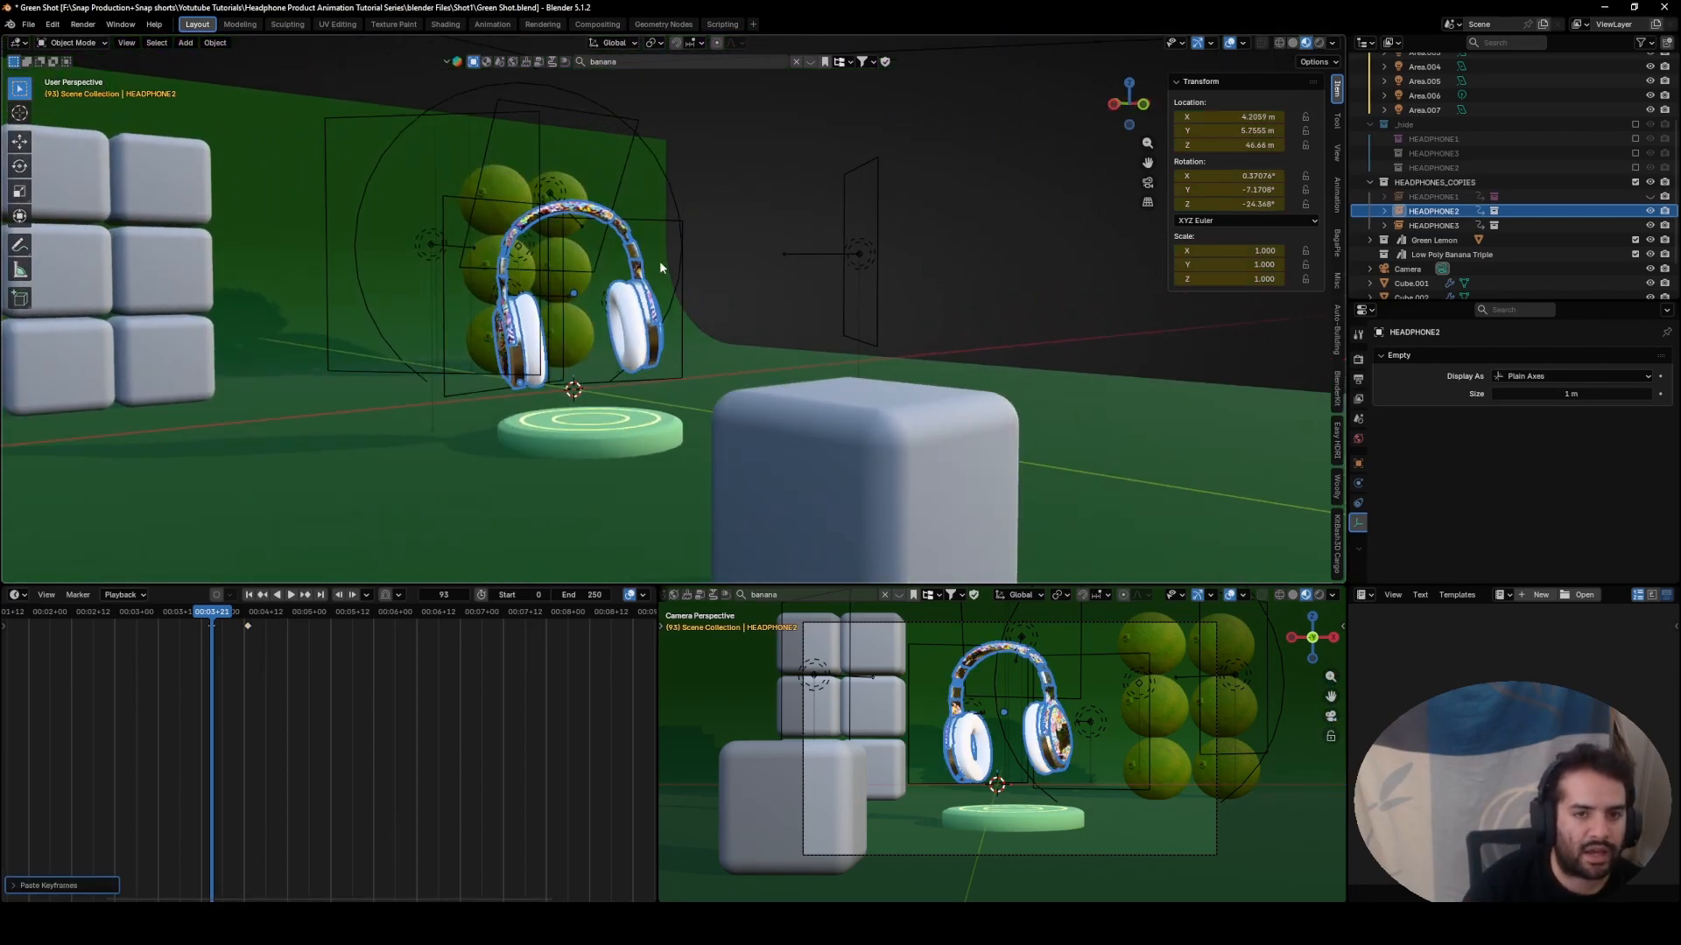
pyautogui.moveTo(628, 292); pyautogui.dragTo(595, 317, button='middle')
pyautogui.scroll(4, 595, 317)
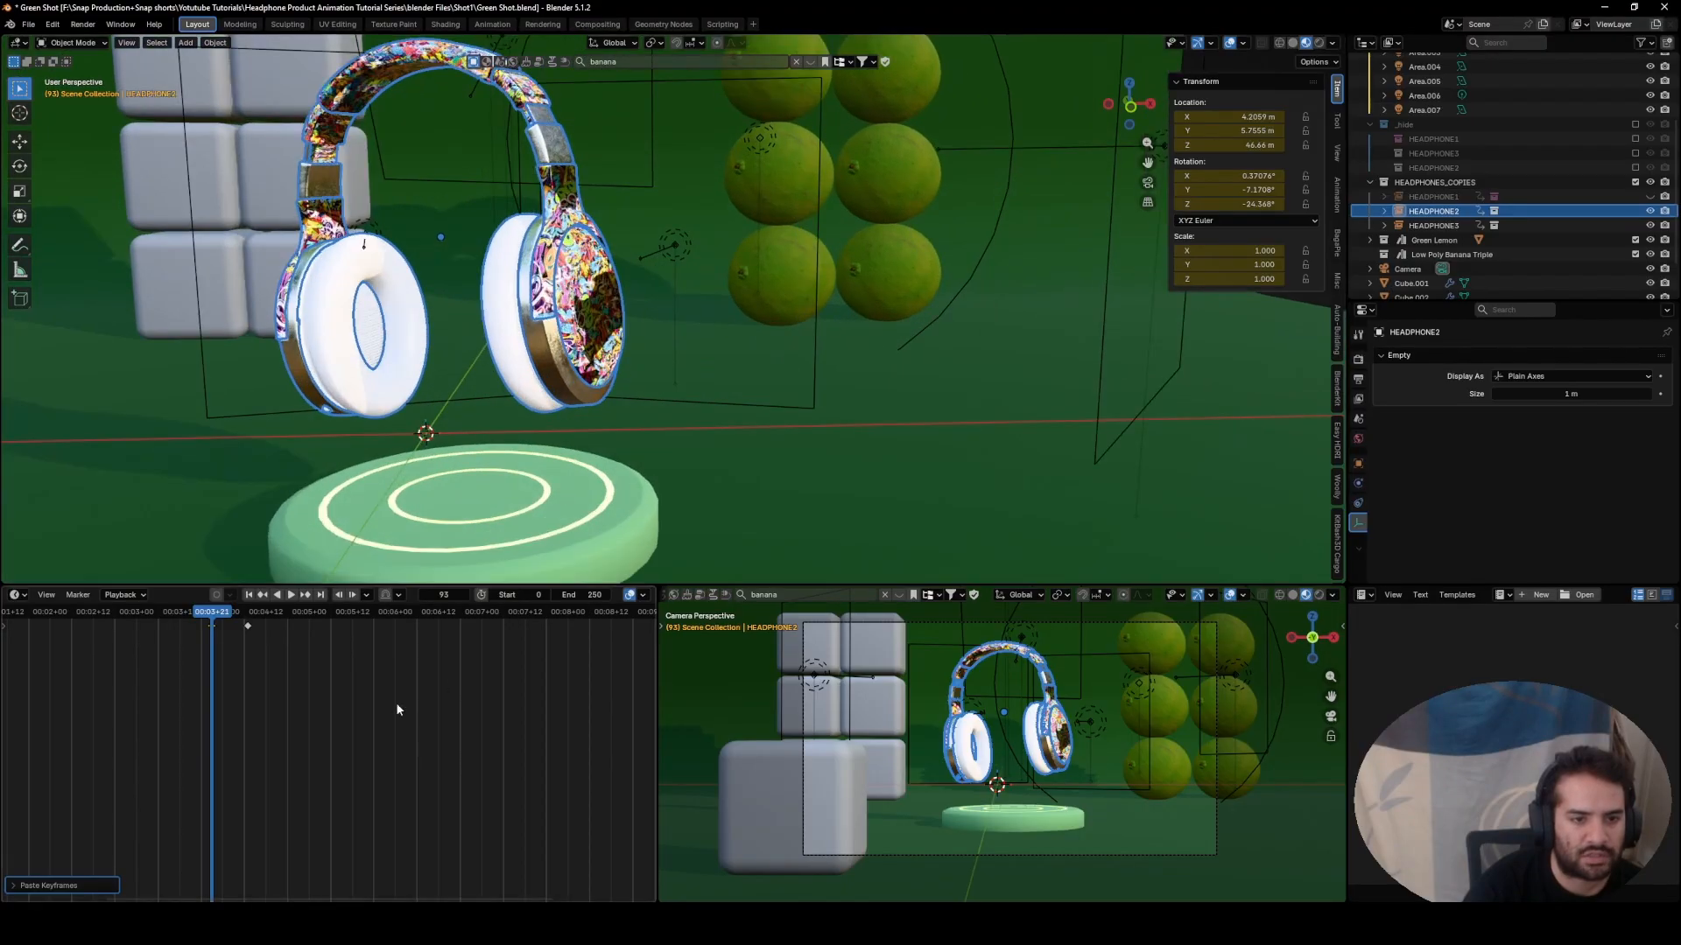
pyautogui.moveTo(317, 700); pyautogui.dragTo(226, 615)
pyautogui.press('x')
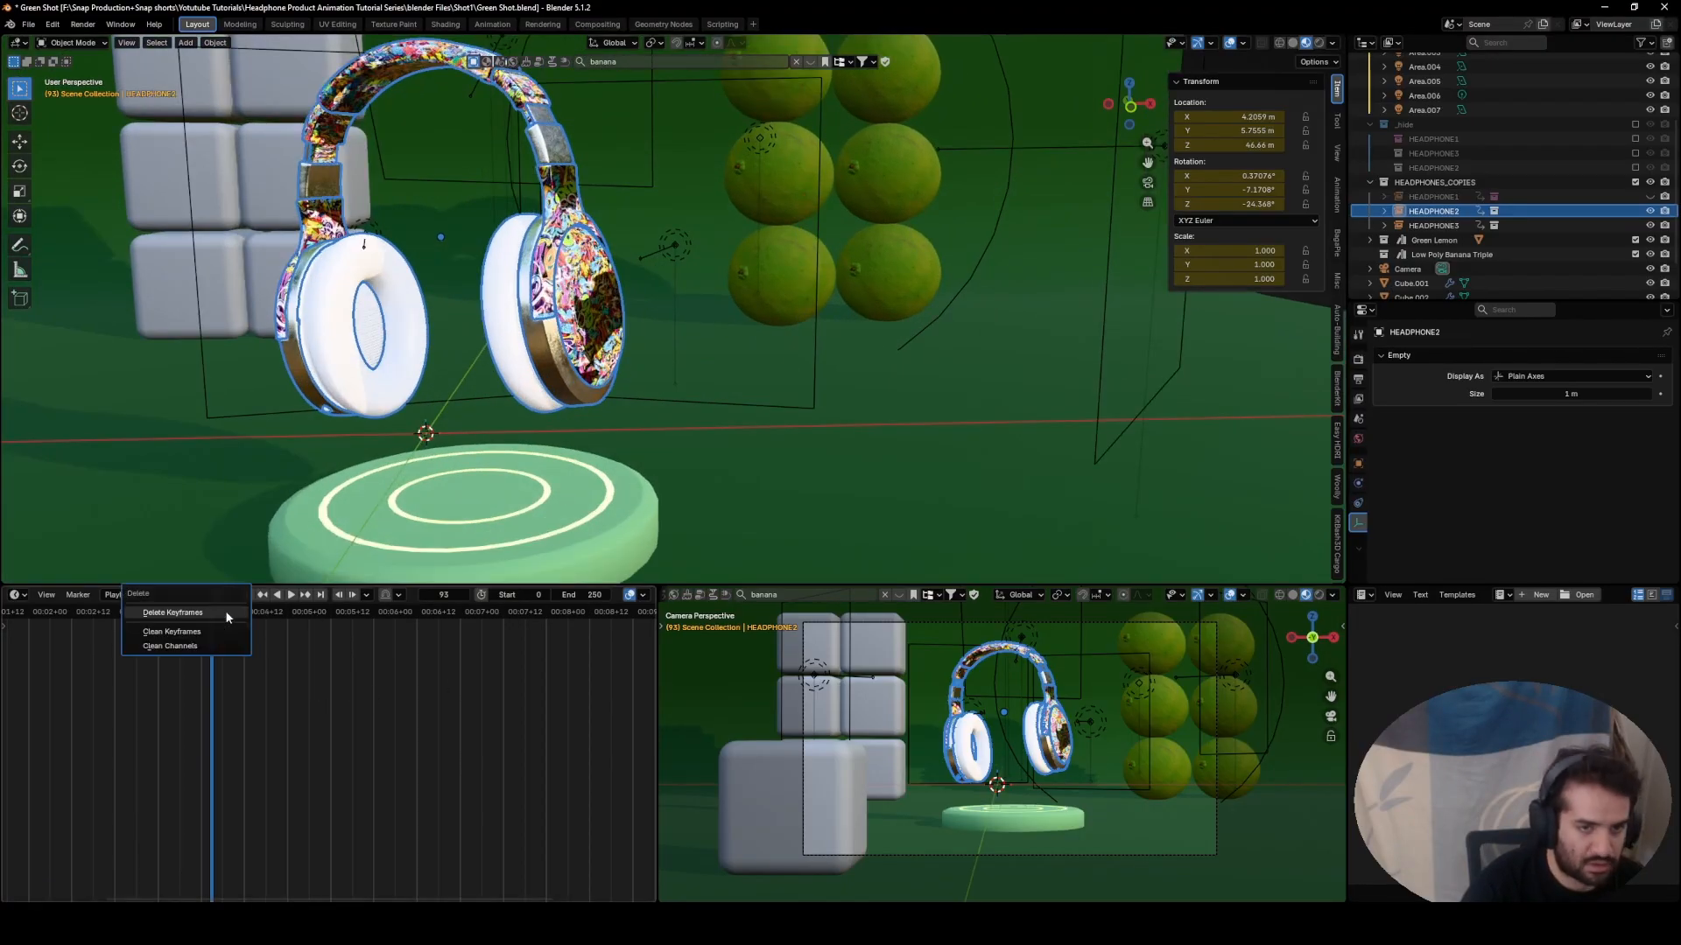
pyautogui.click(172, 612)
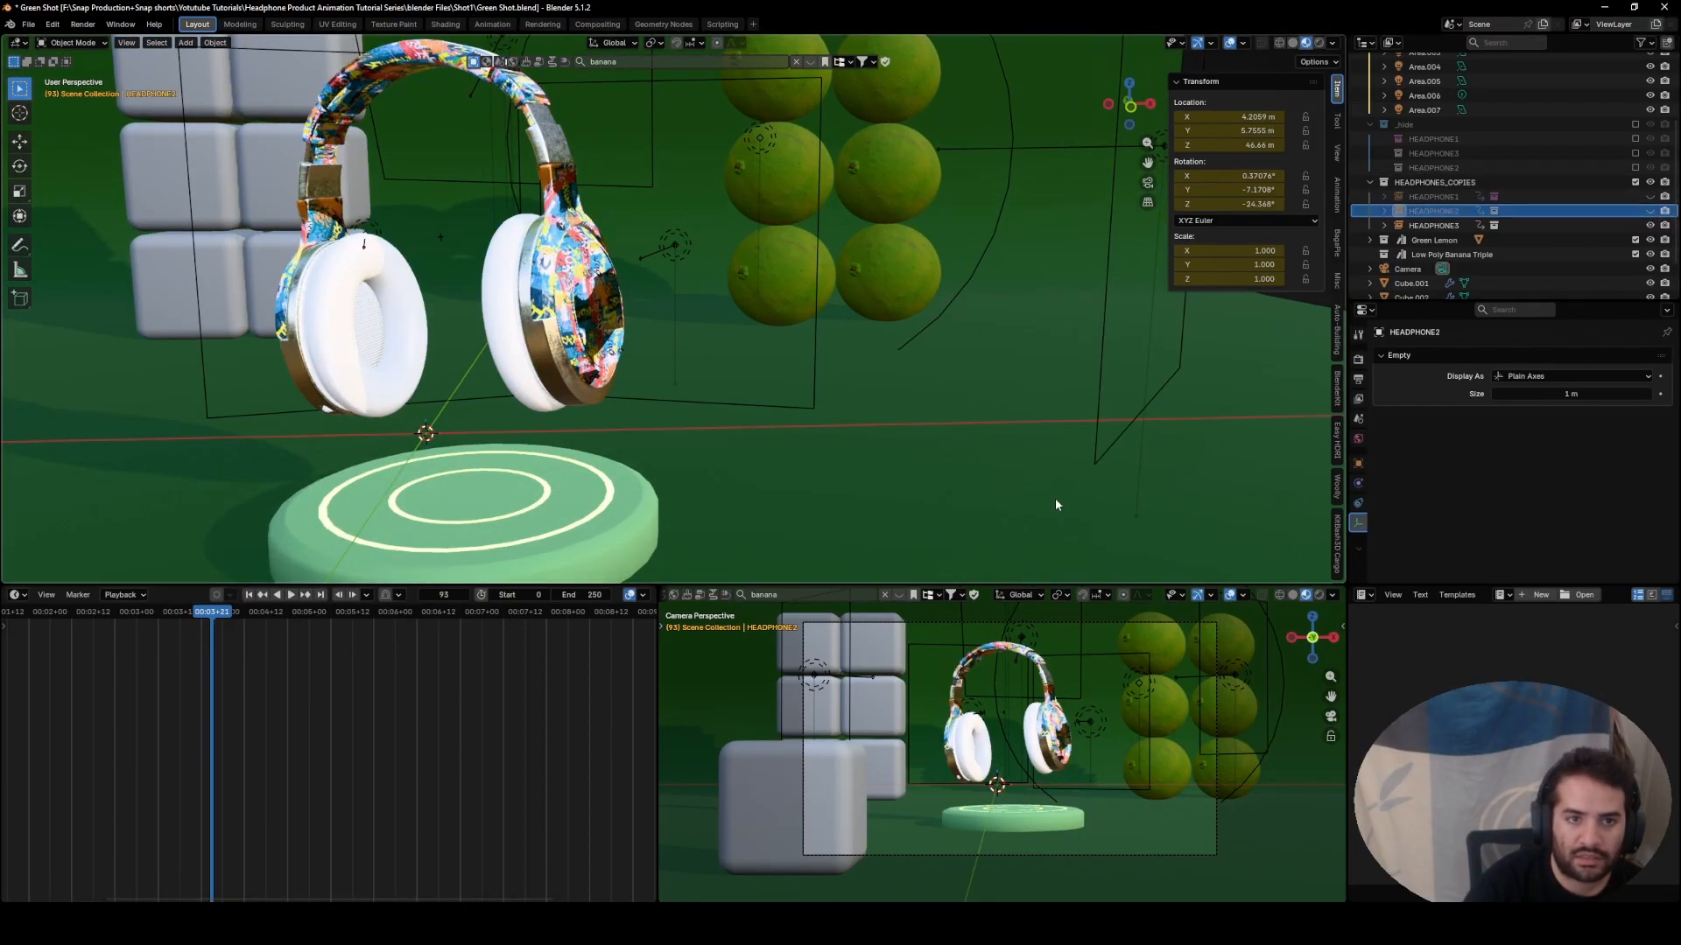
# - Review the animation around 00:04, and play HEADPHONE1's motion alone up to frame 76
pyautogui.press('space')
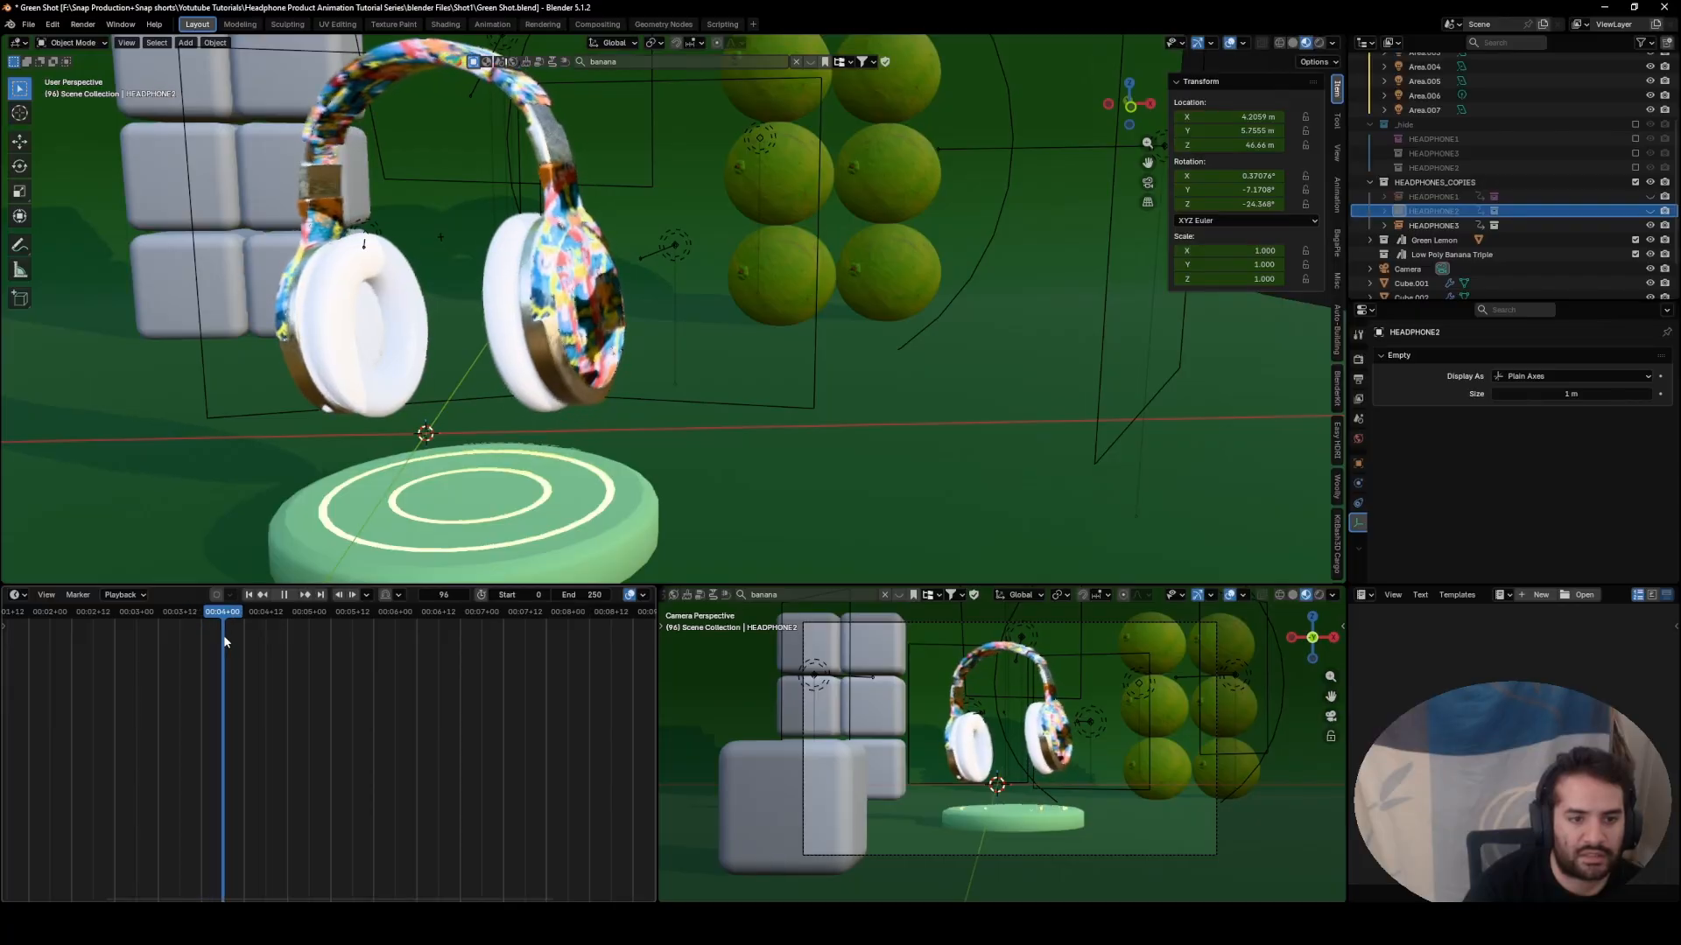
pyautogui.press('space')
pyautogui.scroll(-2, 355, 678)
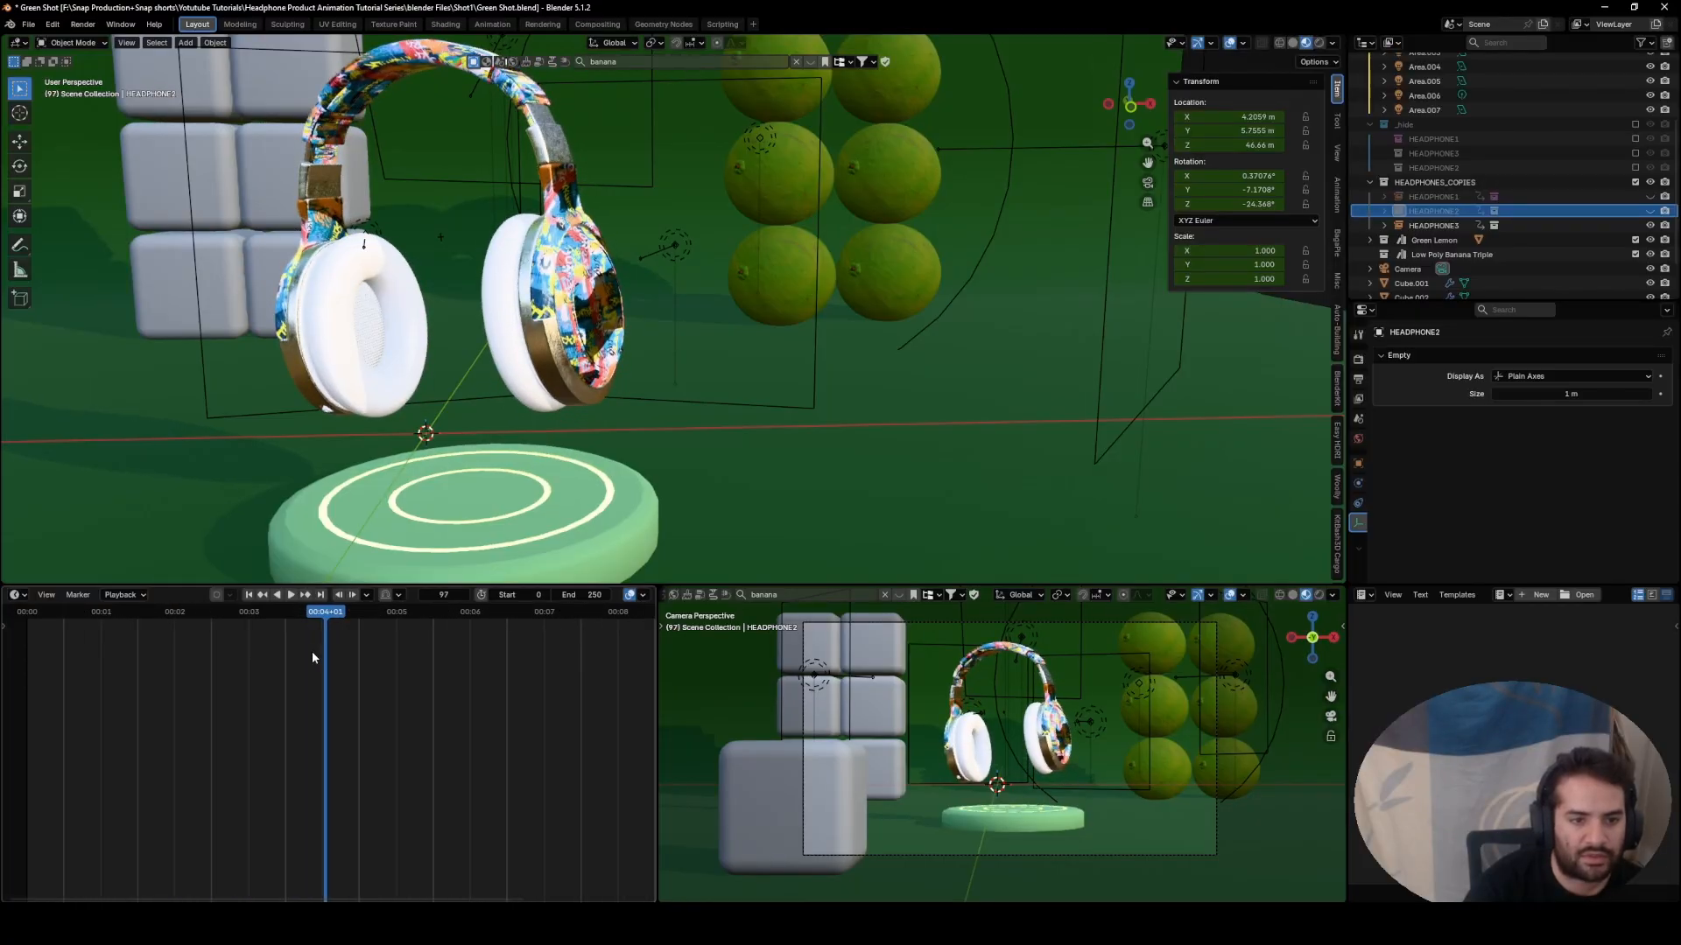
pyautogui.scroll(2, 312, 651)
pyautogui.press('space')
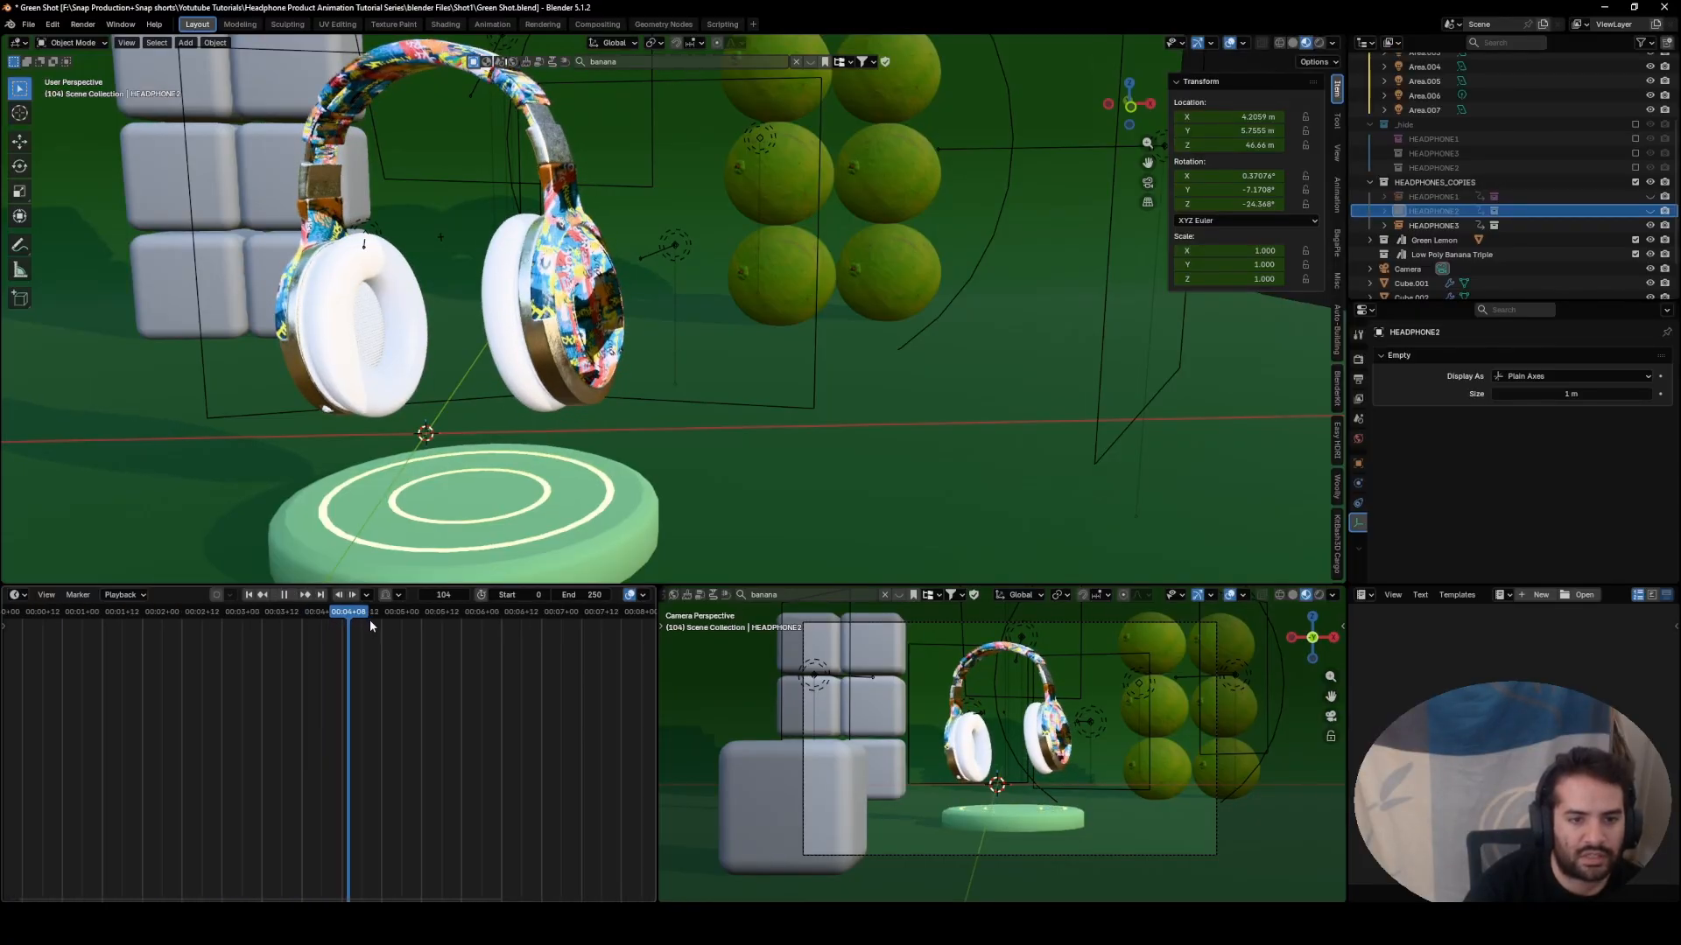
pyautogui.press('space')
pyautogui.scroll(-2, 426, 635)
pyautogui.click(445, 620)
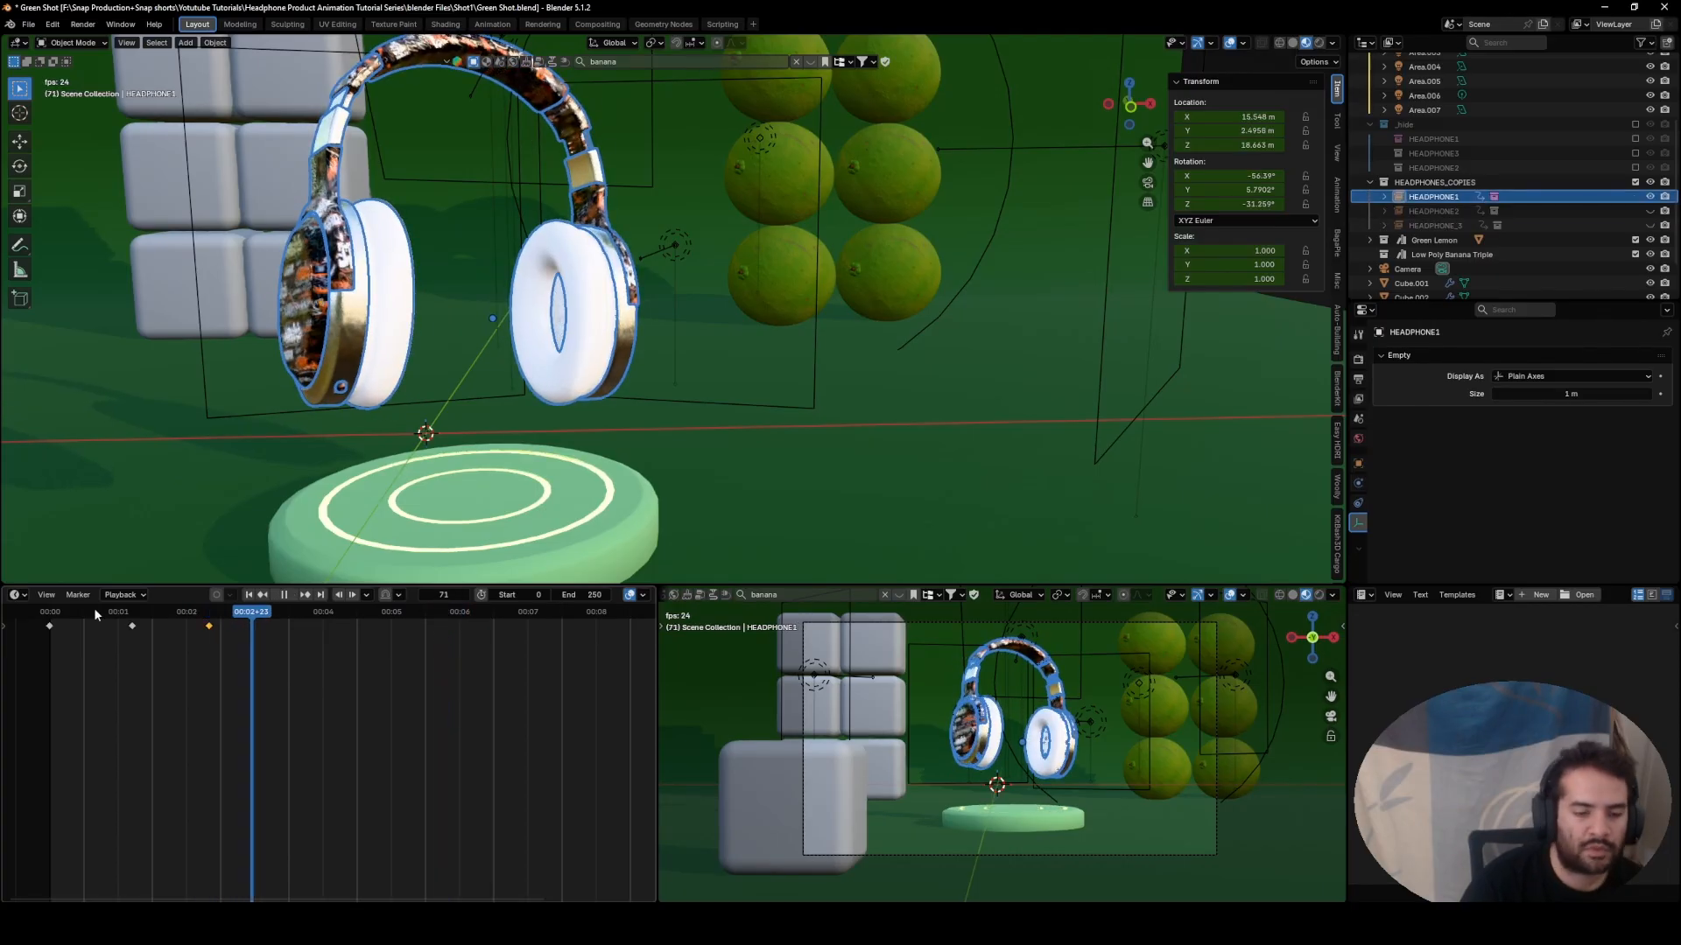
pyautogui.press('space')
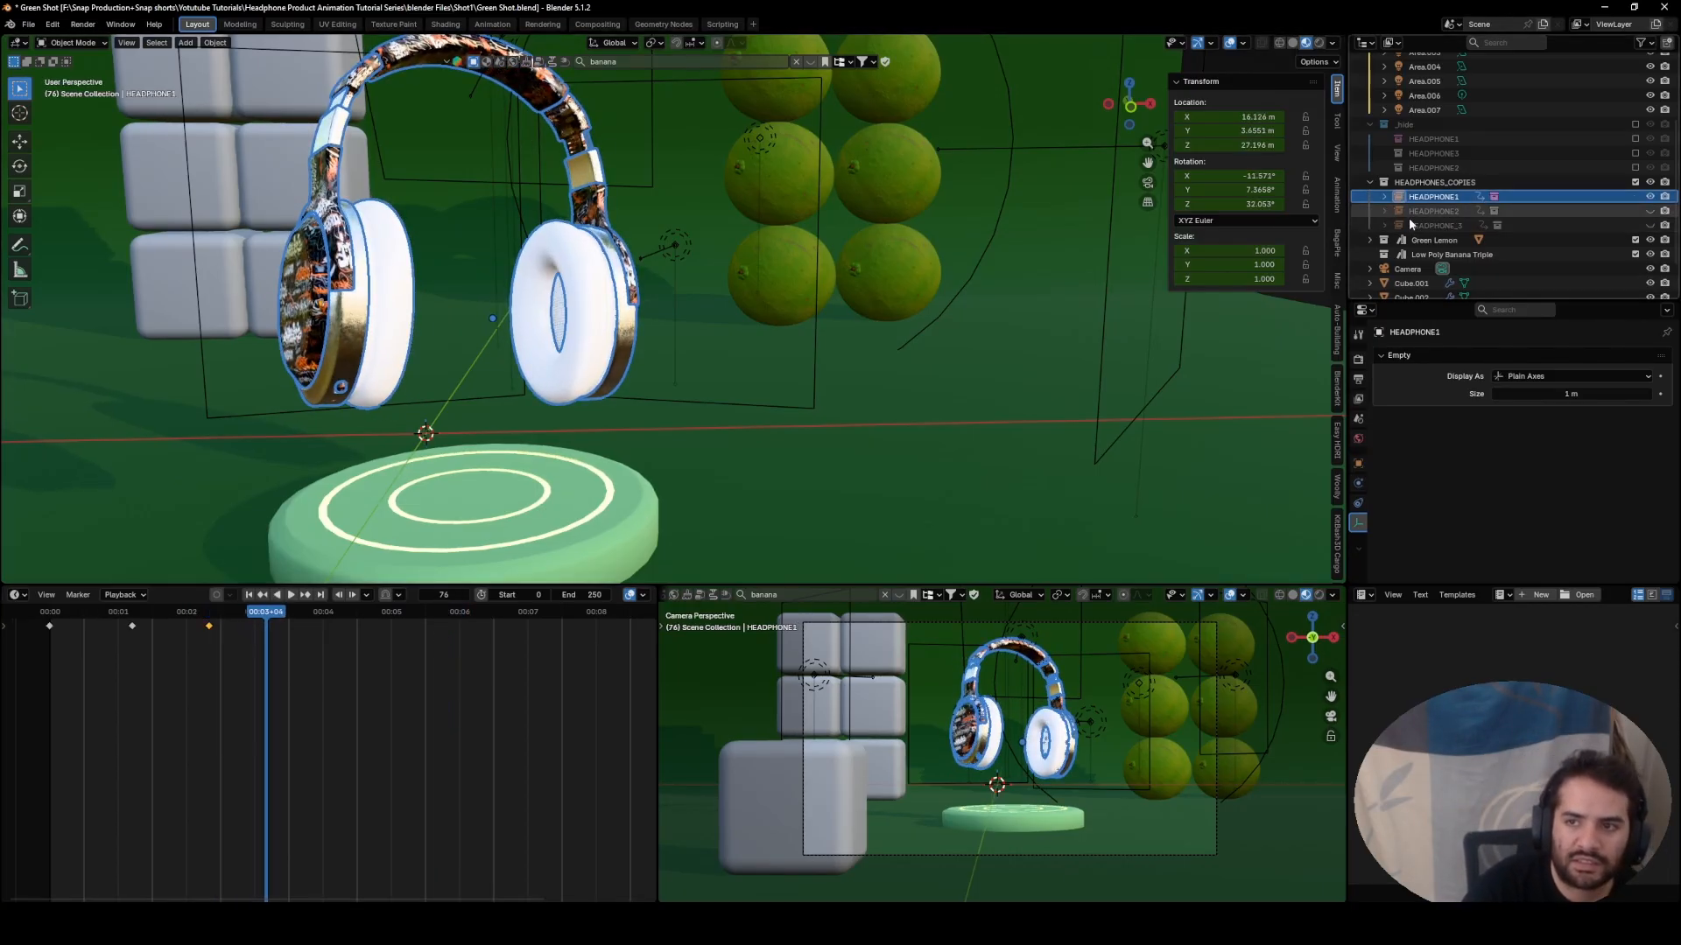
# - Show HEADPHONE_3 briefly, check it at its last keyframe at frame 141, and hide it again
pyautogui.click(1653, 227)
pyautogui.click(1443, 230)
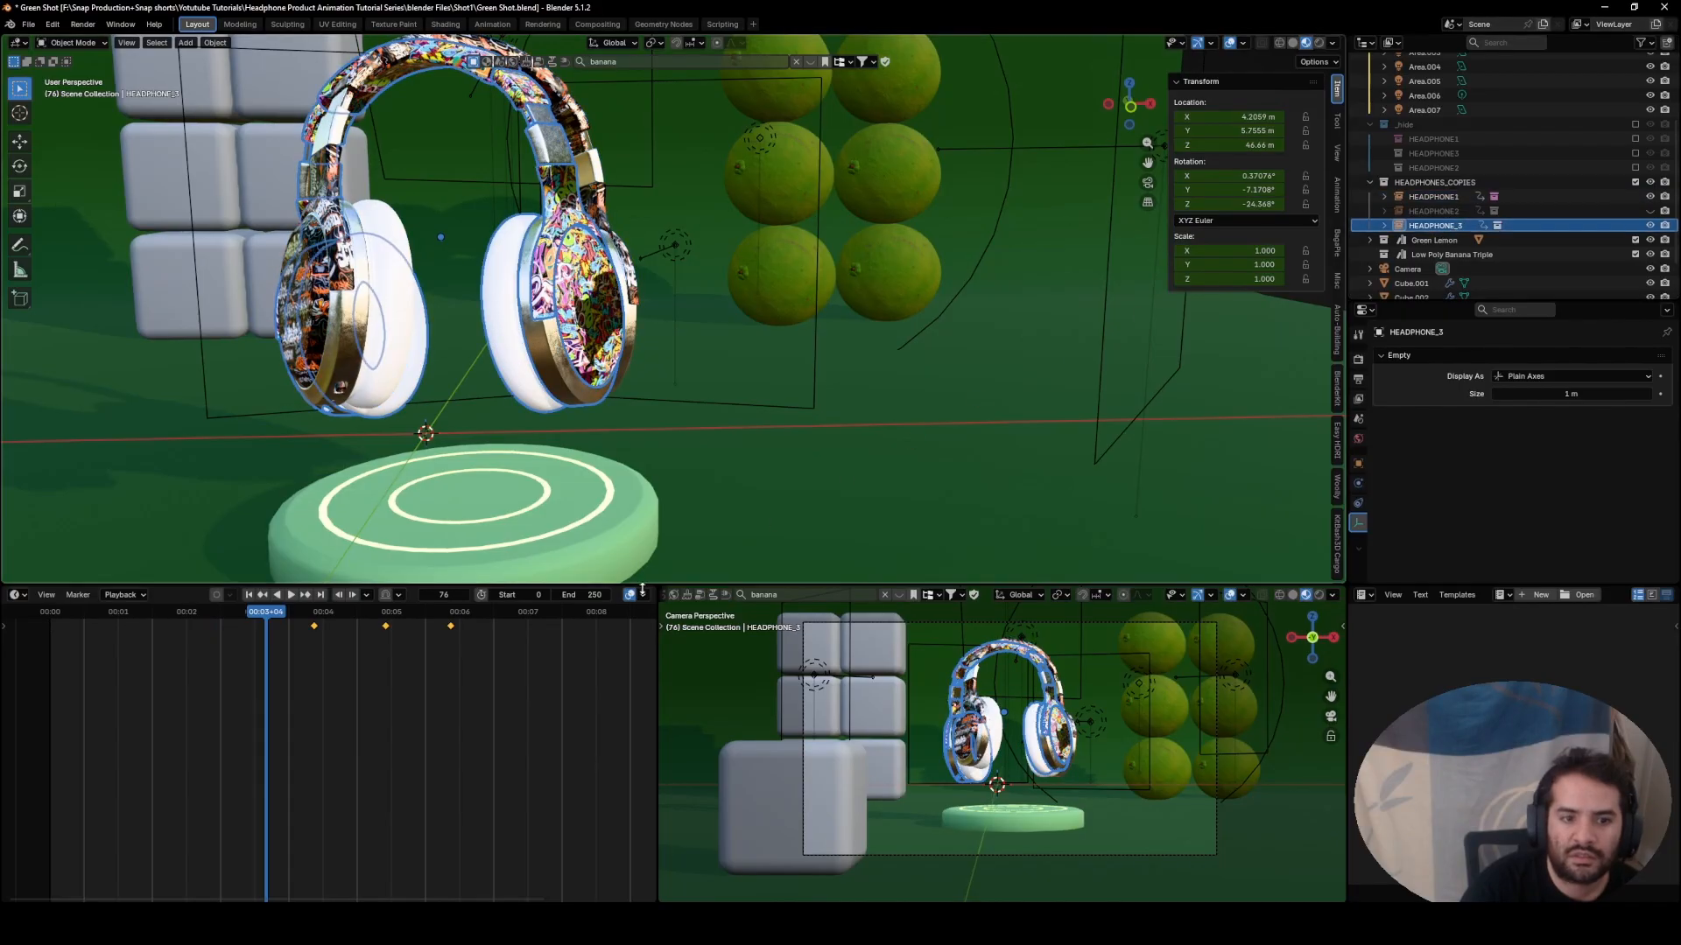
pyautogui.click(452, 617)
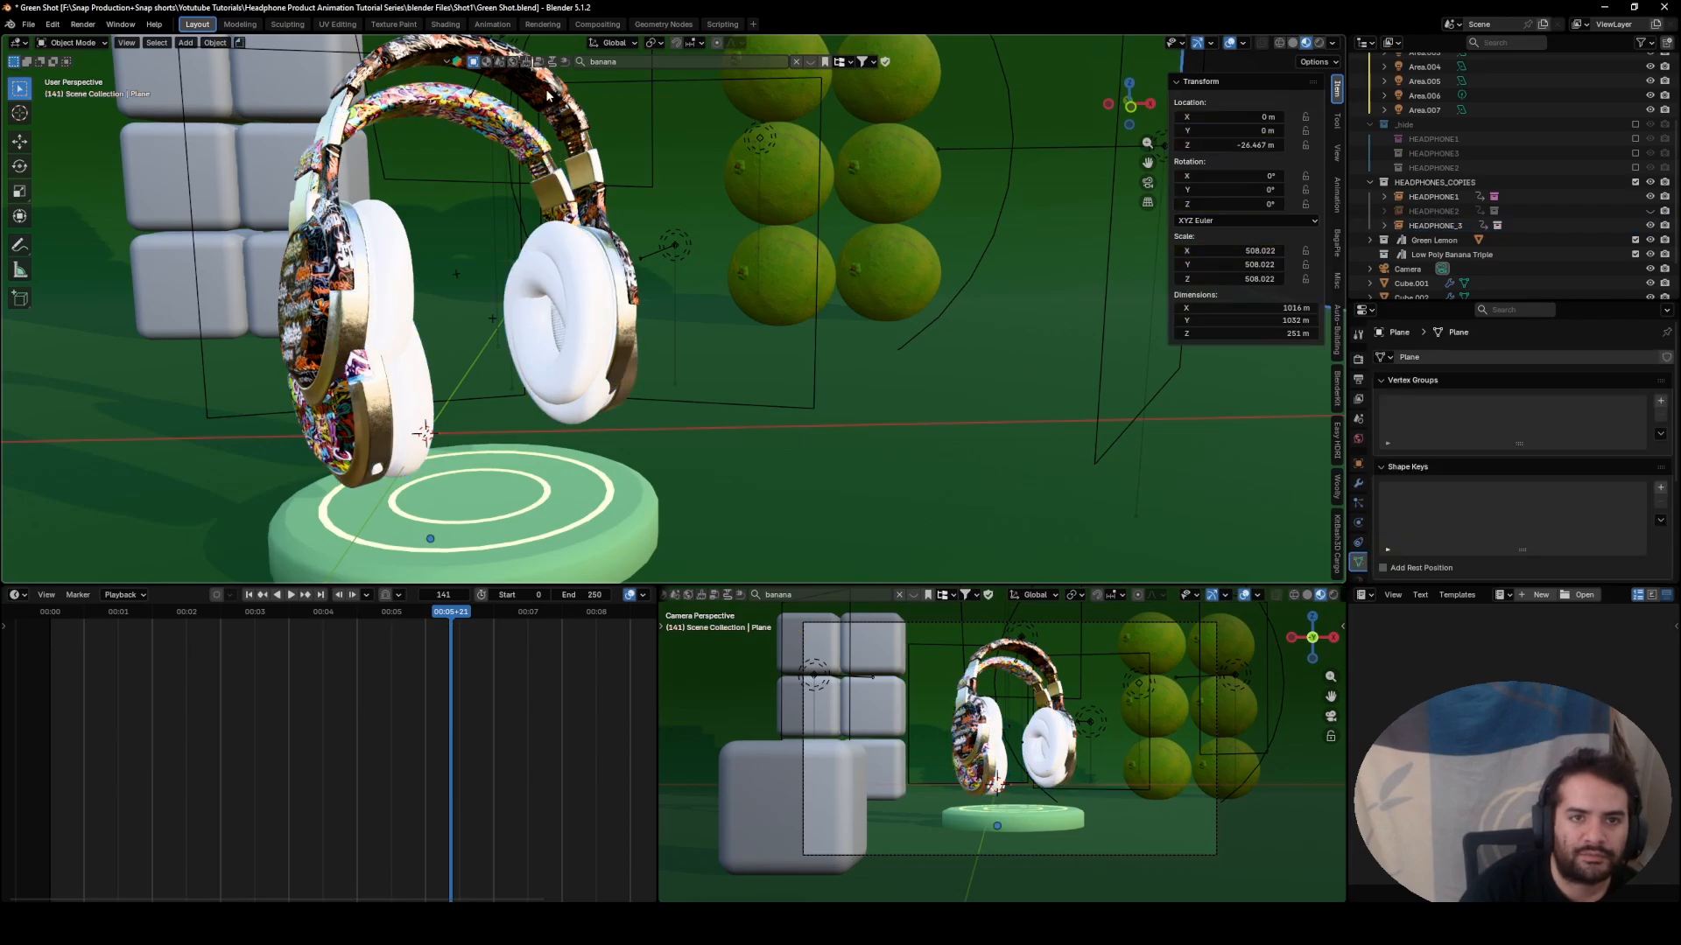
pyautogui.click(1433, 196)
pyautogui.click(1651, 226)
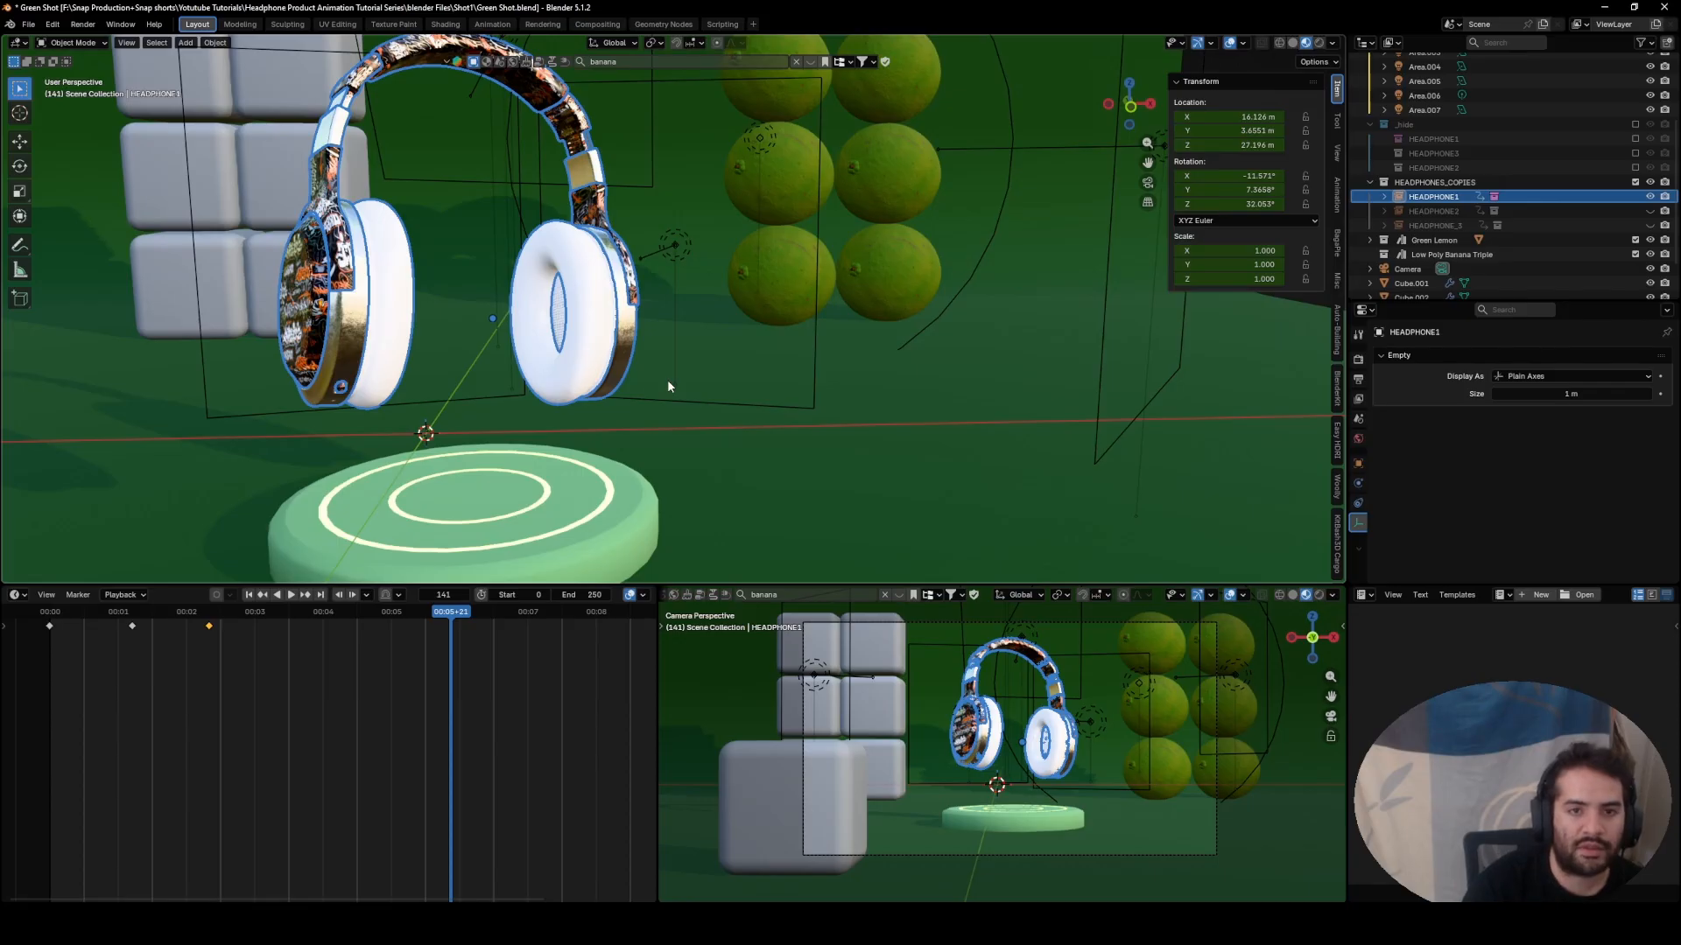
# - Hide HEADPHONE1 and show HEADPHONE2 alone above the podium
pyautogui.keyDown('shift'); pyautogui.click(1651, 197); pyautogui.keyUp('shift')
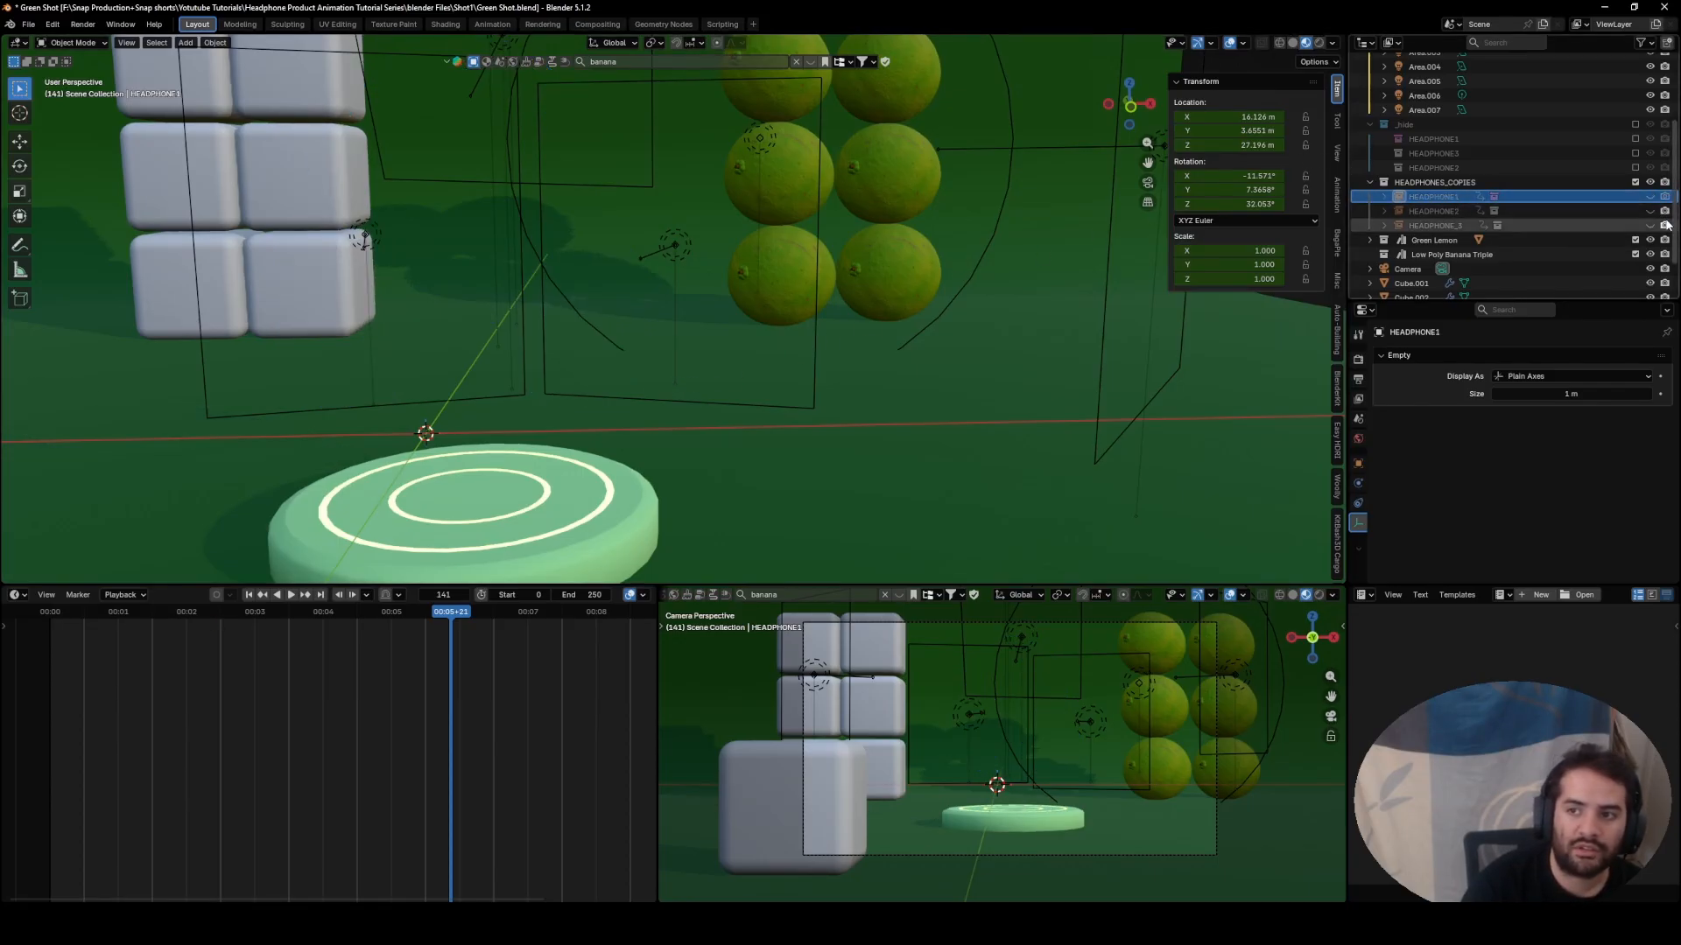
pyautogui.click(1650, 211)
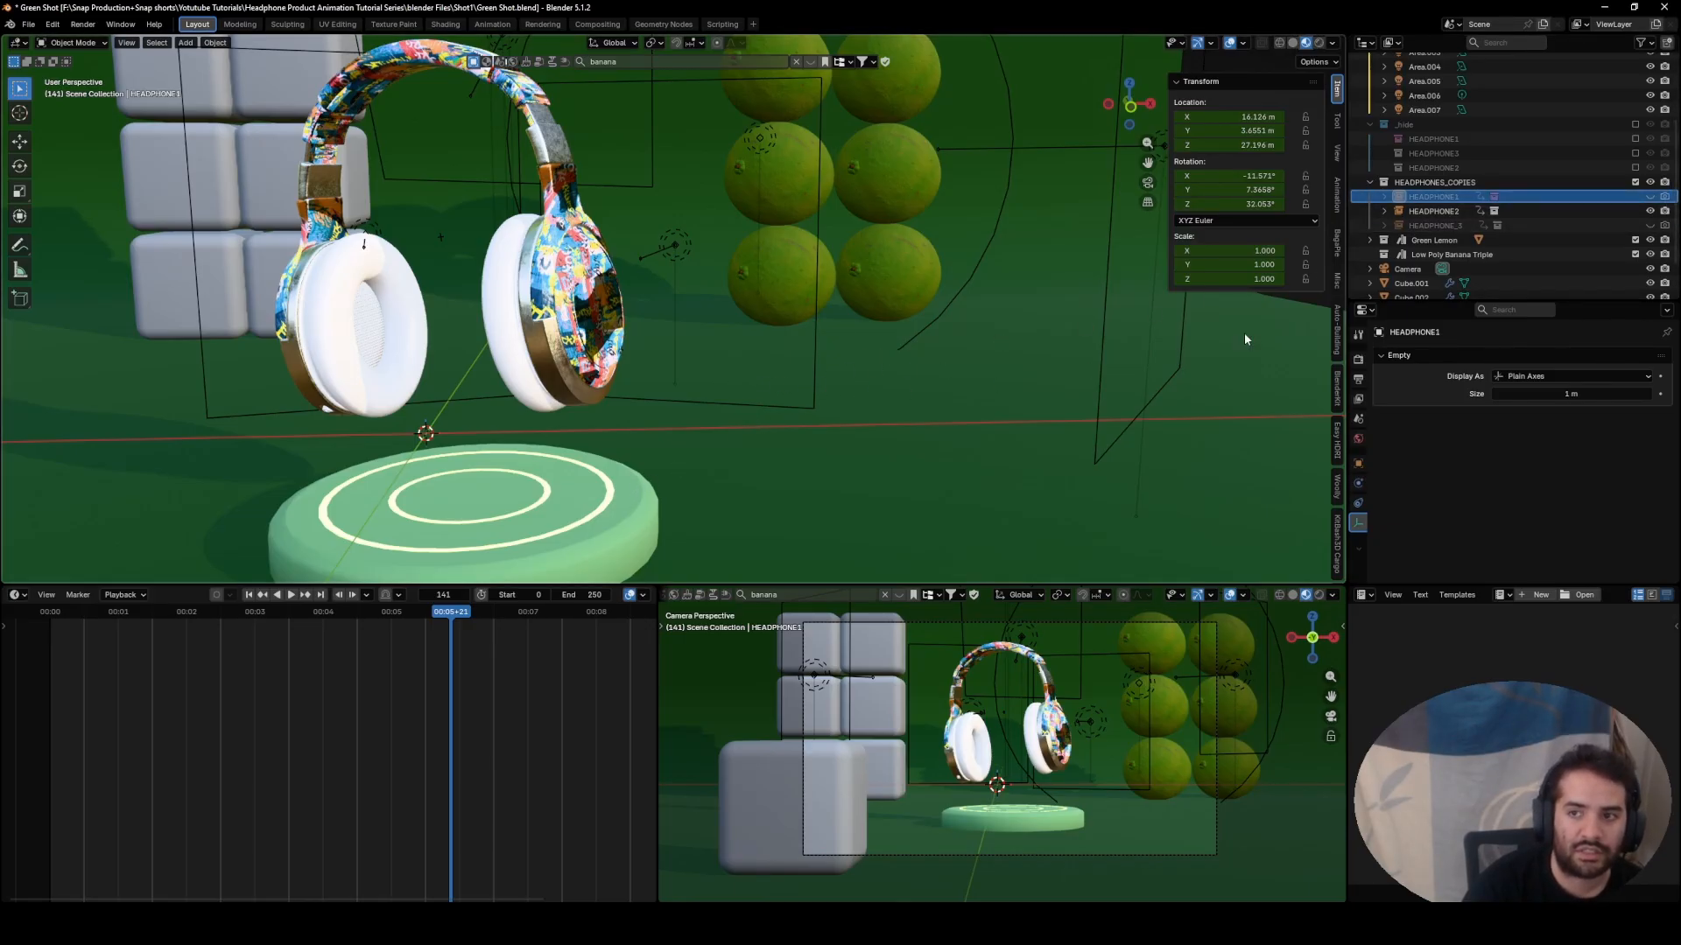
pyautogui.click(1629, 211)
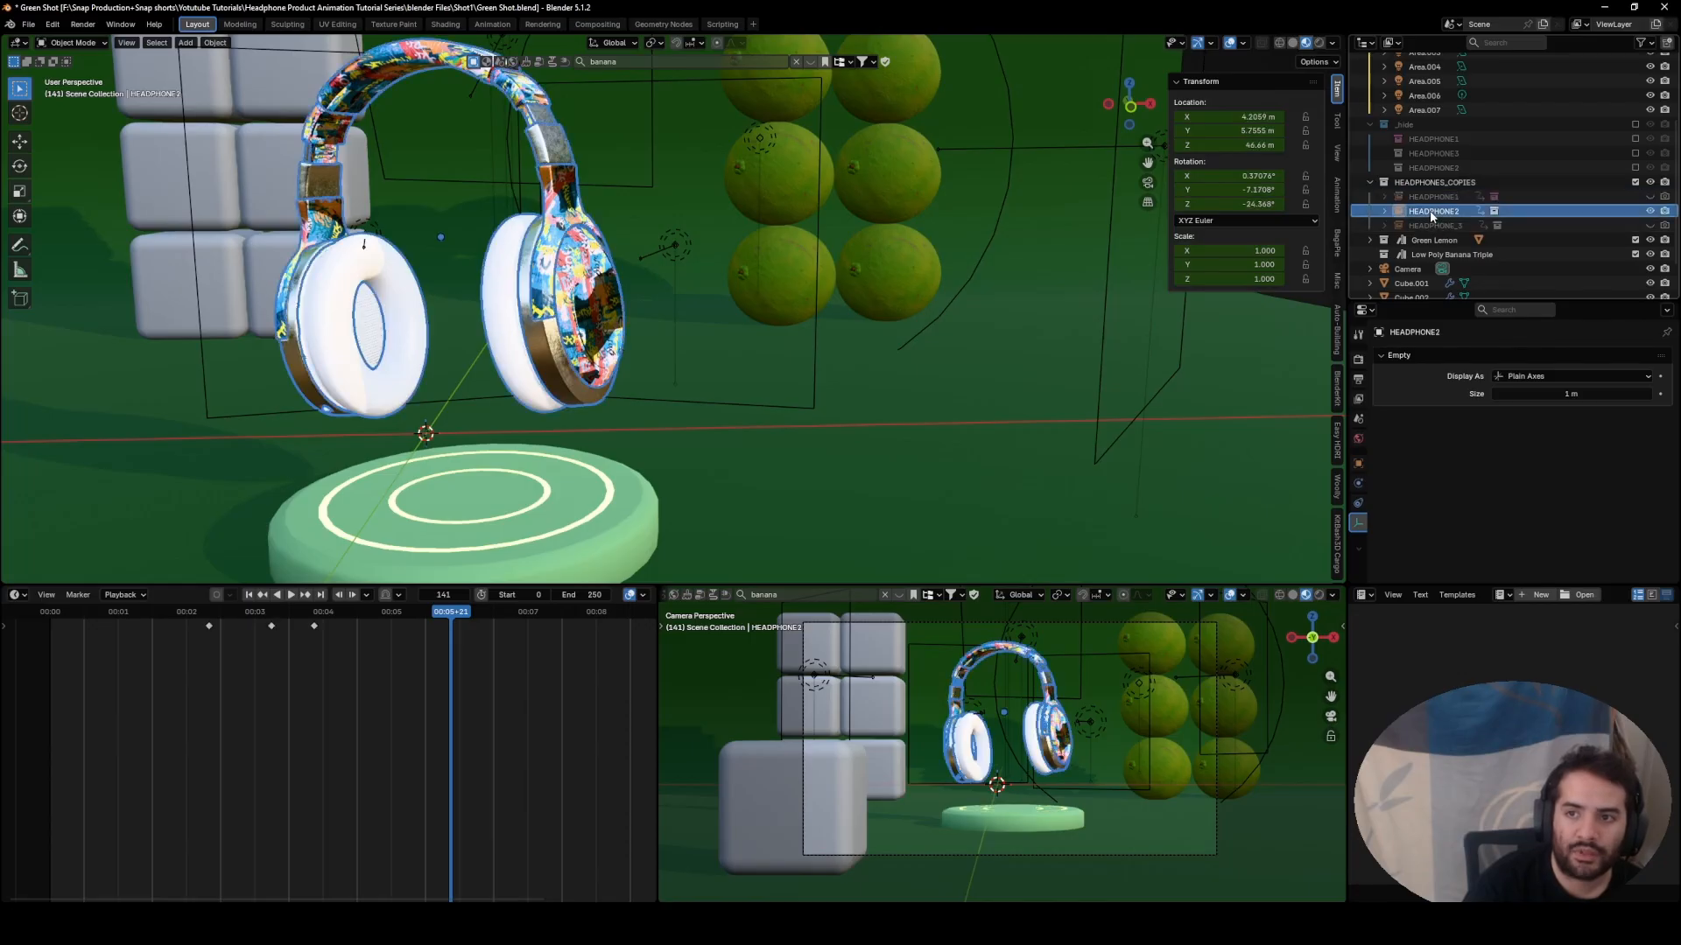
pyautogui.moveTo(775, 323); pyautogui.dragTo(831, 318, button='middle')
pyautogui.moveTo(826, 317); pyautogui.dragTo(771, 317, button='middle')
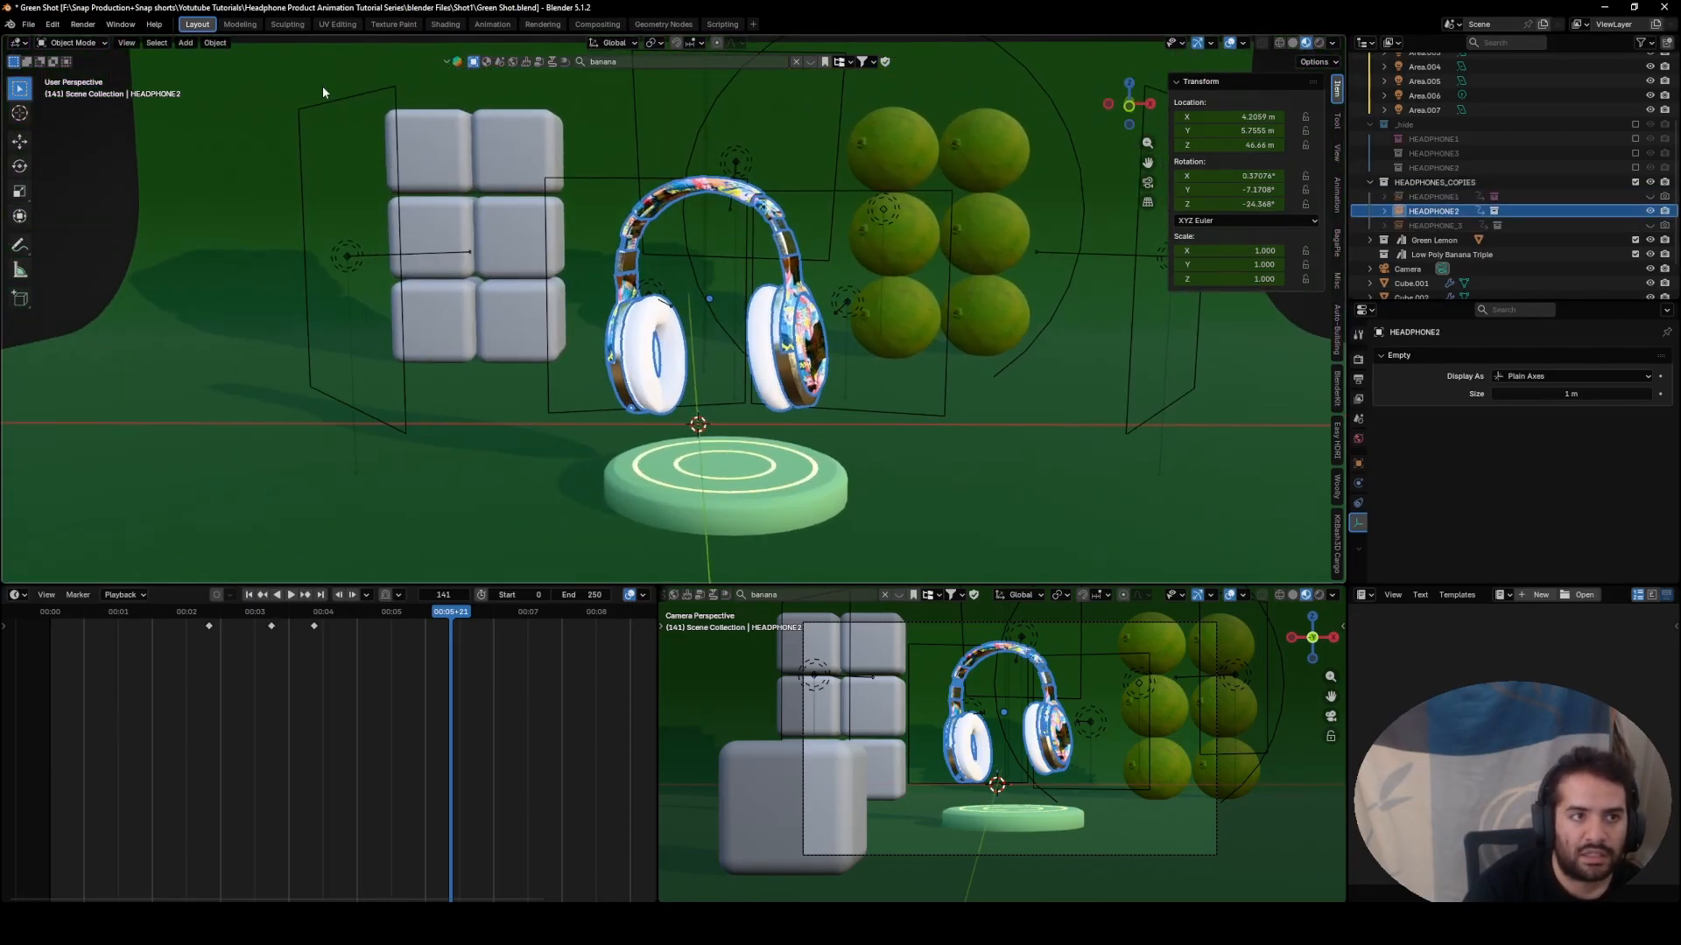
# - Show HEADPHONE1 in place of HEADPHONE2, and save the Green Shot file
pyautogui.click(35, 25)
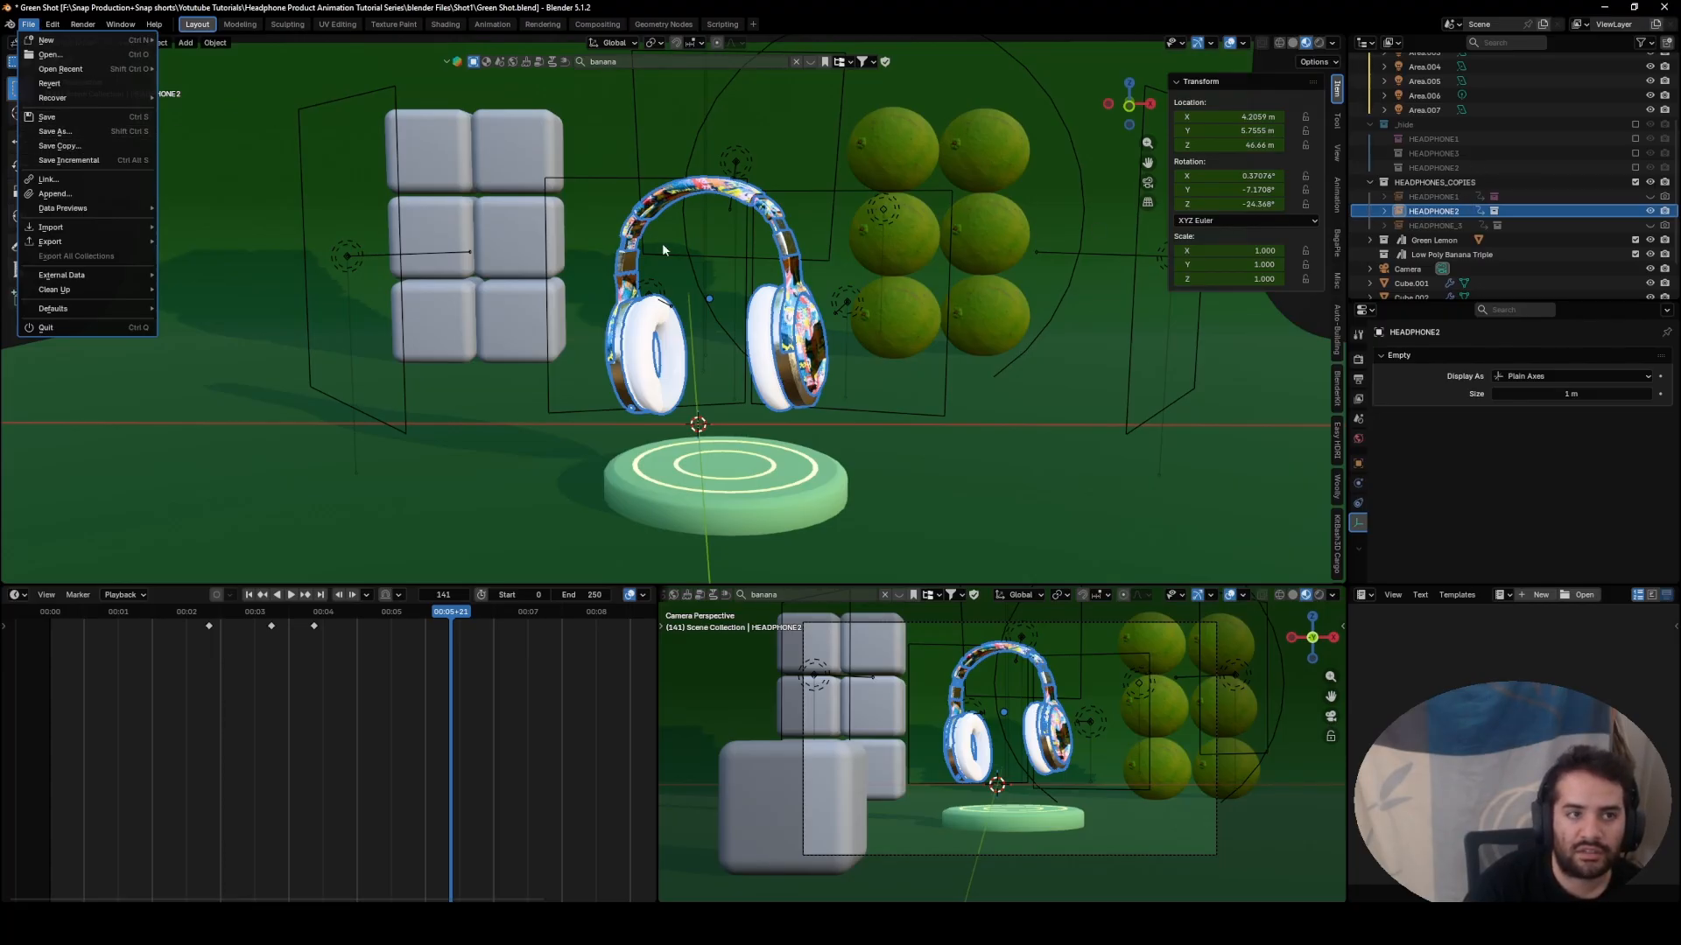
pyautogui.click(1649, 203)
pyautogui.click(1650, 197)
pyautogui.click(1650, 211)
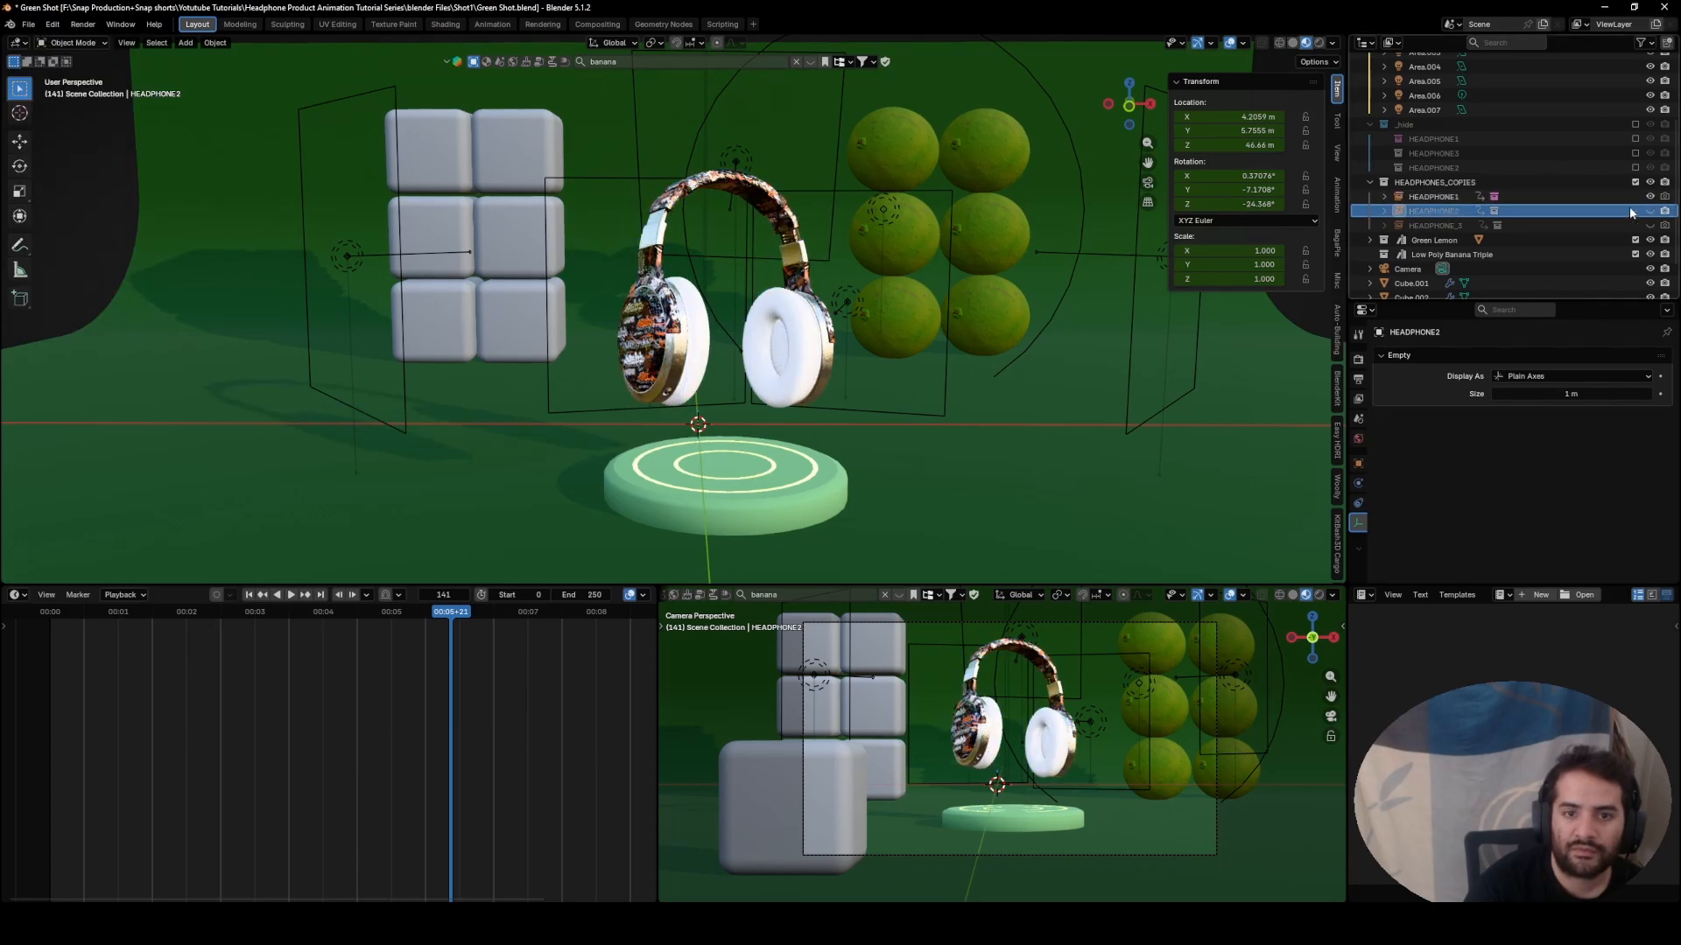
pyautogui.click(26, 30)
pyautogui.click(49, 114)
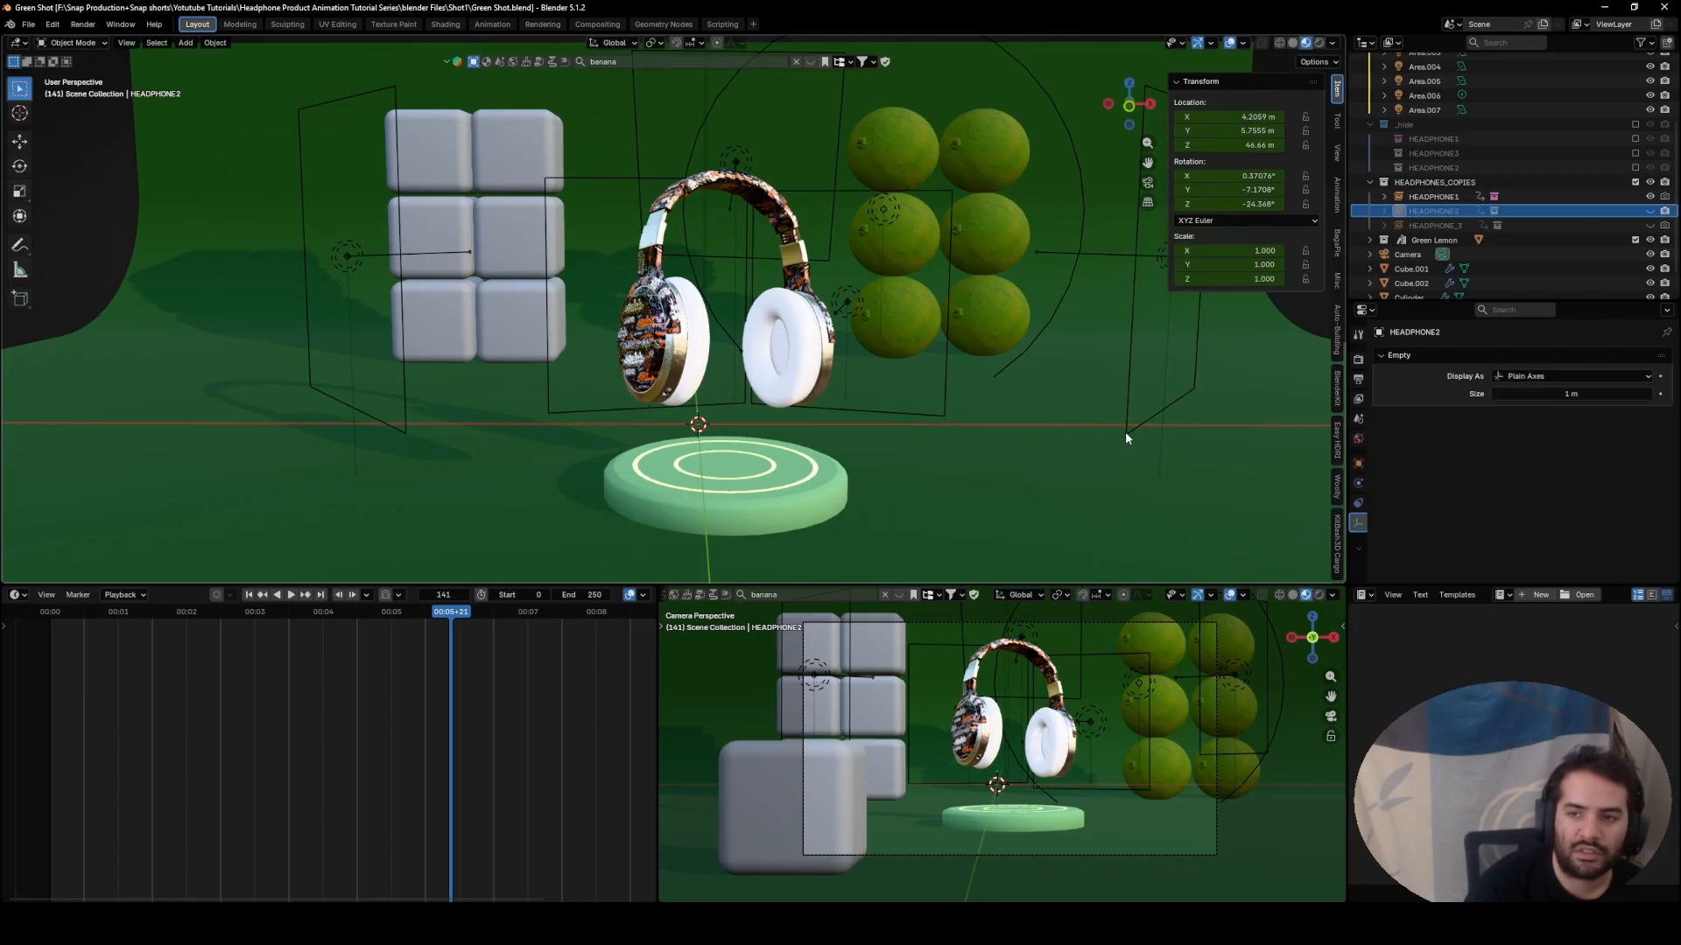
# - Hide HEADPHONE1, show HEADPHONE2, and save the project as the incremental copy Green Shot1
pyautogui.click(1665, 197)
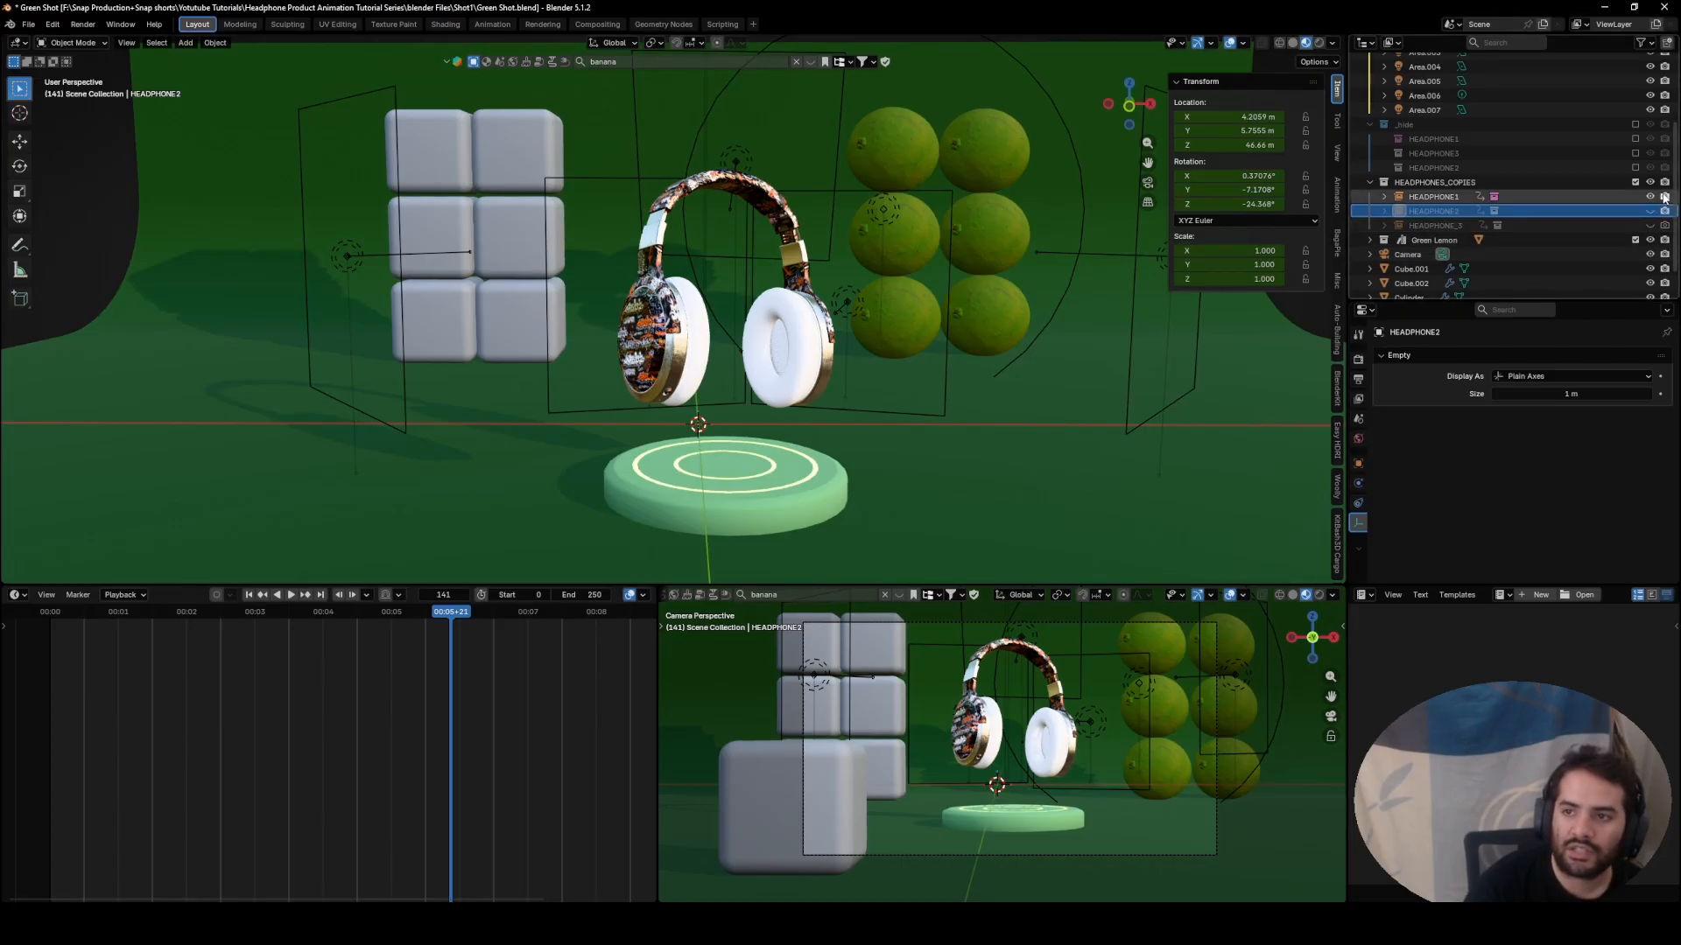
pyautogui.click(1651, 197)
pyautogui.click(1651, 211)
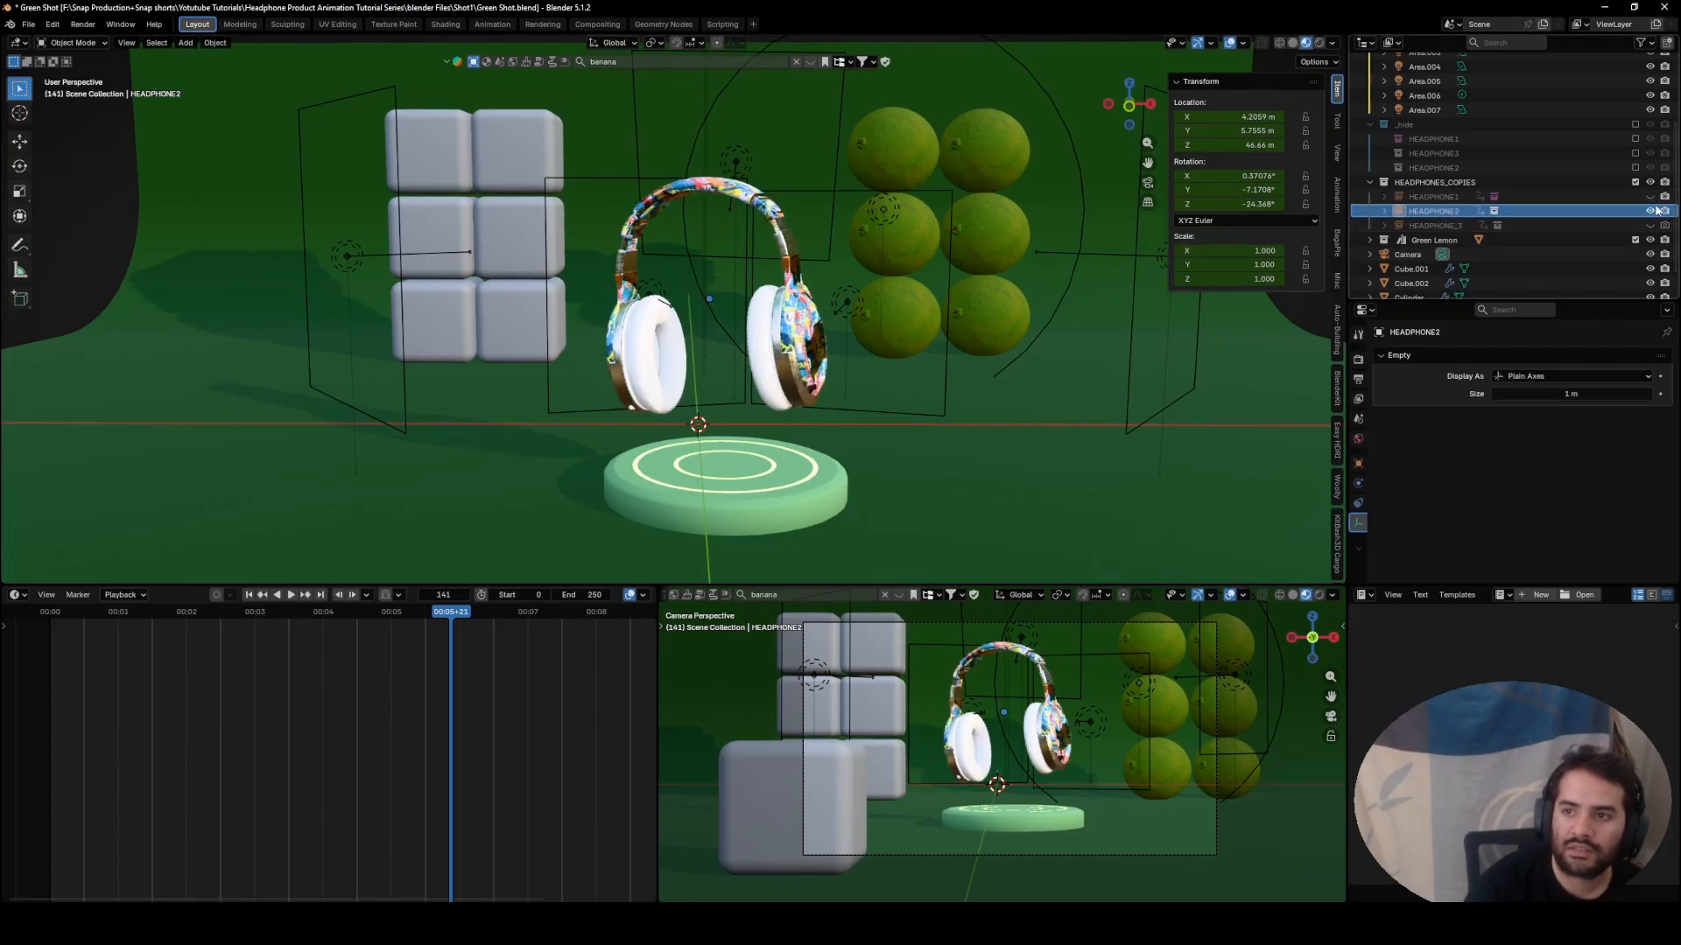
pyautogui.click(28, 26)
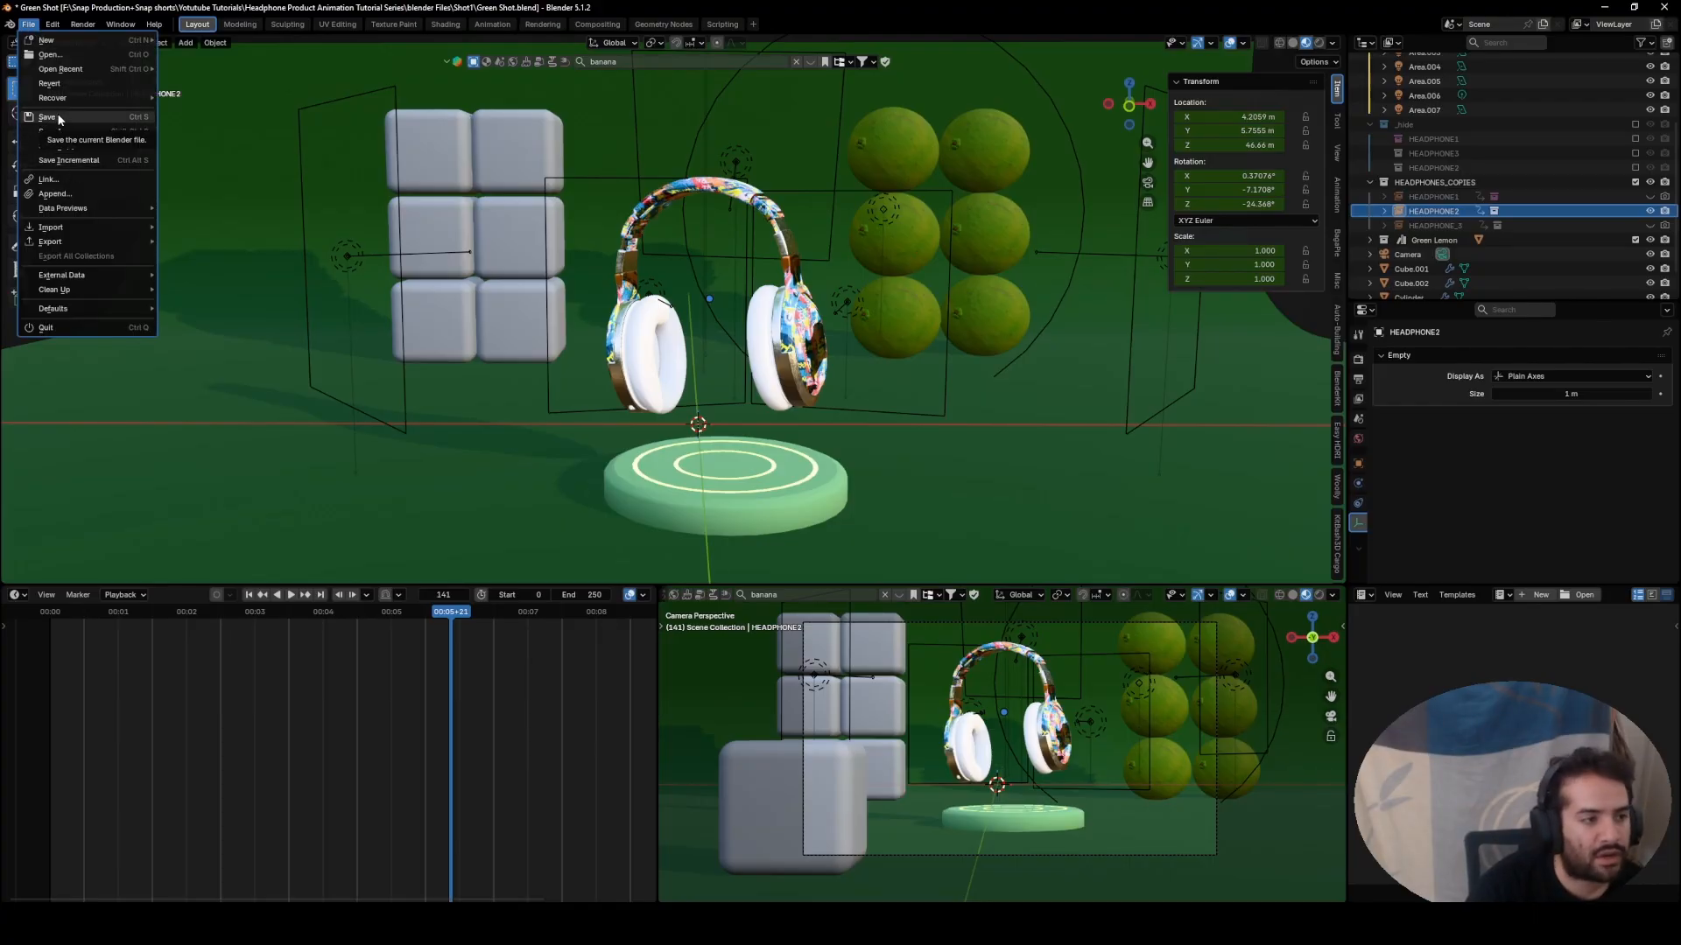
pyautogui.click(91, 159)
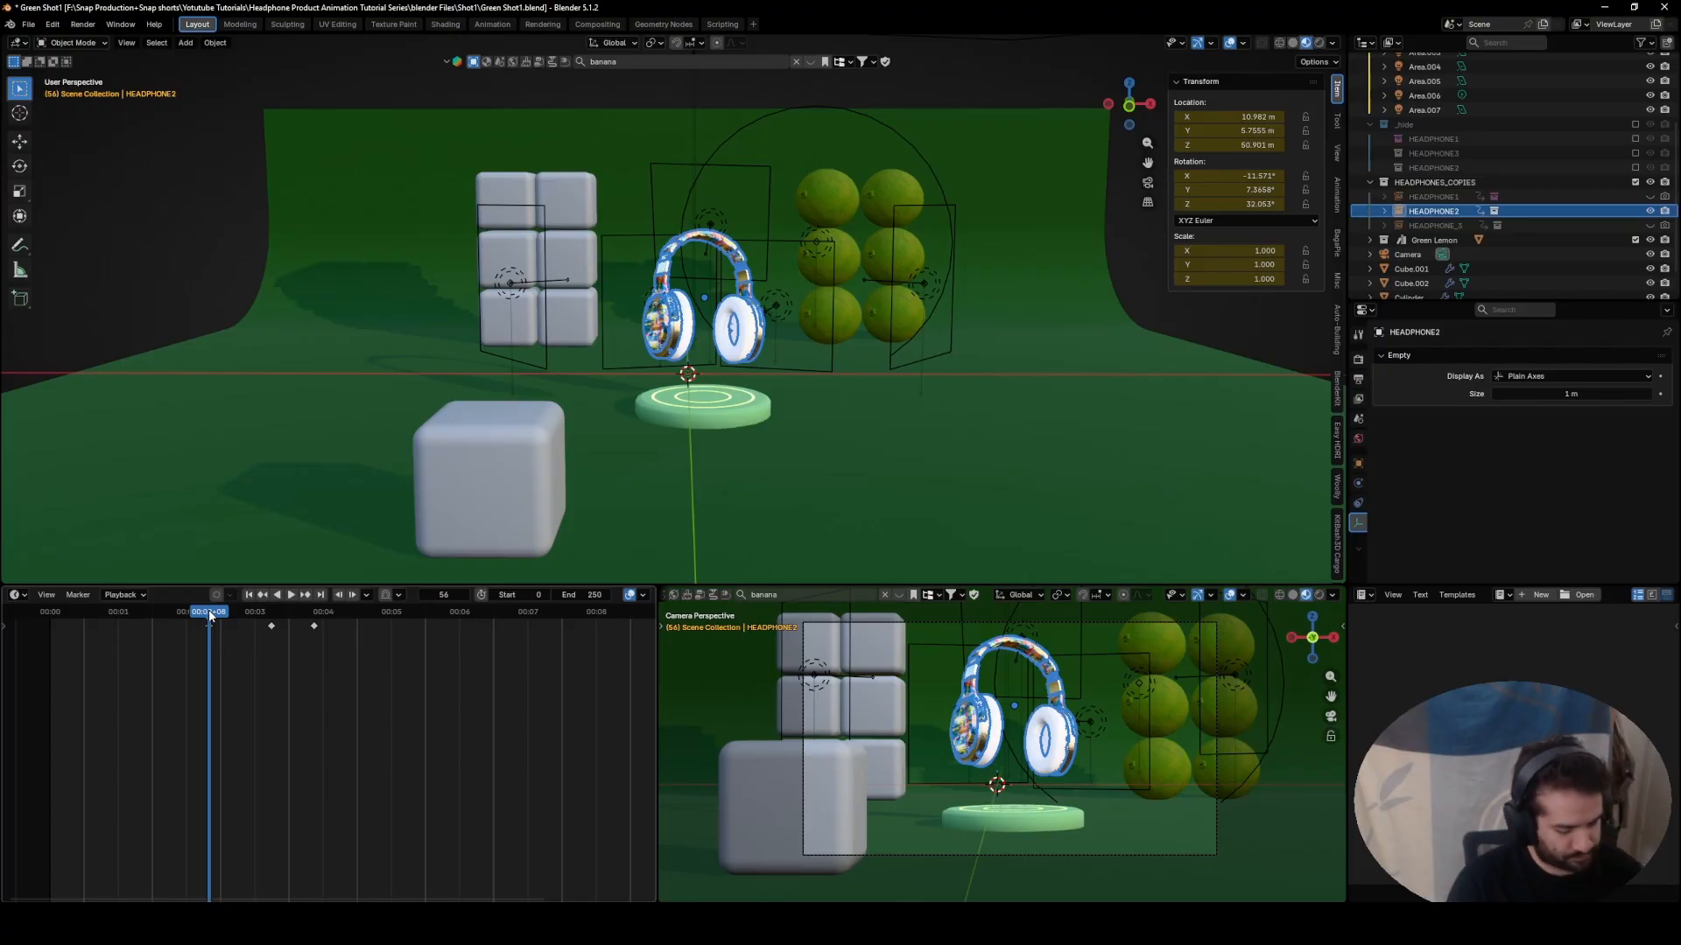
# - Delete the grid of rounded cubes beside the headphones and the large cube in the foreground
pyautogui.click(847, 205)
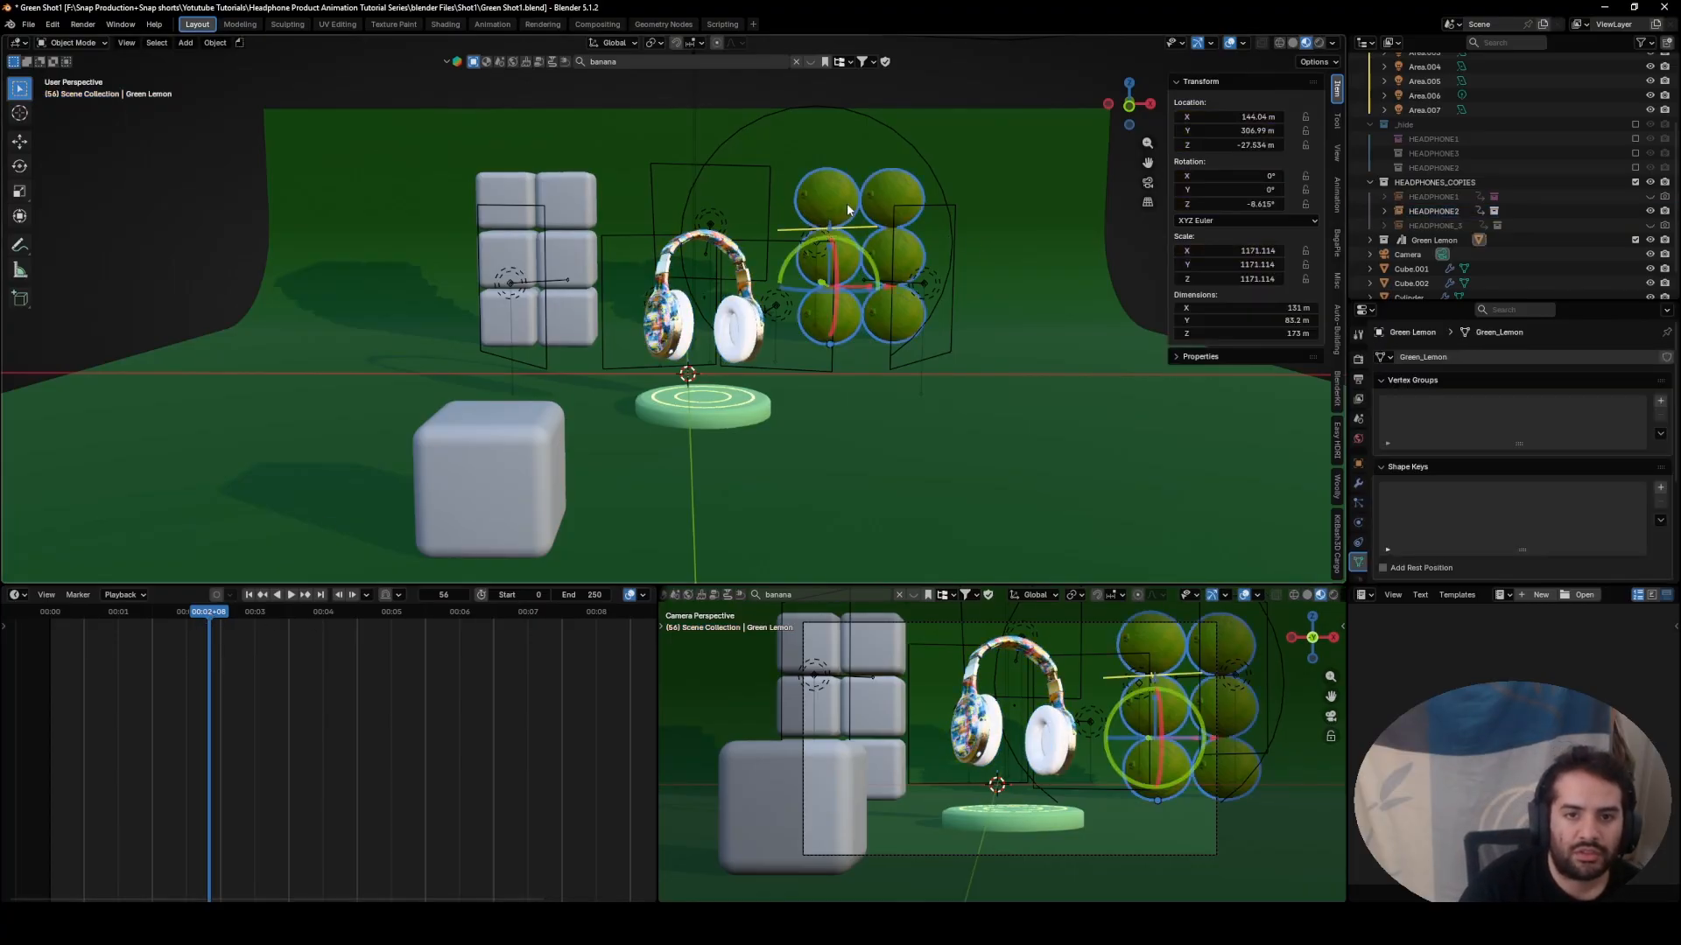
pyautogui.moveTo(847, 210); pyautogui.dragTo(847, 259, button='middle')
pyautogui.click(373, 185)
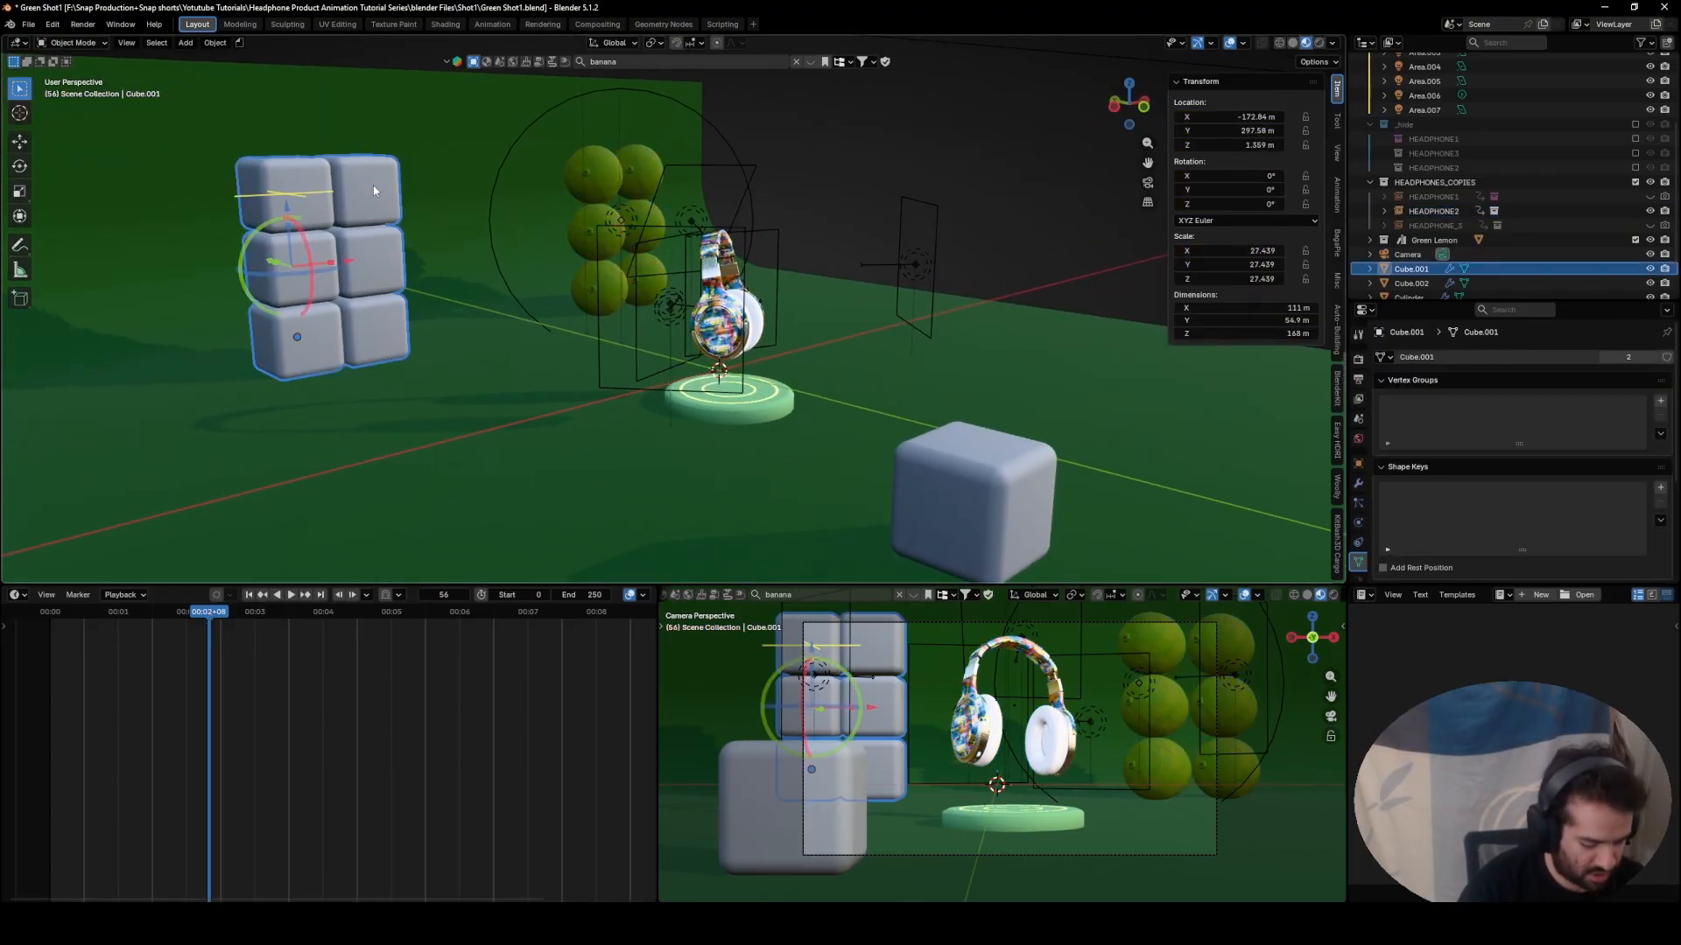
pyautogui.press('x')
pyautogui.click(373, 185)
pyautogui.click(989, 487)
pyautogui.press('Delete')
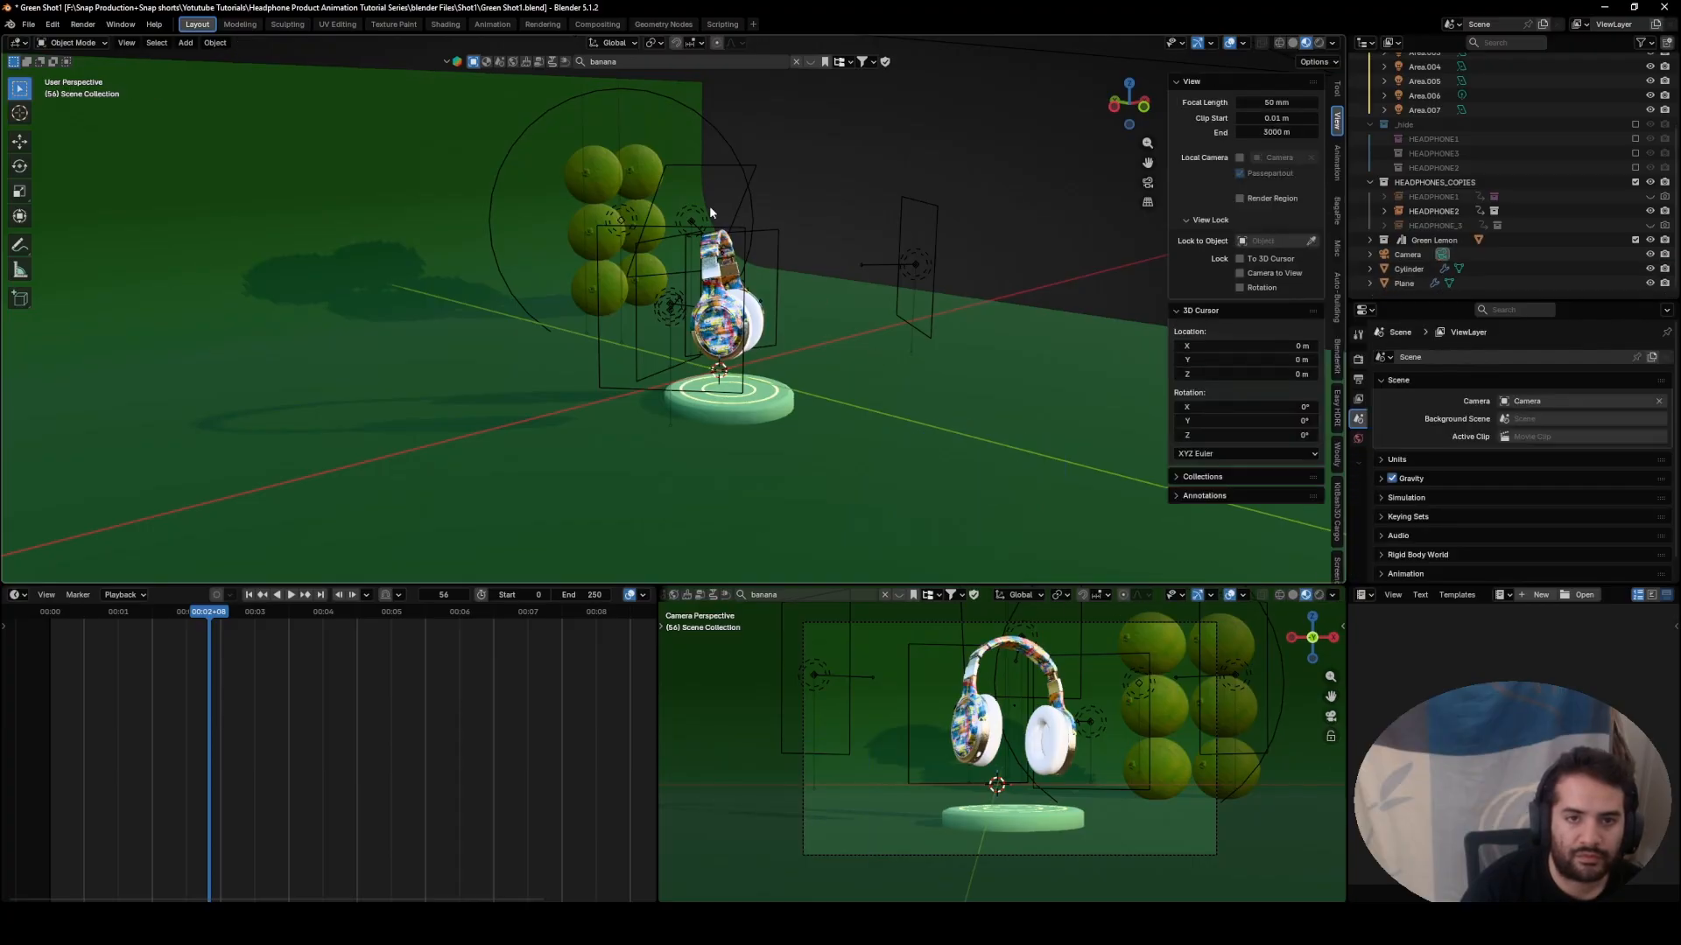
# - Delete the grid of green lemons from the scene
pyautogui.click(586, 168)
pyautogui.click(586, 168)
pyautogui.press('x')
pyautogui.click(589, 173)
# - Change the Base Color of the curved backdrop plane's material to dark red in the Shader Editor
pyautogui.moveTo(588, 174); pyautogui.dragTo(573, 405, button='middle')
pyautogui.click(308, 182)
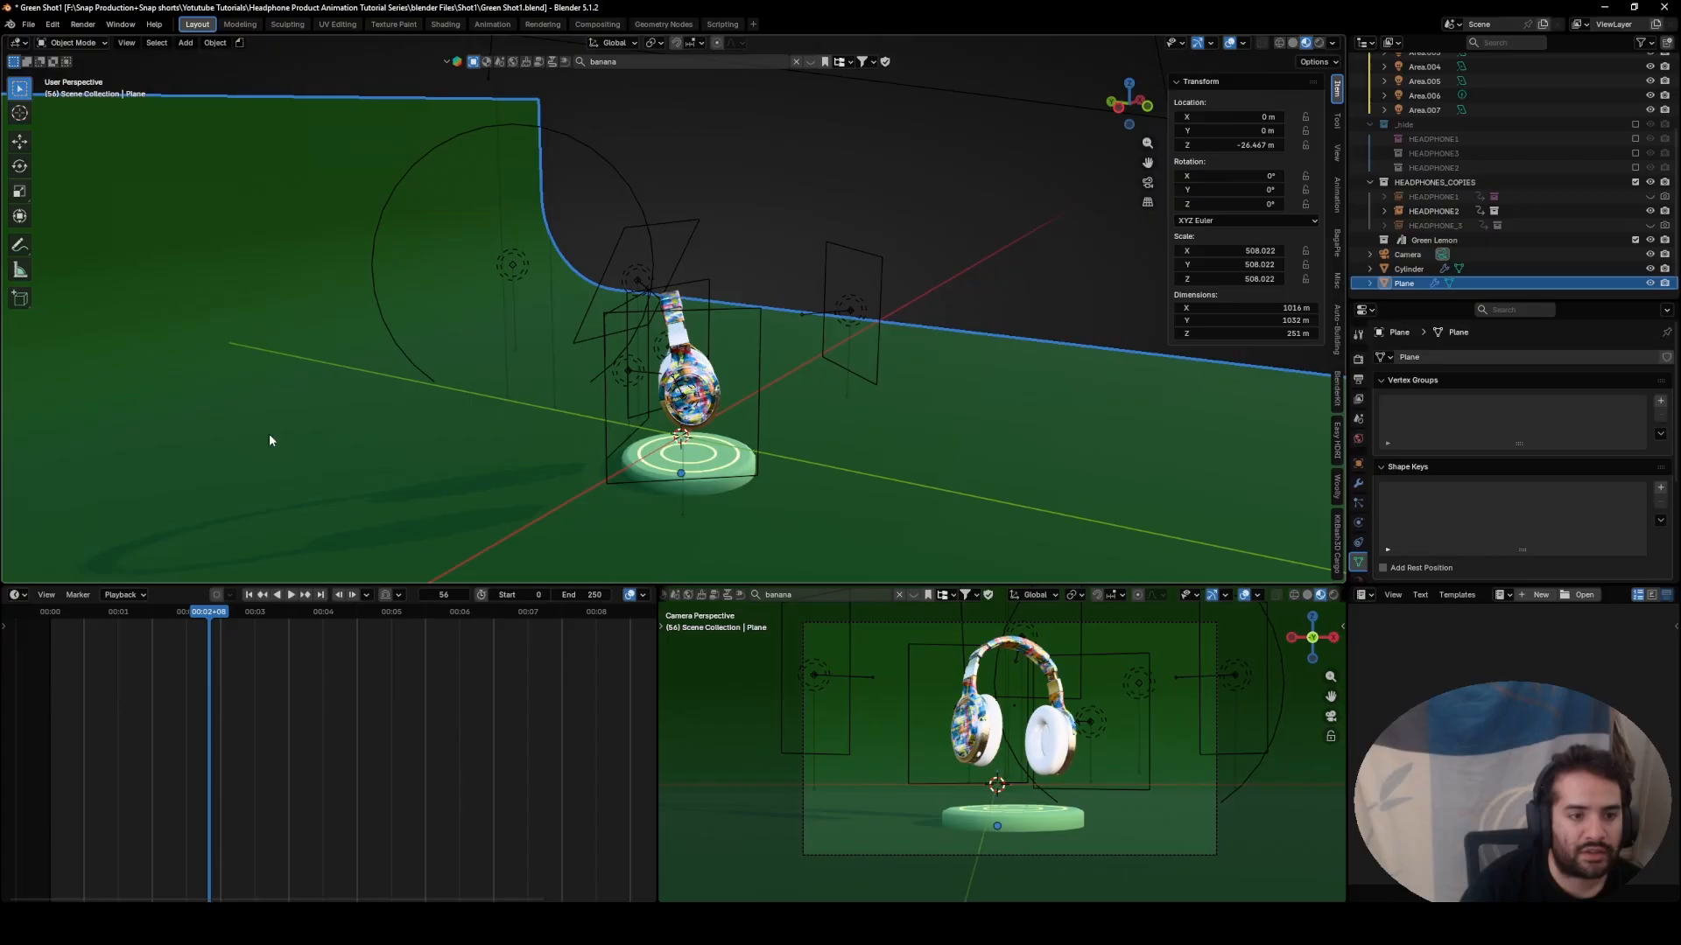
pyautogui.click(20, 595)
pyautogui.click(51, 711)
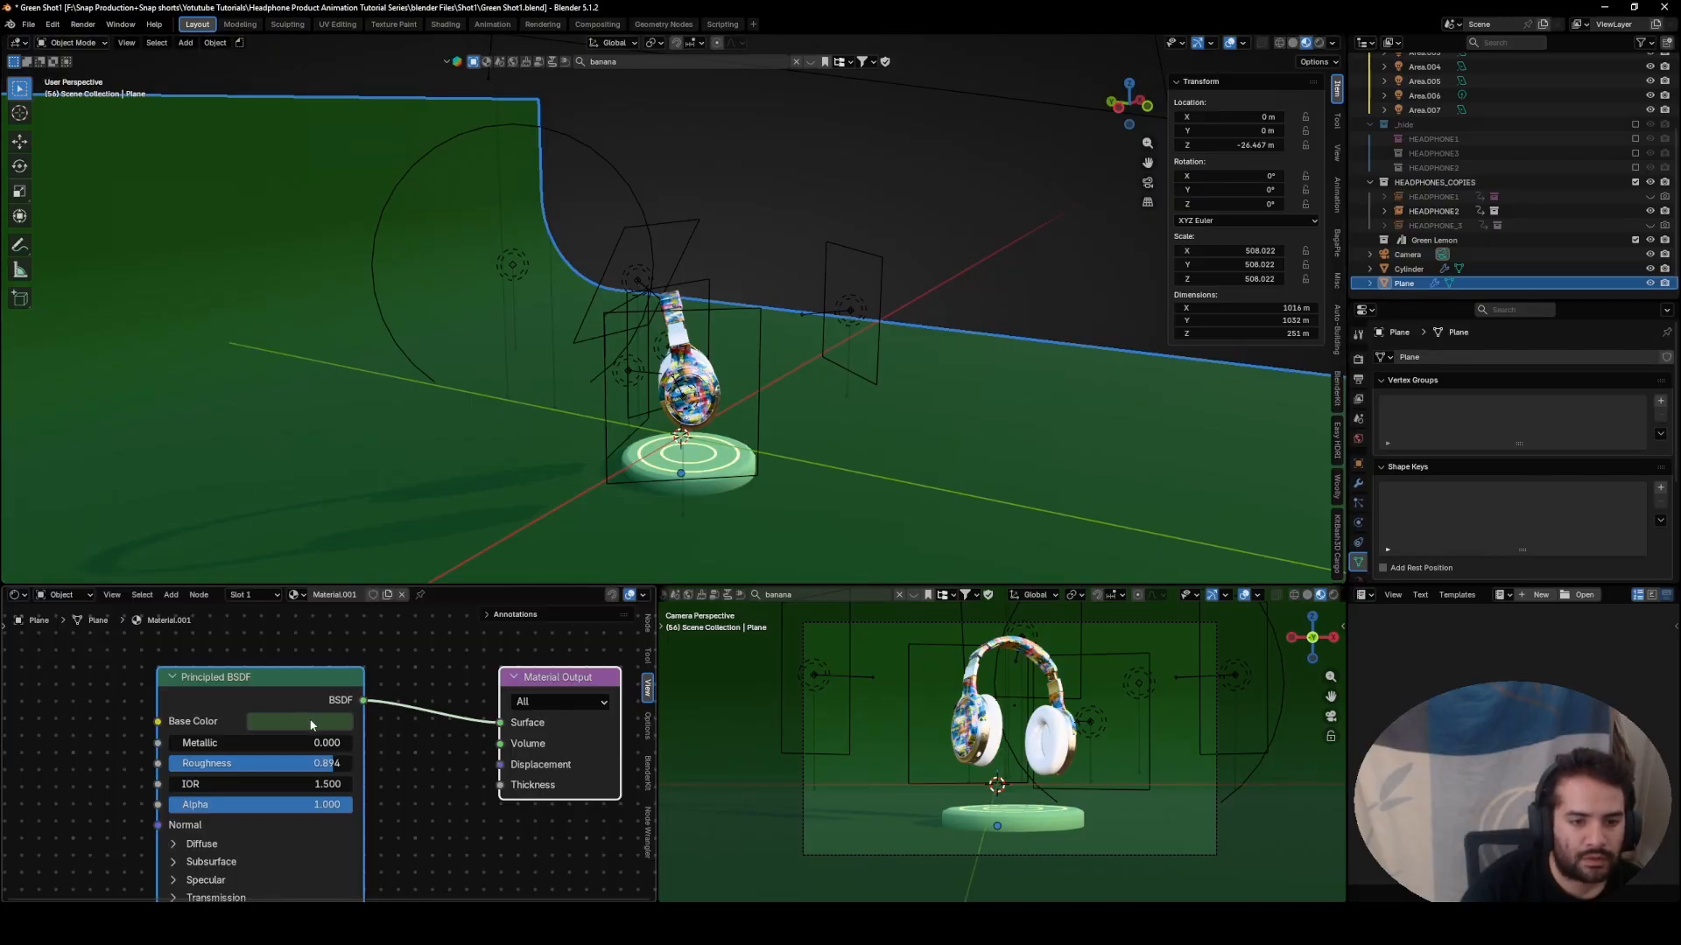
pyautogui.click(312, 725)
pyautogui.click(324, 542)
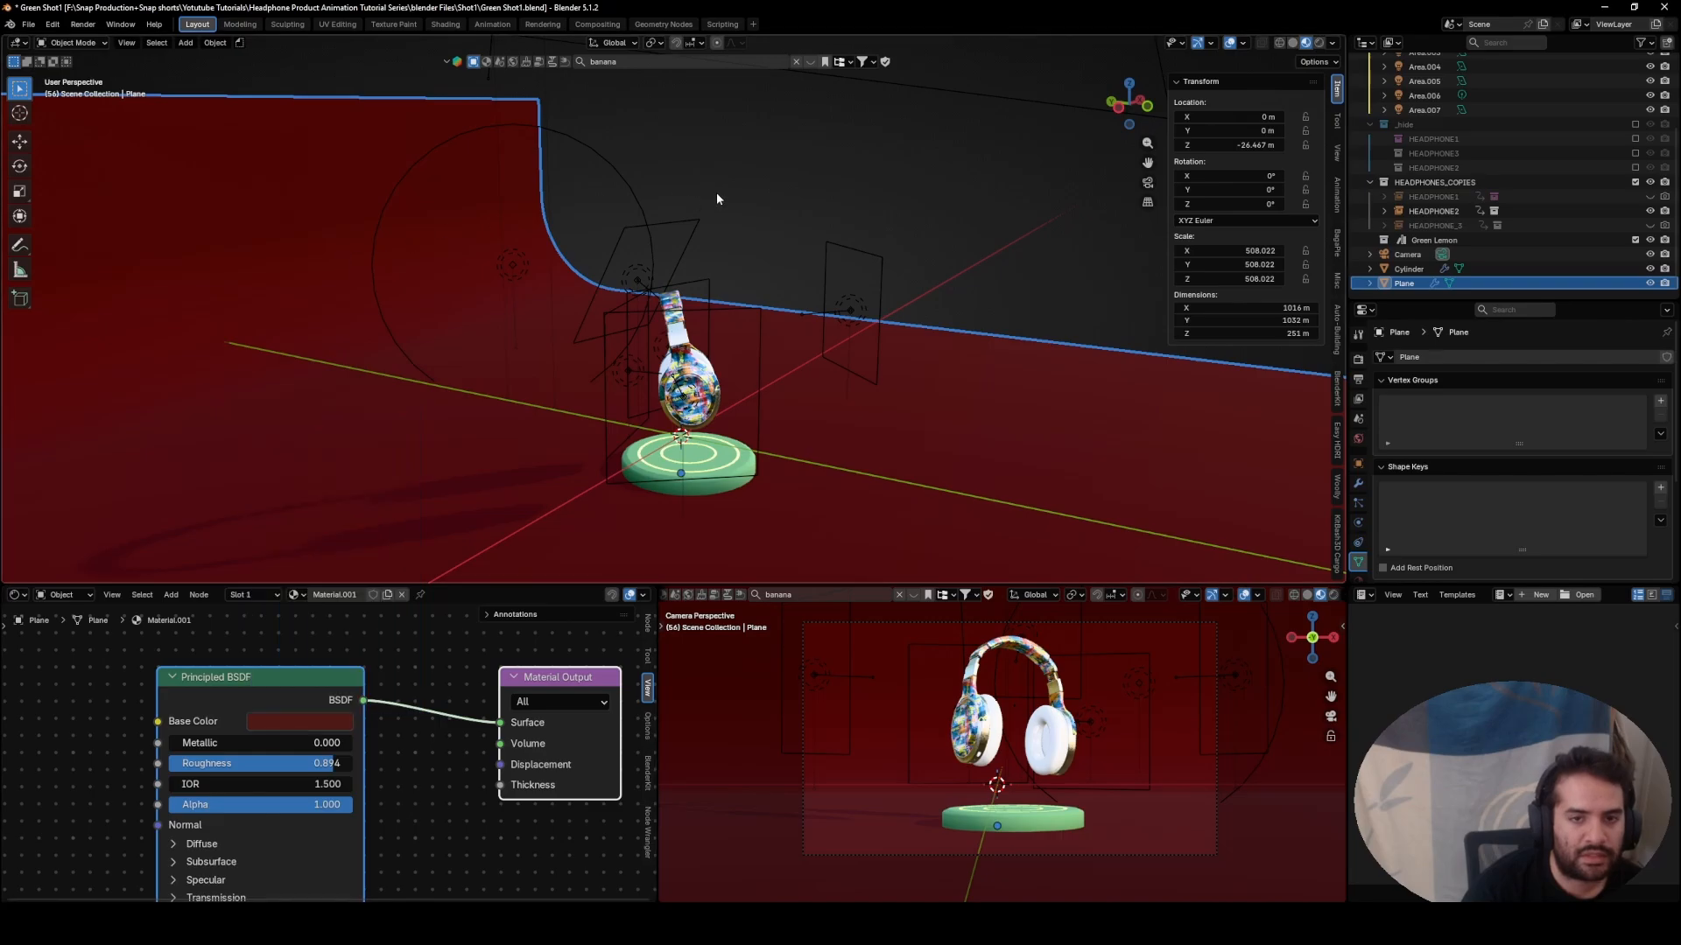
# - Search the asset library for APPLE and add a red apple model to the scene
pyautogui.moveTo(507, 262); pyautogui.dragTo(231, 129, button='middle')
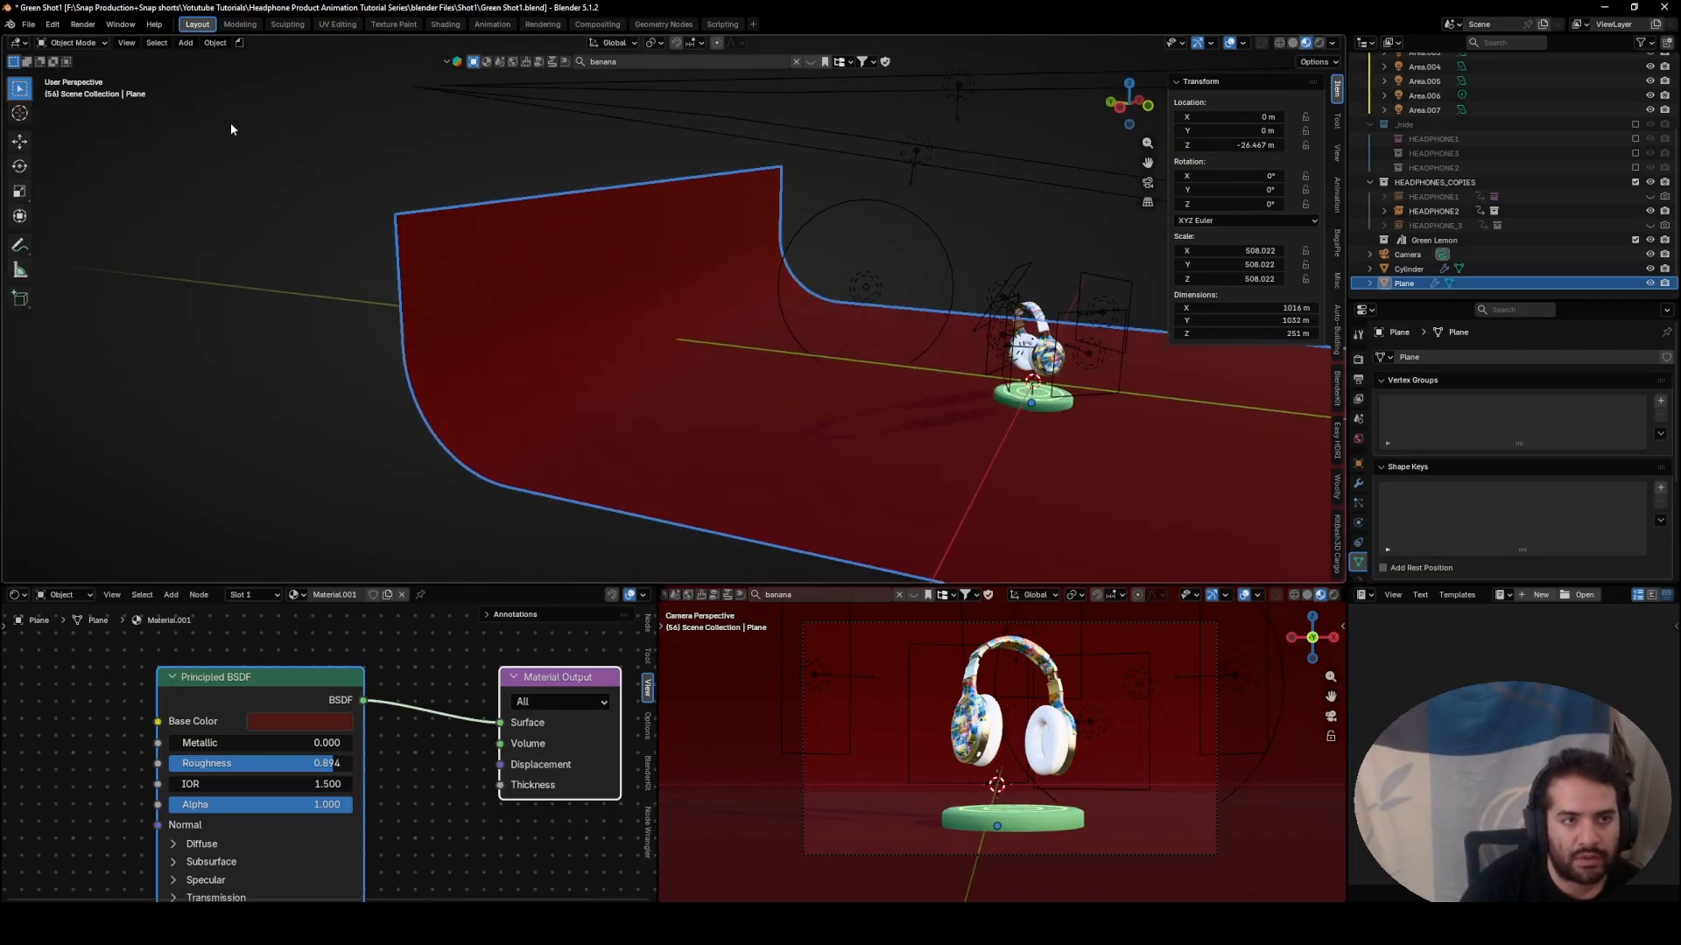
pyautogui.click(634, 60)
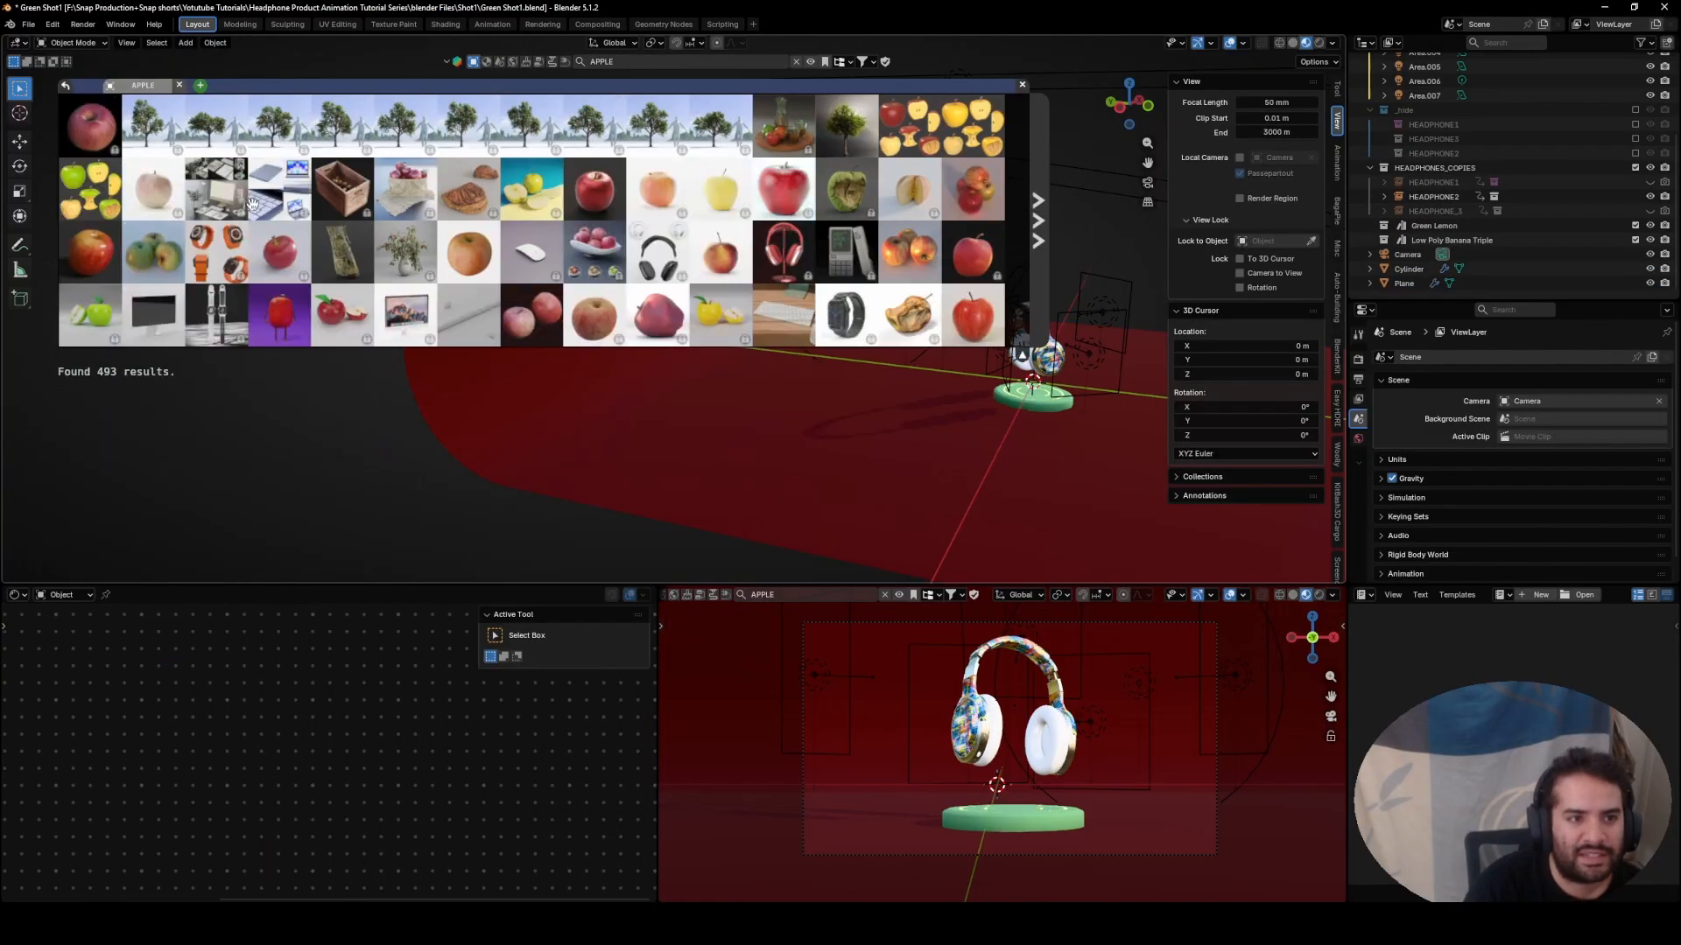
pyautogui.moveTo(89, 256)
pyautogui.moveTo(587, 193)
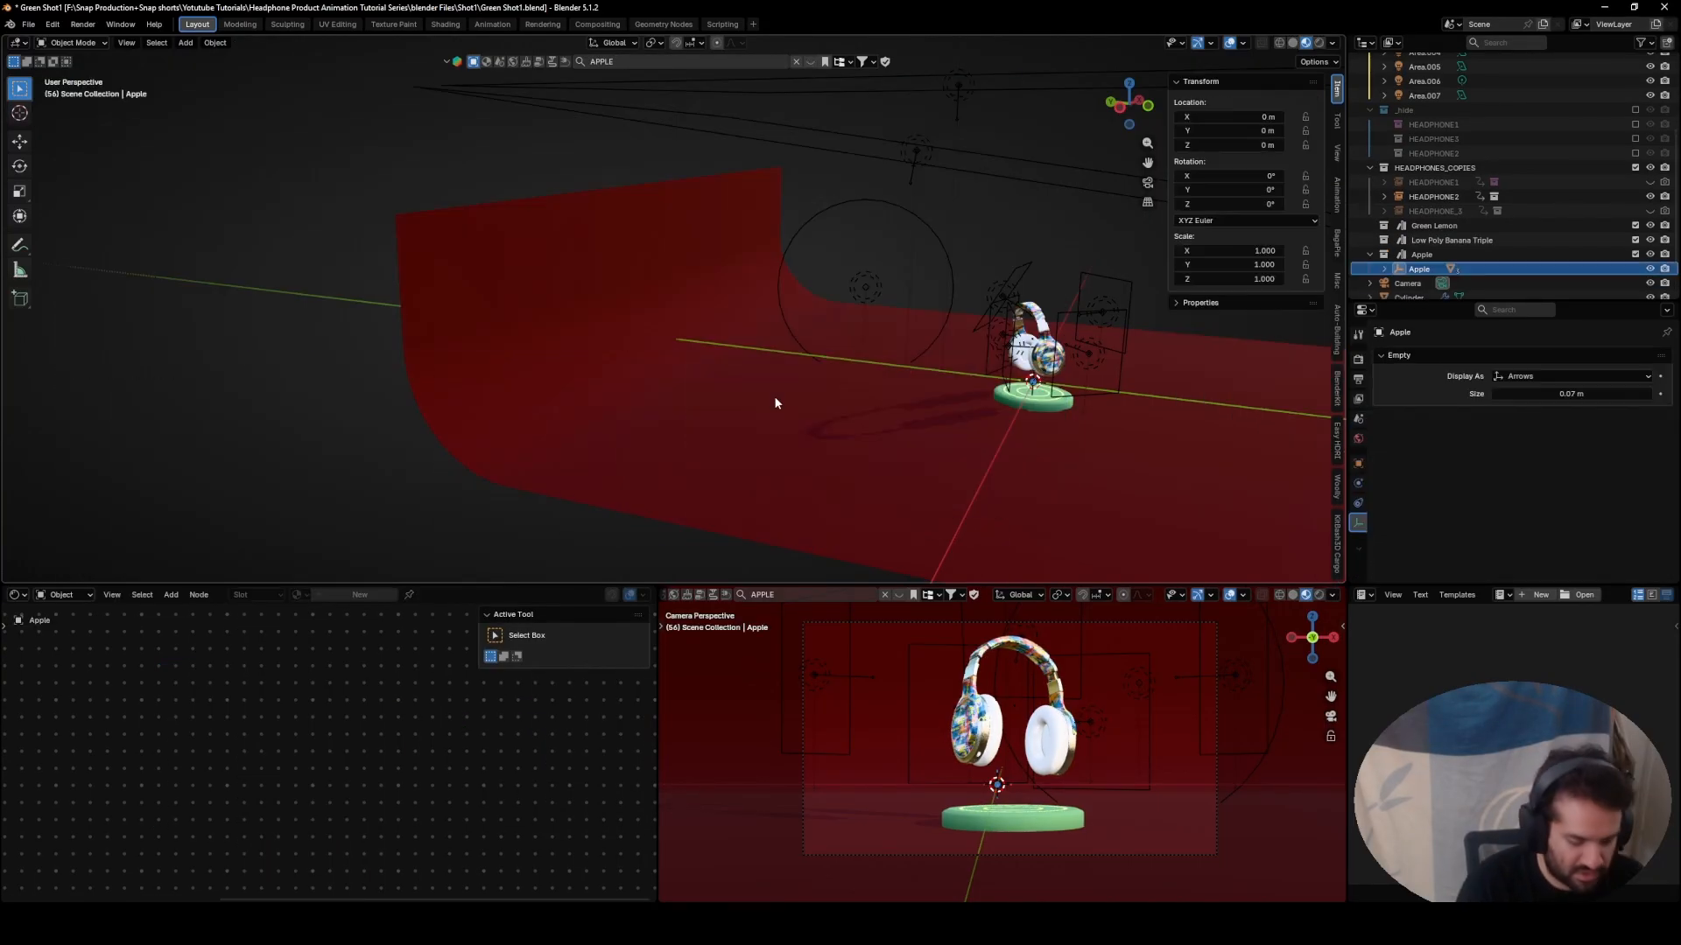
# - Scale the apple to about 510 and position it beside the headphones at about X -99 m, Y 240 m, Z -7 m
pyautogui.press('g')
pyautogui.click(558, 298)
pyautogui.press('s')
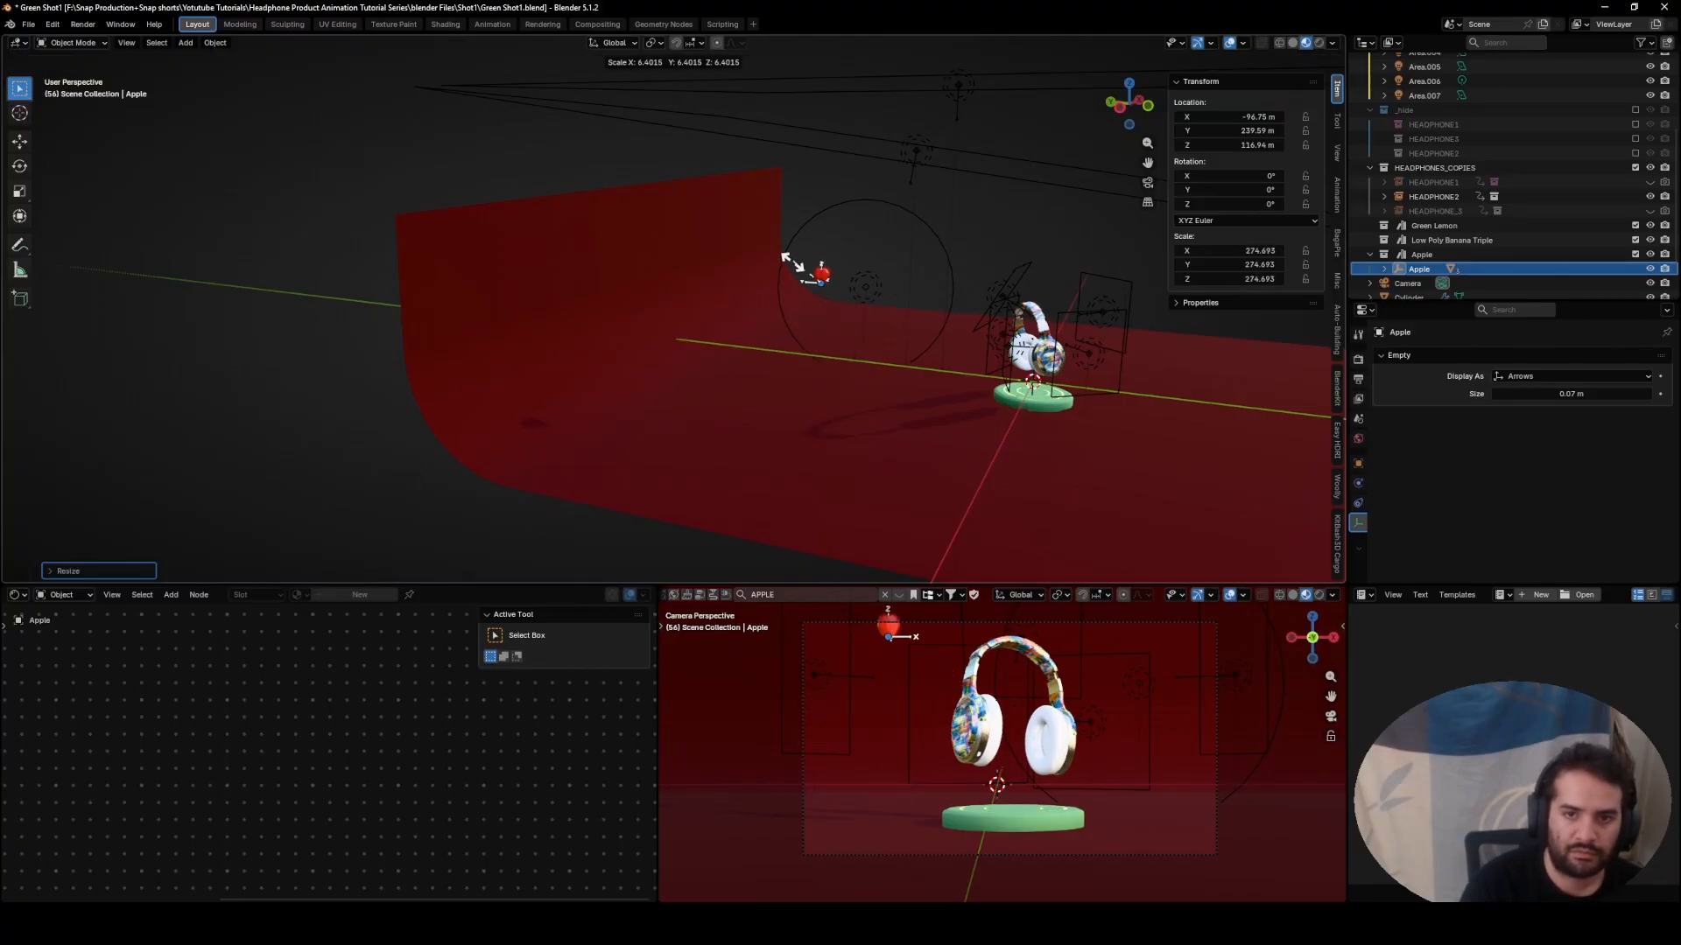
pyautogui.click(676, 251)
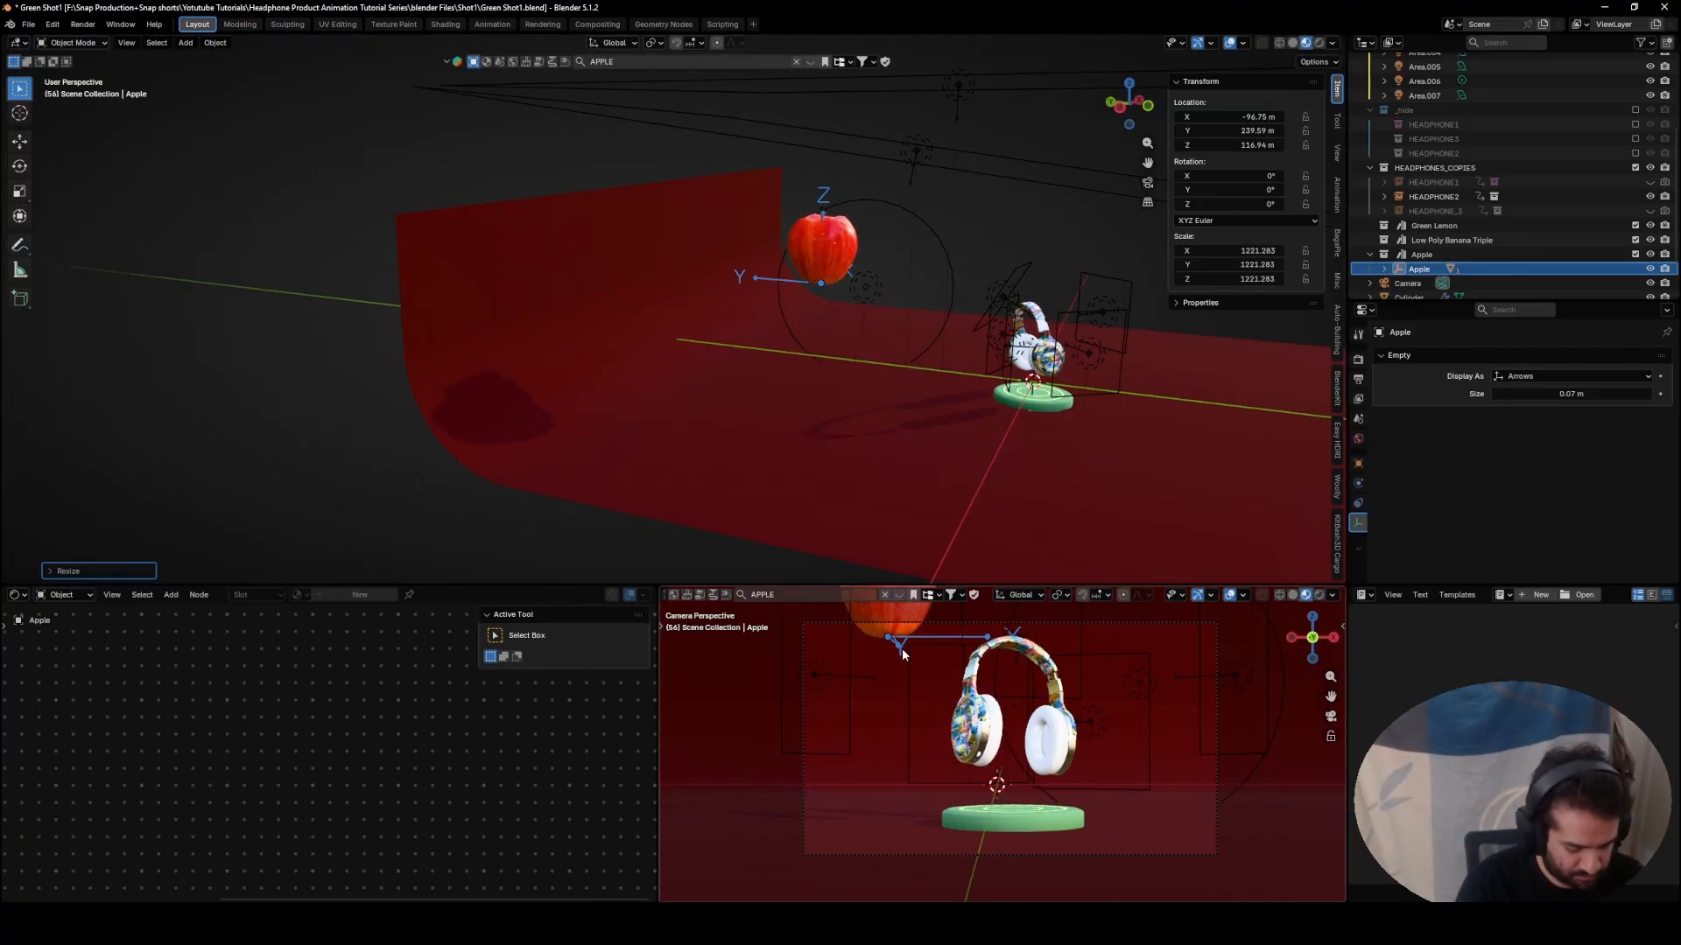
pyautogui.press('g')
pyautogui.click(875, 754)
pyautogui.press('s')
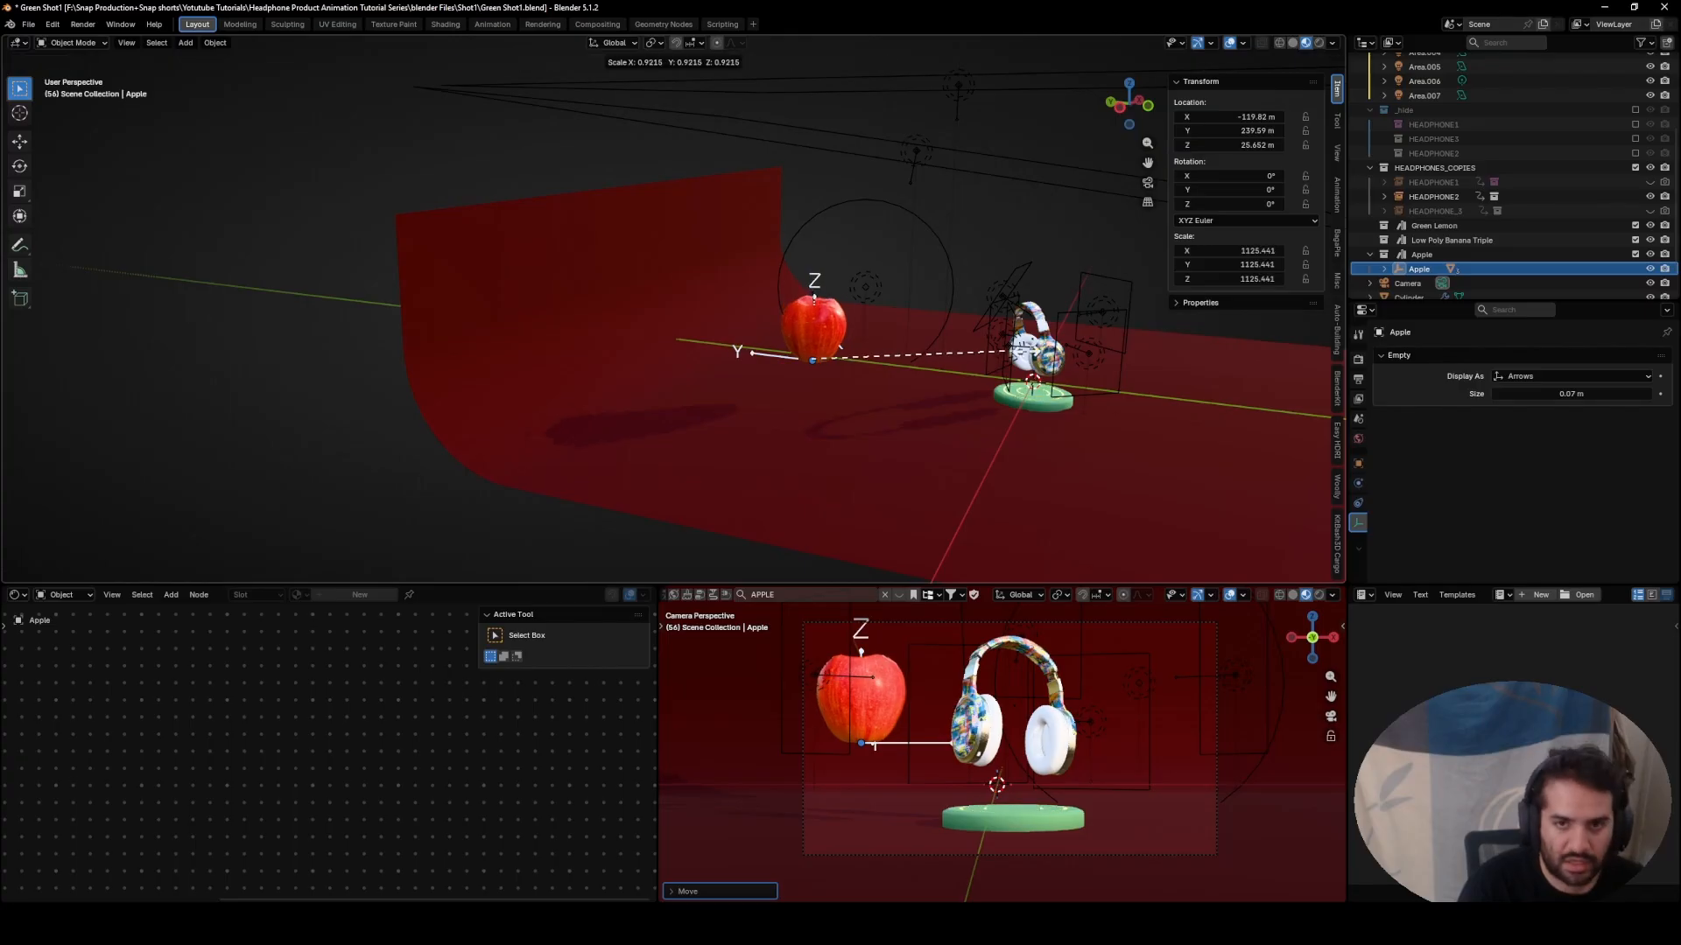
pyautogui.click(935, 348)
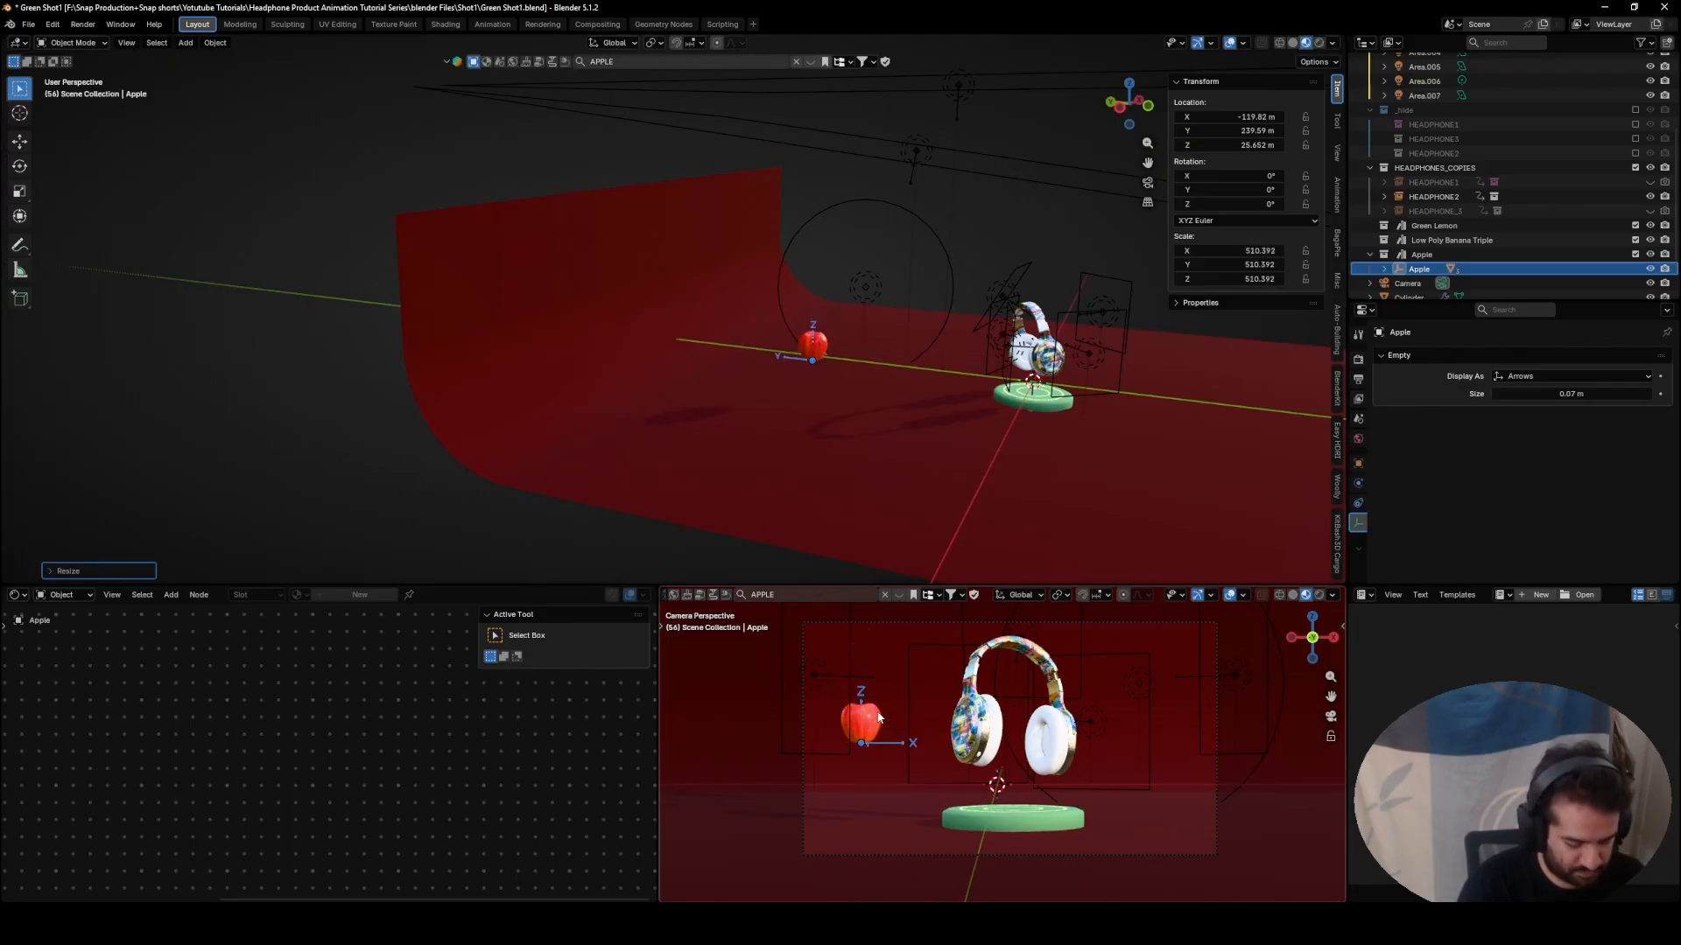
pyautogui.press('g')
pyautogui.click(821, 649)
# - Add a mesh cylinder, scale it to about 45, and place it at about X -236 m, Y 22 m, Z 49 m
pyautogui.scroll(4, 814, 409)
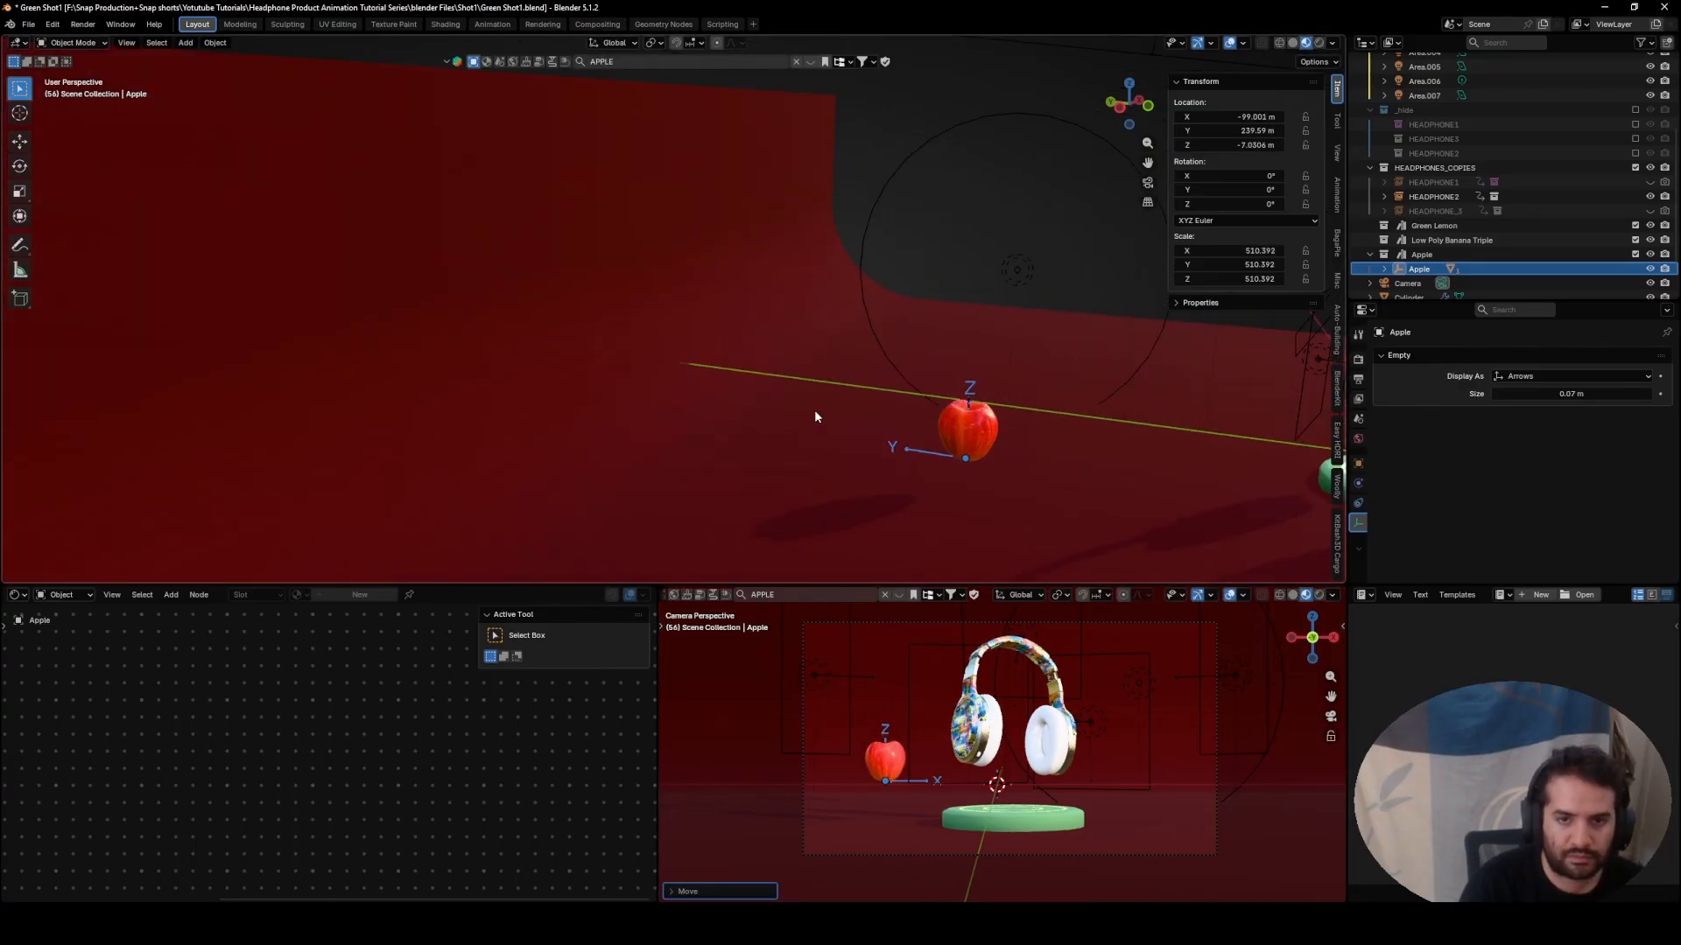
pyautogui.moveTo(814, 409); pyautogui.dragTo(420, 232, button='middle')
pyautogui.click(185, 43)
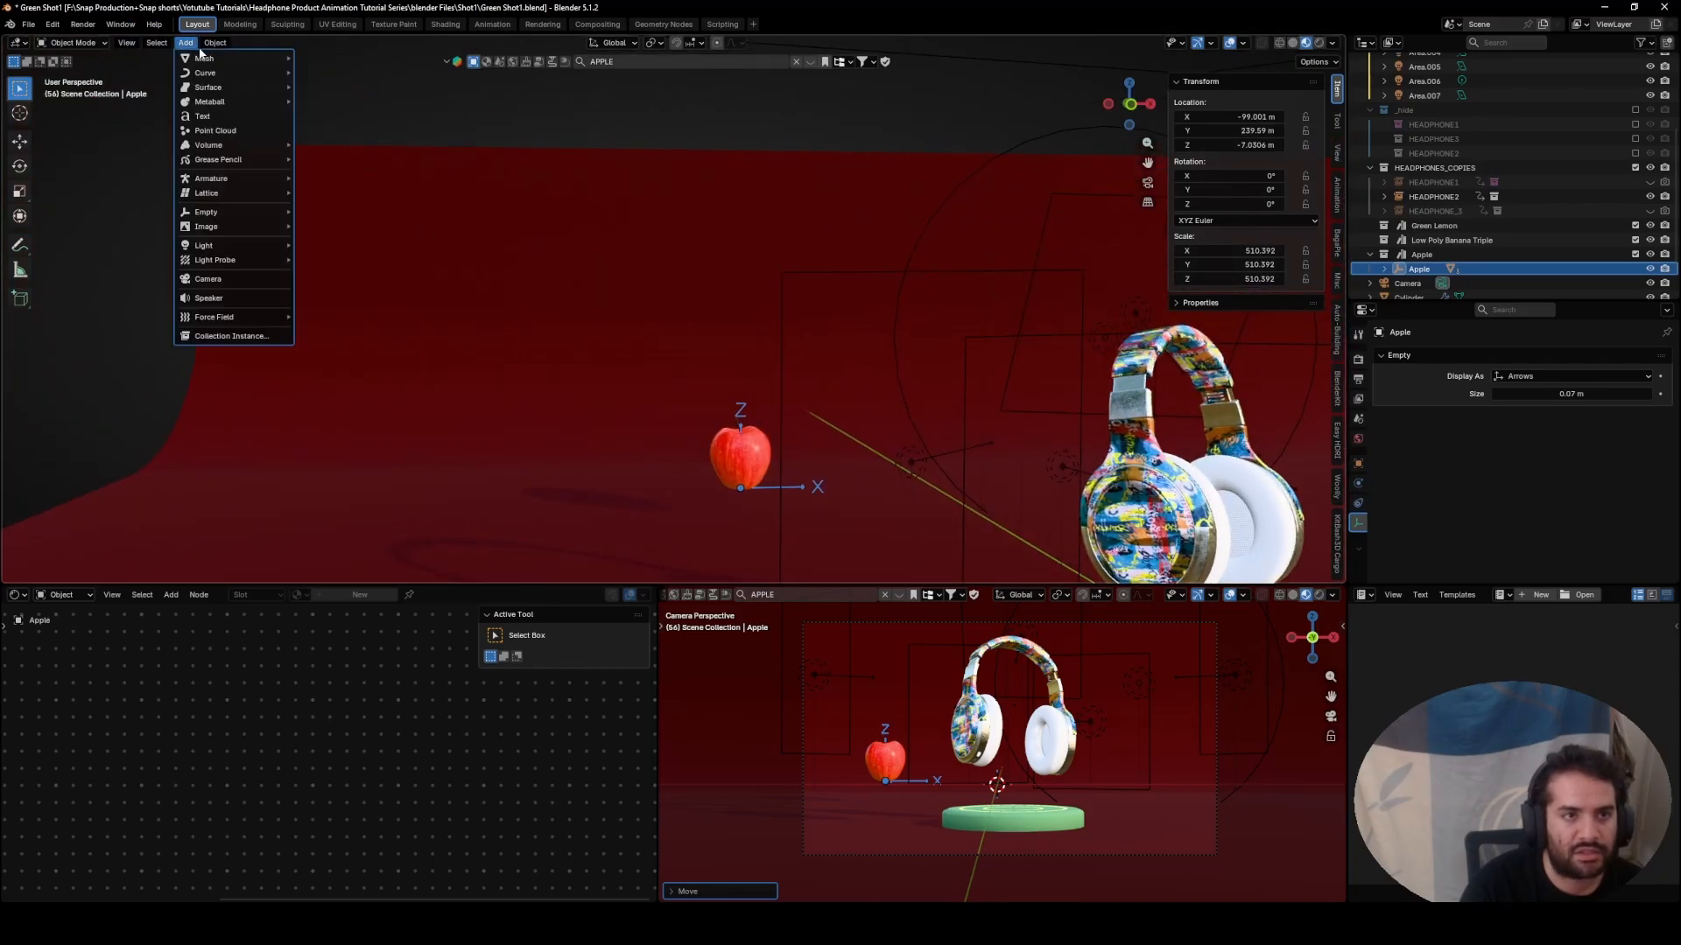
pyautogui.moveTo(204, 58)
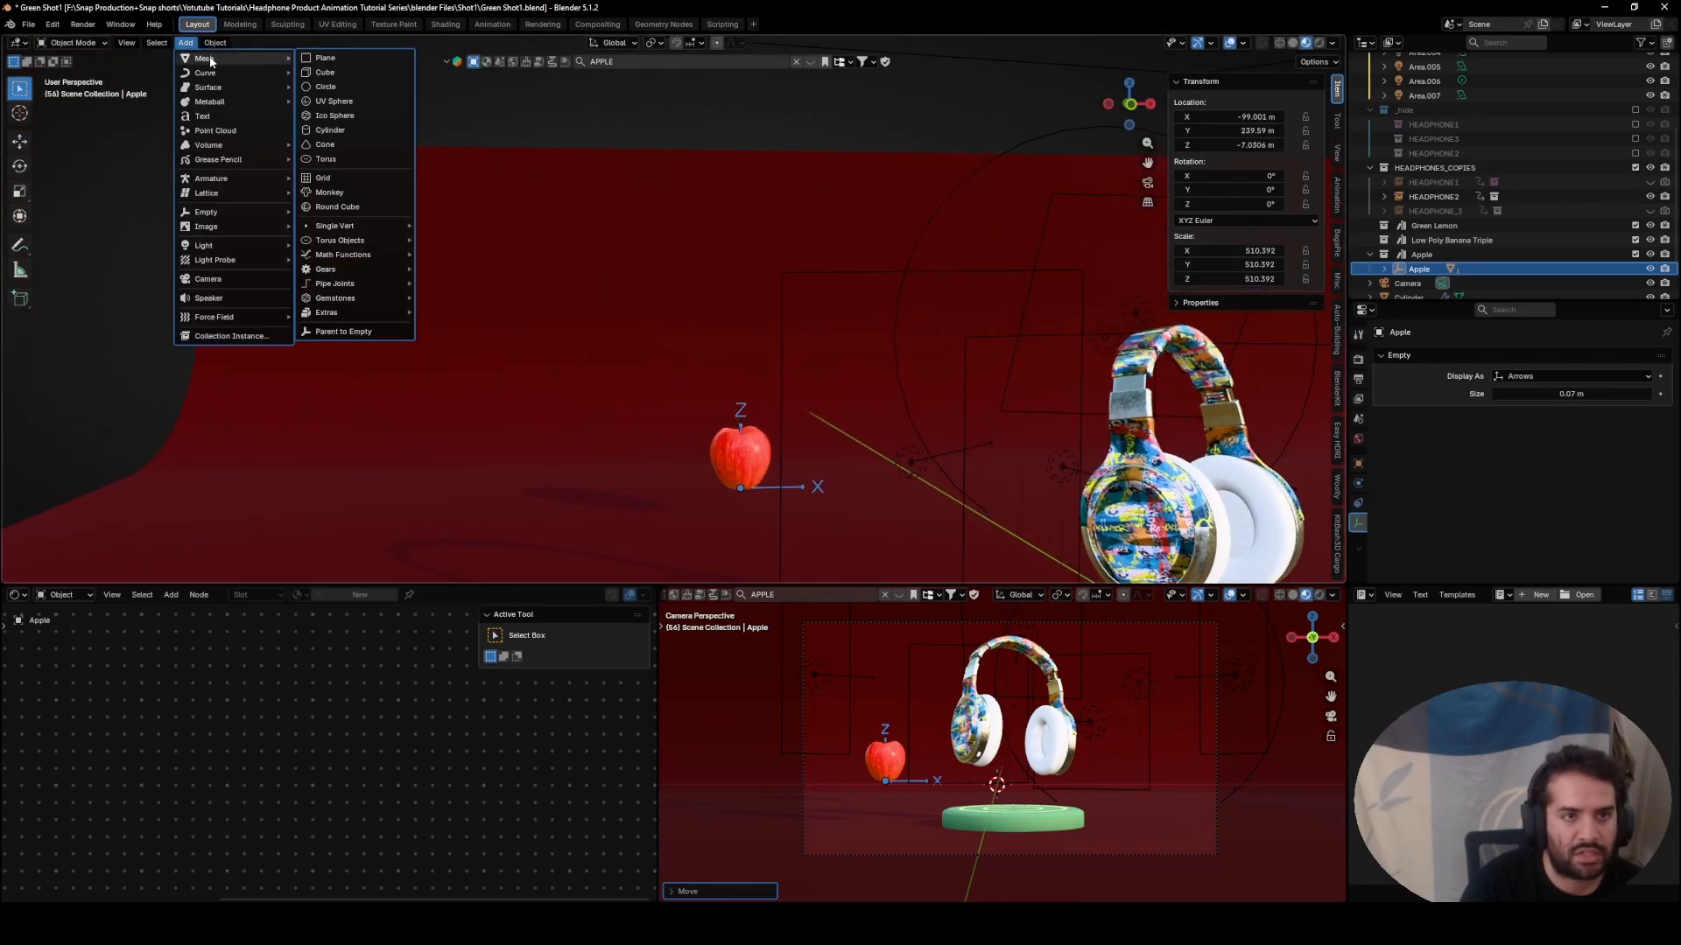
pyautogui.click(321, 131)
pyautogui.scroll(-4, 767, 459)
pyautogui.press('s')
pyautogui.click(767, 417)
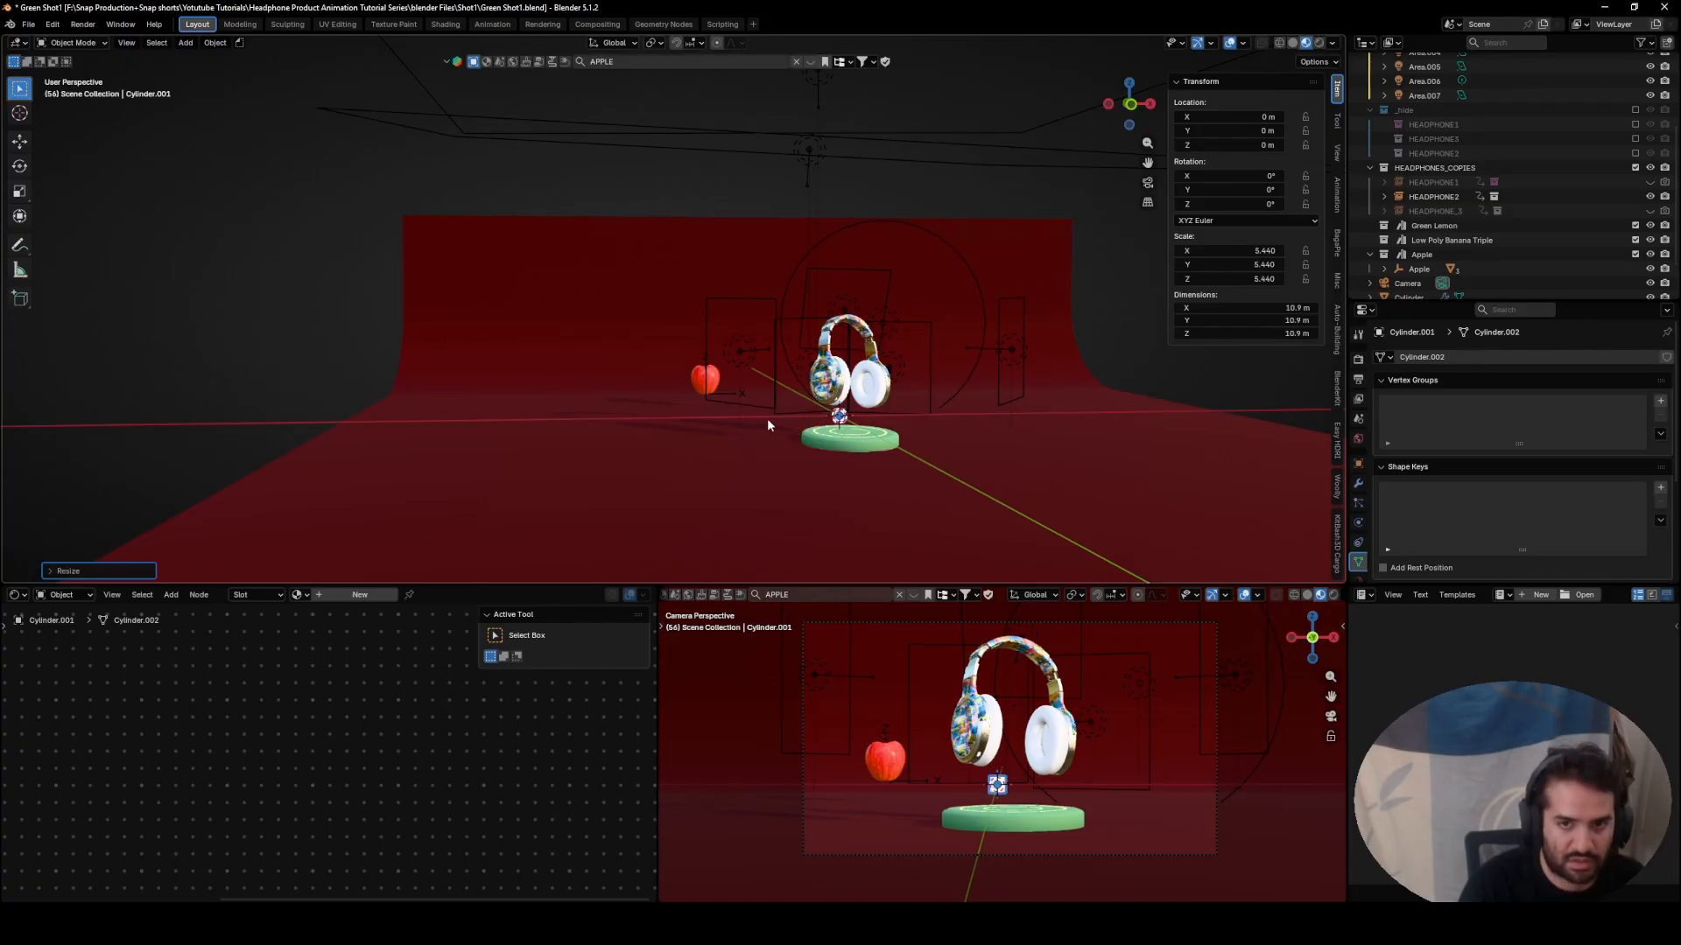
pyautogui.press('s')
pyautogui.click(647, 357)
pyautogui.press('g')
pyautogui.click(371, 293)
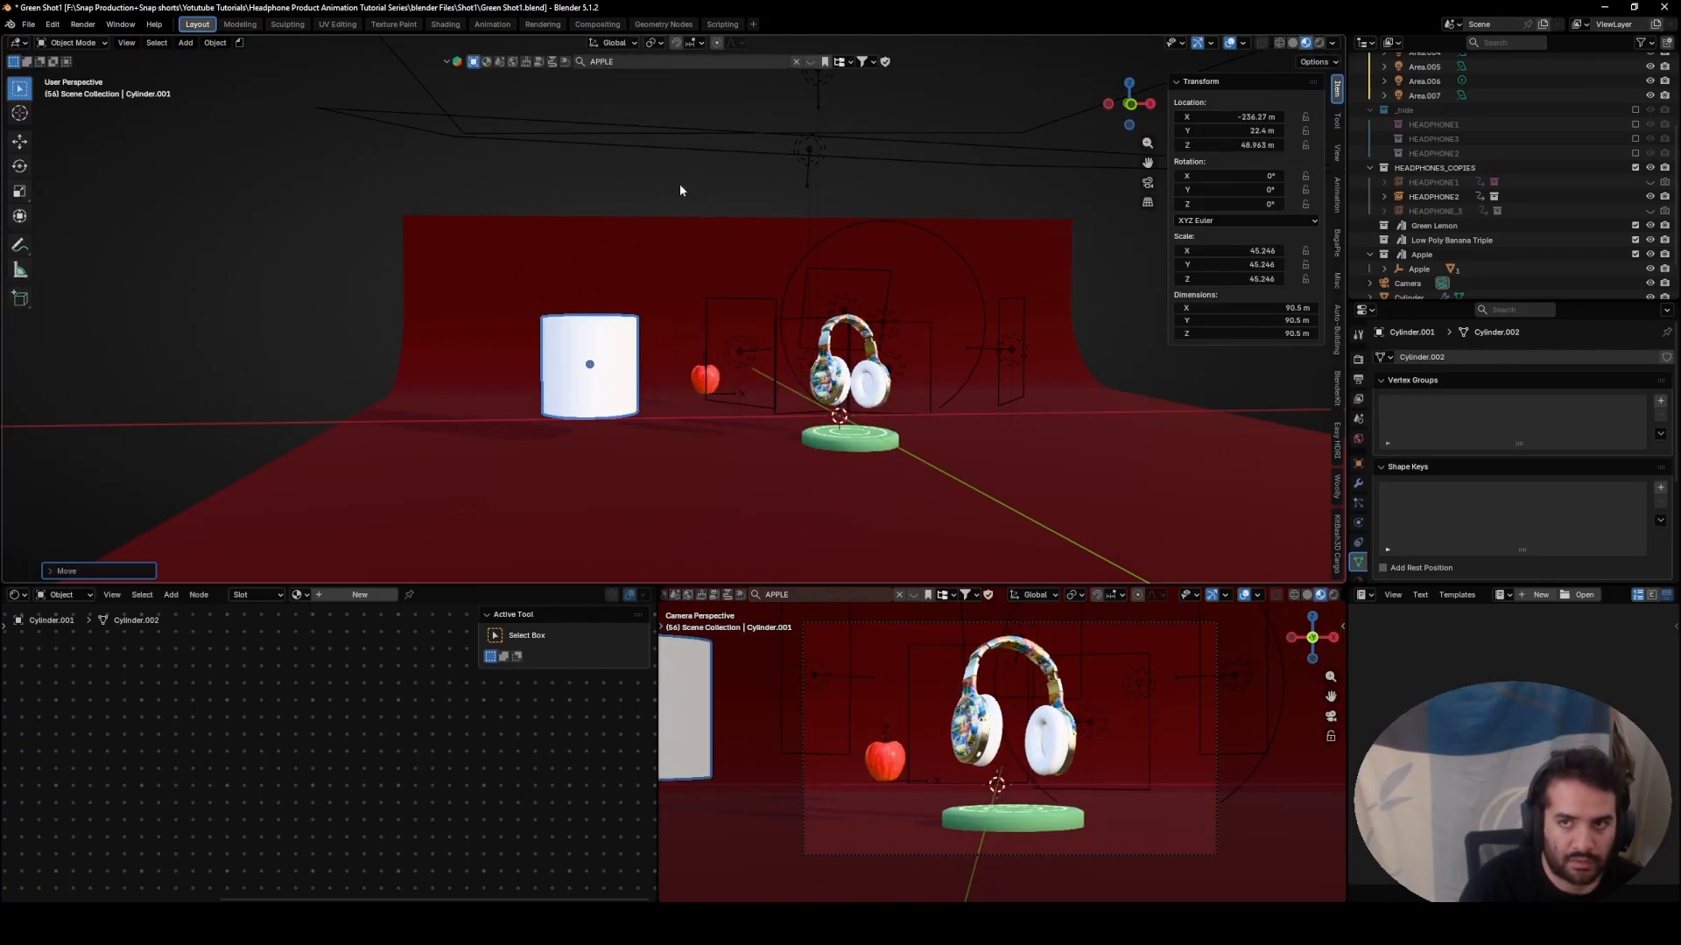
# - Switch the main viewport to solid shading and apply Shade Auto Smooth to the new cylinder
pyautogui.click(1292, 43)
pyautogui.moveTo(858, 297)
pyautogui.mouseDown(button='middle')
pyautogui.moveTo(686, 334)
pyautogui.moveTo(688, 303)
pyautogui.mouseUp(button='middle')
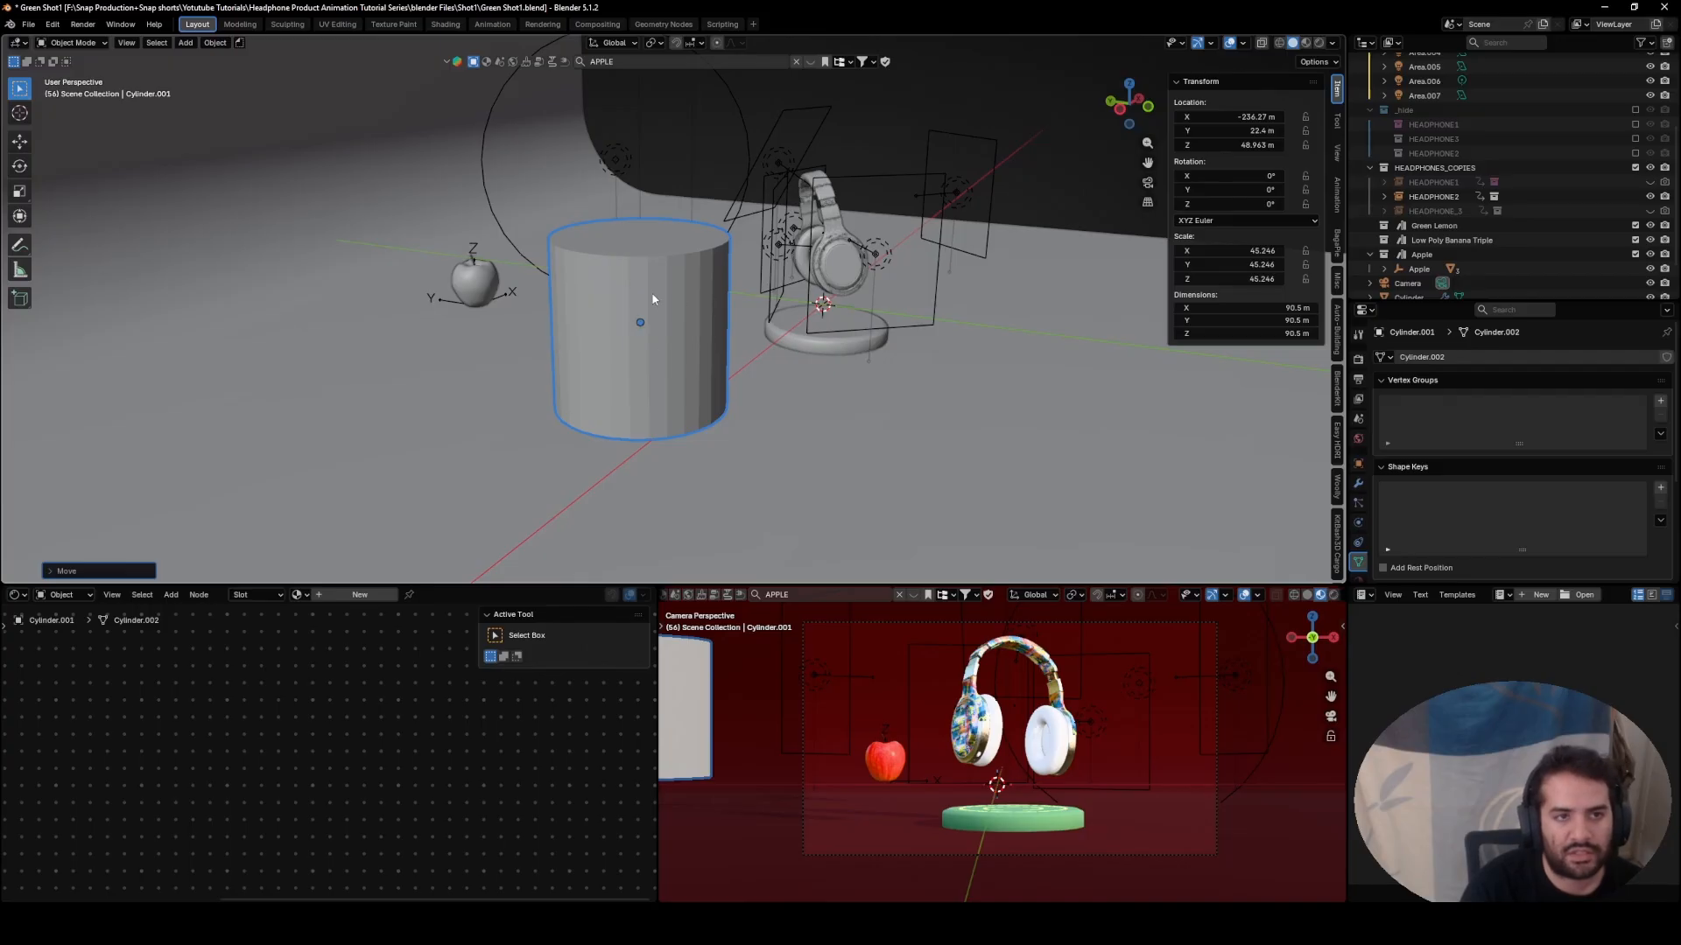
pyautogui.scroll(2, 652, 299)
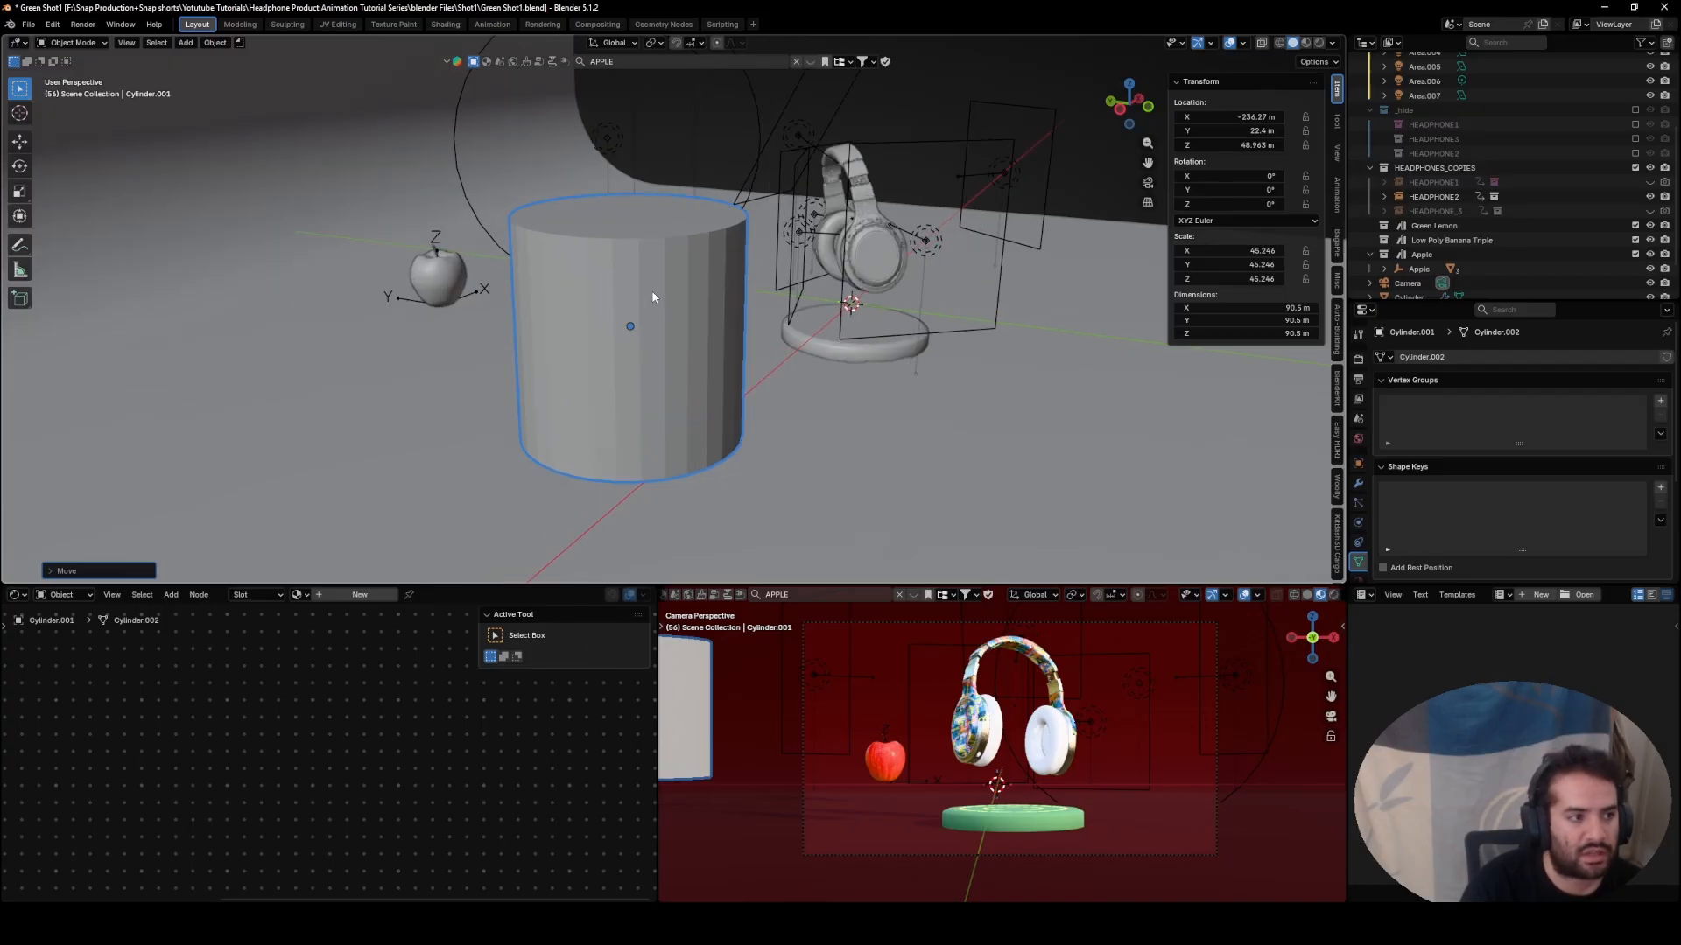
pyautogui.click(214, 43)
pyautogui.click(255, 387)
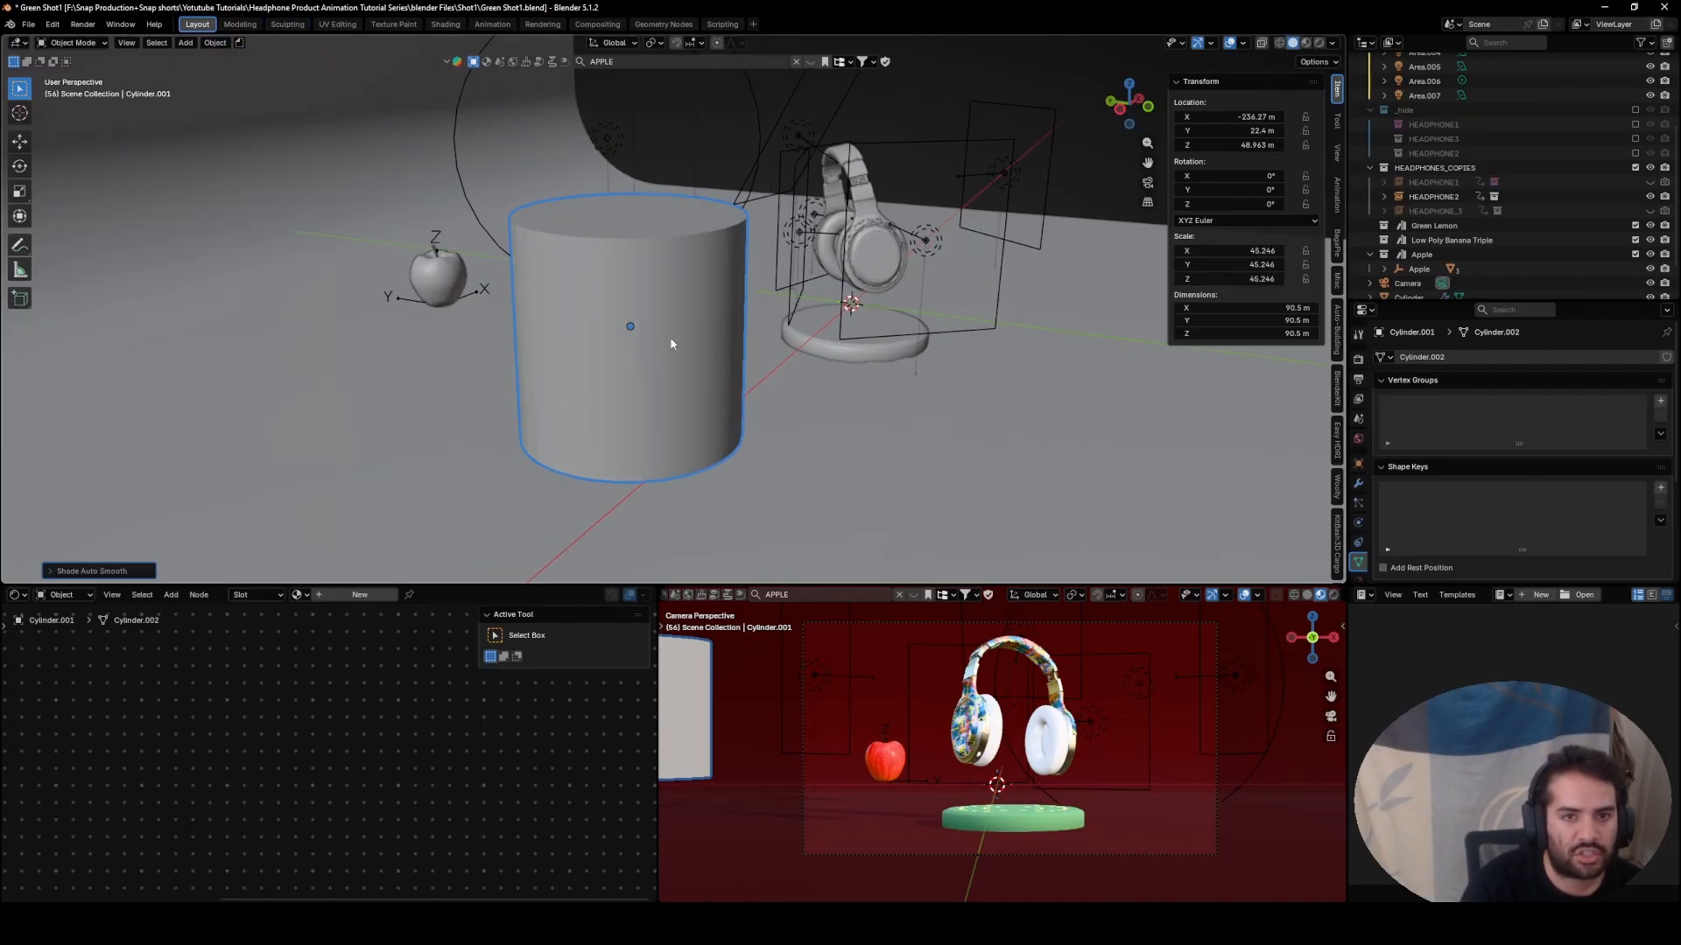
# - Enter Edit Mode on the newly added cylinder
pyautogui.moveTo(671, 340)
pyautogui.keyDown('shift'); pyautogui.mouseDown(button='middle')
pyautogui.moveTo(607, 332)
pyautogui.moveTo(644, 331)
pyautogui.mouseUp(button='middle'); pyautogui.keyUp('shift')
pyautogui.scroll(1, 676, 307)
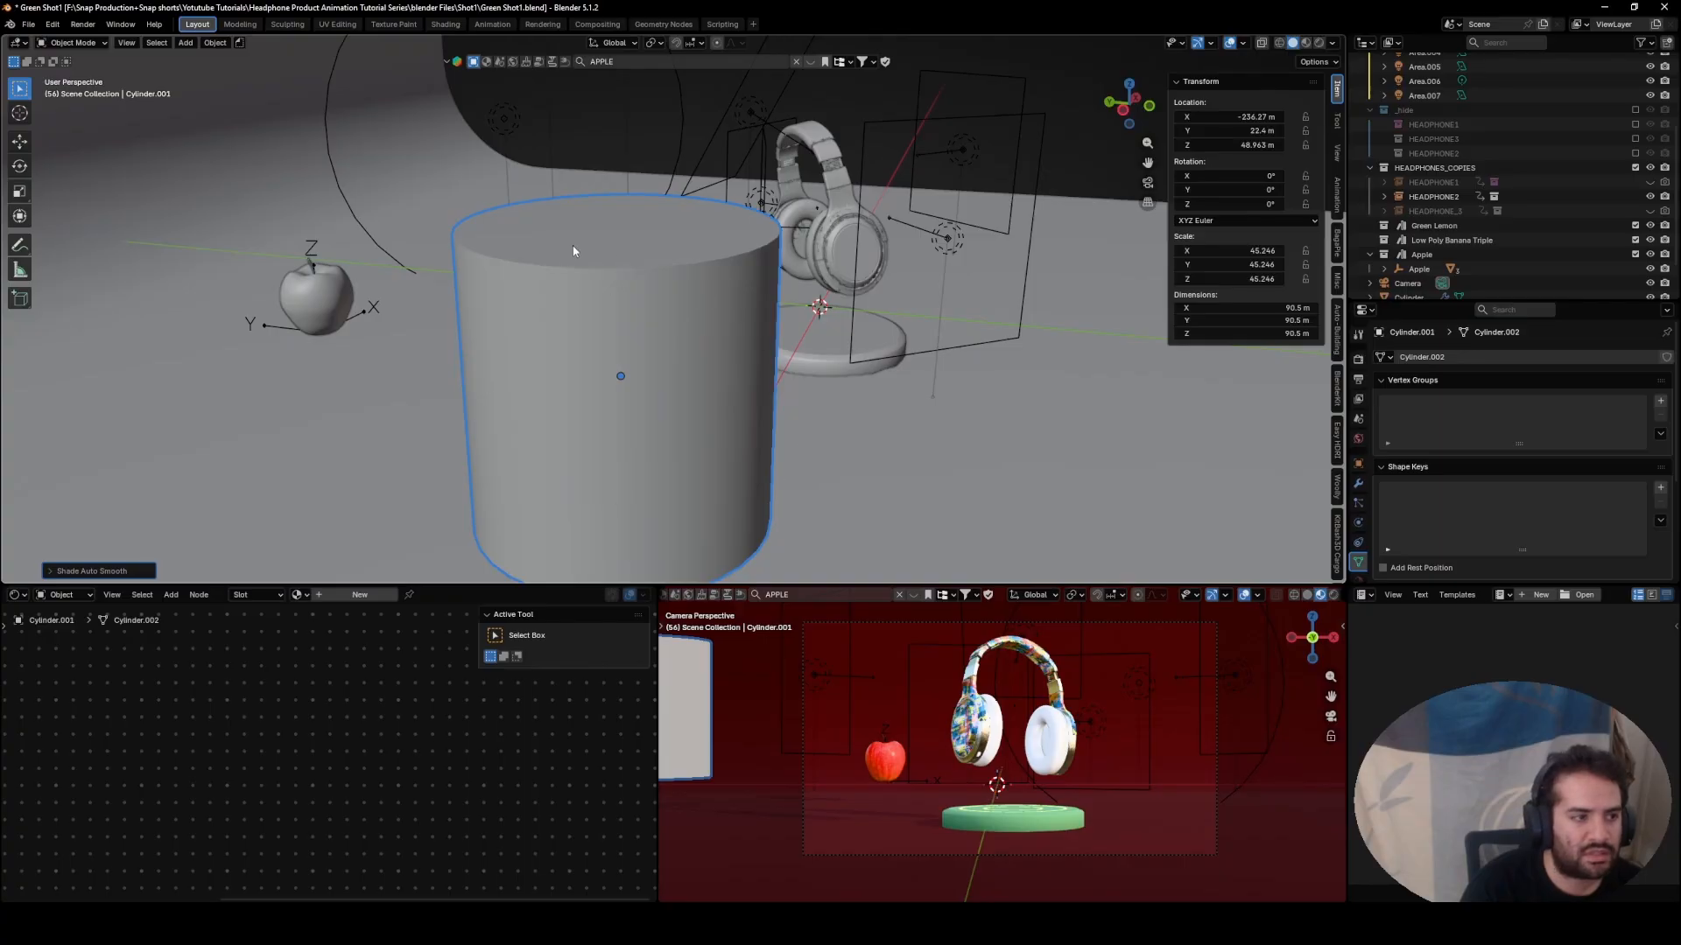
pyautogui.moveTo(865, 361); pyautogui.dragTo(773, 282, button='middle')
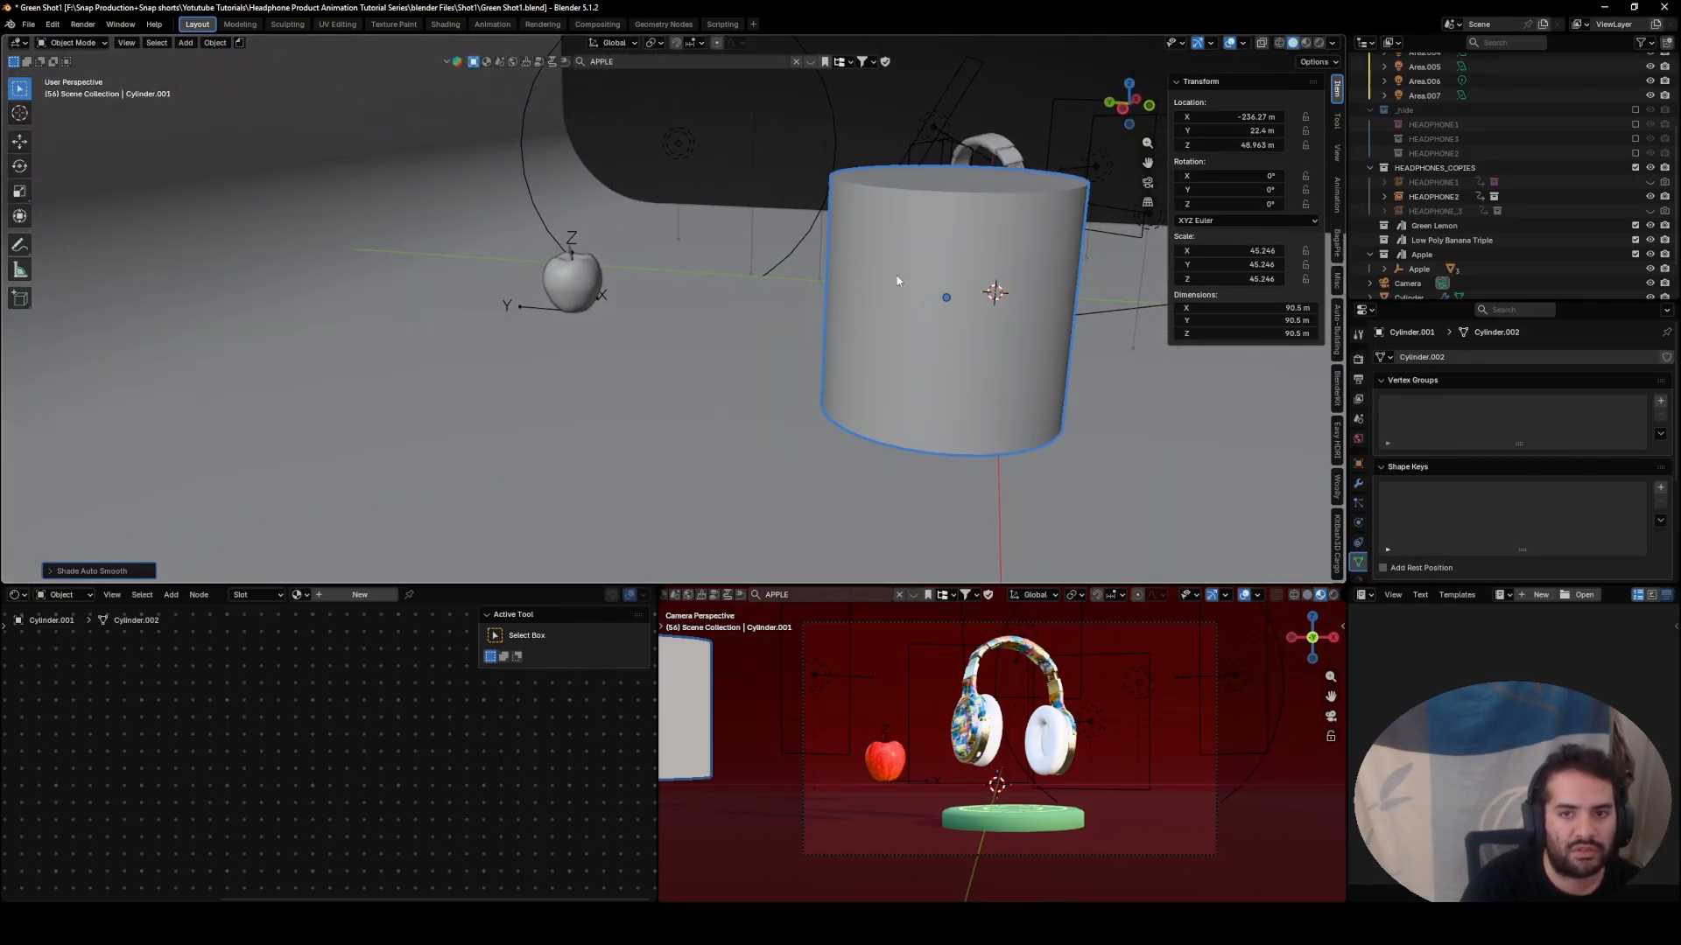
pyautogui.moveTo(900, 281); pyautogui.dragTo(768, 263, button='middle')
pyautogui.press('Tab')
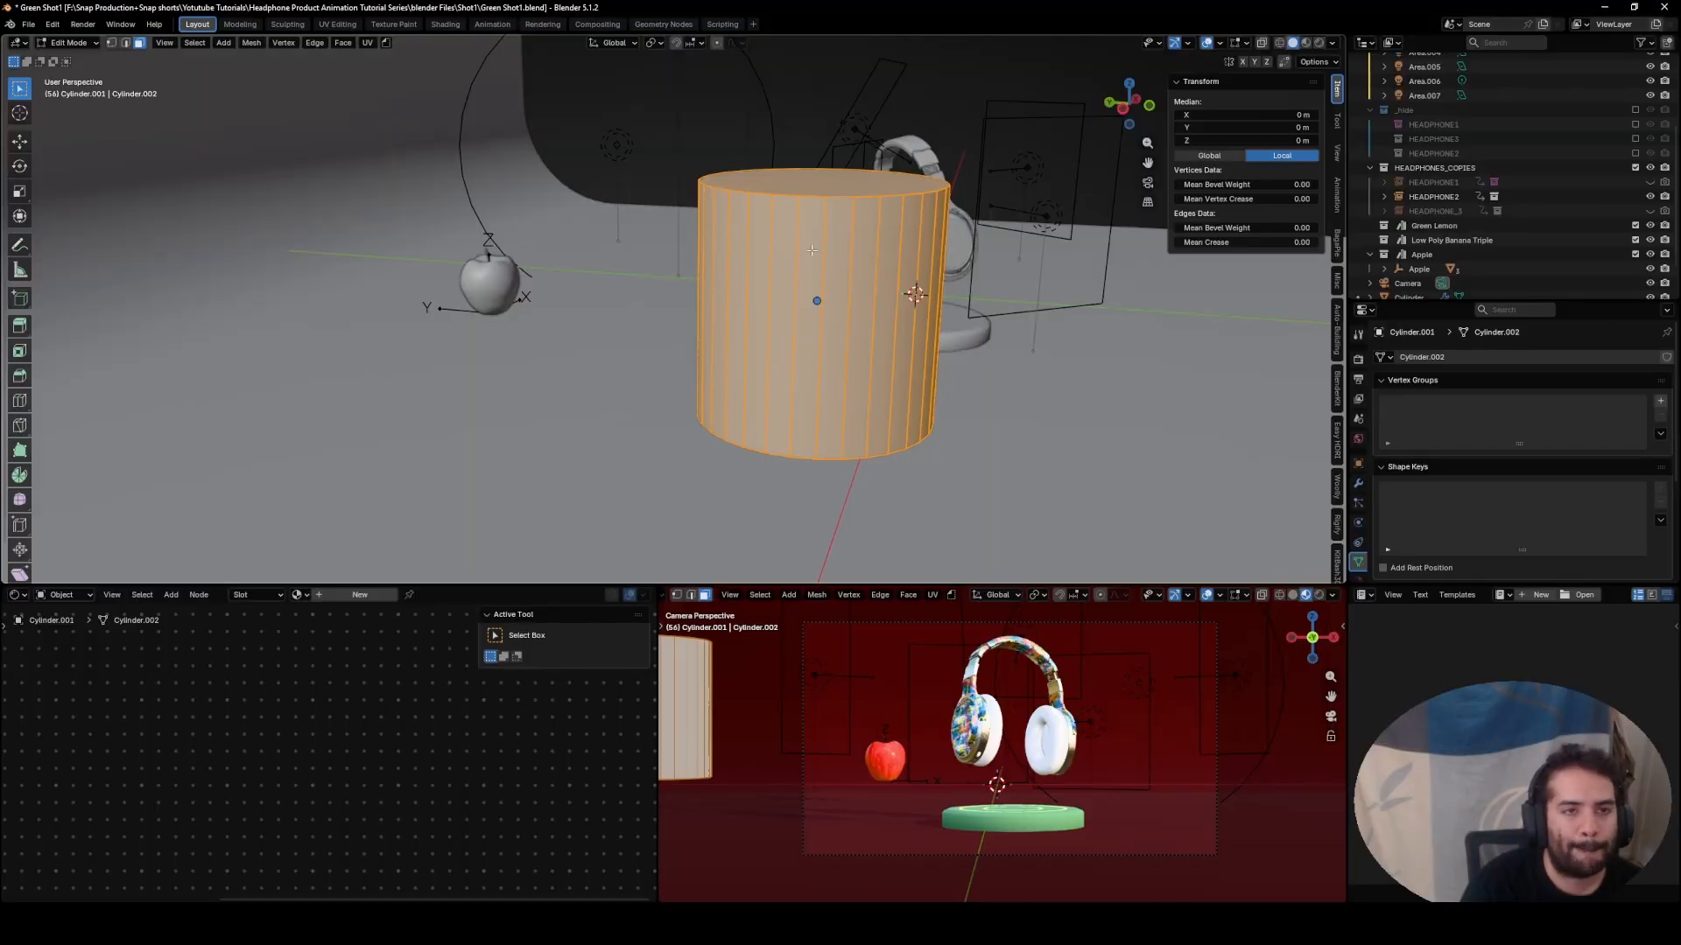
pyautogui.moveTo(813, 250); pyautogui.dragTo(674, 262, button='middle')
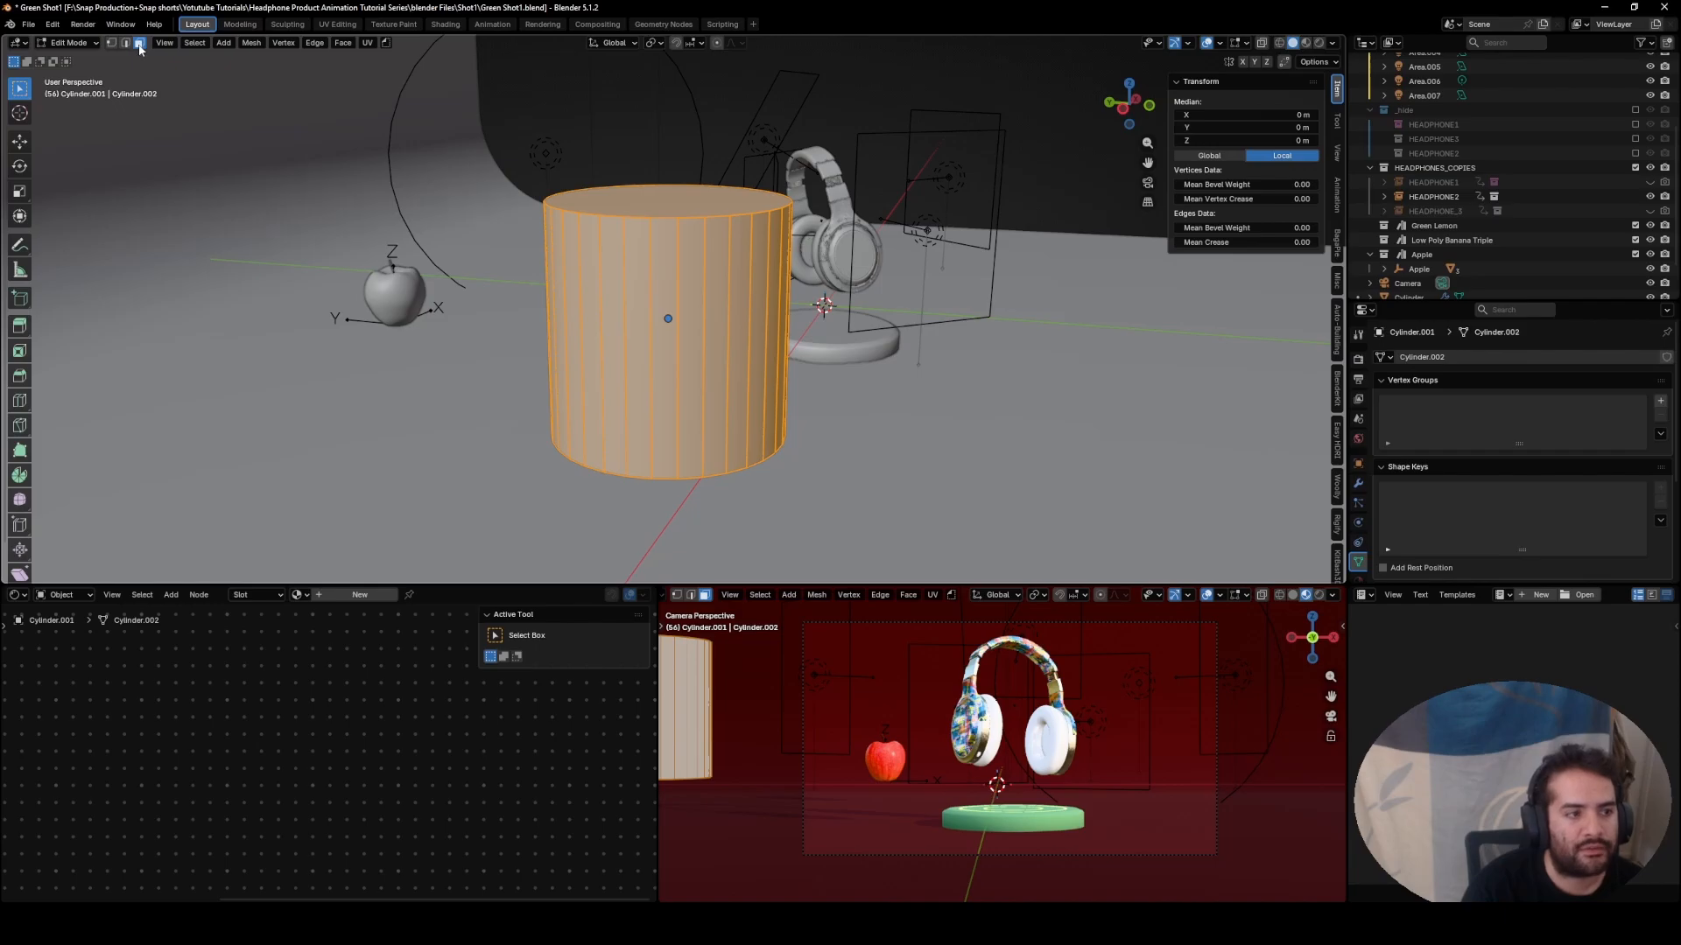
# - Try face, edge and vertex selection on the cylinder by picking its top face, a side face, a vertical edge and a rim vertex
pyautogui.click(651, 212)
pyautogui.moveTo(651, 212); pyautogui.dragTo(652, 281, button='middle')
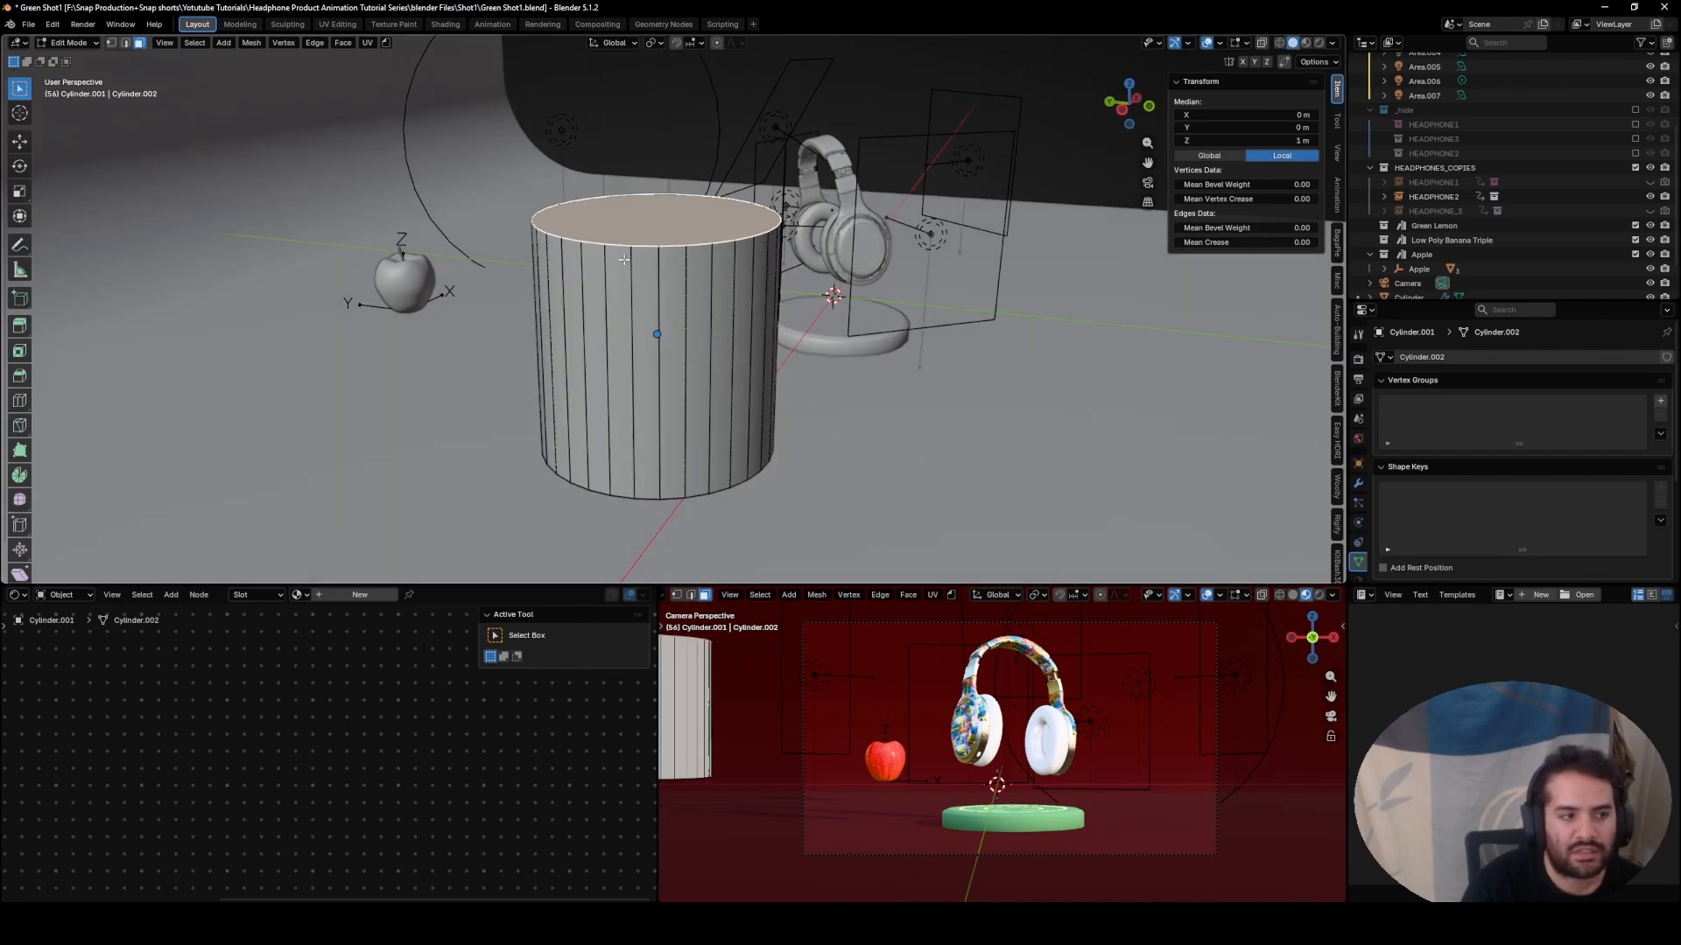
pyautogui.click(646, 269)
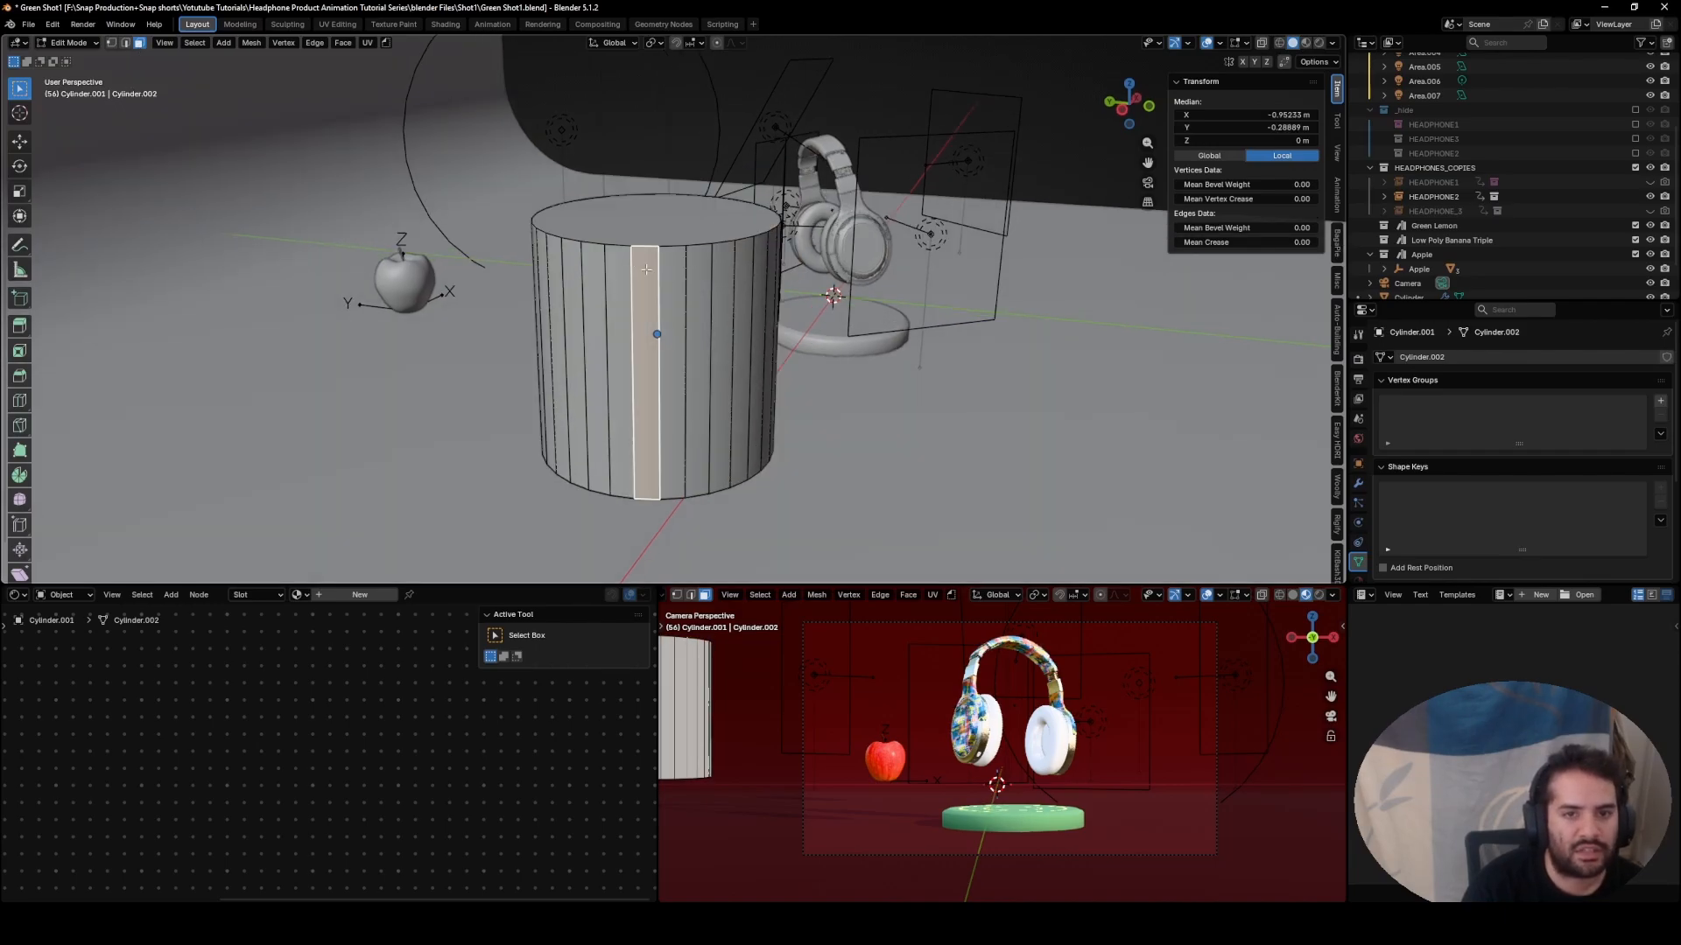
pyautogui.click(125, 42)
pyautogui.click(648, 287)
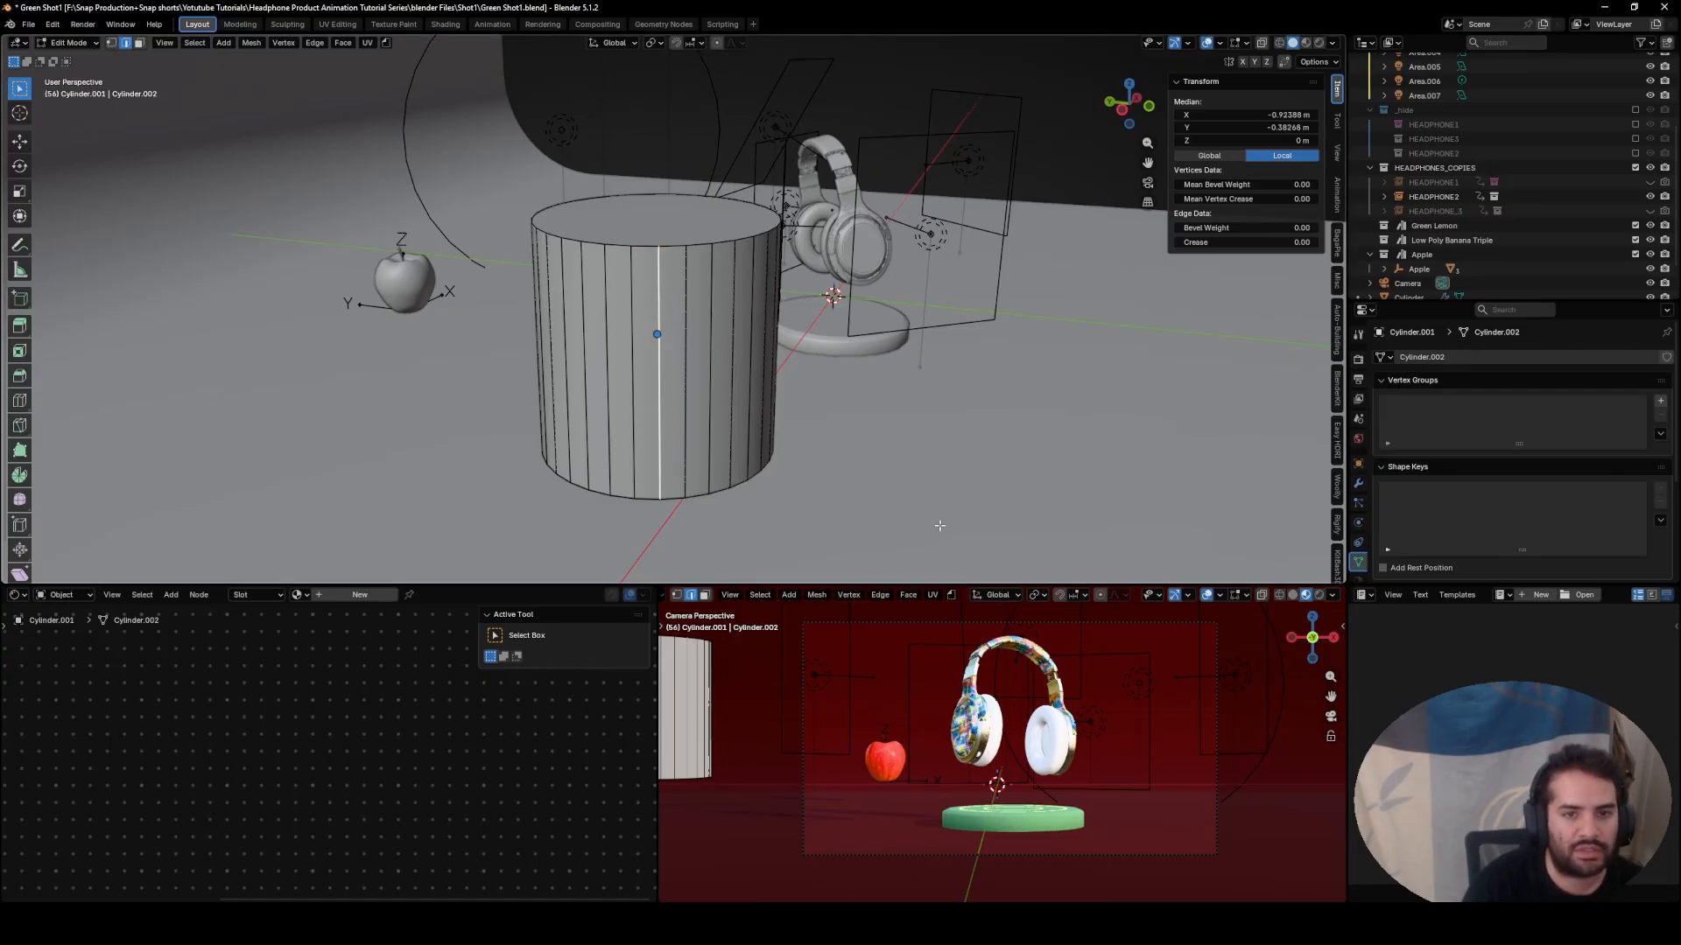
pyautogui.click(111, 44)
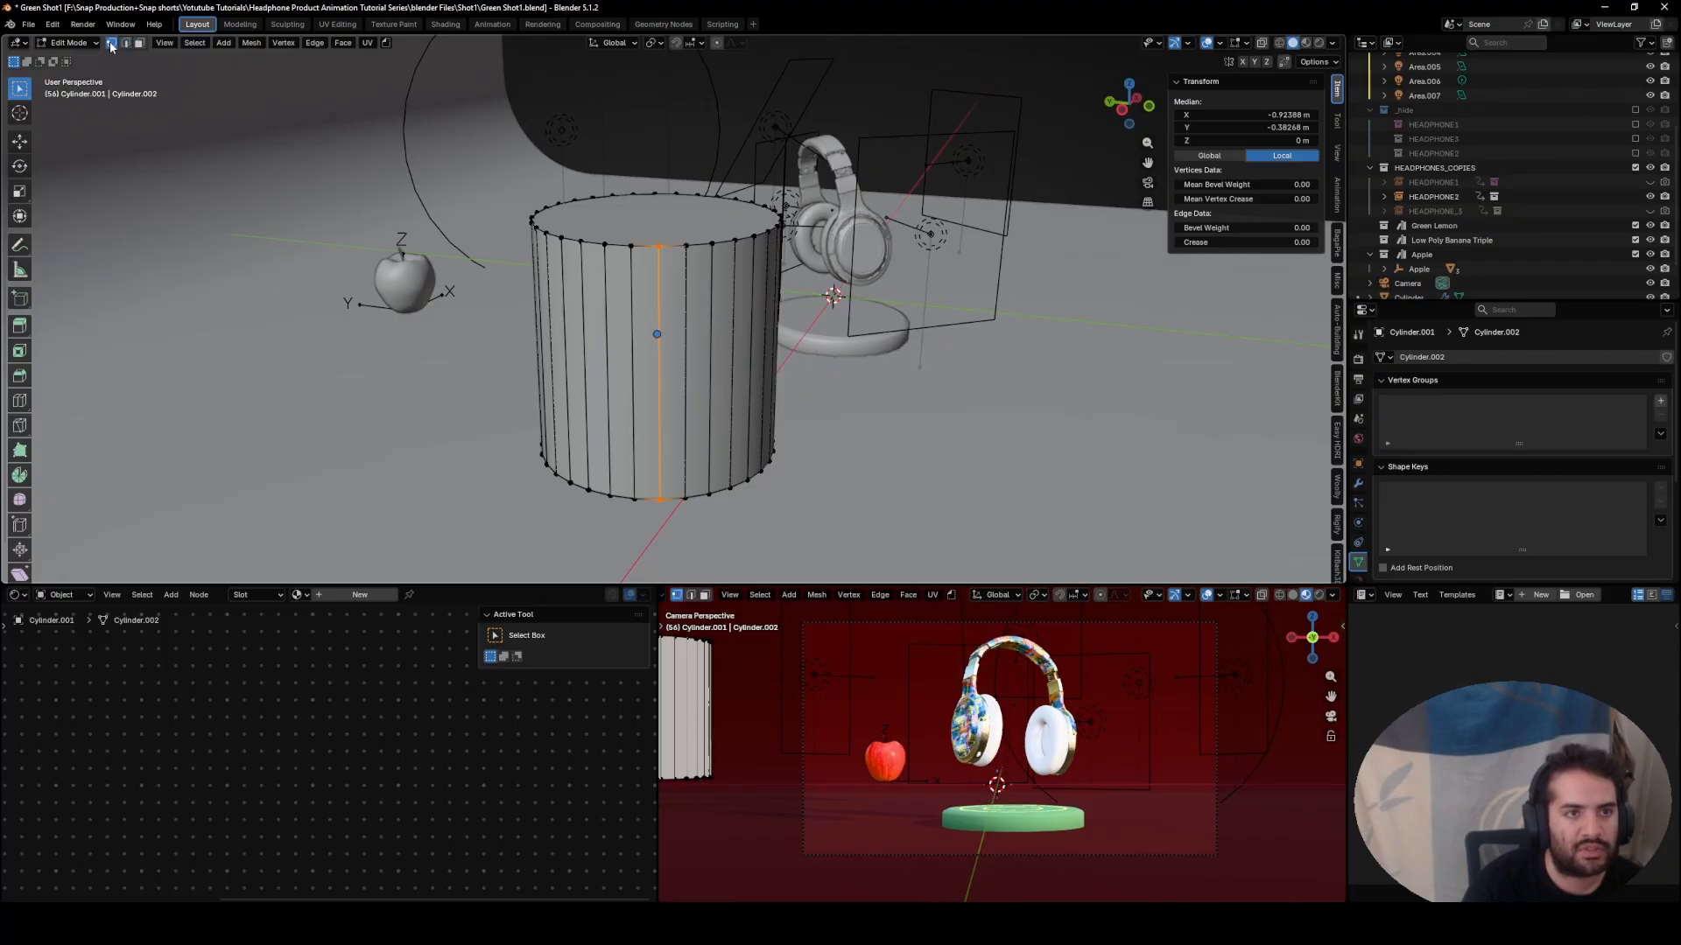
pyautogui.click(635, 241)
pyautogui.click(680, 248)
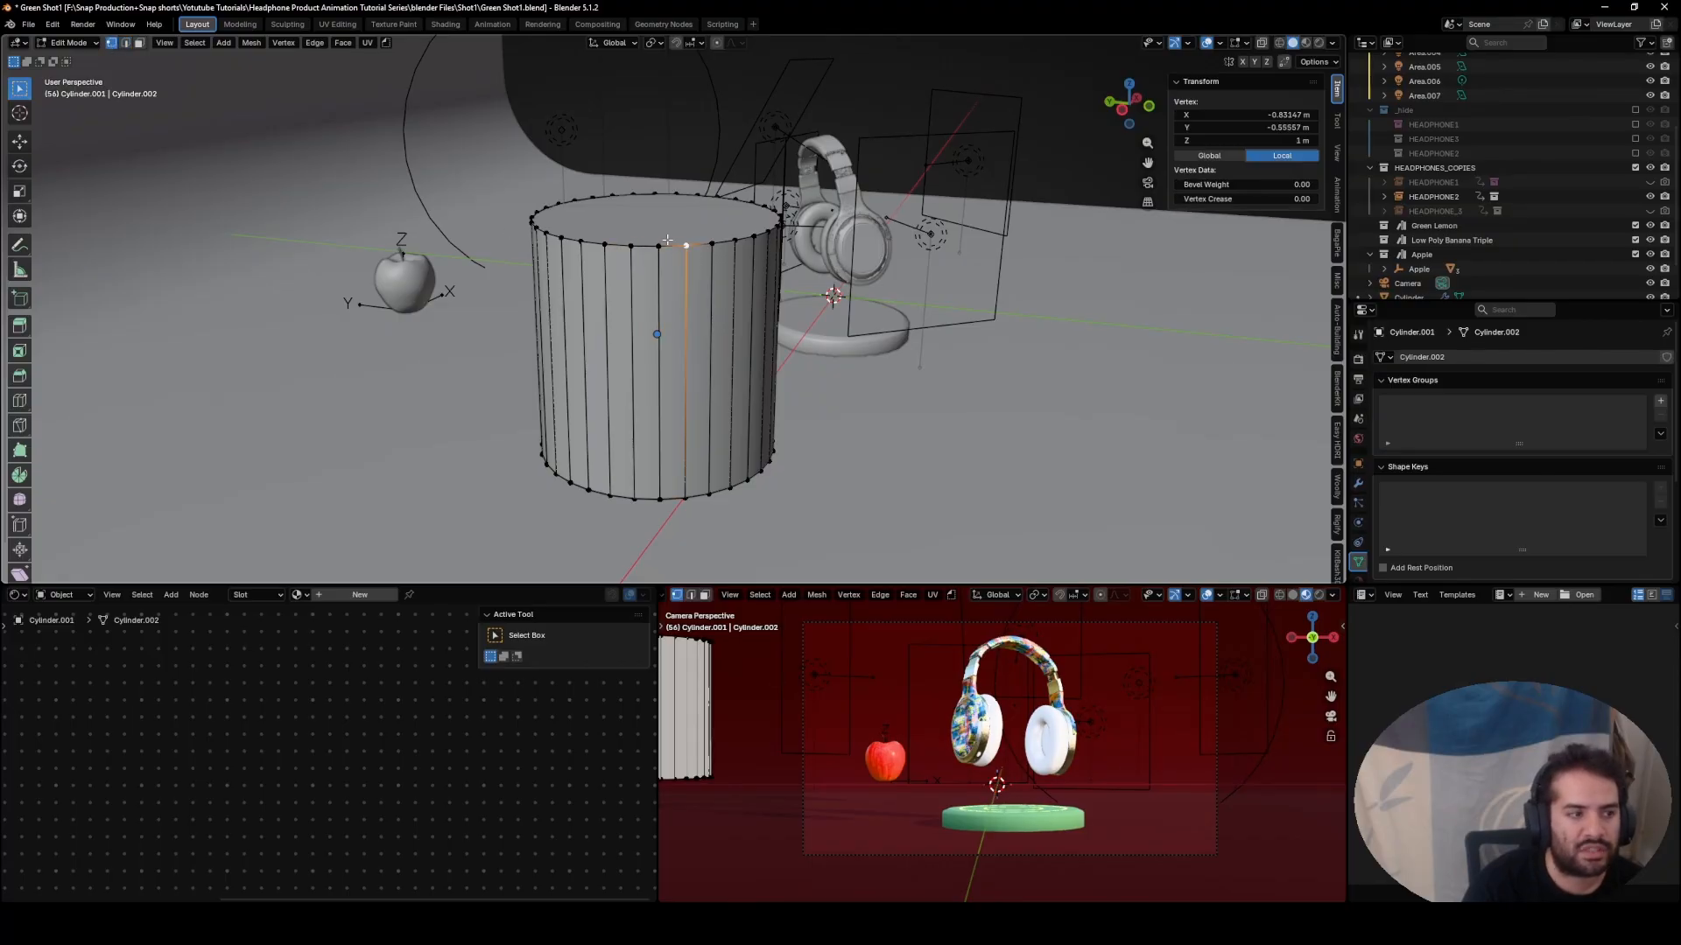
pyautogui.keyDown('shift'); pyautogui.moveTo(673, 249); pyautogui.dragTo(656, 271, button='middle'); pyautogui.keyUp('shift')
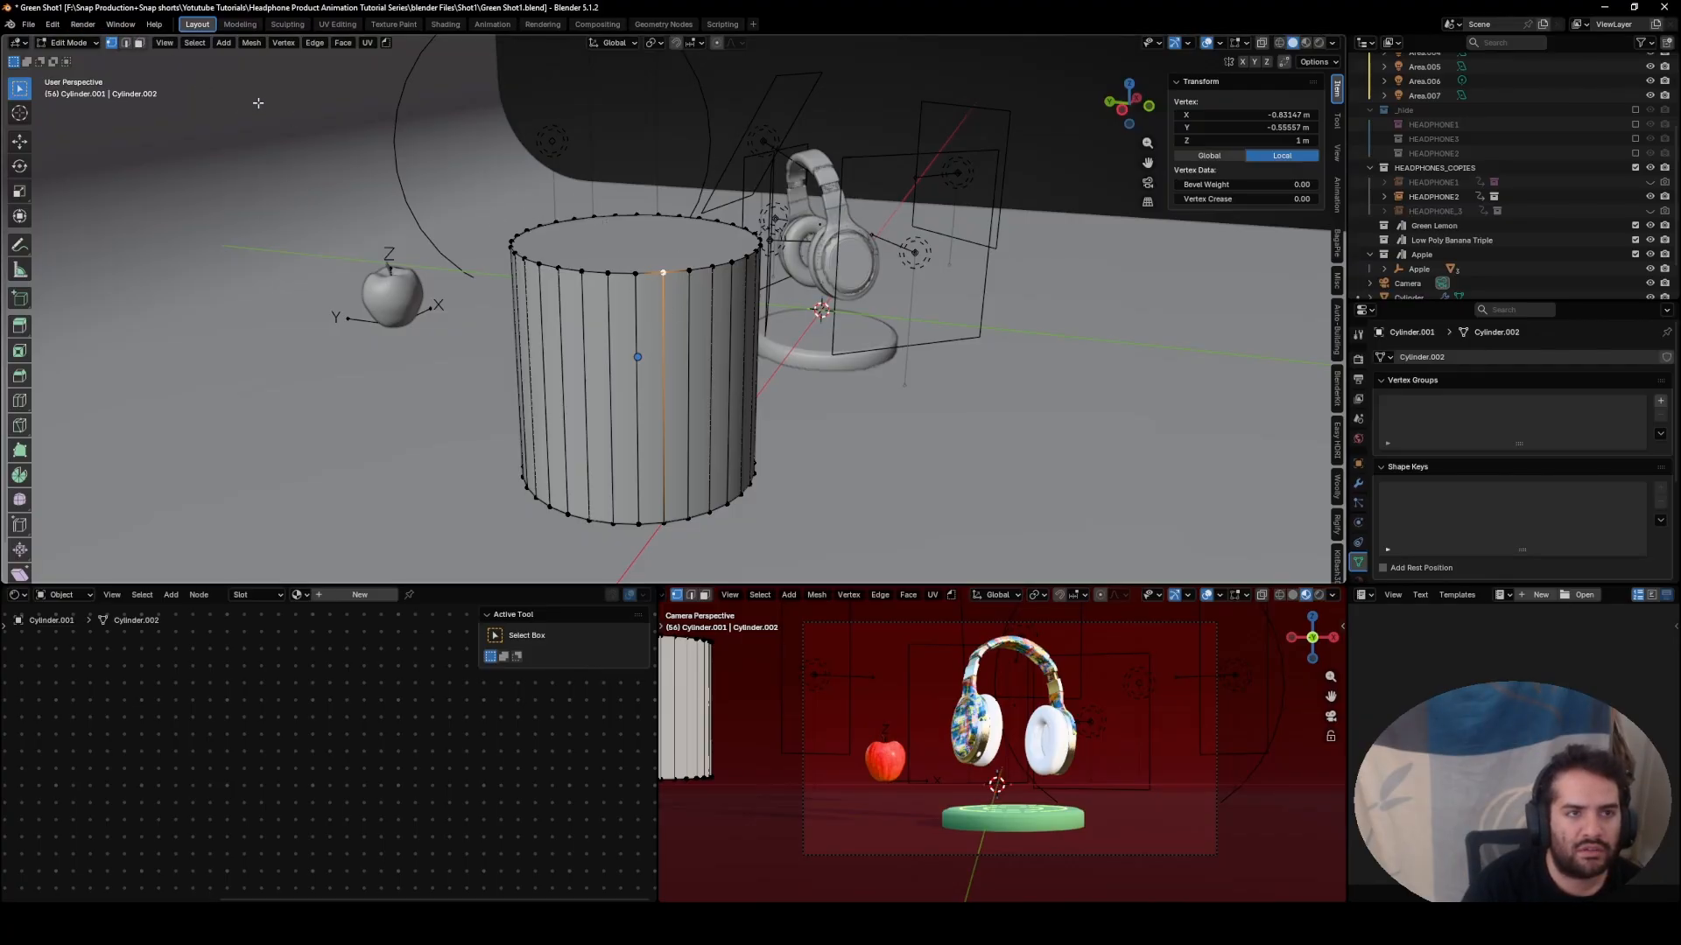
# - Select the cylinder's top face in face selection mode and inset it by about 0.23 m
pyautogui.click(139, 42)
pyautogui.click(591, 250)
pyautogui.moveTo(591, 250); pyautogui.dragTo(769, 353, button='middle')
pyautogui.scroll(3, 769, 353)
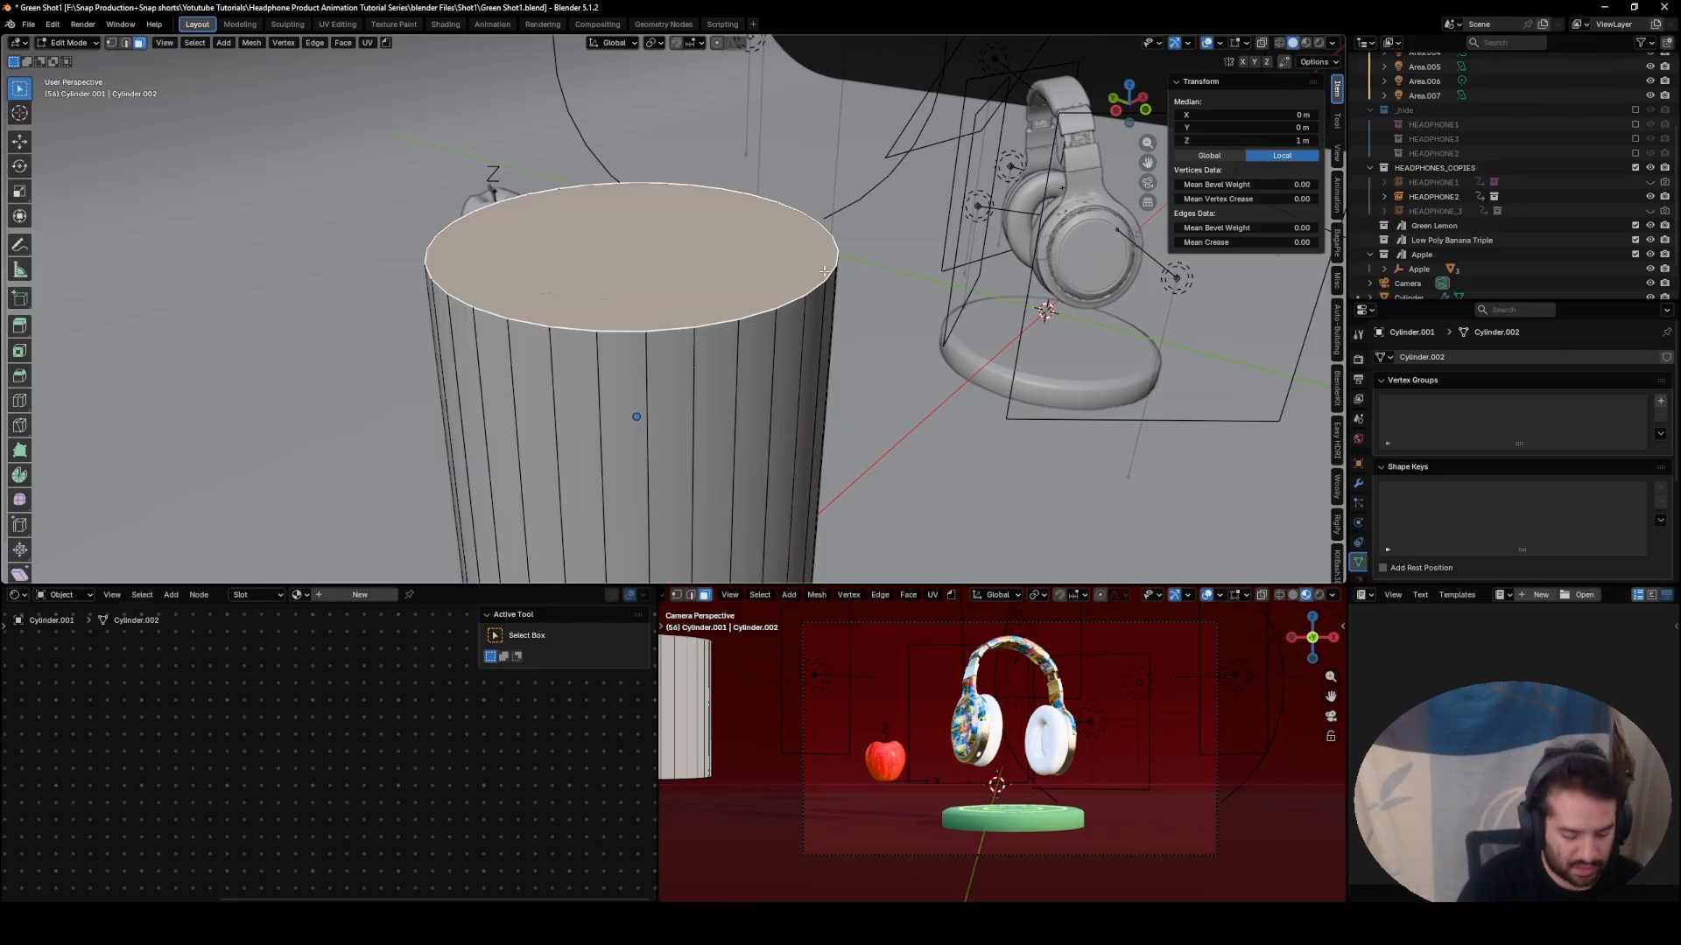
pyautogui.press('i')
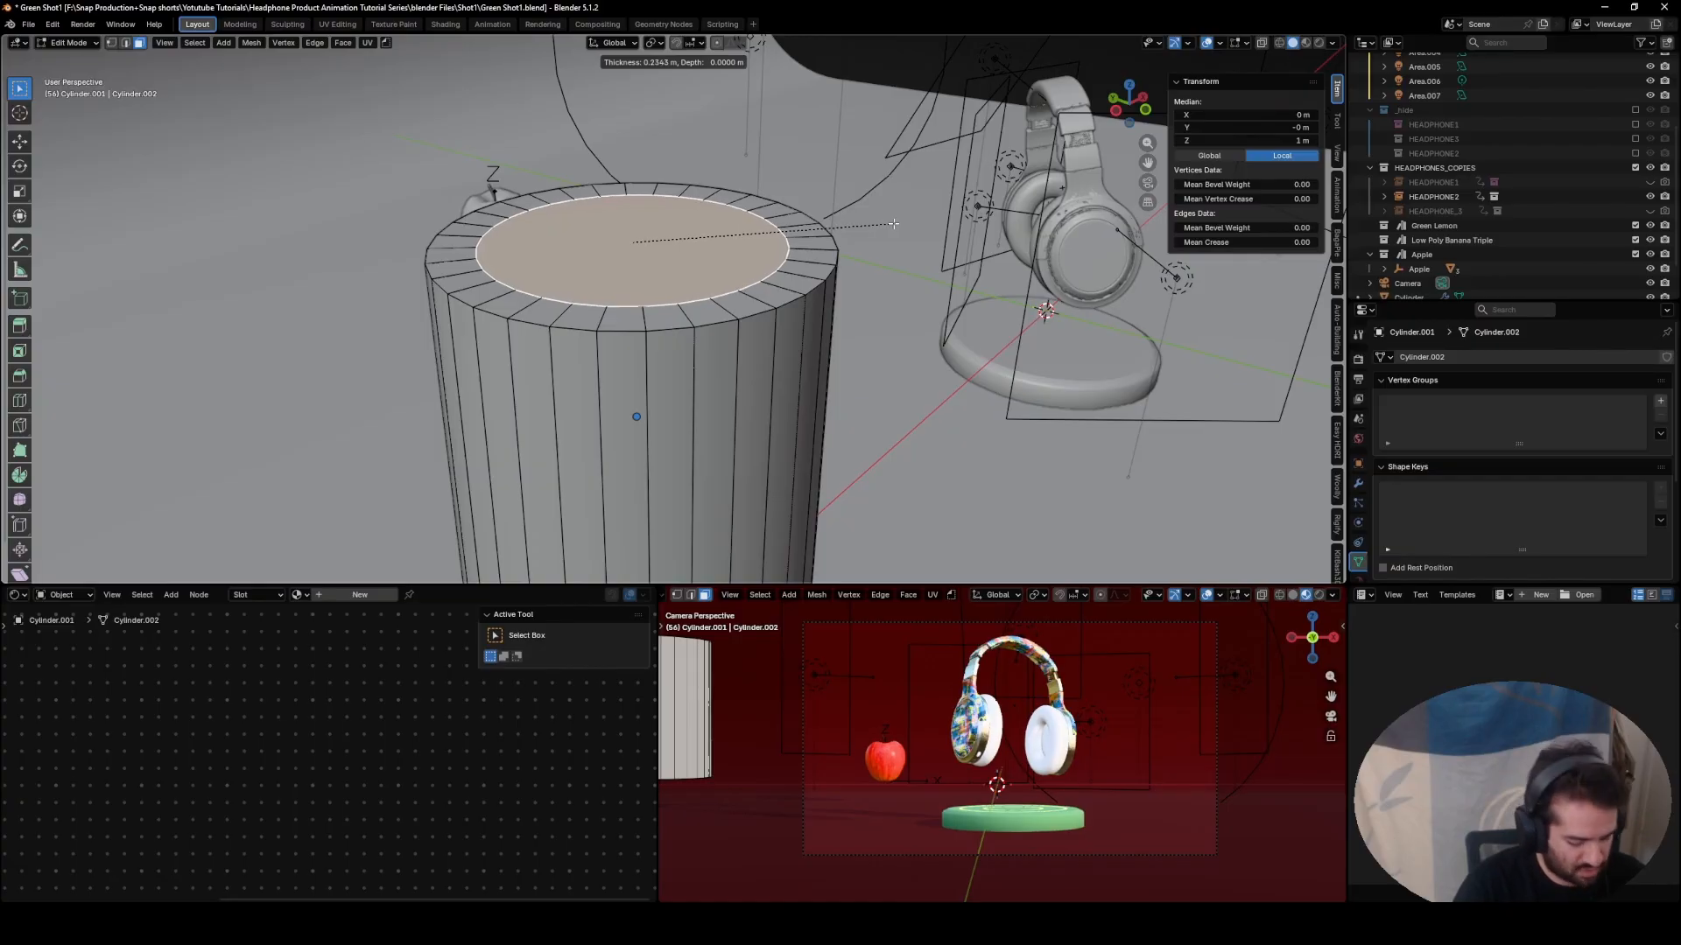
pyautogui.click(893, 224)
# - Hollow out the cylinder by extruding the inset face downward and lowering it along Z to a local height of about 0.09 m, and return to Object Mode
pyautogui.press('e')
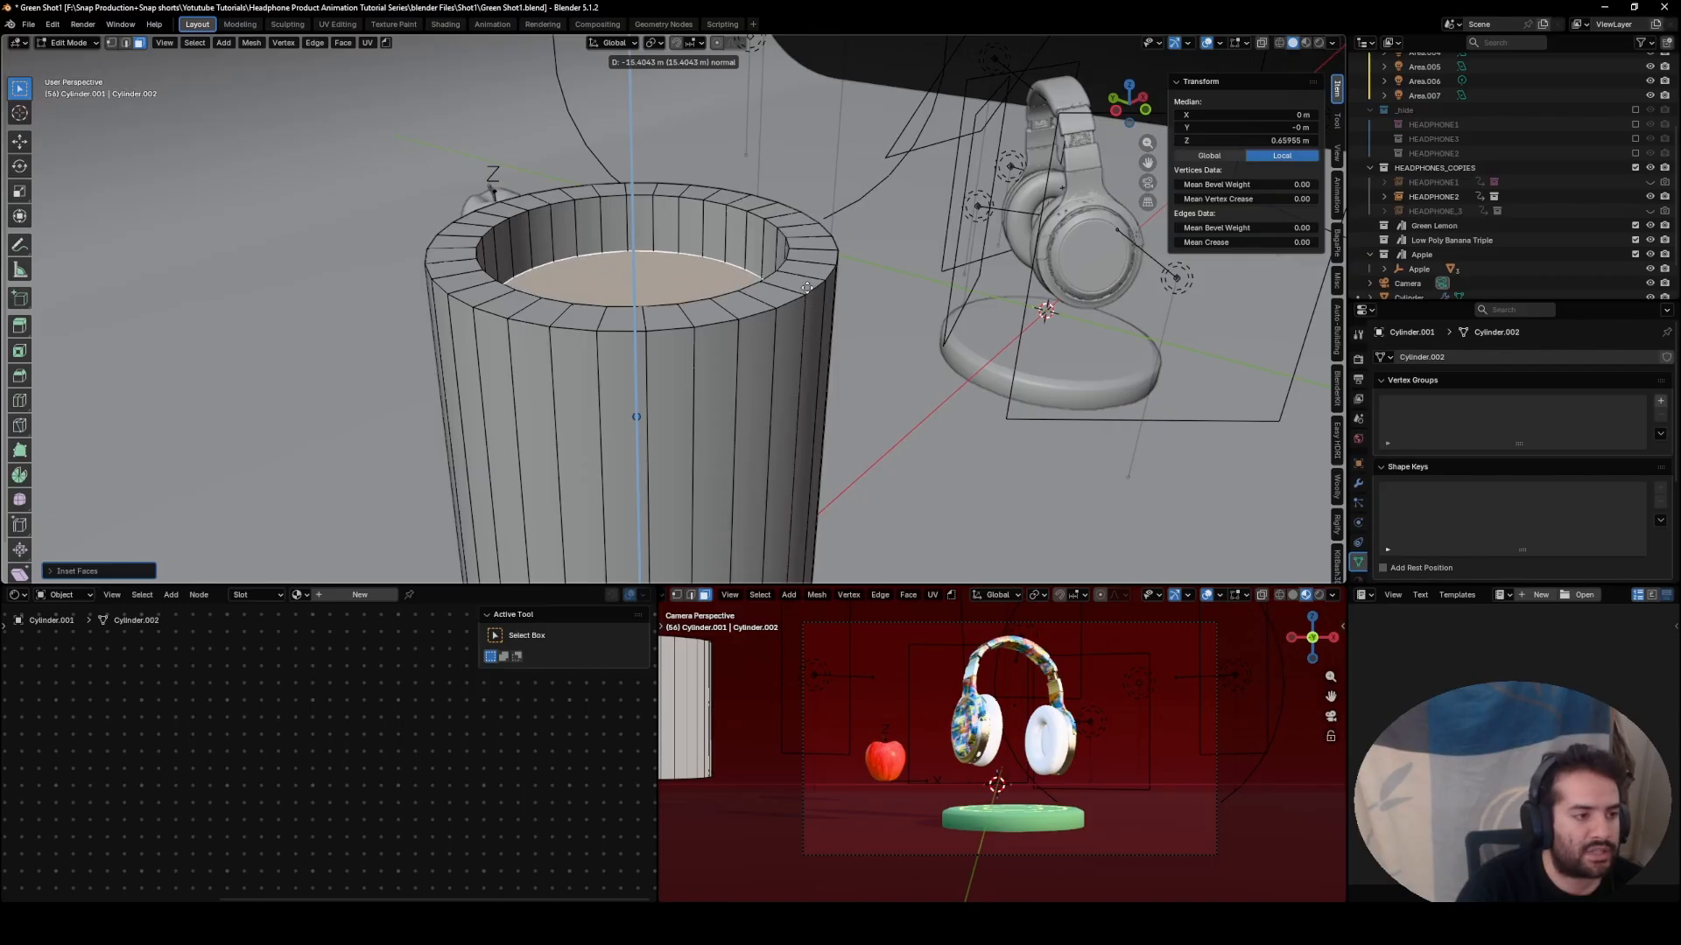
pyautogui.click(850, 274)
pyautogui.moveTo(845, 386); pyautogui.dragTo(816, 374, button='middle')
pyautogui.press('g')
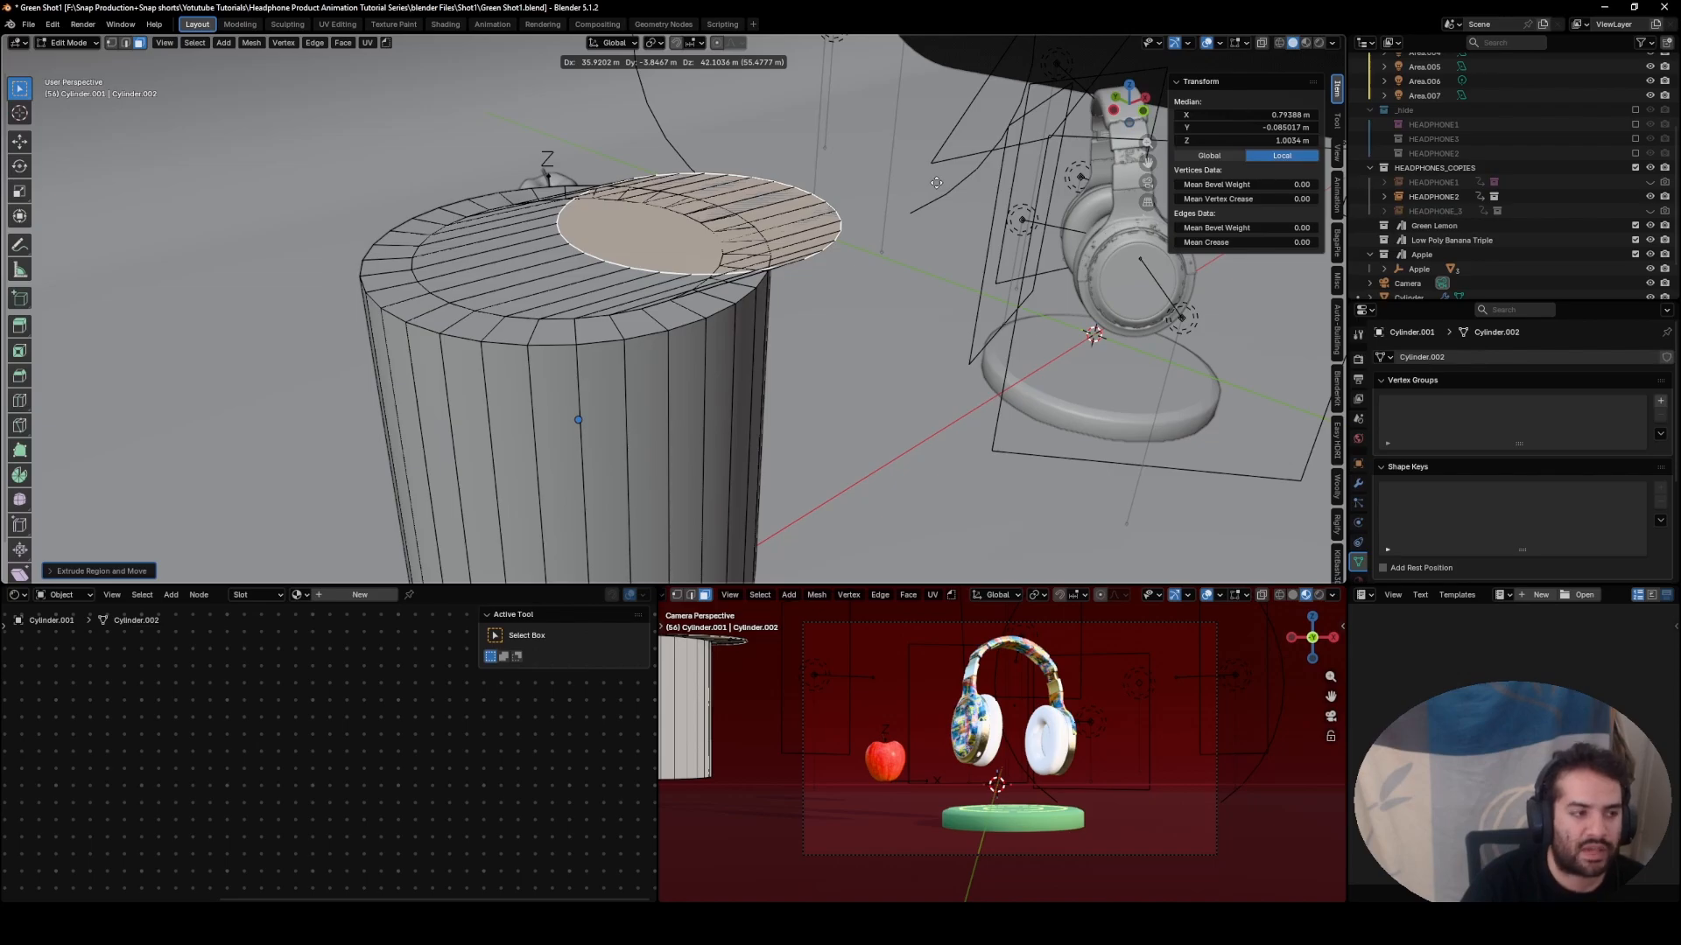
pyautogui.press('z')
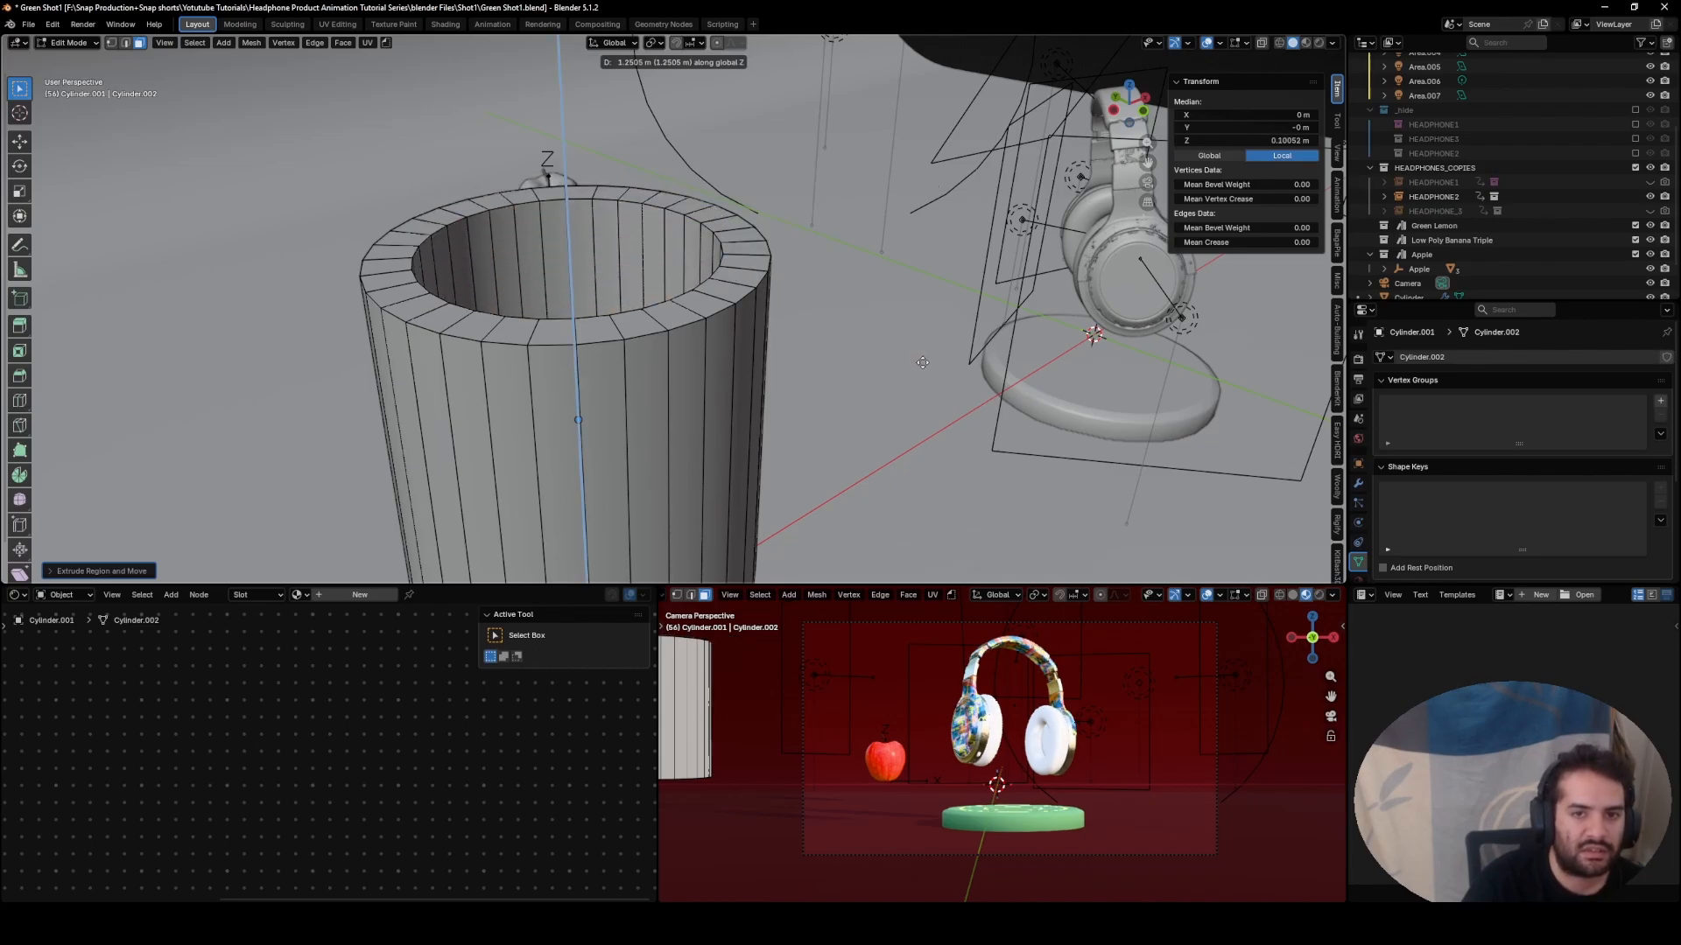
pyautogui.click(923, 363)
pyautogui.moveTo(922, 362); pyautogui.dragTo(855, 380, button='middle')
pyautogui.press('g')
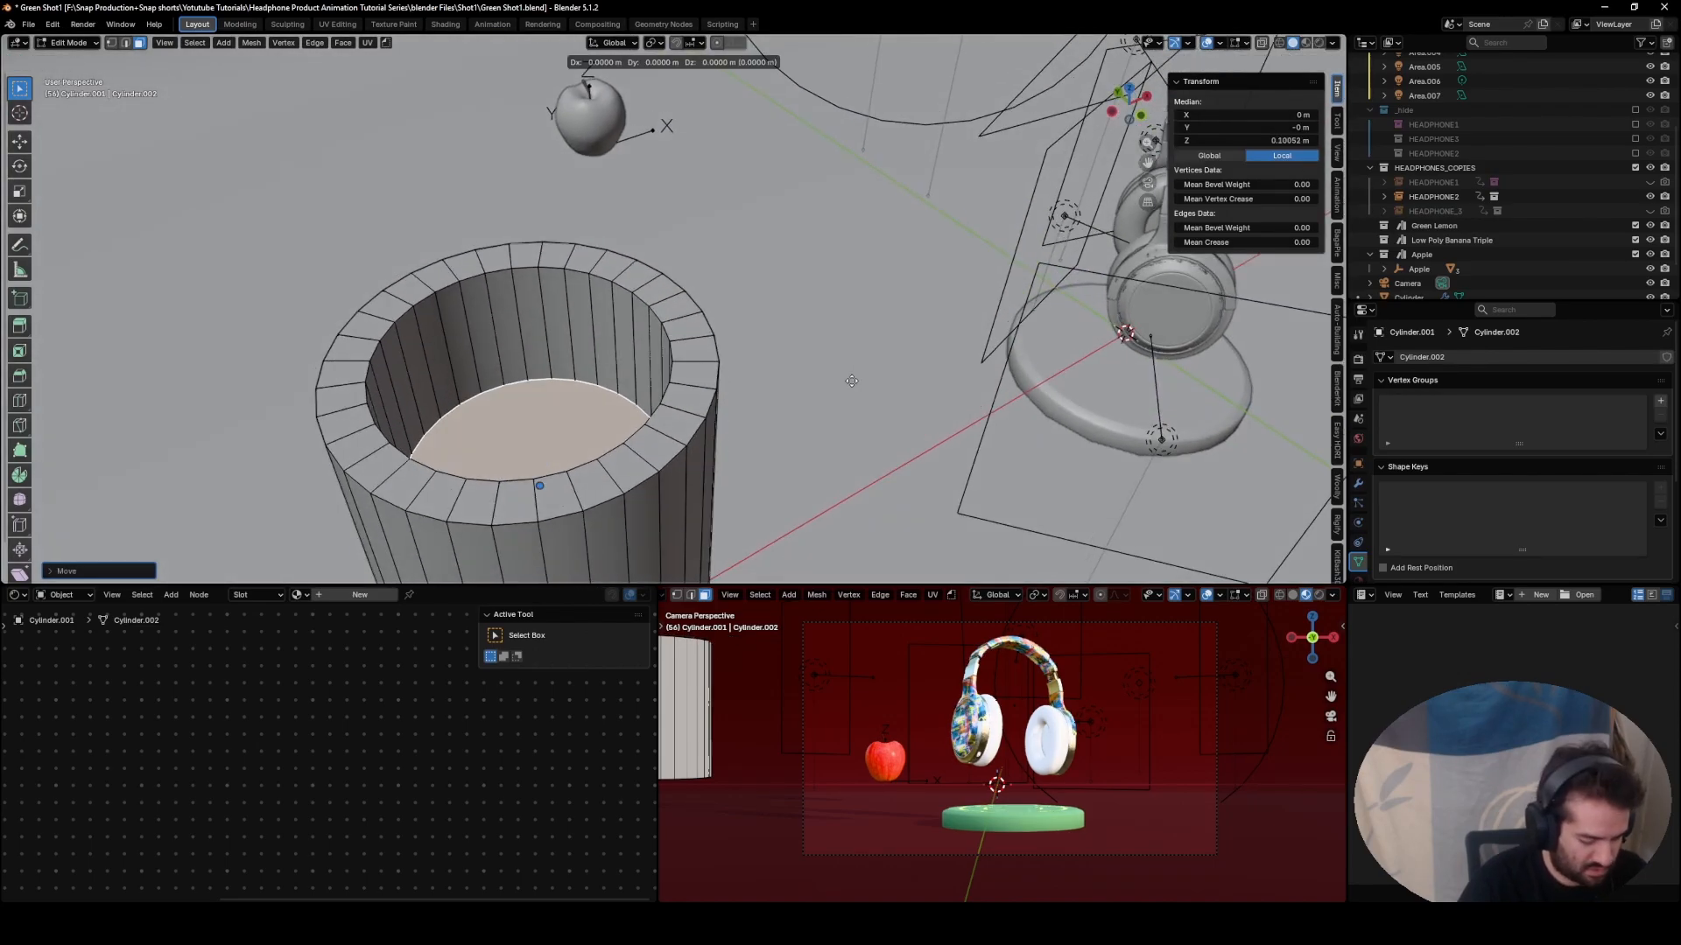
pyautogui.press('z')
pyautogui.click(851, 383)
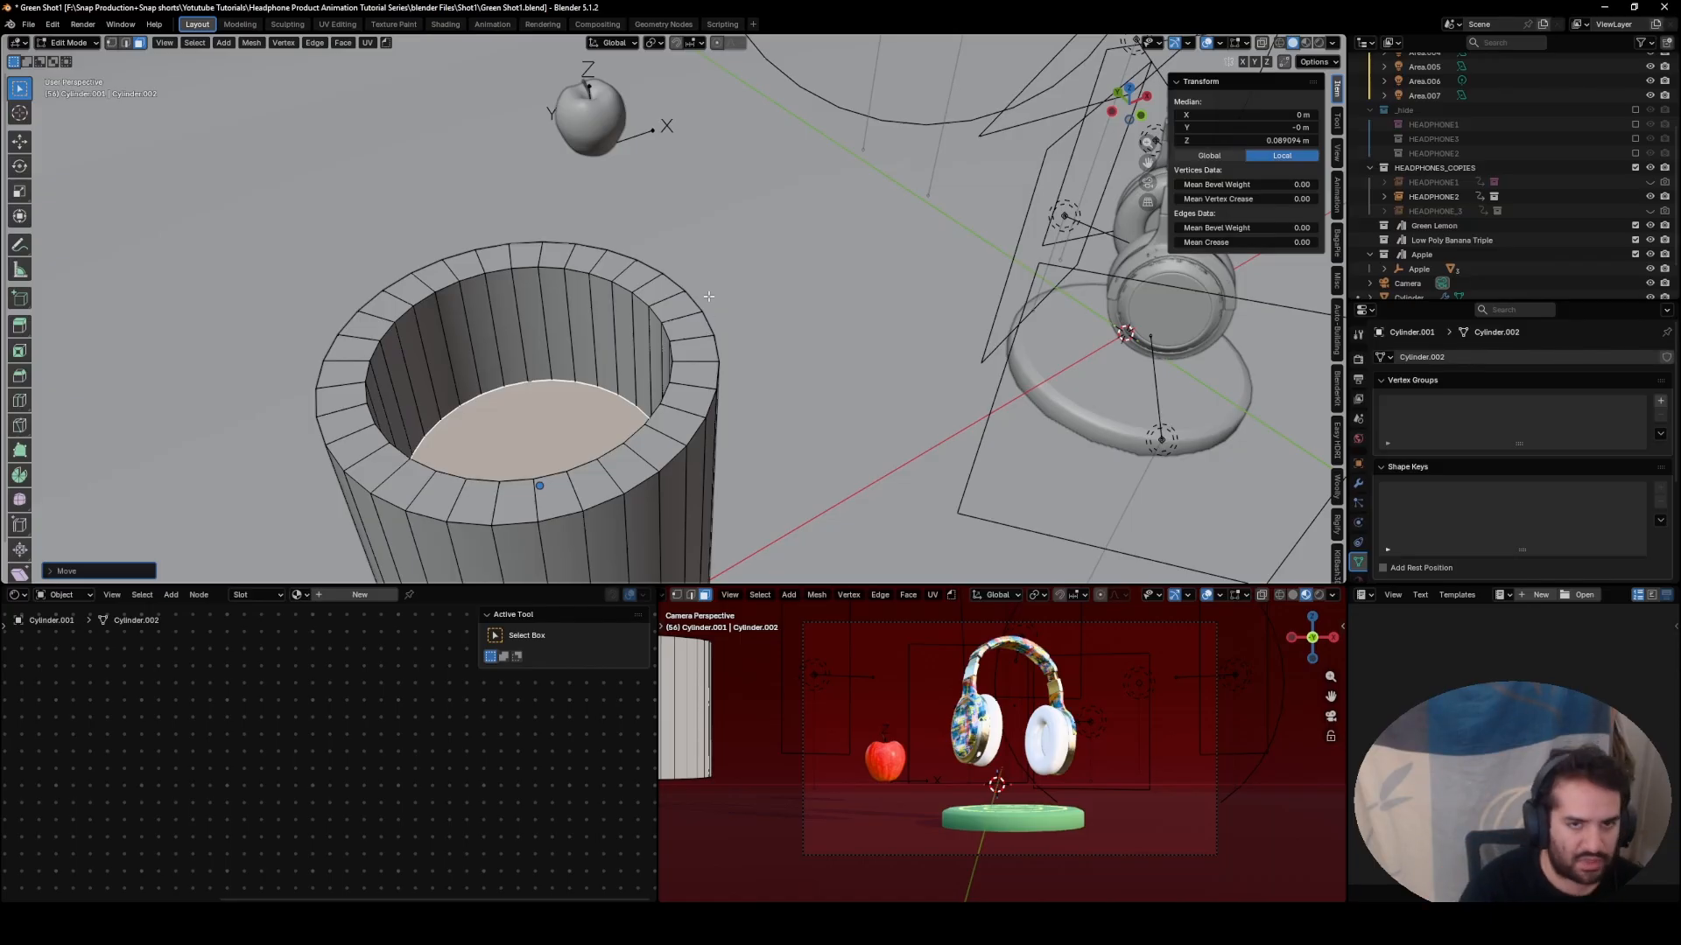
pyautogui.press('Tab')
# - Add a Bevel modifier to the hollow cylinder with an amount of 0.001 m and 3 segments
pyautogui.moveTo(658, 327); pyautogui.dragTo(753, 188, button='middle')
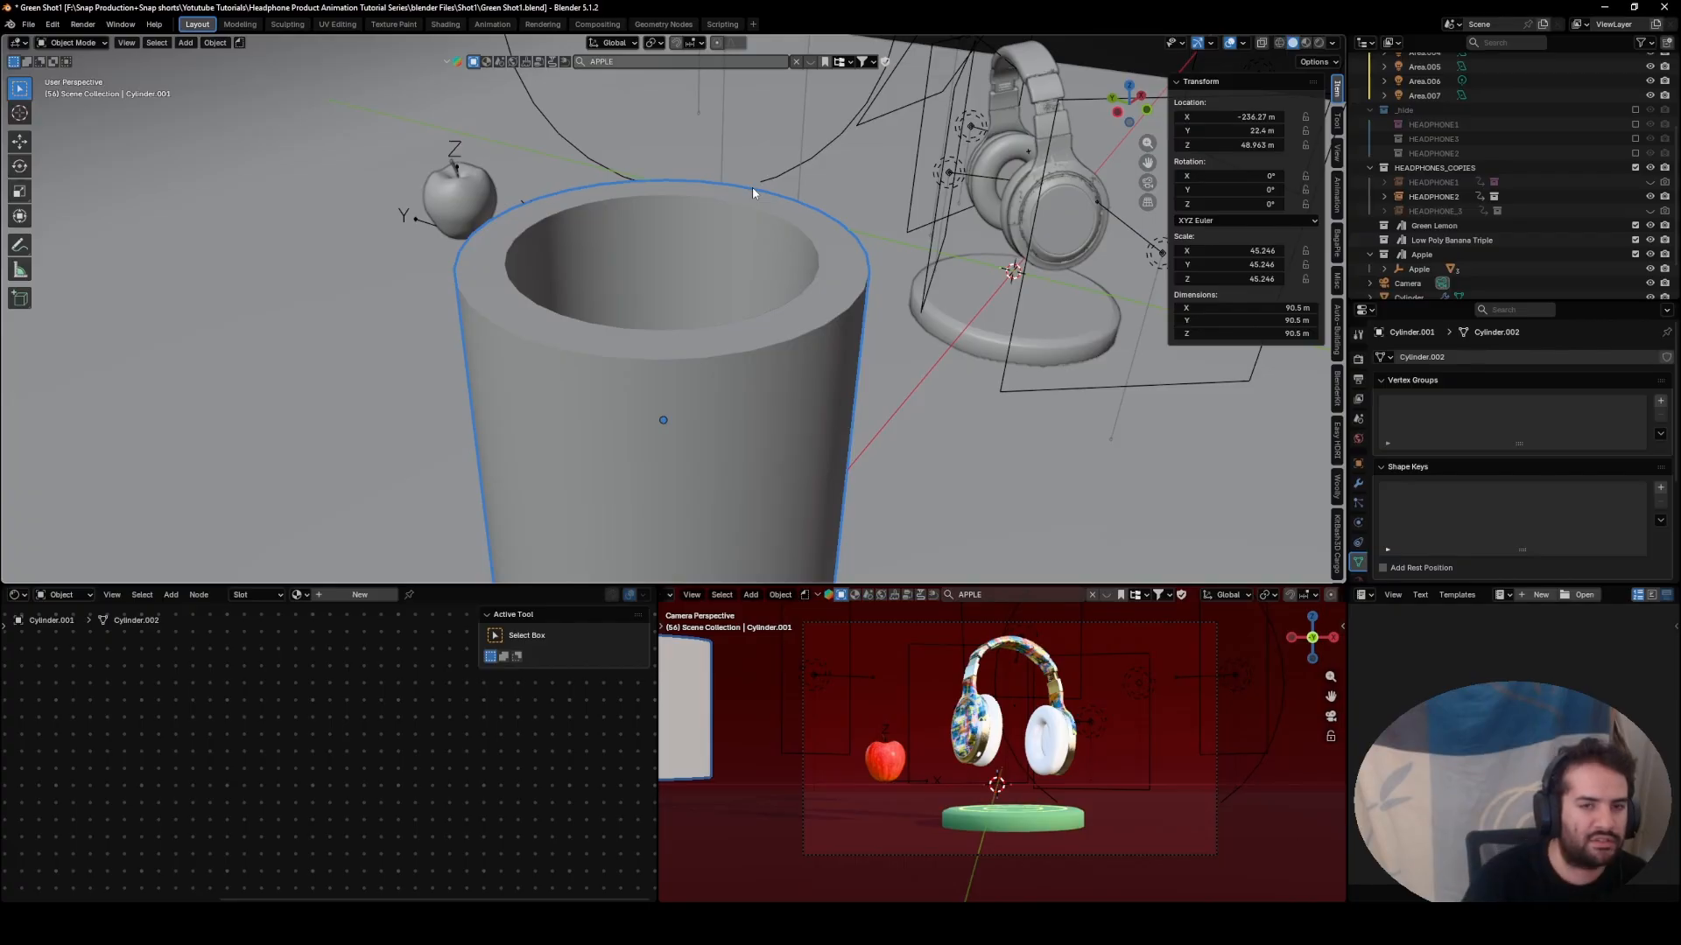
pyautogui.scroll(5, 760, 245)
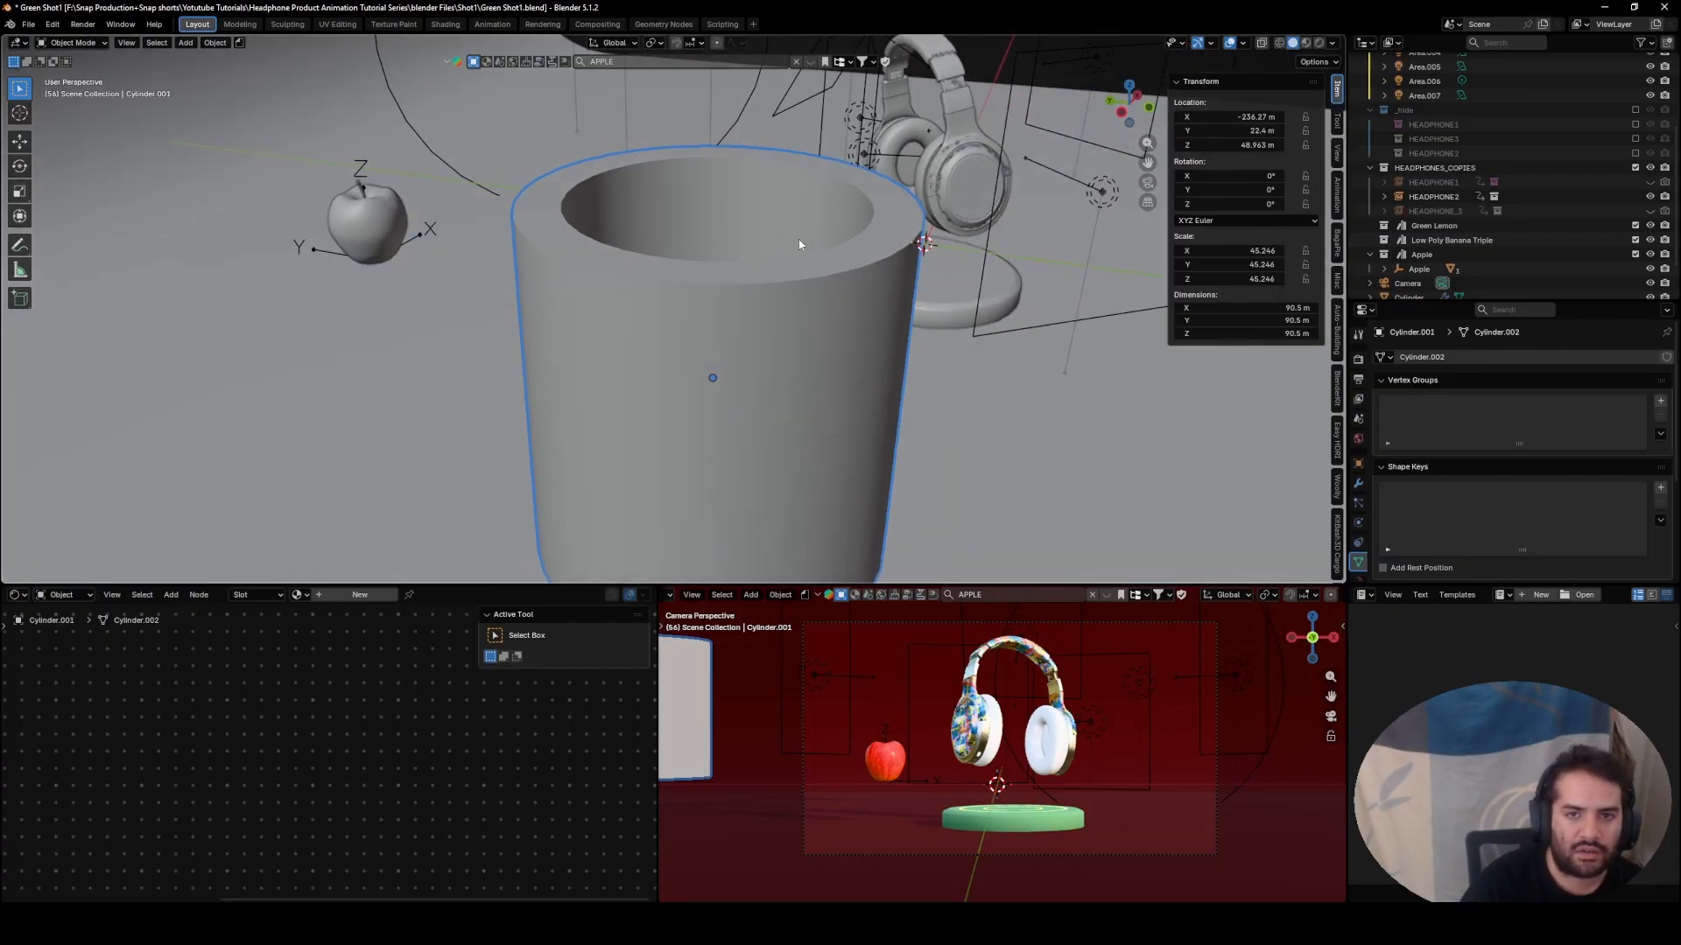
pyautogui.moveTo(864, 180); pyautogui.dragTo(1043, 160, button='middle')
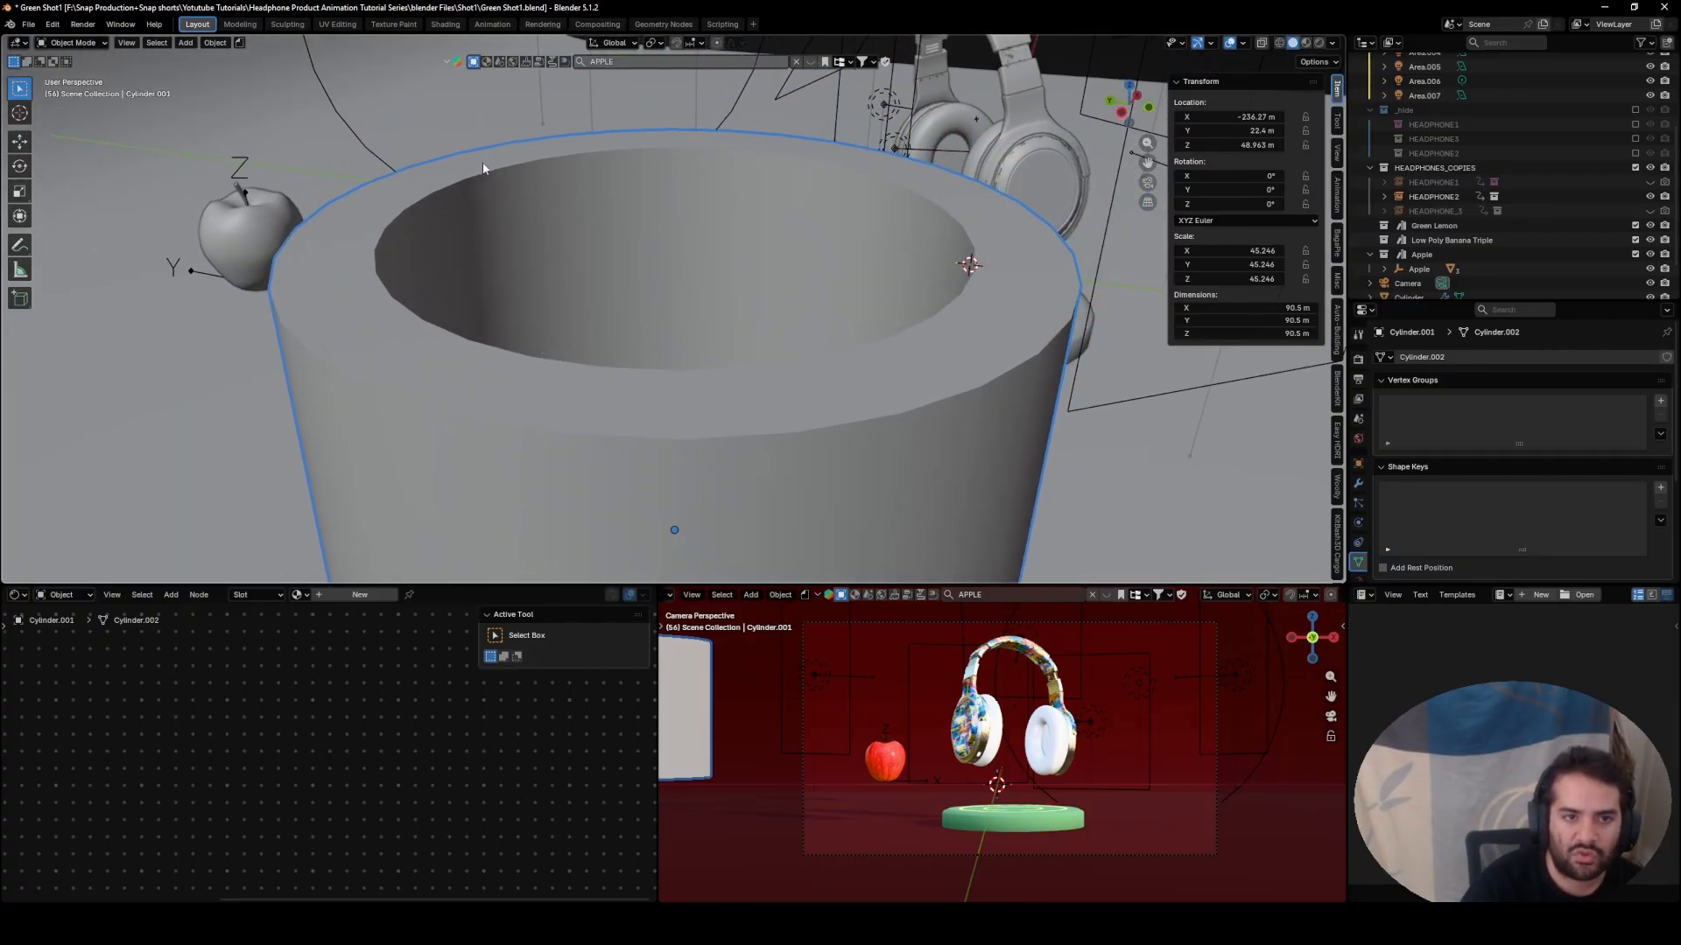
pyautogui.click(1364, 484)
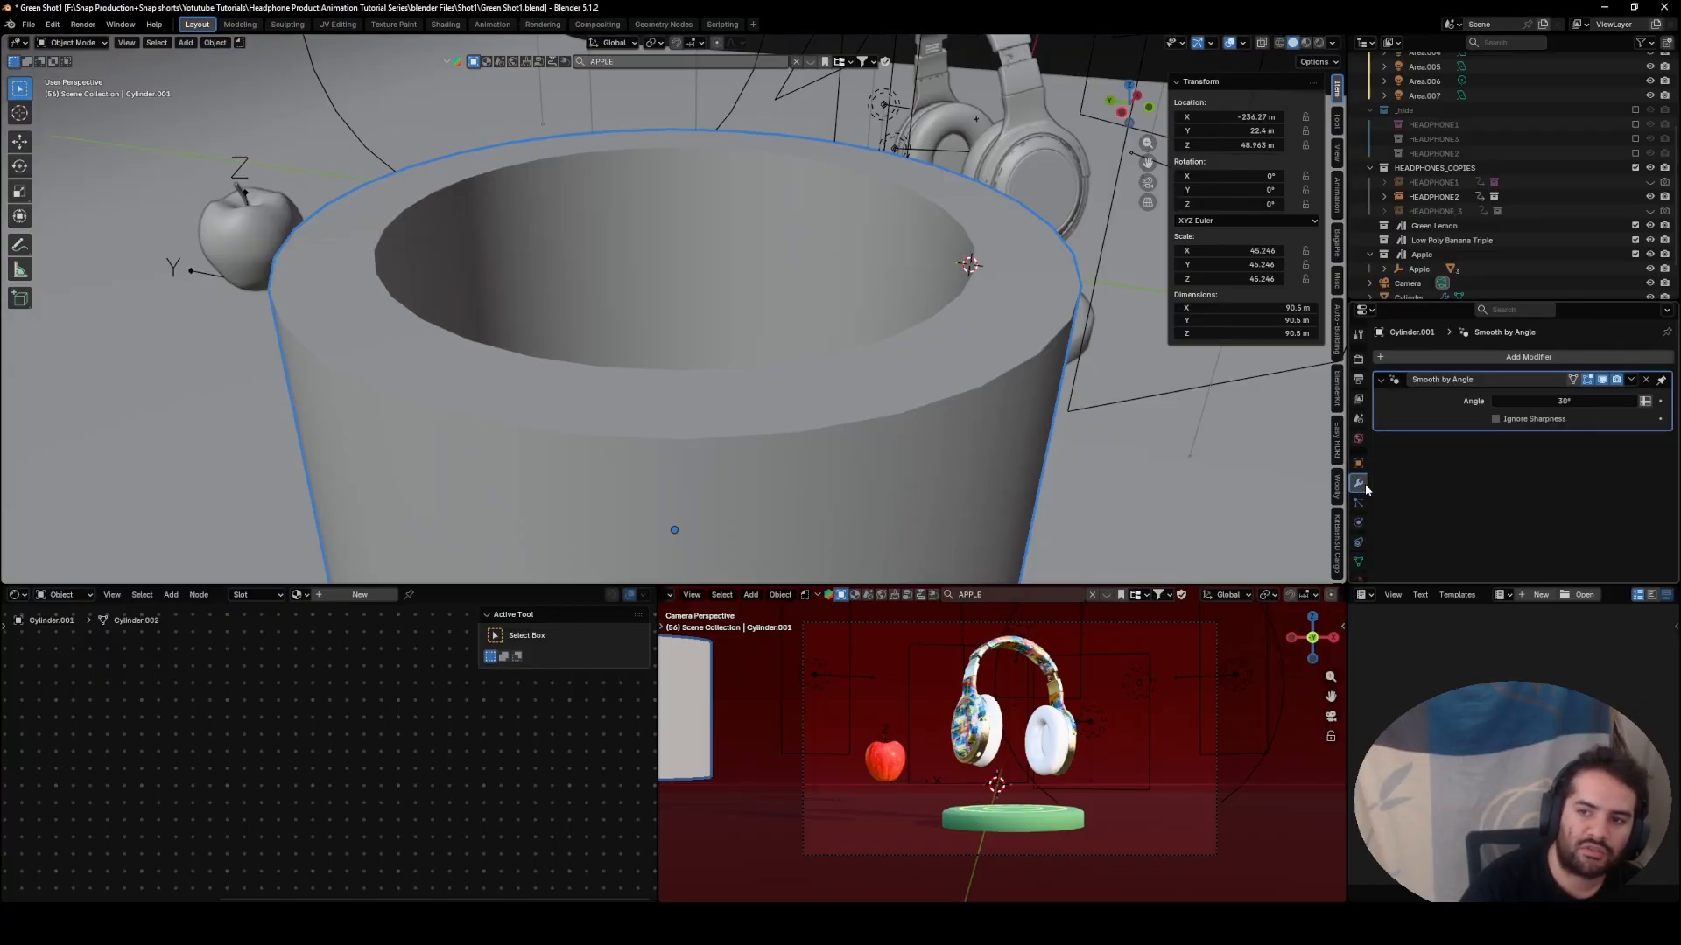
pyautogui.click(1487, 356)
pyautogui.moveTo(1442, 386)
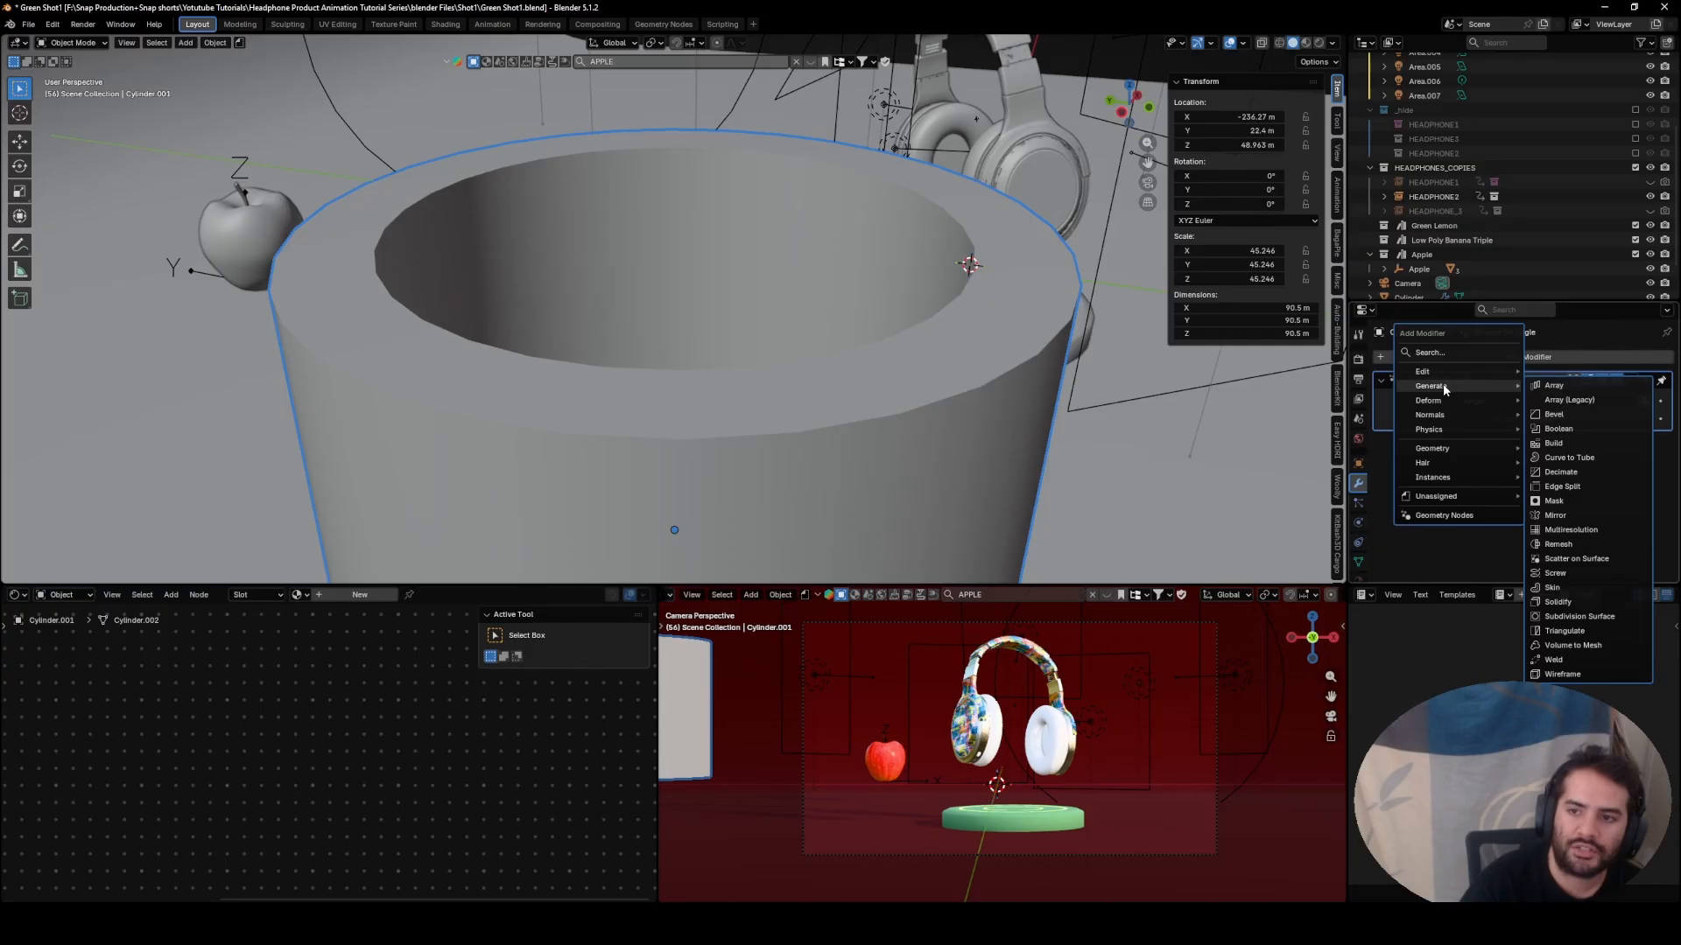
pyautogui.click(1554, 415)
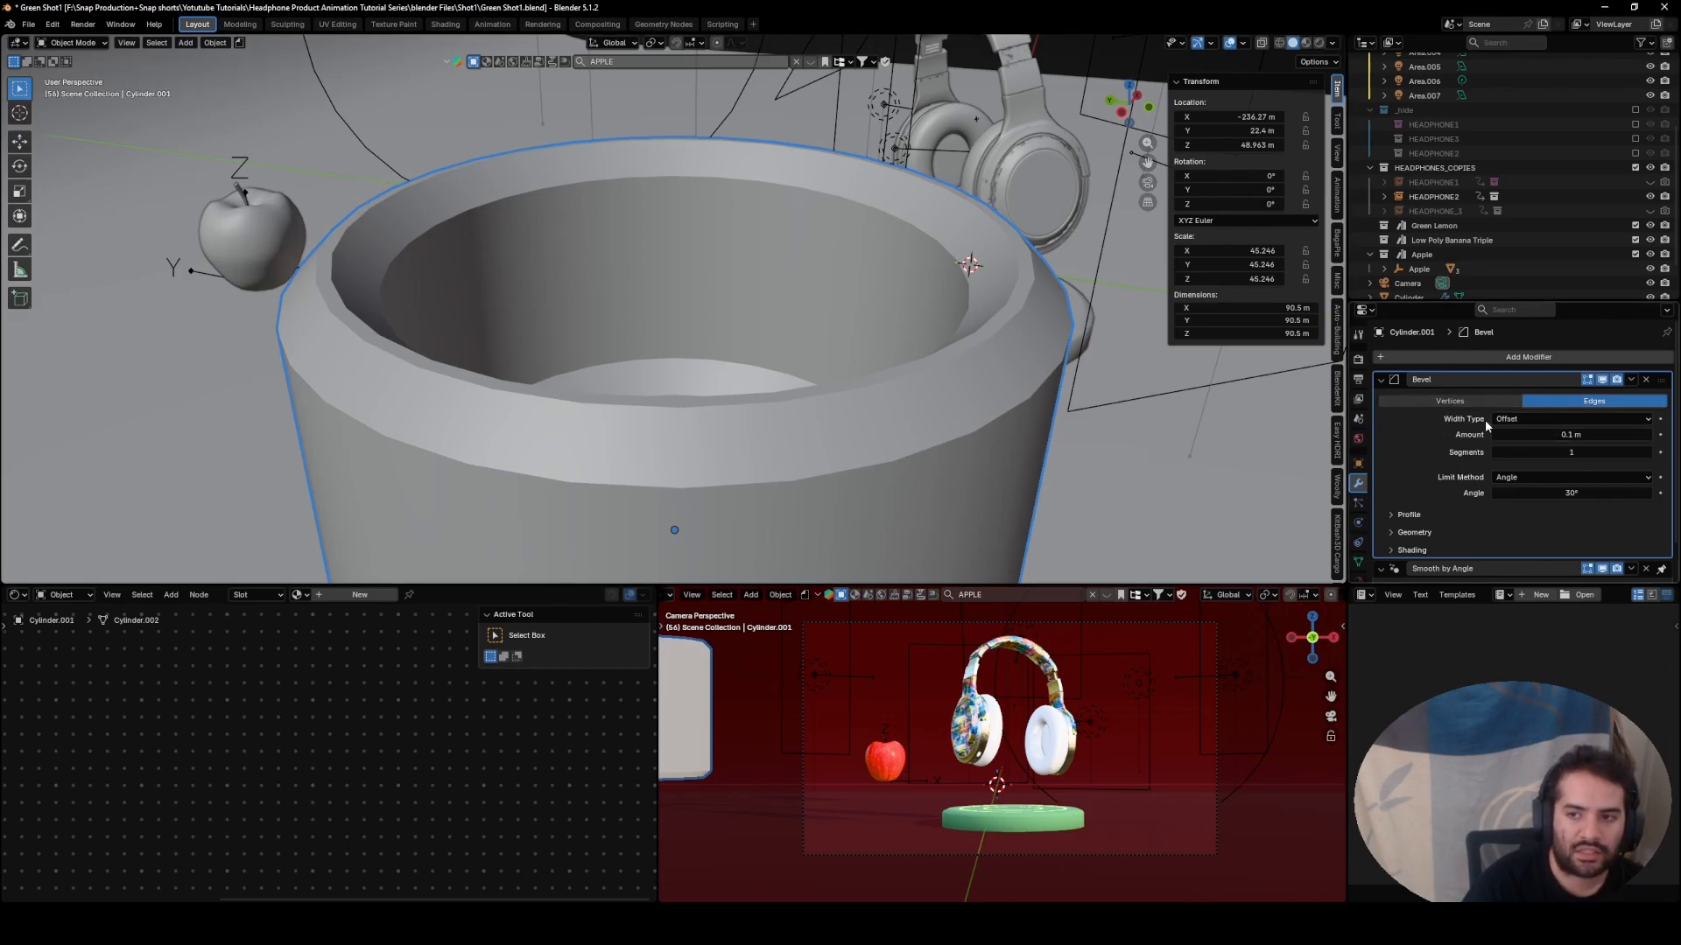
pyautogui.click(1546, 435)
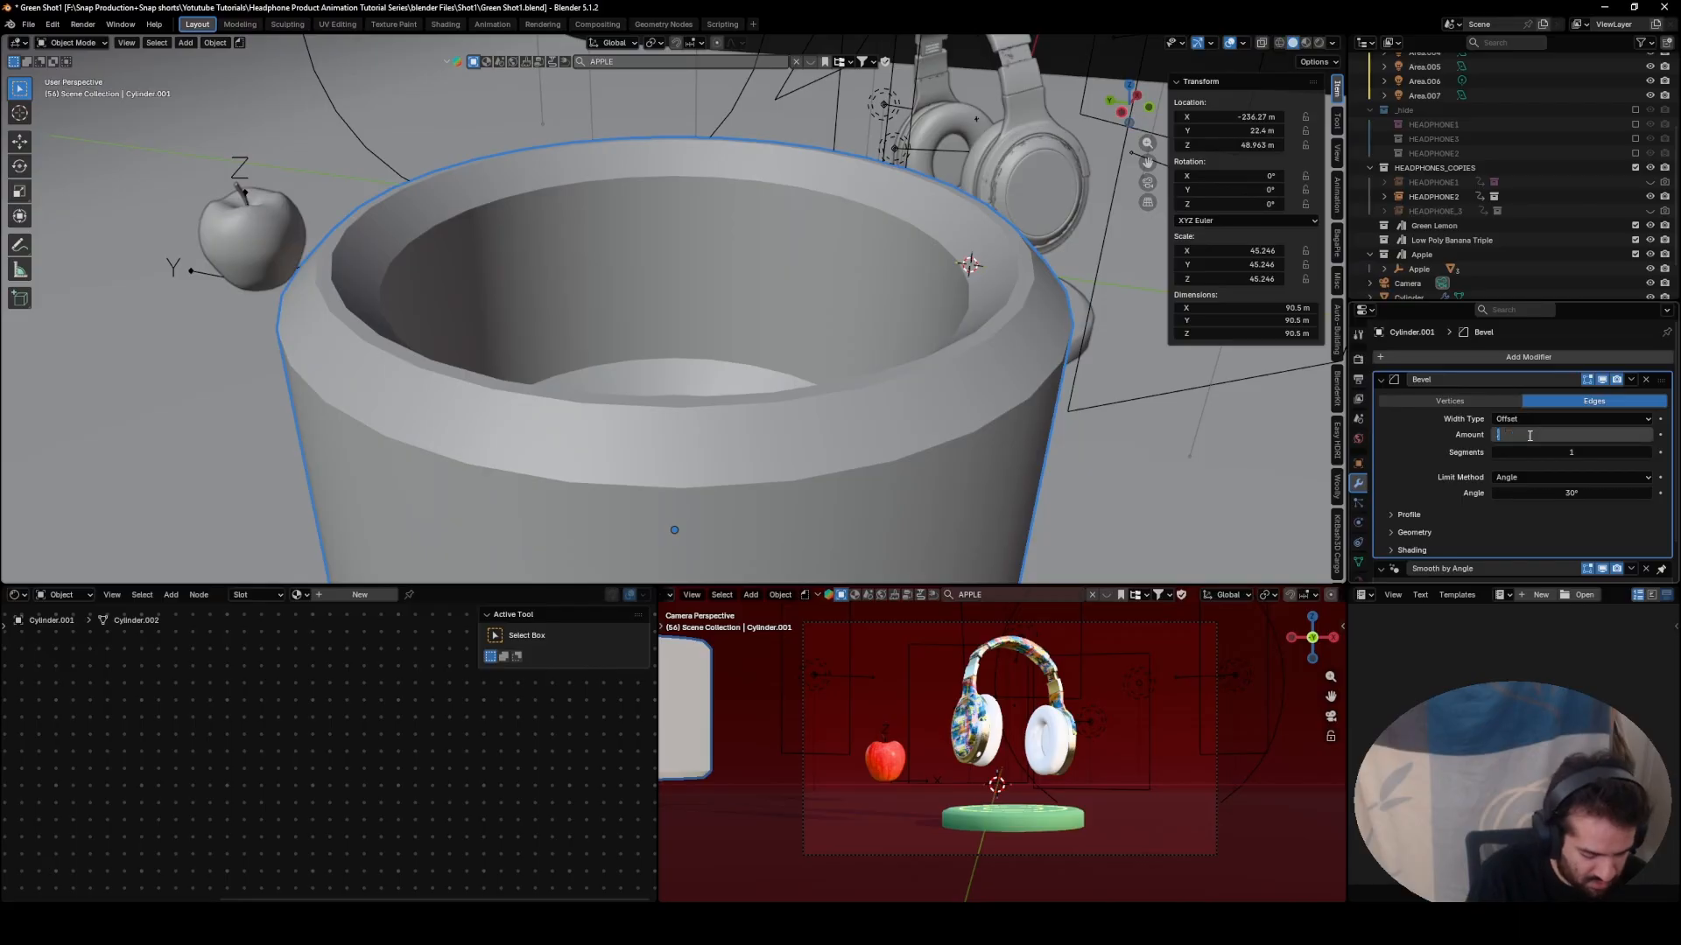
pyautogui.write('.001')
pyautogui.press('Return')
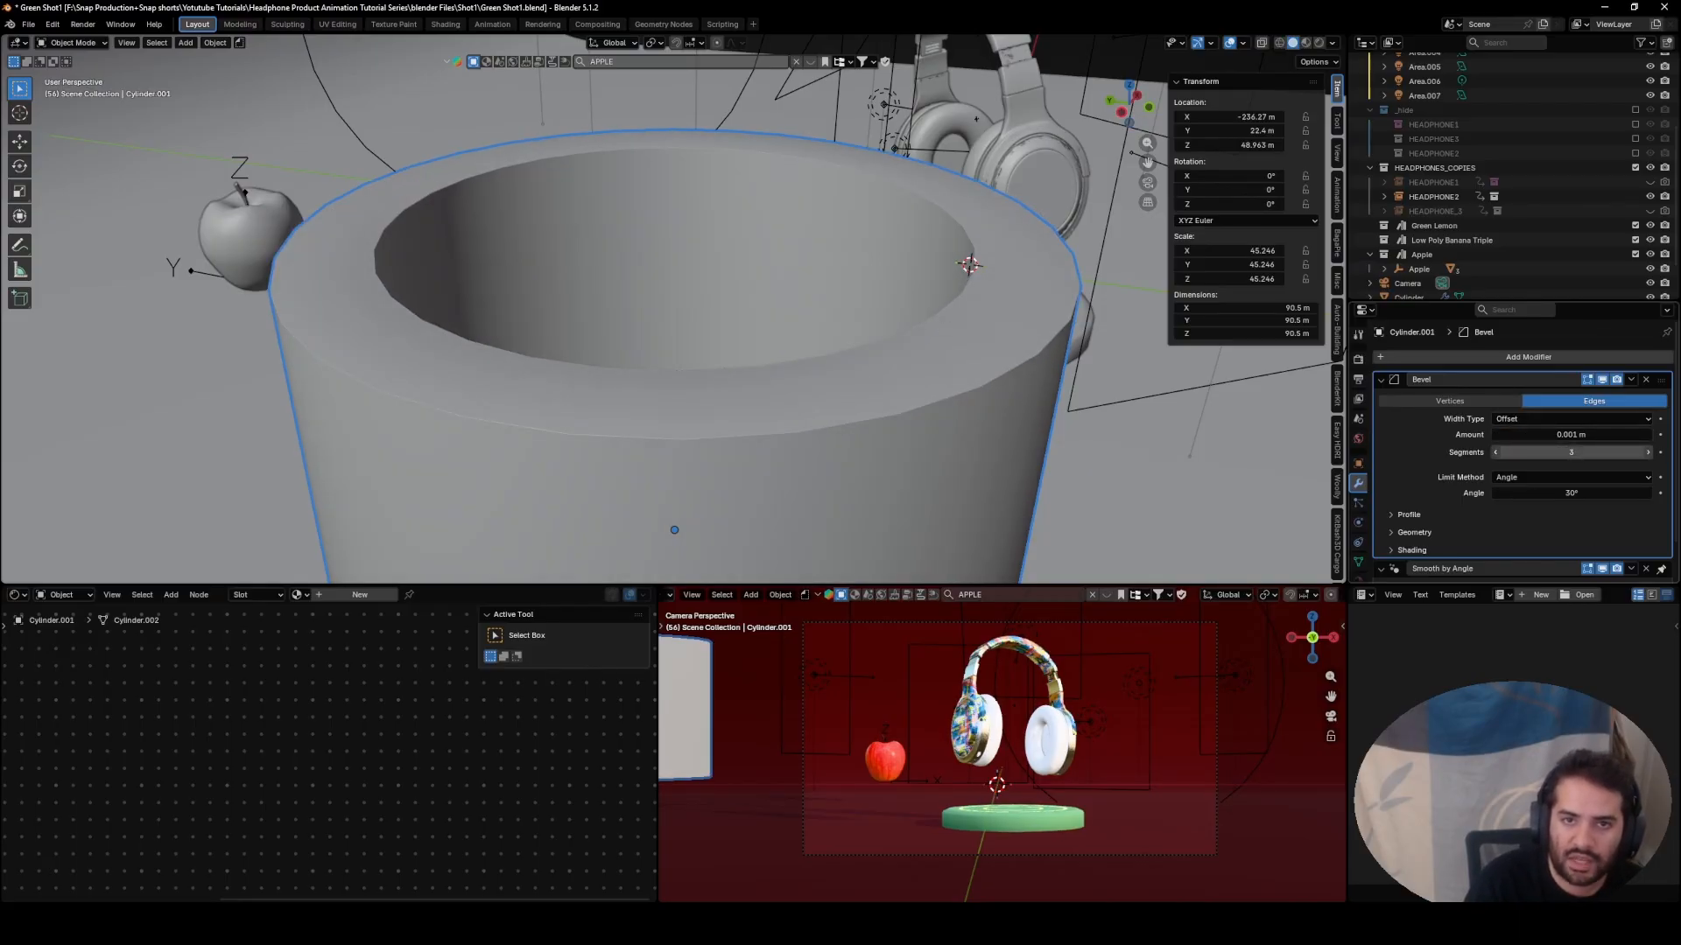
pyautogui.click(1649, 453)
pyautogui.click(1648, 453)
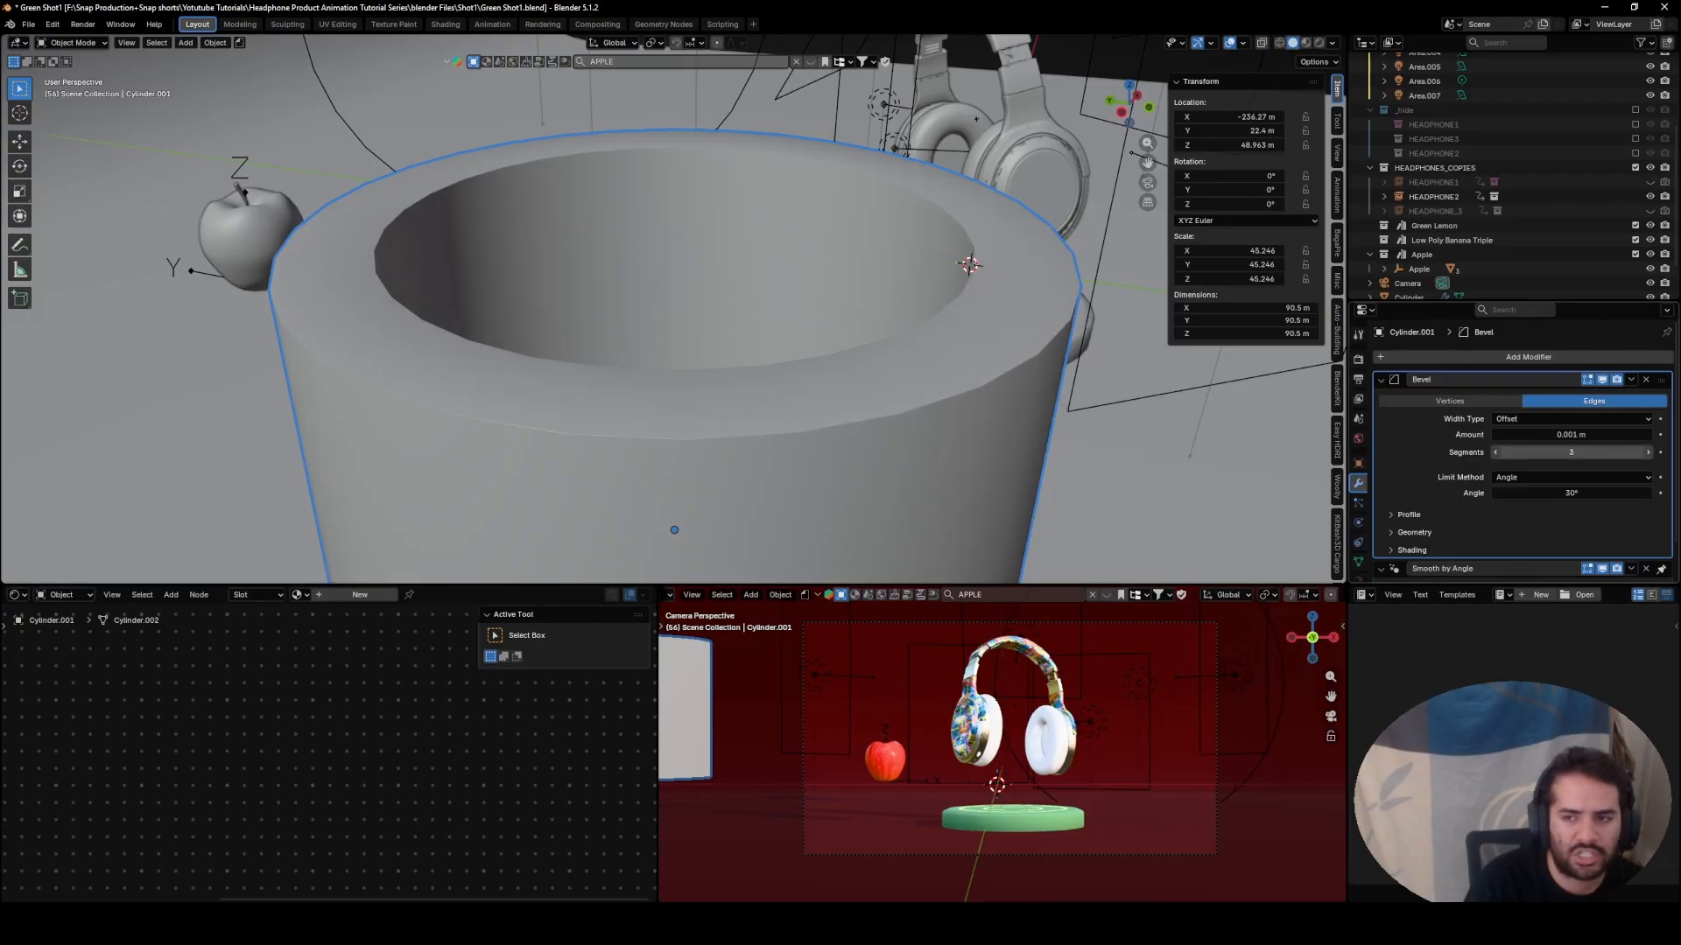
# - Increase the cylinder's bevel amount to 0.101 m and its segments to 5
pyautogui.click(1648, 435)
pyautogui.moveTo(1572, 435); pyautogui.dragTo(1627, 435)
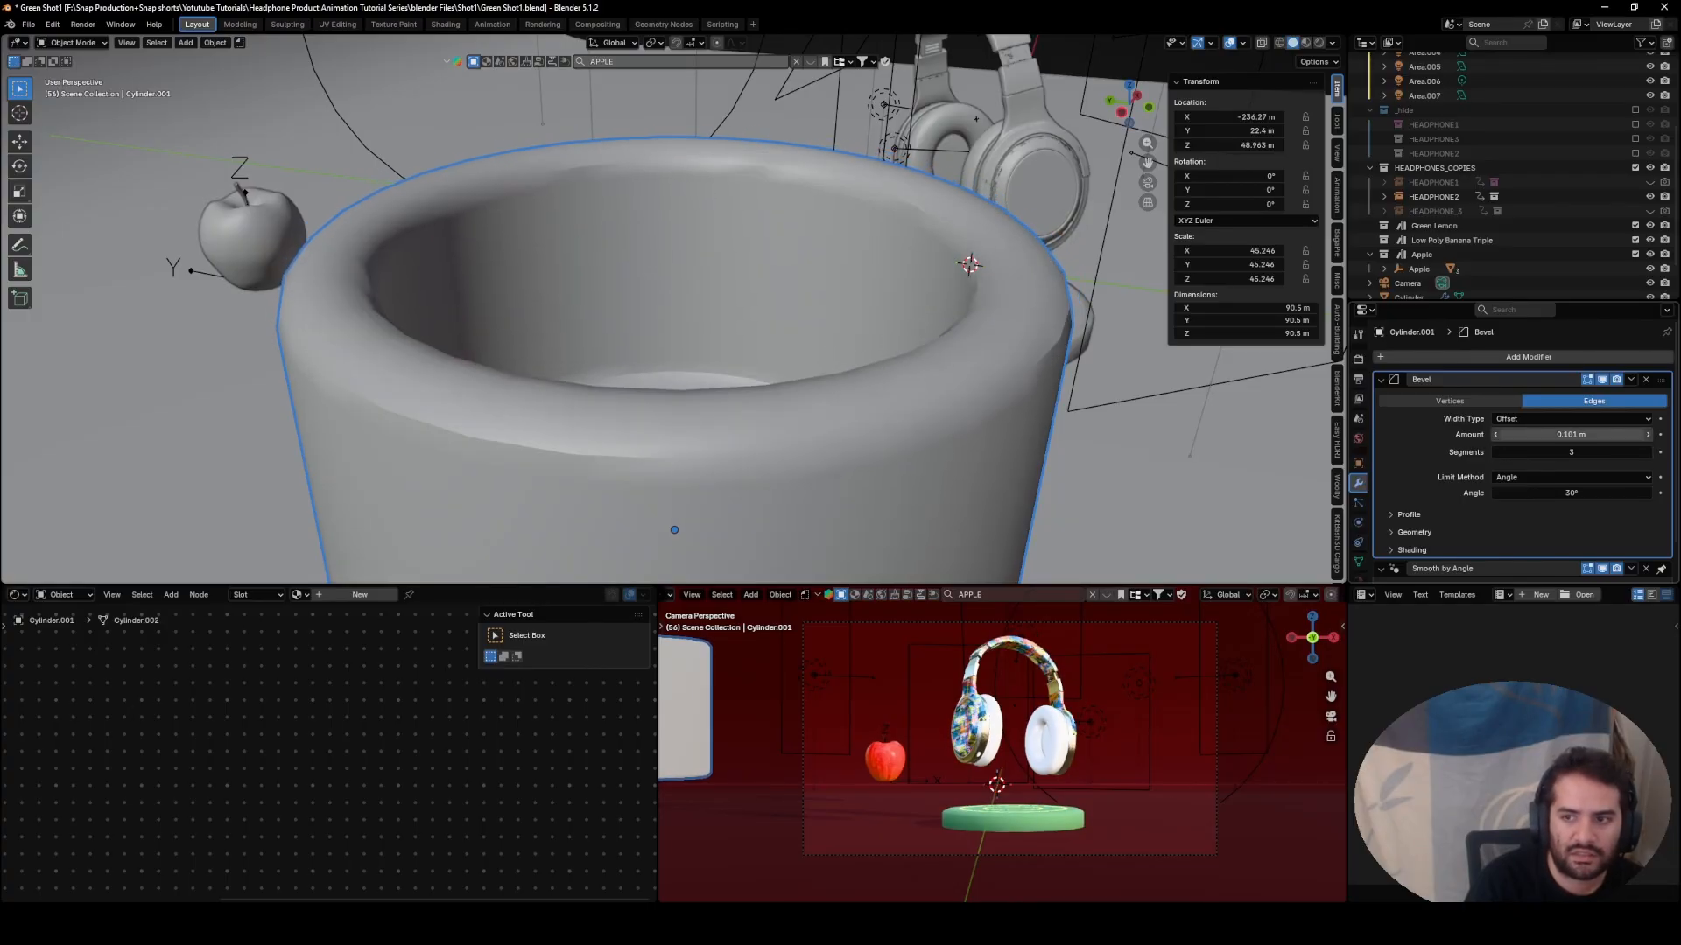
pyautogui.click(1649, 452)
pyautogui.click(1649, 453)
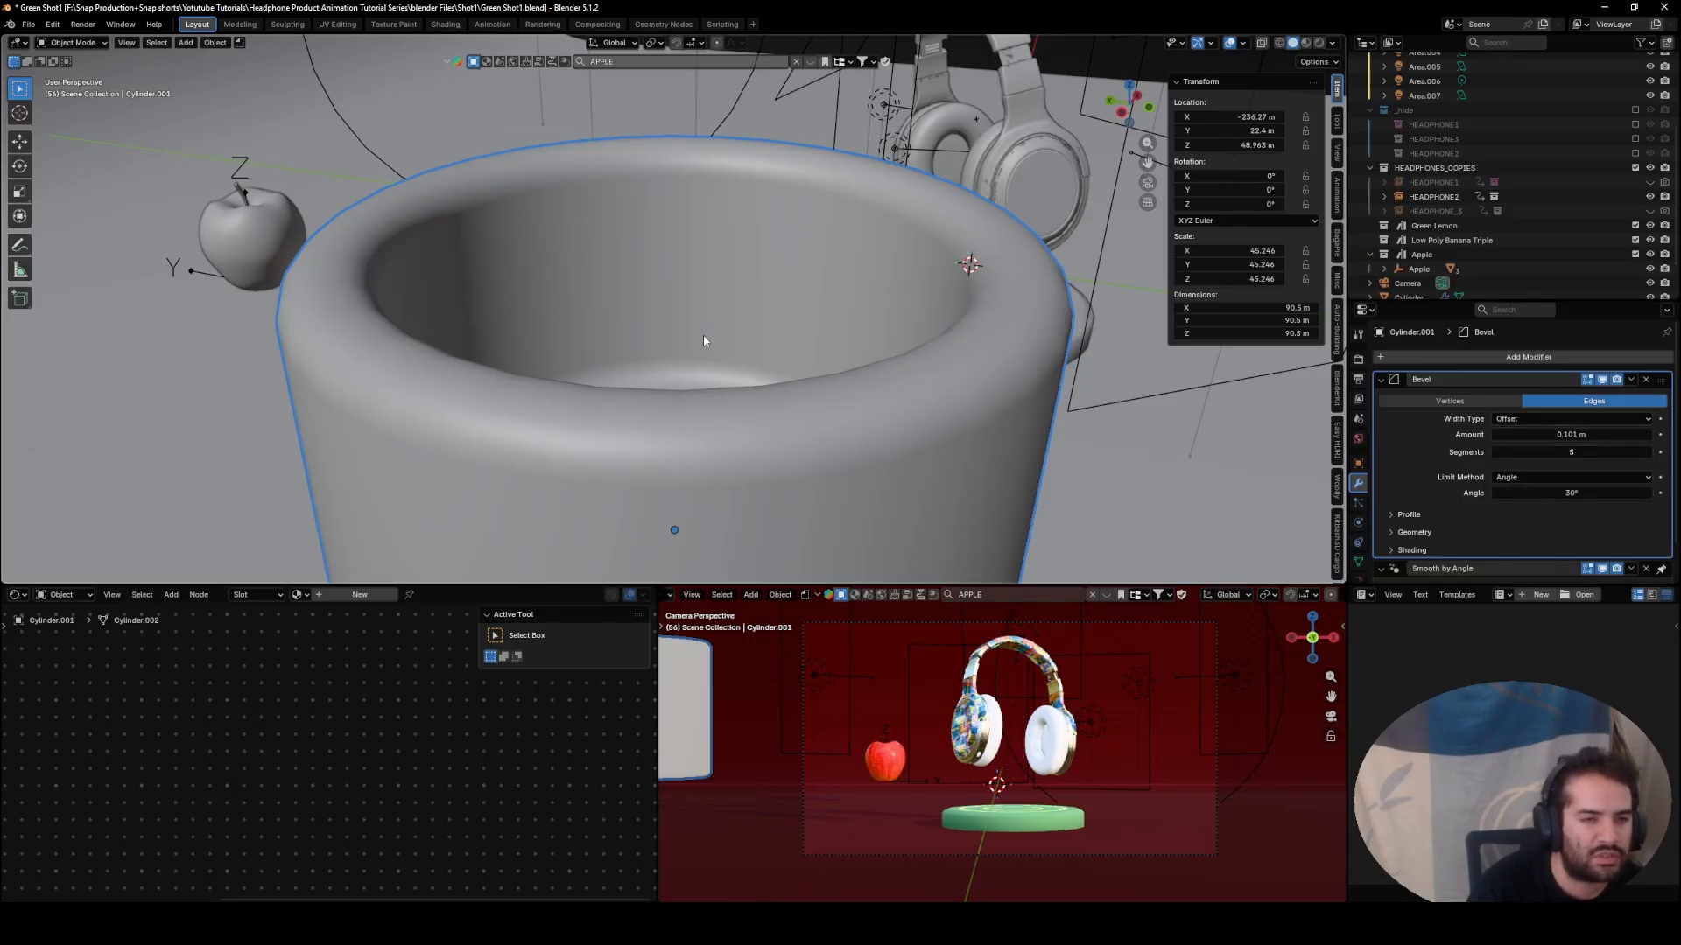
# - Move the beveled cylinder along Y and place it at the apple's spot beside the headphones in the camera view
pyautogui.moveTo(703, 335); pyautogui.dragTo(782, 348, button='middle')
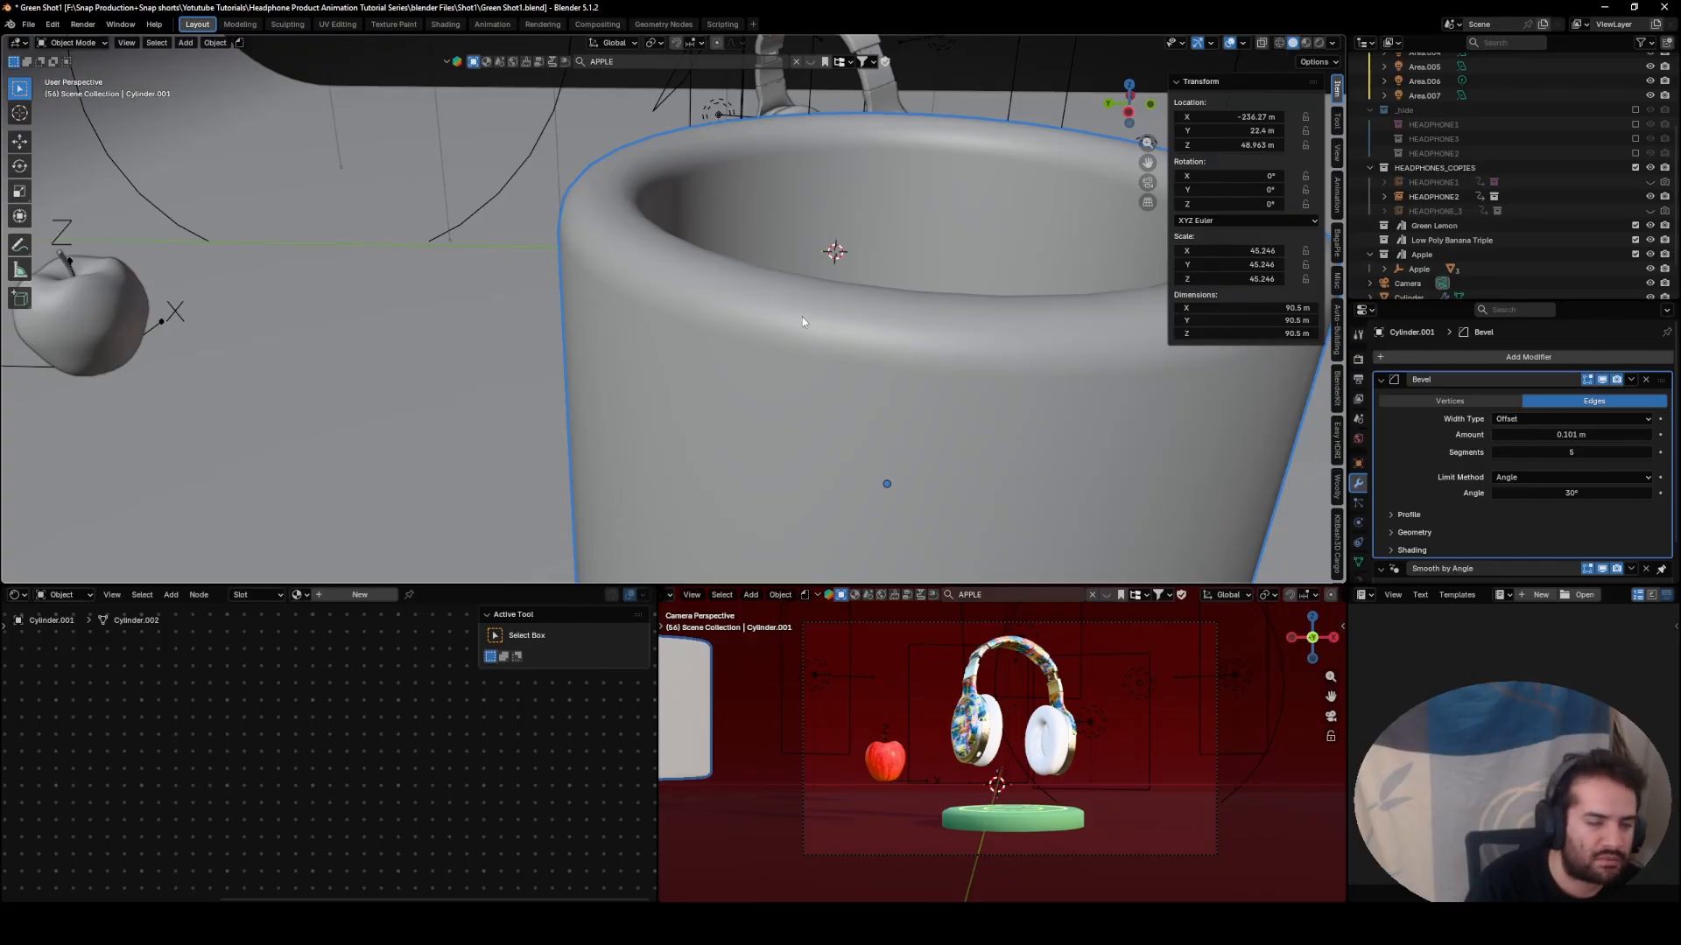
pyautogui.scroll(-6, 803, 322)
pyautogui.press('g')
pyautogui.press('y')
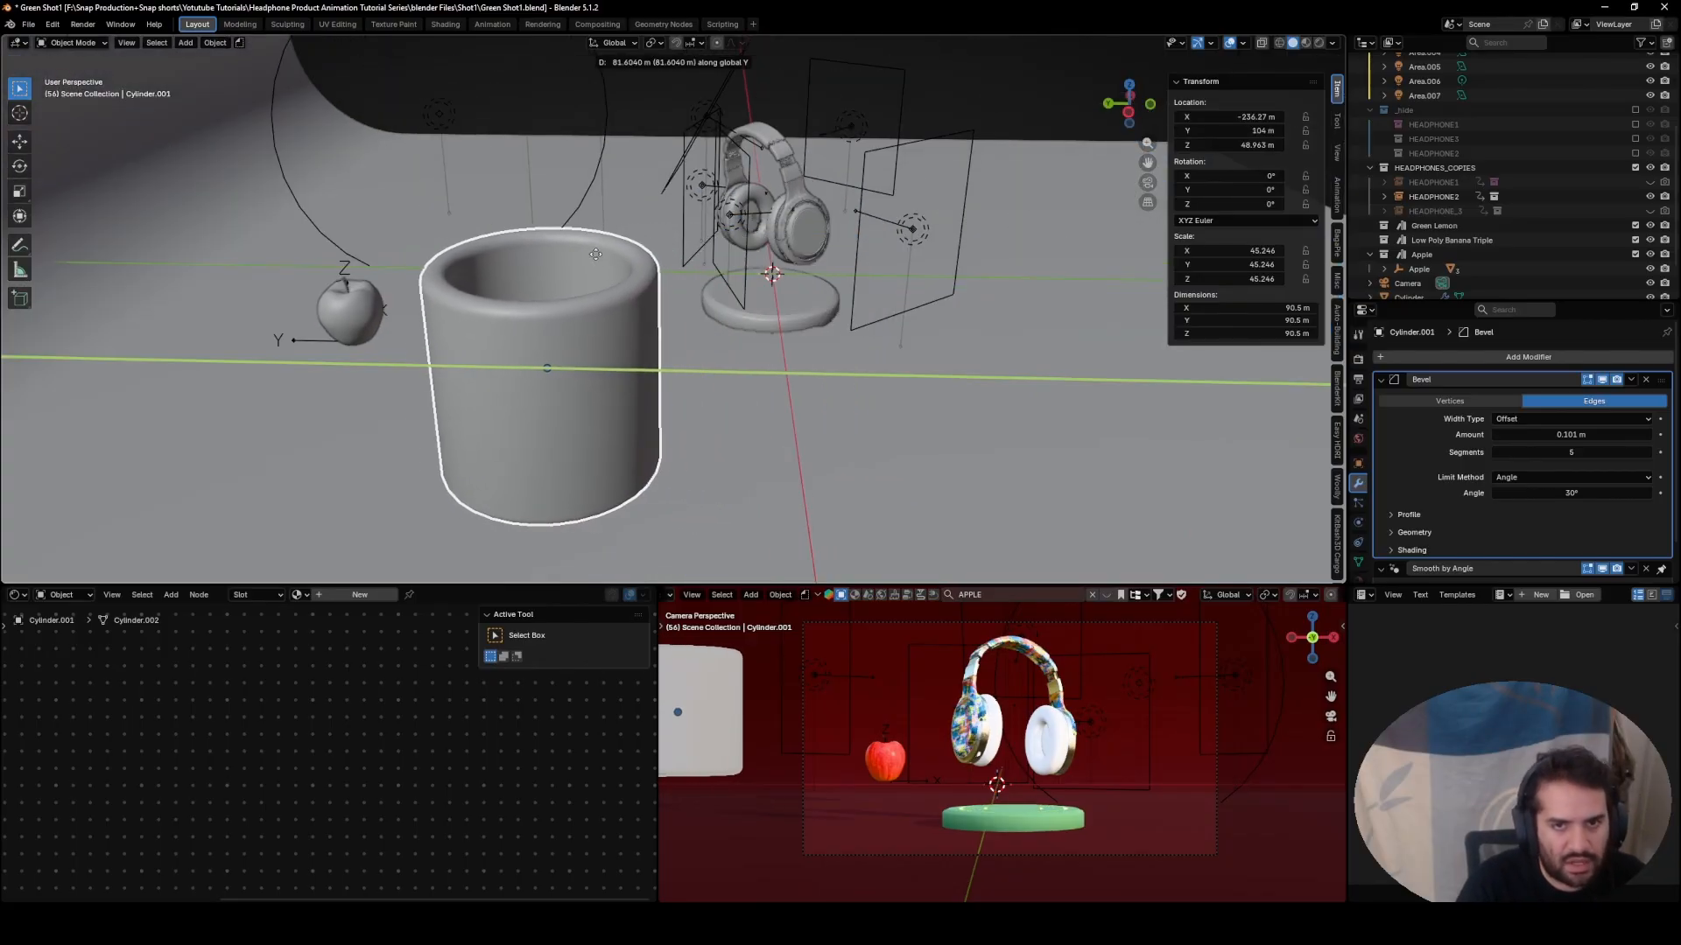
pyautogui.click(338, 407)
pyautogui.press('g')
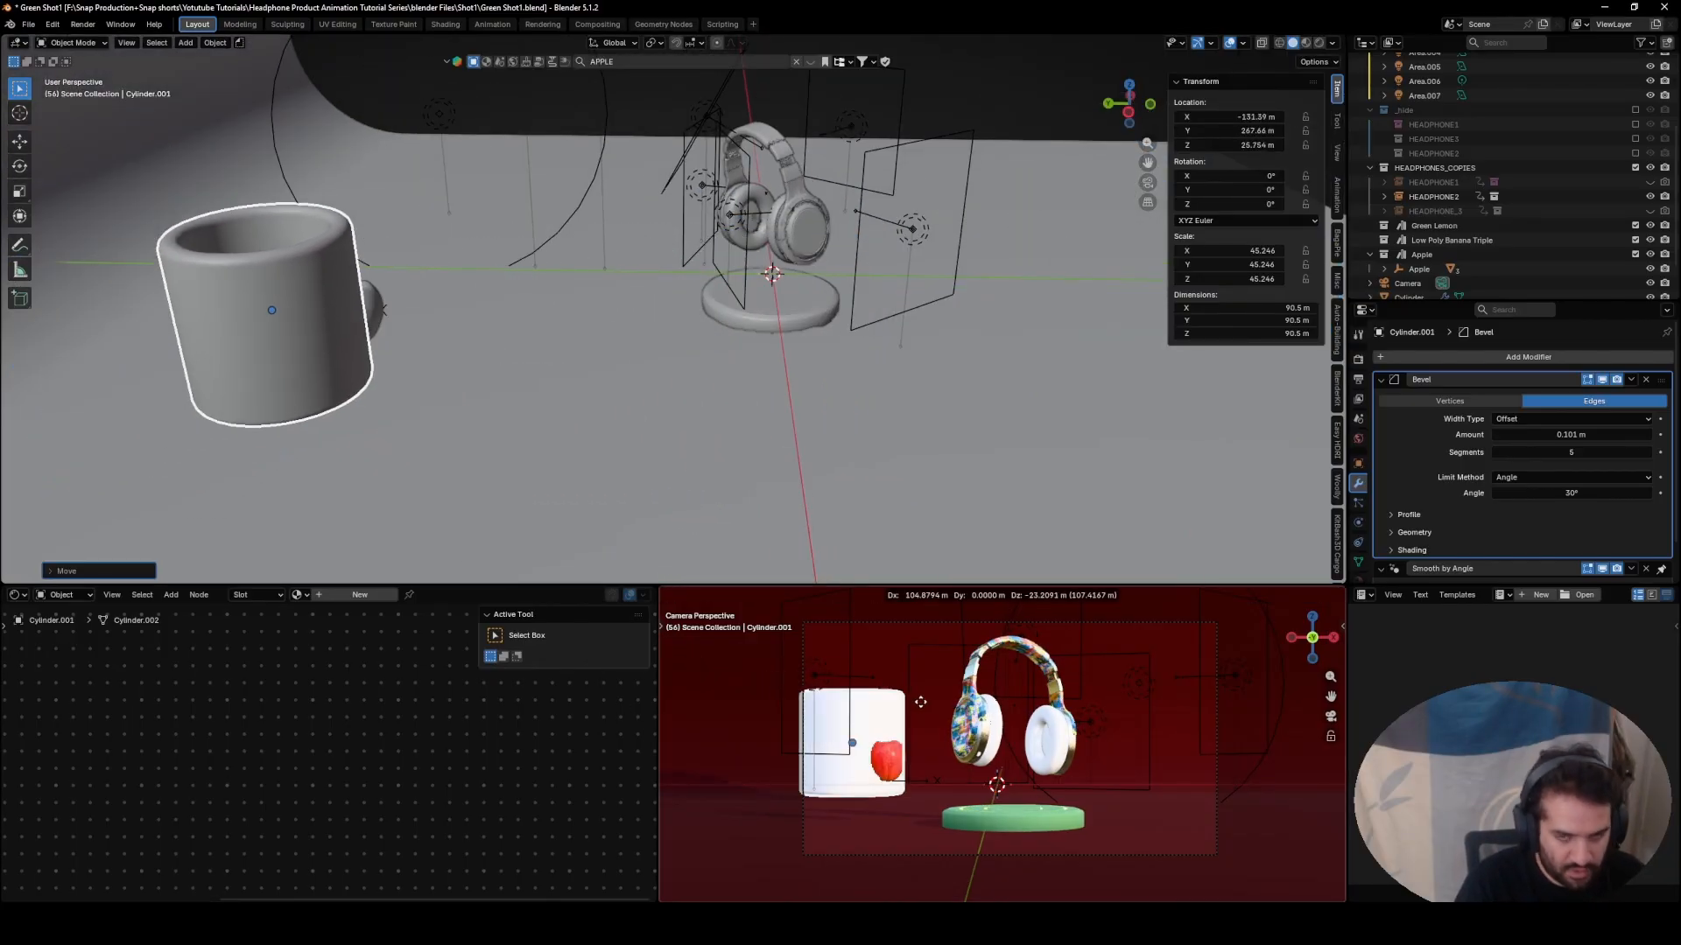
pyautogui.click(947, 710)
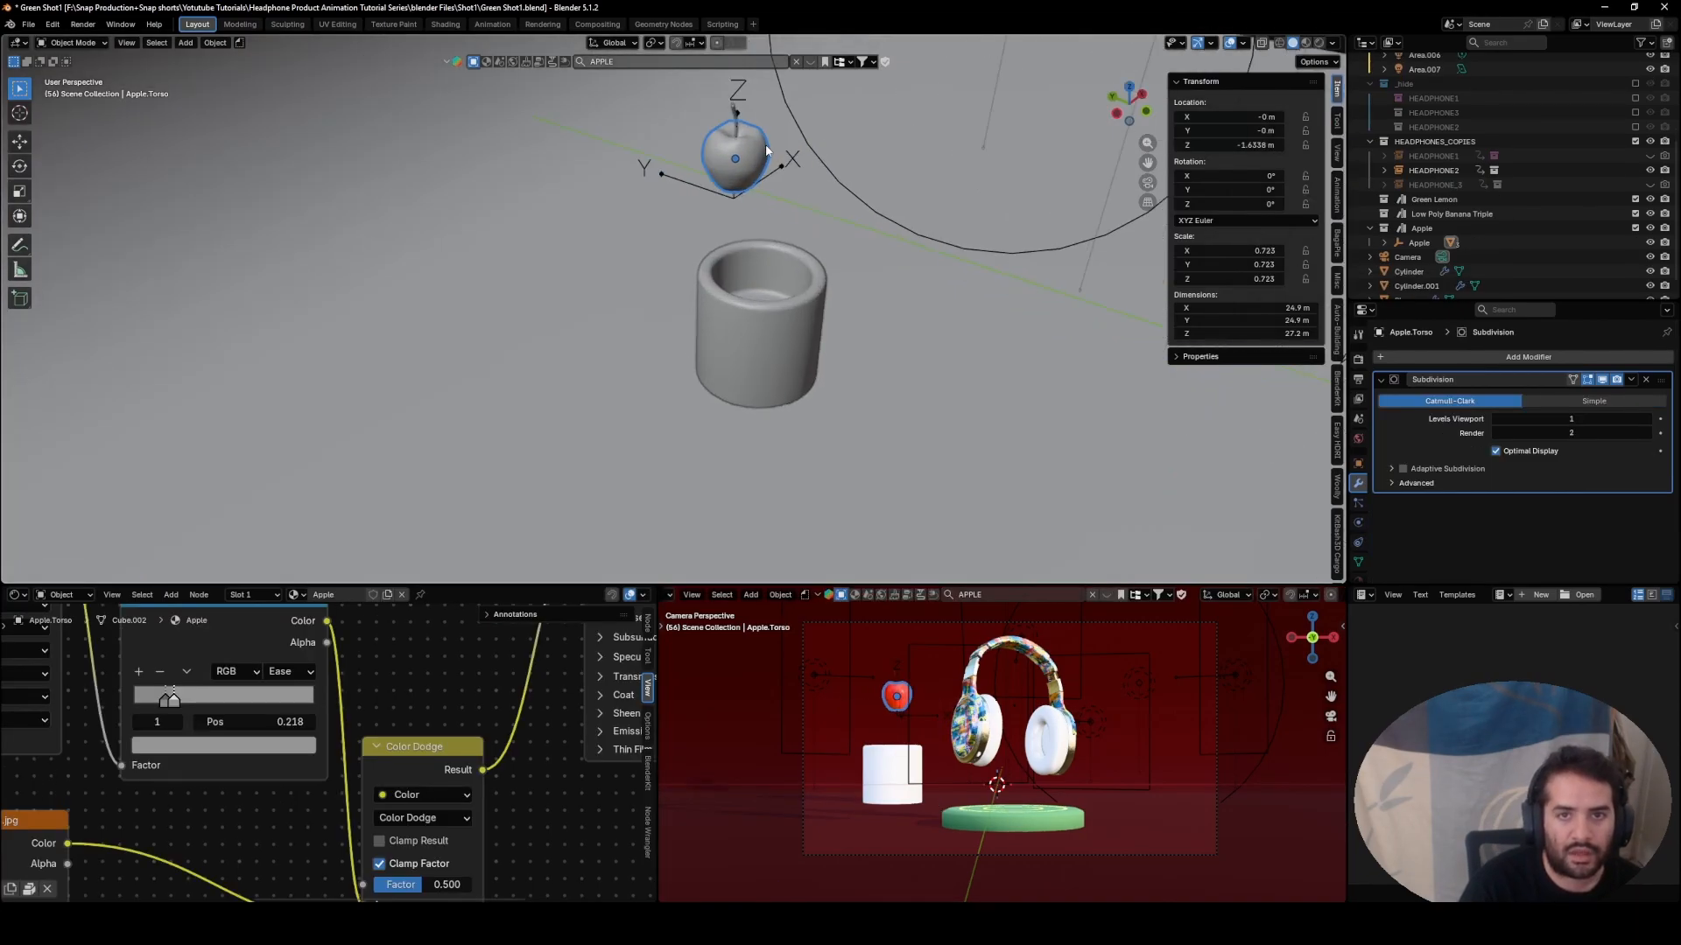
# - Move the apple's parent empty to the hollow cylinder, centring the apple inside its opening
pyautogui.moveTo(766, 151); pyautogui.dragTo(807, 222, button='middle')
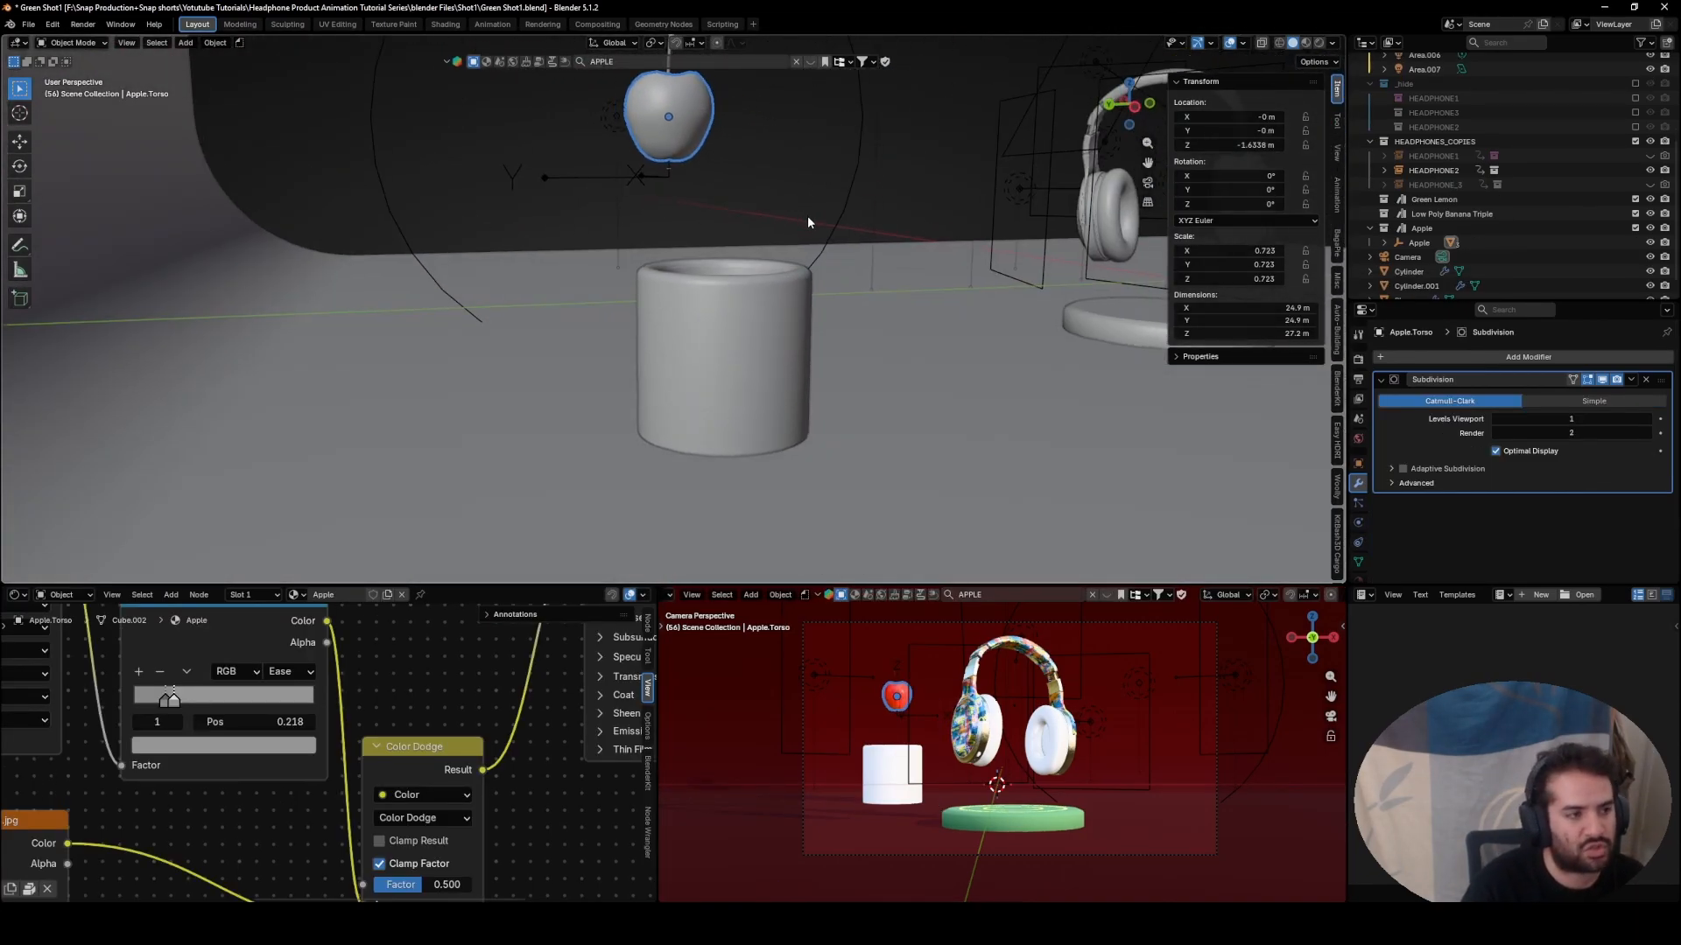
pyautogui.click(653, 175)
pyautogui.press('g')
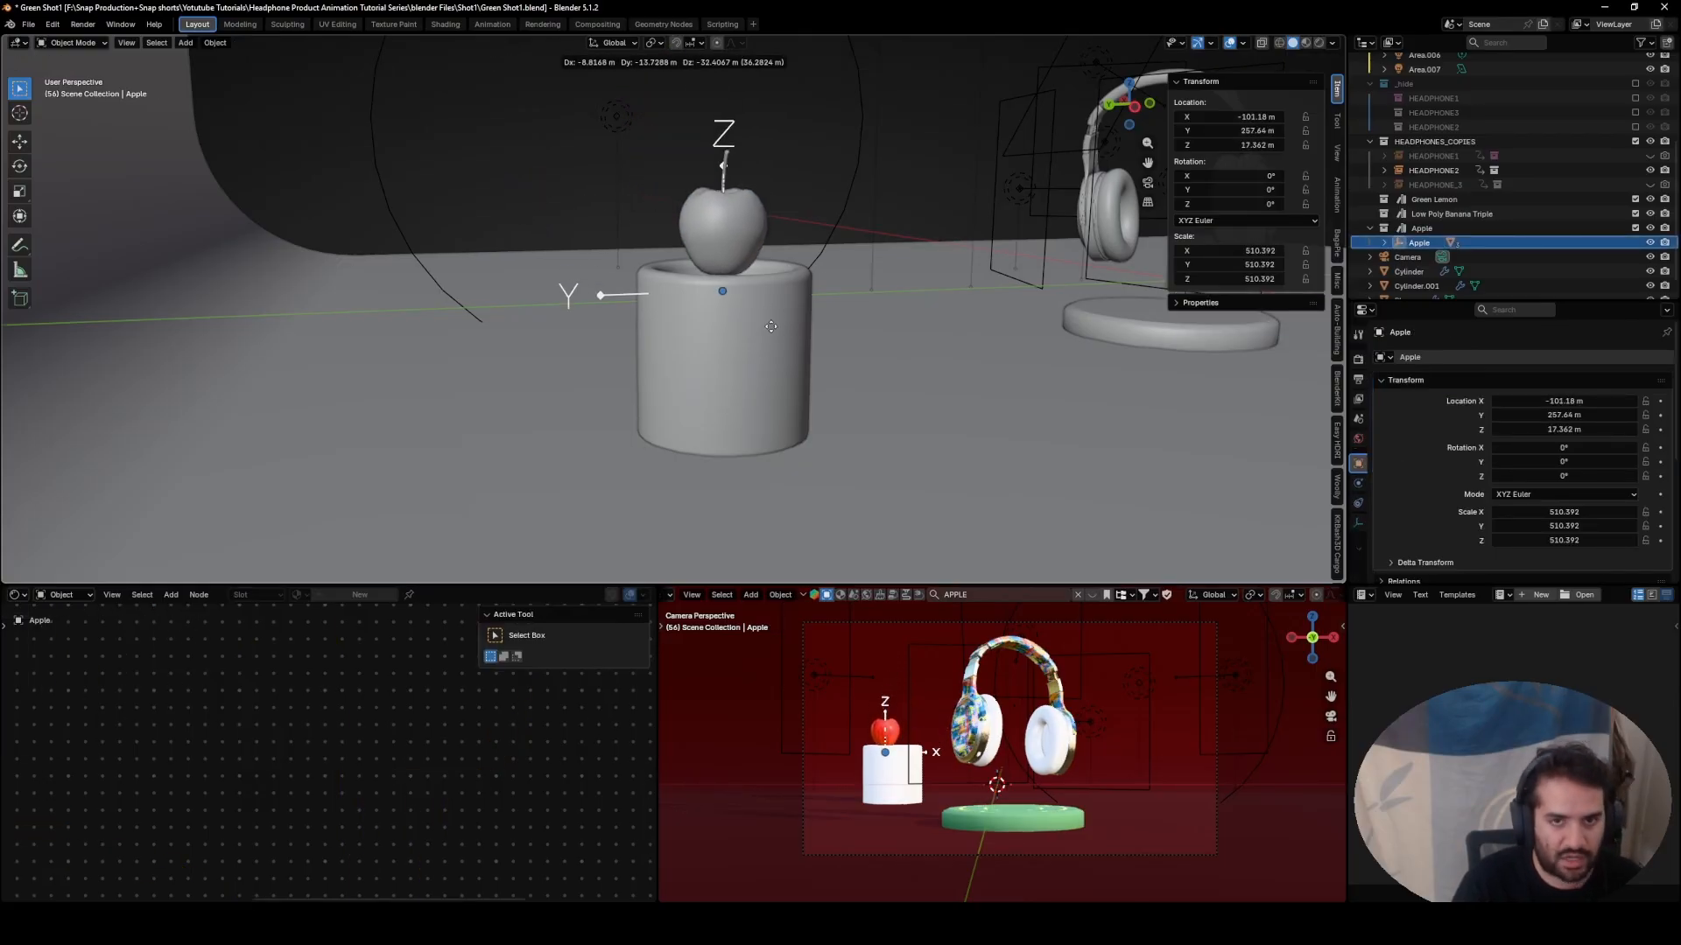
pyautogui.click(771, 327)
pyautogui.moveTo(770, 327); pyautogui.dragTo(518, 295, button='middle')
pyautogui.press('g')
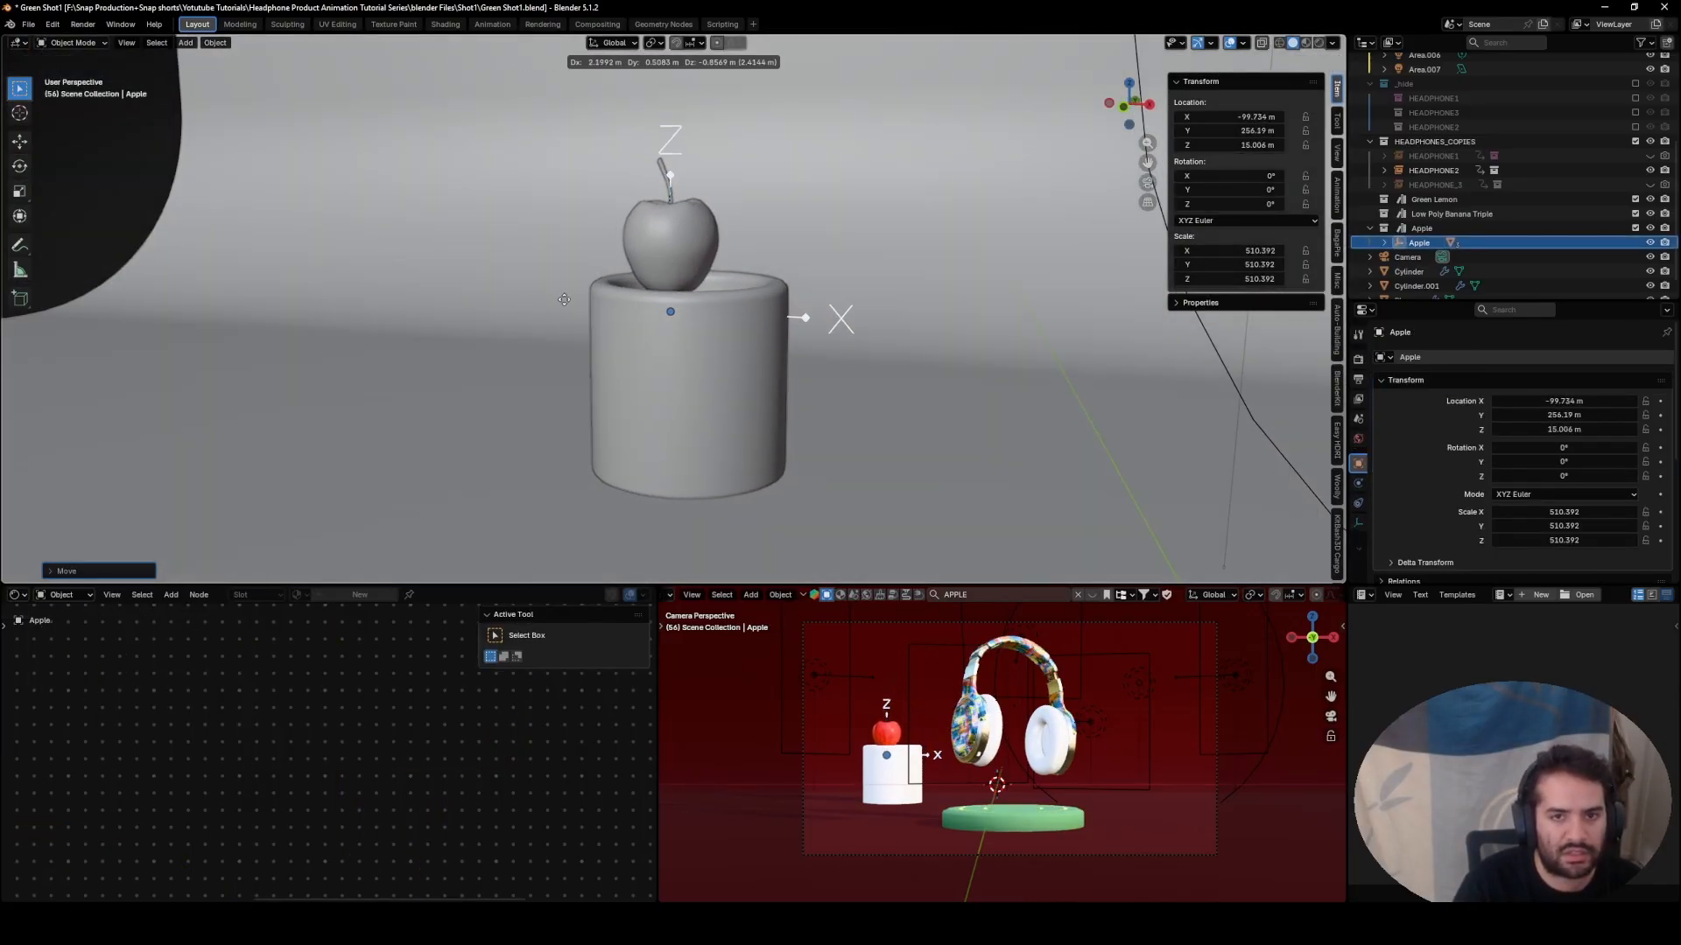
pyautogui.click(590, 366)
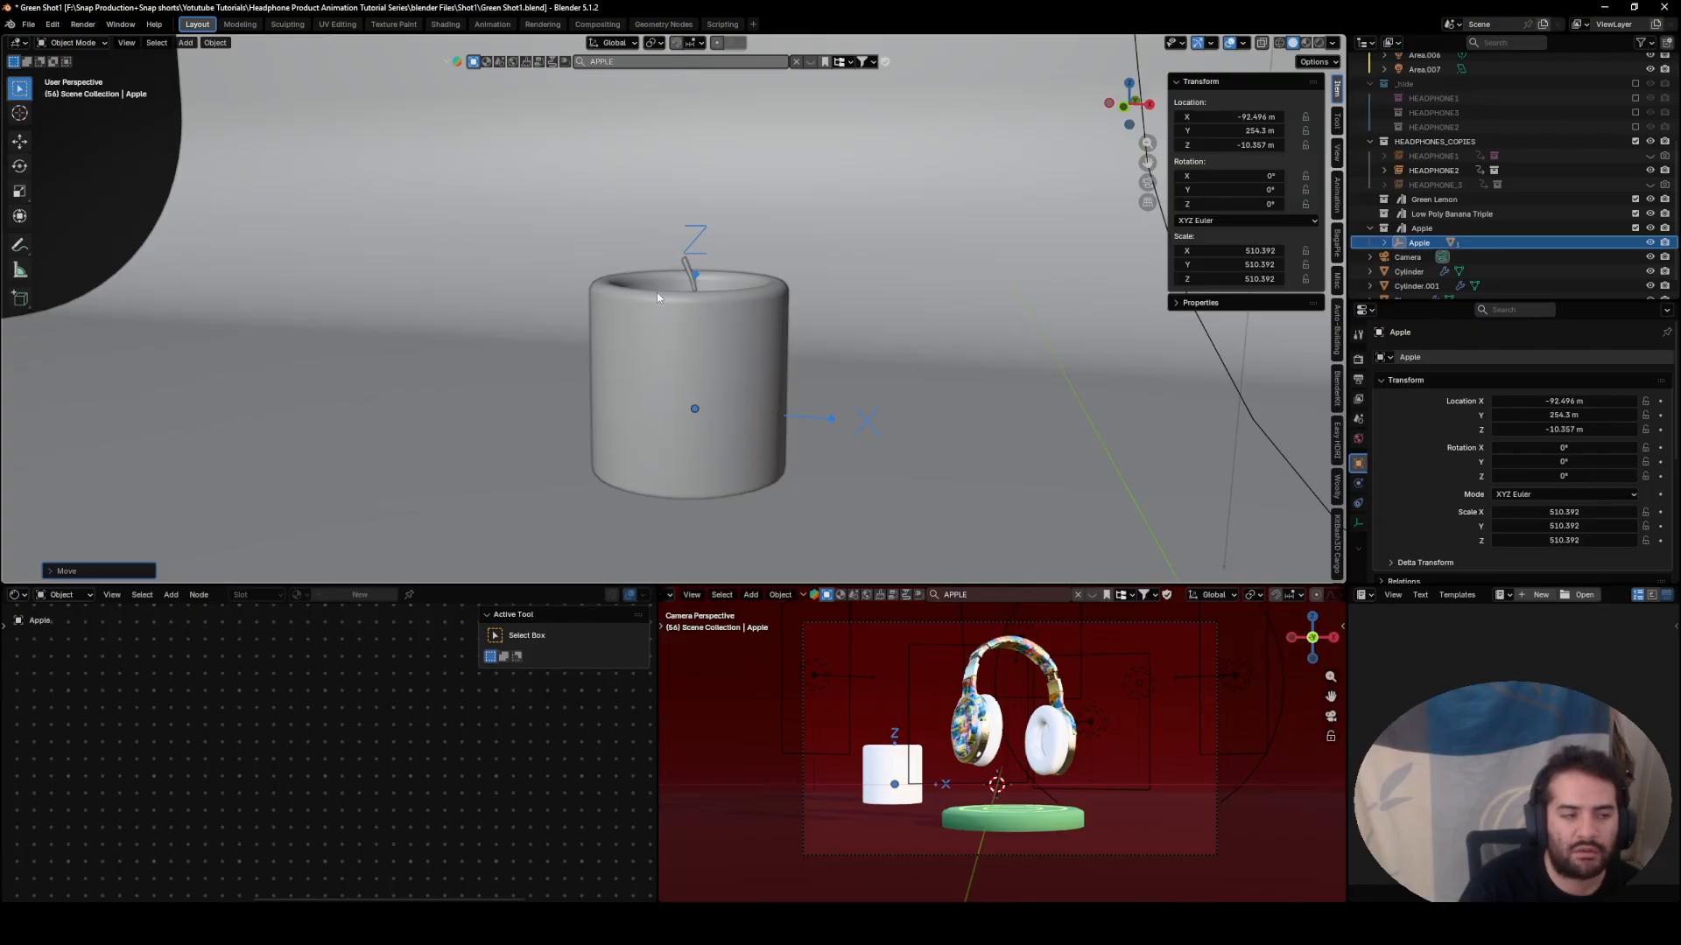
# - Raise the Apple empty along Z to about 45.1 m, directly above the cylinder's opening
pyautogui.press('g')
pyautogui.press('z')
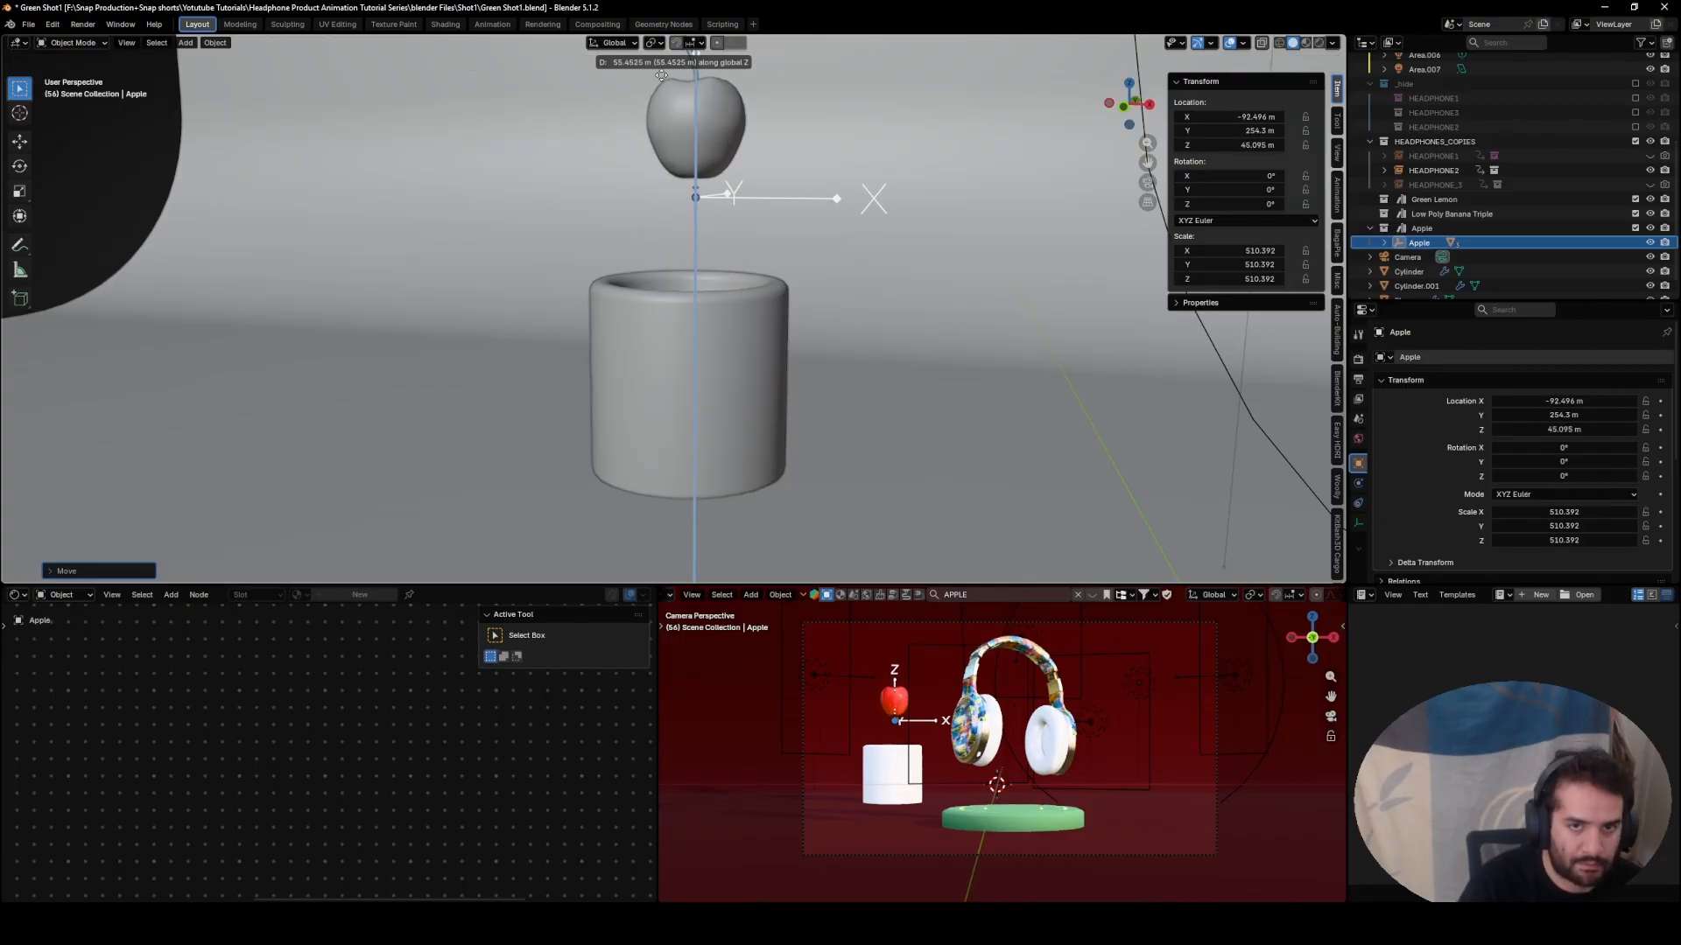
pyautogui.click(497, 140)
pyautogui.keyDown('shift'); pyautogui.moveTo(497, 140); pyautogui.dragTo(559, 249, button='middle'); pyautogui.keyUp('shift')
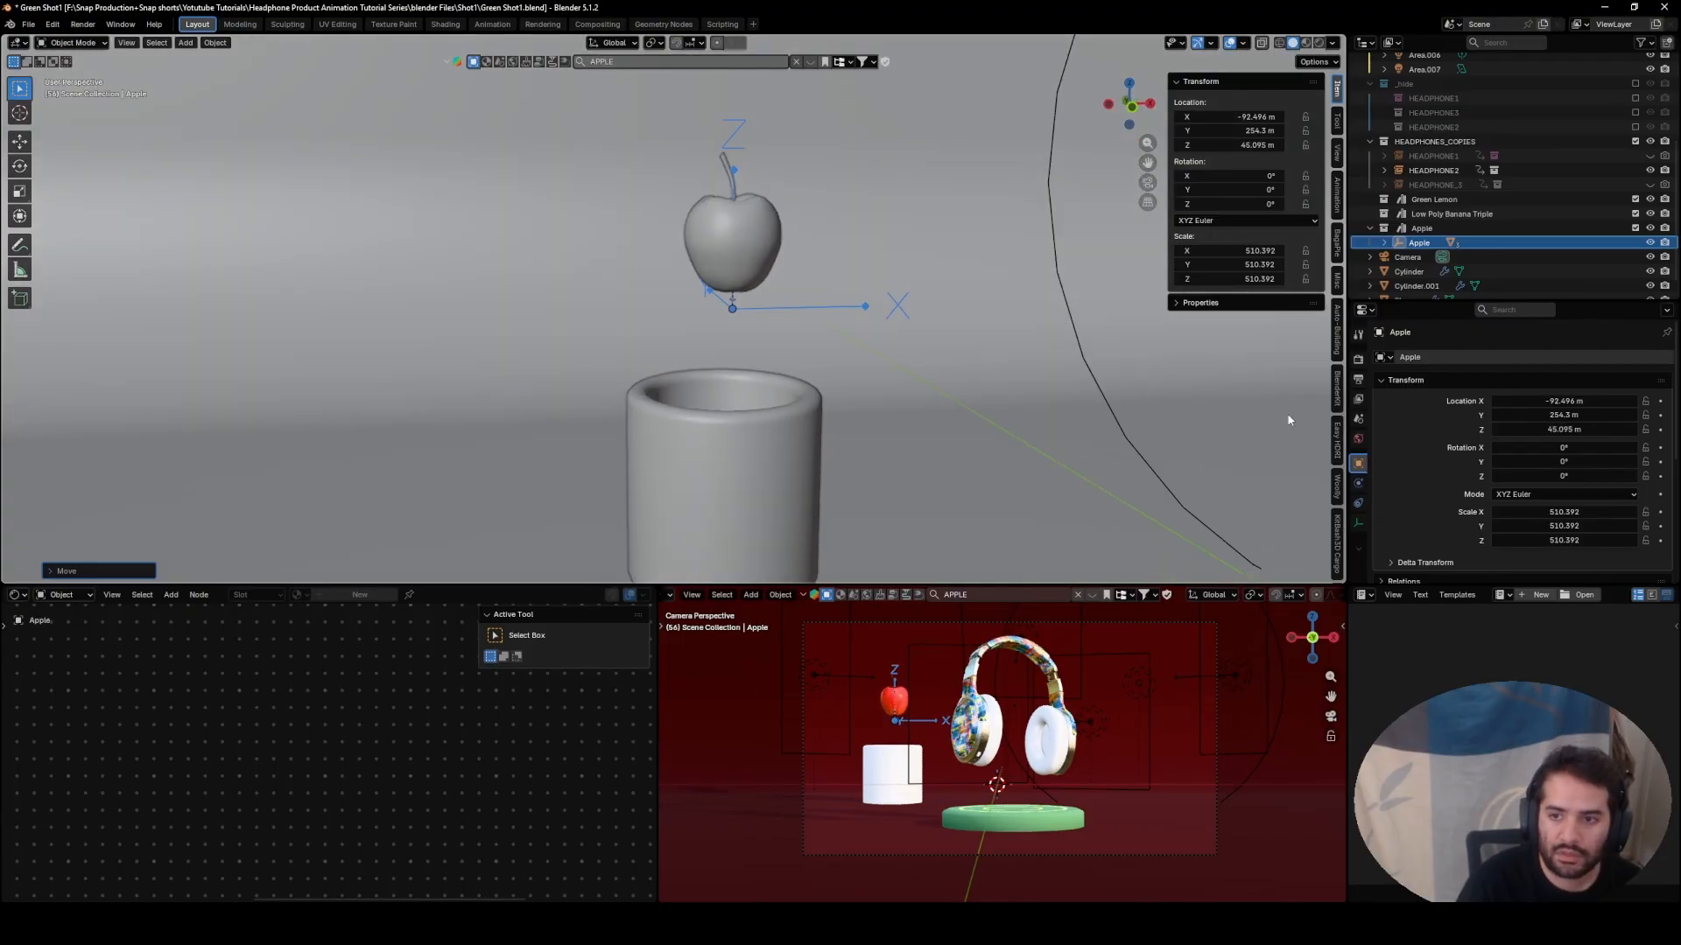
# - Add an Array modifier to the apple's body mesh
pyautogui.click(772, 233)
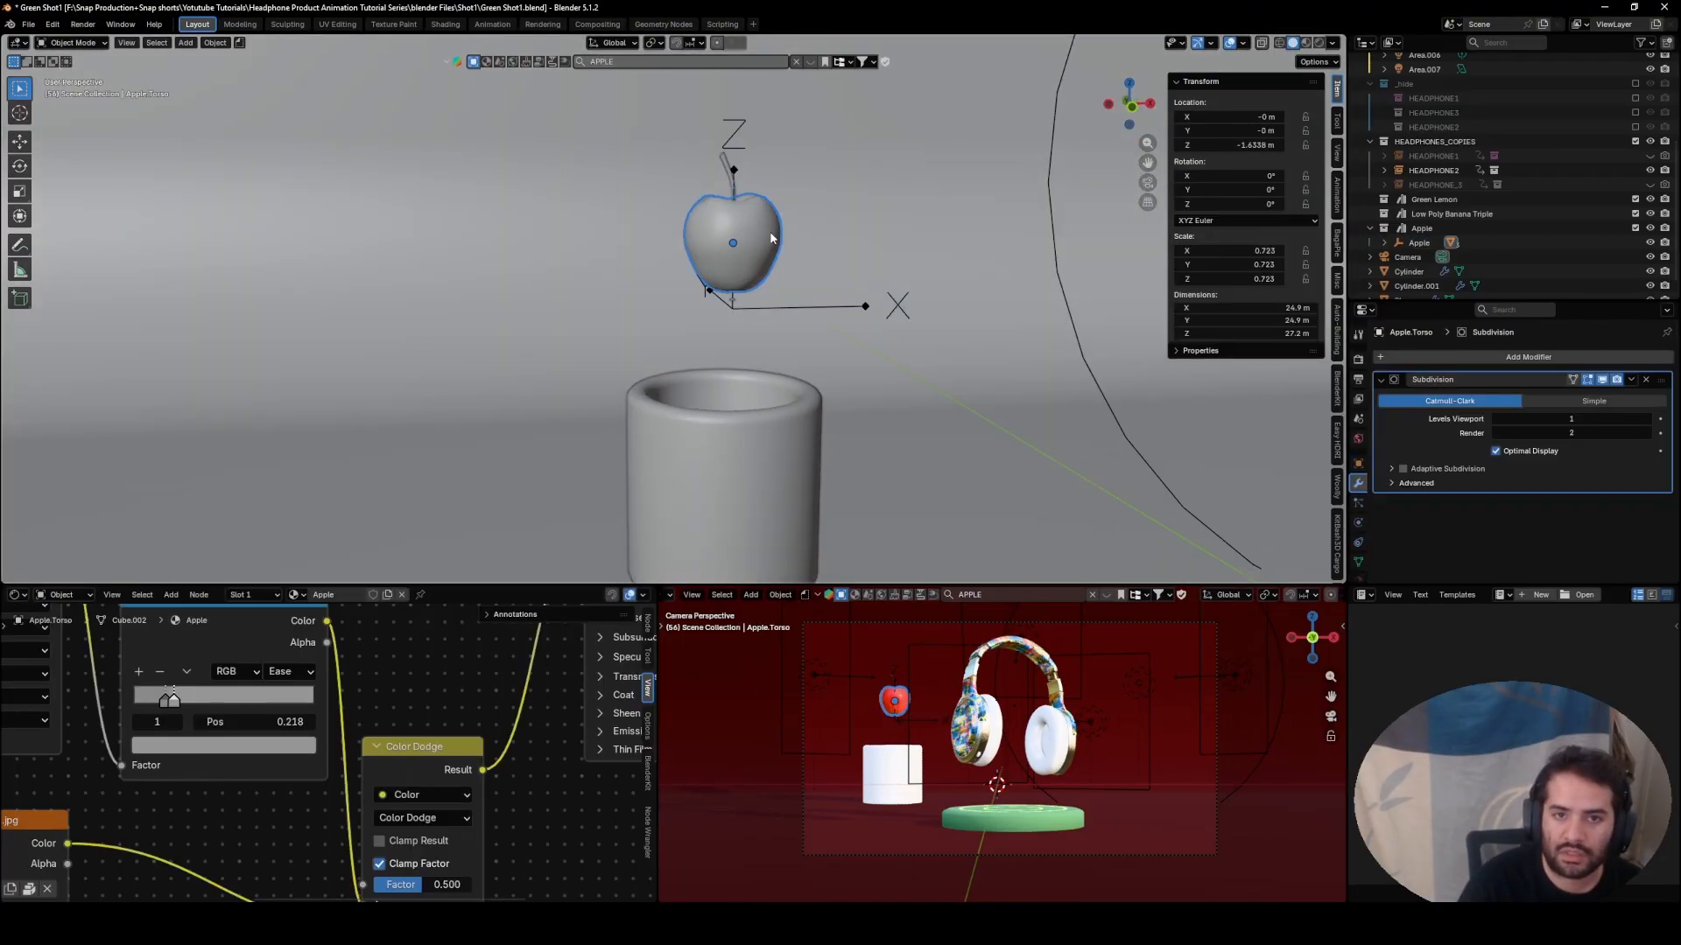
pyautogui.click(1419, 356)
pyautogui.moveTo(1420, 355)
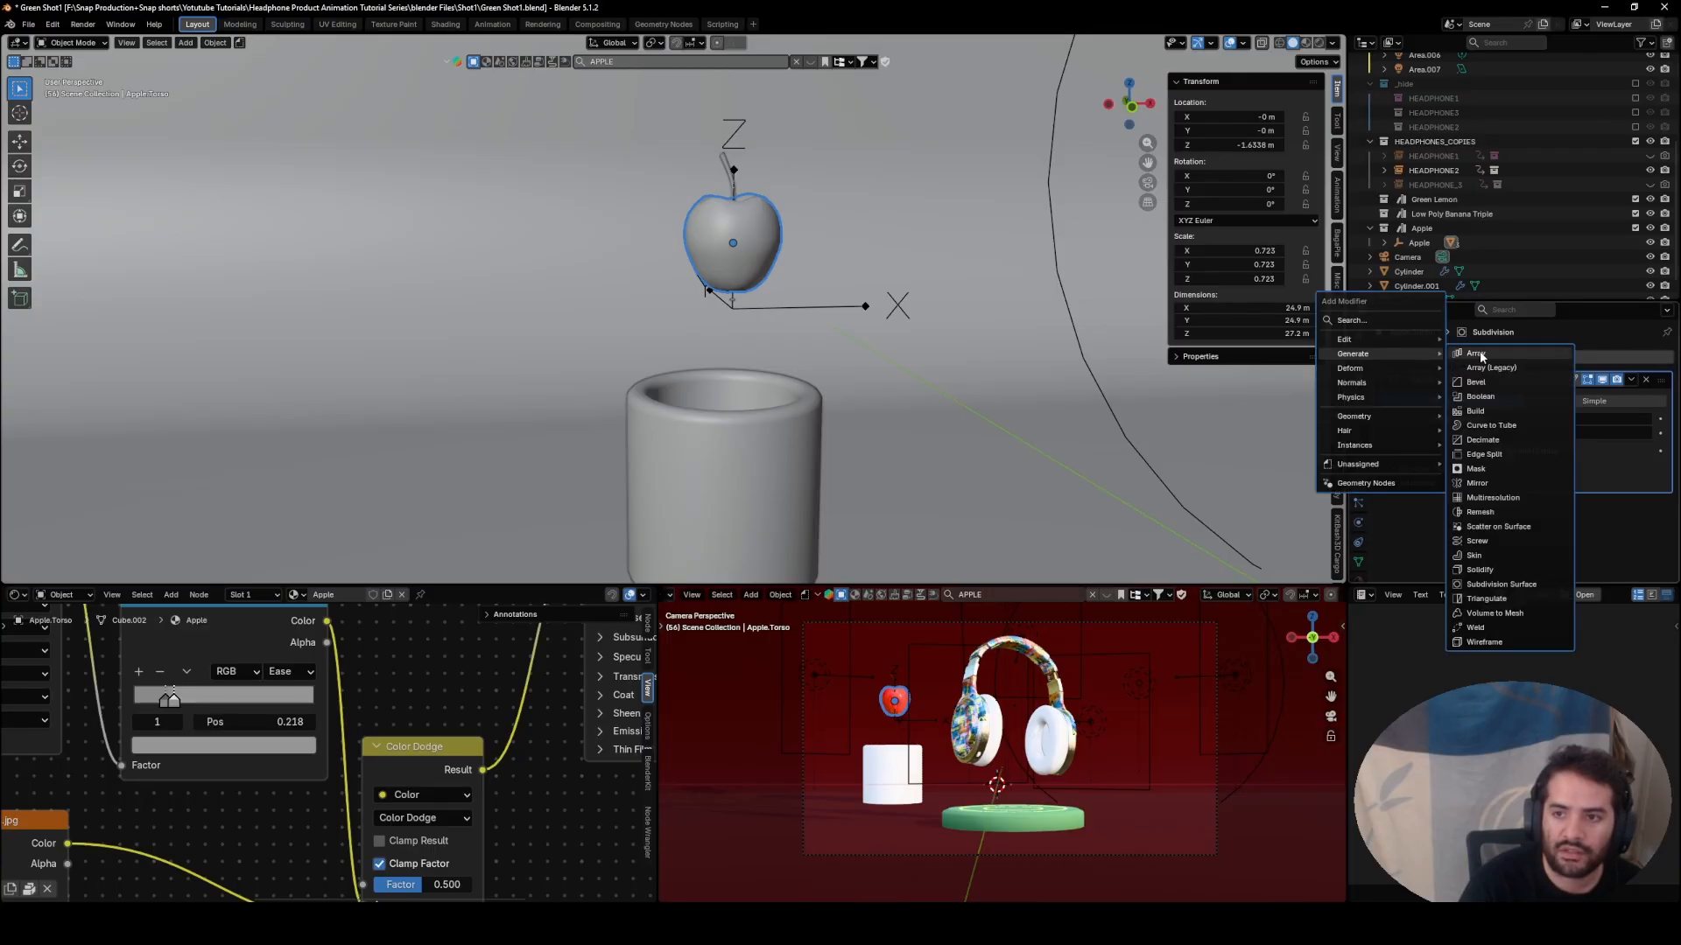
pyautogui.click(1481, 354)
pyautogui.scroll(-2, 791, 254)
pyautogui.keyDown('shift'); pyautogui.moveTo(791, 254); pyautogui.dragTo(702, 328, button='middle'); pyautogui.keyUp('shift')
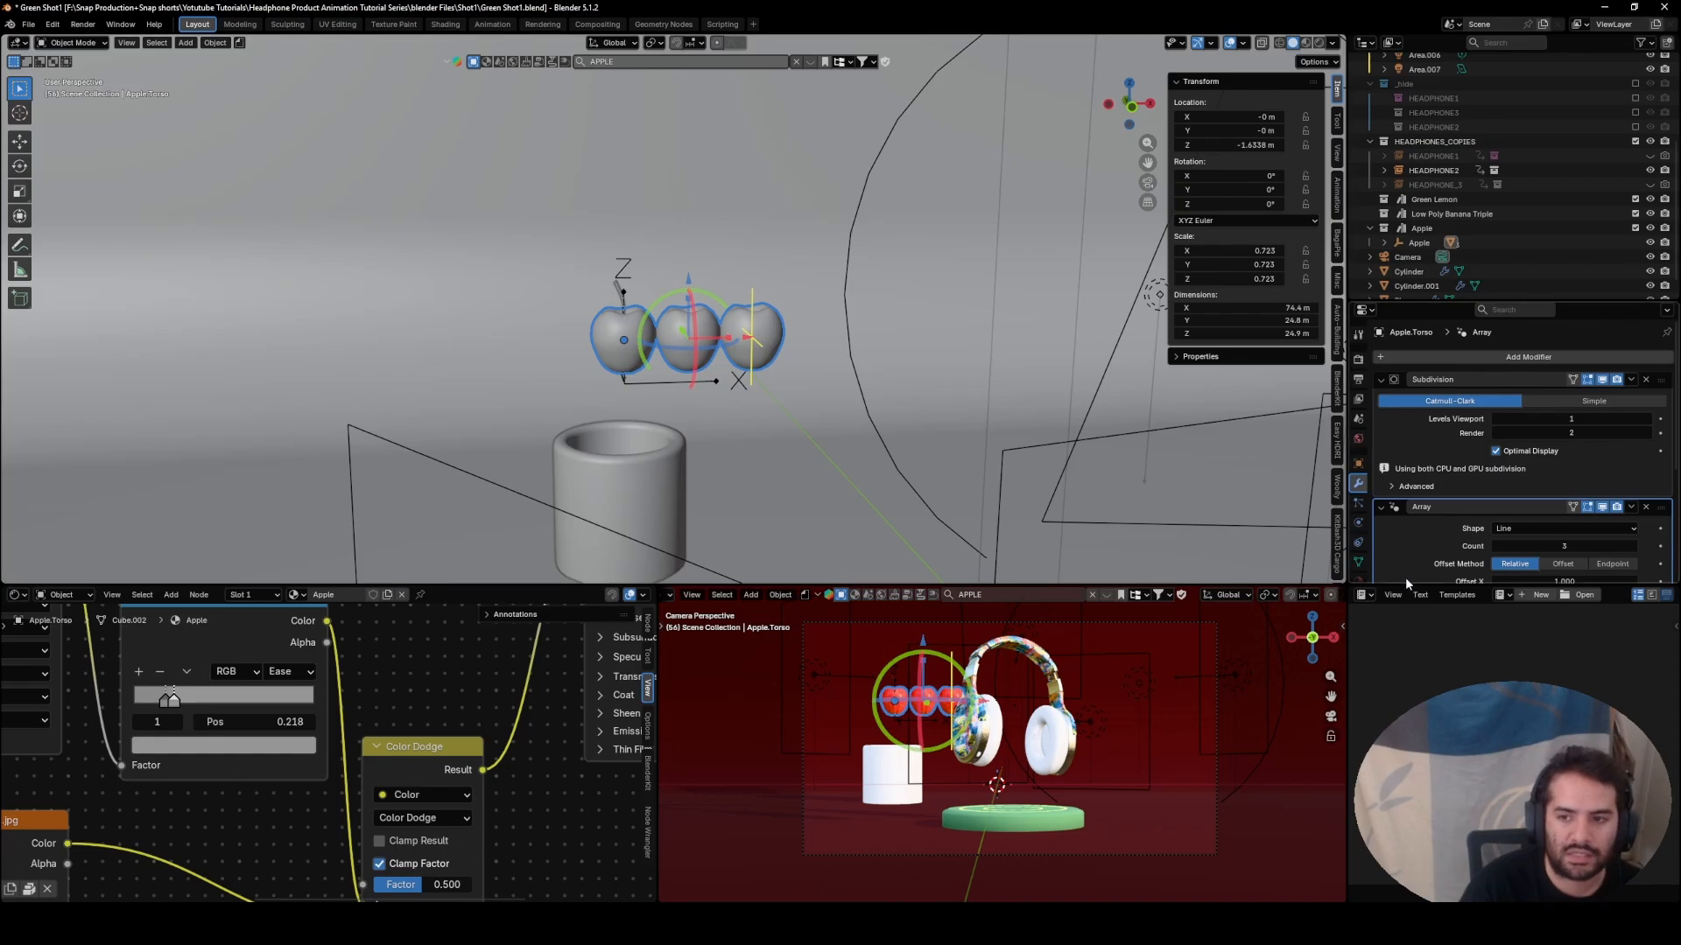
# - Enlarge the modifier settings area and set the apple array's count to 6
pyautogui.moveTo(1405, 584); pyautogui.dragTo(1407, 656)
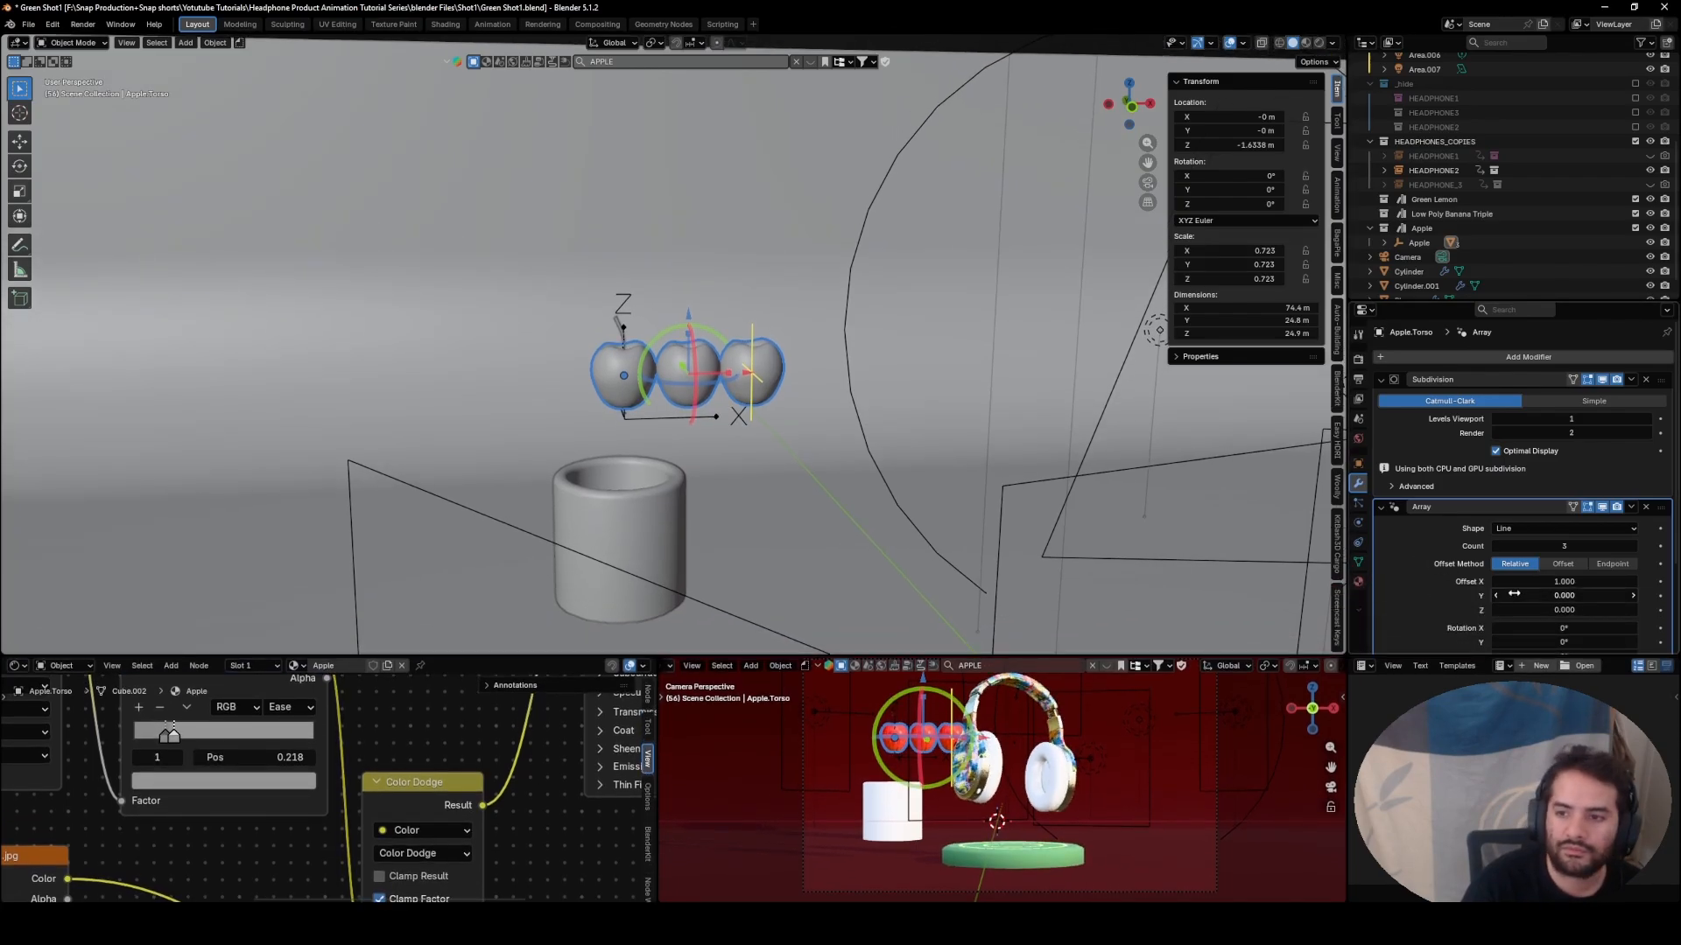
pyautogui.moveTo(1548, 546); pyautogui.dragTo(1595, 529)
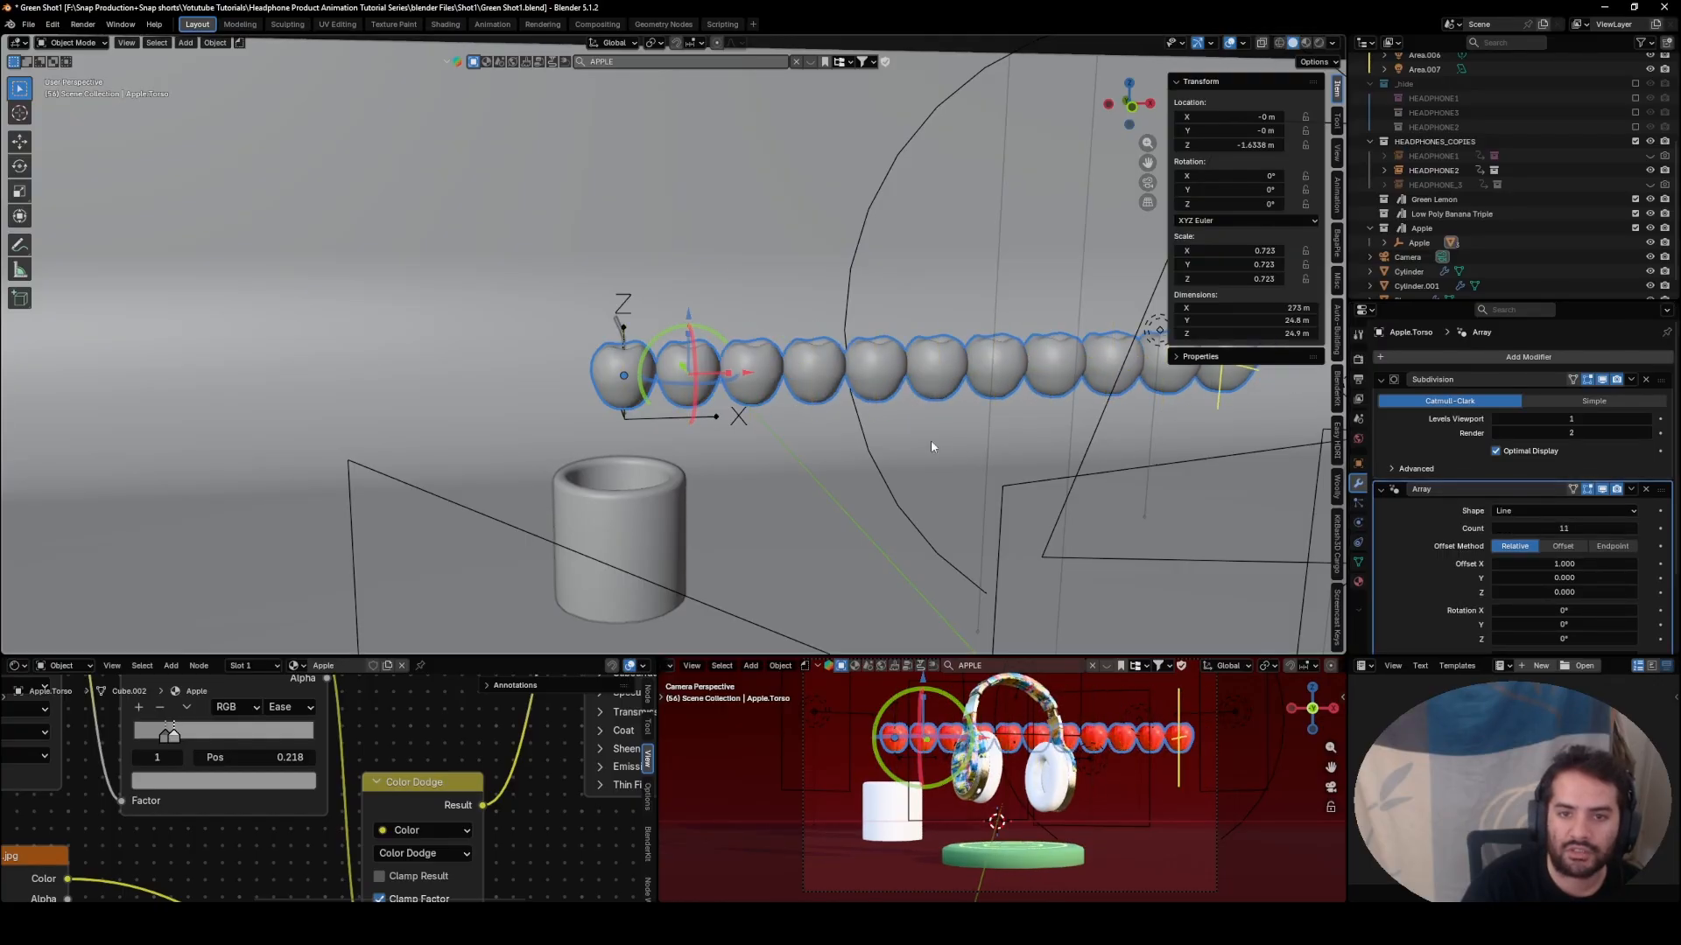
pyautogui.moveTo(933, 445); pyautogui.dragTo(792, 451, button='middle')
pyautogui.scroll(-4, 975, 452)
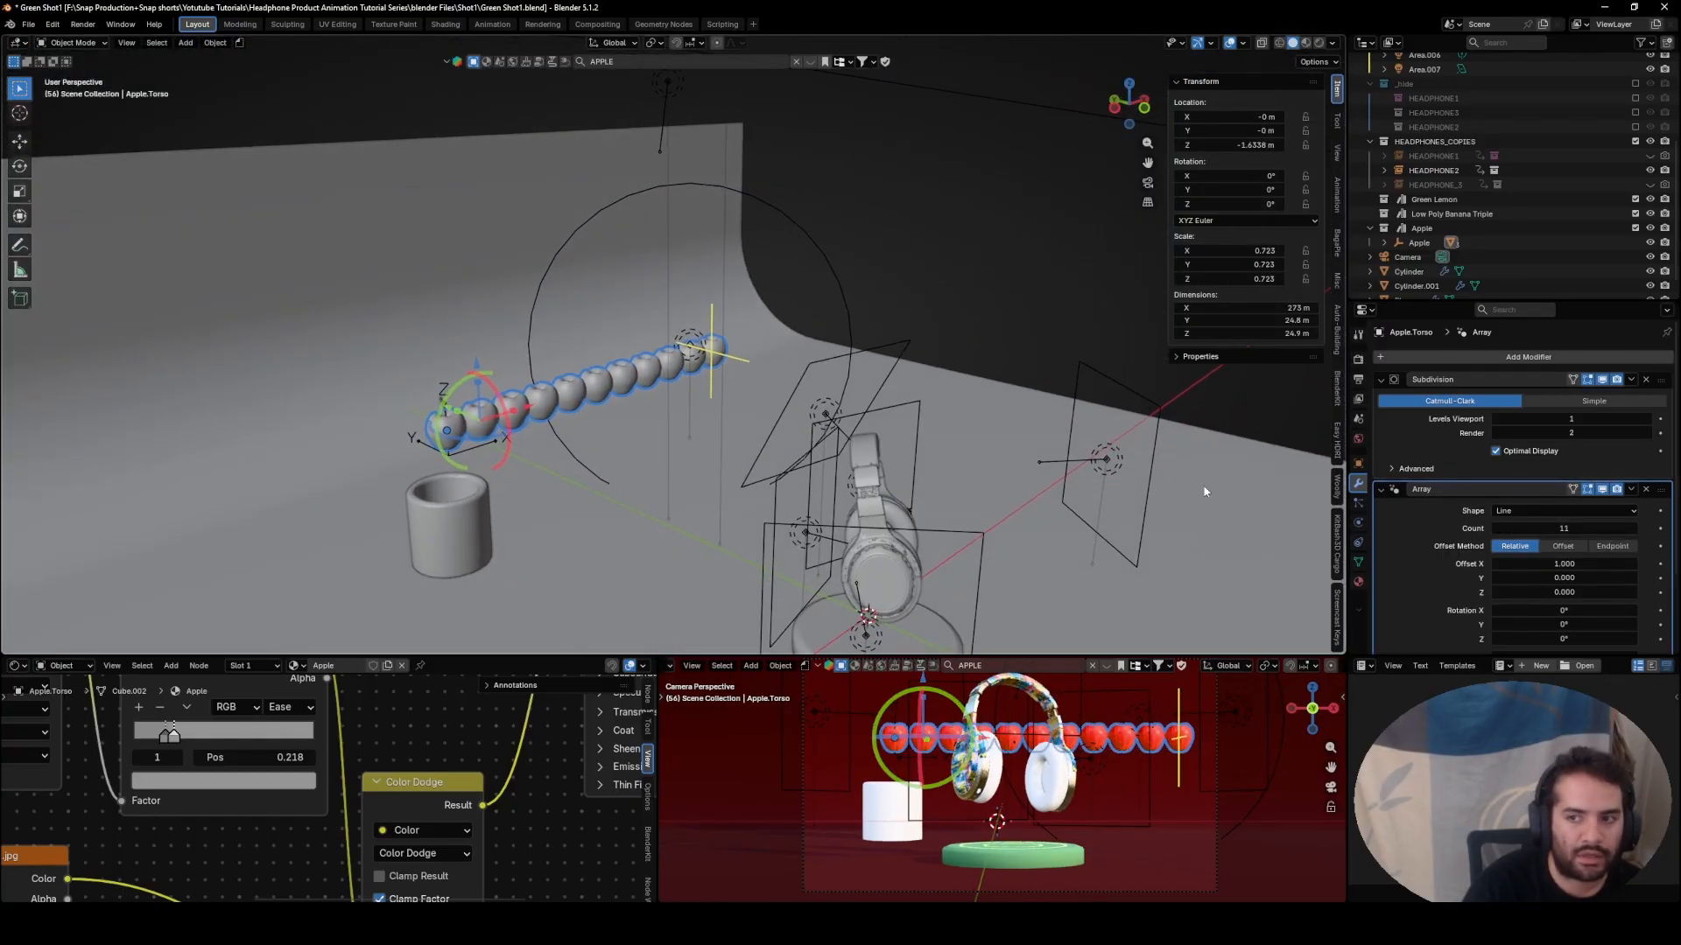
pyautogui.moveTo(1525, 530); pyautogui.dragTo(1490, 529)
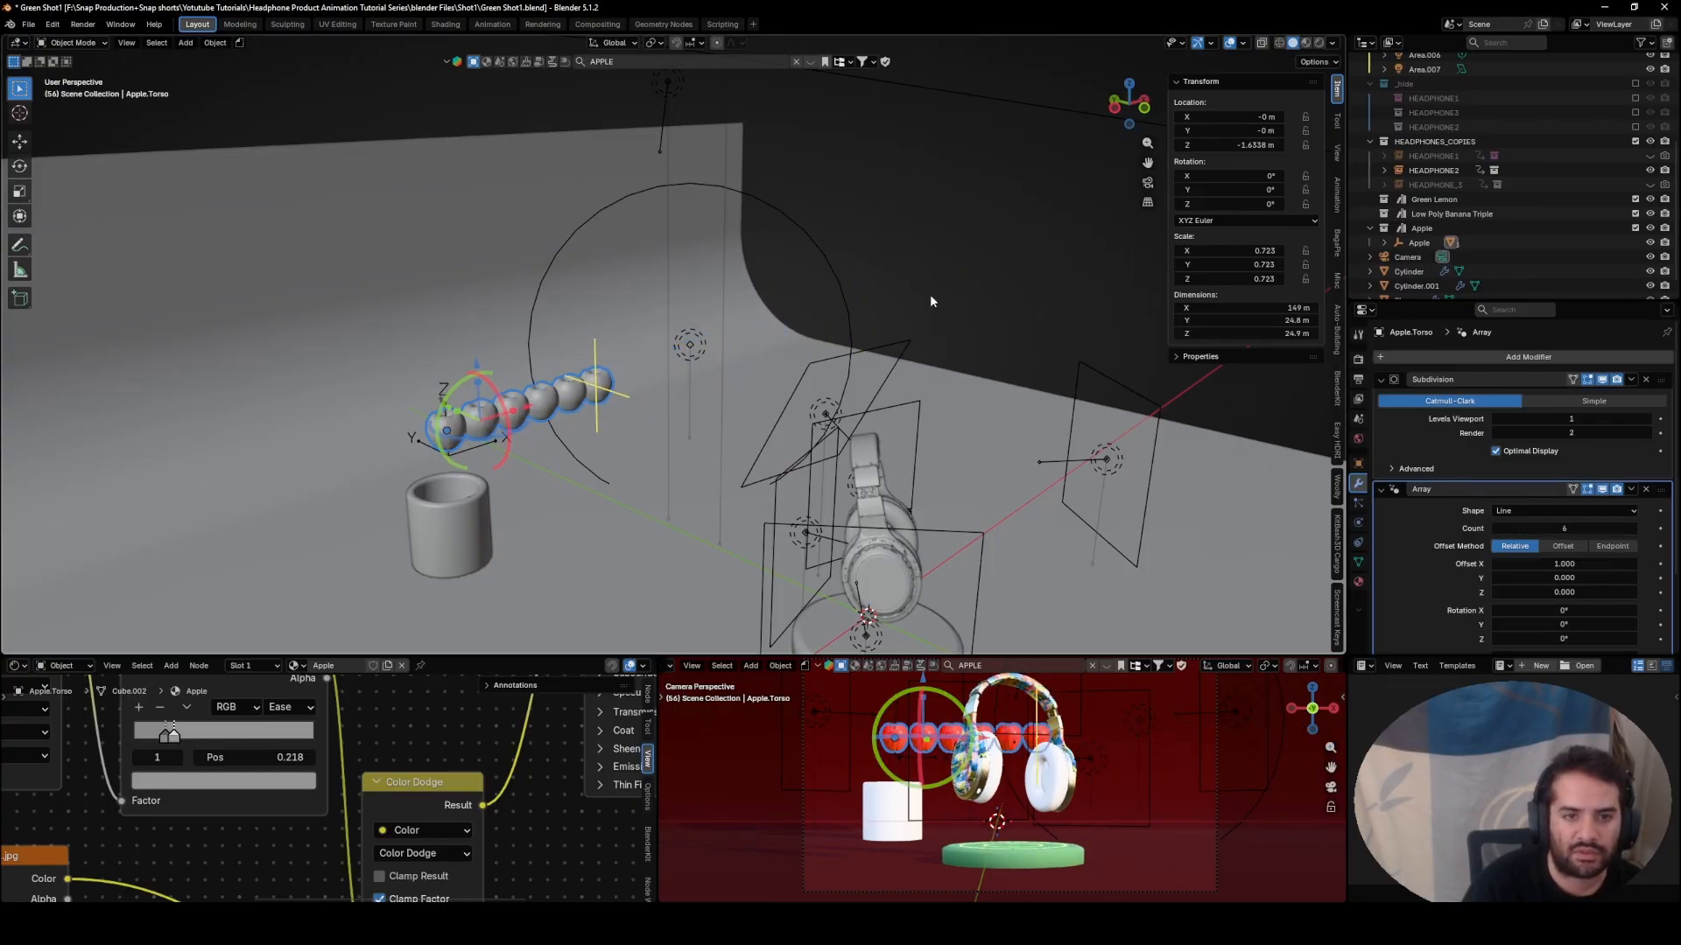
# - Stack the arrayed apples vertically by setting the relative offset to 0 on X and 1.030 on Z
pyautogui.moveTo(930, 301); pyautogui.dragTo(825, 379, button='middle')
pyautogui.scroll(-2, 1460, 570)
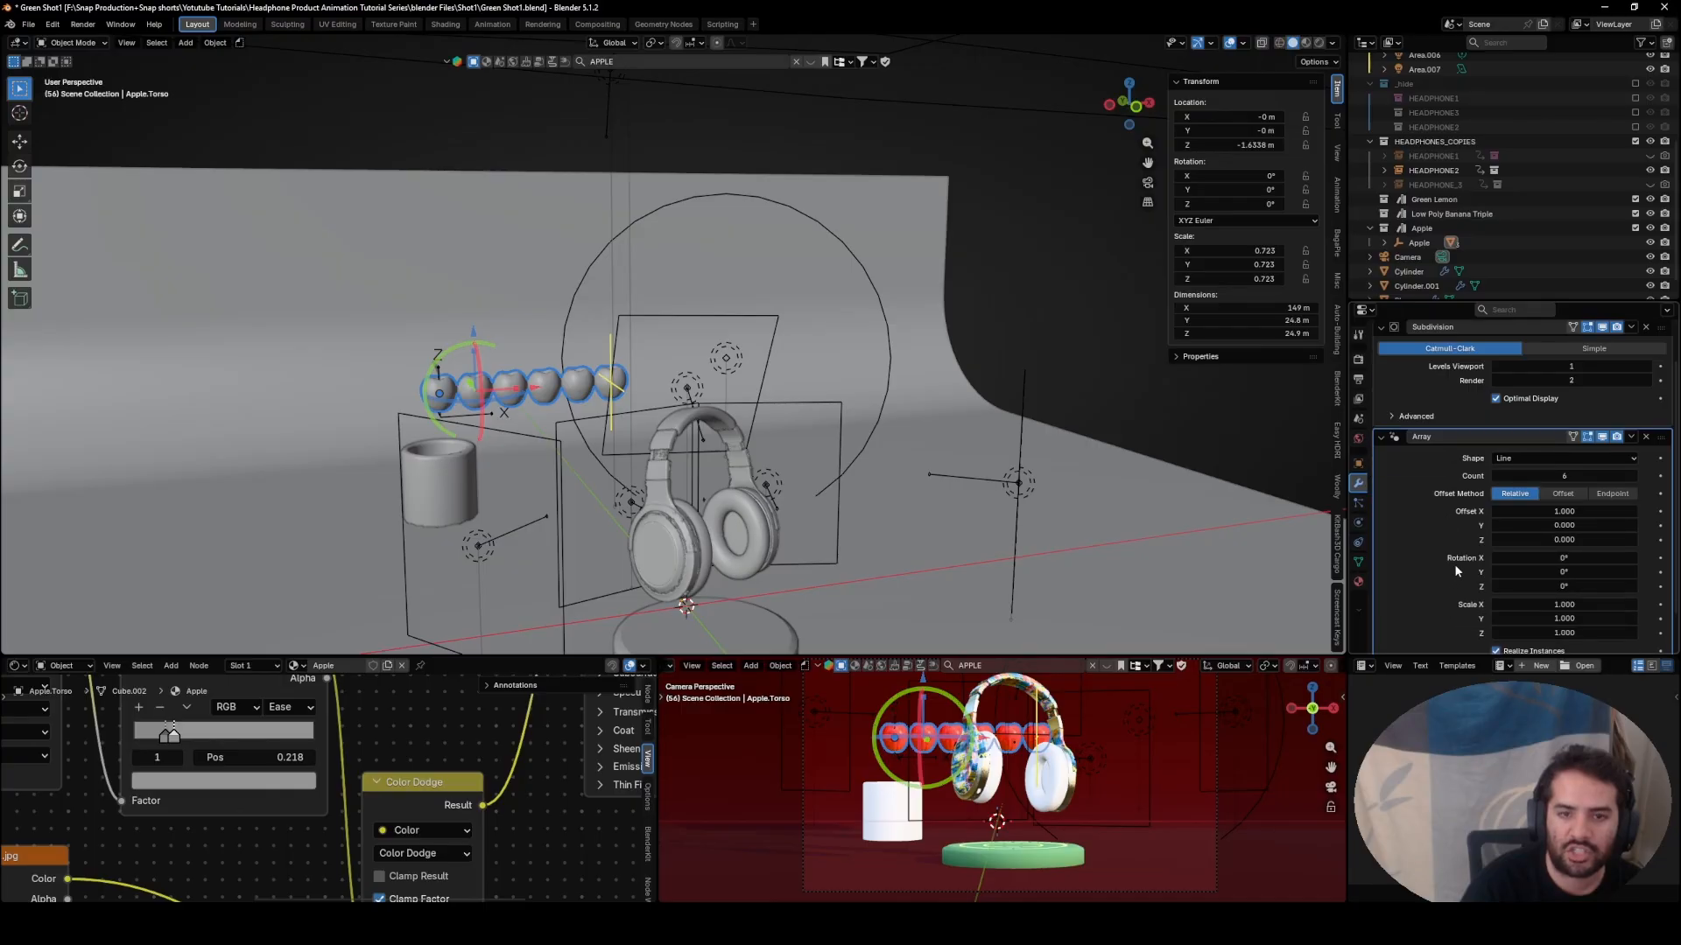
pyautogui.click(1550, 512)
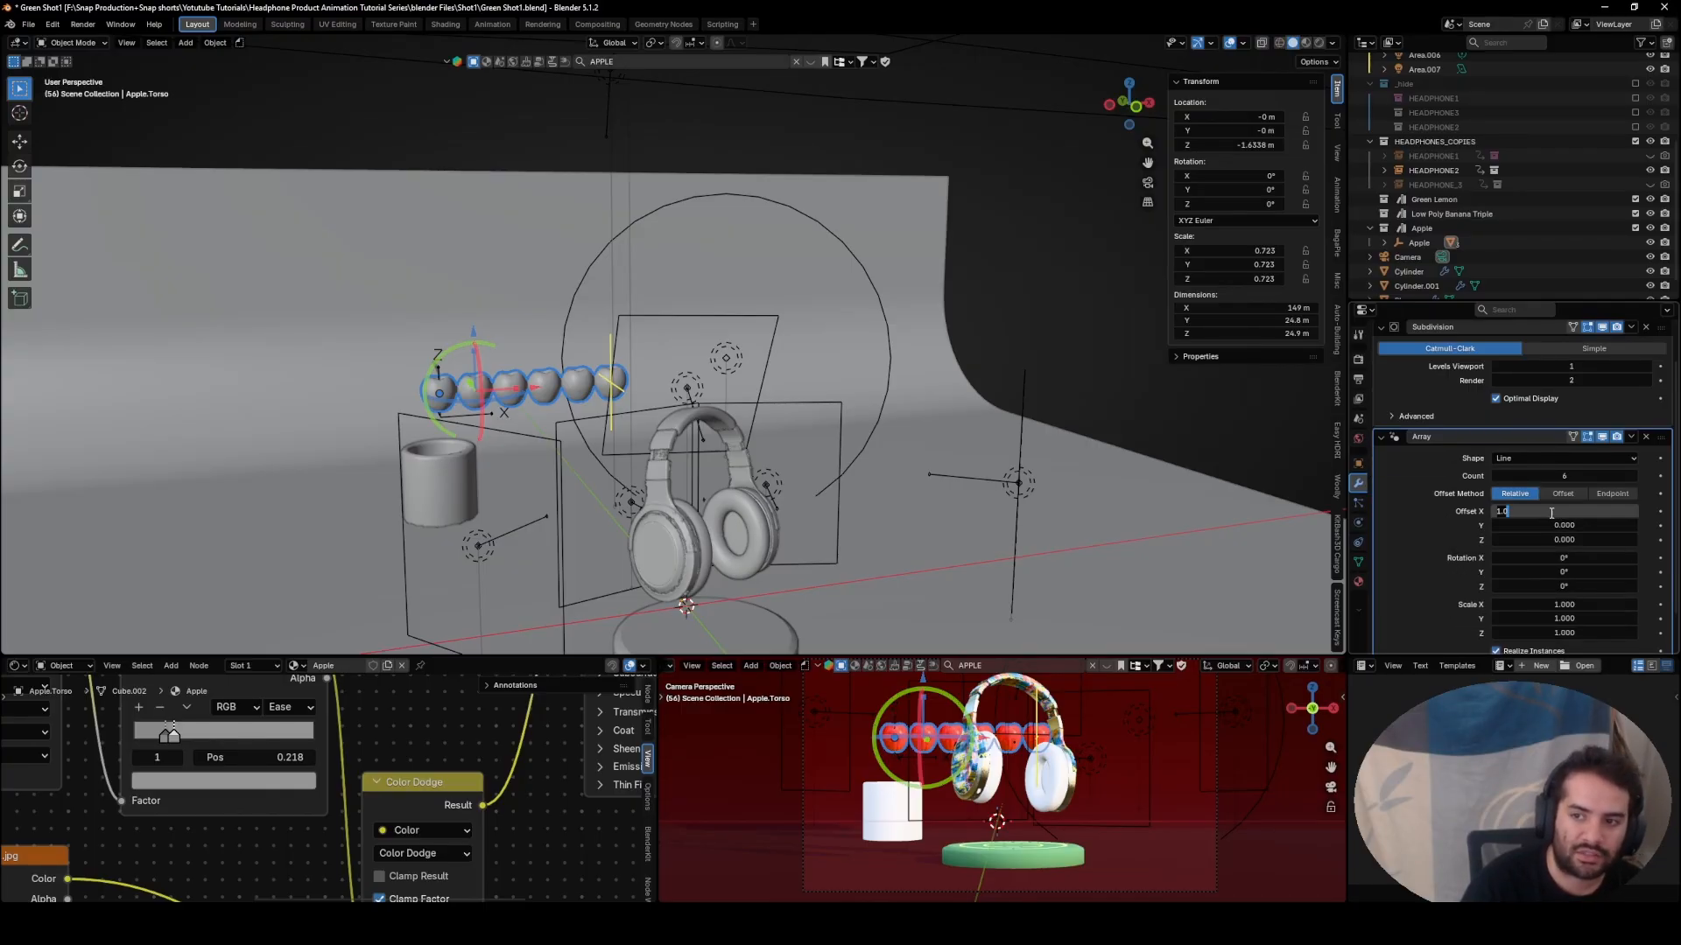
pyautogui.write('0')
pyautogui.press('Return')
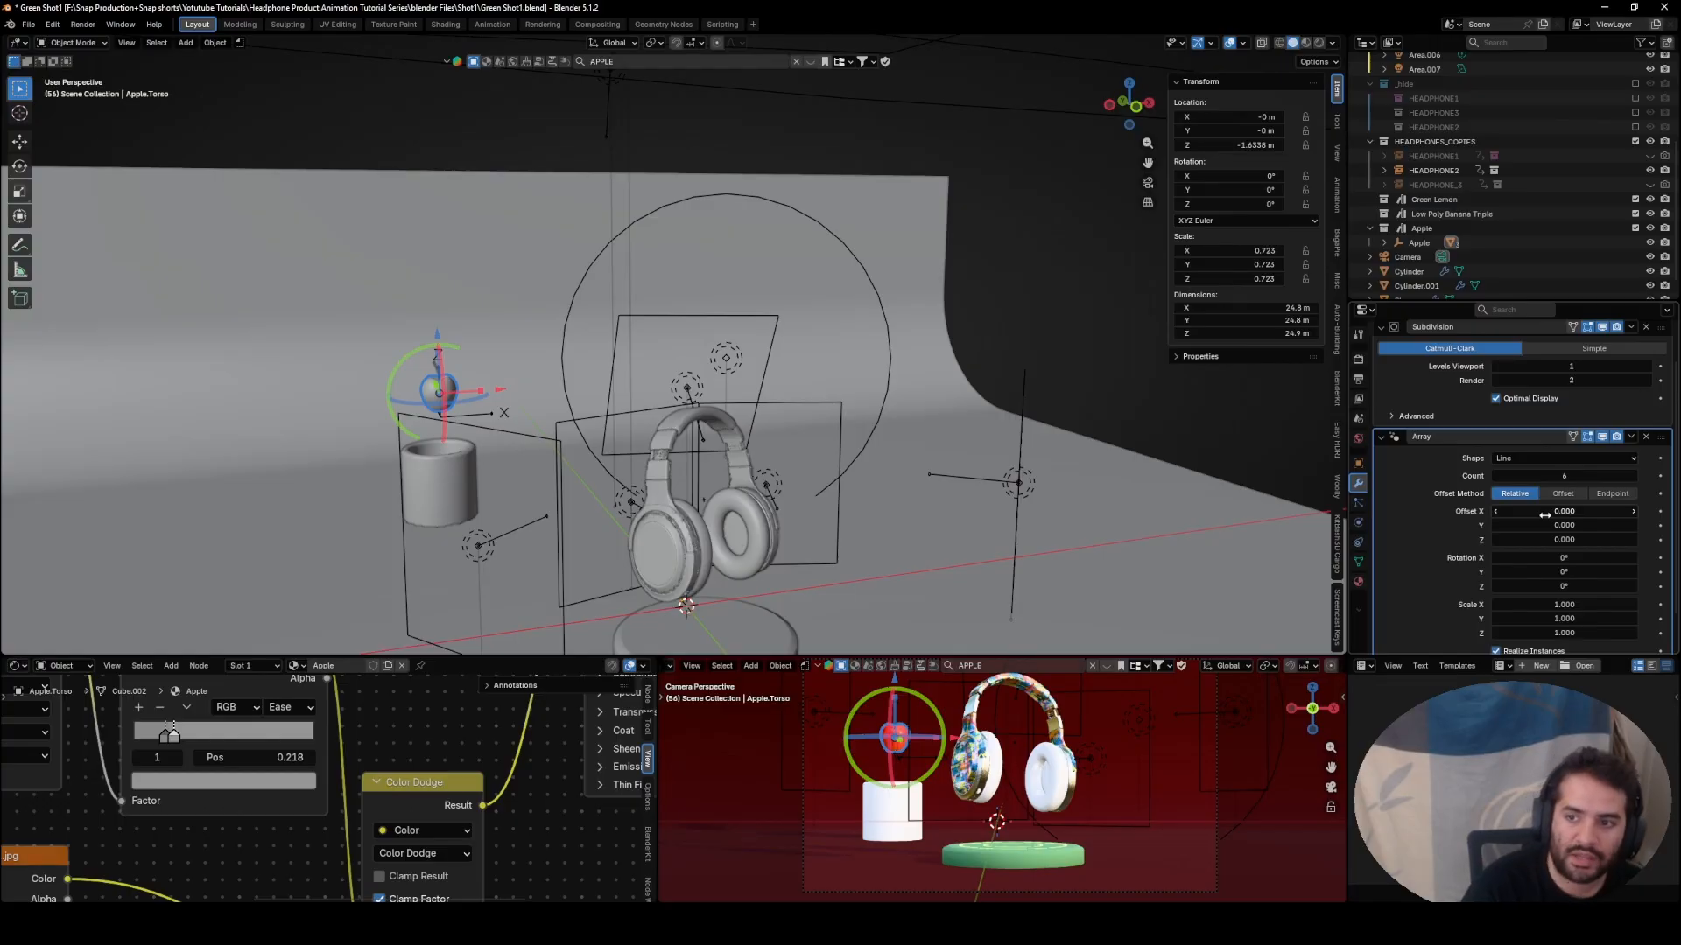
pyautogui.moveTo(1537, 539); pyautogui.dragTo(1589, 539)
# - Lower the stack of apples along Z so that its base sits inside the hollow cylinder
pyautogui.press('g')
pyautogui.press('z')
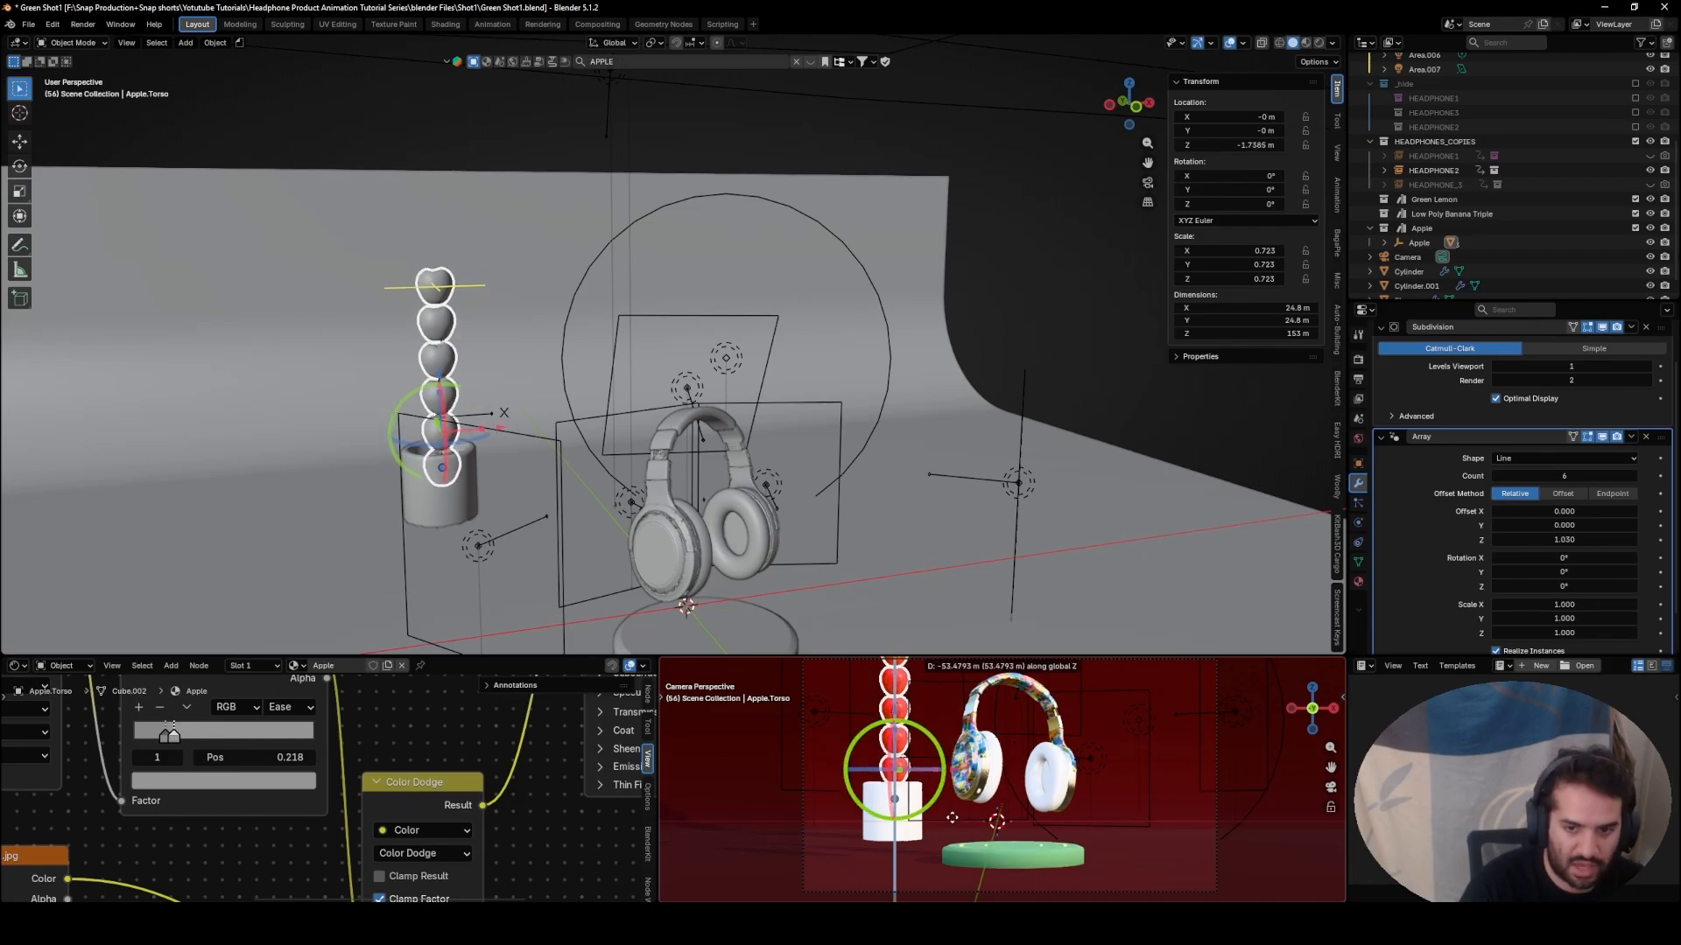
pyautogui.click(1174, 747)
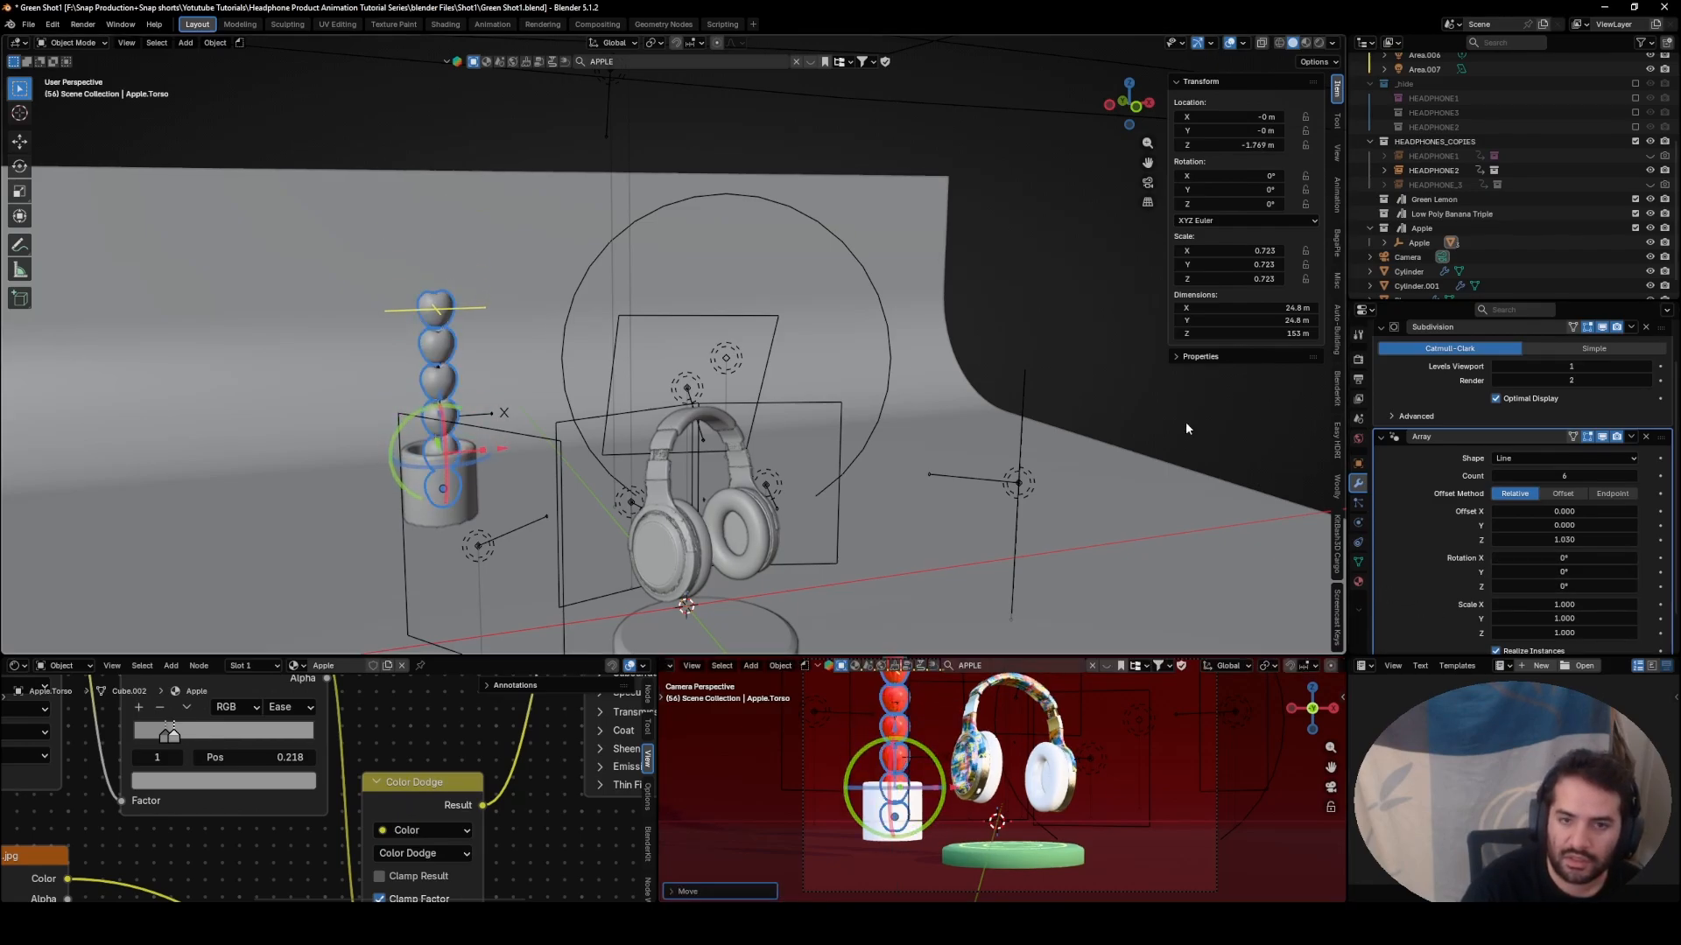
# - Set the apple array's rotation to -1.13° on X and -14° on Y
pyautogui.moveTo(827, 340); pyautogui.dragTo(711, 359, button='middle')
pyautogui.moveTo(1565, 571)
pyautogui.mouseDown()
pyautogui.moveTo(1532, 571)
pyautogui.moveTo(1547, 559)
pyautogui.mouseUp()
pyautogui.scroll(-2, 1674, 596)
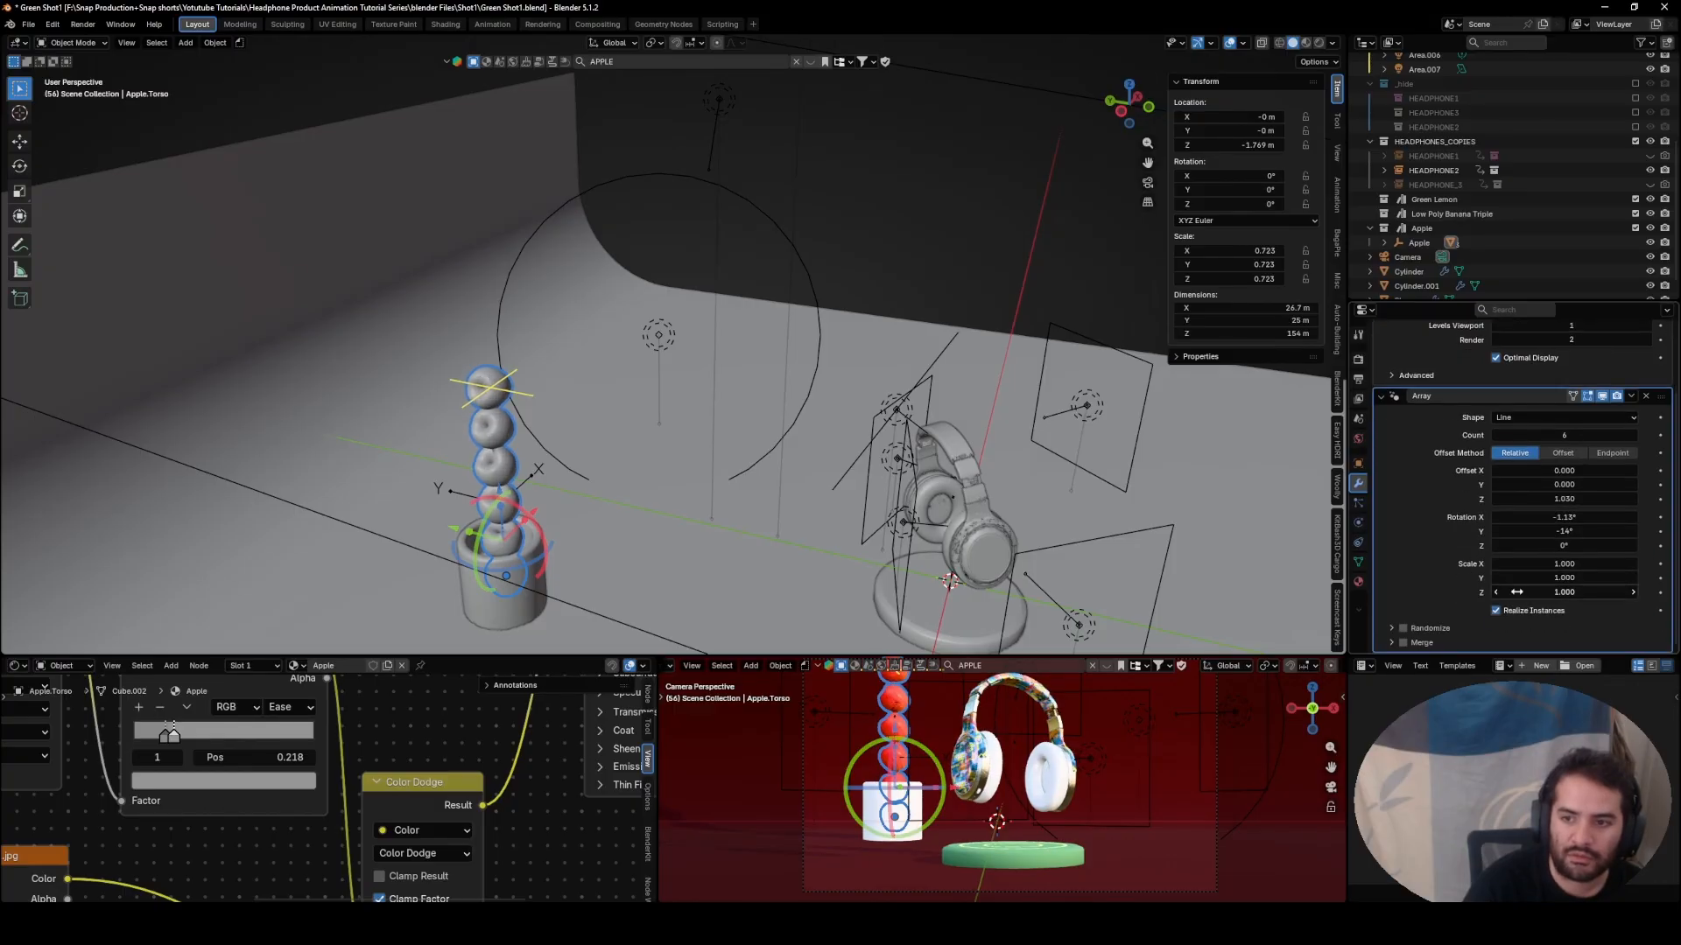
# - Enable Randomize on the apple array and set its random rotation to 68.5° on X and -64.9° on Y
pyautogui.click(1404, 629)
pyautogui.click(1391, 628)
pyautogui.scroll(-6, 1454, 623)
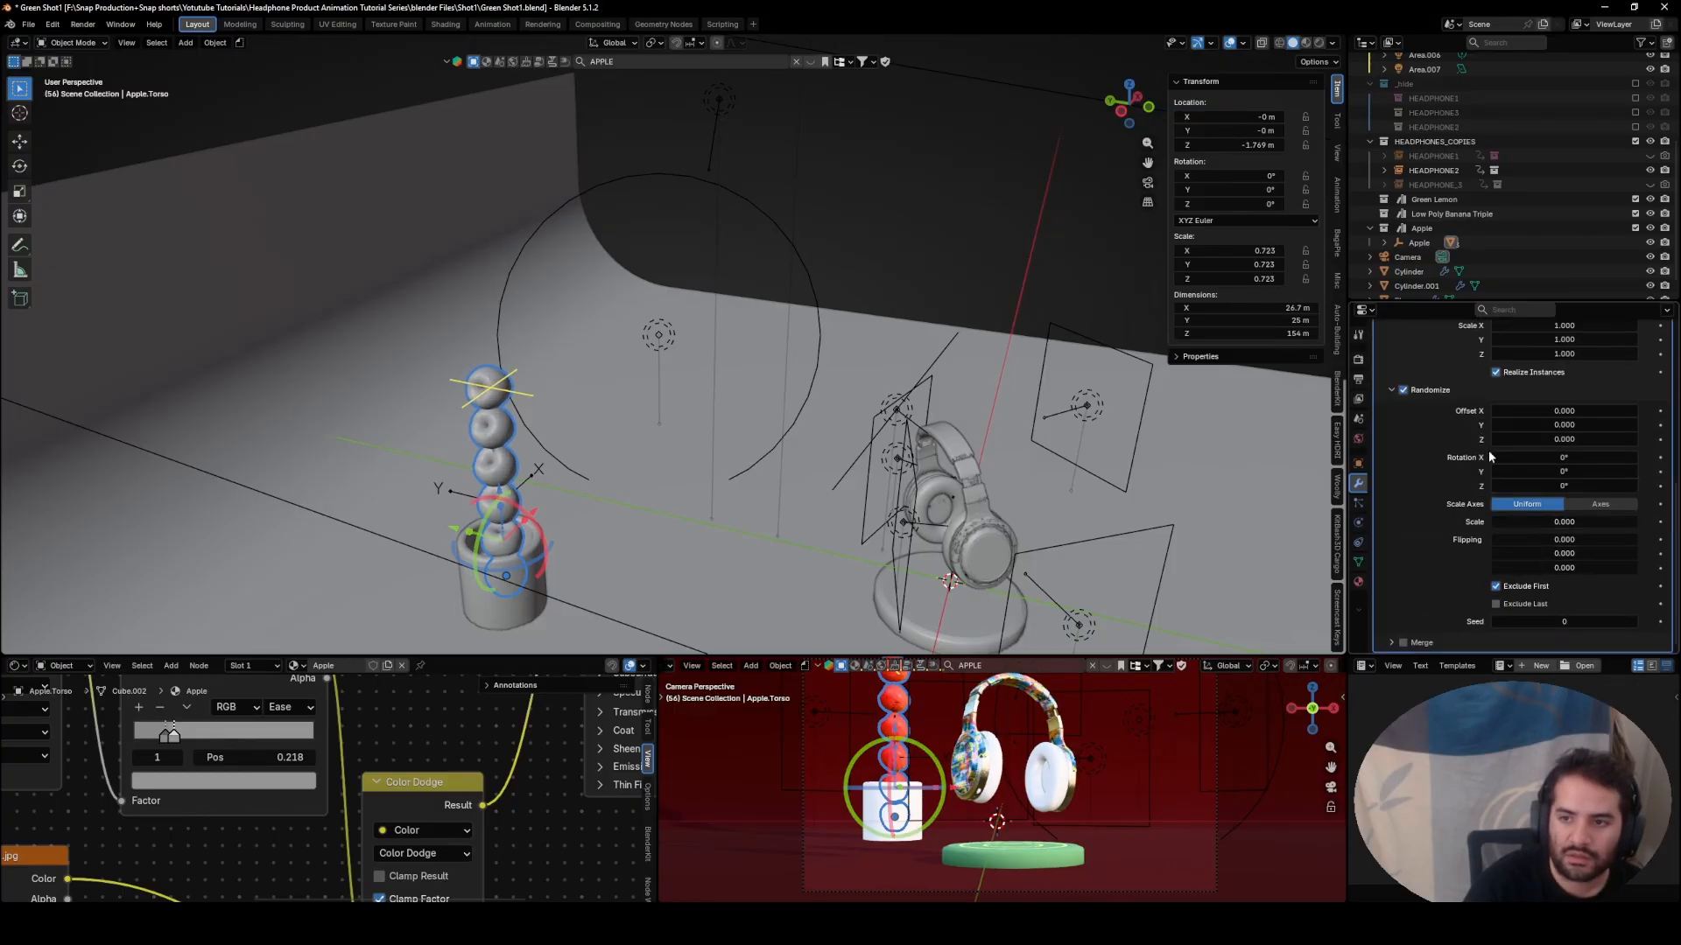
pyautogui.moveTo(1527, 473); pyautogui.dragTo(1525, 471)
pyautogui.moveTo(831, 399); pyautogui.dragTo(603, 321, button='middle')
pyautogui.press('KP_Decimal')
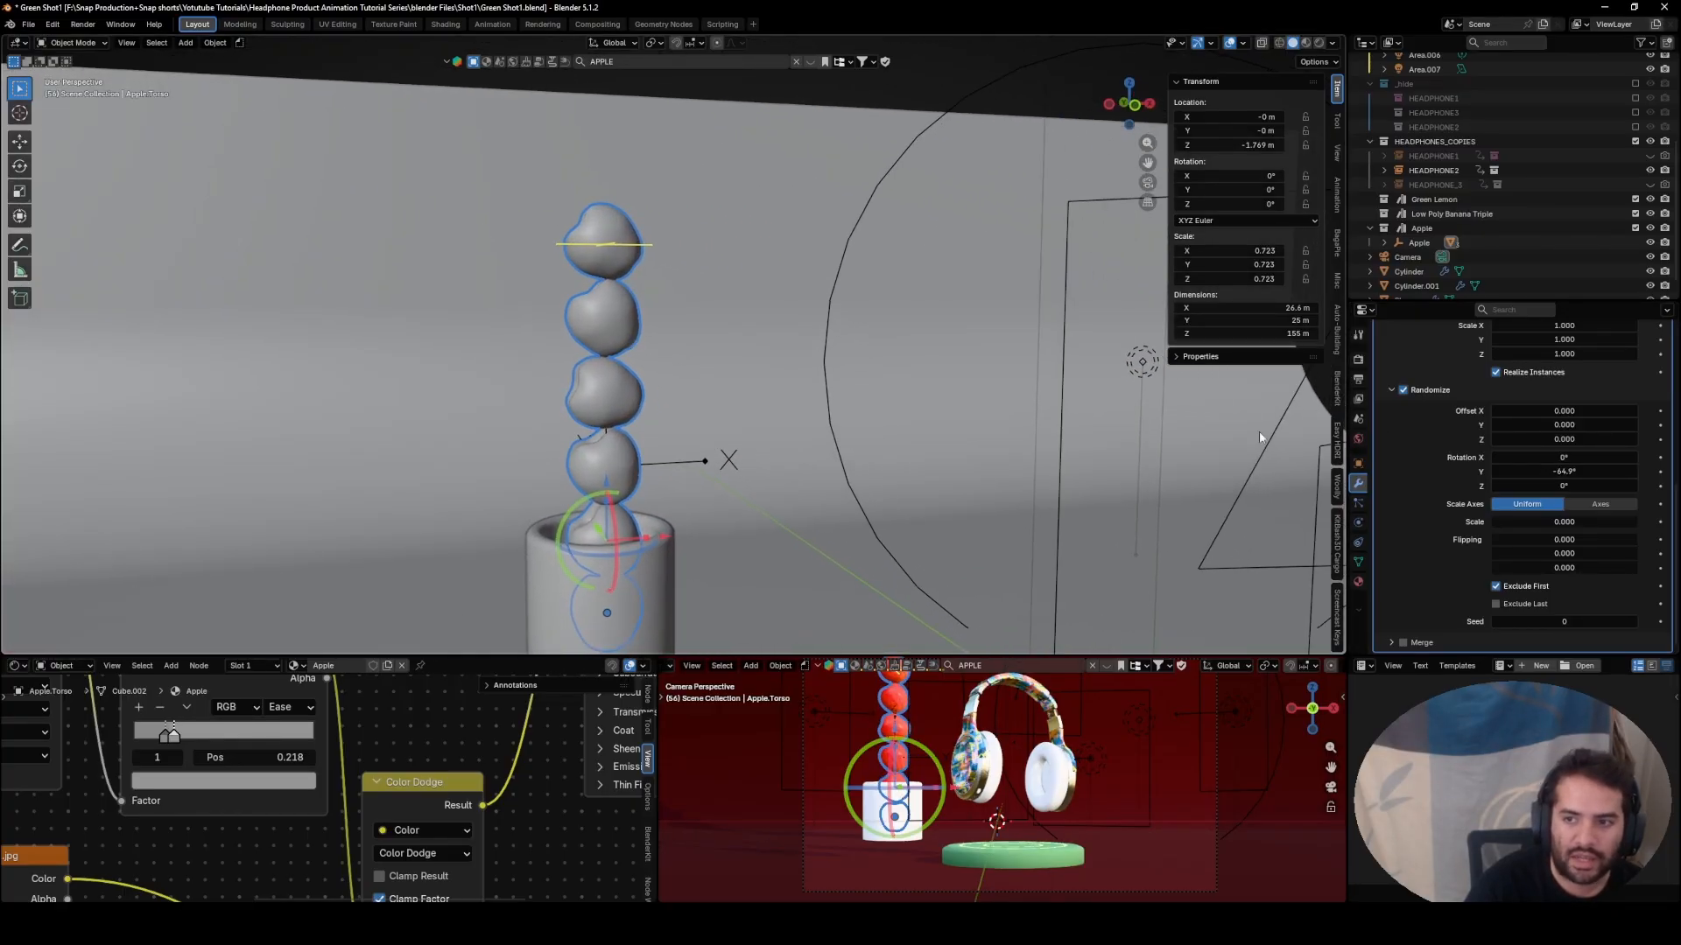
pyautogui.moveTo(1554, 457)
pyautogui.mouseDown()
pyautogui.moveTo(1530, 457)
pyautogui.moveTo(1575, 457)
pyautogui.mouseUp()
# - Increase the apple array's relative Z offset to leave gaps between the stacked apples
pyautogui.moveTo(746, 431); pyautogui.dragTo(942, 442, button='middle')
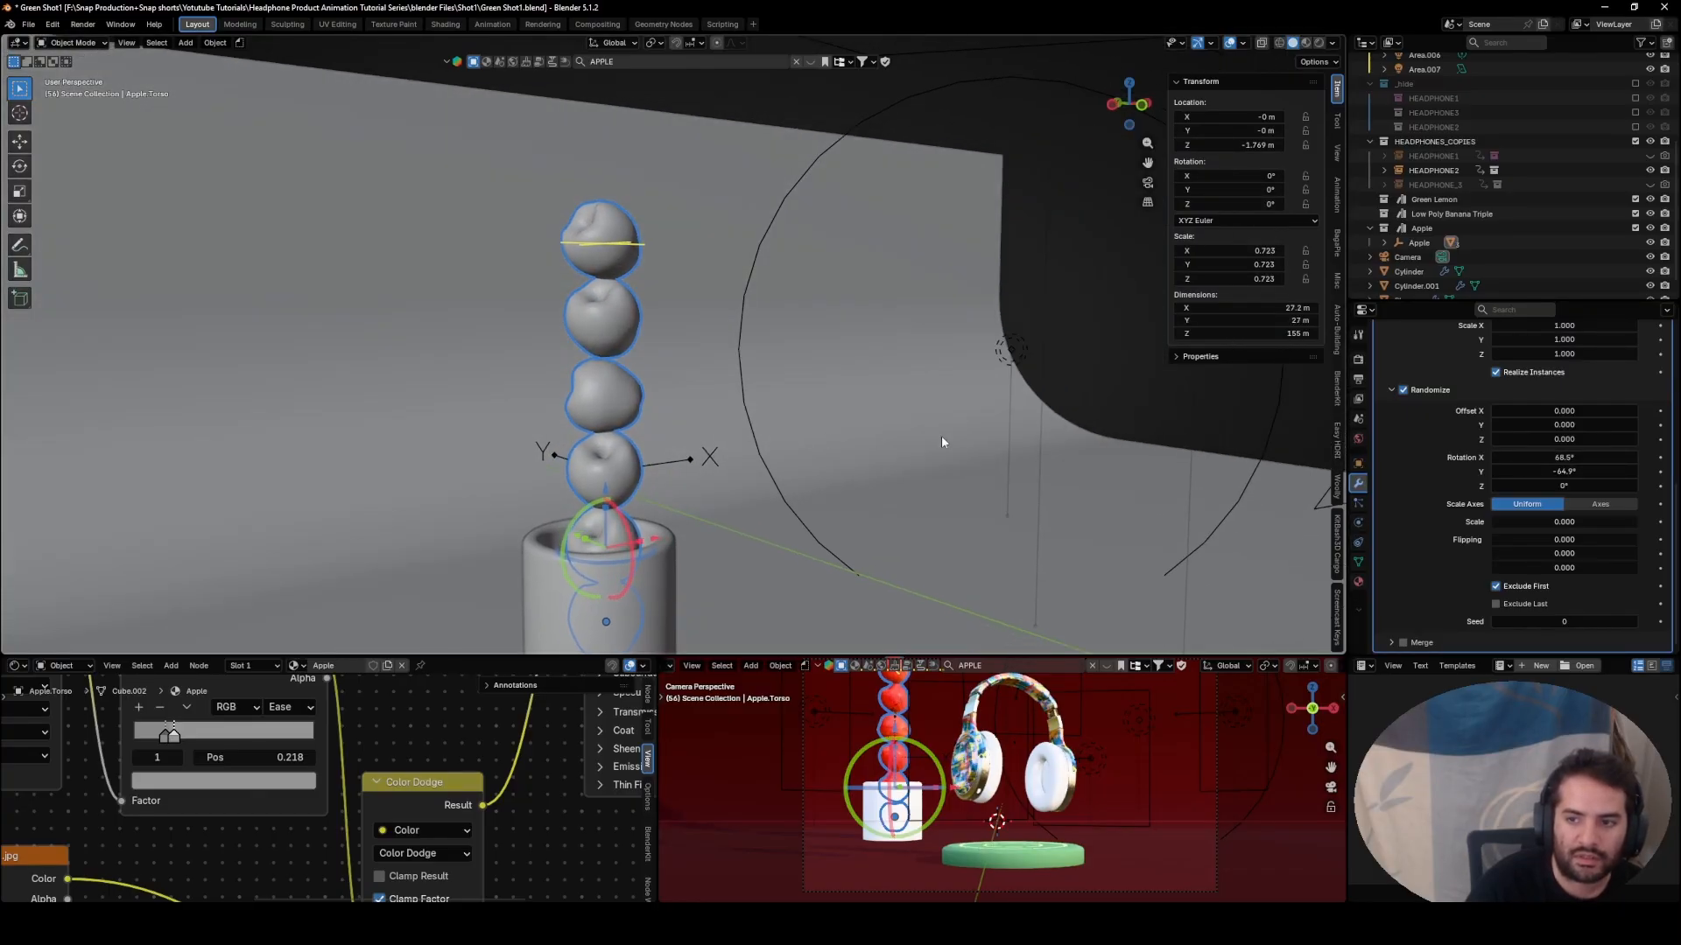
pyautogui.scroll(5, 1567, 490)
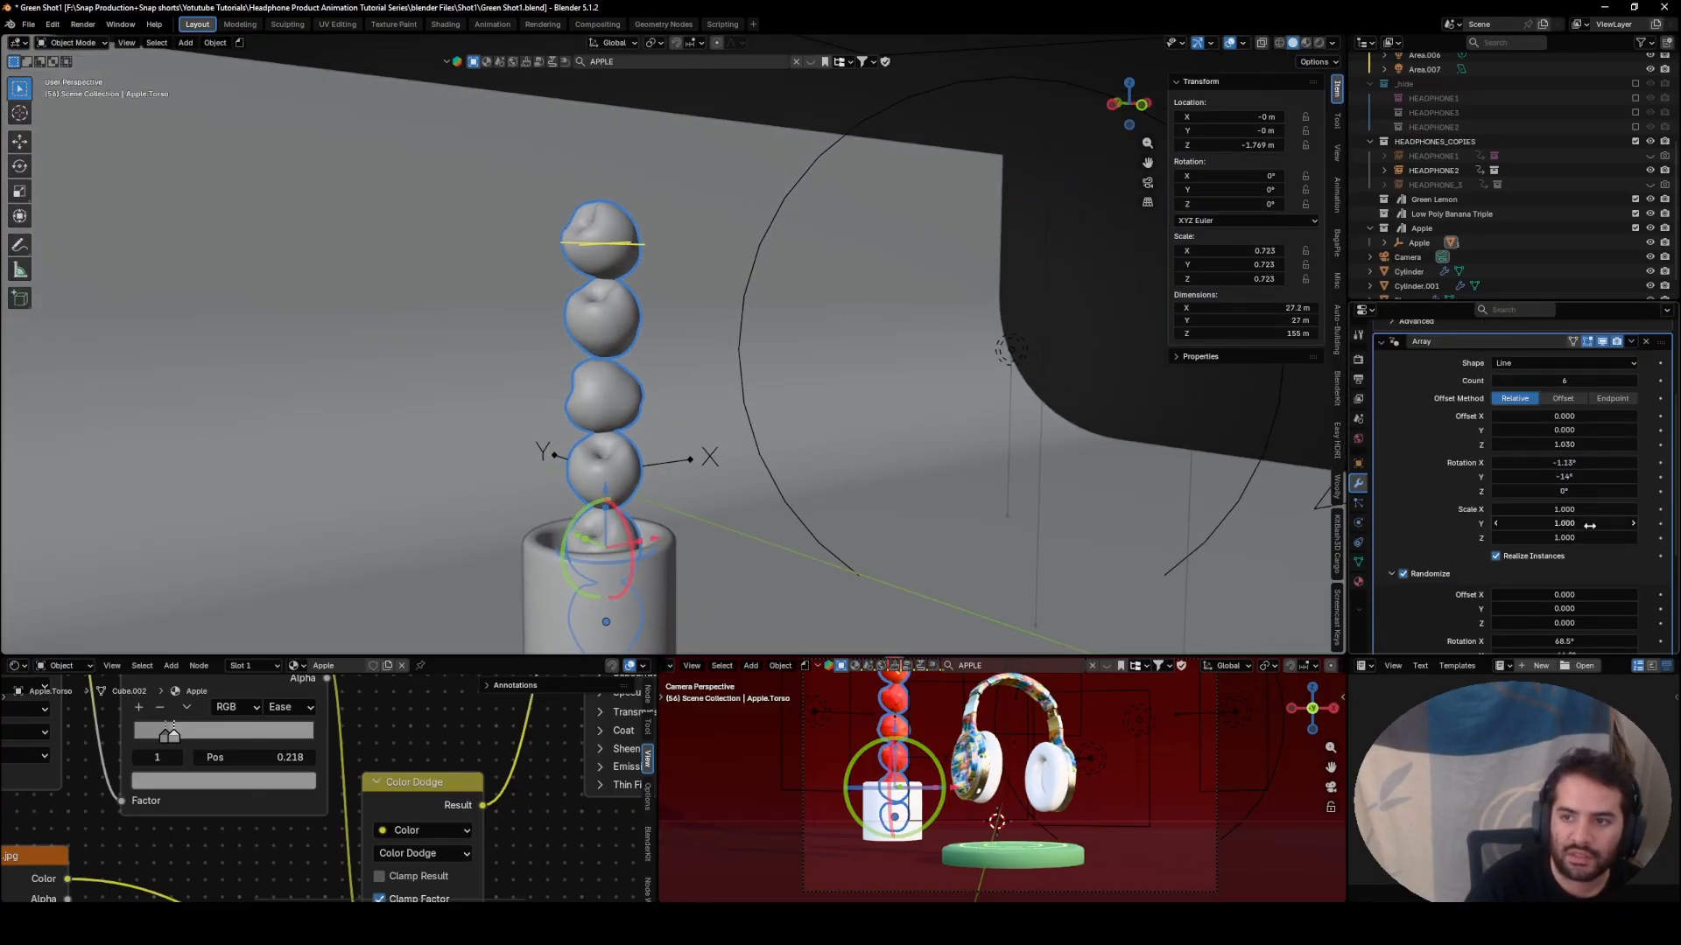
pyautogui.moveTo(1522, 448); pyautogui.dragTo(1557, 447)
pyautogui.scroll(-1, 910, 835)
# - Make a linked duplicate of the hollow cylinder and raise it along Z to about 151.3 m, over the apple stack
pyautogui.click(920, 814)
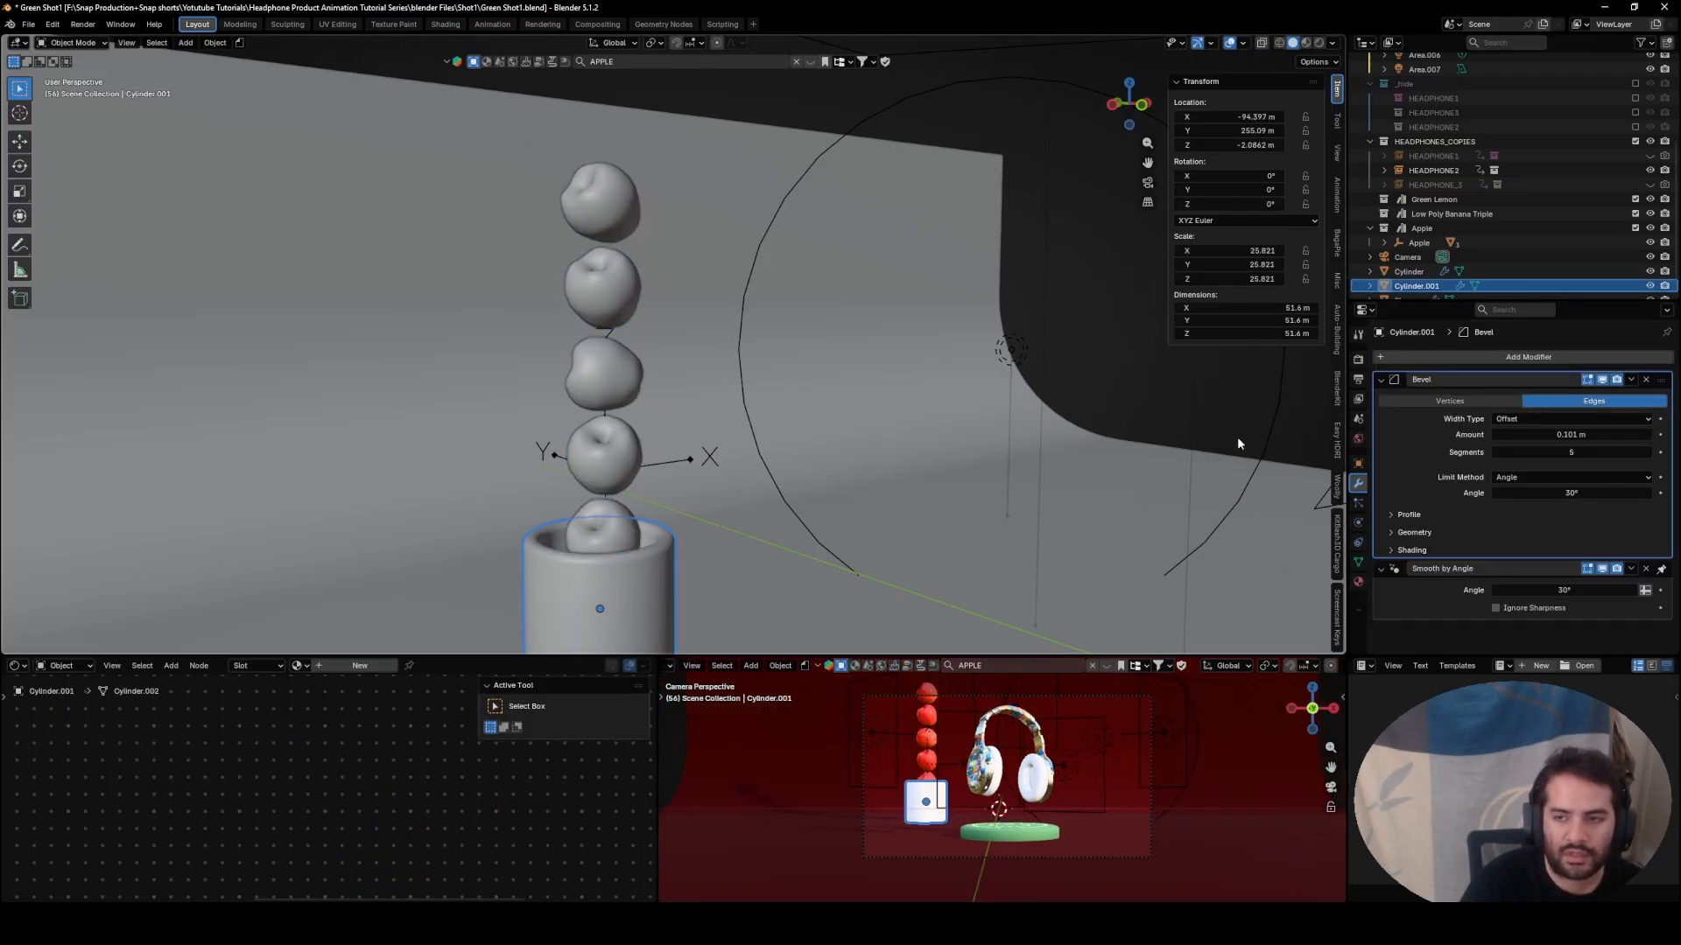
pyautogui.scroll(-3, 630, 499)
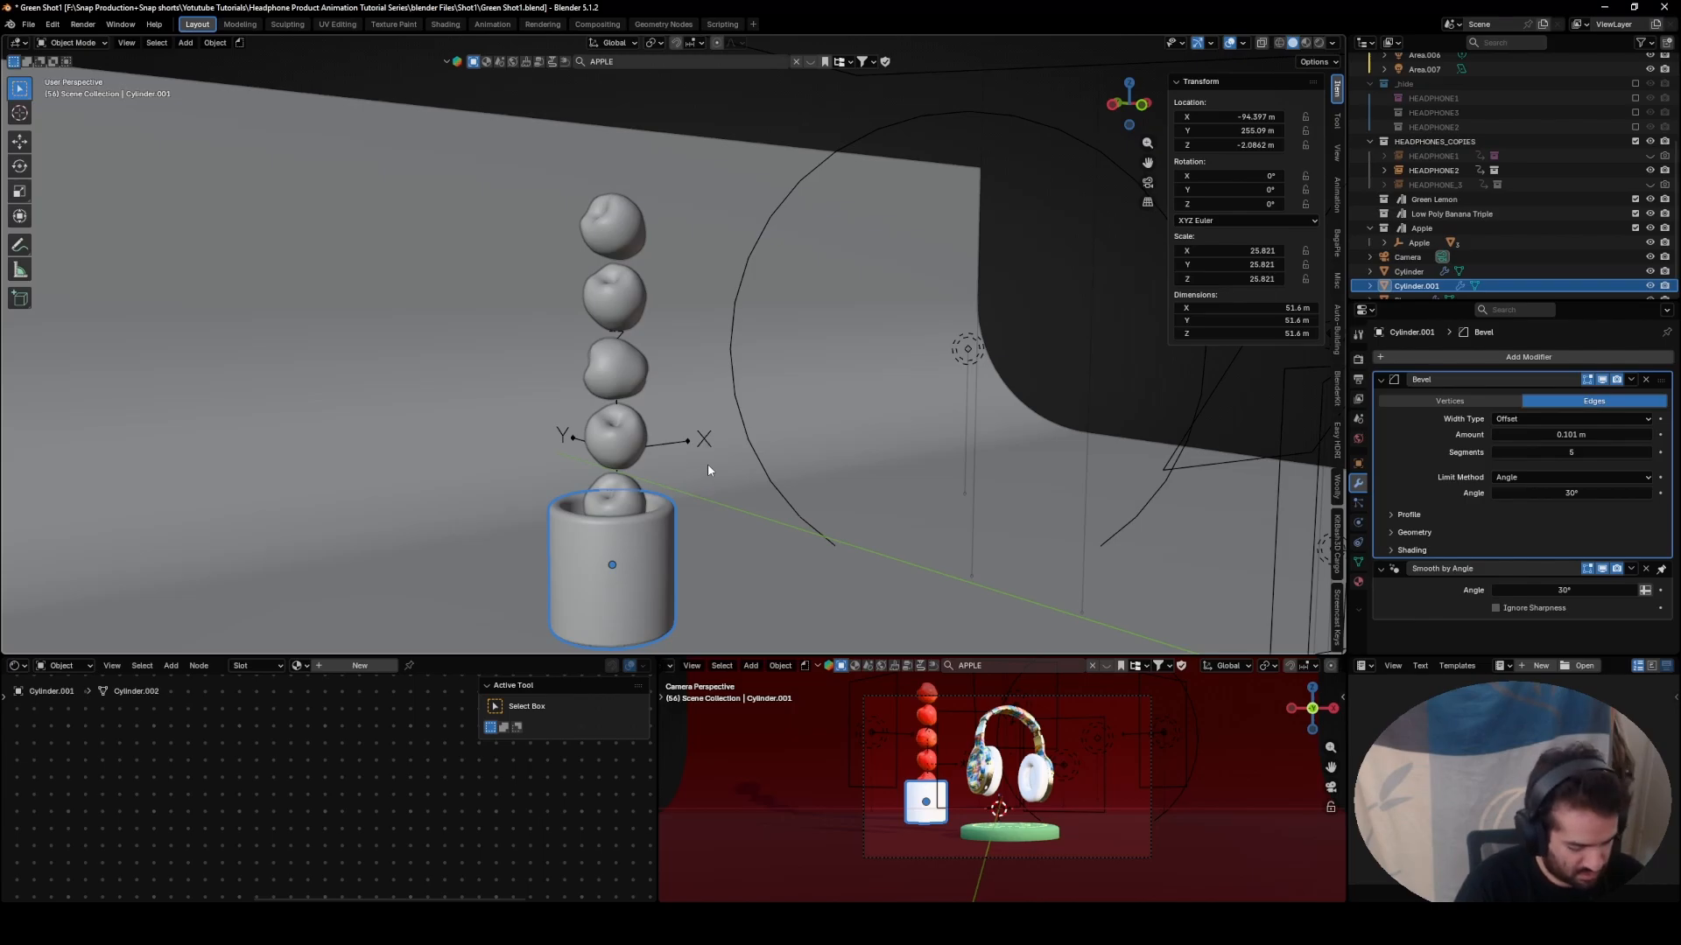
pyautogui.hotkey('alt', 'd')
pyautogui.press('z')
pyautogui.click(737, 83)
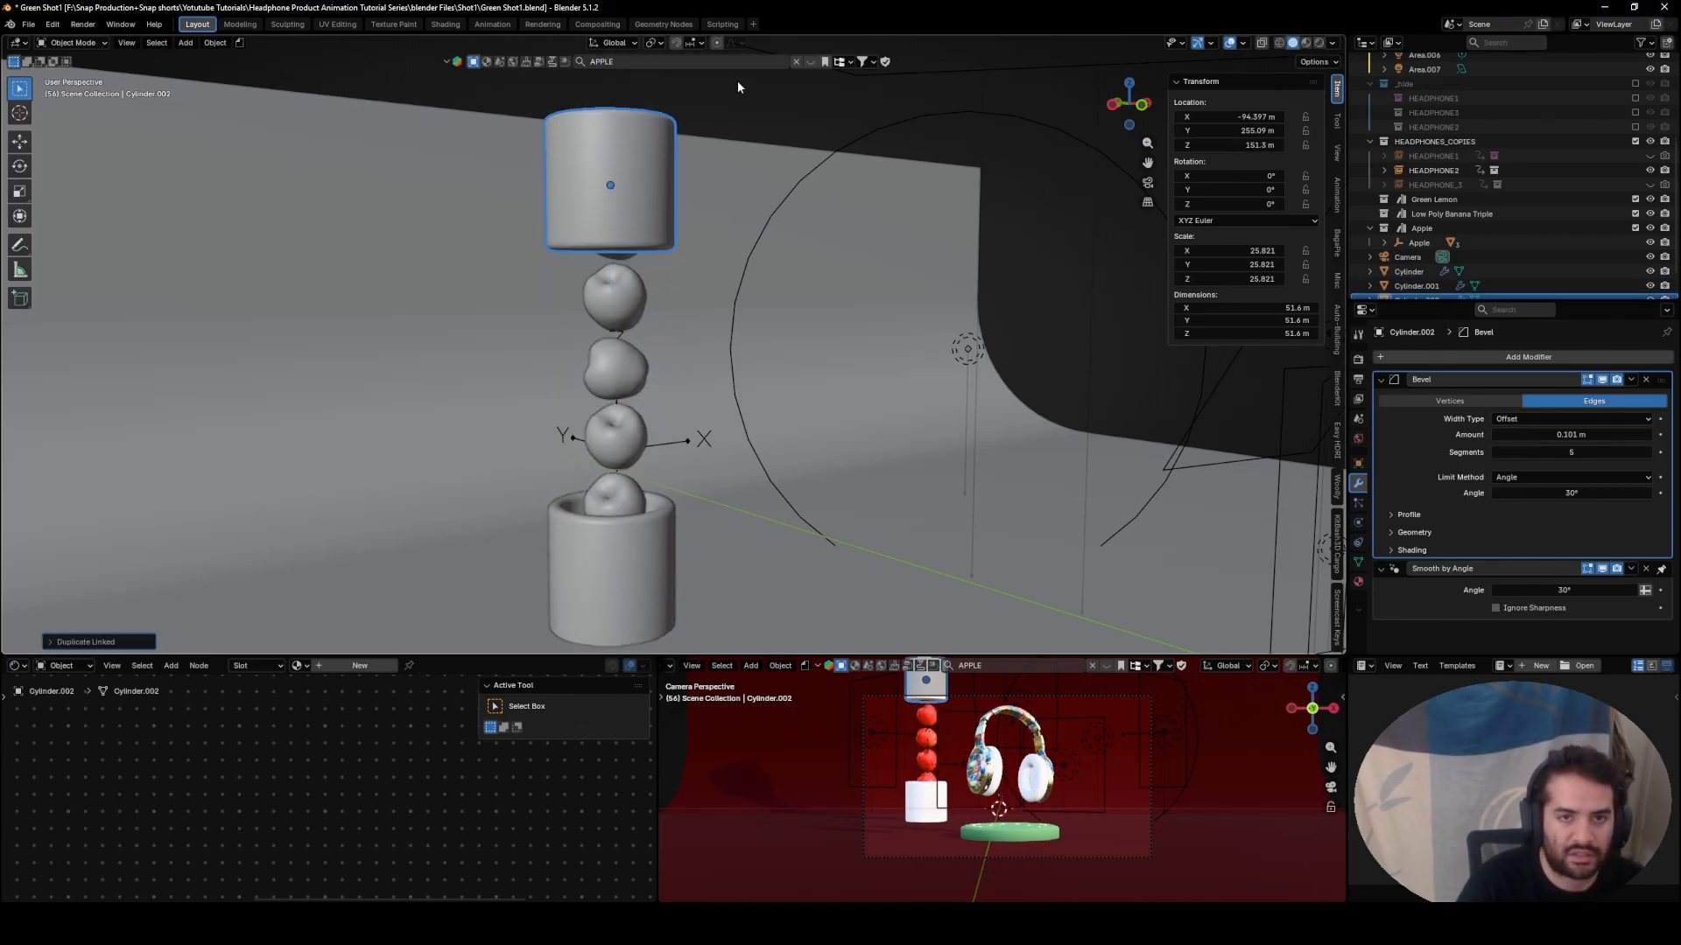
# - Rotate the upper cylinder 180° about the Y axis so that its opening faces down
pyautogui.moveTo(771, 189); pyautogui.dragTo(744, 182, button='middle')
pyautogui.keyDown('shift'); pyautogui.moveTo(744, 182); pyautogui.dragTo(783, 273, button='middle'); pyautogui.keyUp('shift')
pyautogui.press('r')
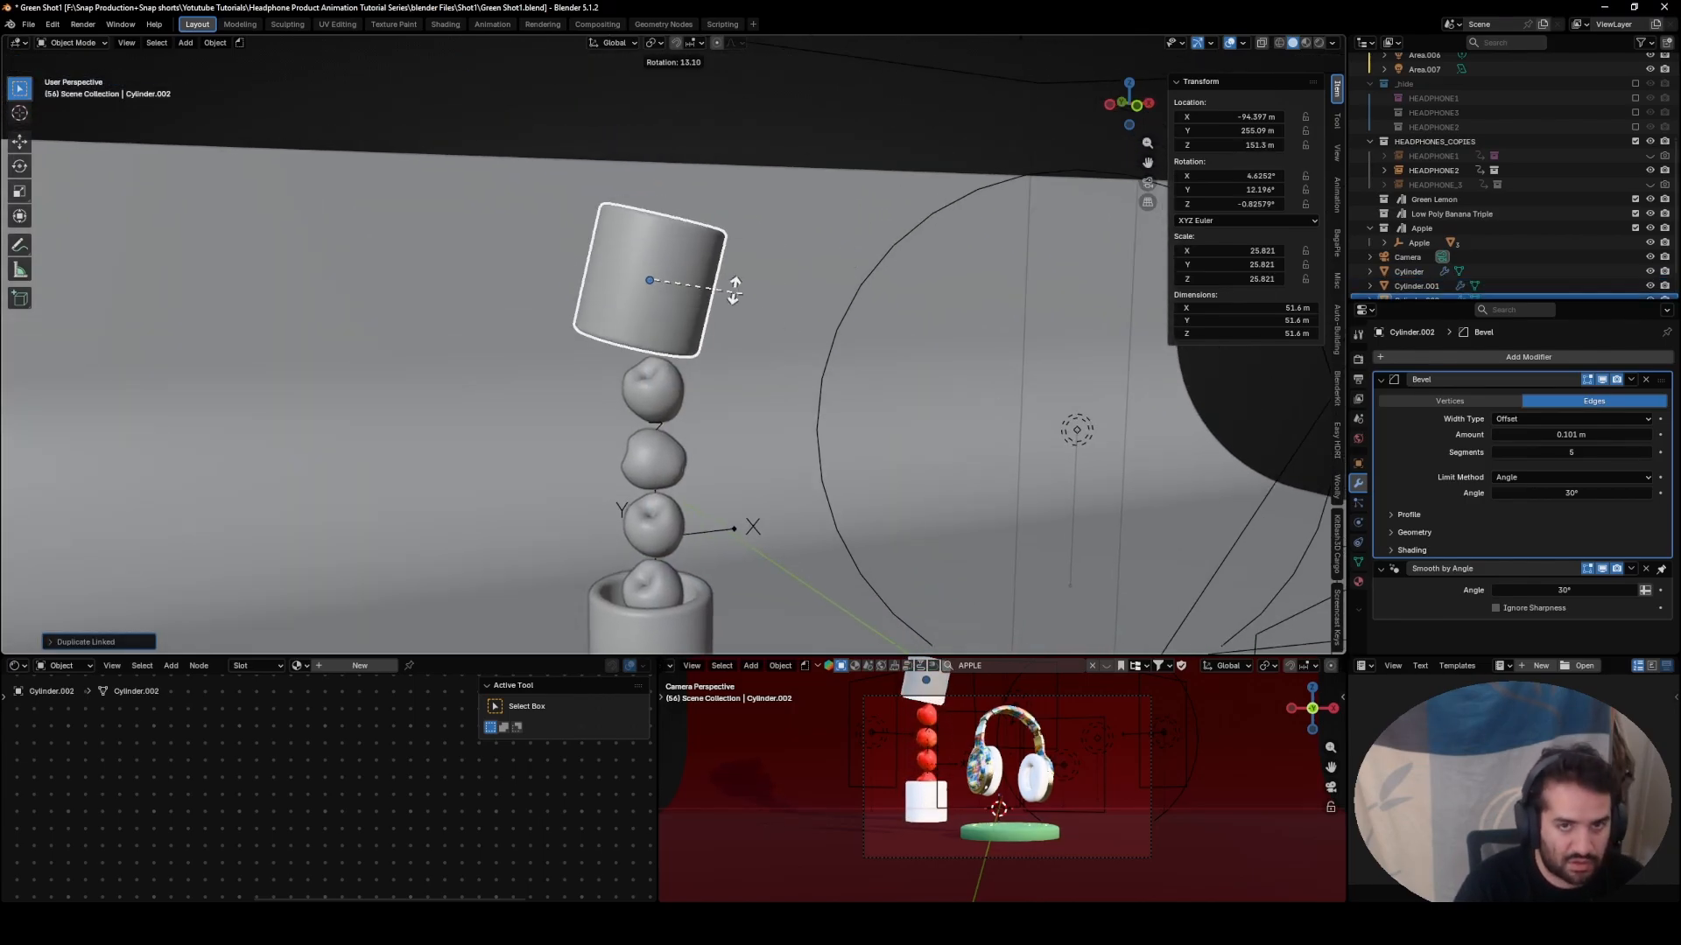
pyautogui.press('y')
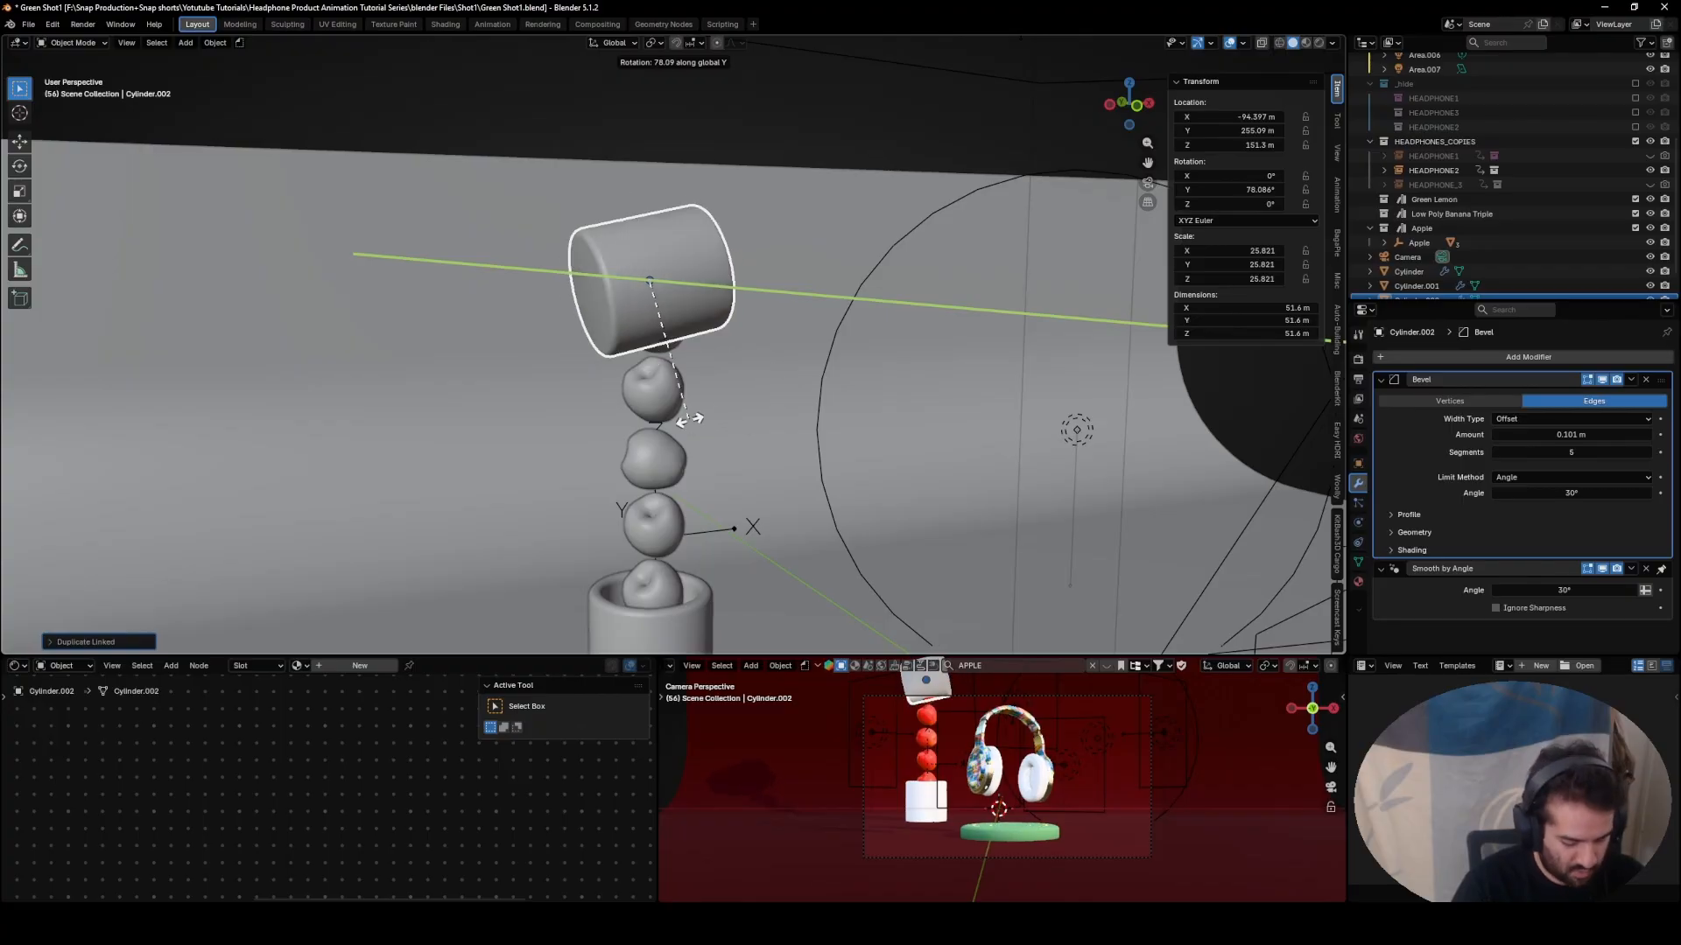
pyautogui.write('18')
pyautogui.write('0')
pyautogui.press('Return')
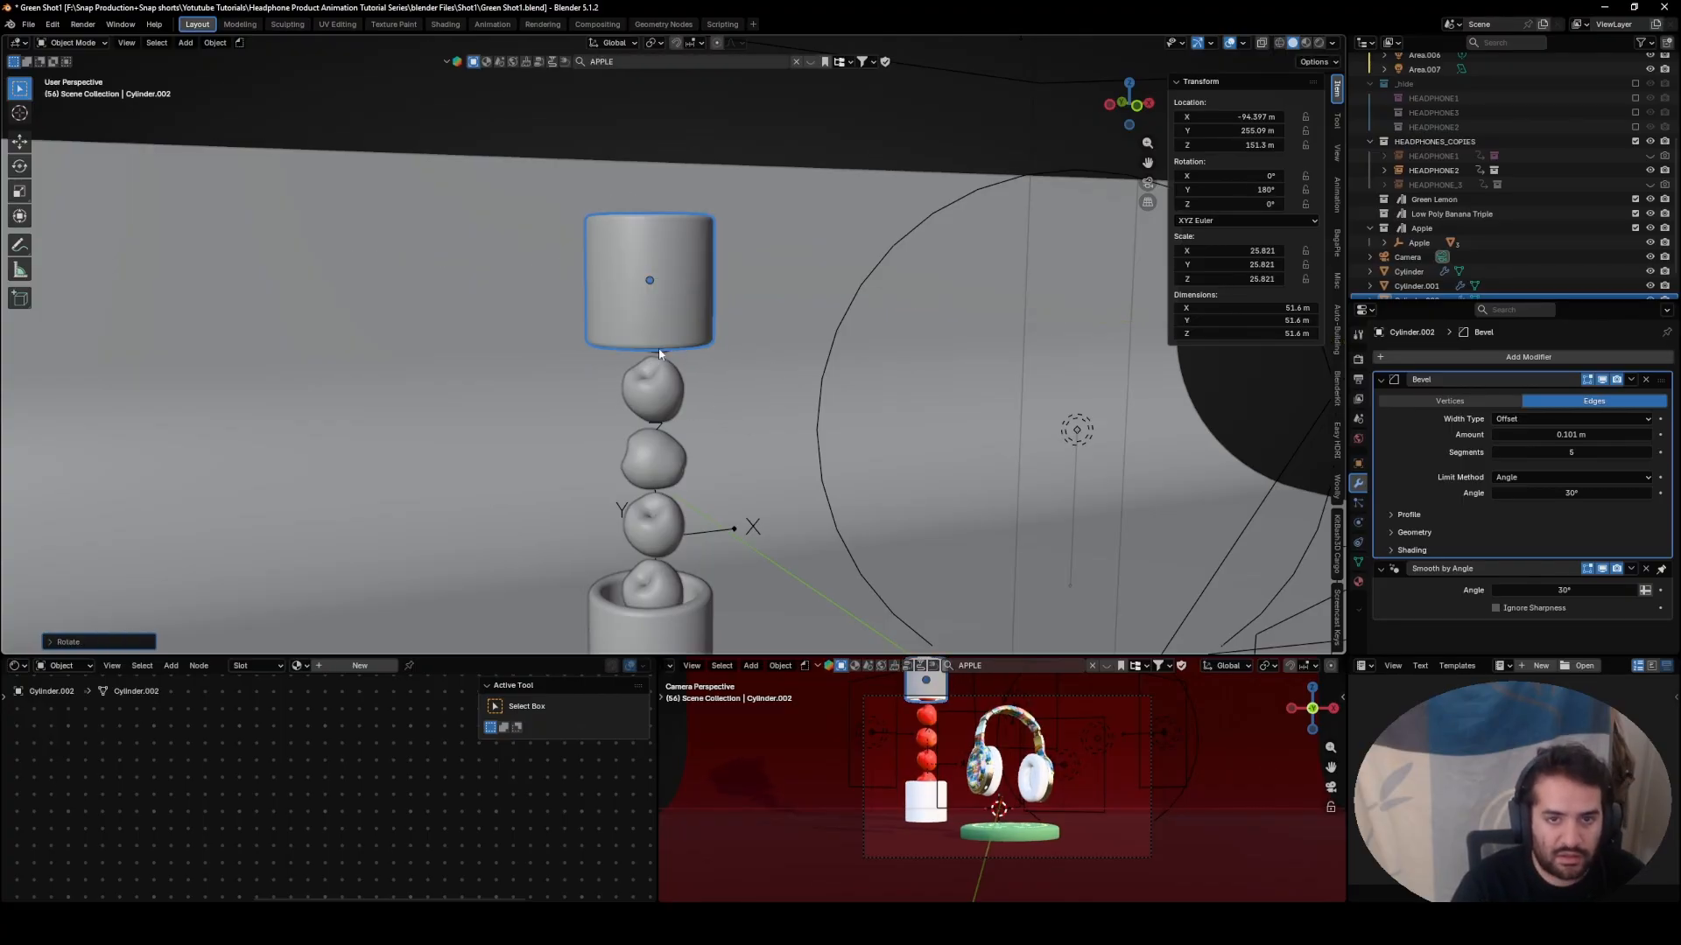
# - Lower the flipped cylinder along Z to about 124.75 m, over the upper apples
pyautogui.moveTo(648, 350)
pyautogui.mouseDown(button='middle')
pyautogui.moveTo(788, 266)
pyautogui.moveTo(897, 288)
pyautogui.moveTo(650, 350)
pyautogui.moveTo(632, 329)
pyautogui.mouseUp(button='middle')
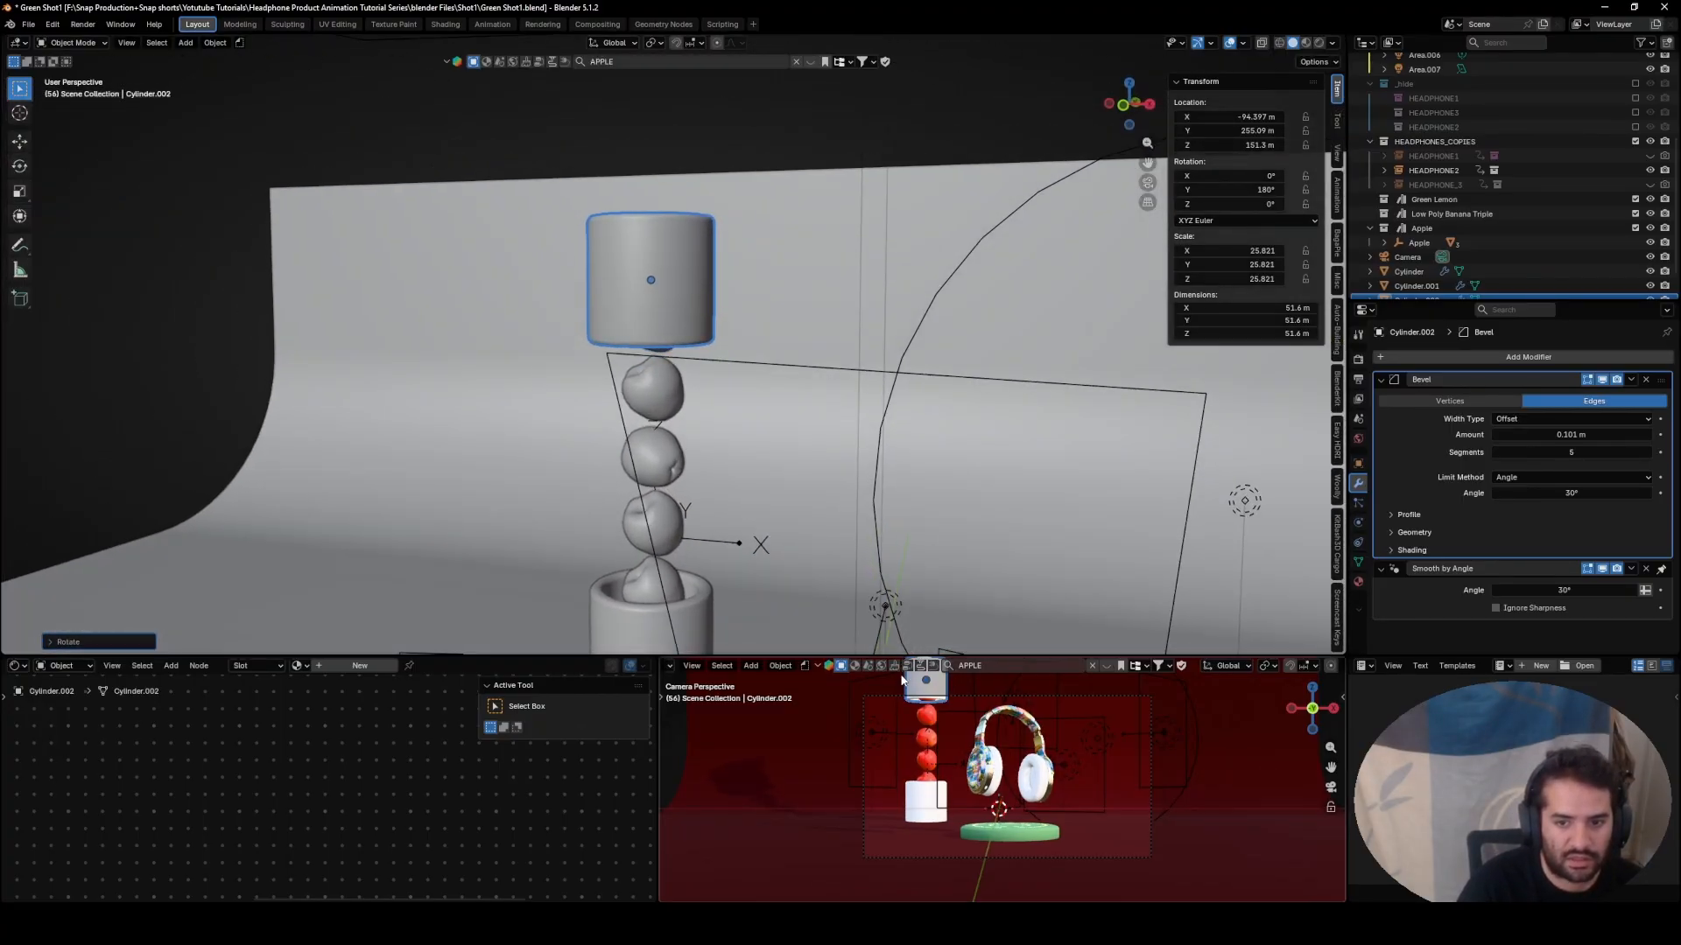
pyautogui.scroll(-1, 960, 738)
pyautogui.press('g')
pyautogui.press('z')
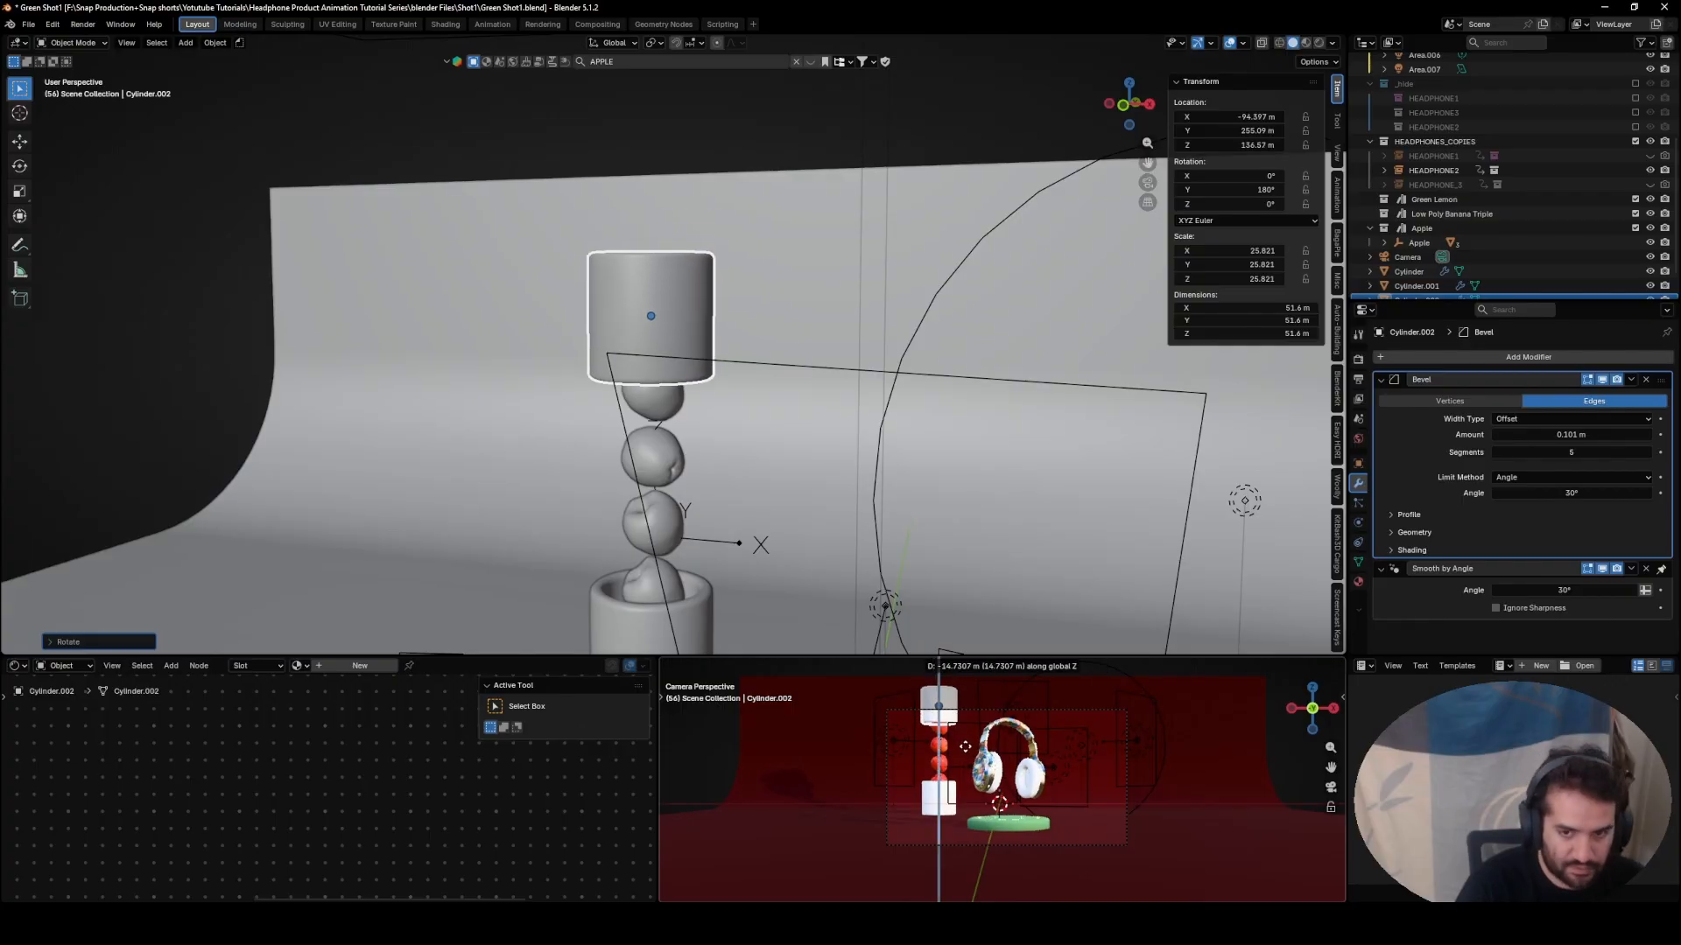
pyautogui.click(967, 753)
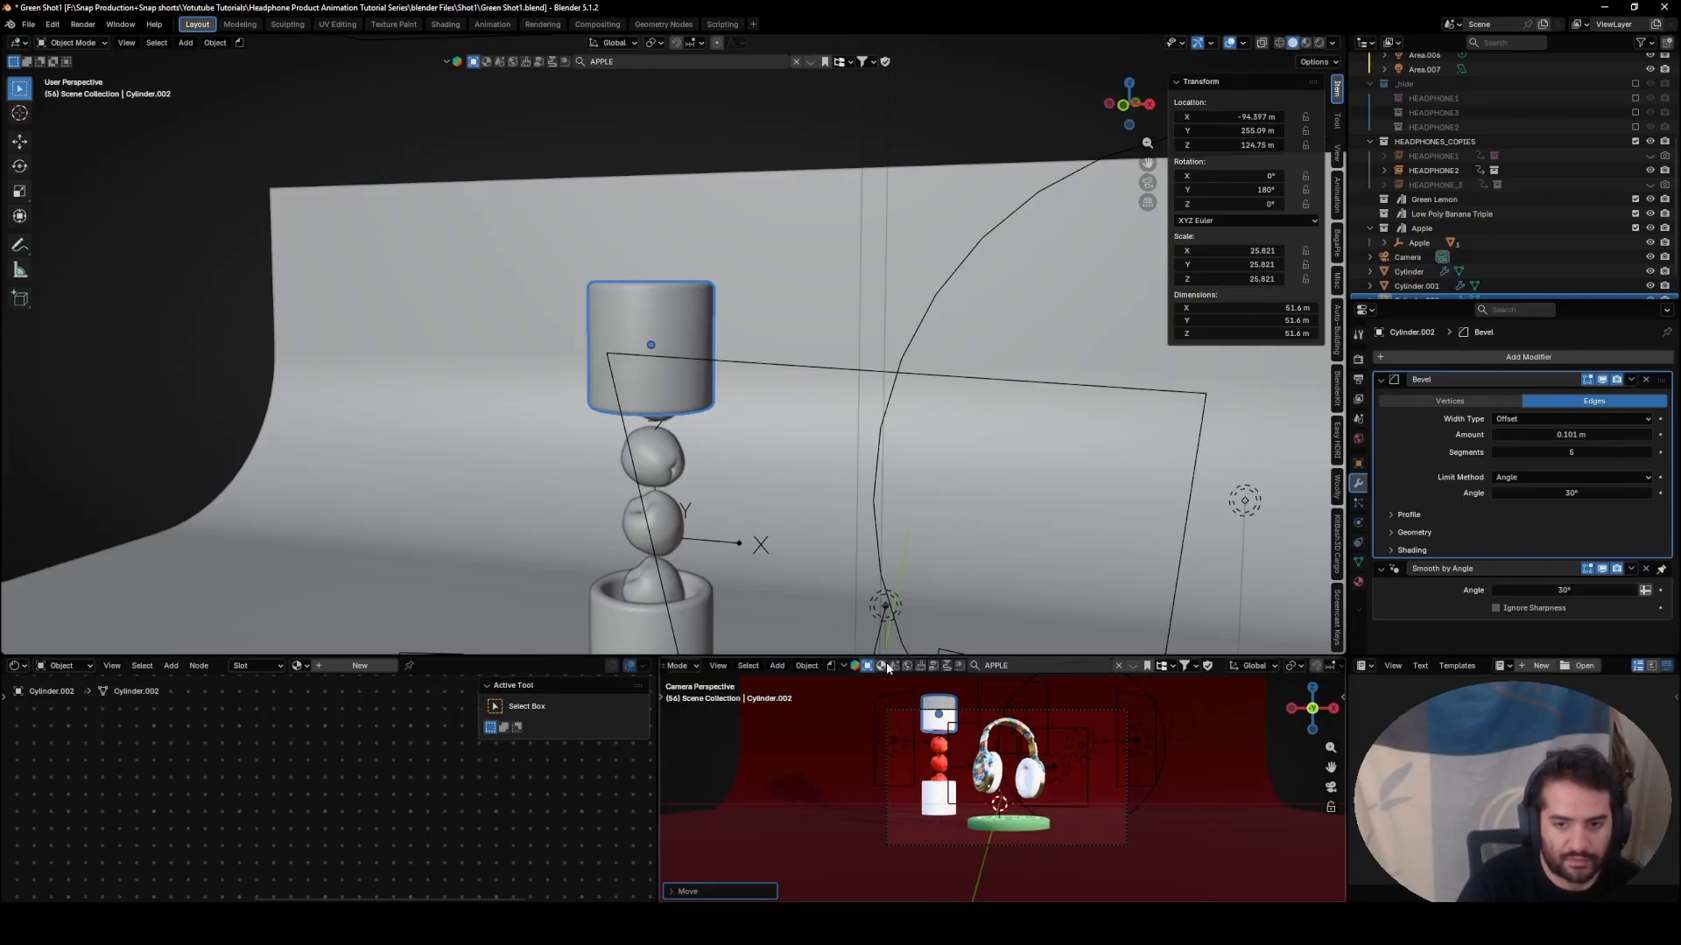
pyautogui.scroll(3, 724, 438)
pyautogui.scroll(-3, 611, 315)
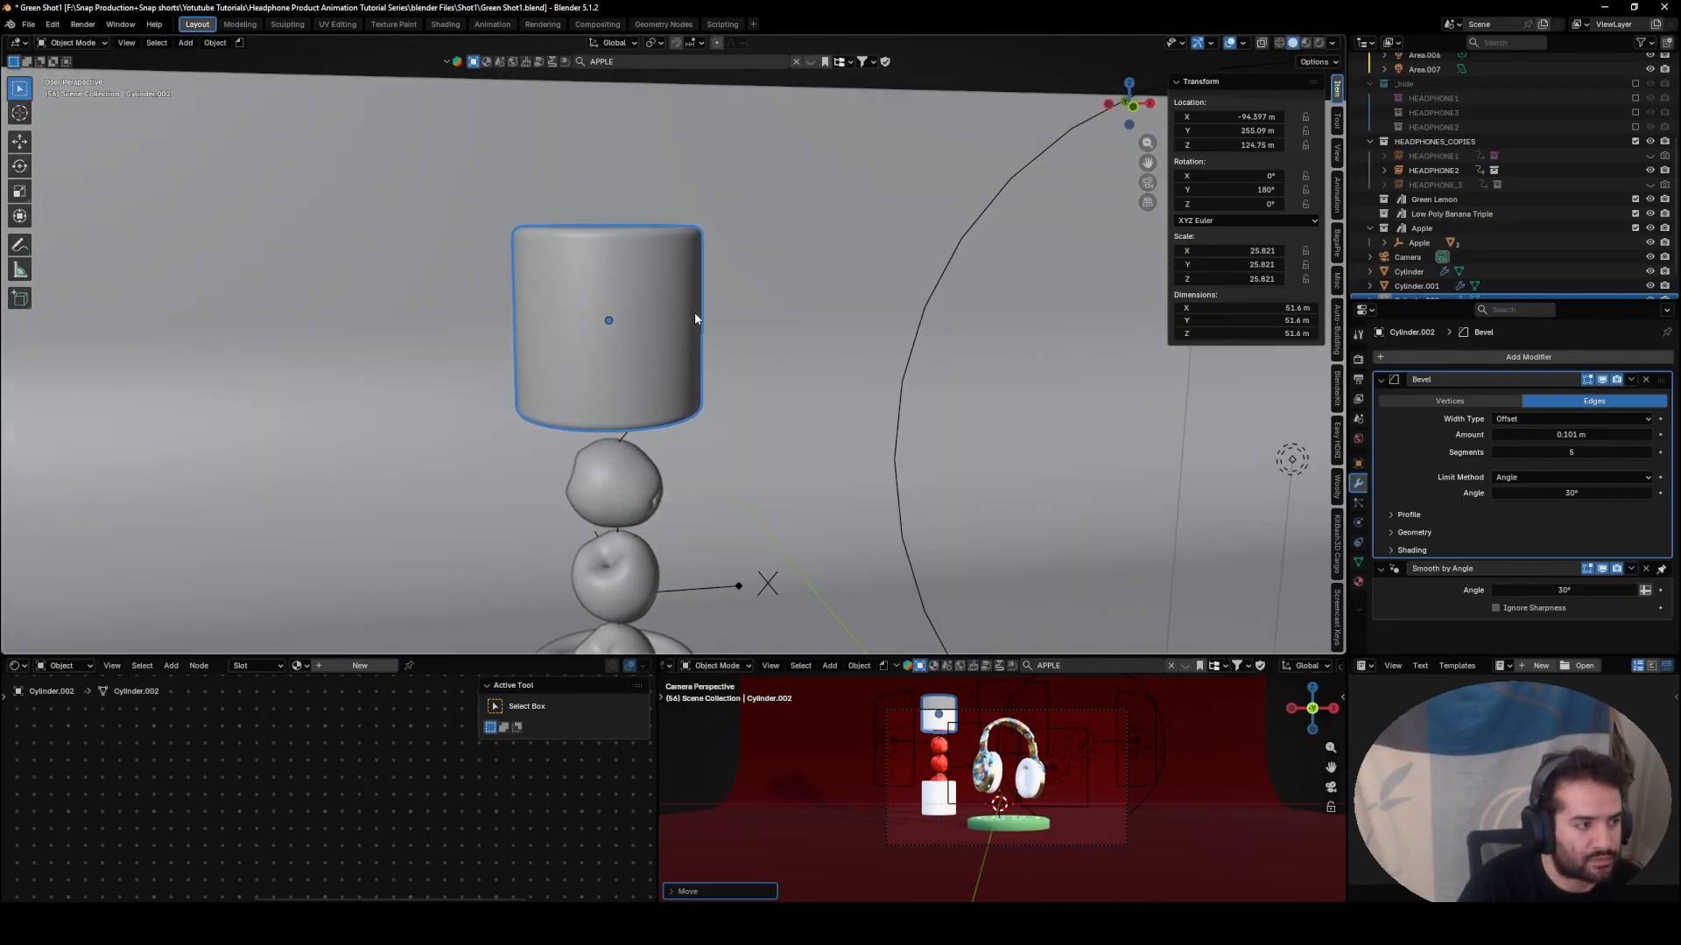
pyautogui.scroll(-2, 695, 312)
# - Move both hollow cylinders and the apple stack together along X, bringing the apple stack to about -105.67 m
pyautogui.moveTo(681, 370)
pyautogui.mouseDown(button='middle')
pyautogui.moveTo(641, 329)
pyautogui.moveTo(612, 328)
pyautogui.moveTo(661, 344)
pyautogui.mouseUp(button='middle')
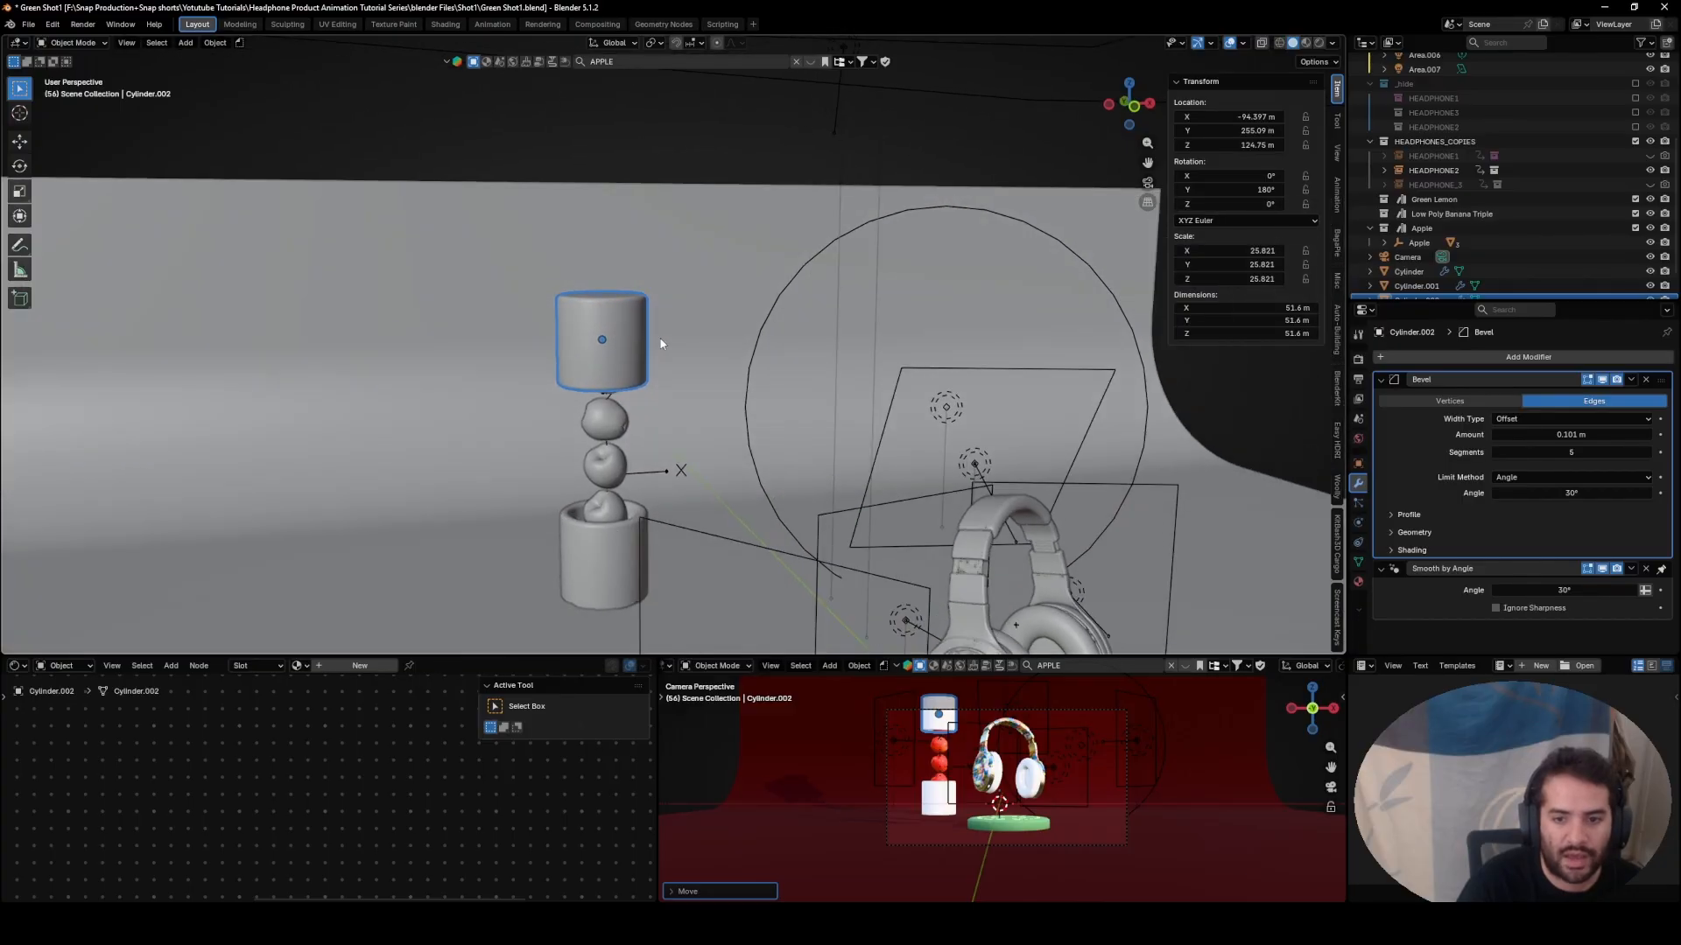
pyautogui.keyDown('shift'); pyautogui.click(604, 588); pyautogui.keyUp('shift')
pyautogui.keyDown('shift'); pyautogui.click(655, 470); pyautogui.keyUp('shift')
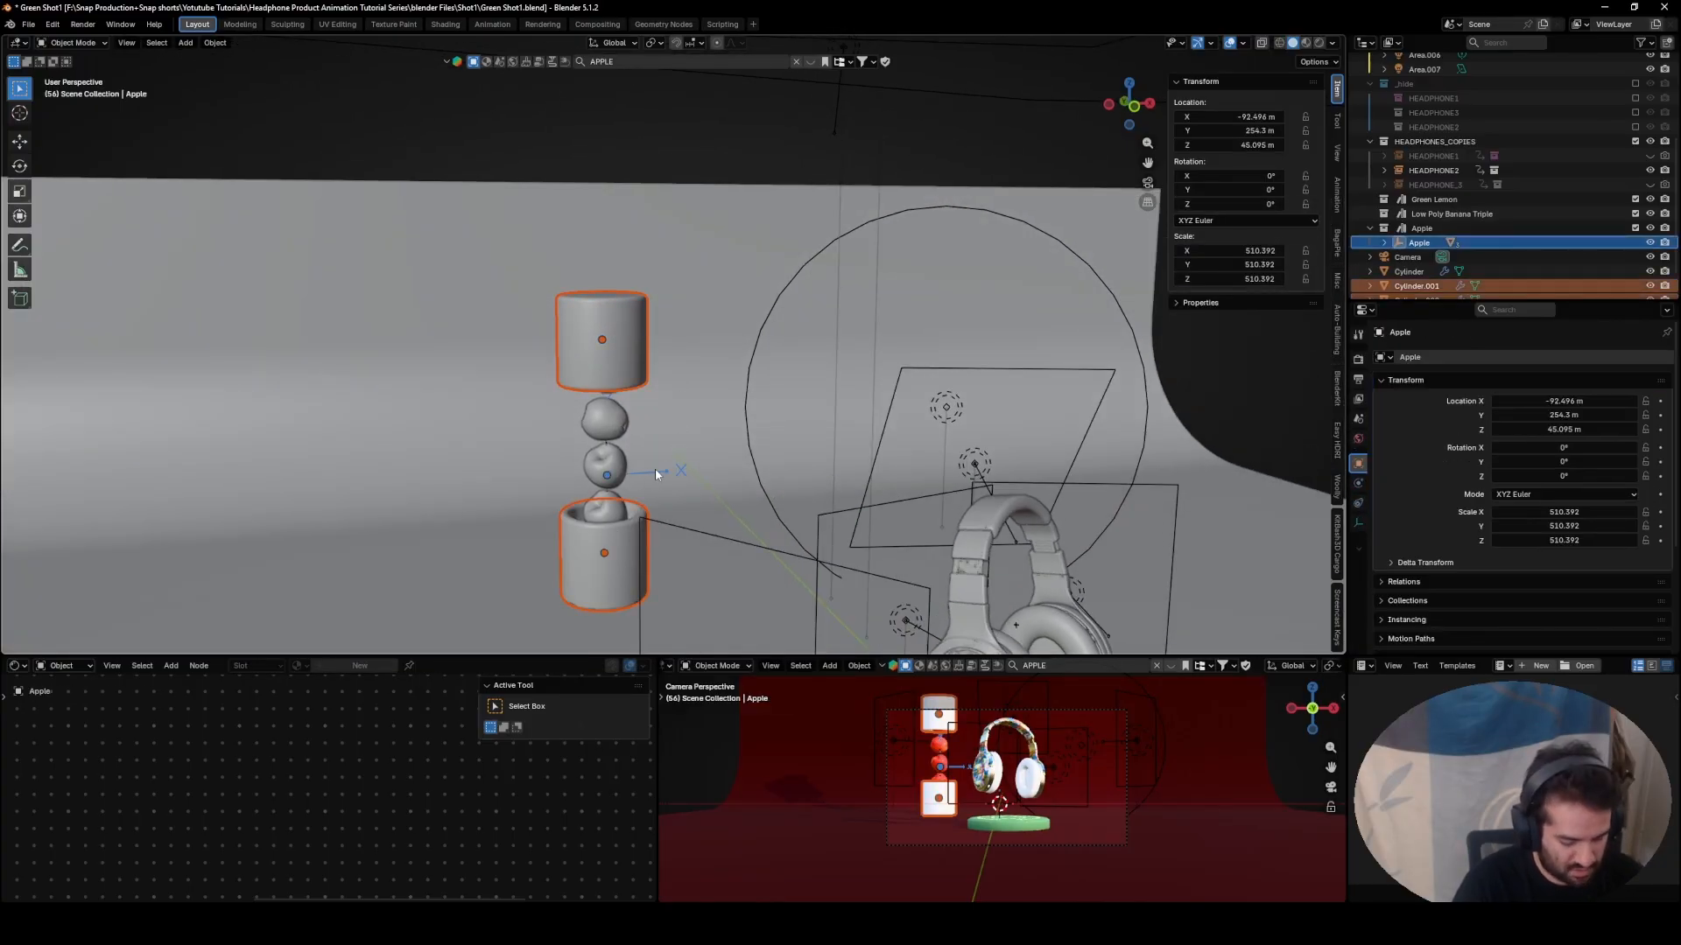
pyautogui.press('g')
pyautogui.press('y')
pyautogui.press('x')
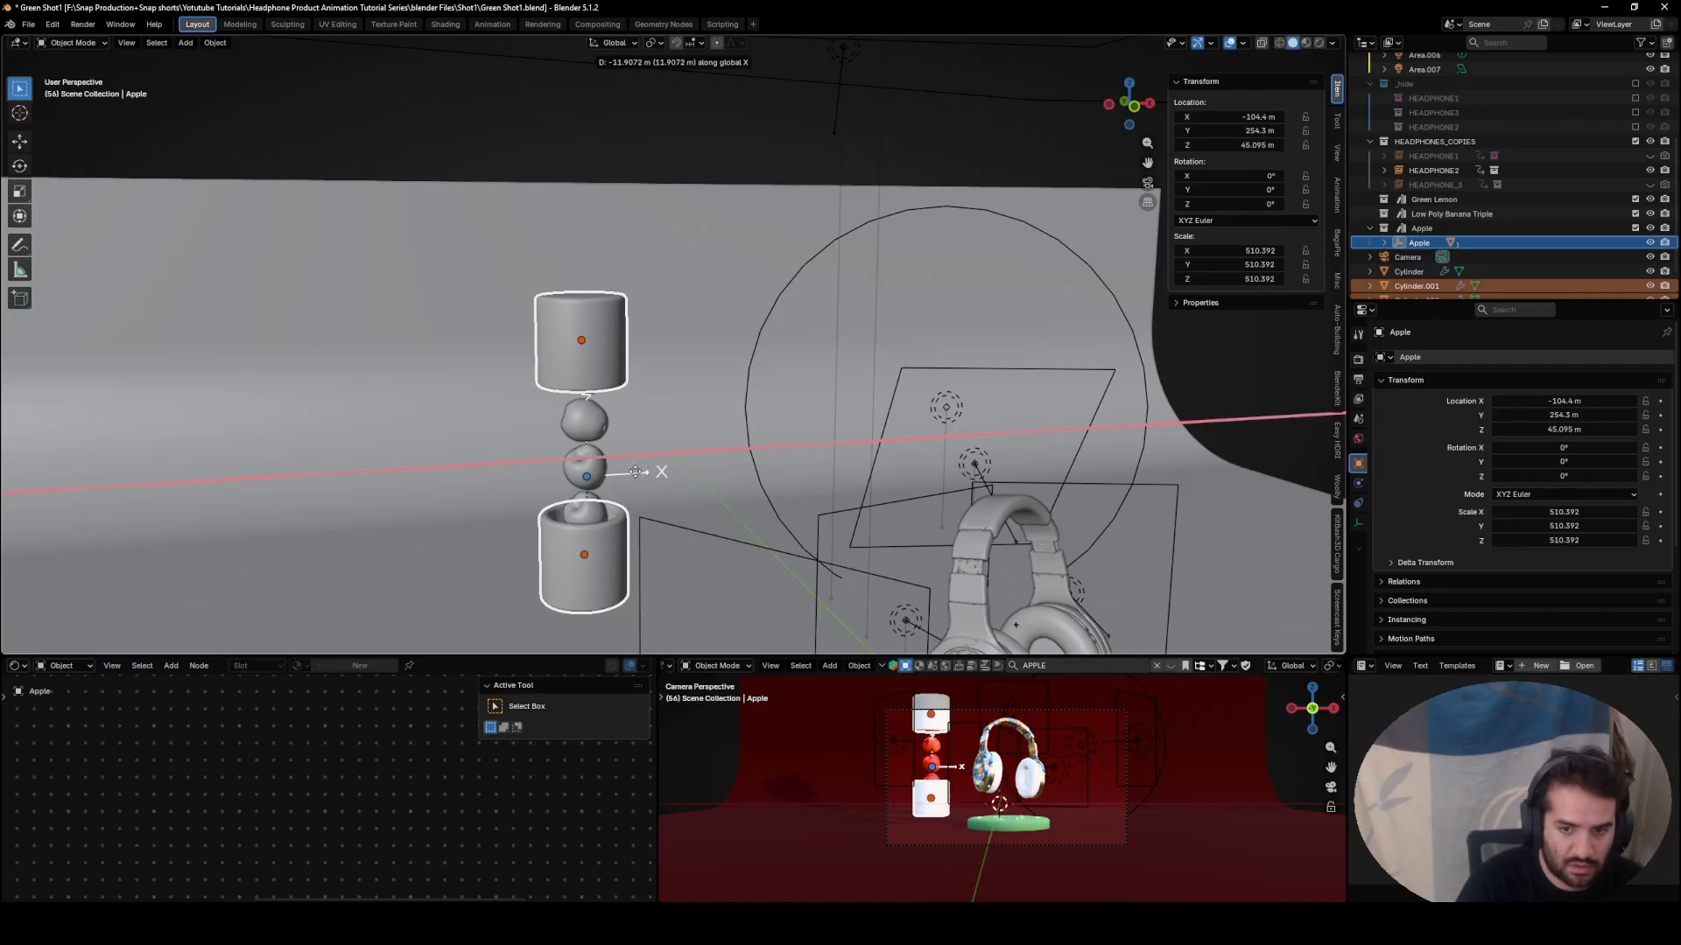
pyautogui.click(634, 475)
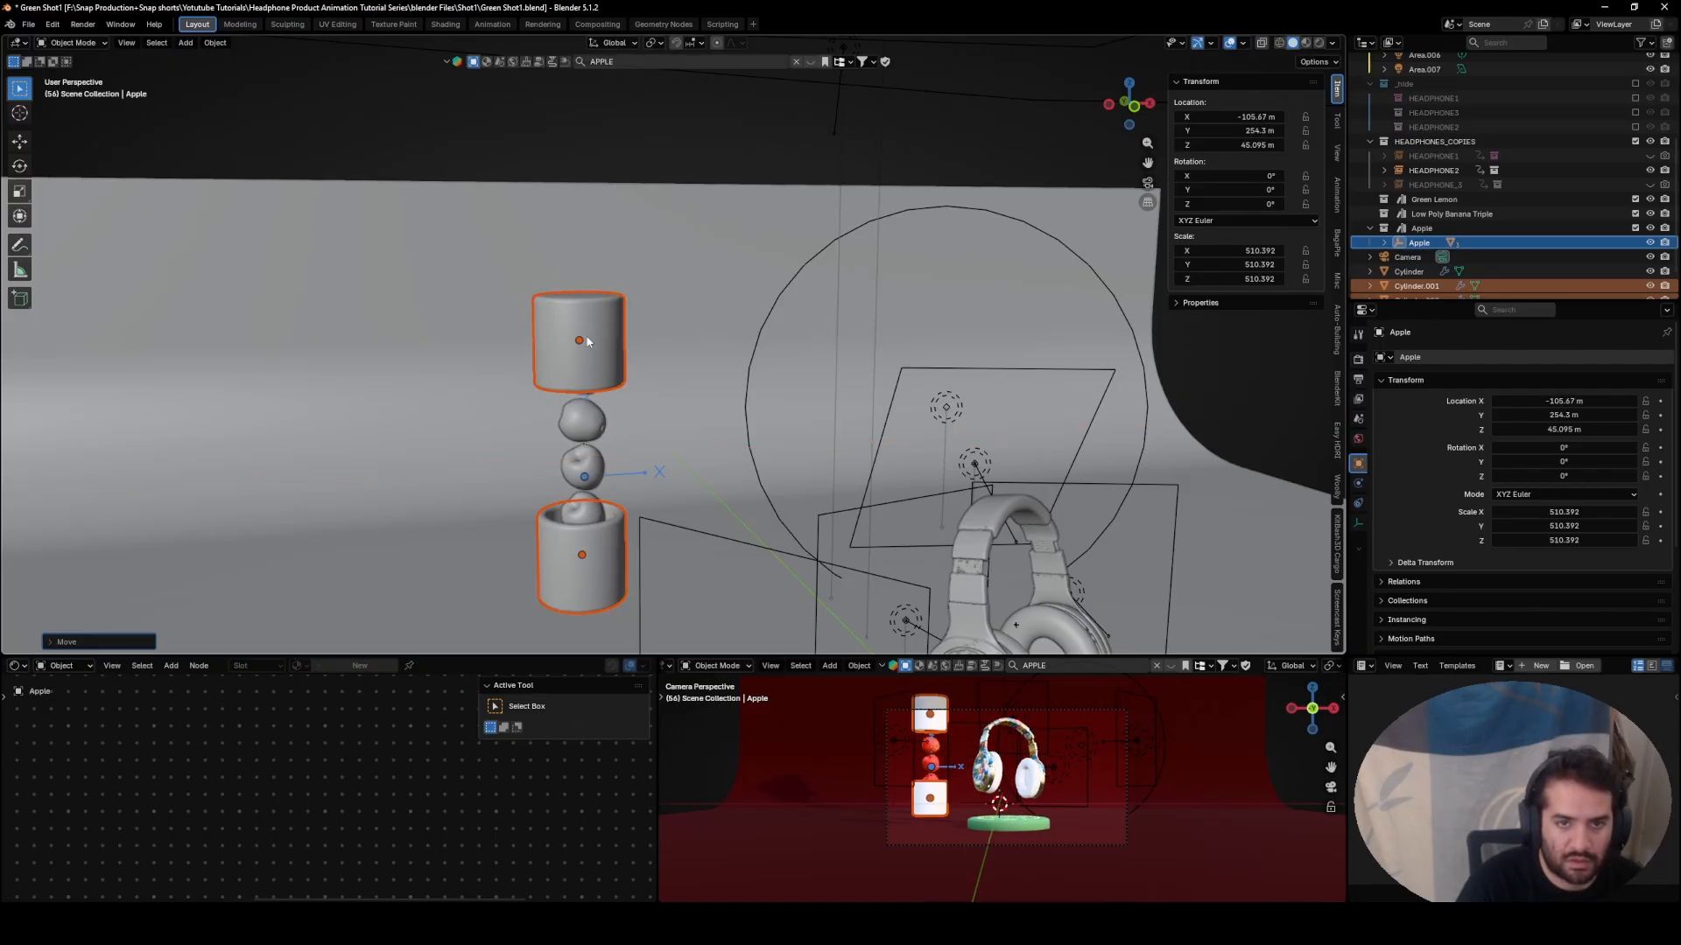
# - Add an Array modifier to the upper cylinder with count 2 and a relative X offset of about -4.48
pyautogui.click(580, 341)
pyautogui.click(1435, 358)
pyautogui.moveTo(1436, 358)
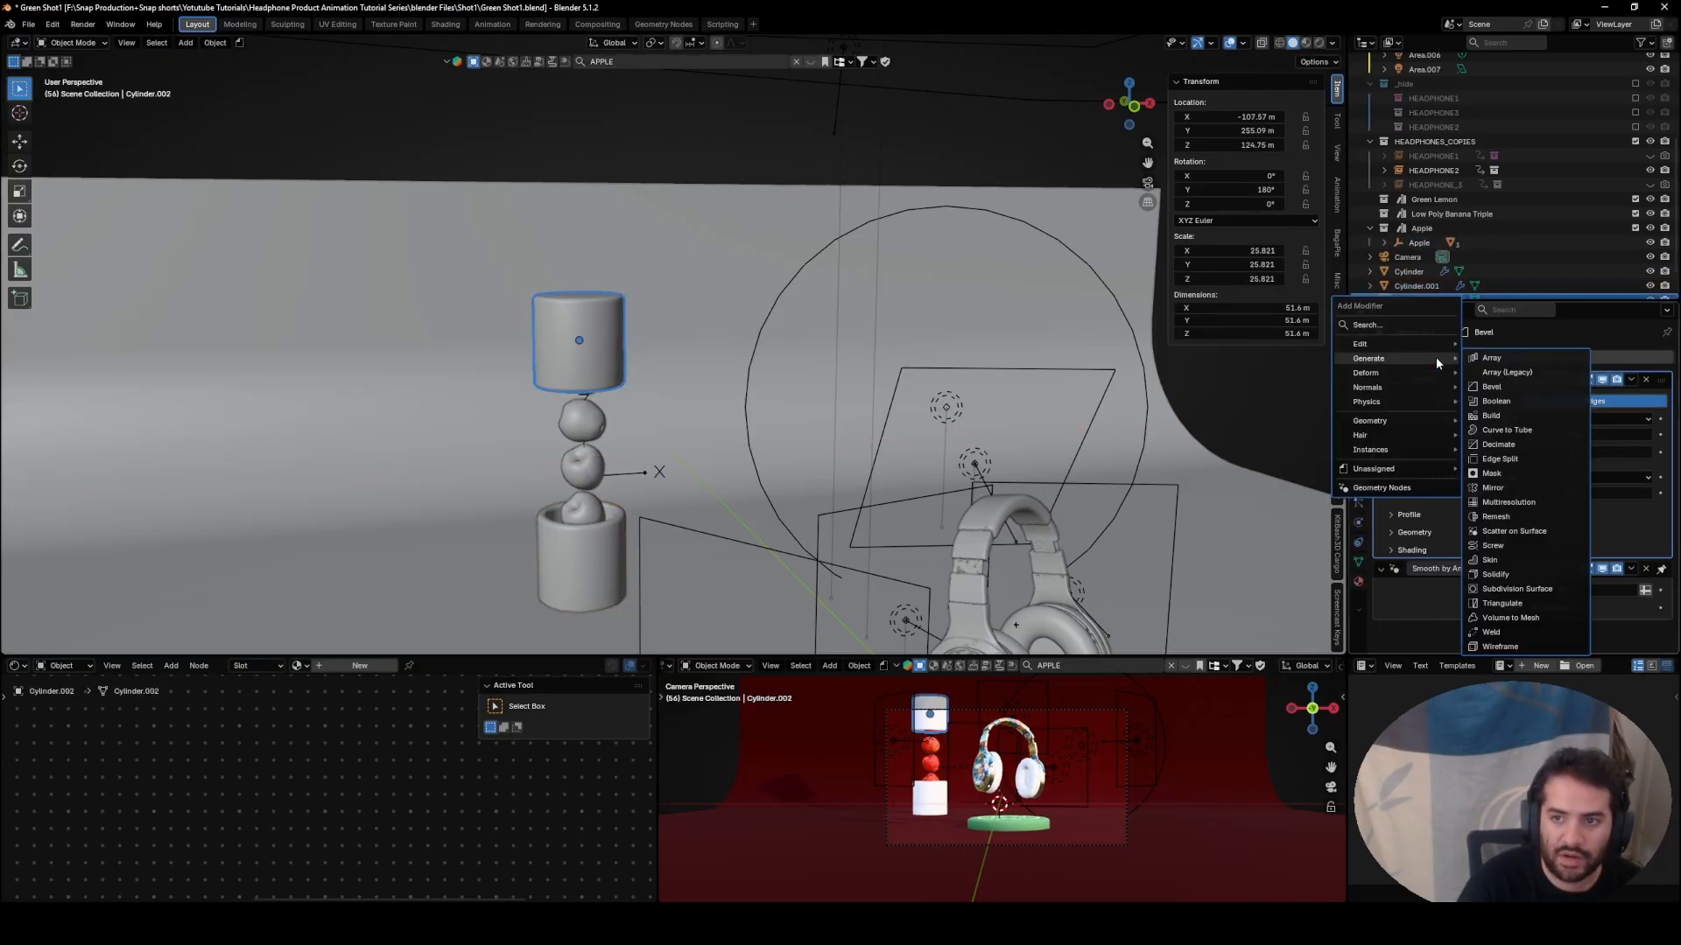
pyautogui.click(1488, 360)
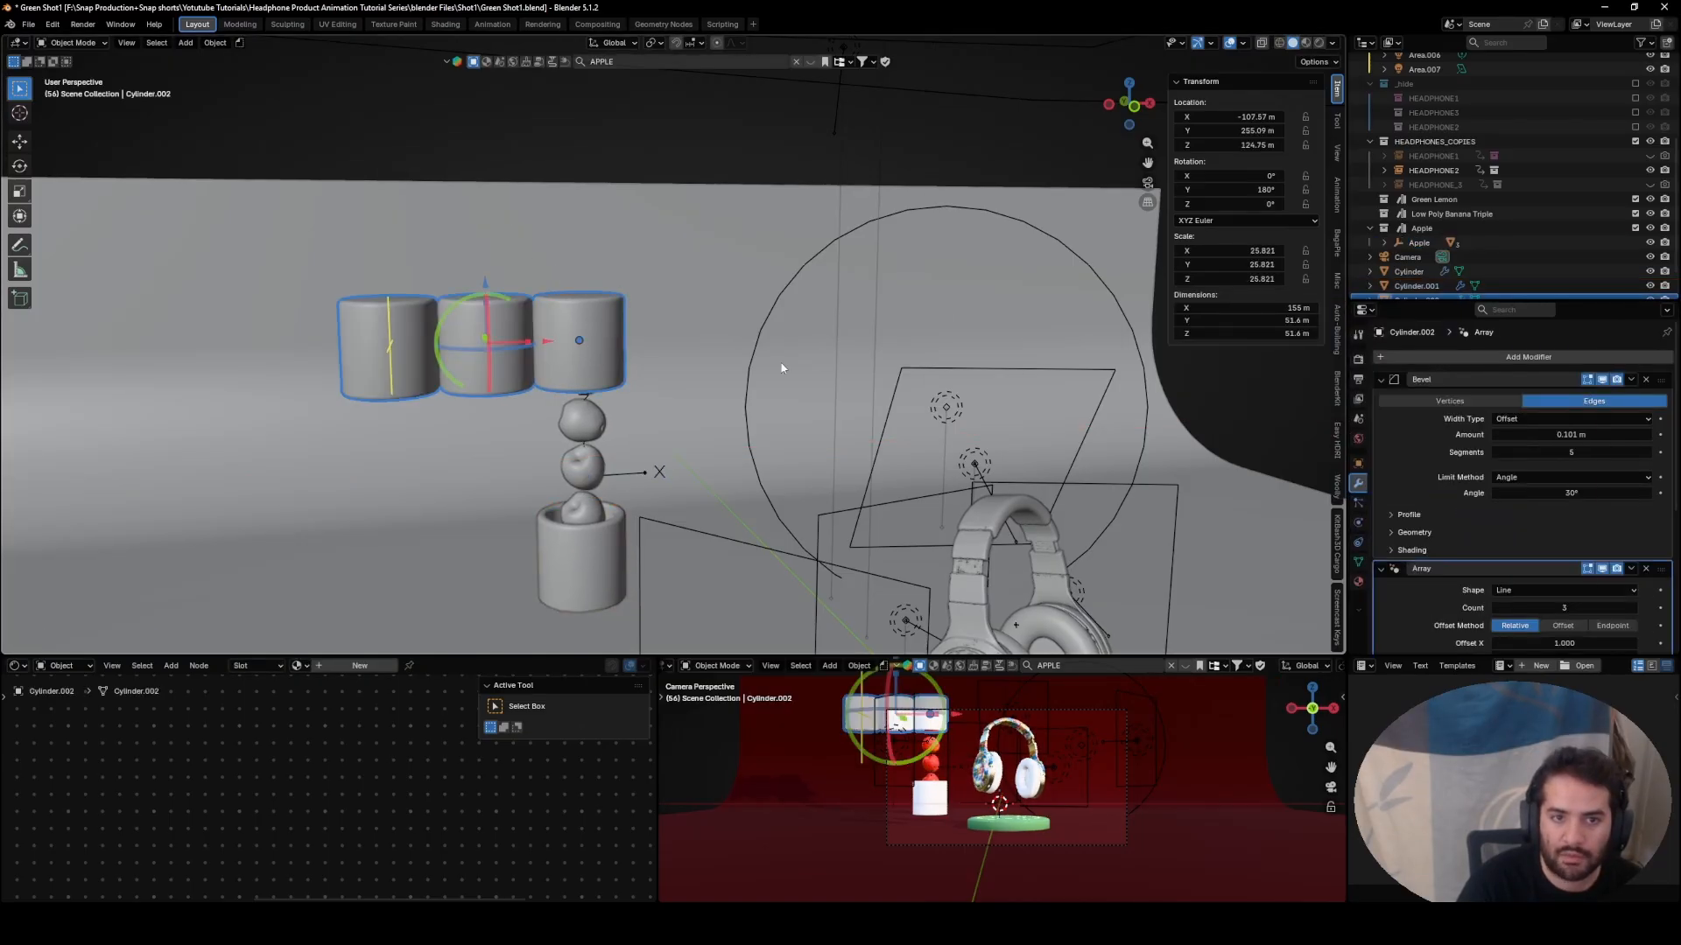
pyautogui.click(1496, 607)
pyautogui.scroll(-3, 1498, 604)
pyautogui.moveTo(1567, 538); pyautogui.dragTo(1441, 537)
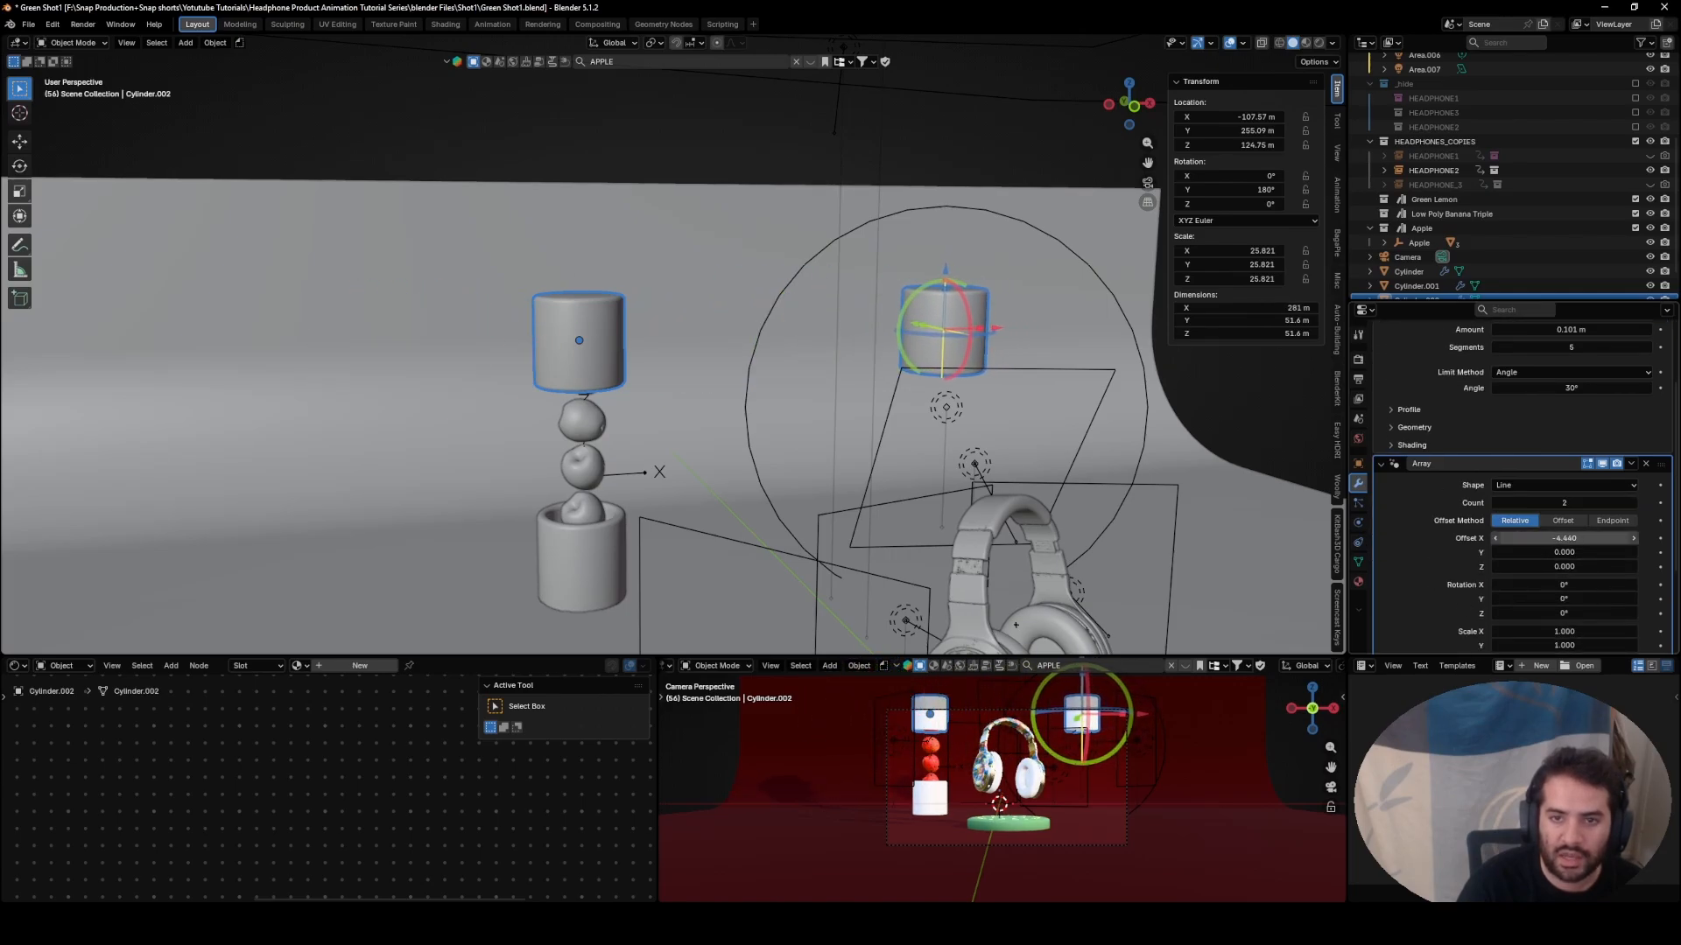
# - Add an Array modifier to the lower cylinder with count 2 and a relative X offset of about 4.55
pyautogui.click(586, 555)
pyautogui.click(1450, 358)
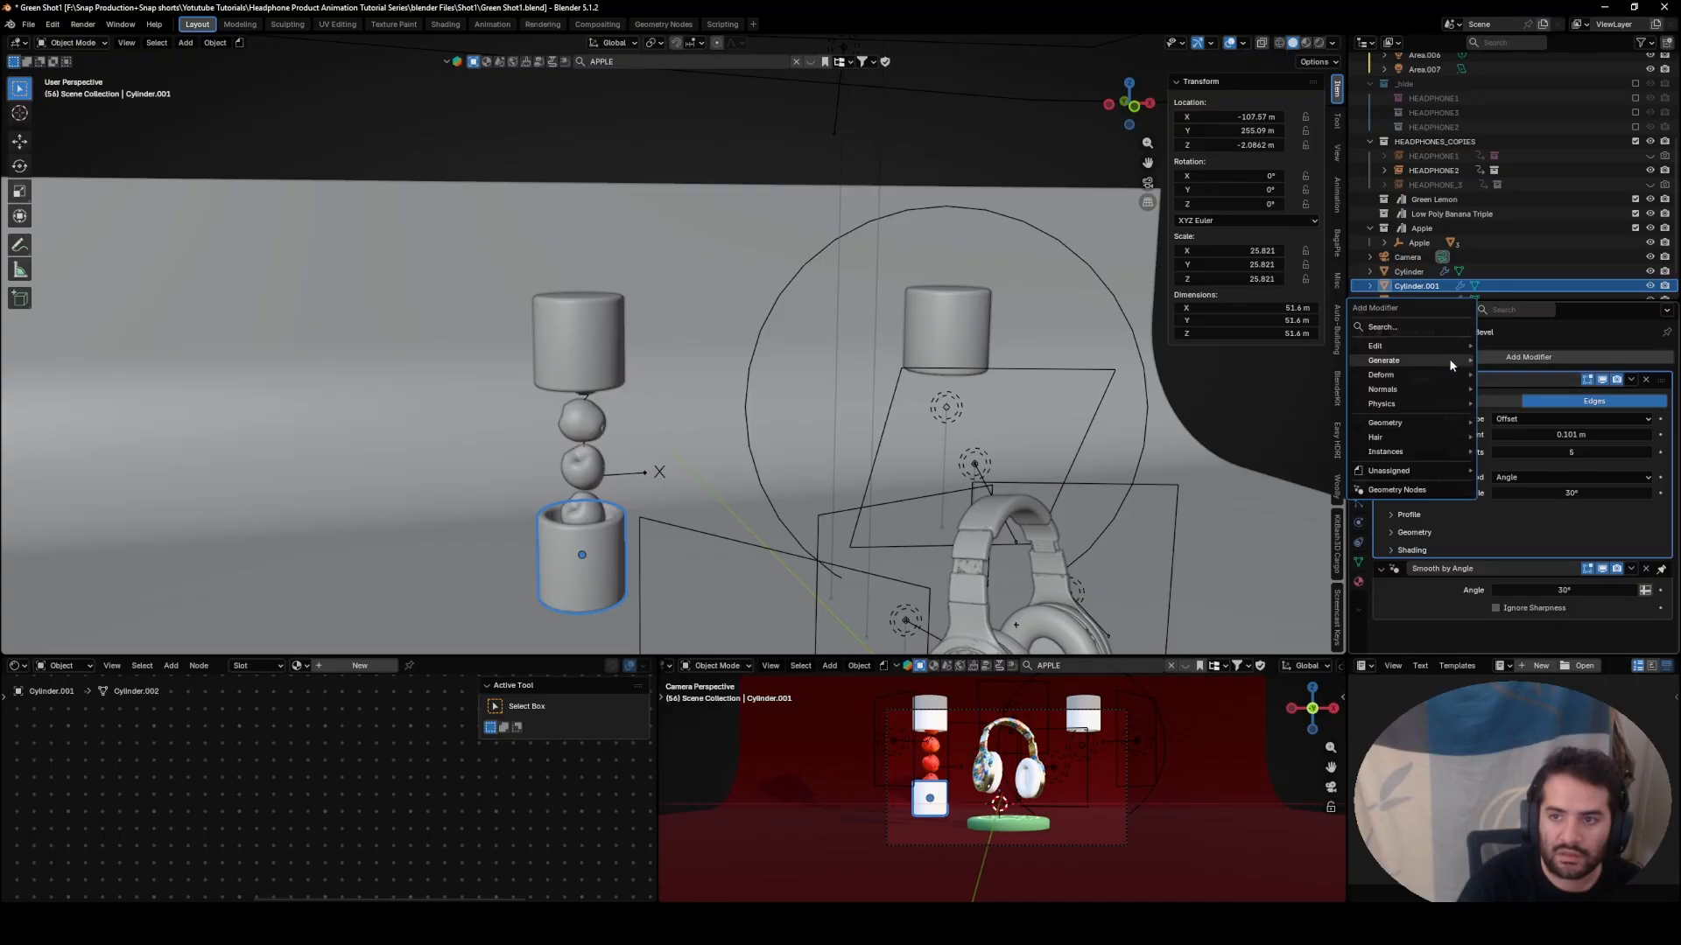
pyautogui.moveTo(1450, 360)
pyautogui.click(1519, 360)
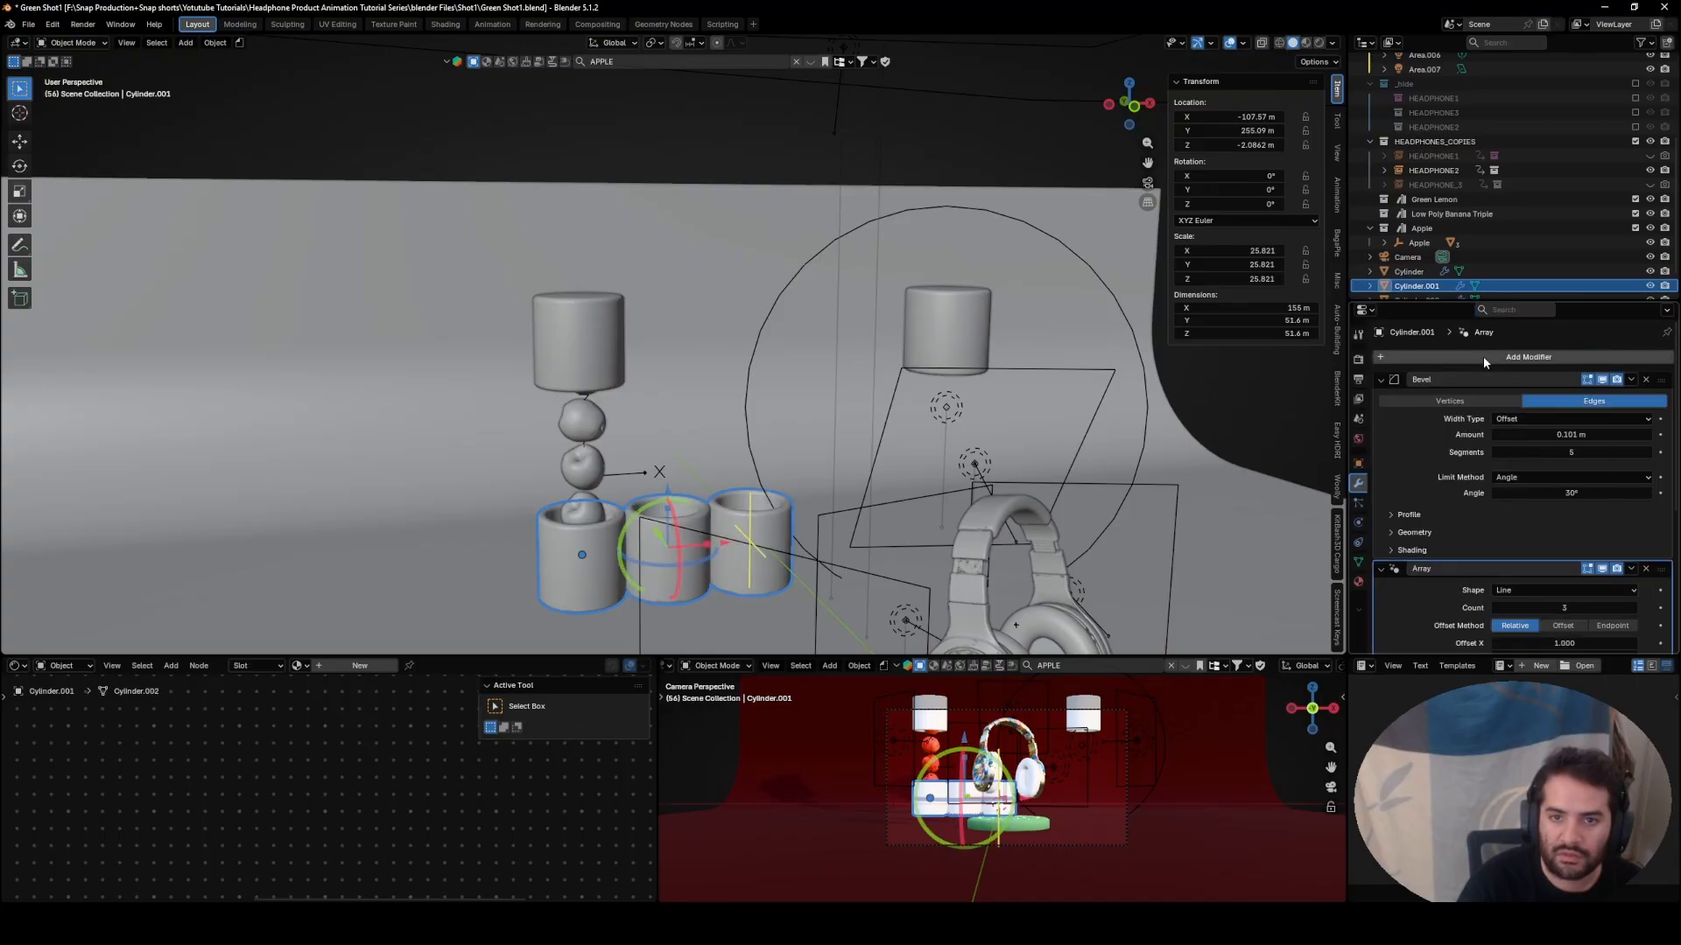
pyautogui.click(1633, 607)
pyautogui.scroll(-2, 1564, 595)
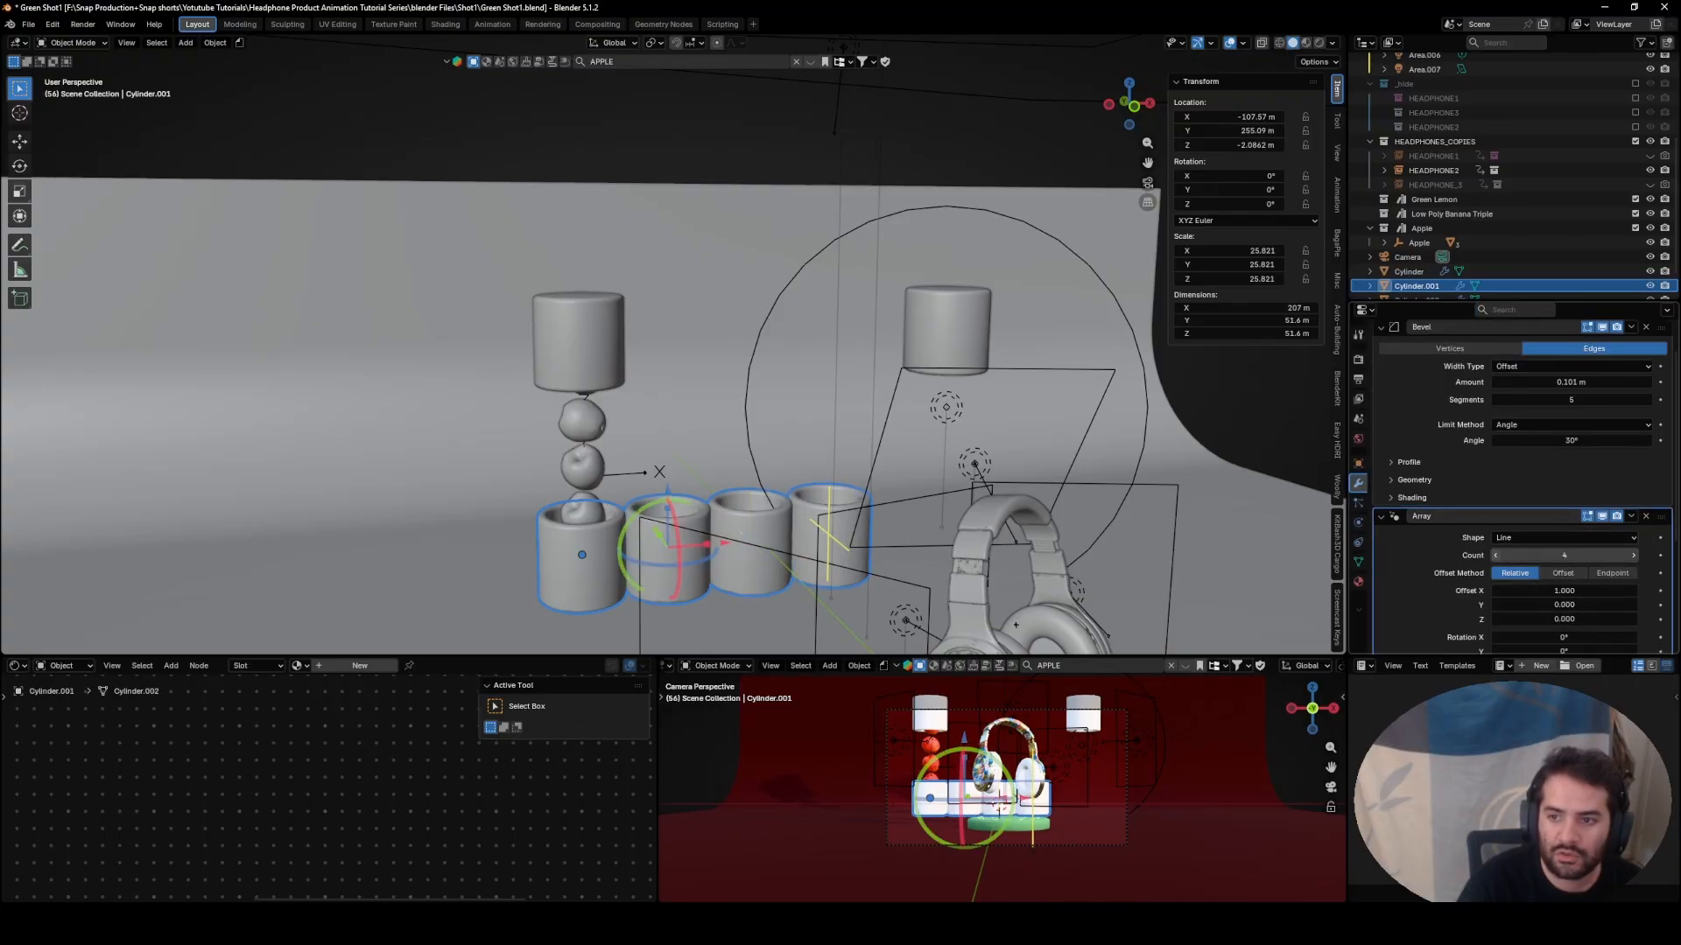
pyautogui.click(1496, 557)
pyautogui.click(1496, 557)
pyautogui.moveTo(1550, 592); pyautogui.dragTo(1667, 592)
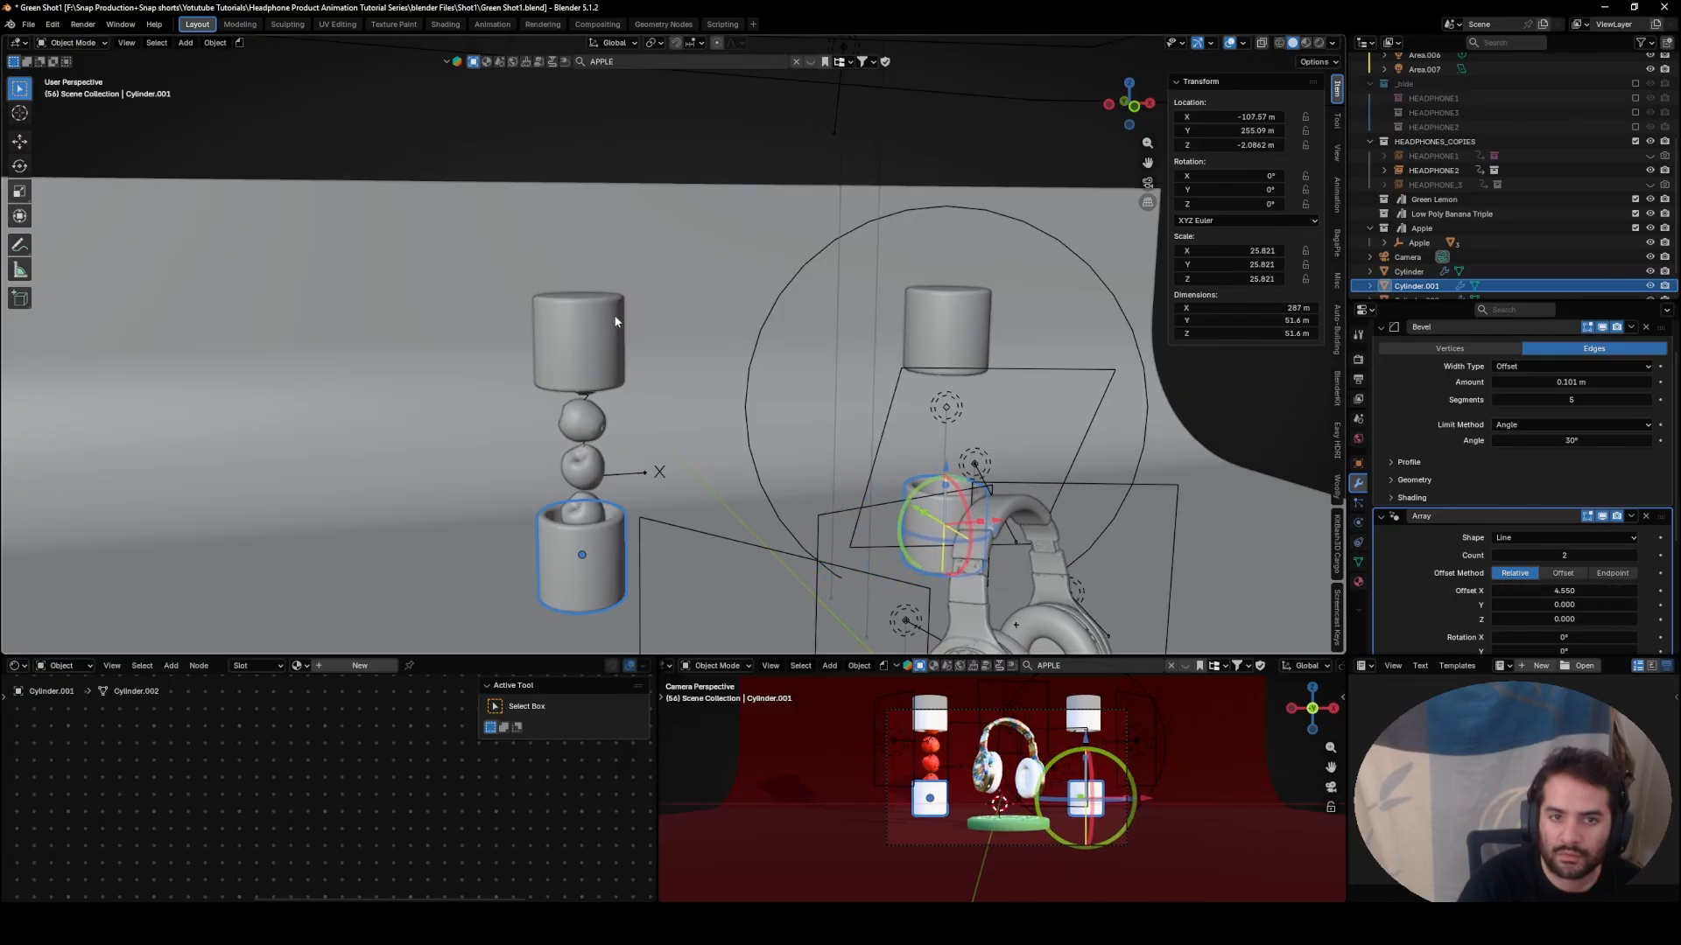
# - Set the lower cylinder array's relative X offset to 4.48 to match the upper cylinder's spacing
pyautogui.click(590, 327)
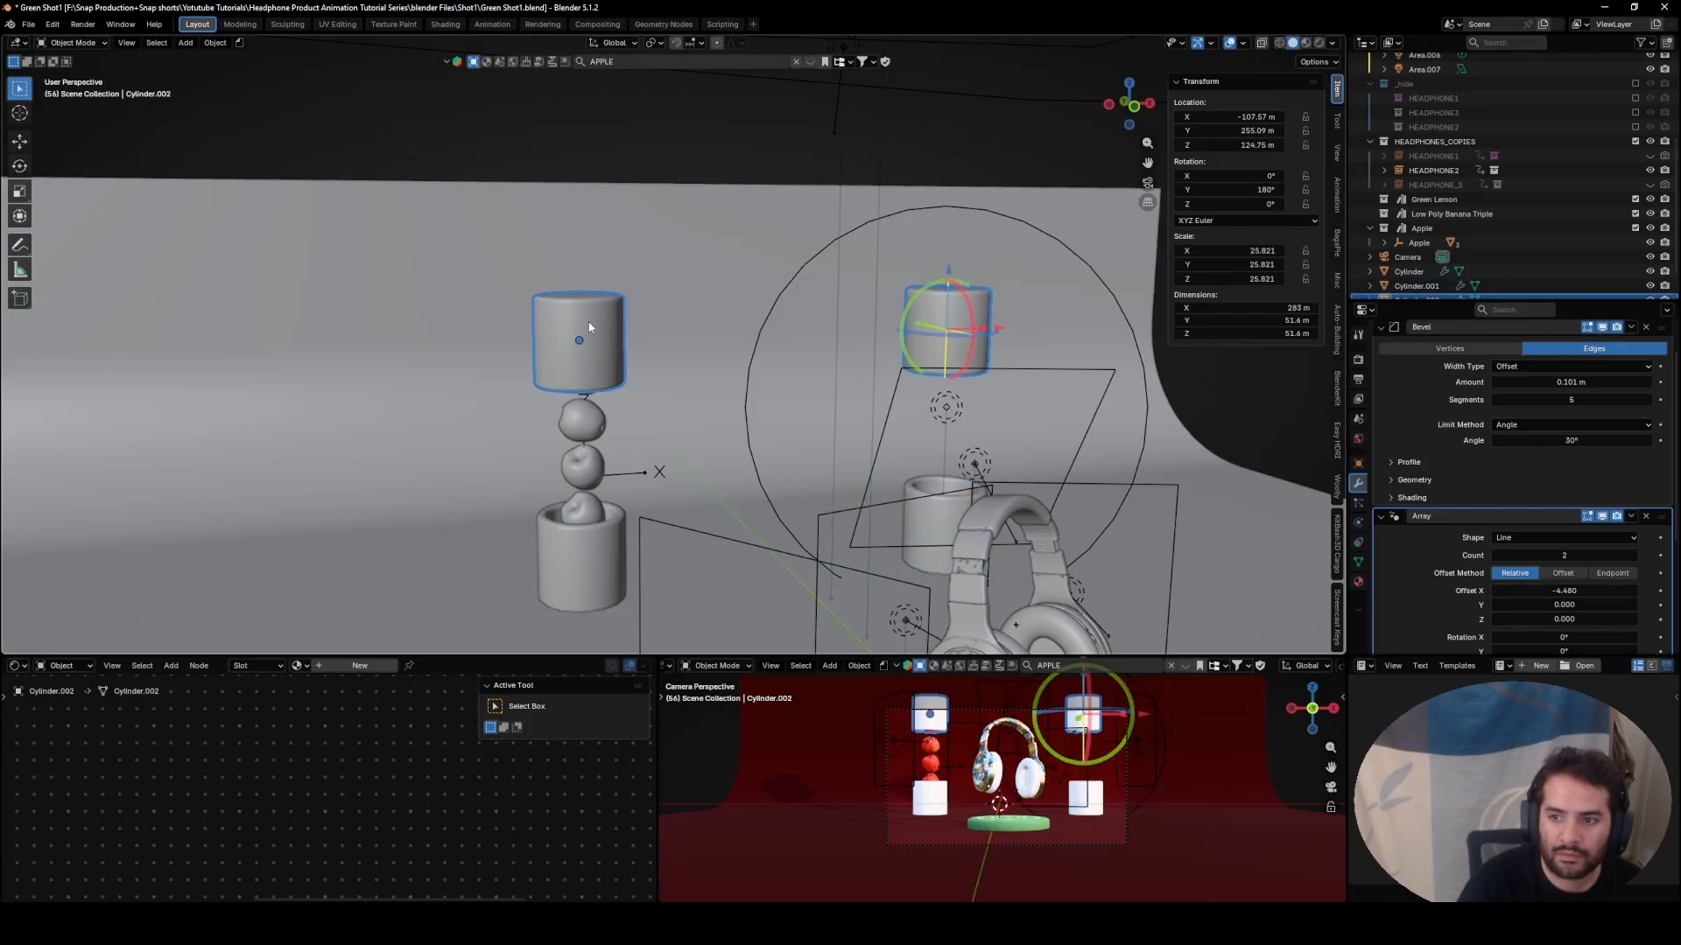
pyautogui.click(950, 521)
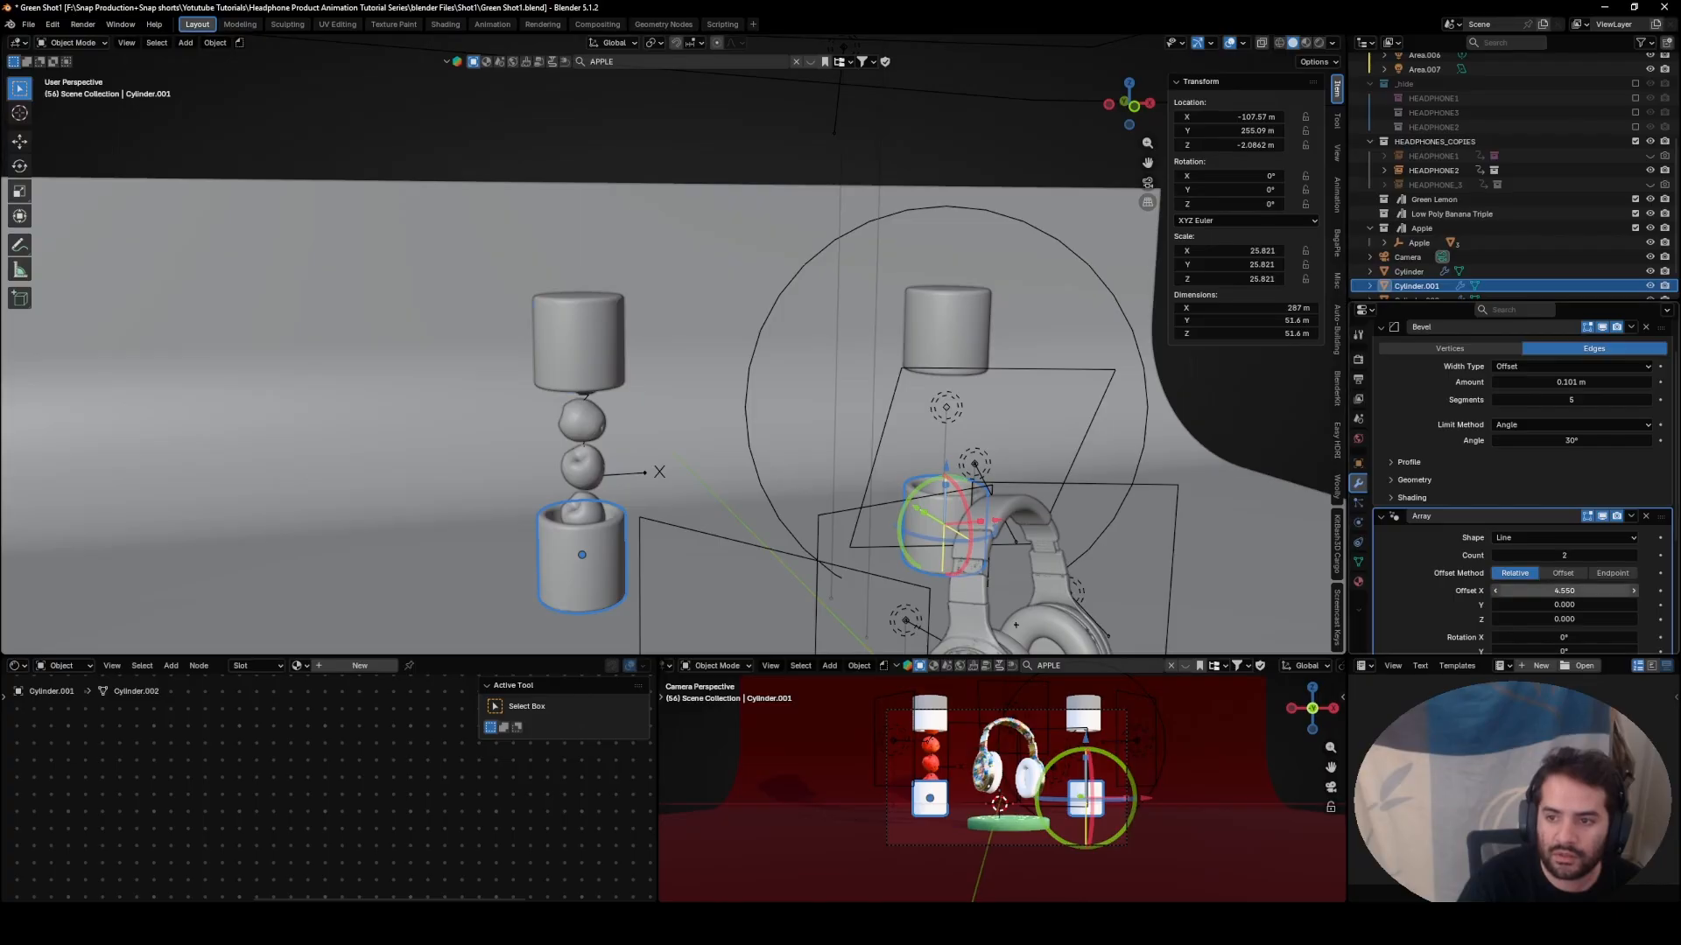
pyautogui.click(1581, 593)
pyautogui.write('48')
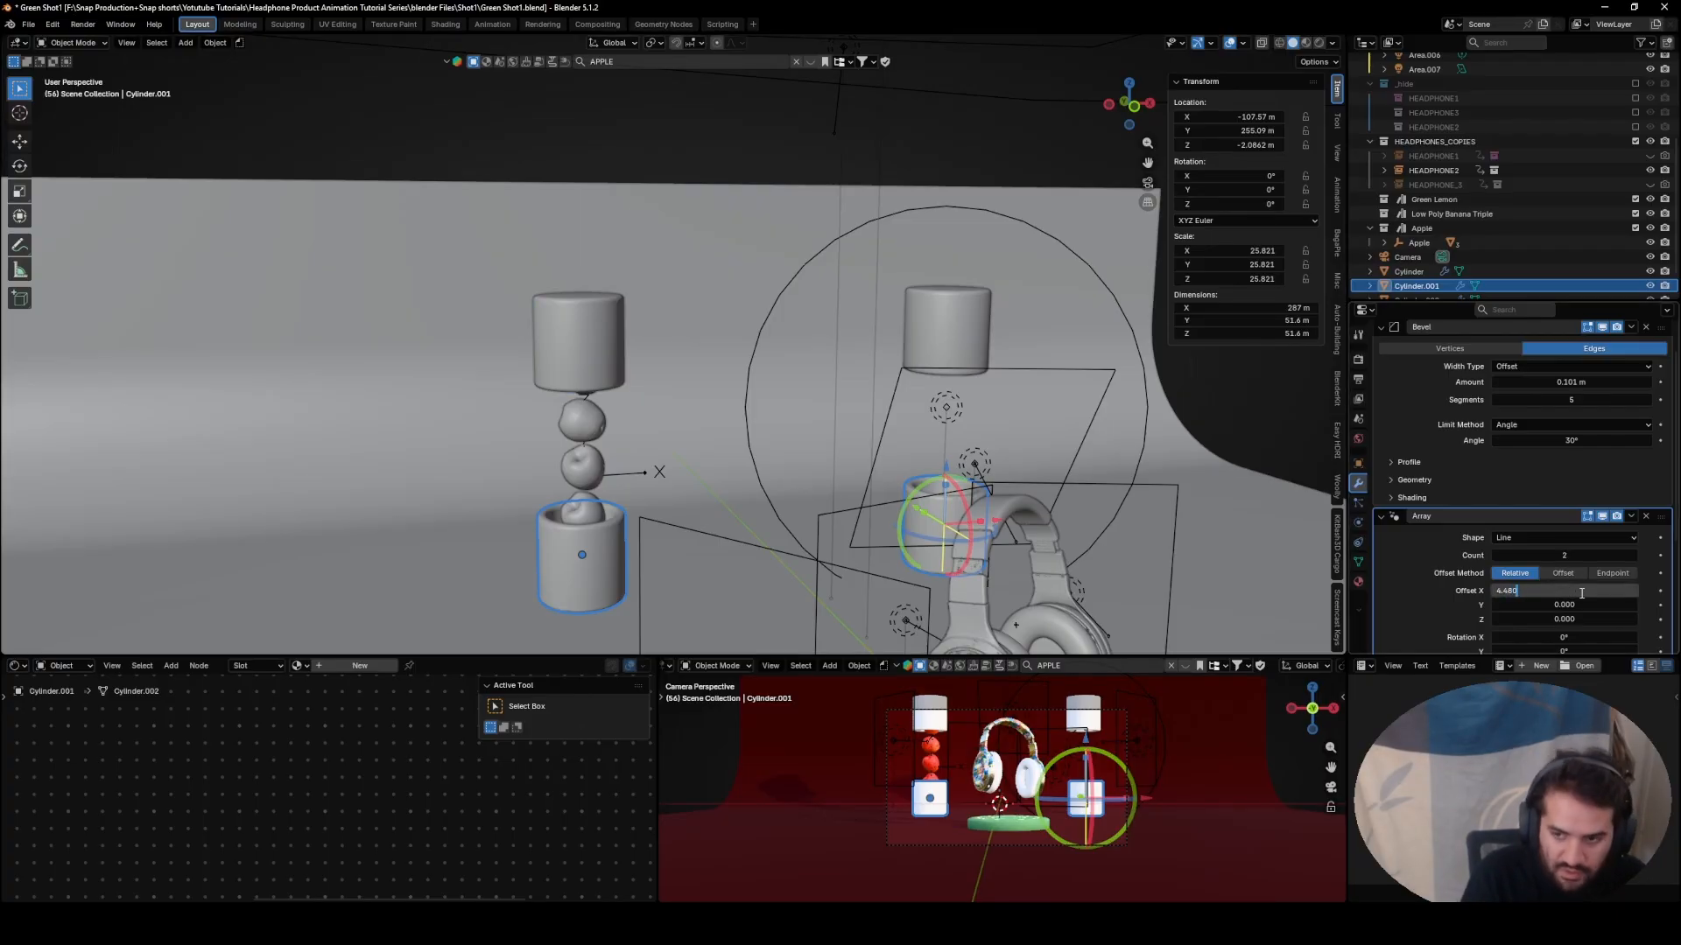
pyautogui.press('Return')
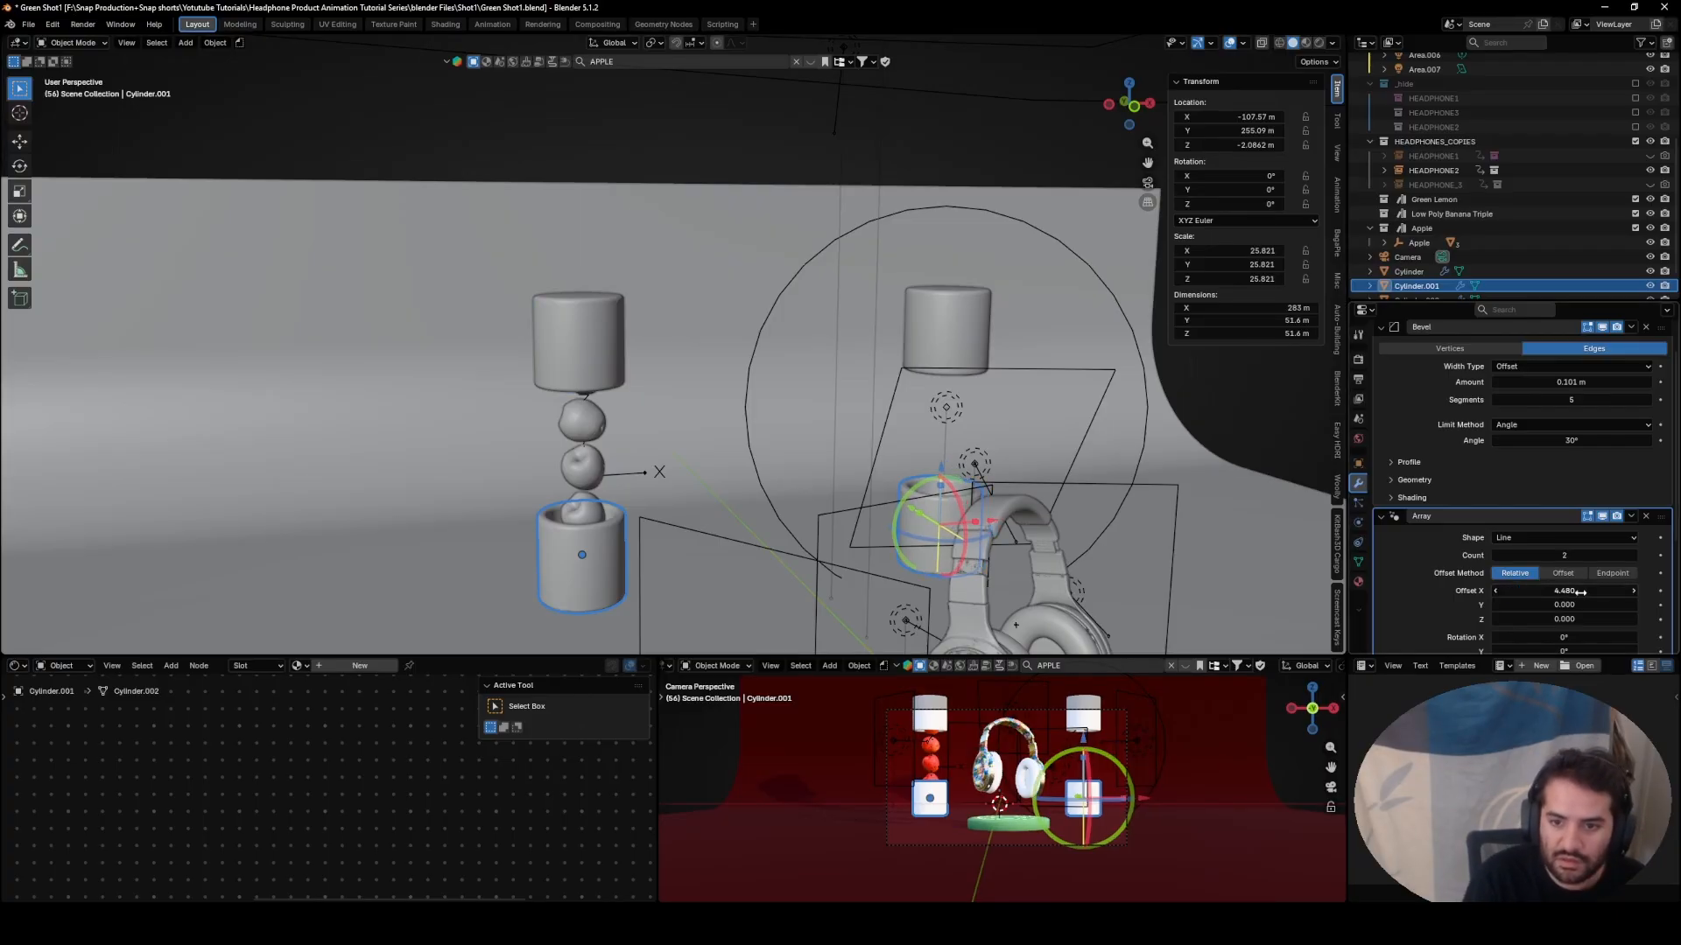
pyautogui.click(969, 337)
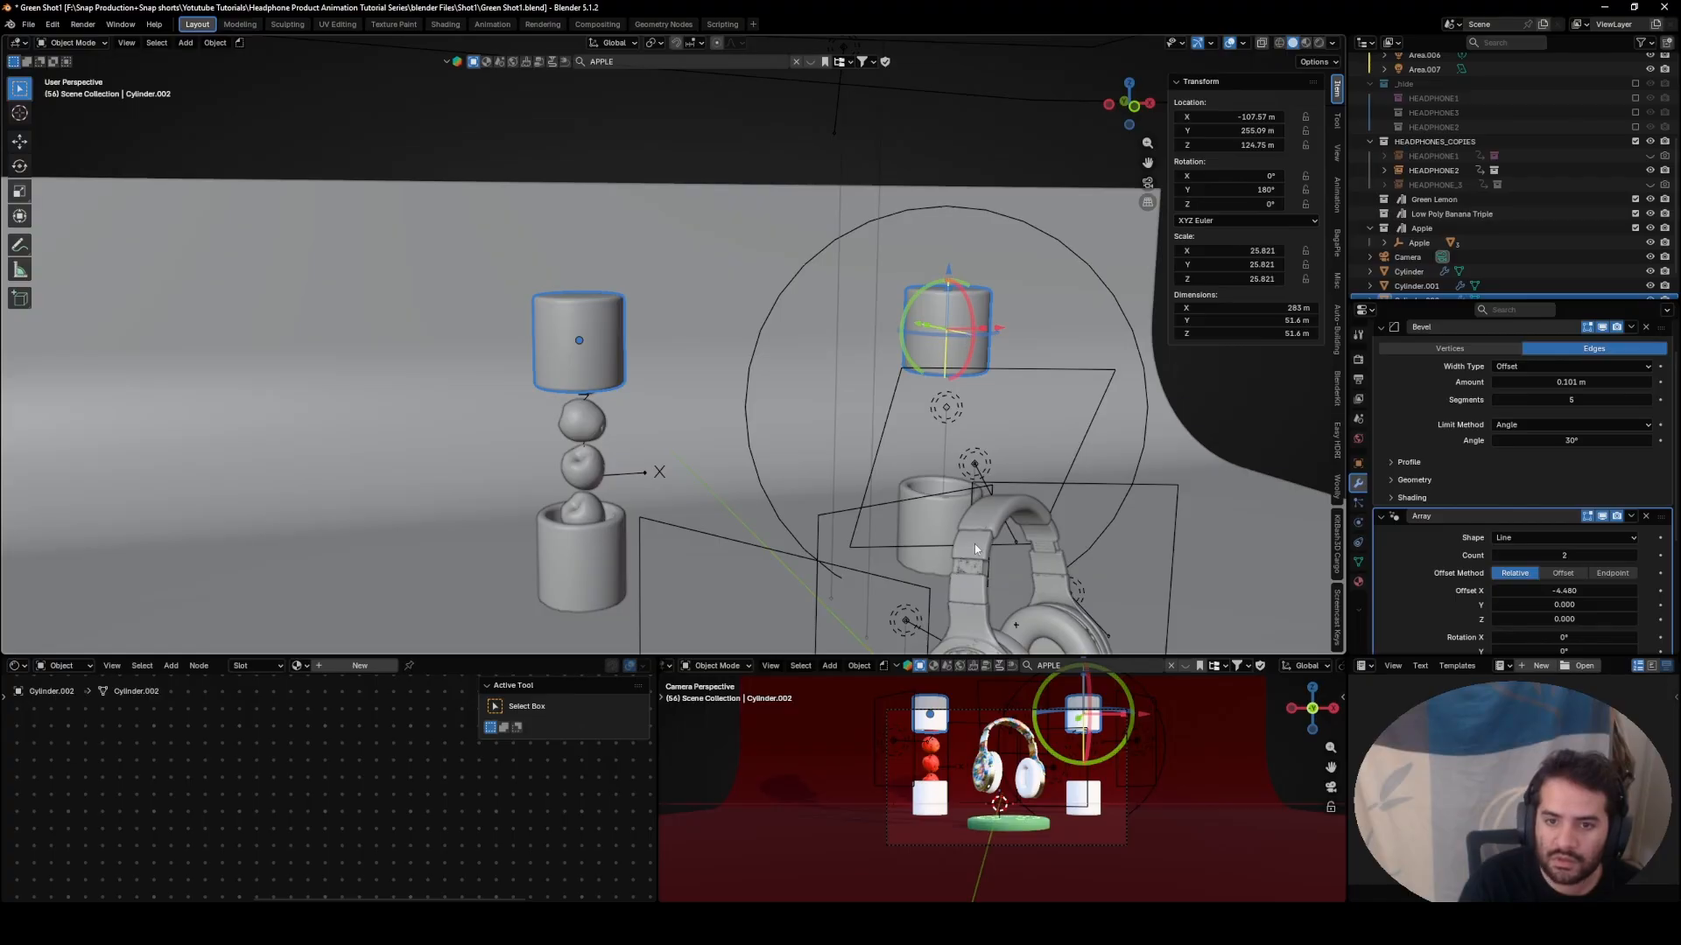
pyautogui.click(932, 510)
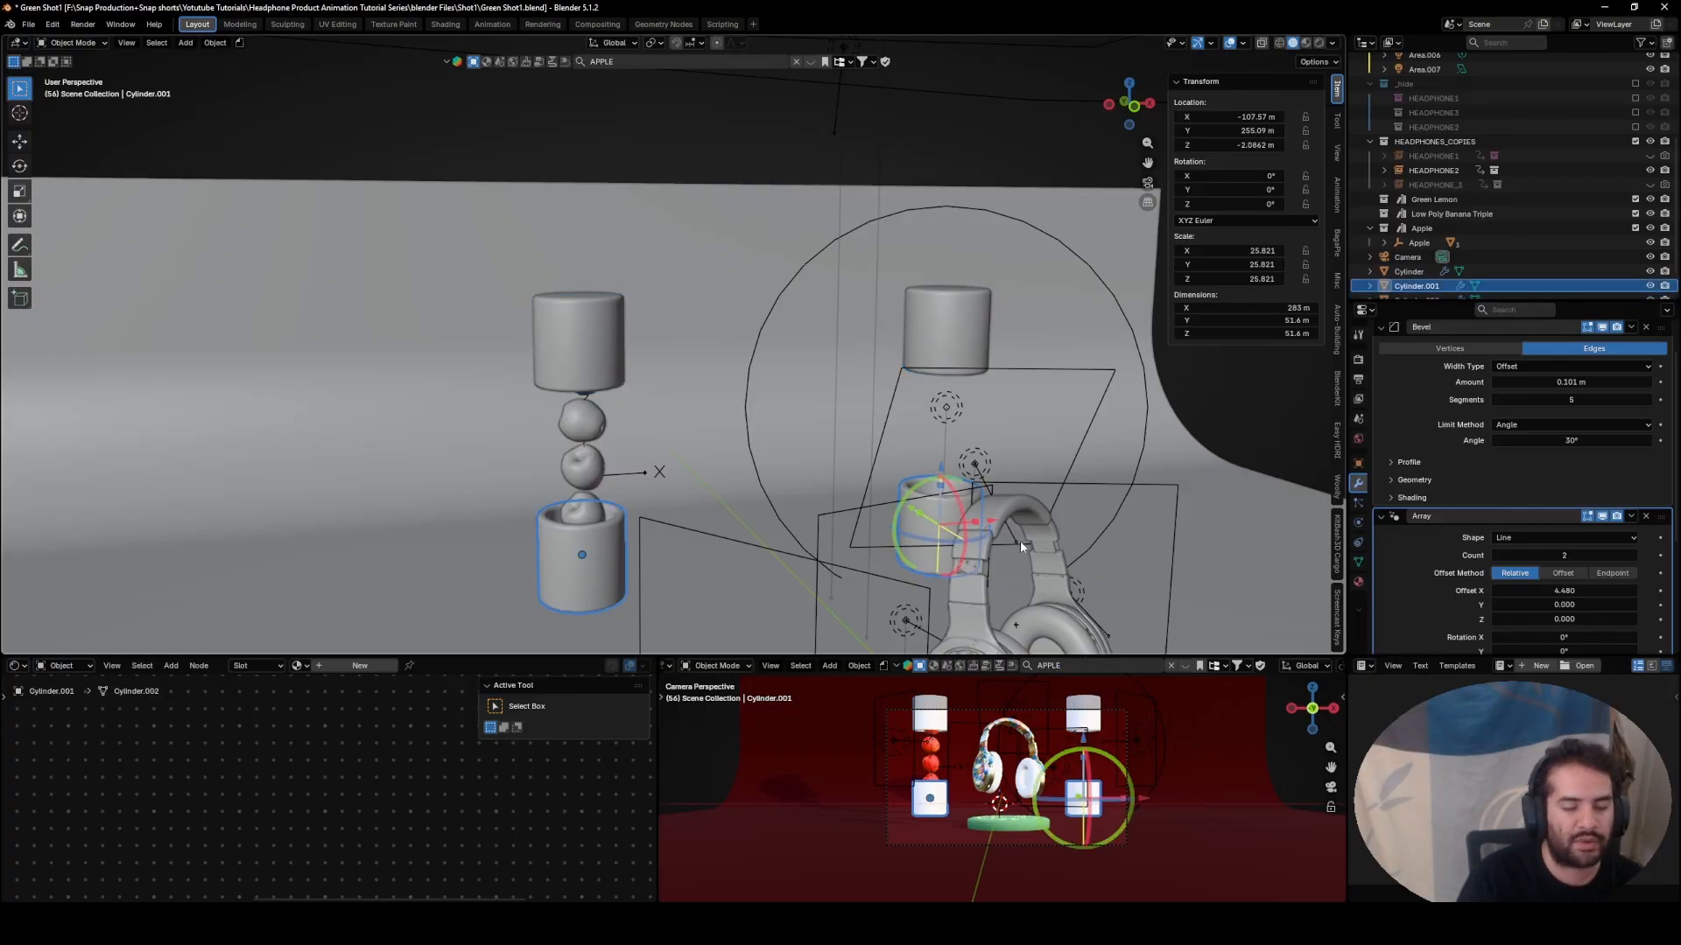
# - Make a linked duplicate of the apple stack with its parent empty and move it along X to about 125.26 m, between the arrayed cylinders
pyautogui.click(582, 429)
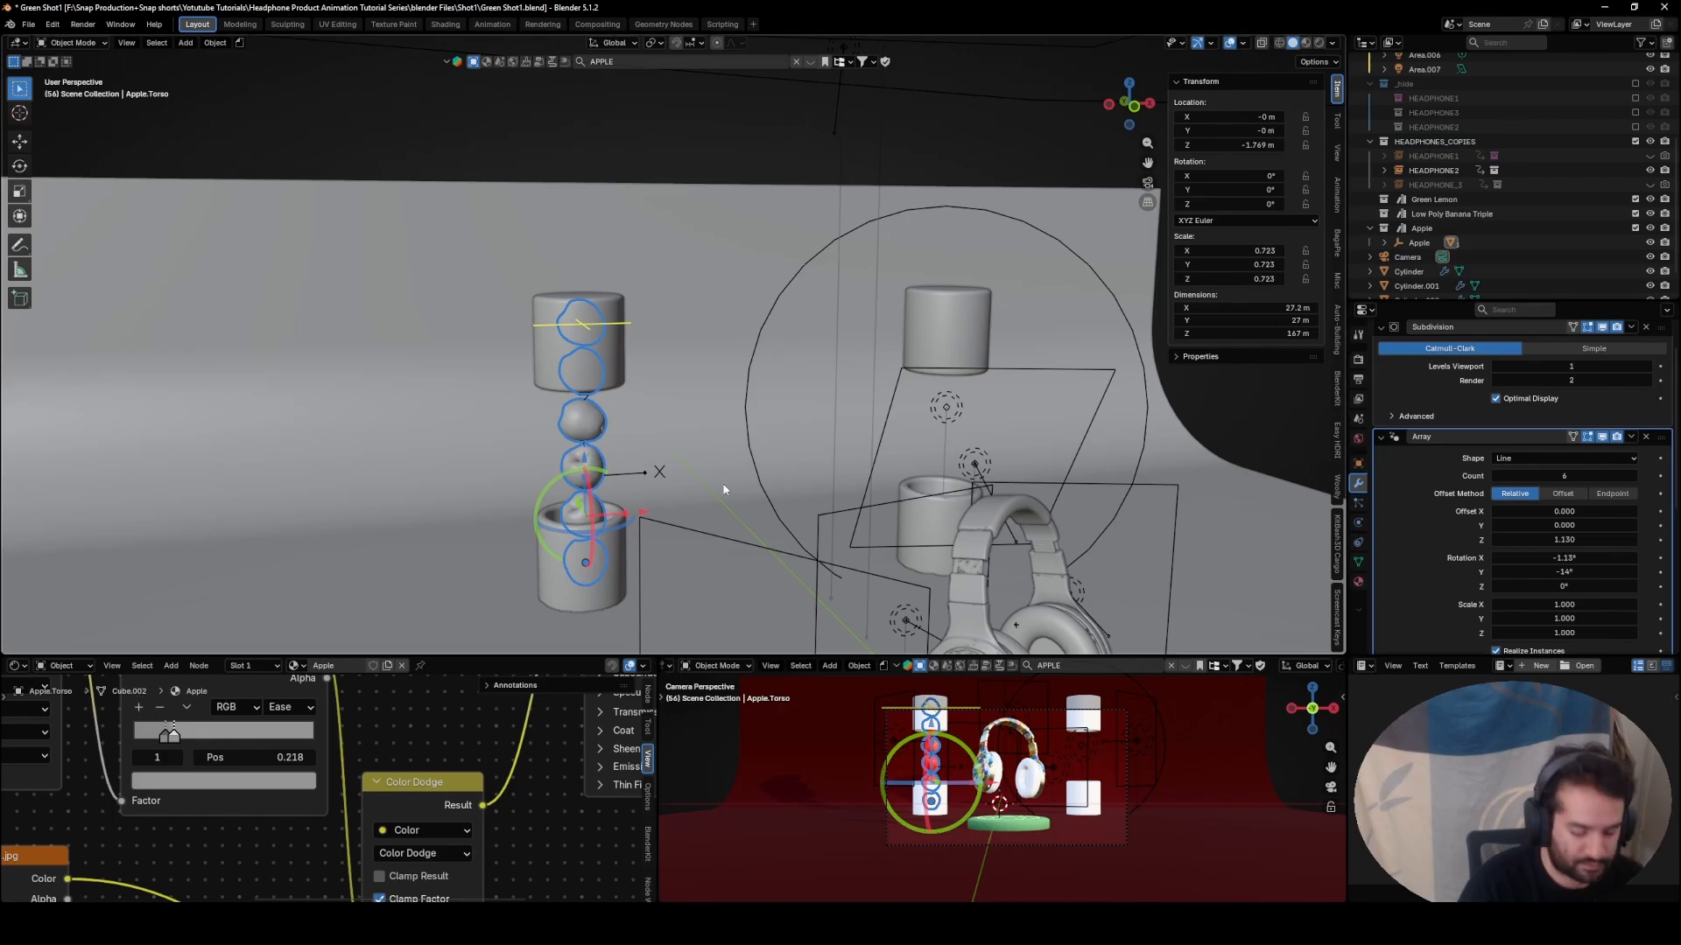
pyautogui.keyDown('shift'); pyautogui.click(646, 475); pyautogui.keyUp('shift')
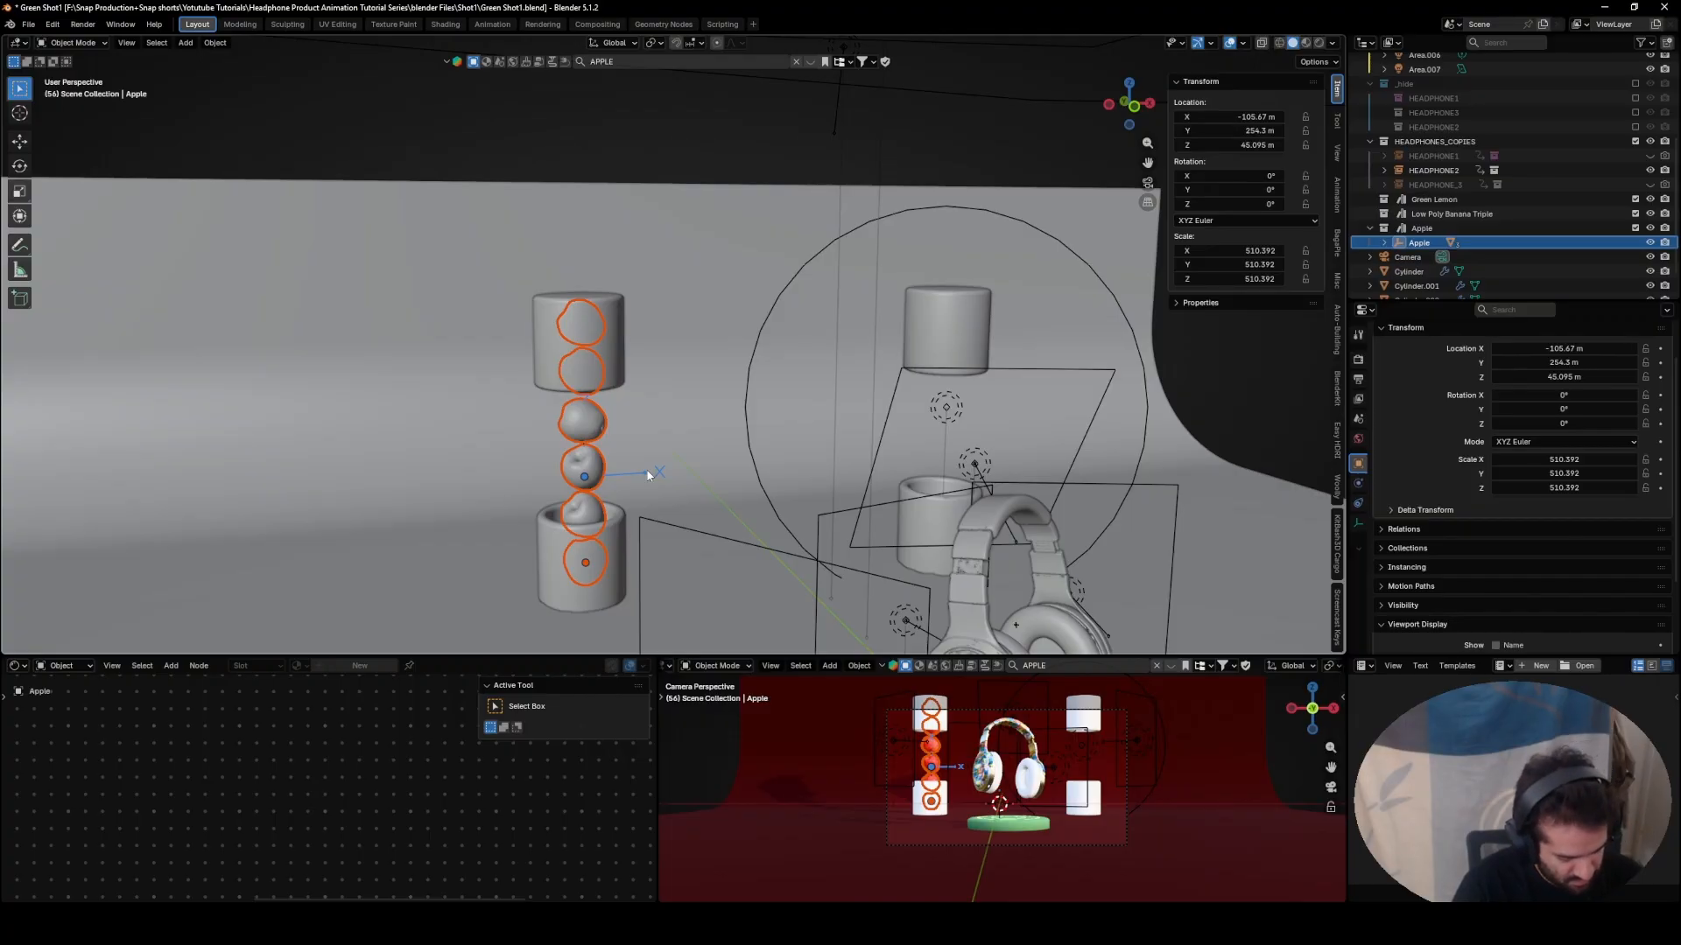
pyautogui.hotkey('shift', 'd')
pyautogui.press('y')
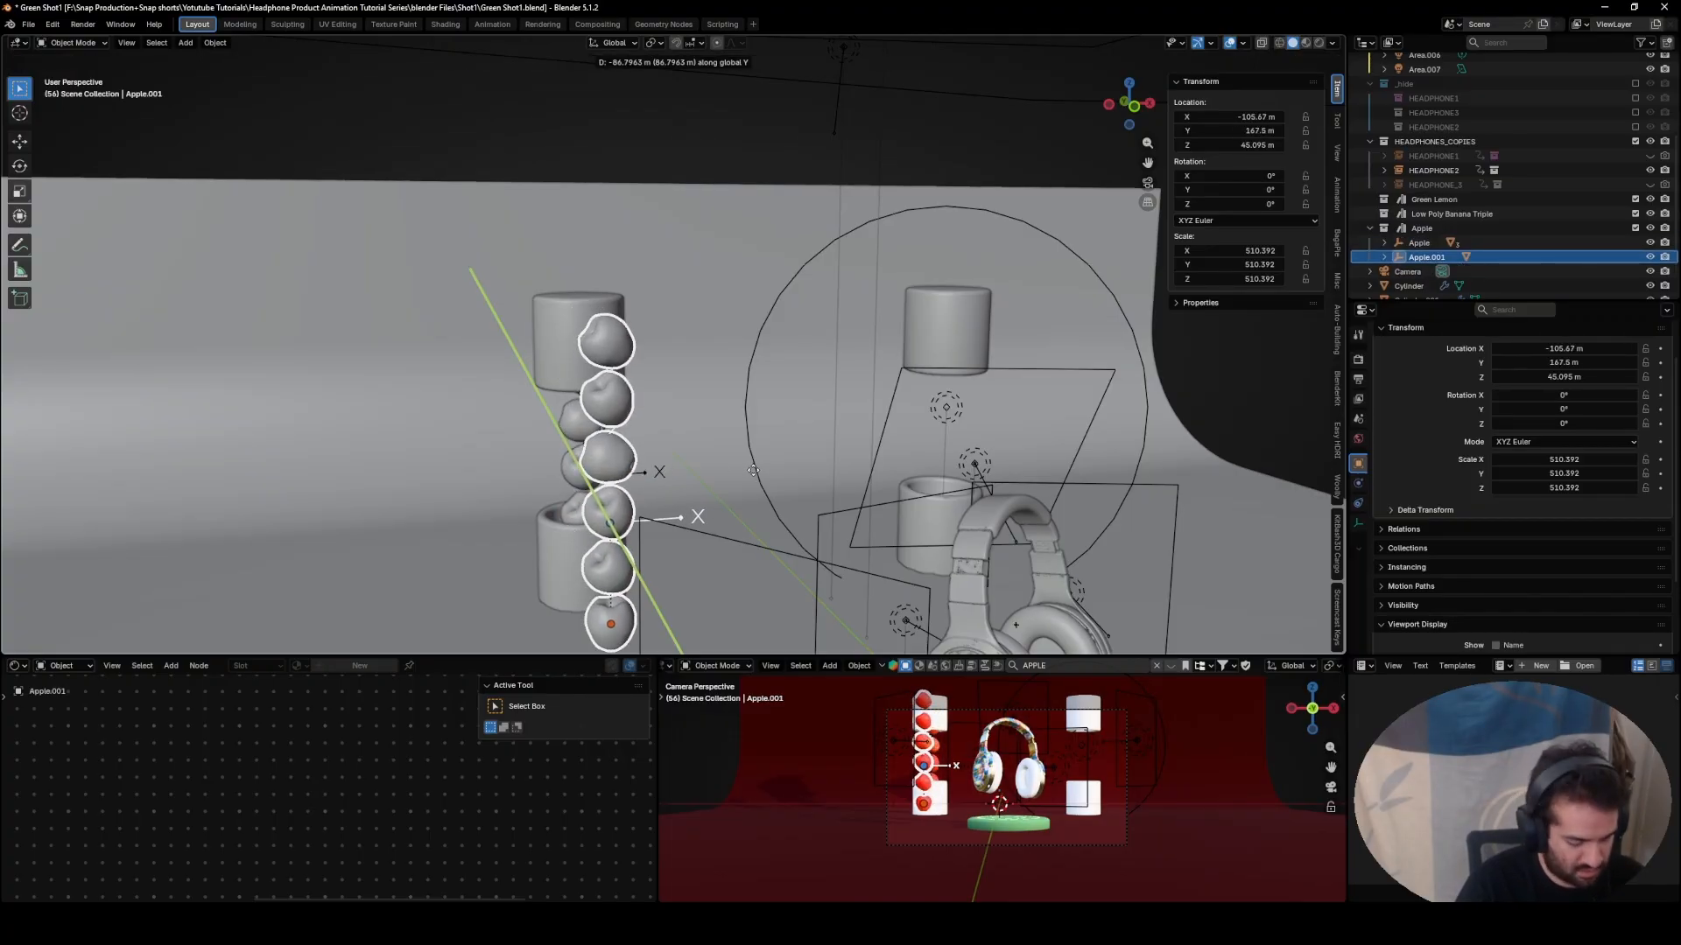
pyautogui.press('x')
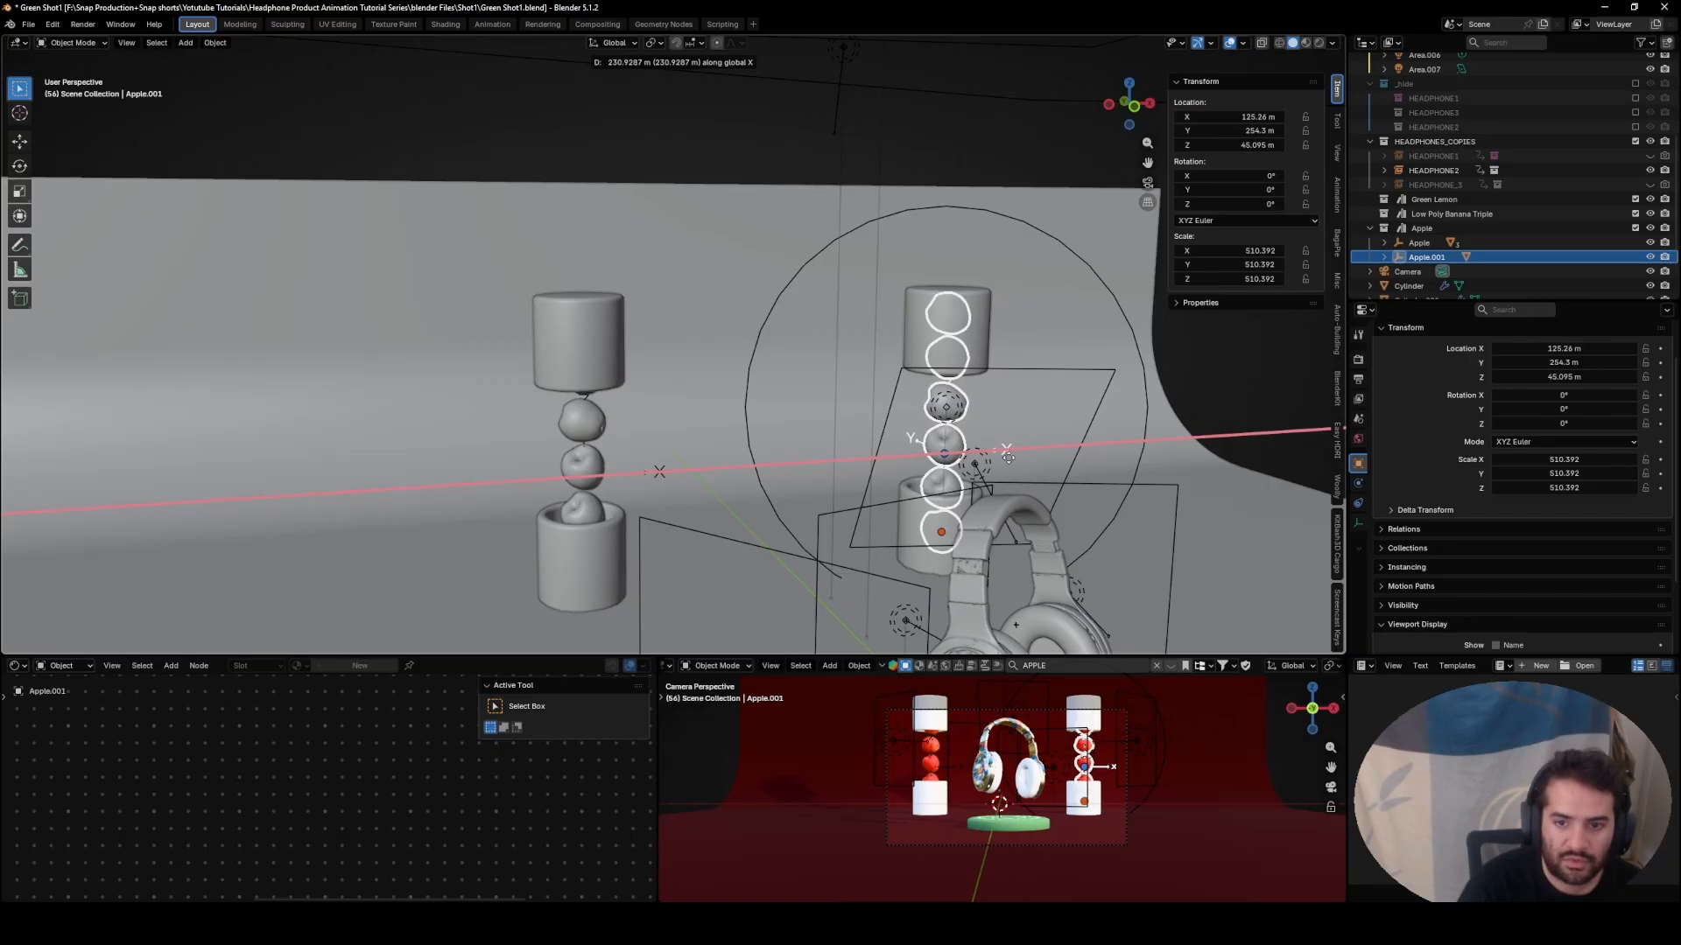
pyautogui.click(1008, 456)
# - Set the base color of the cylinders' material to a light red, hex E77765
pyautogui.scroll(3, 1148, 861)
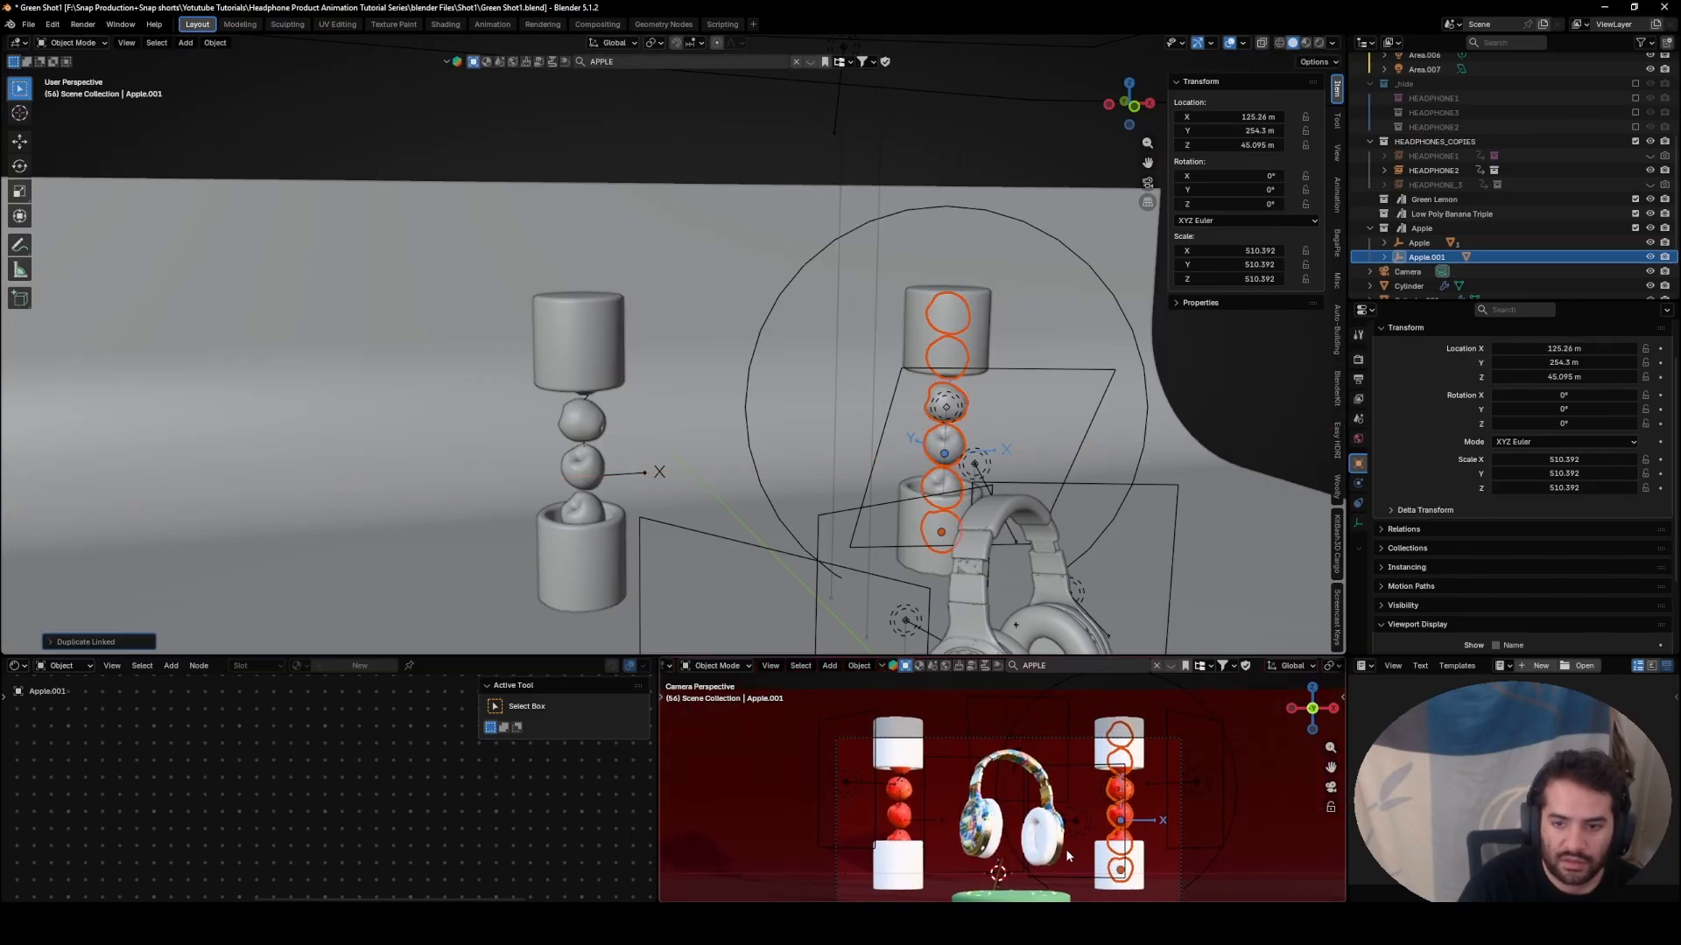
pyautogui.click(883, 760)
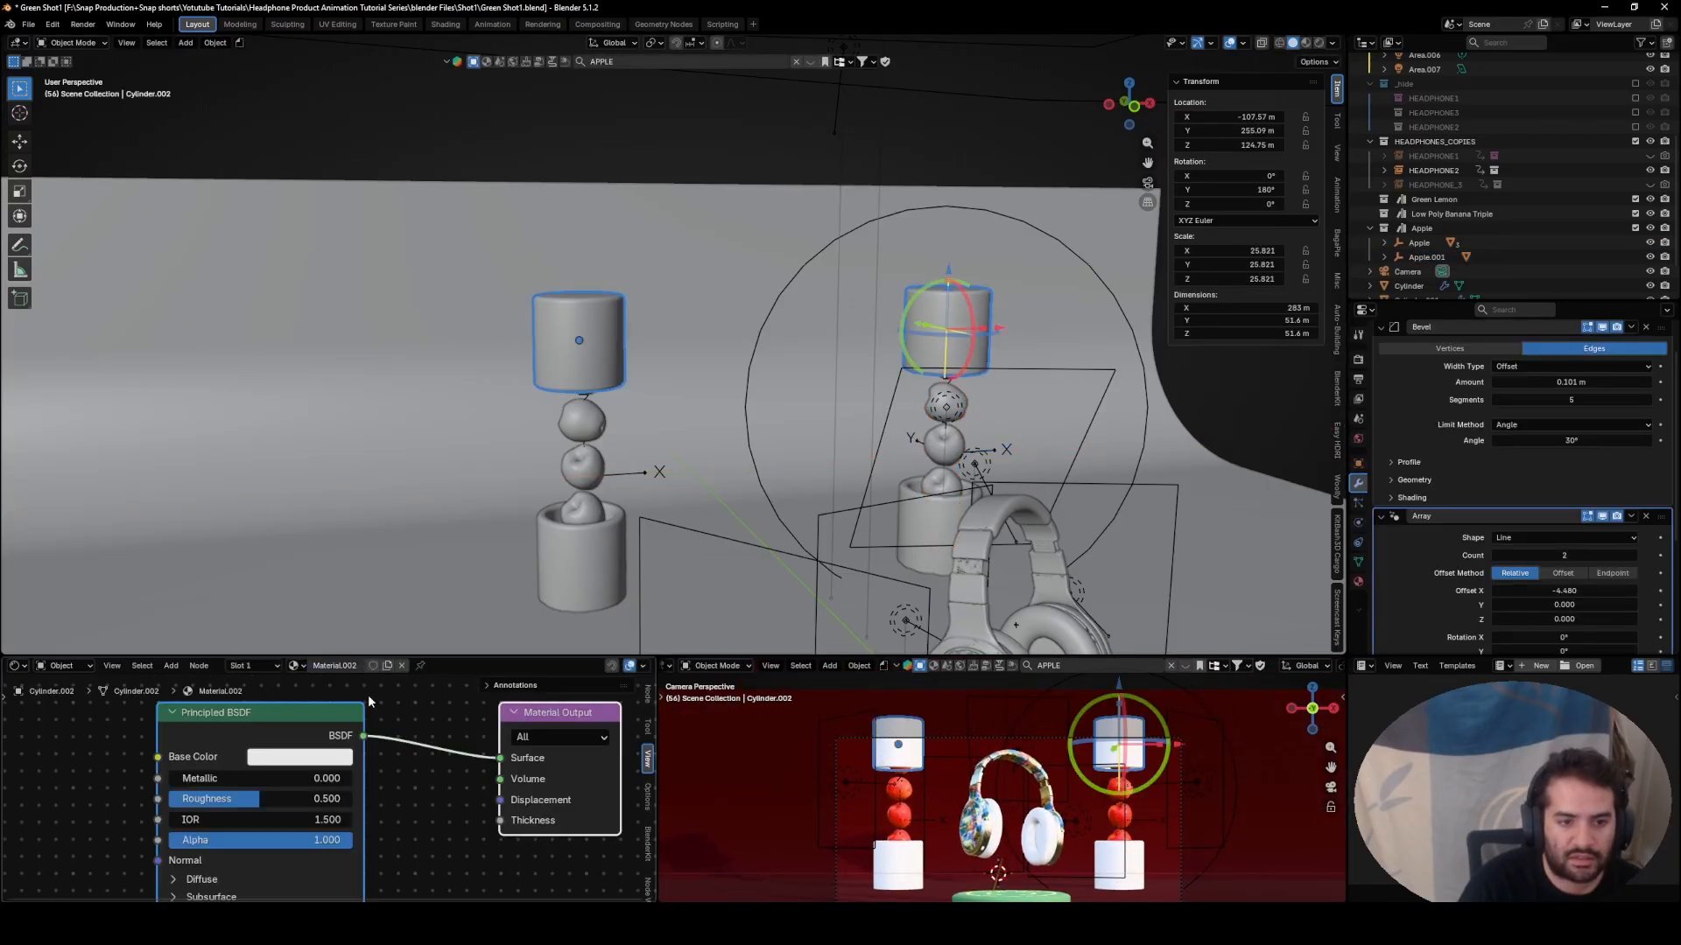
pyautogui.click(323, 758)
pyautogui.moveTo(292, 553); pyautogui.dragTo(314, 549)
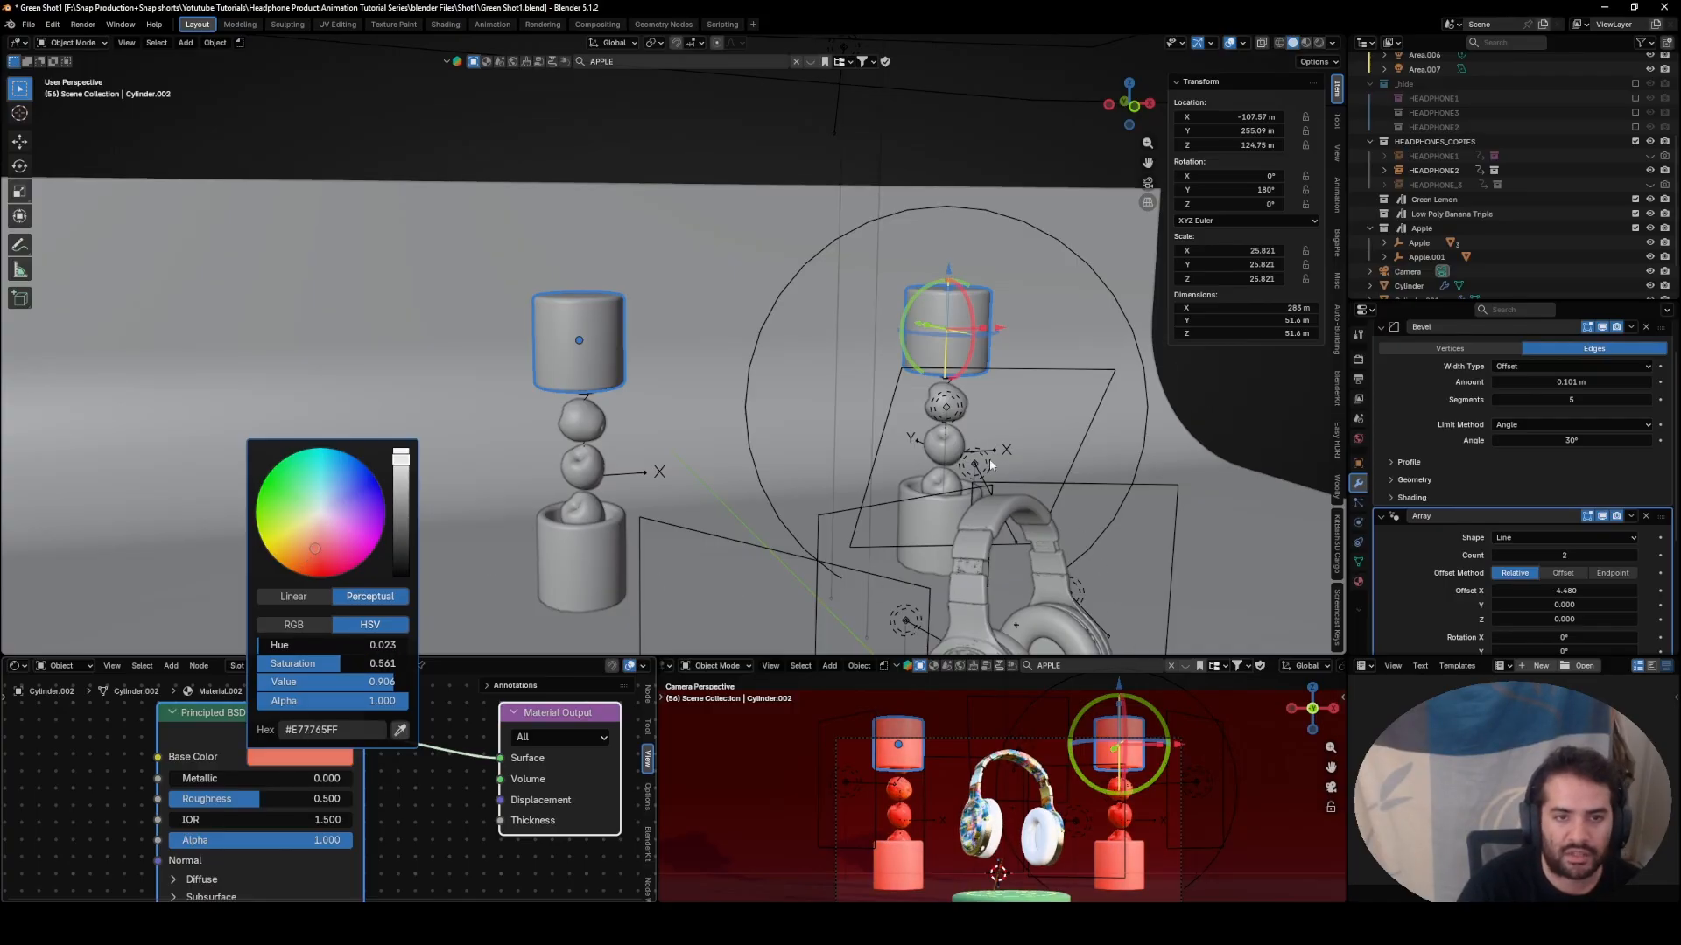
# - Select the original apple stack and change the shader editor area to a timeline
pyautogui.moveTo(837, 418); pyautogui.dragTo(498, 459, button='middle')
pyautogui.click(520, 355)
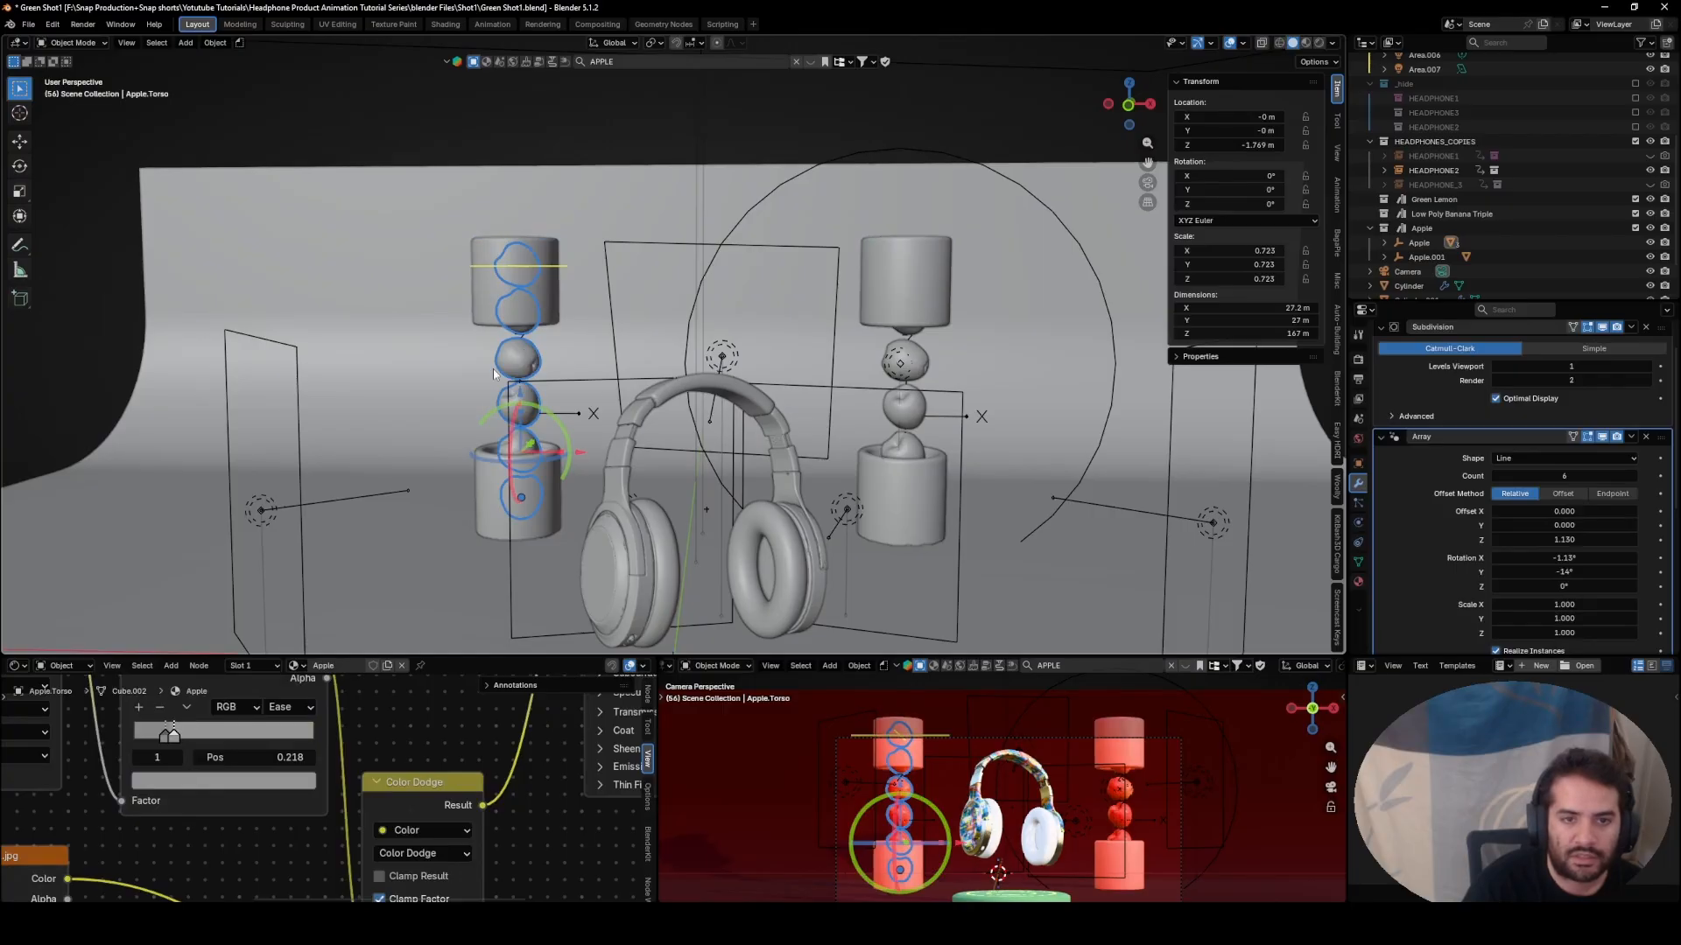
pyautogui.rightClick(6, 667)
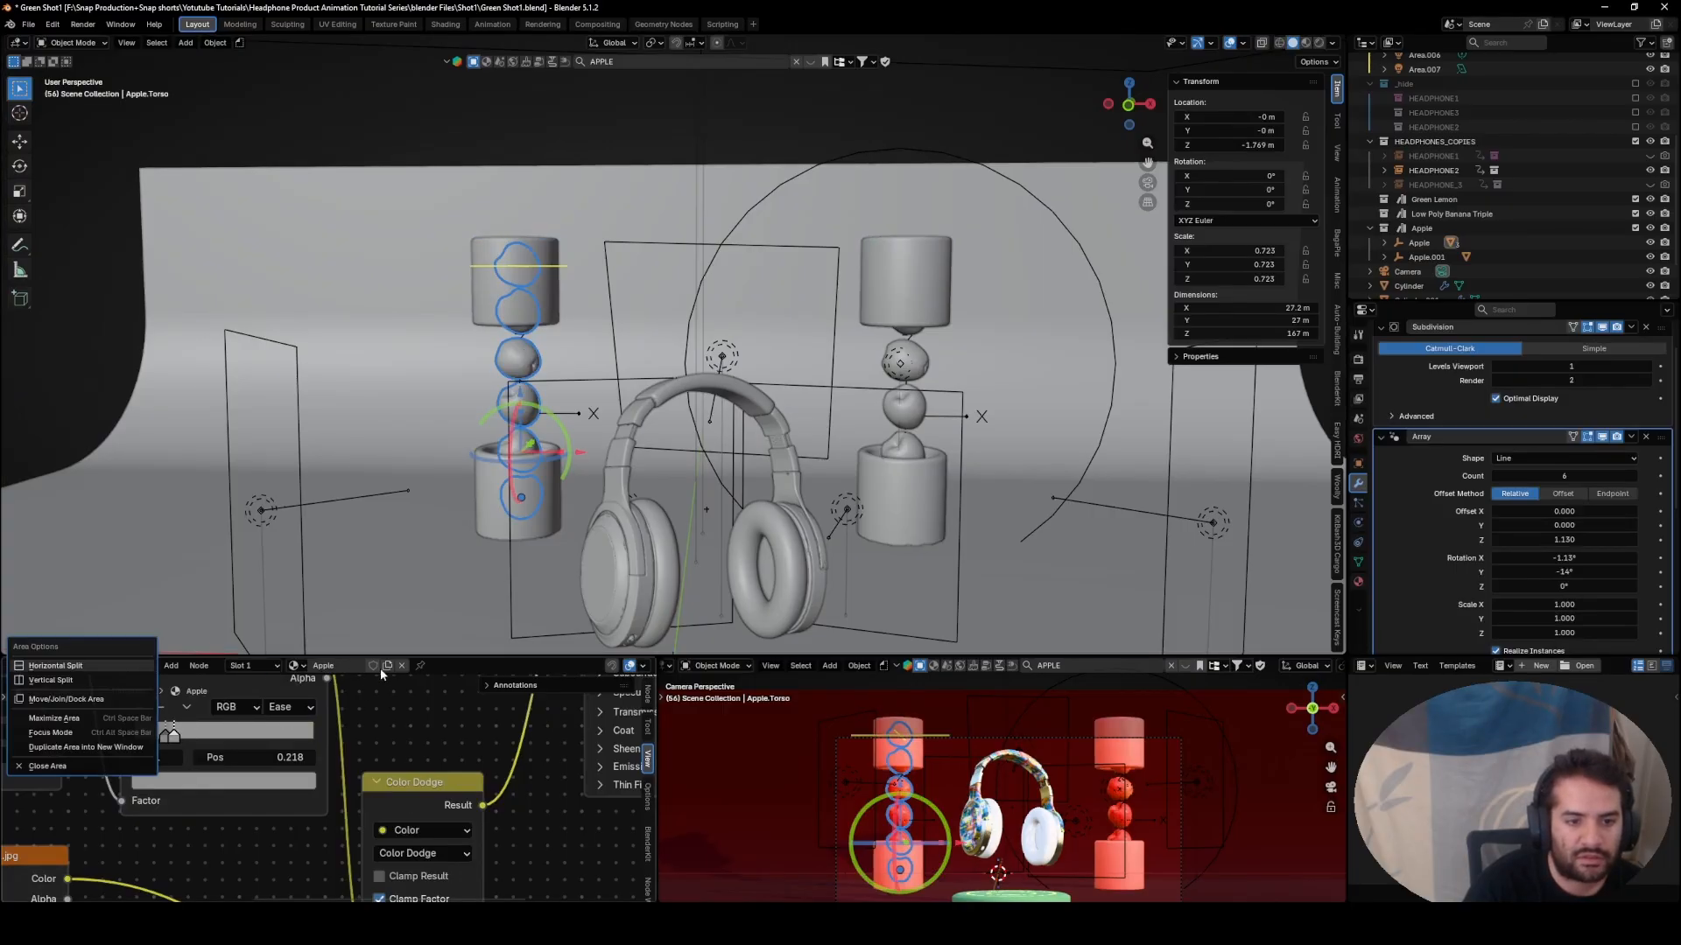
pyautogui.click(15, 666)
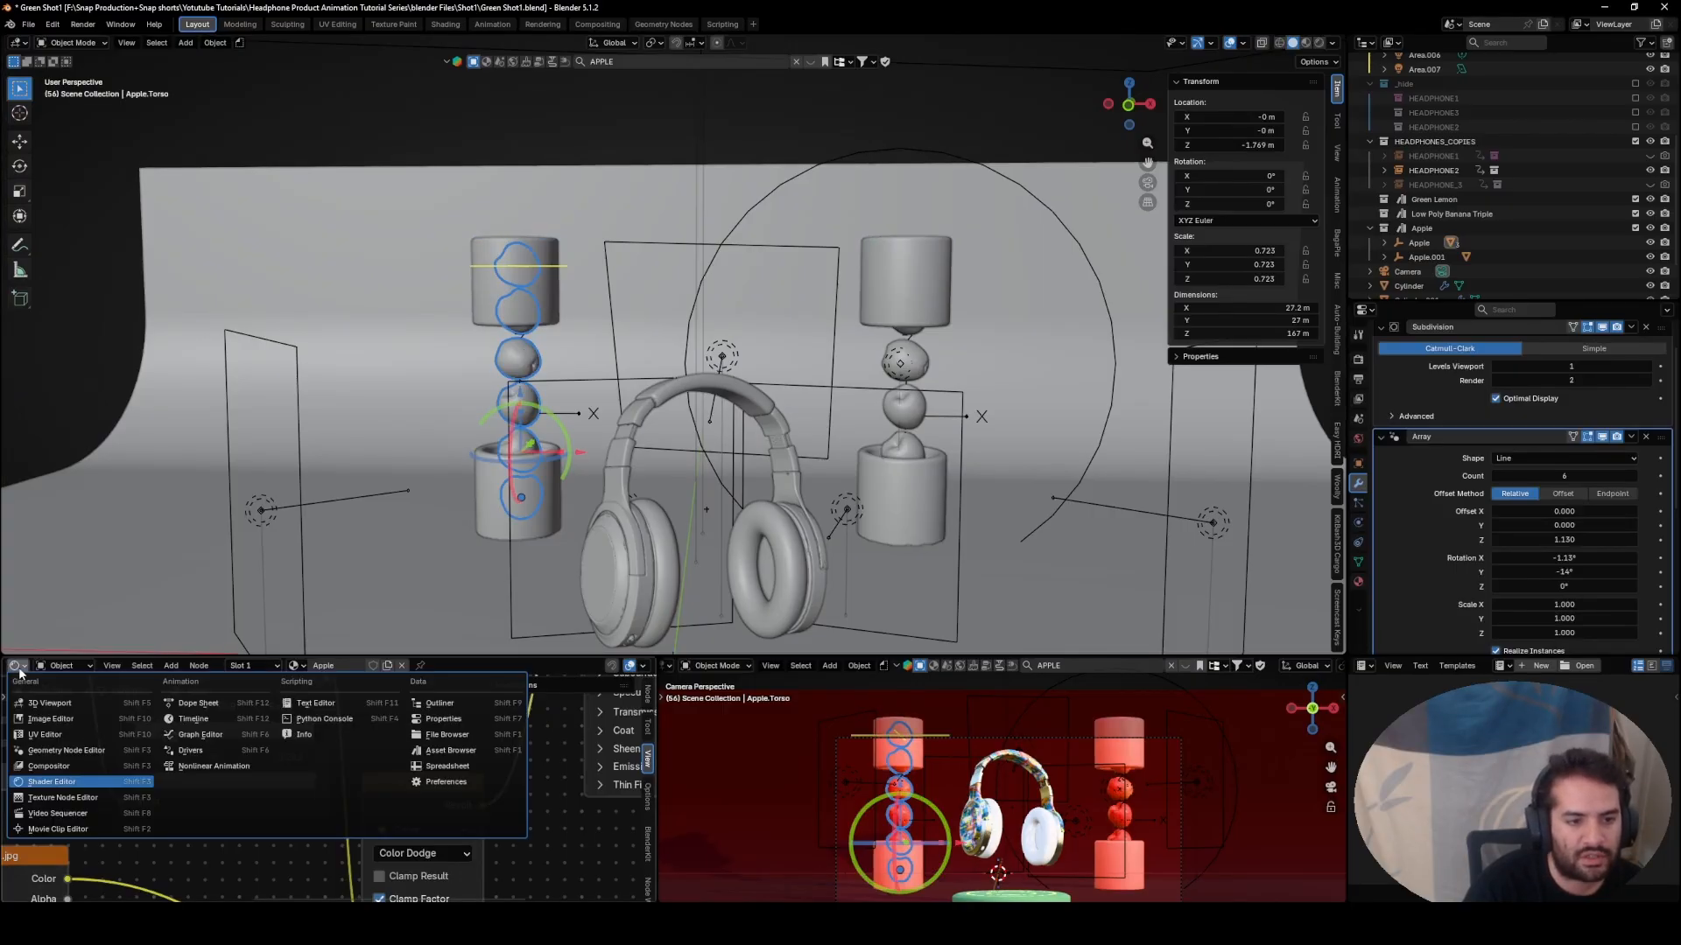
pyautogui.click(215, 714)
pyautogui.moveTo(192, 689)
pyautogui.mouseDown()
pyautogui.moveTo(18, 689)
pyautogui.moveTo(174, 696)
pyautogui.mouseUp()
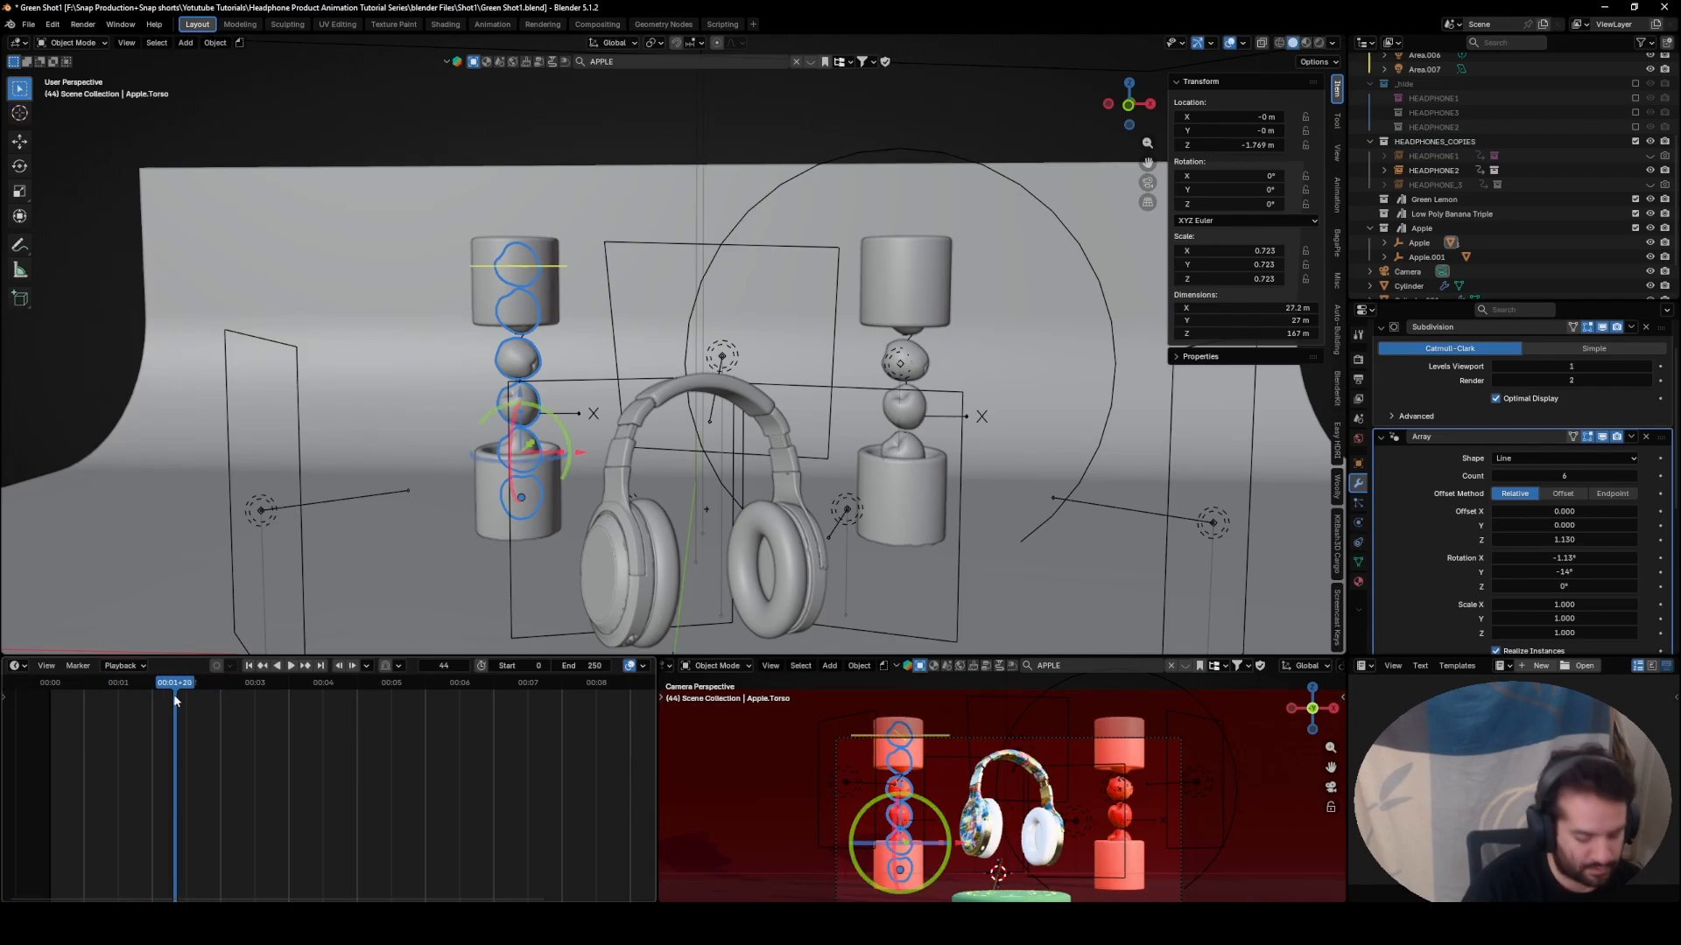
# - Select HEADPHONE2 to show its keyframes and set the frame range to start at 56 and end at 94
pyautogui.press('space')
pyautogui.click(983, 776)
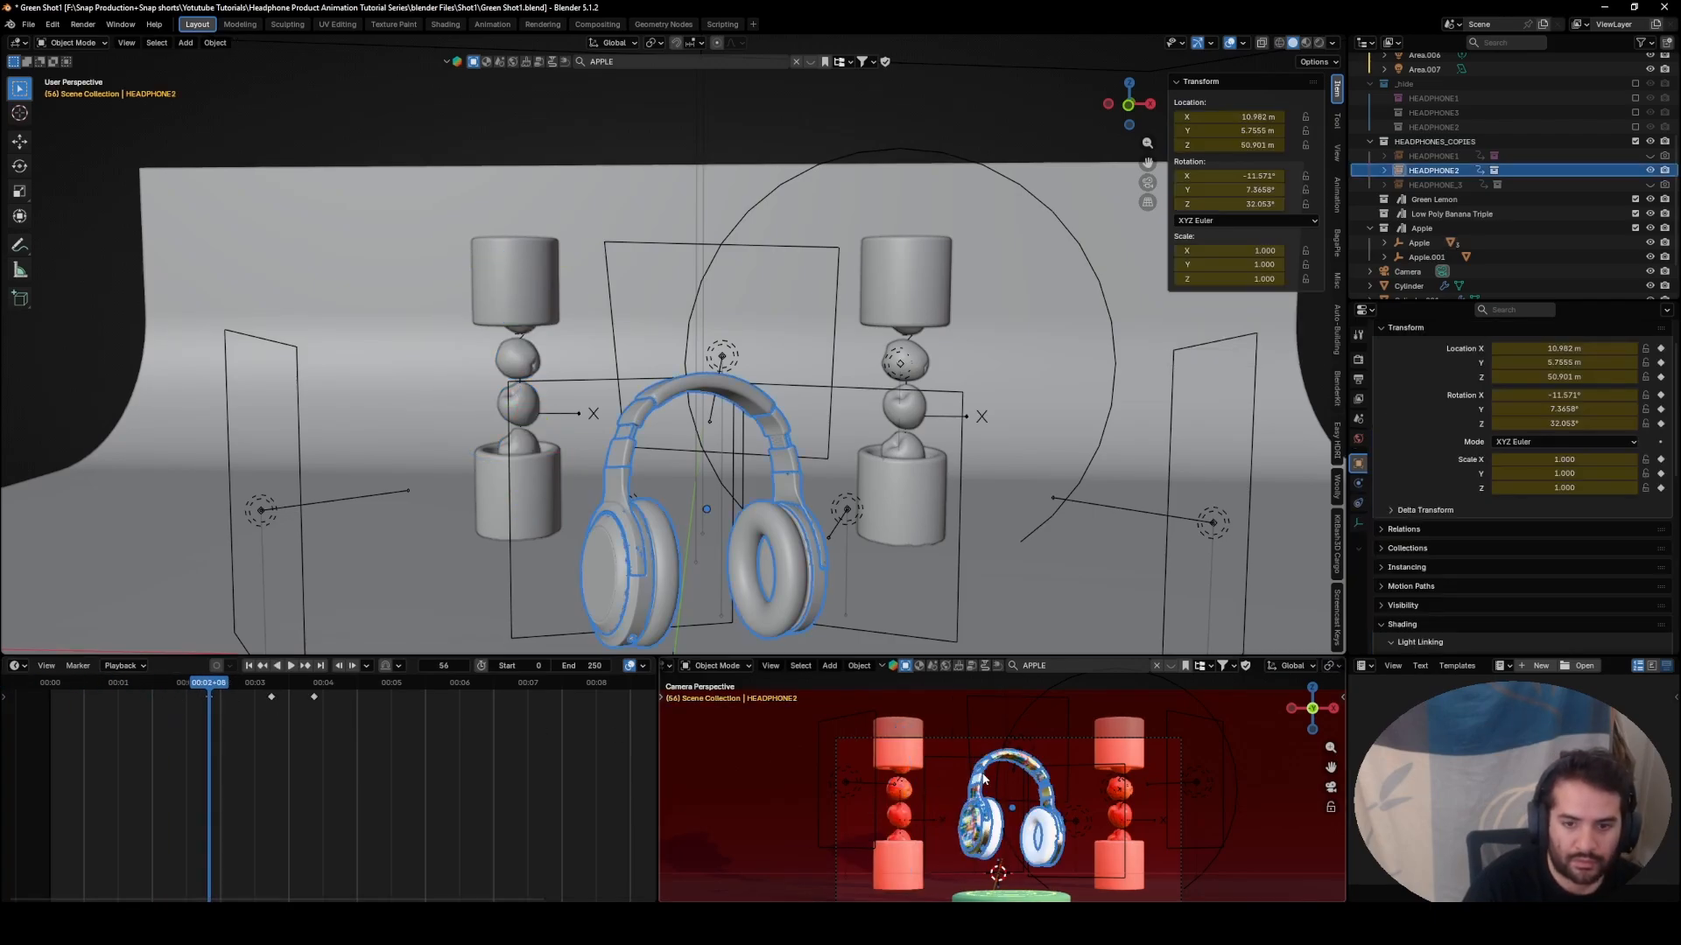
pyautogui.scroll(1, 192, 689)
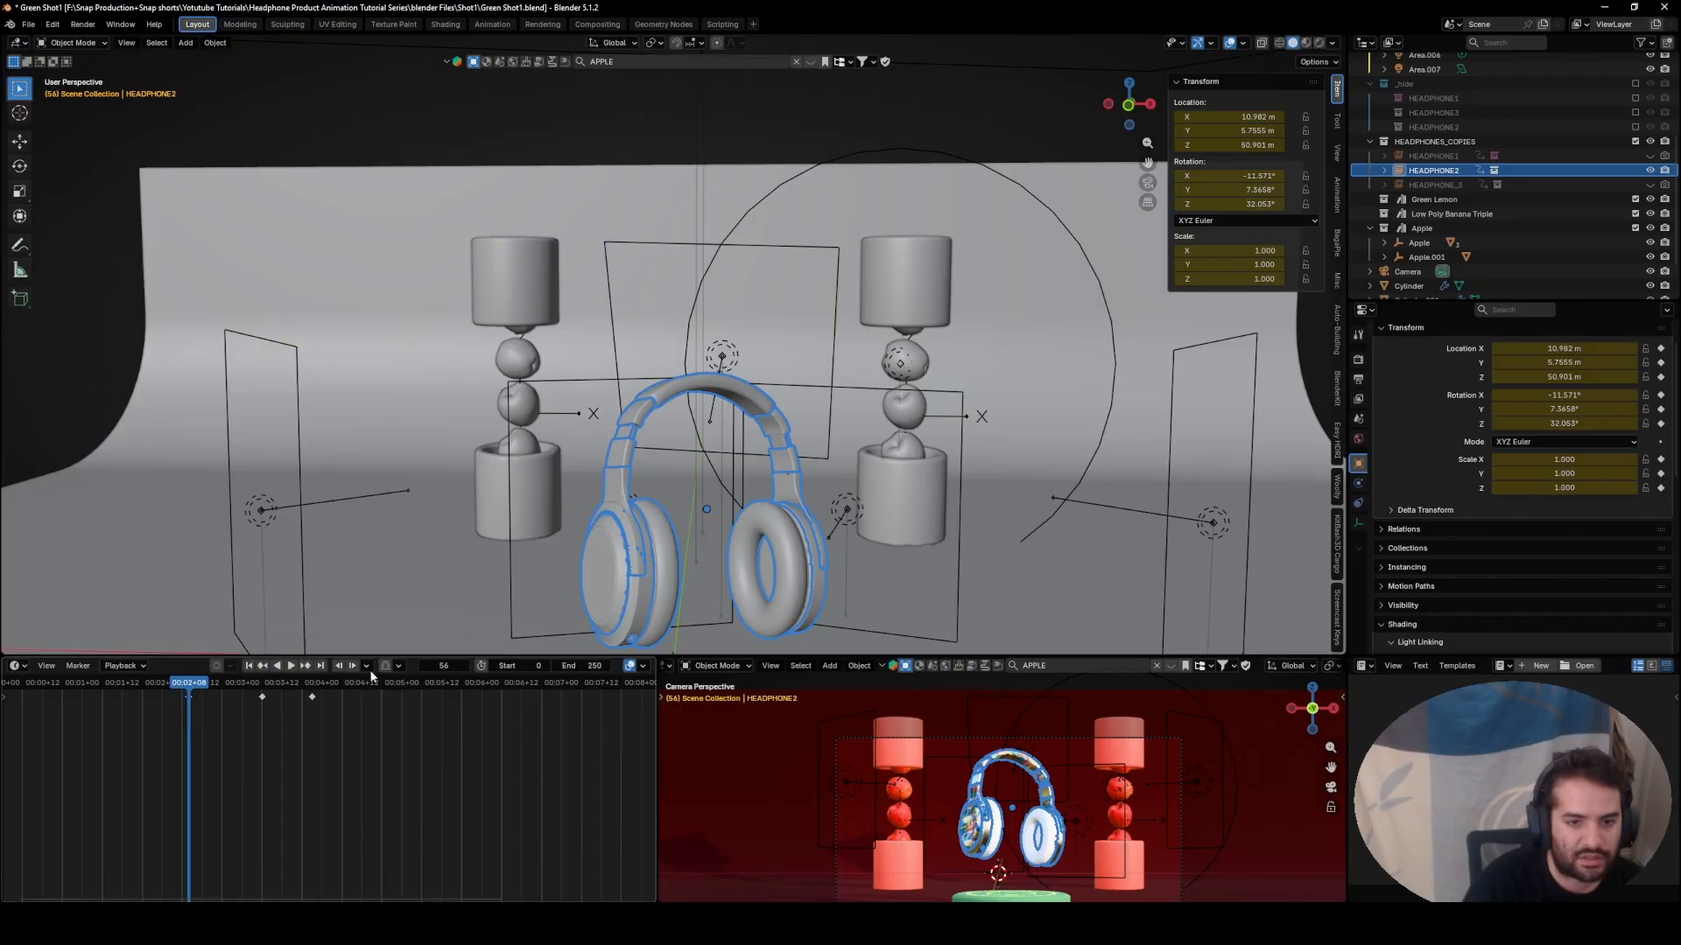
pyautogui.moveTo(496, 665); pyautogui.dragTo(442, 665)
# - Insert a transform keyframe on the original apple stack at frame 54
pyautogui.click(523, 348)
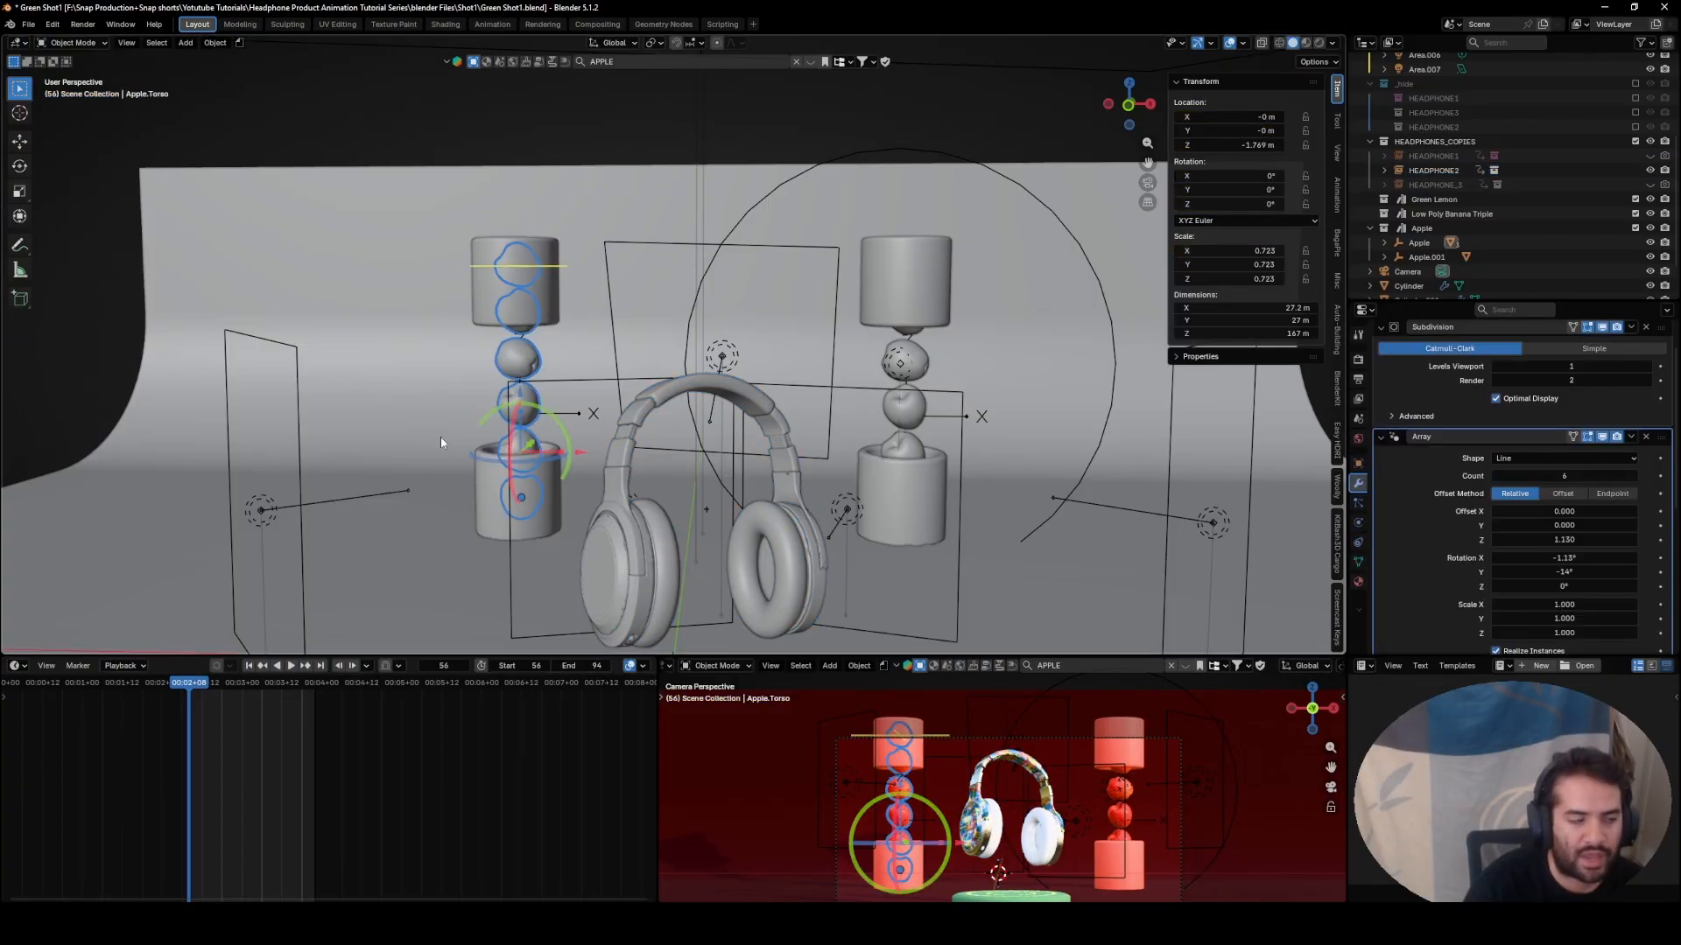
pyautogui.moveTo(190, 684); pyautogui.dragTo(182, 684)
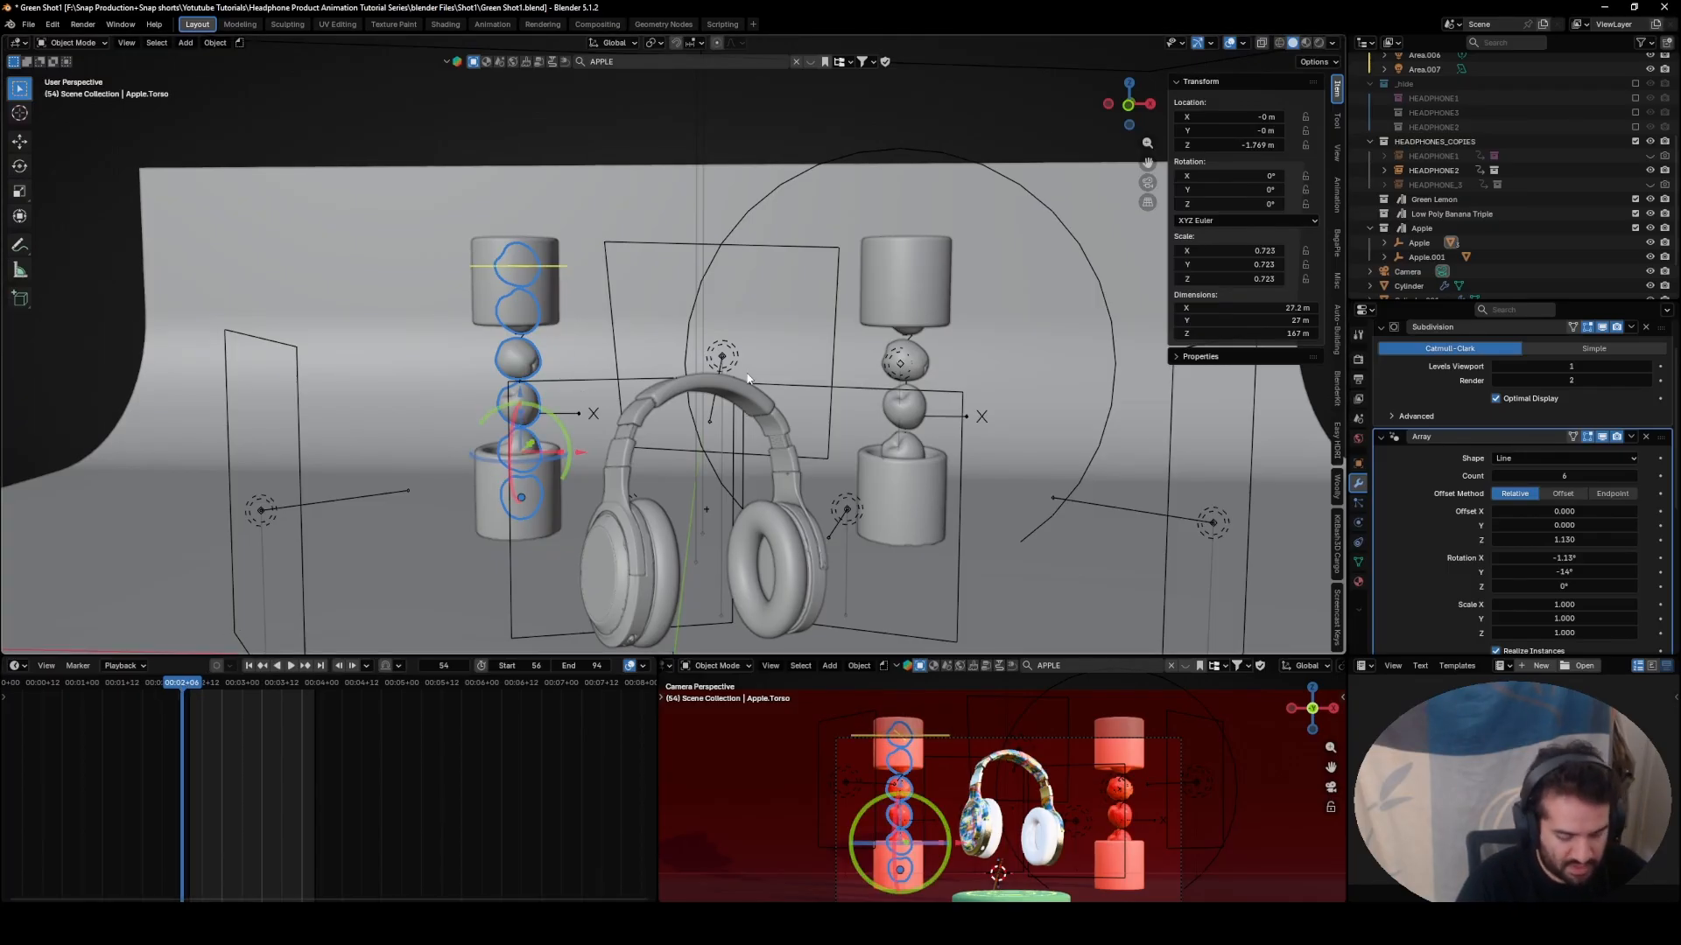
pyautogui.press('i')
pyautogui.click(919, 354)
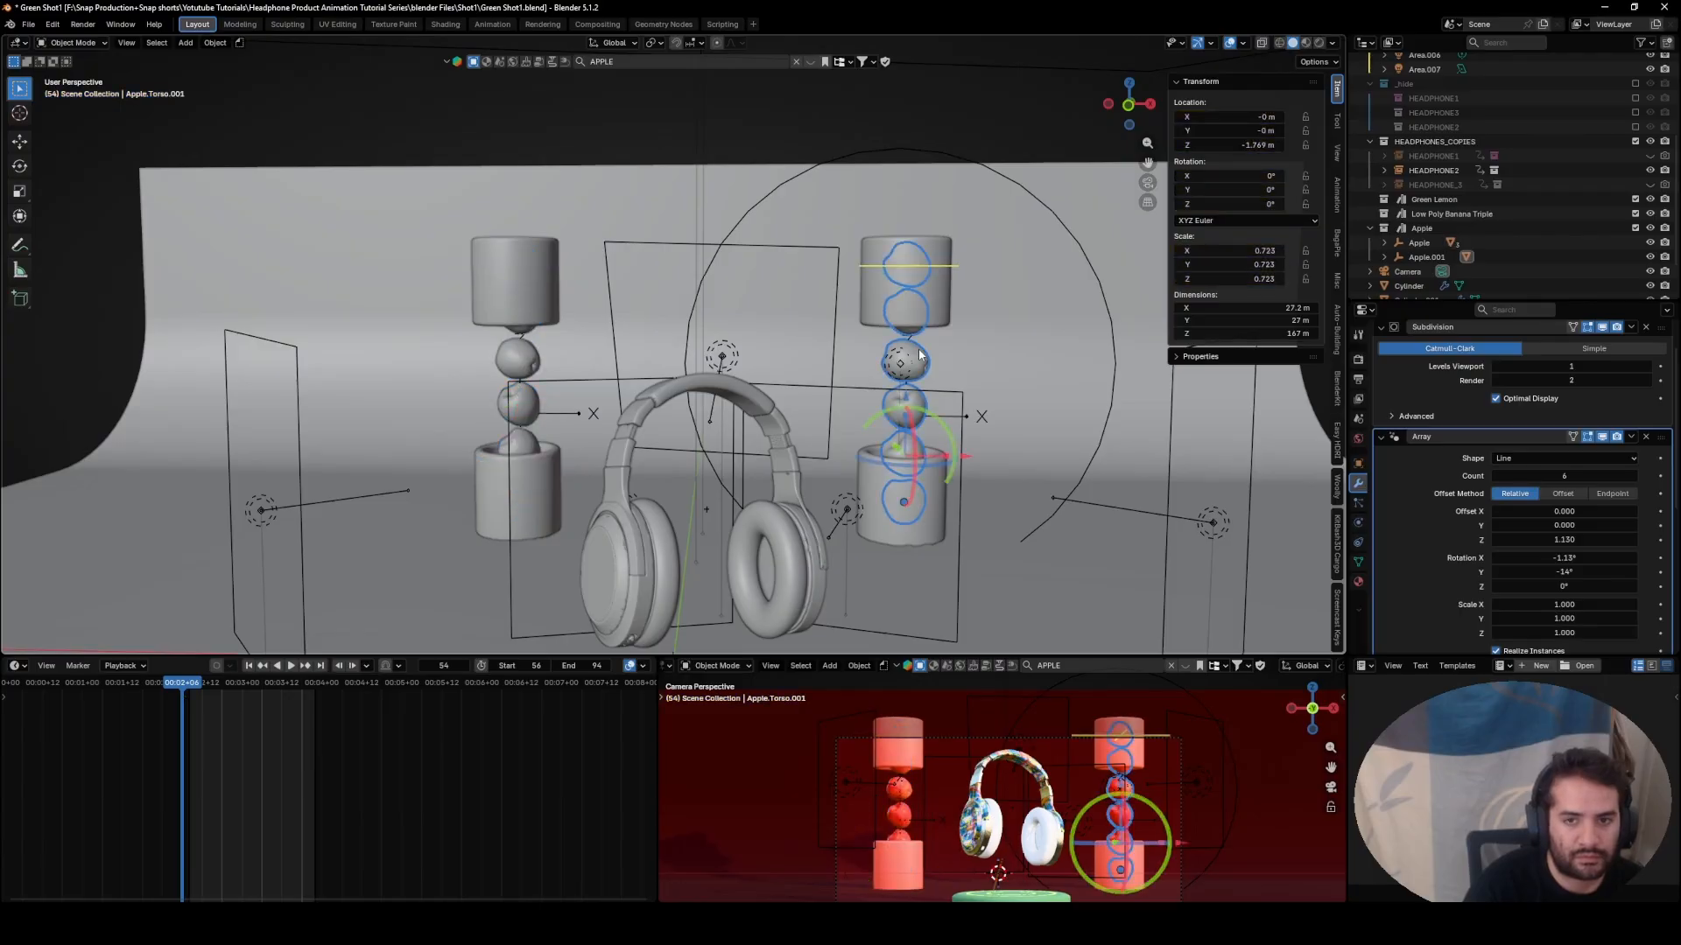
pyautogui.click(515, 344)
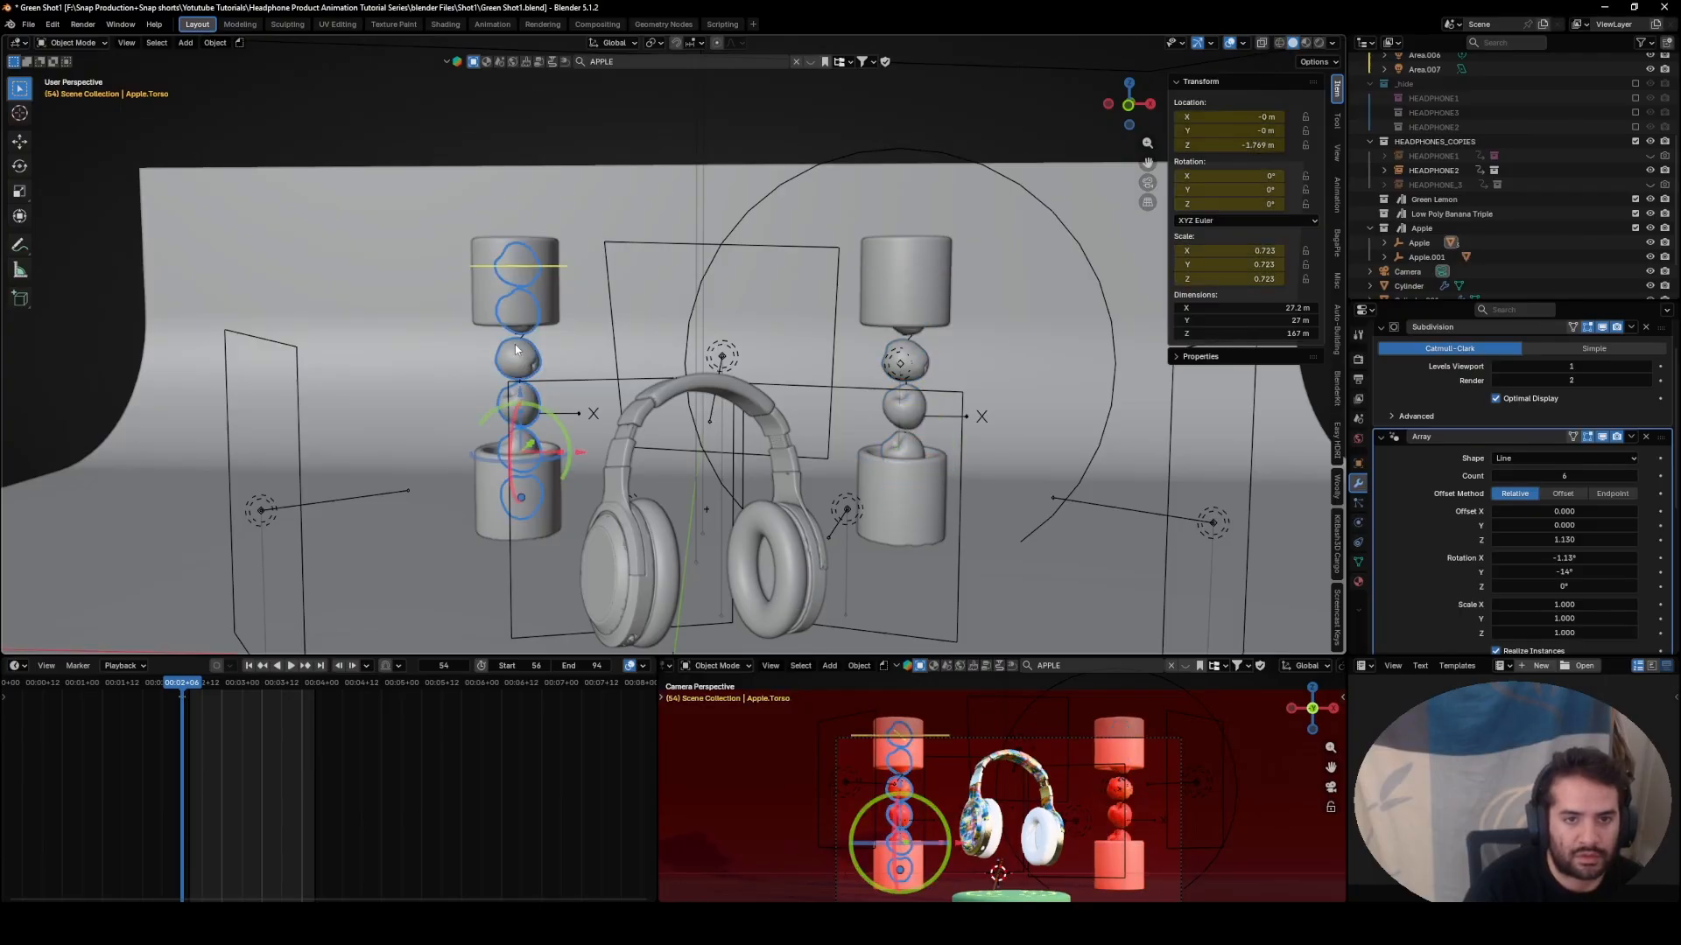
pyautogui.click(320, 684)
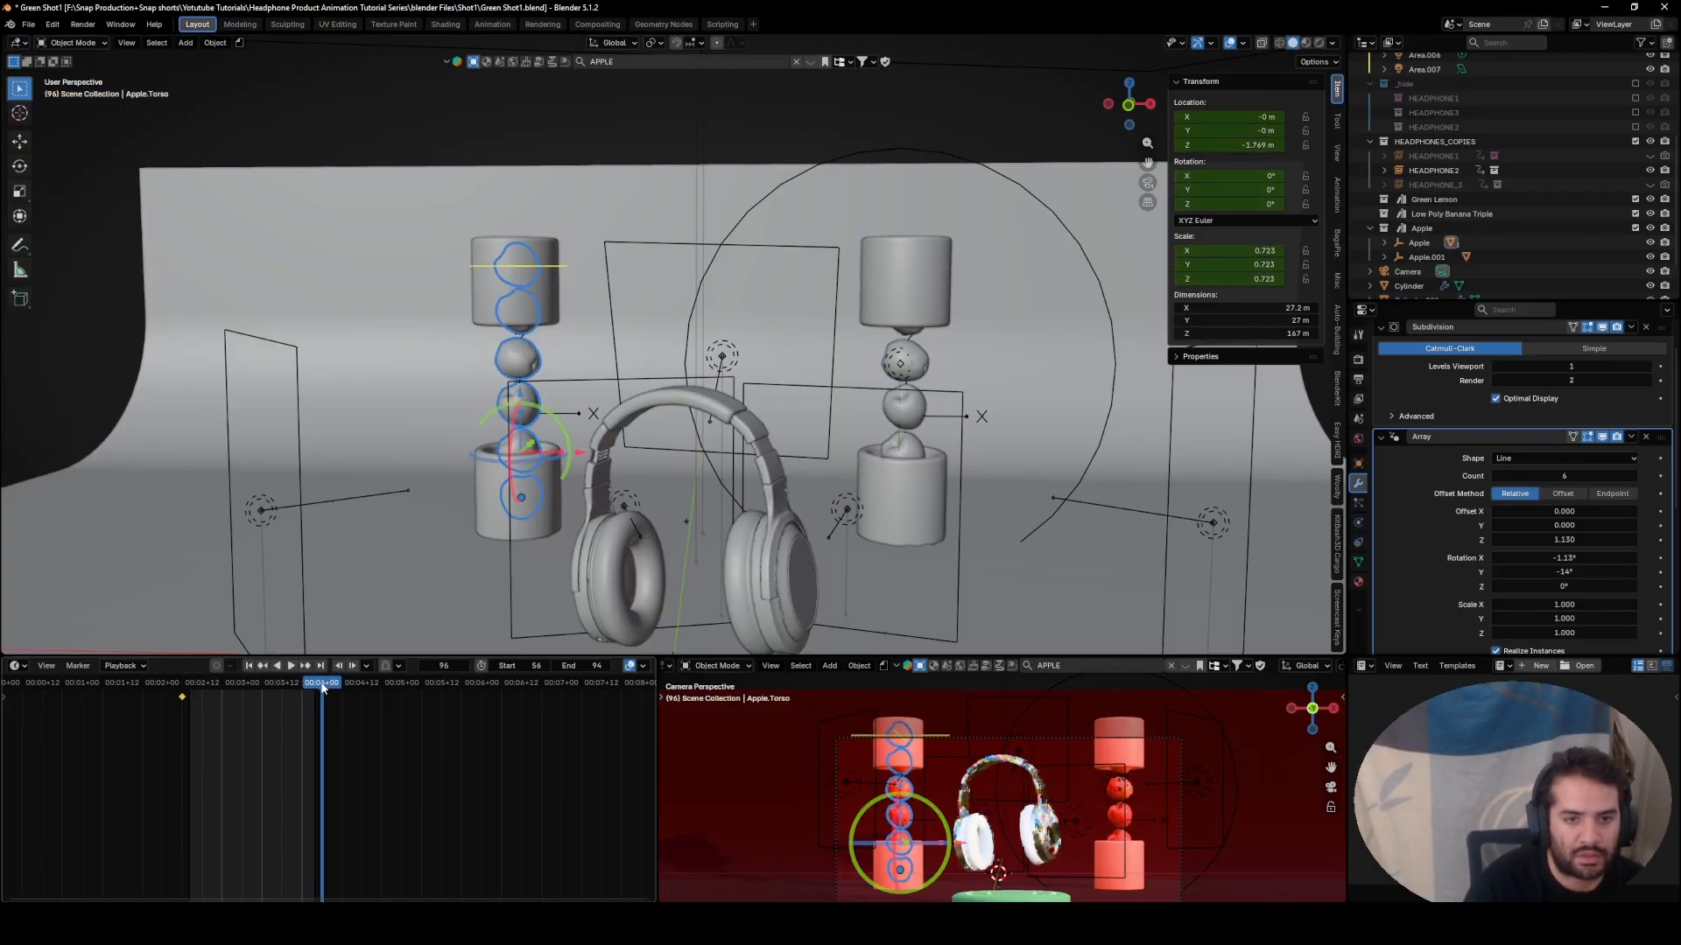
pyautogui.press('g')
pyautogui.press('z')
pyautogui.click(548, 549)
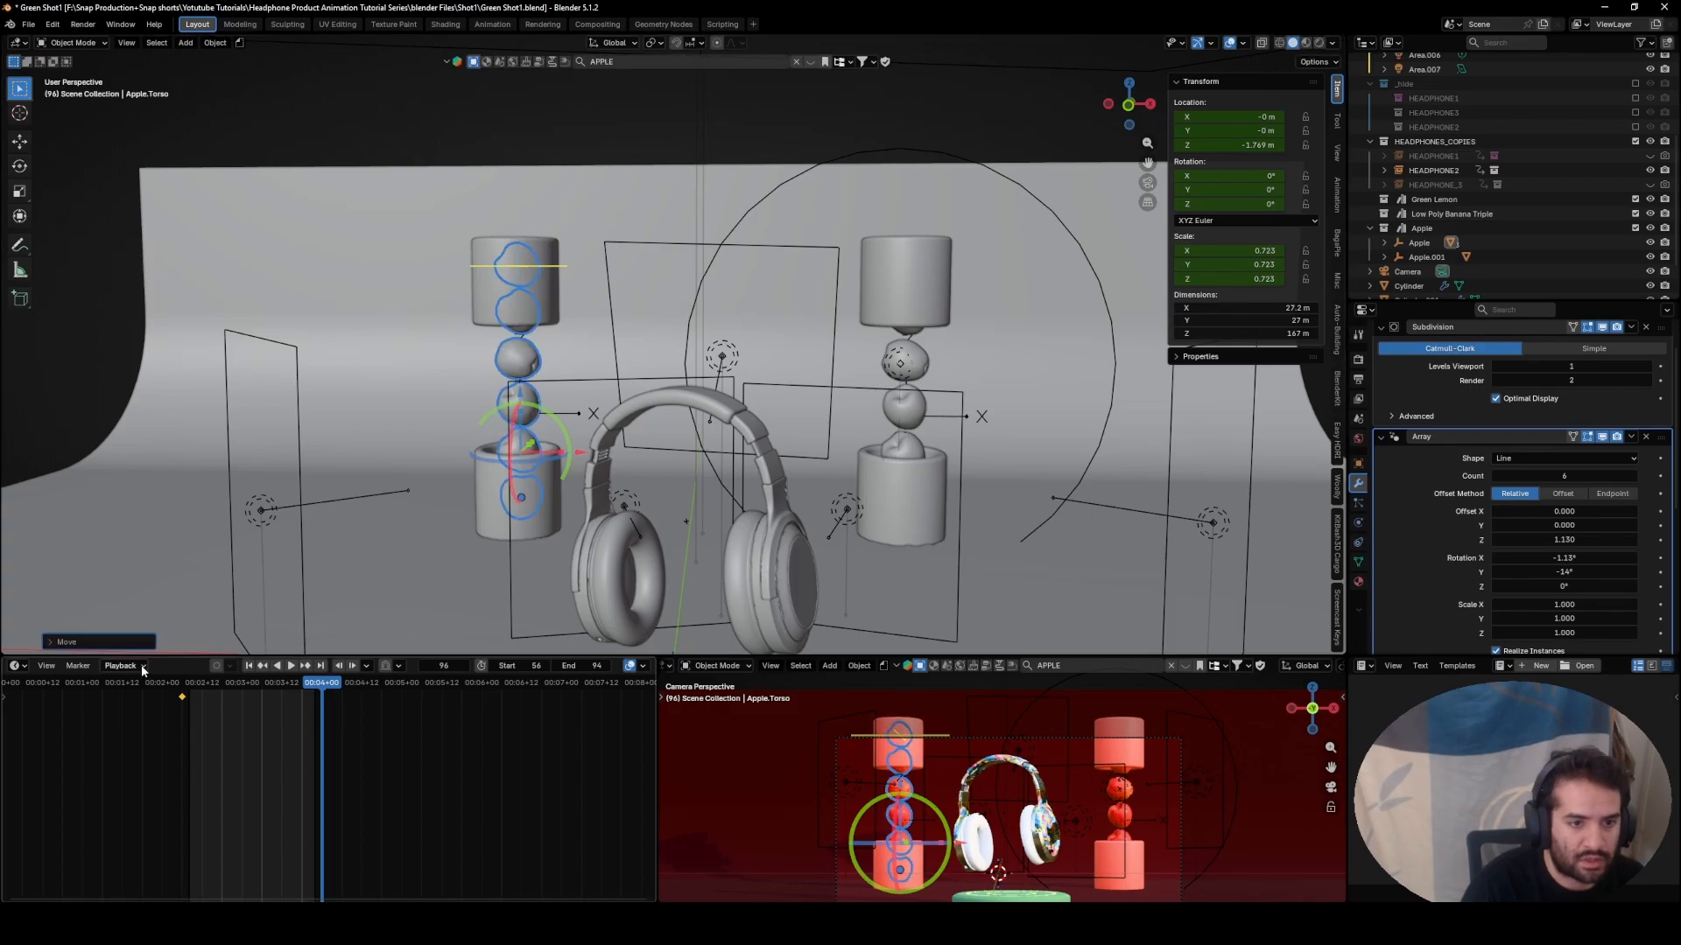
# - At frame 54, lower the original apple stack along Z to about -1.856 m and keyframe its transform
pyautogui.click(183, 692)
pyautogui.press('g')
pyautogui.press('z')
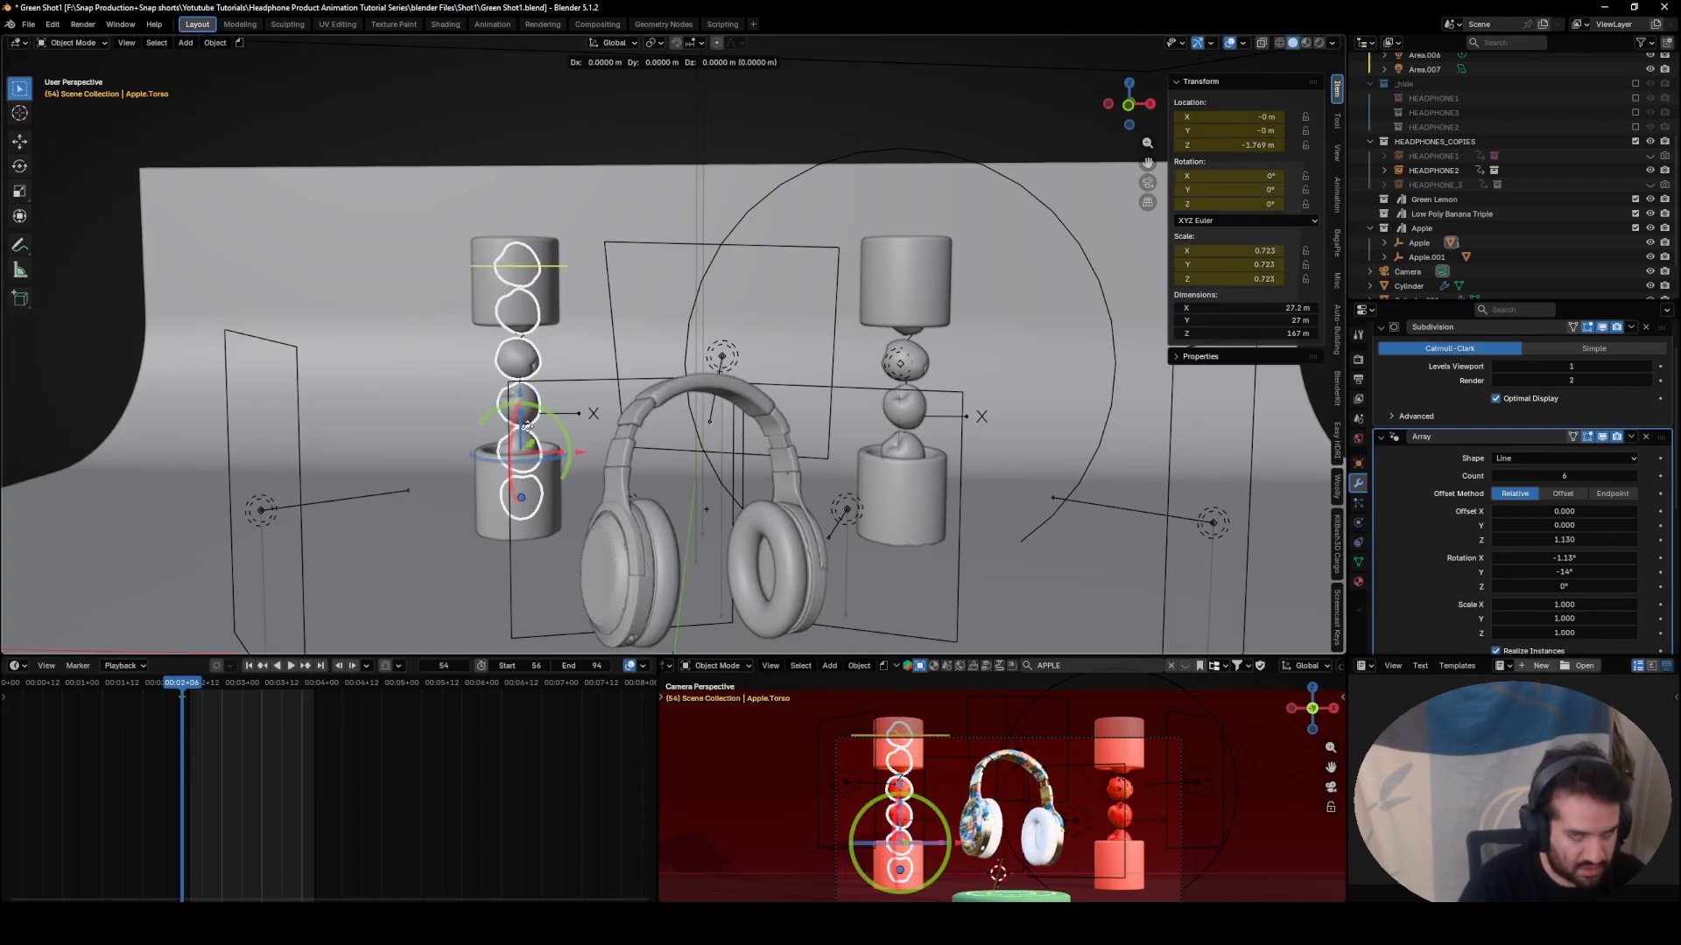
pyautogui.click(548, 500)
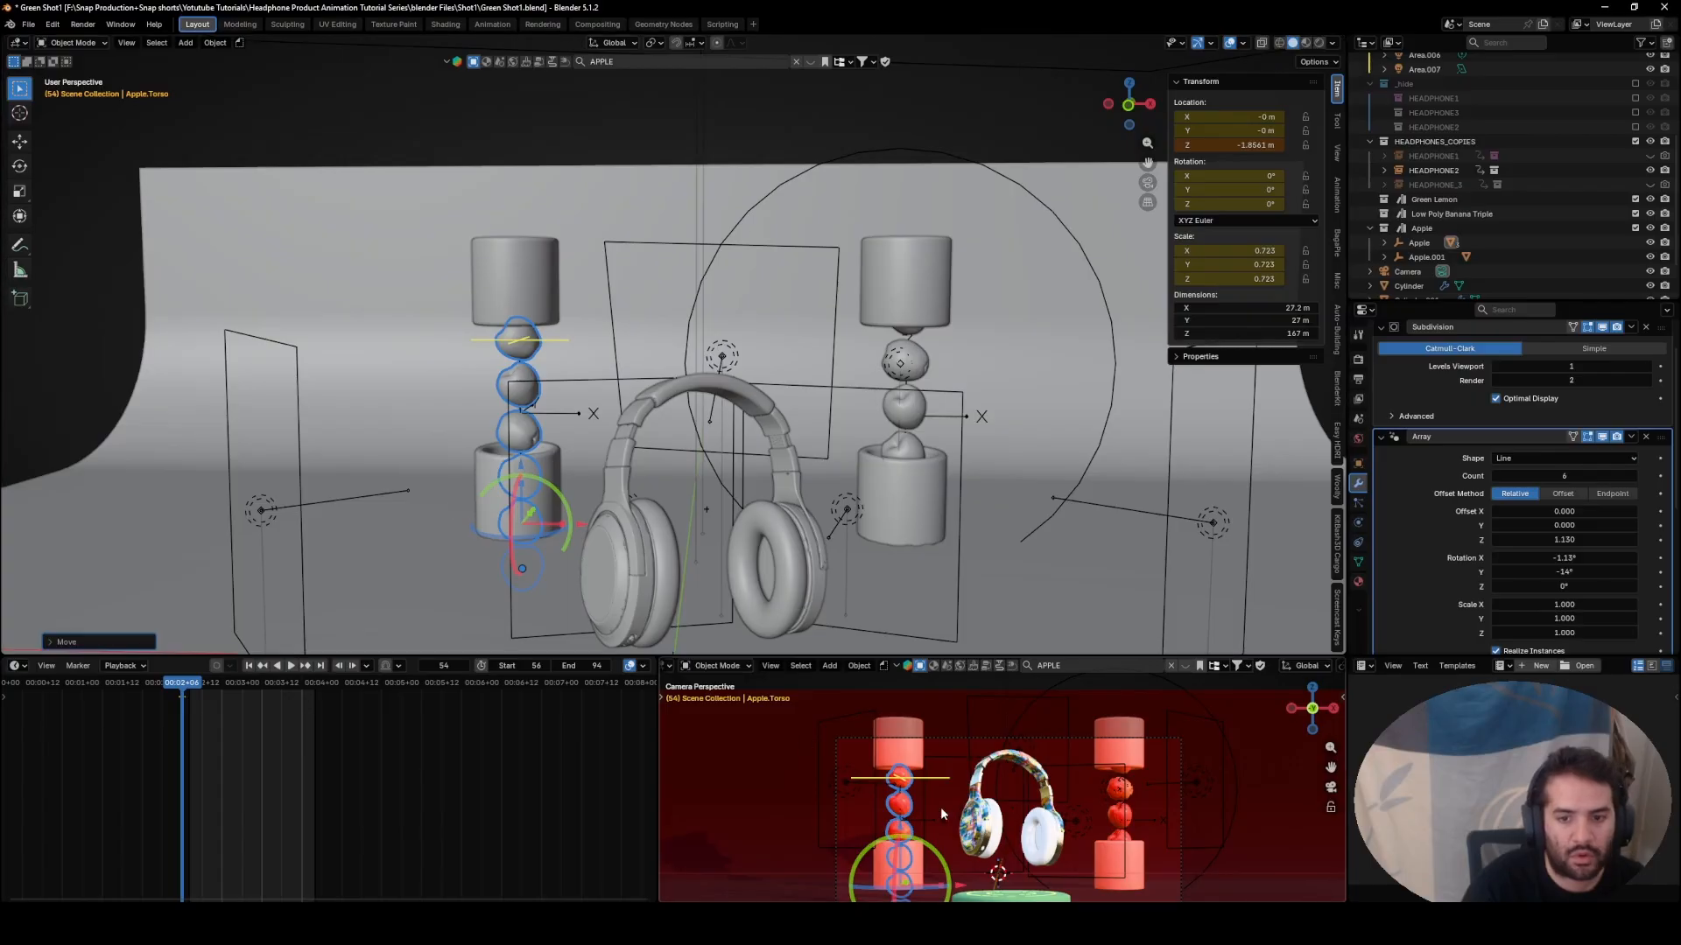
pyautogui.press('i')
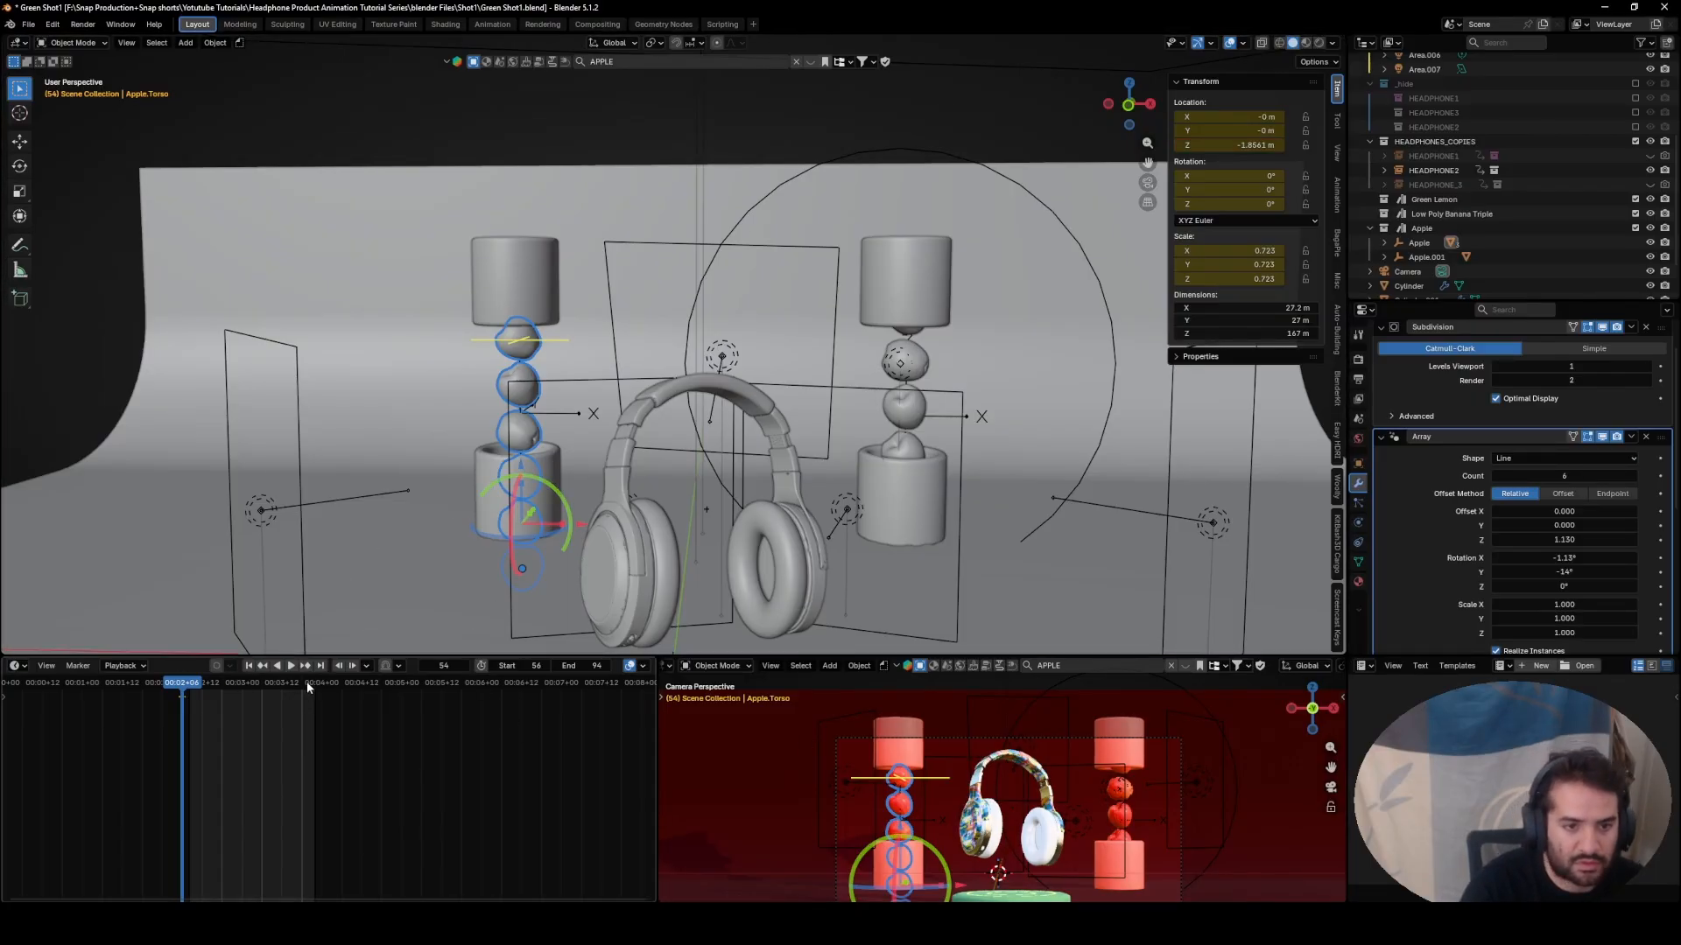
# - At frame 94, raise the original apple stack along Z to about -1.701 m, keyframe its transform and play the animation
pyautogui.hotkey('shift', 'Right')
pyautogui.press('g')
pyautogui.press('z')
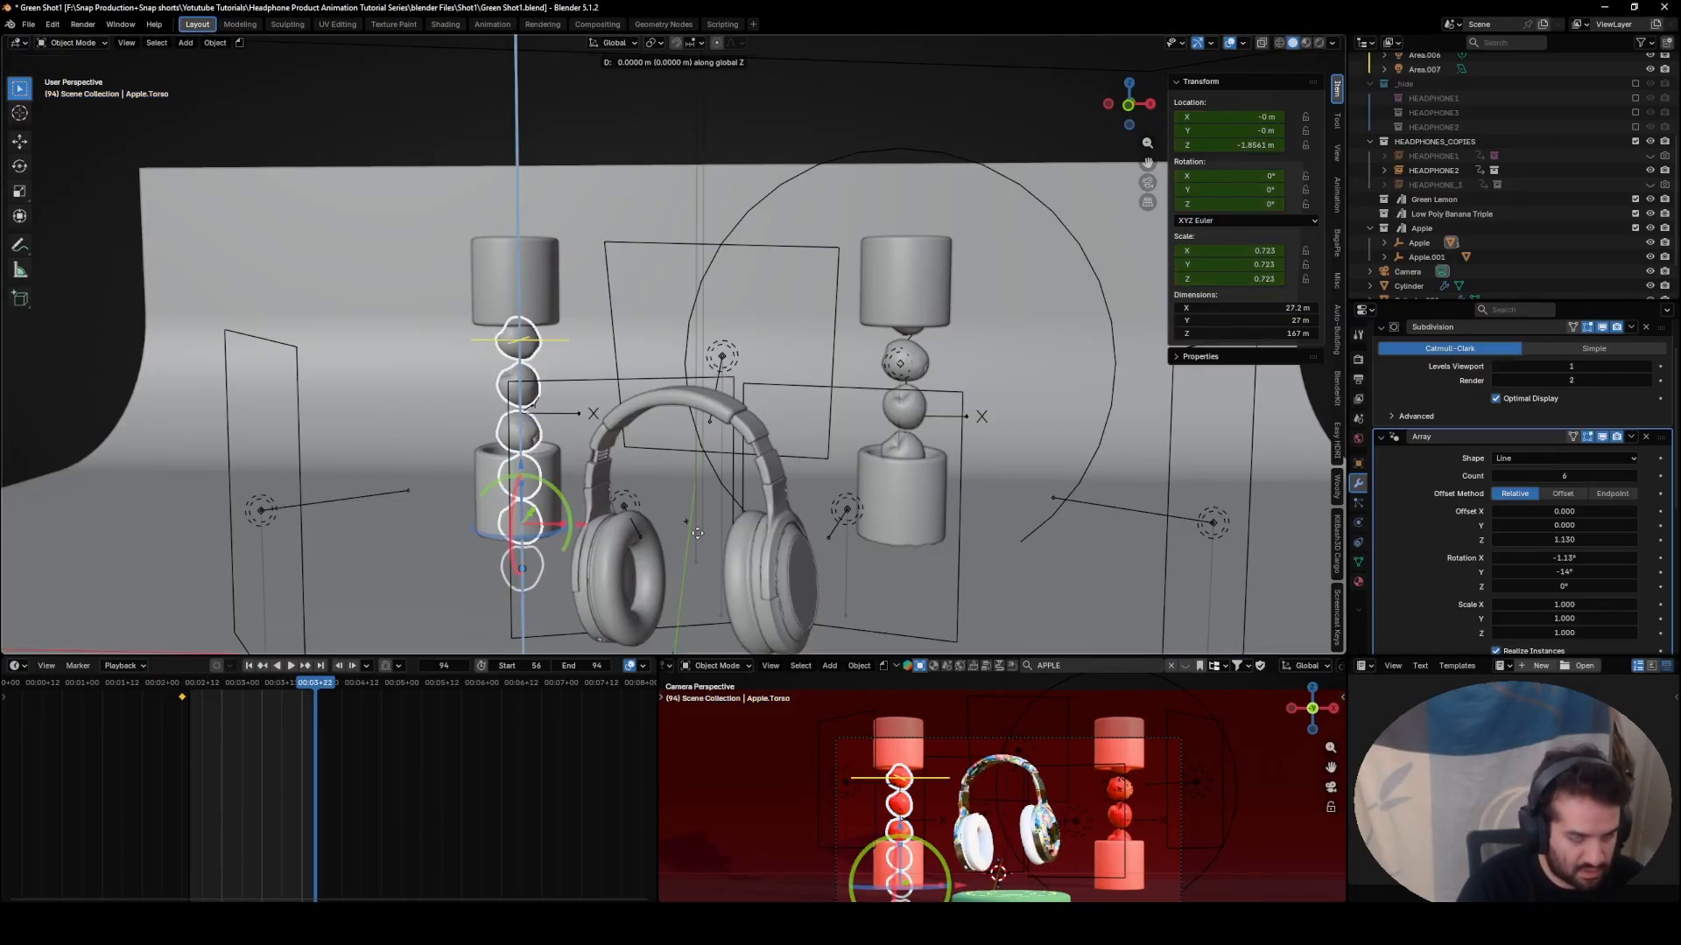
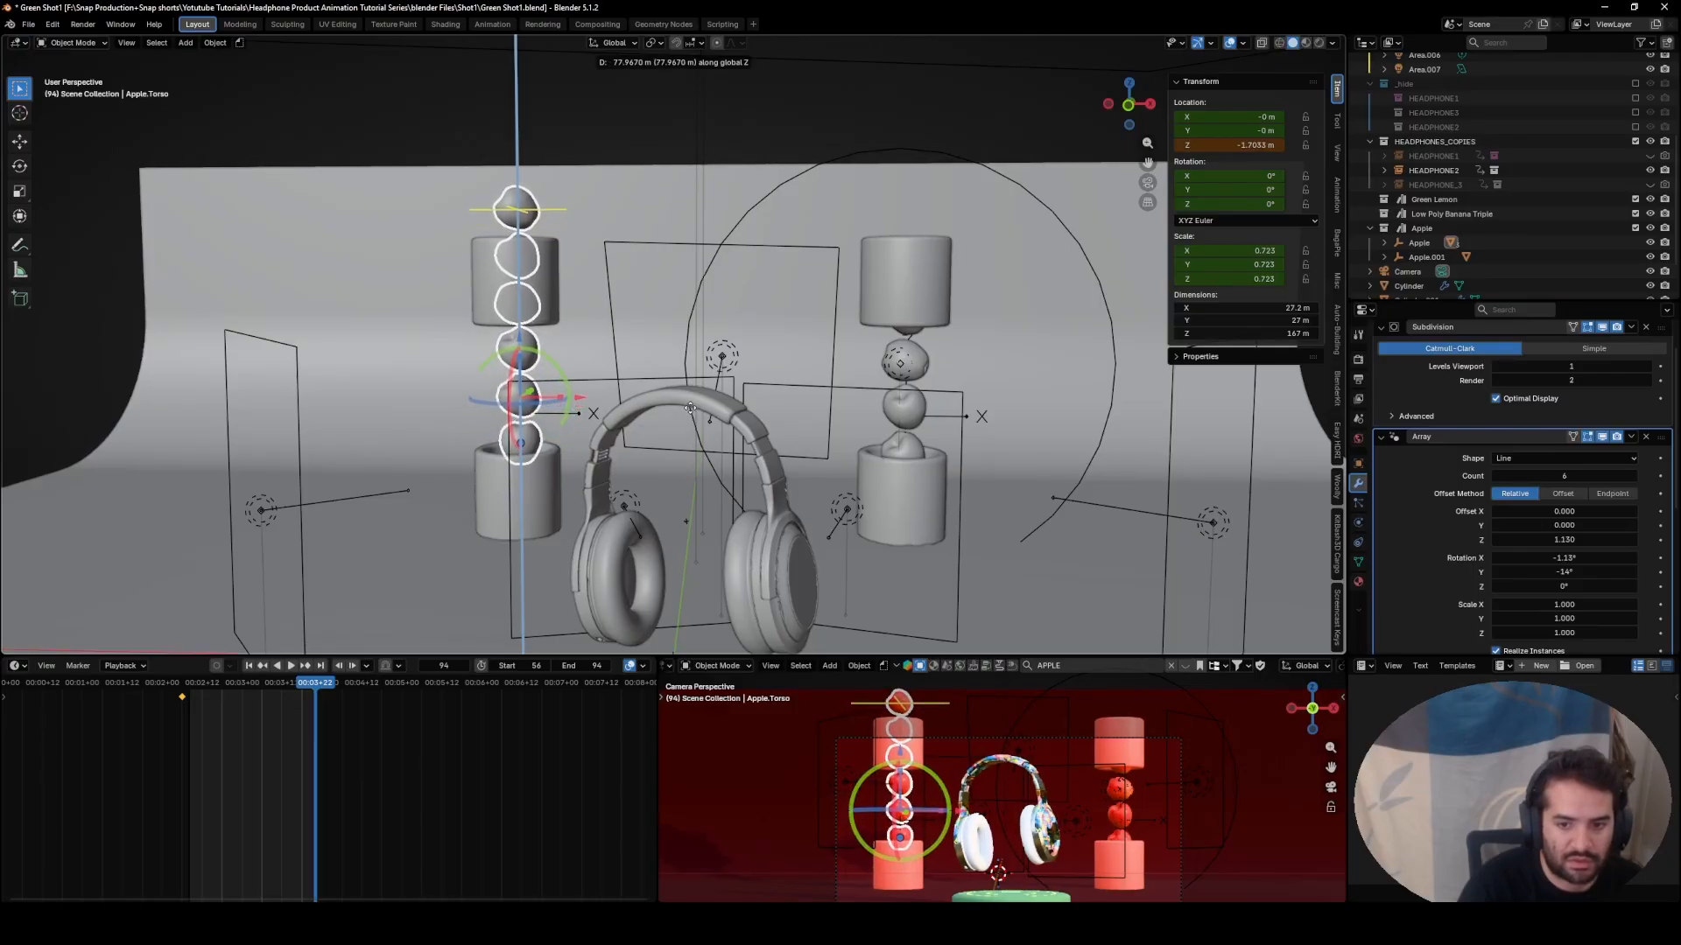
pyautogui.click(750, 374)
pyautogui.press('i')
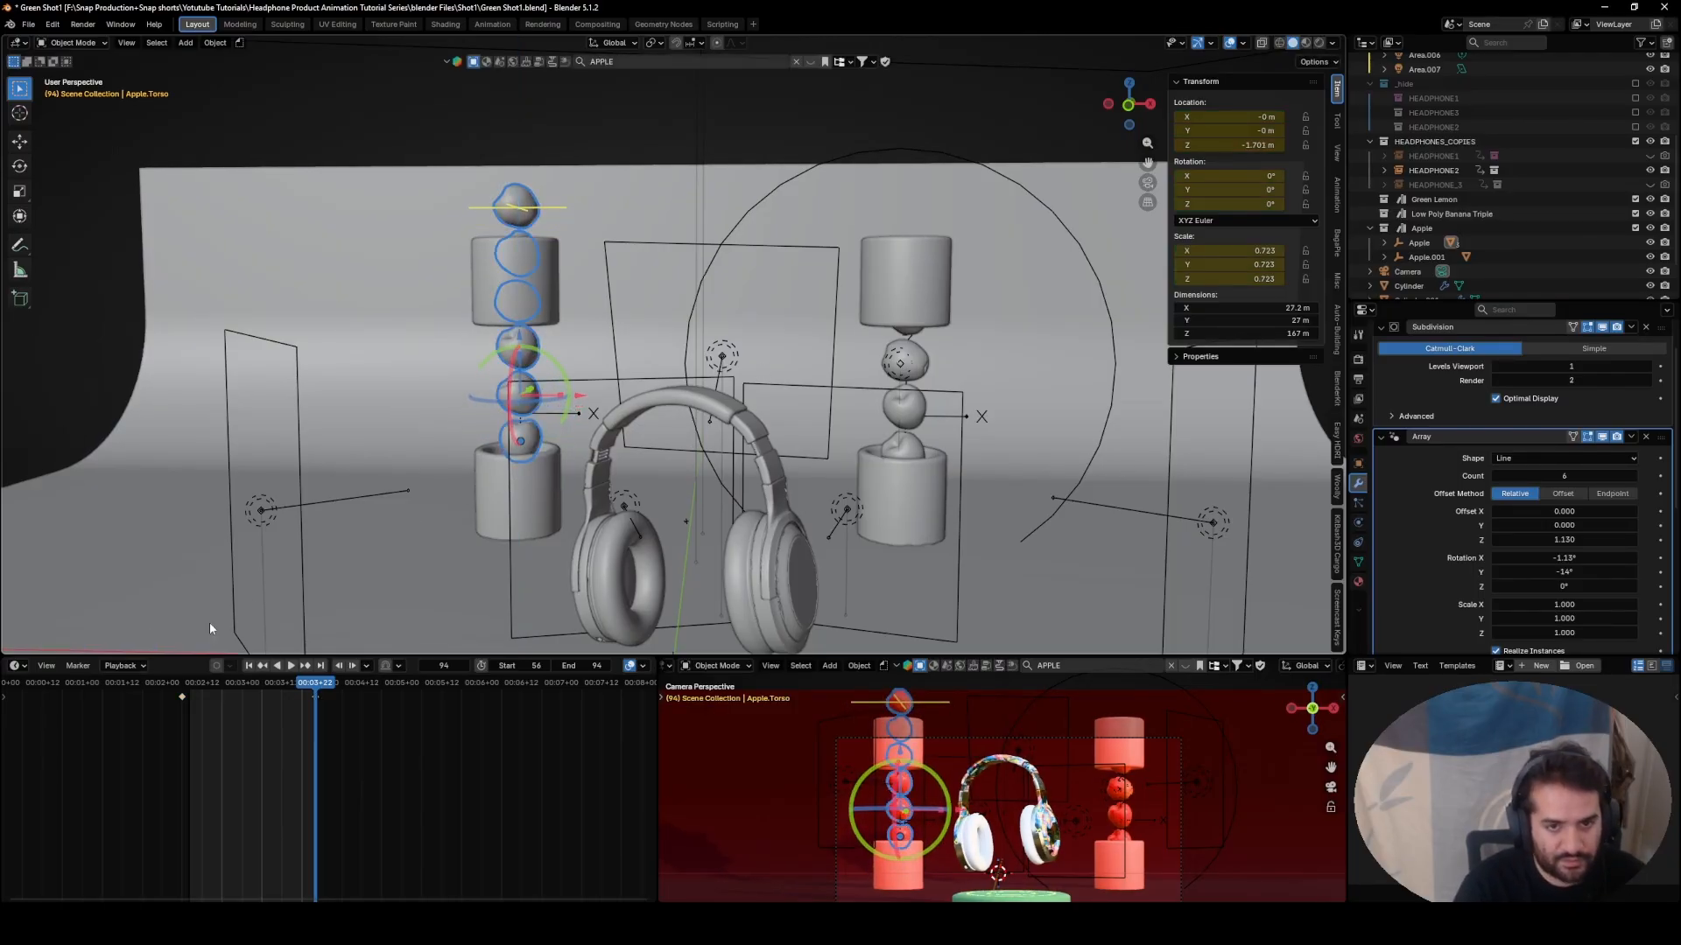
pyautogui.press('space')
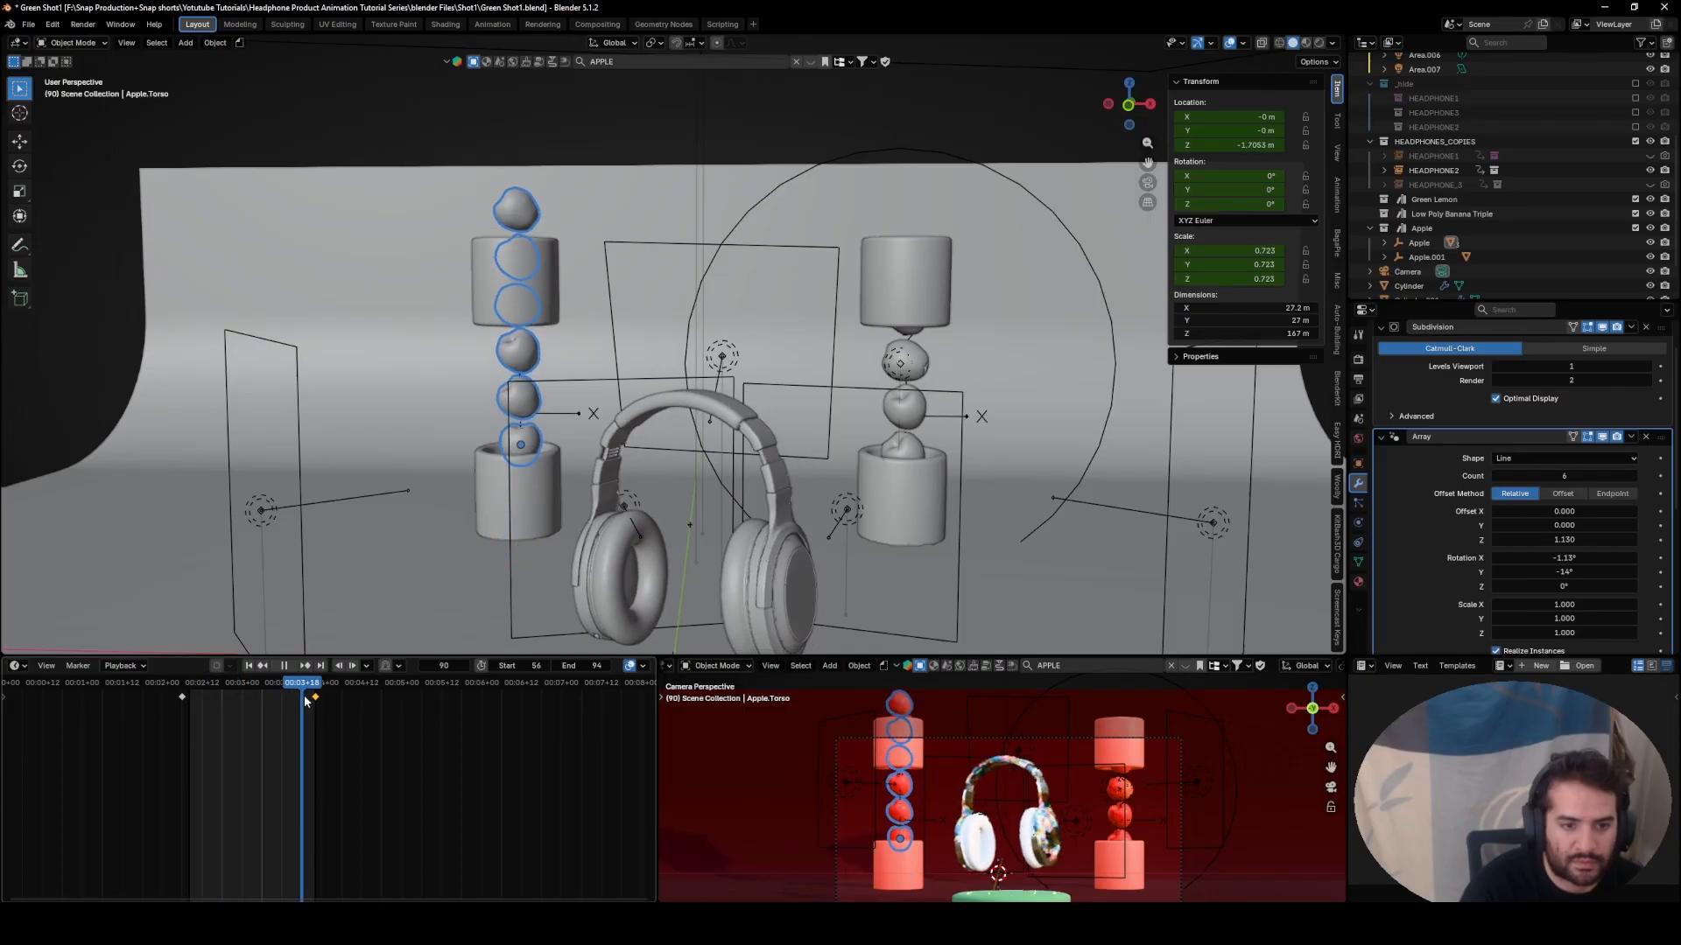
pyautogui.press('Escape')
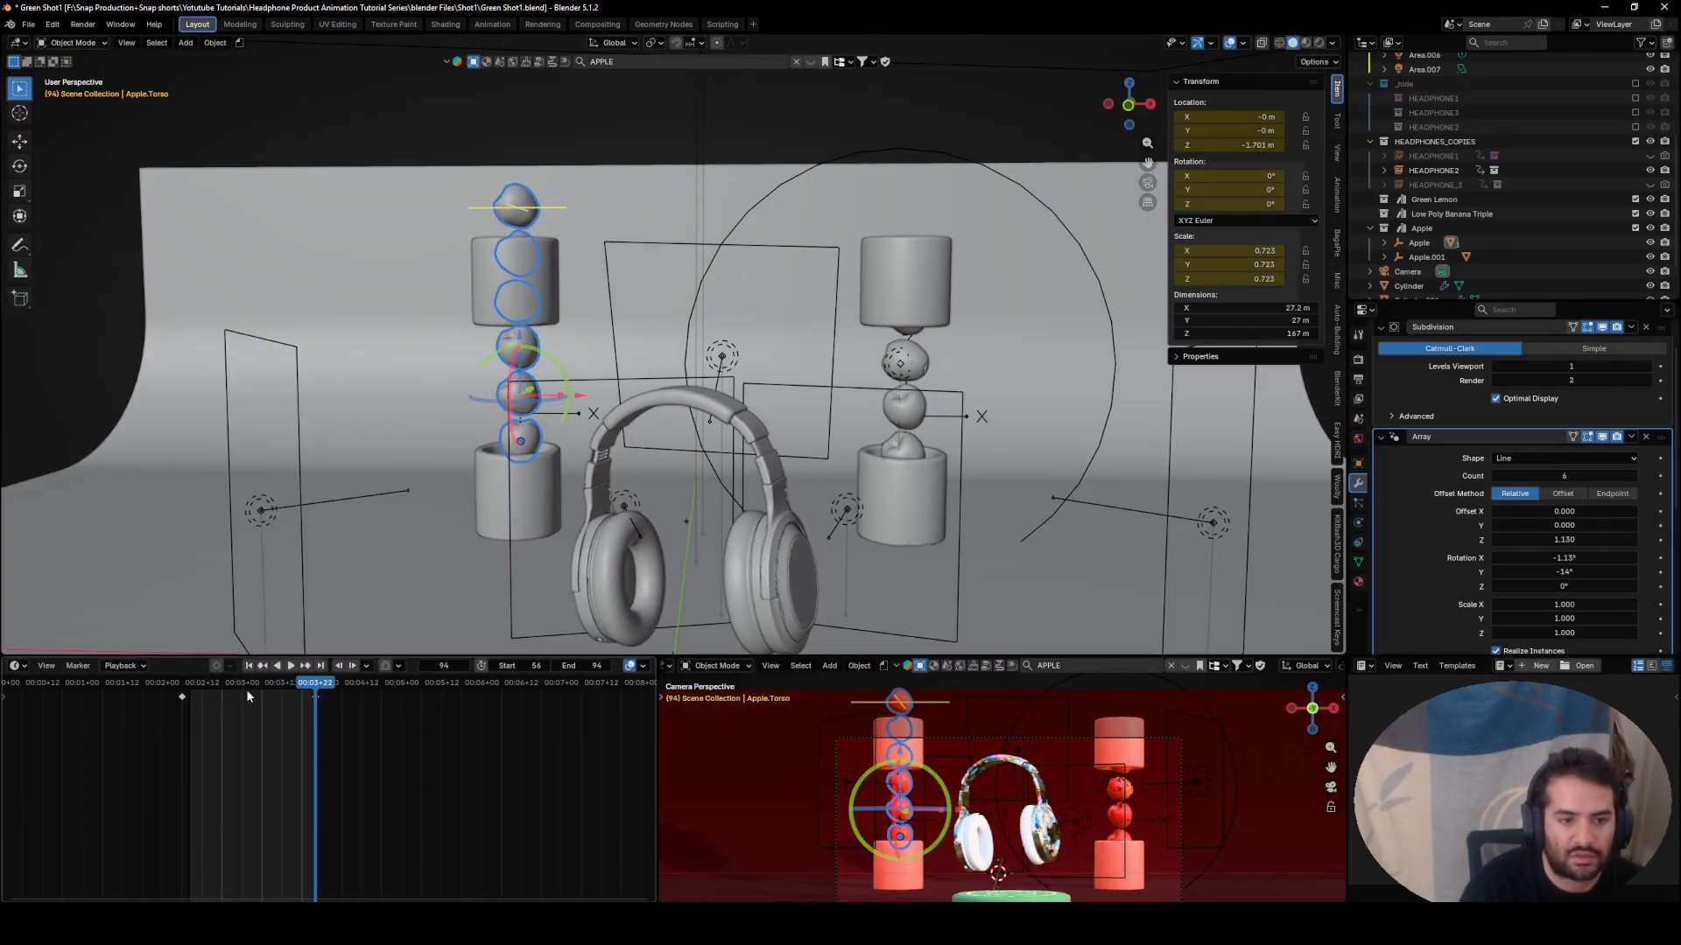
# - At frame 54, keyframe the X rotation in the Randomize settings of the original stack's Array modifier
pyautogui.press('Down')
pyautogui.scroll(-3, 1493, 552)
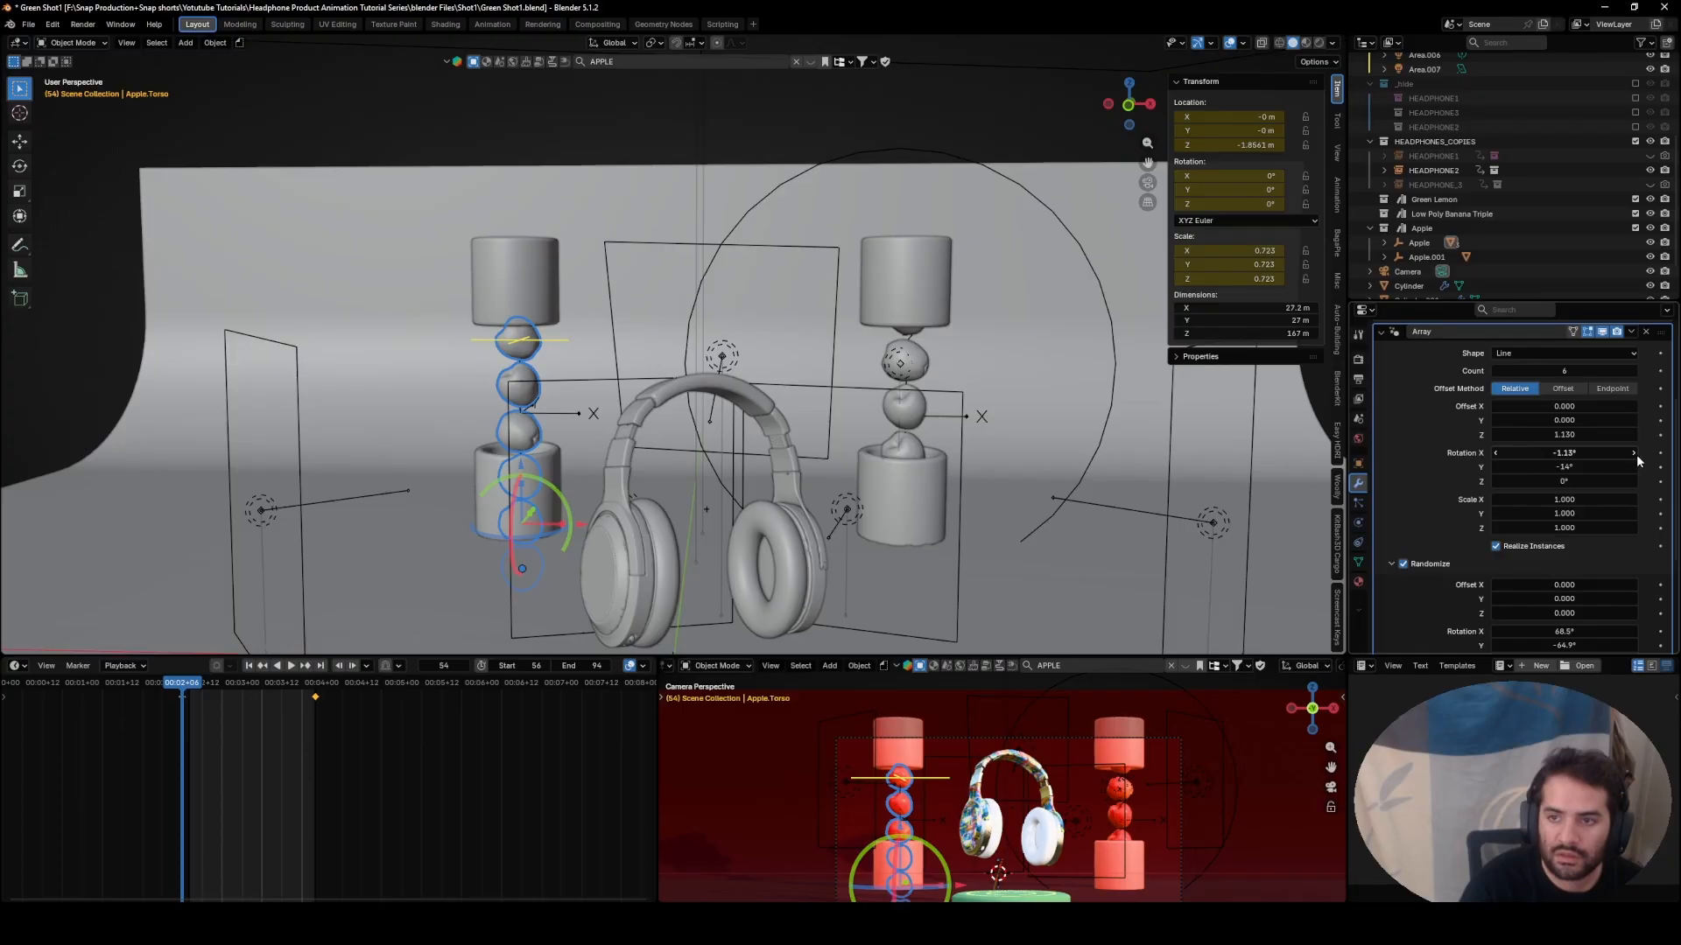
pyautogui.scroll(-5, 1575, 499)
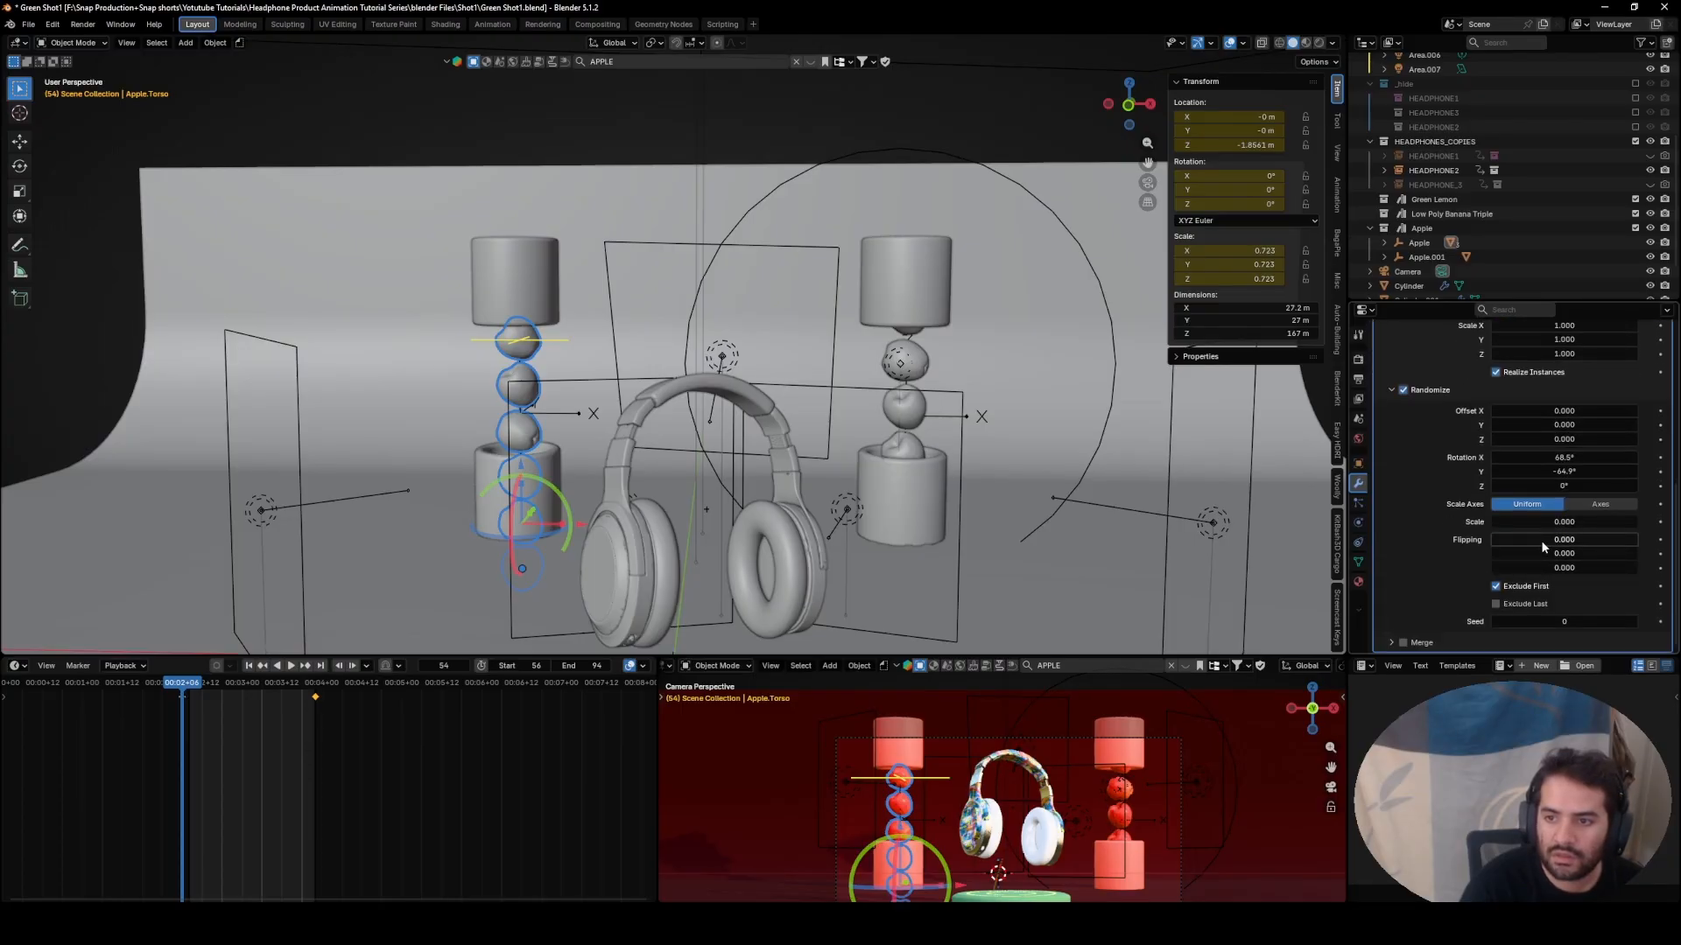
pyautogui.click(1661, 458)
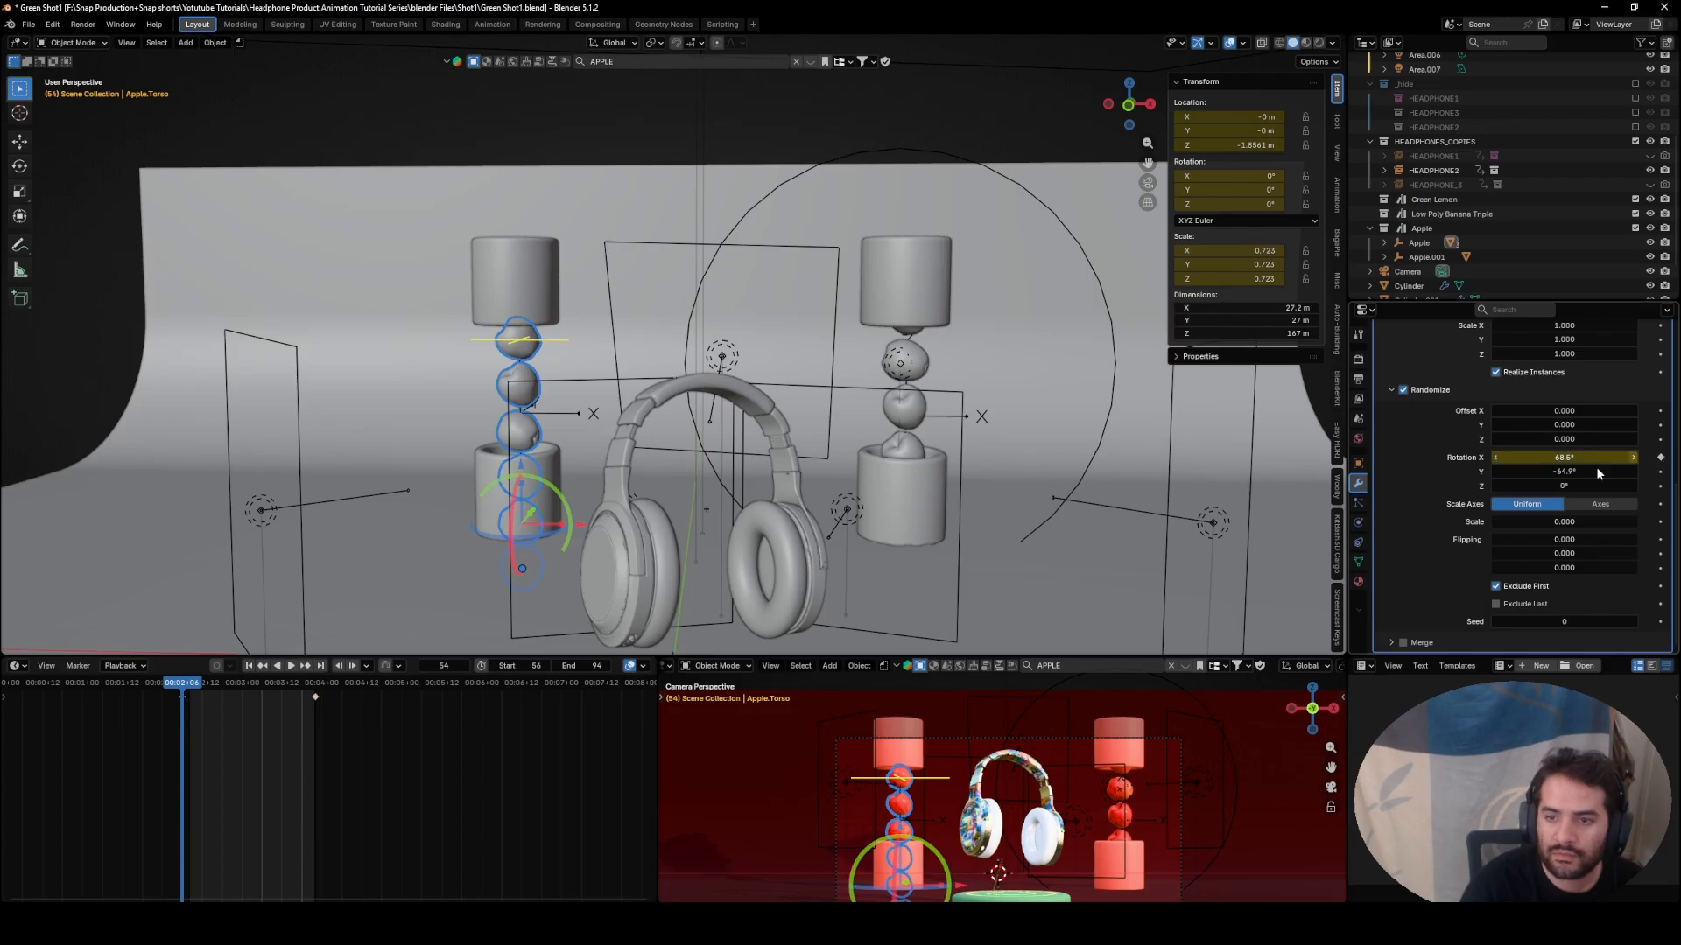
# - Shift the original stack's end keyframe to frame 97 and keyframe a randomized X rotation of -108° there
pyautogui.click(315, 685)
pyautogui.moveTo(316, 697); pyautogui.dragTo(326, 698)
pyautogui.moveTo(320, 685); pyautogui.dragTo(326, 687)
pyautogui.moveTo(1554, 457)
pyautogui.mouseDown()
pyautogui.moveTo(1571, 457)
pyautogui.moveTo(1518, 457)
pyautogui.moveTo(1554, 457)
pyautogui.mouseUp()
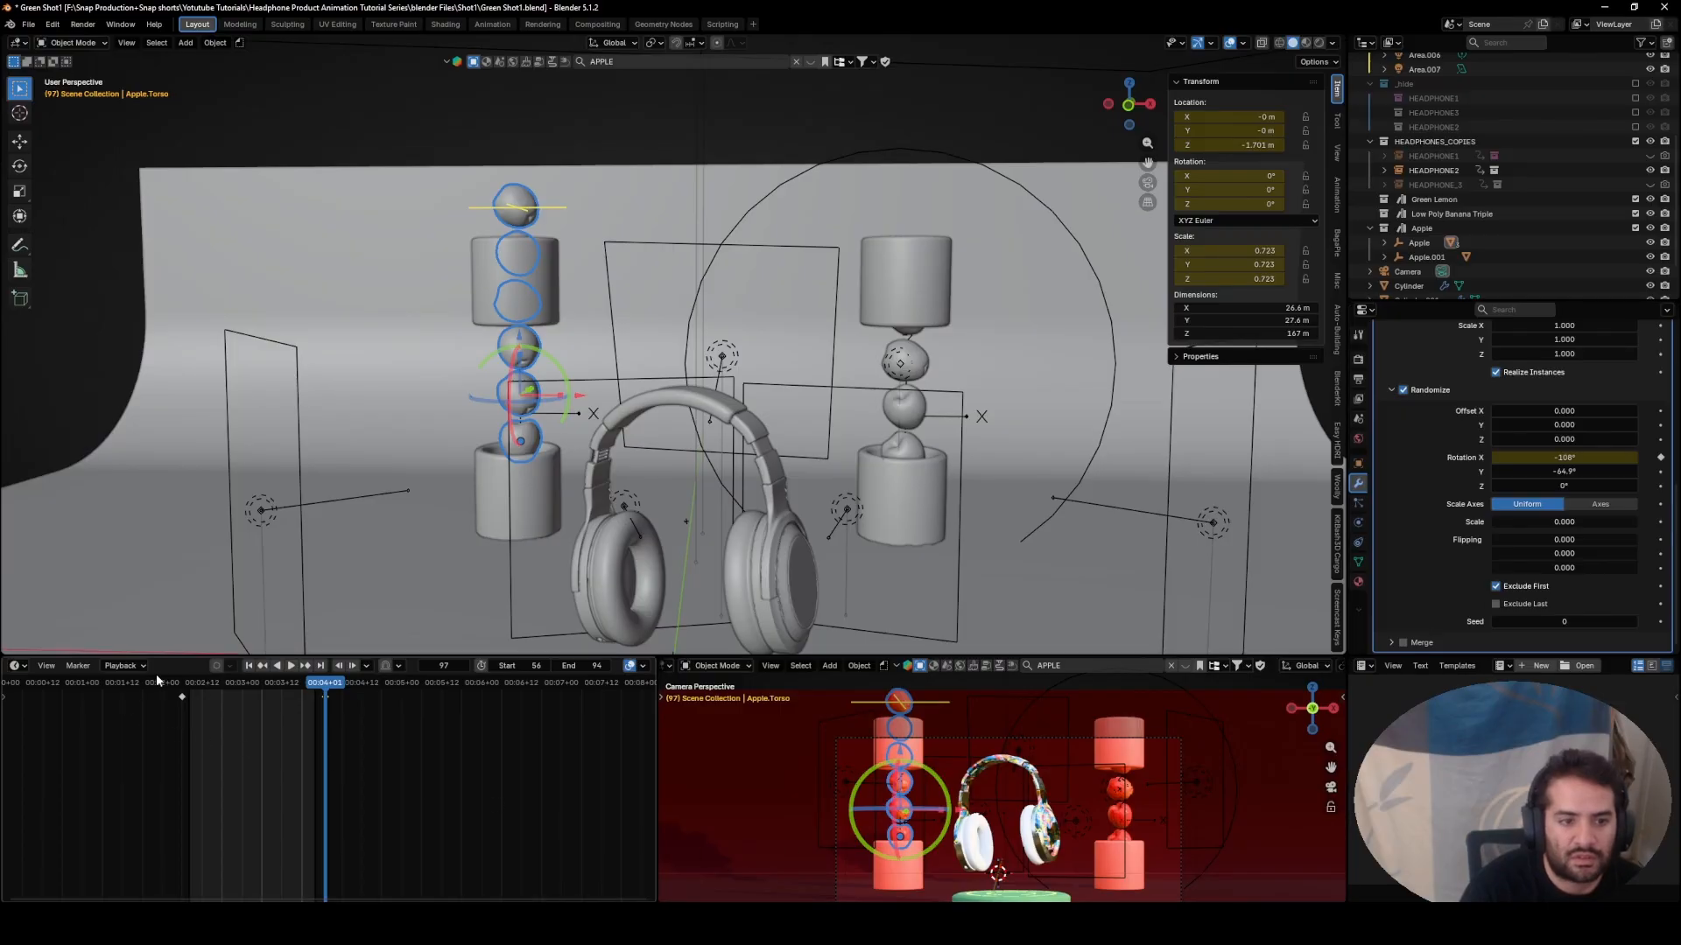
# - At frame 97, raise the duplicate apple stack to about -1.698 m in Z and keyframe its transform and randomized X and Y rotations
pyautogui.click(906, 413)
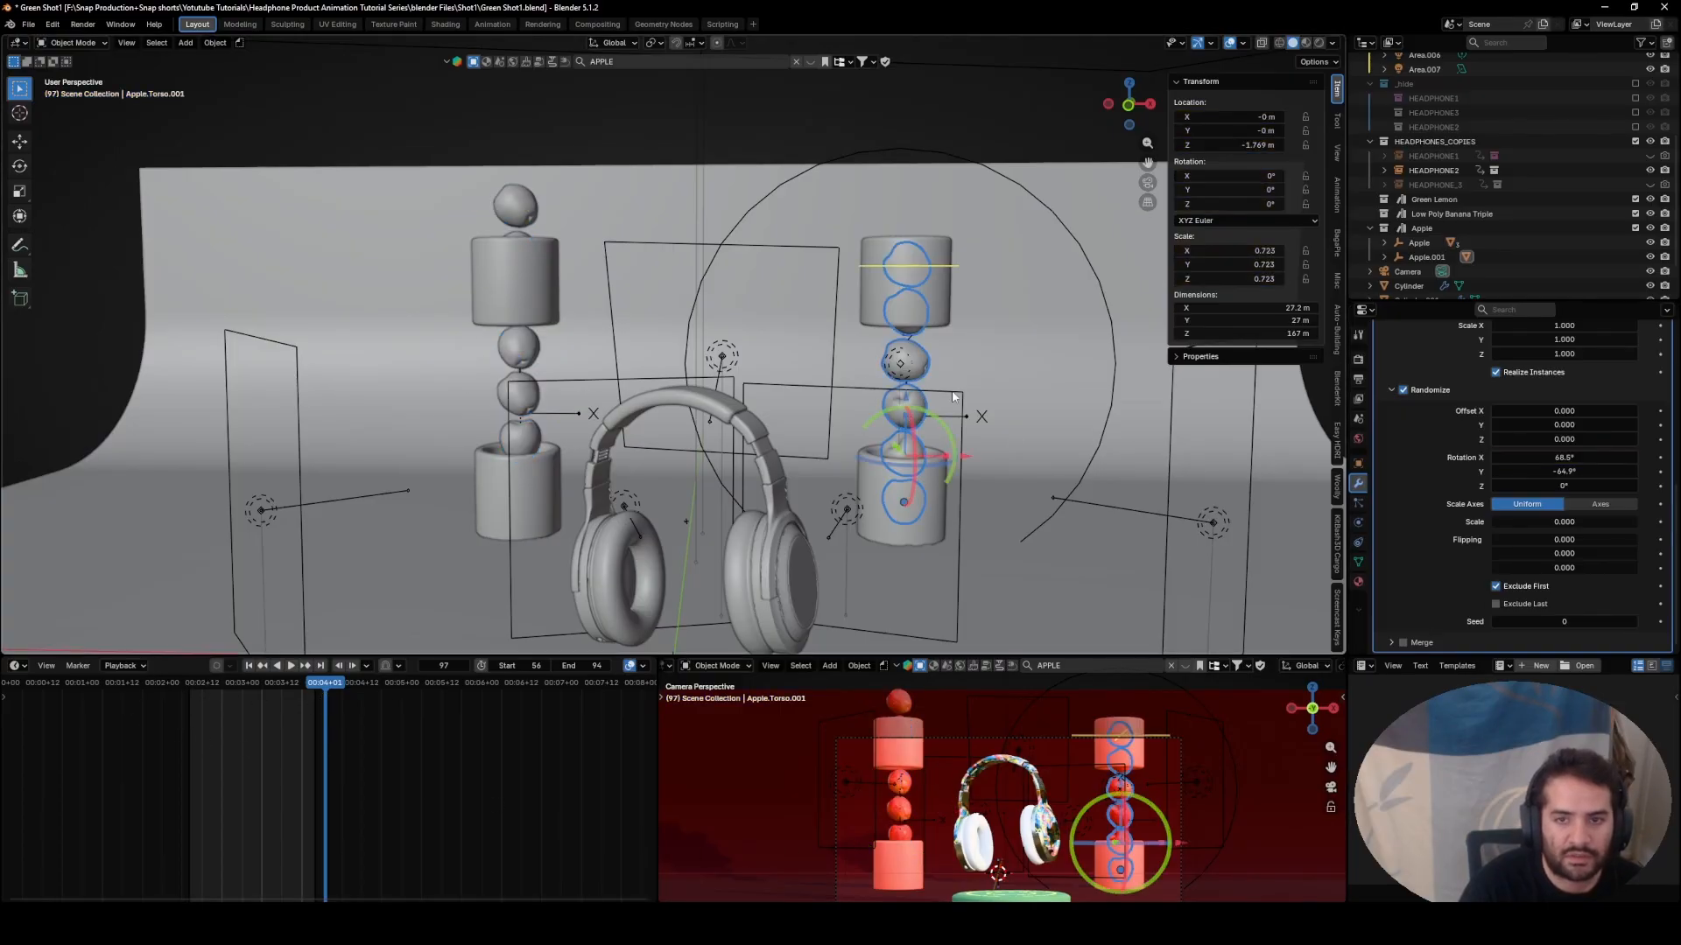
pyautogui.press('g')
pyautogui.press('z')
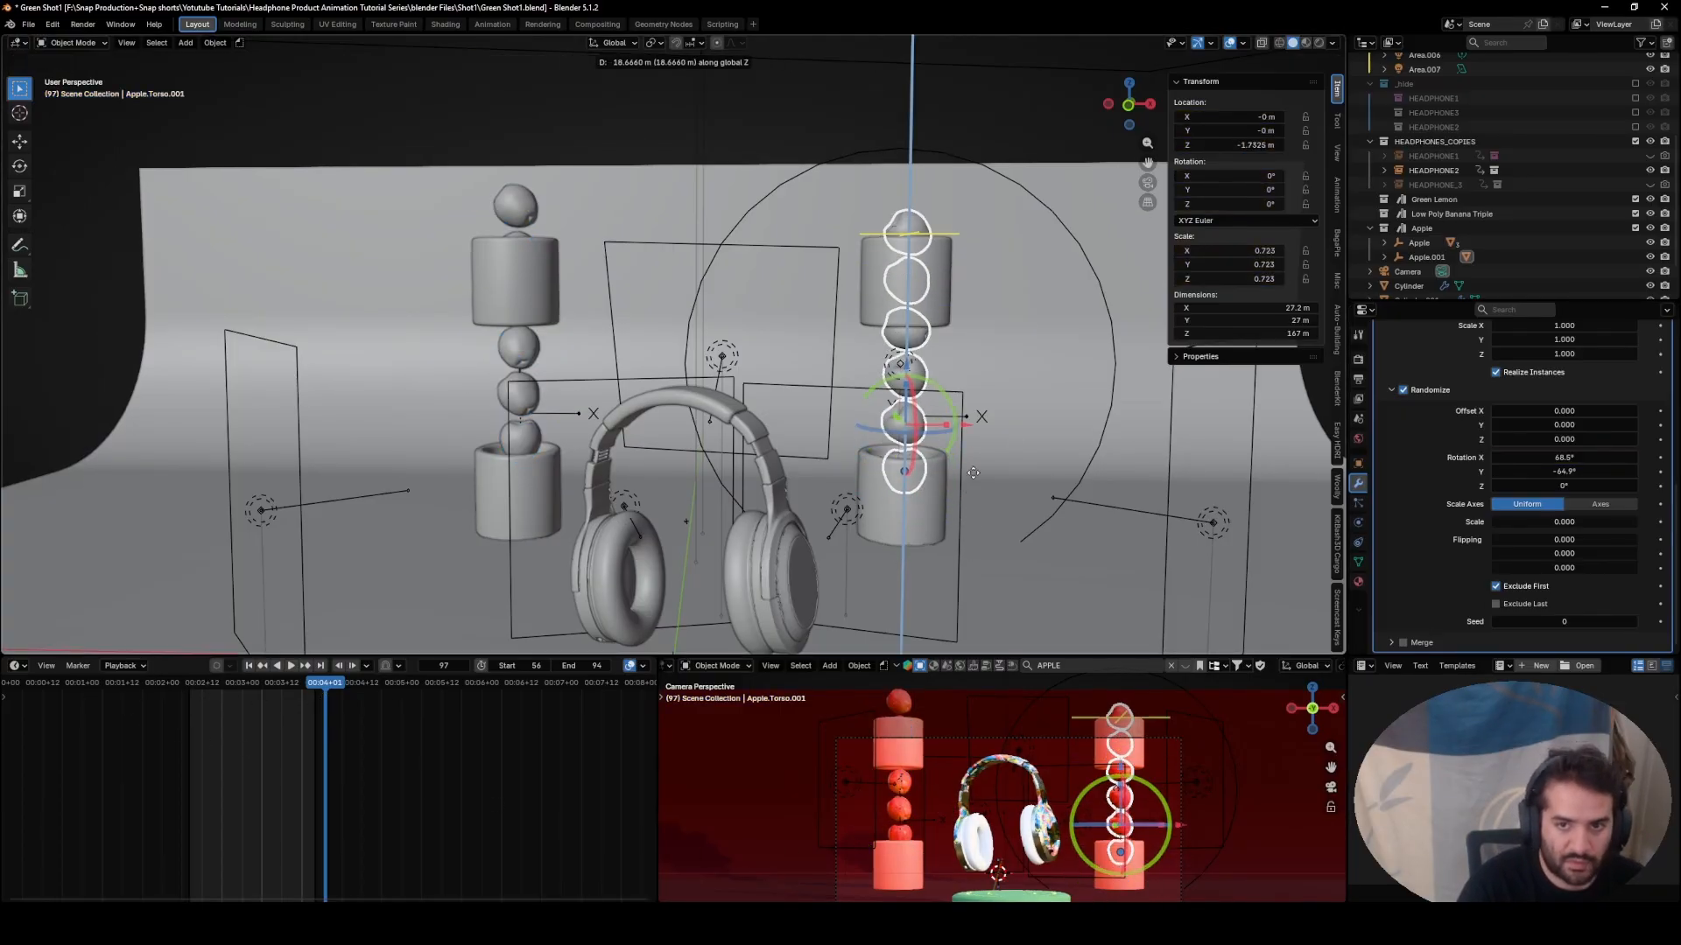
pyautogui.click(980, 457)
pyautogui.press('i')
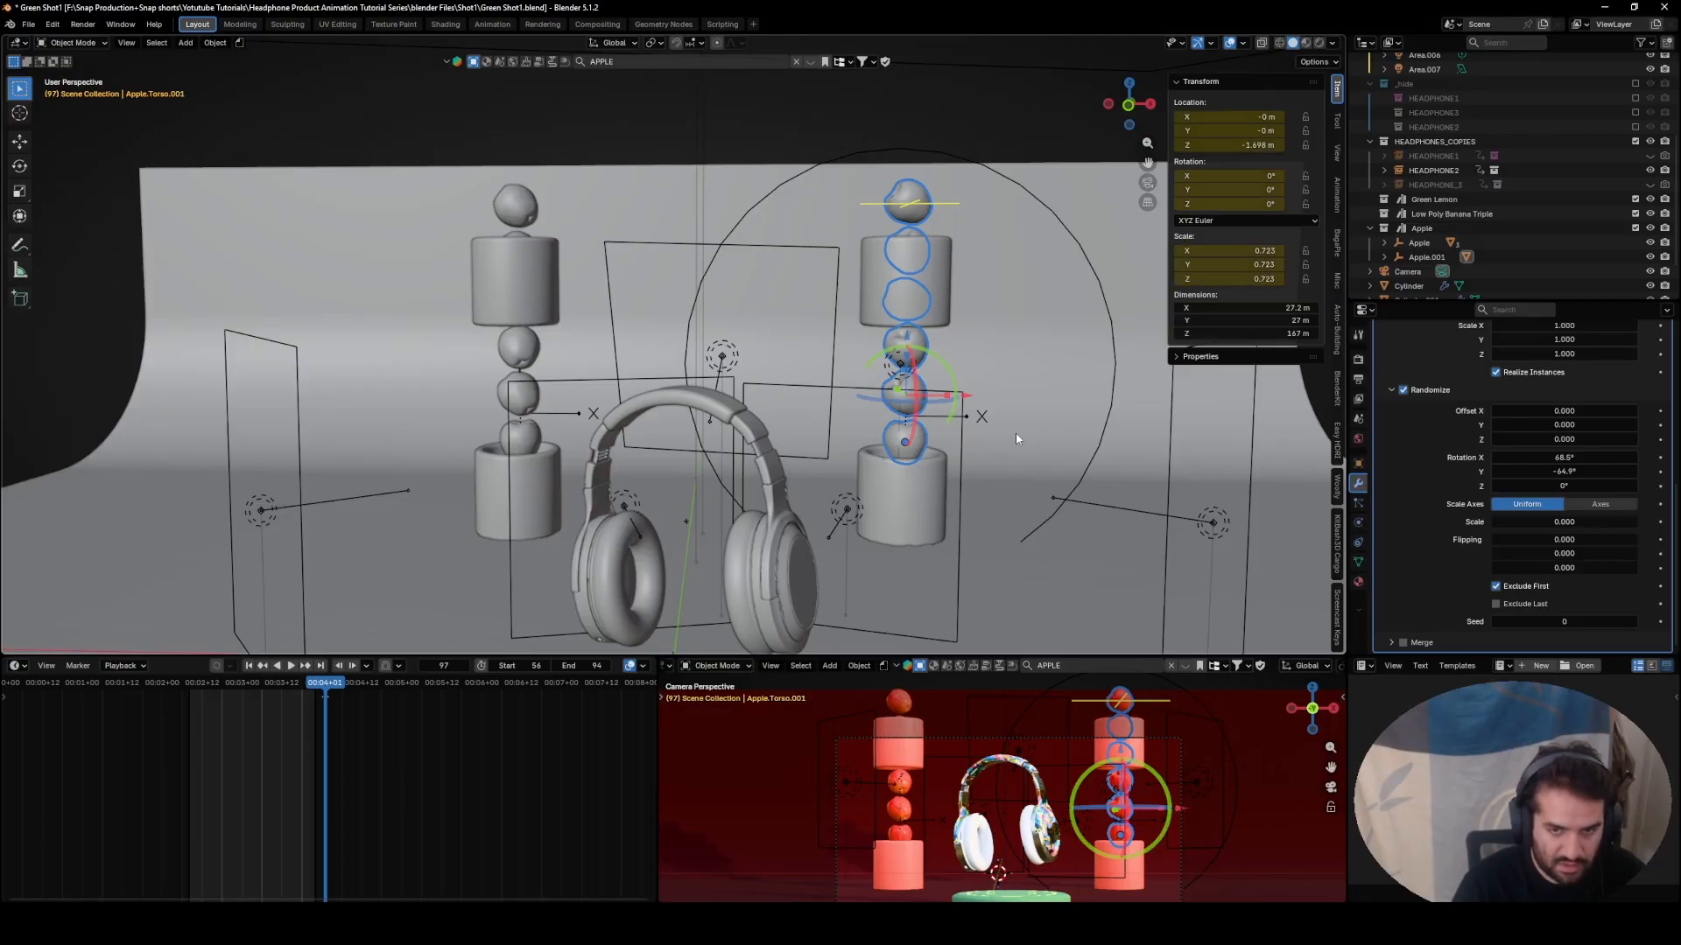
pyautogui.click(1661, 457)
pyautogui.click(1661, 471)
pyautogui.click(191, 692)
pyautogui.press('space')
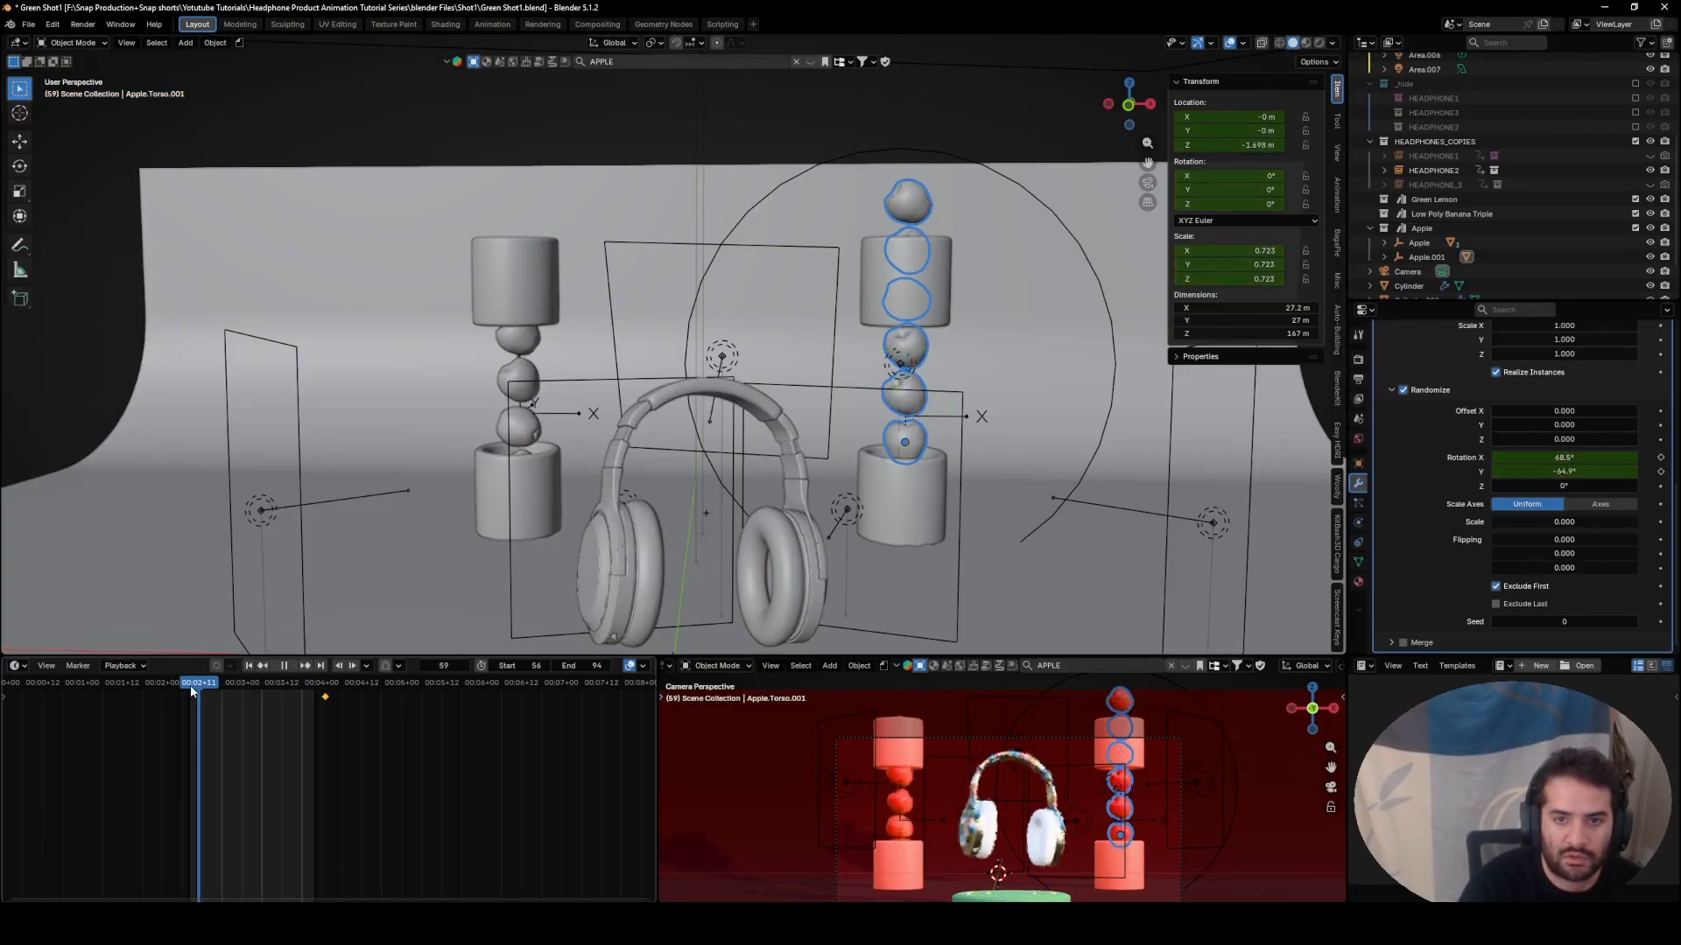
pyautogui.moveTo(192, 691)
pyautogui.mouseDown()
pyautogui.moveTo(162, 697)
pyautogui.moveTo(182, 698)
pyautogui.mouseUp()
pyautogui.click(519, 359)
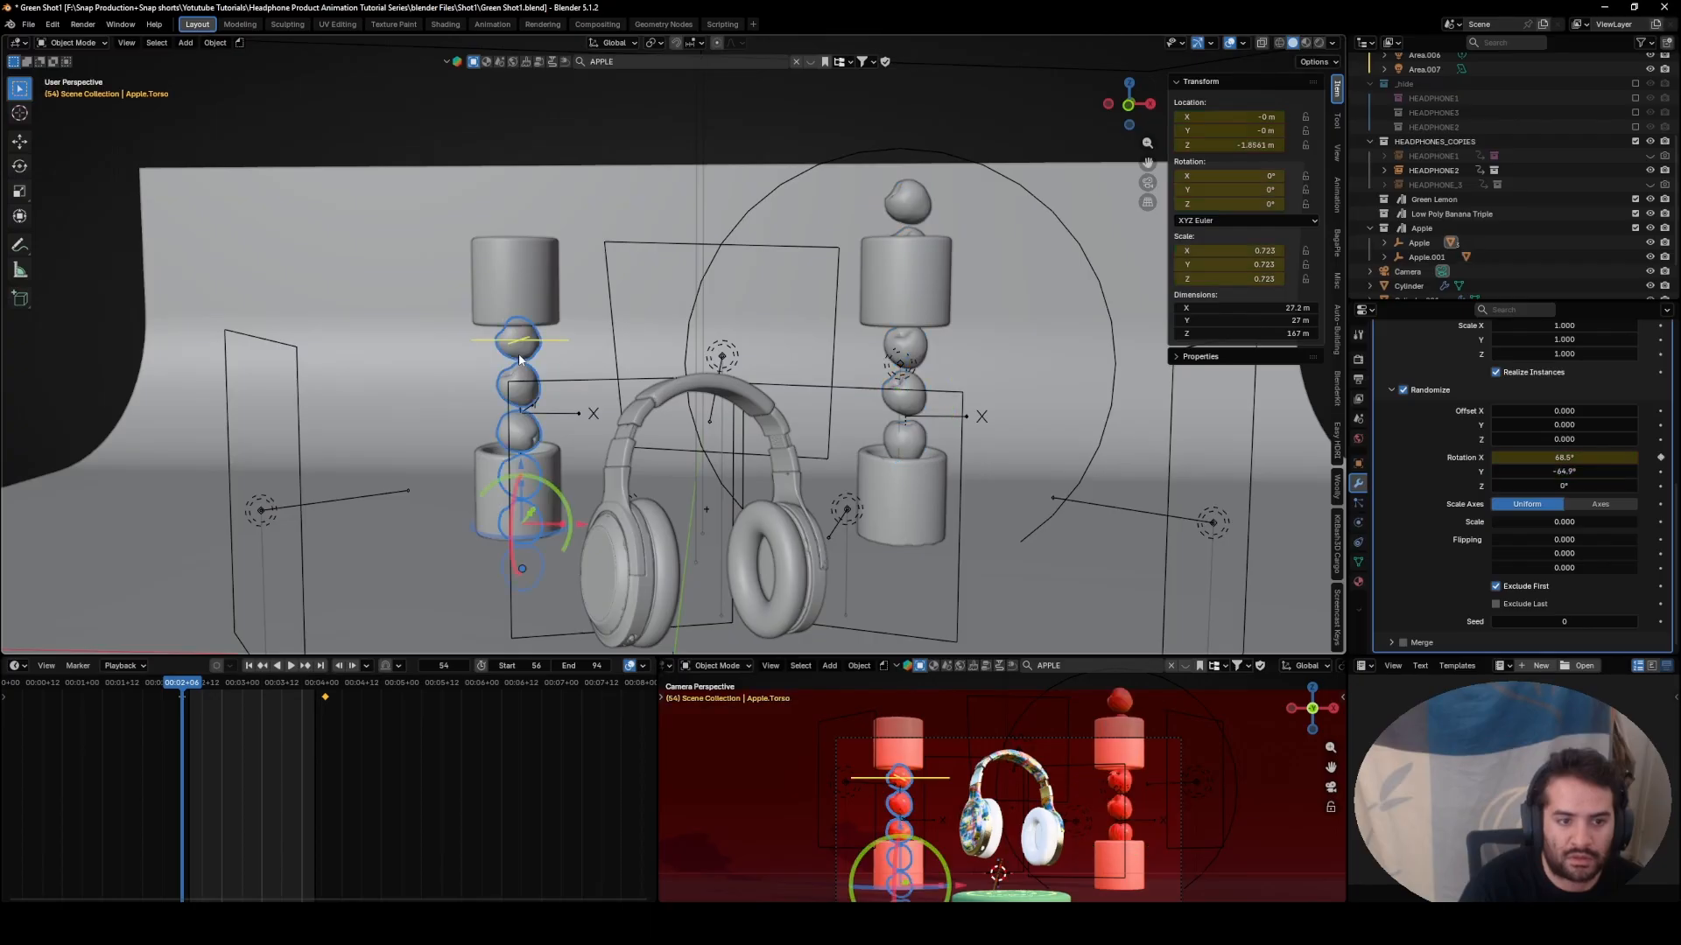
pyautogui.moveTo(181, 689); pyautogui.dragTo(180, 688)
pyautogui.press('g')
pyautogui.press('z')
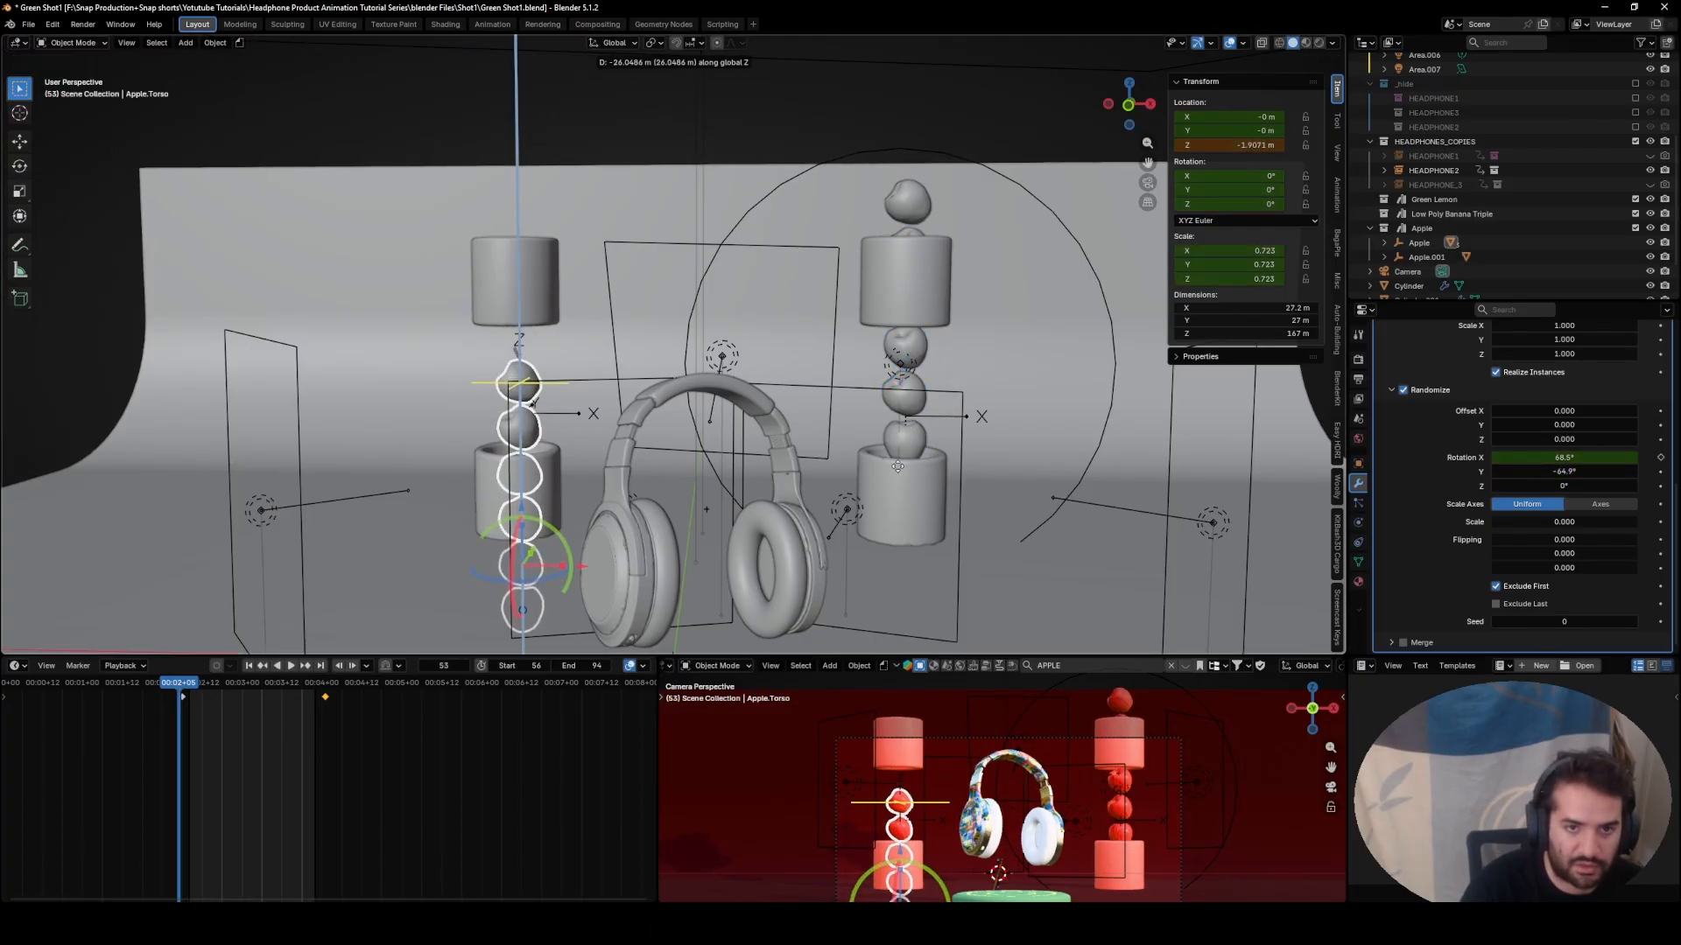
pyautogui.click(912, 466)
pyautogui.hotkey('ctrl', 'z')
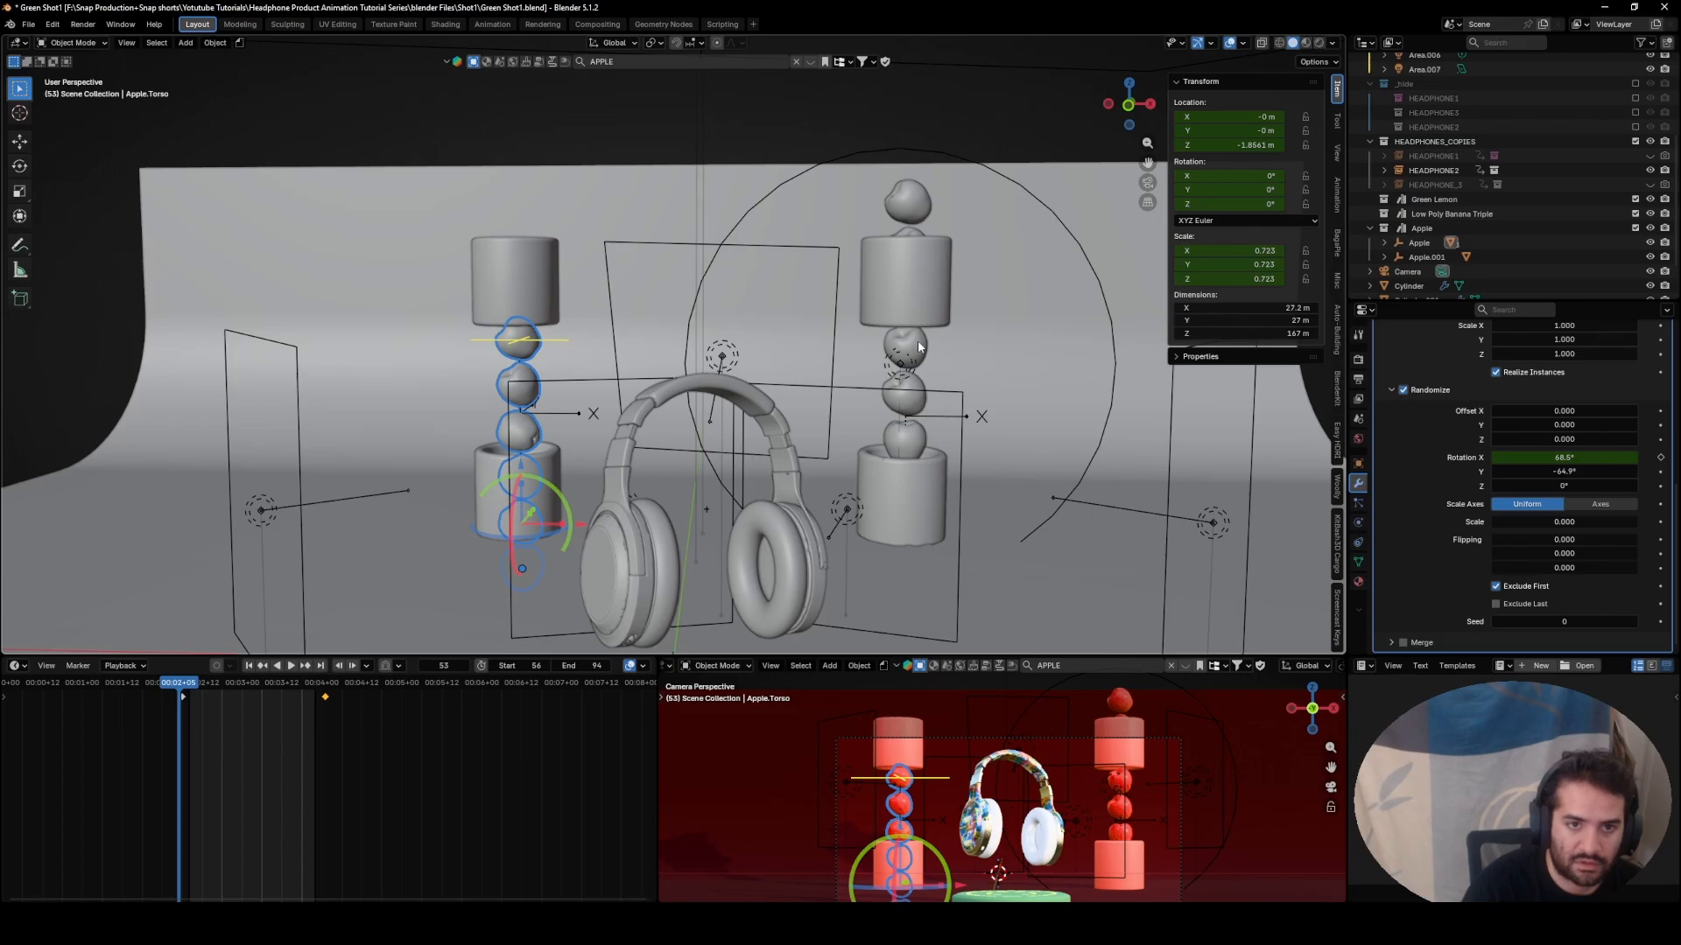
# - At frame 51, lower the duplicate apple stack along Z to about -1.841 m and keyframe its transform
pyautogui.click(919, 347)
pyautogui.press('g')
pyautogui.press('z')
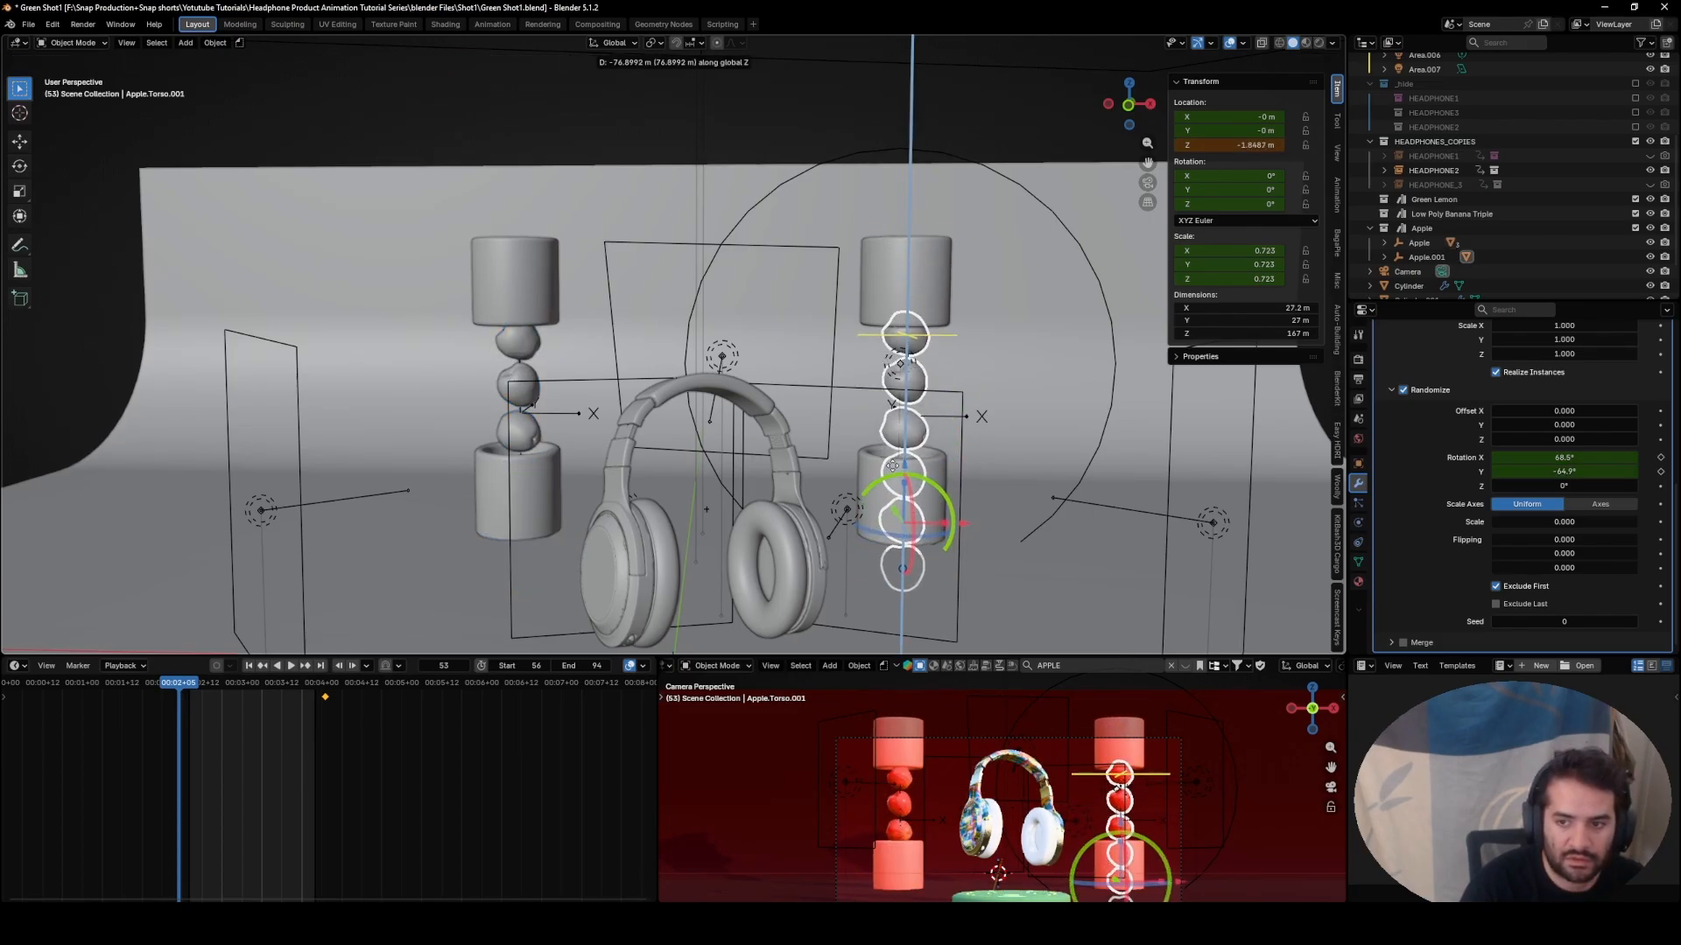
pyautogui.click(892, 471)
pyautogui.click(171, 682)
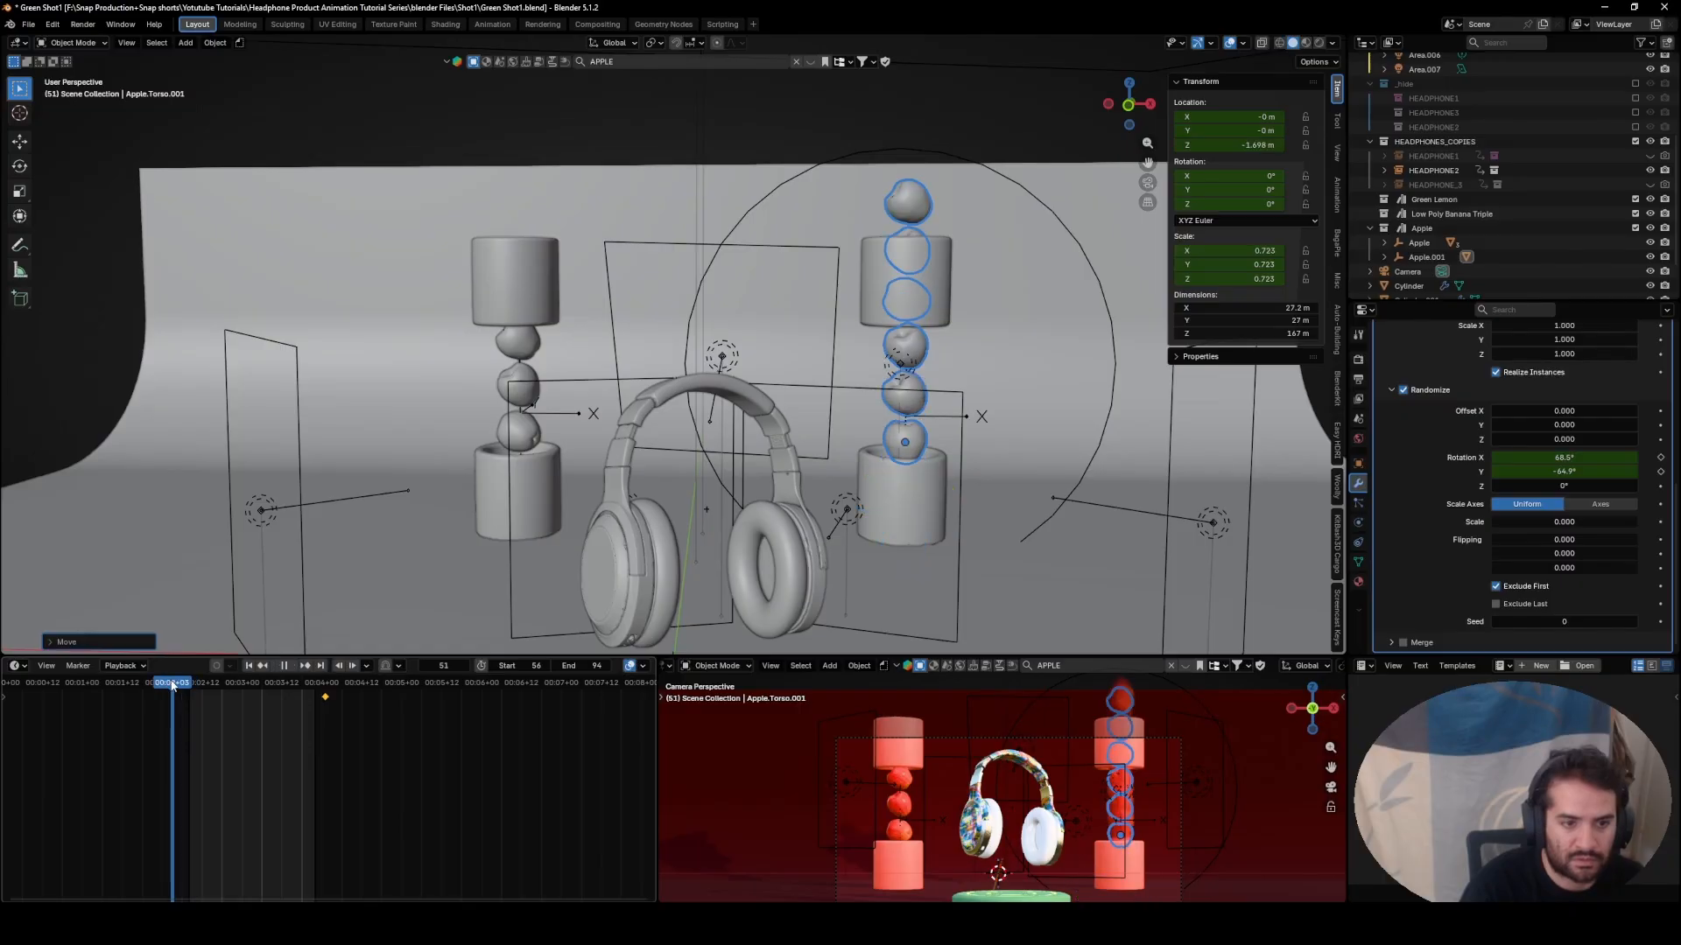
pyautogui.press('g')
pyautogui.press('z')
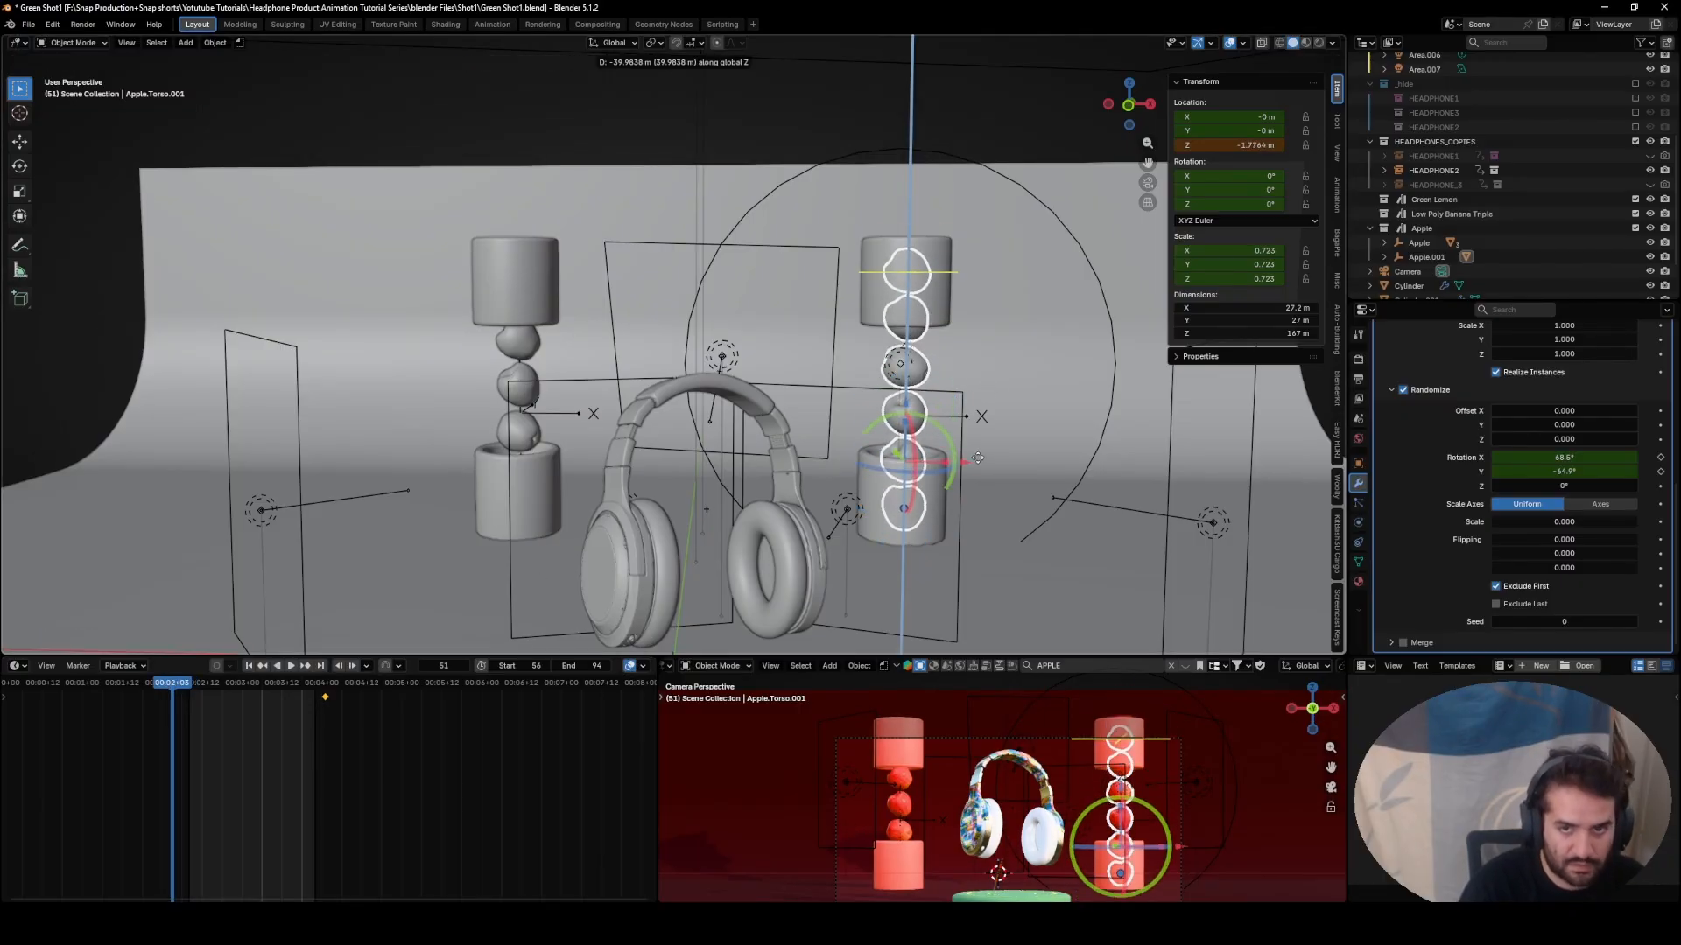
pyautogui.click(973, 506)
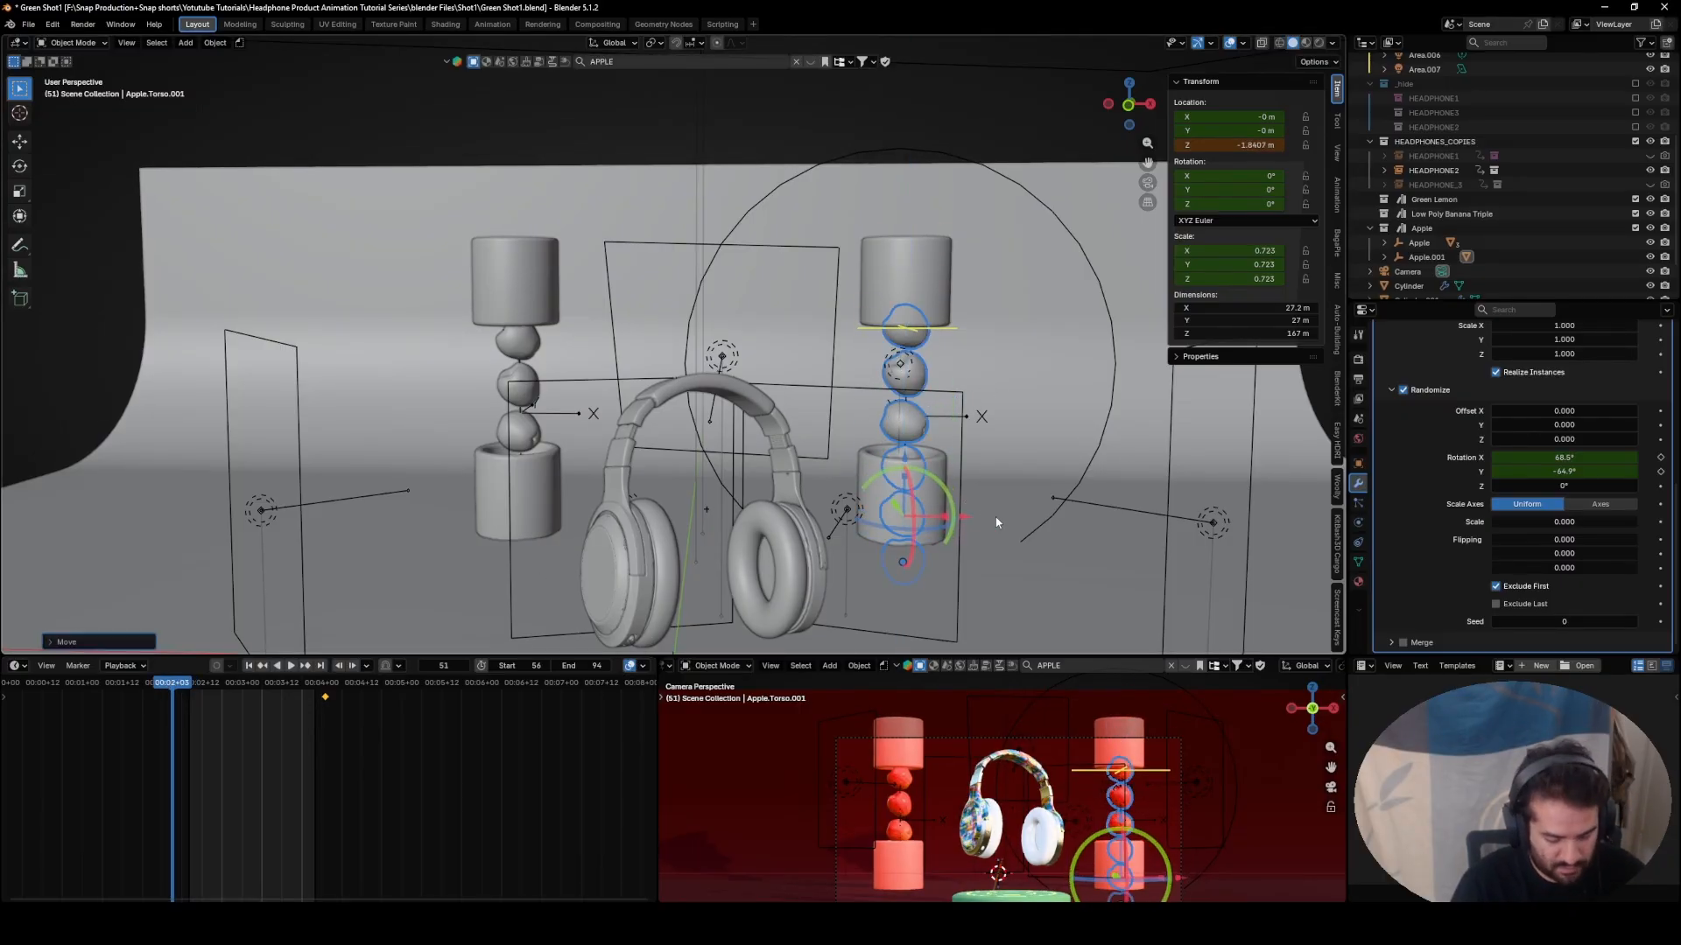
pyautogui.press('i')
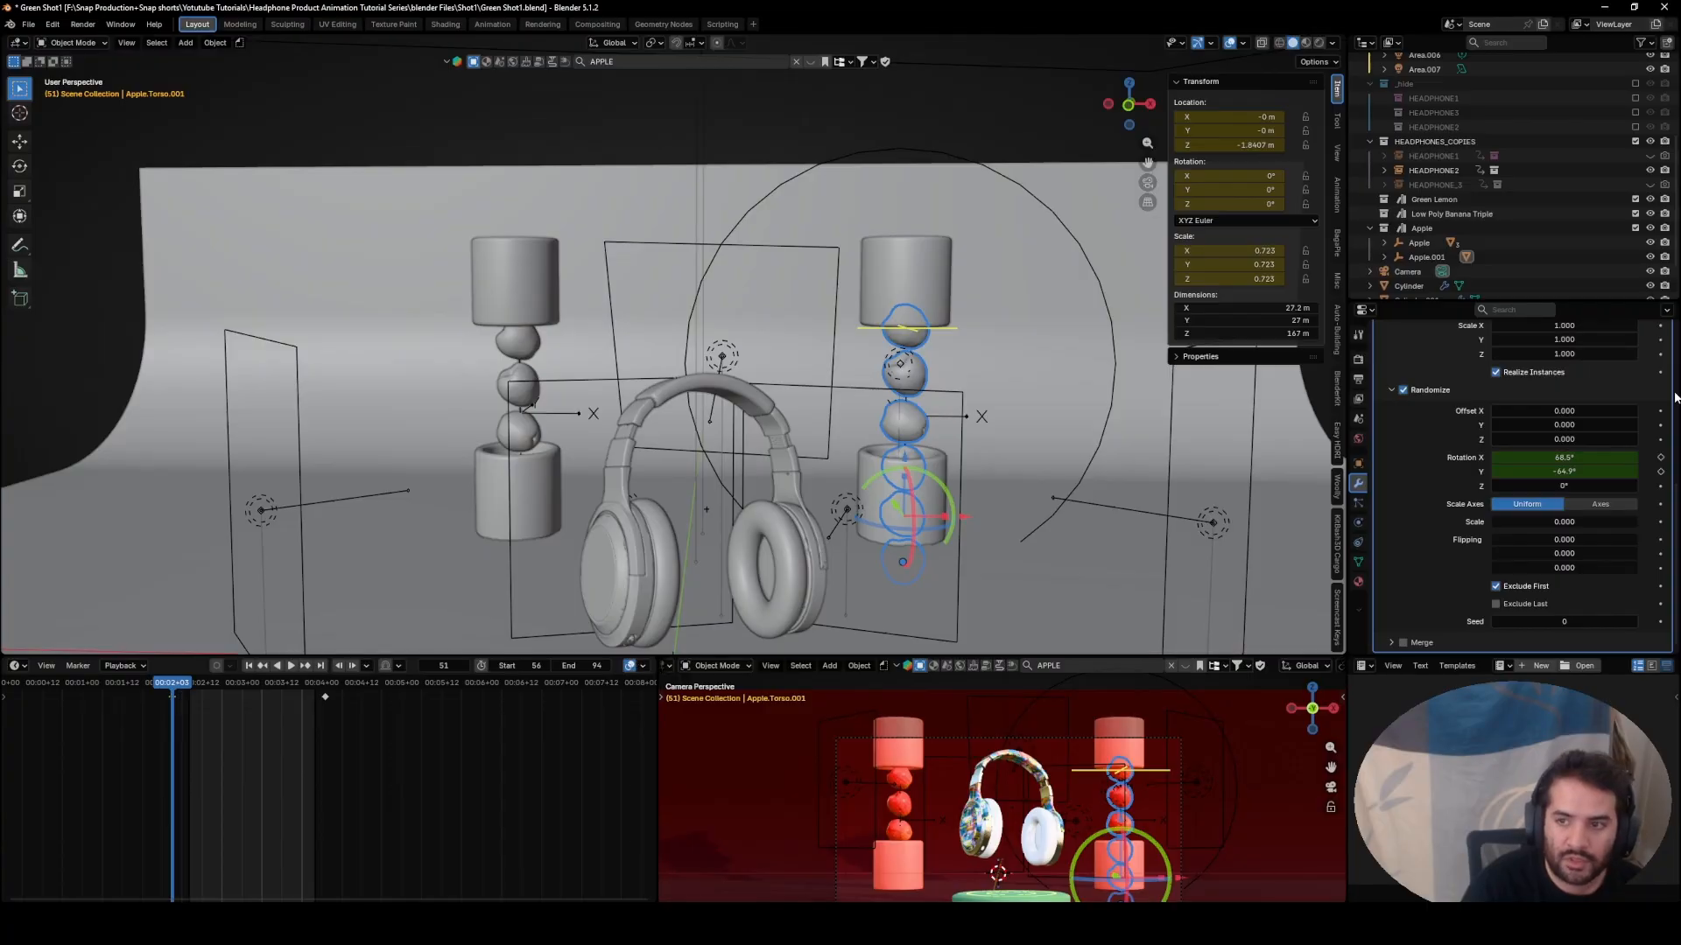
# - Set the duplicate stack's randomized X and Y rotations to 0° and keyframe both at frame 51
pyautogui.click(1567, 457)
pyautogui.press('Return')
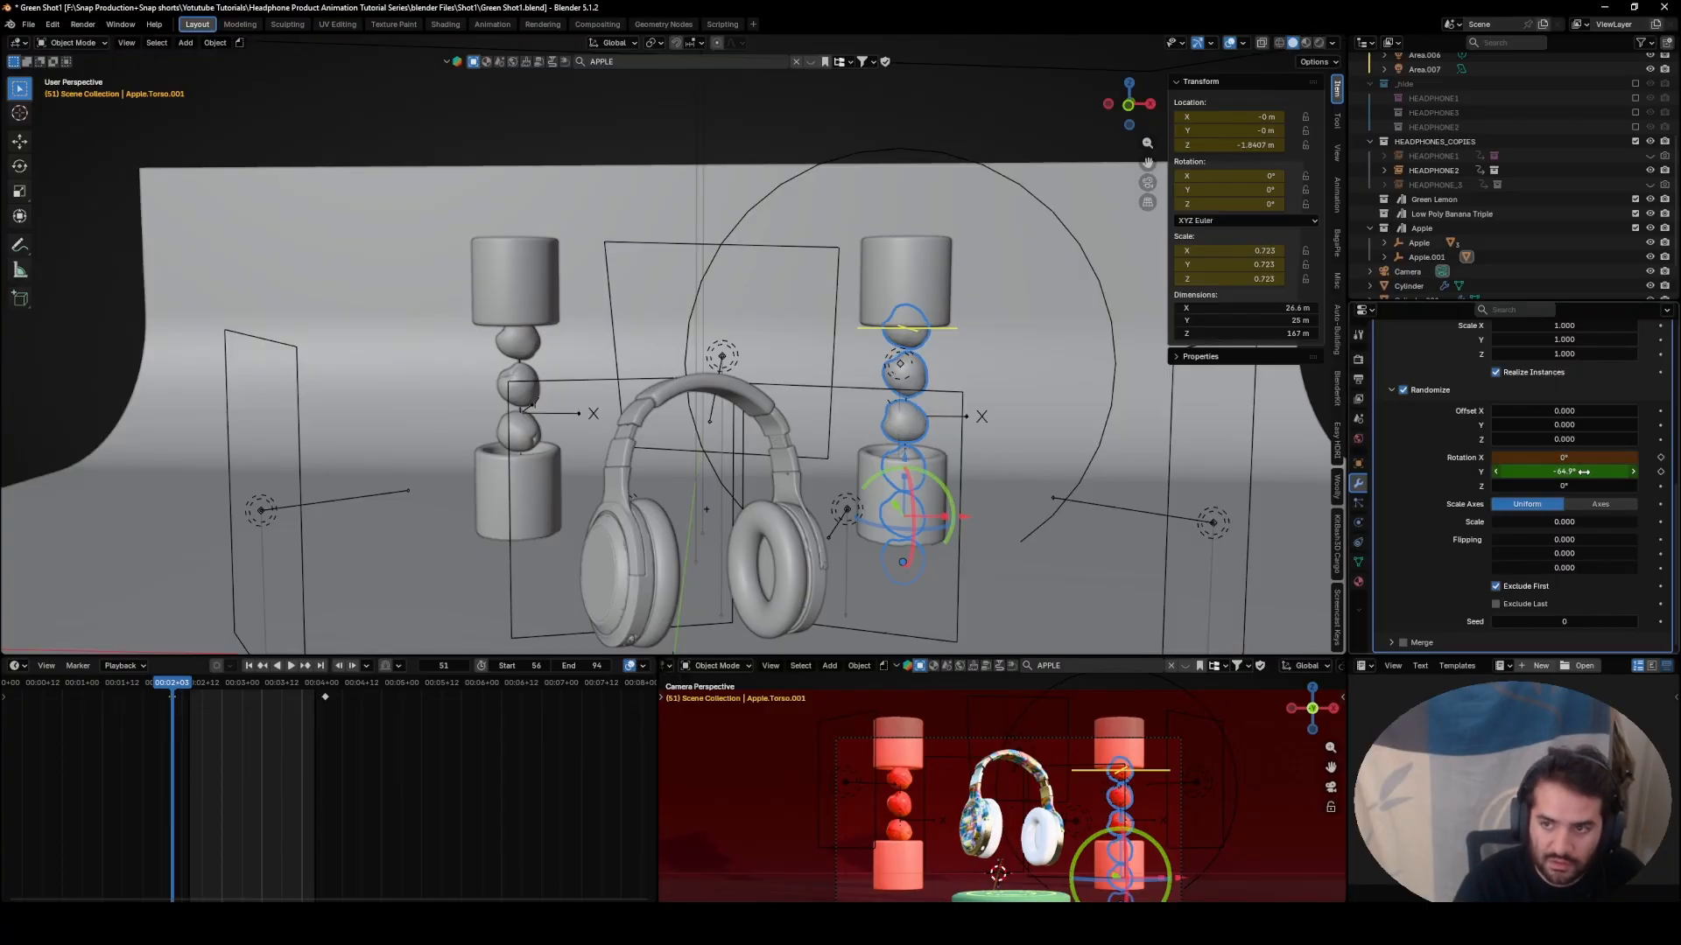
pyautogui.click(1585, 473)
pyautogui.write('0')
pyautogui.press('Return')
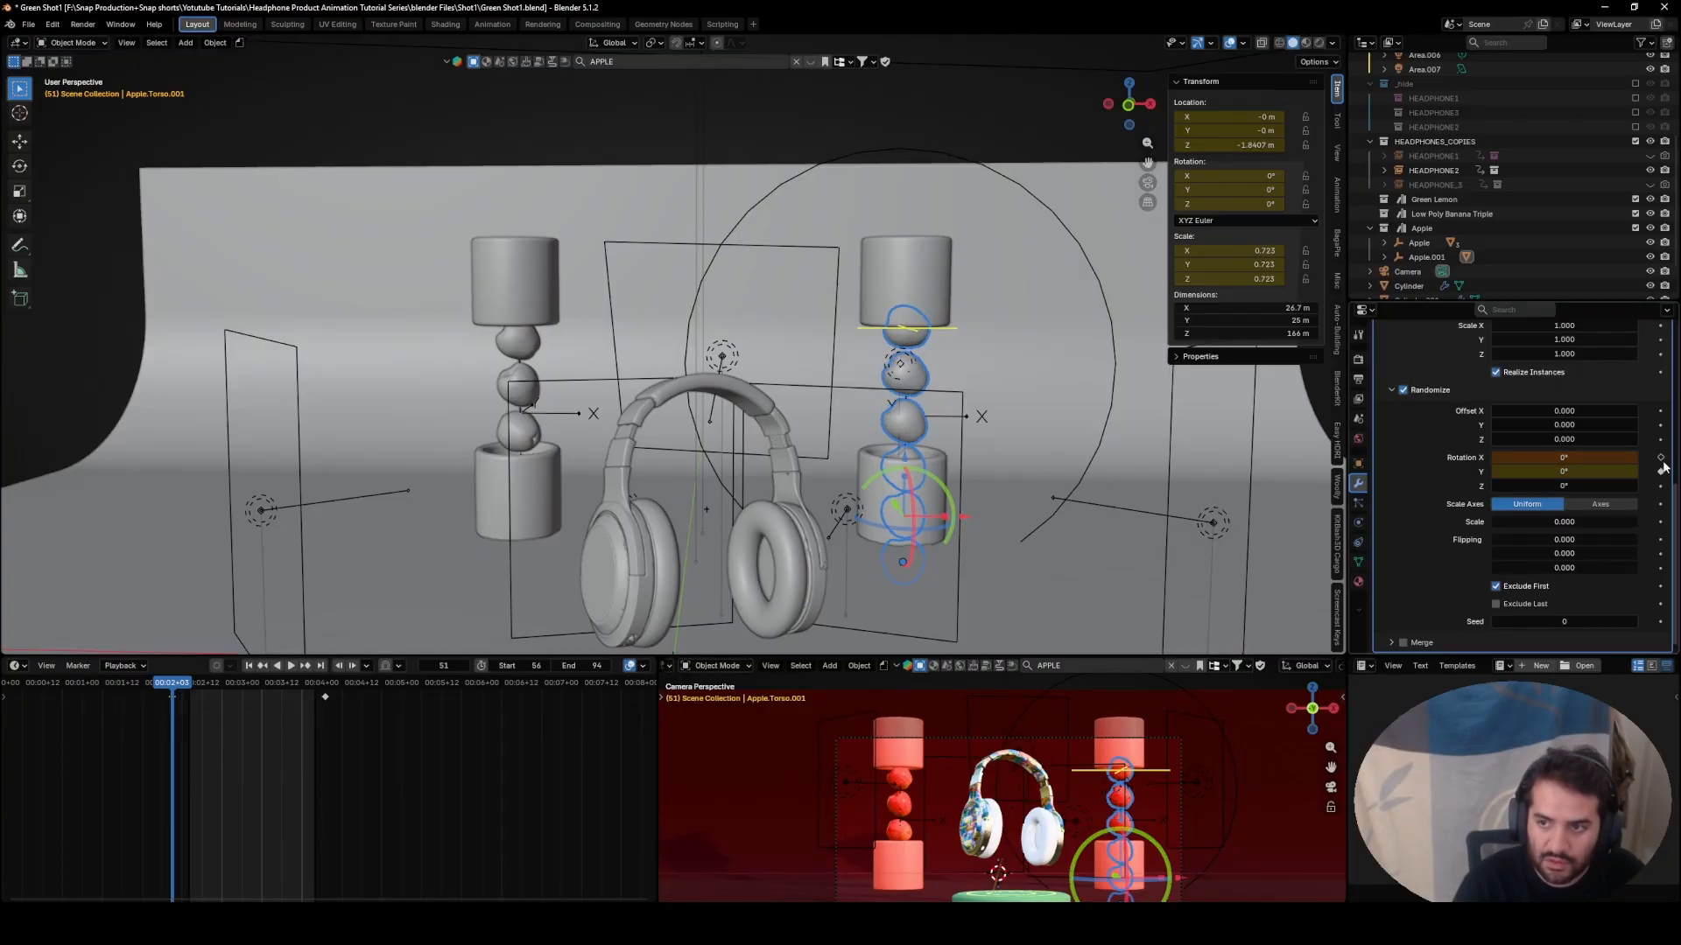
pyautogui.click(1660, 458)
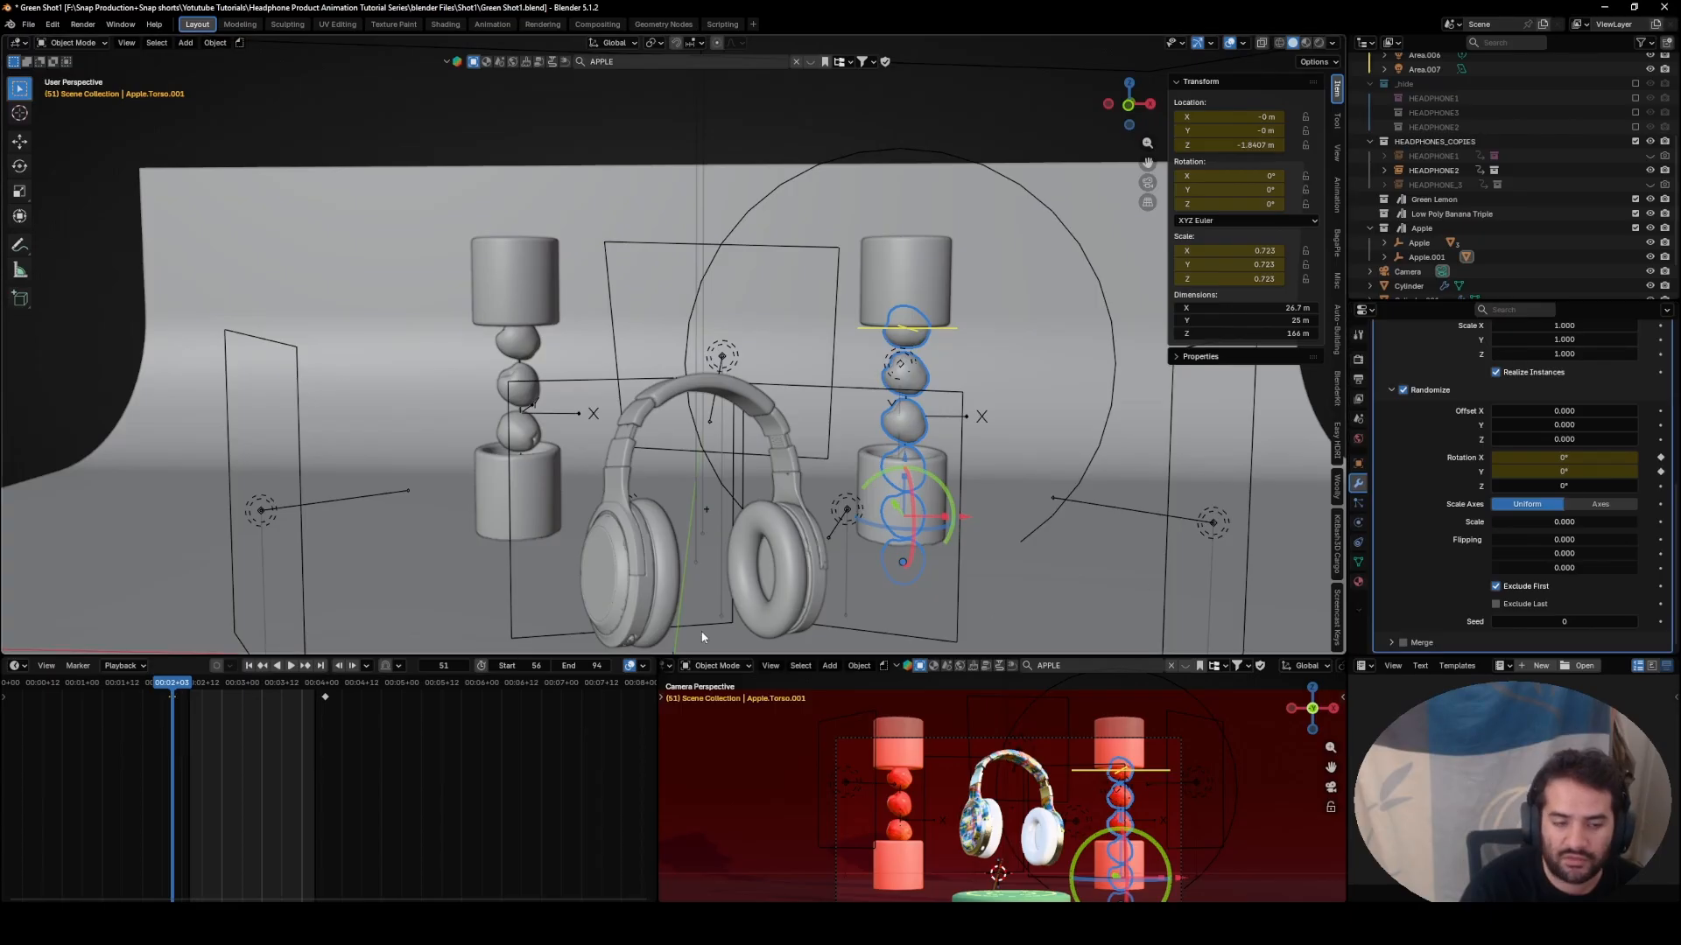
# - Play back the animation and set all of the duplicate apple stack's keyframes to linear interpolation
pyautogui.press('space')
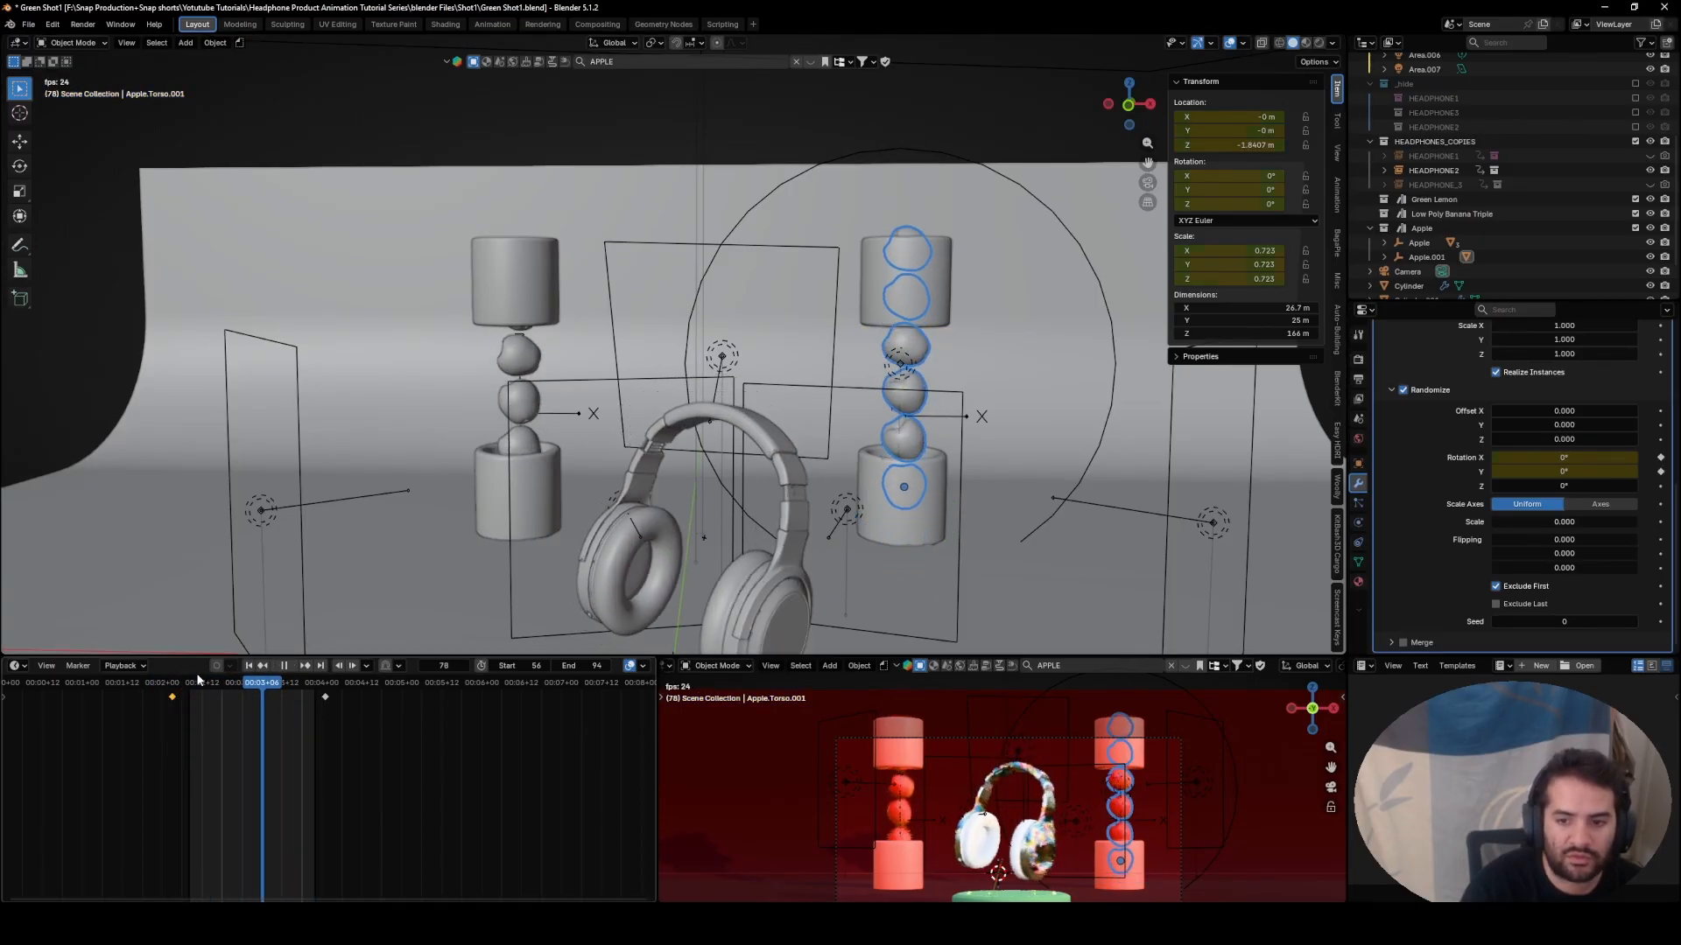
pyautogui.press('space')
pyautogui.moveTo(121, 738); pyautogui.dragTo(336, 696)
pyautogui.rightClick(335, 696)
pyautogui.moveTo(326, 720)
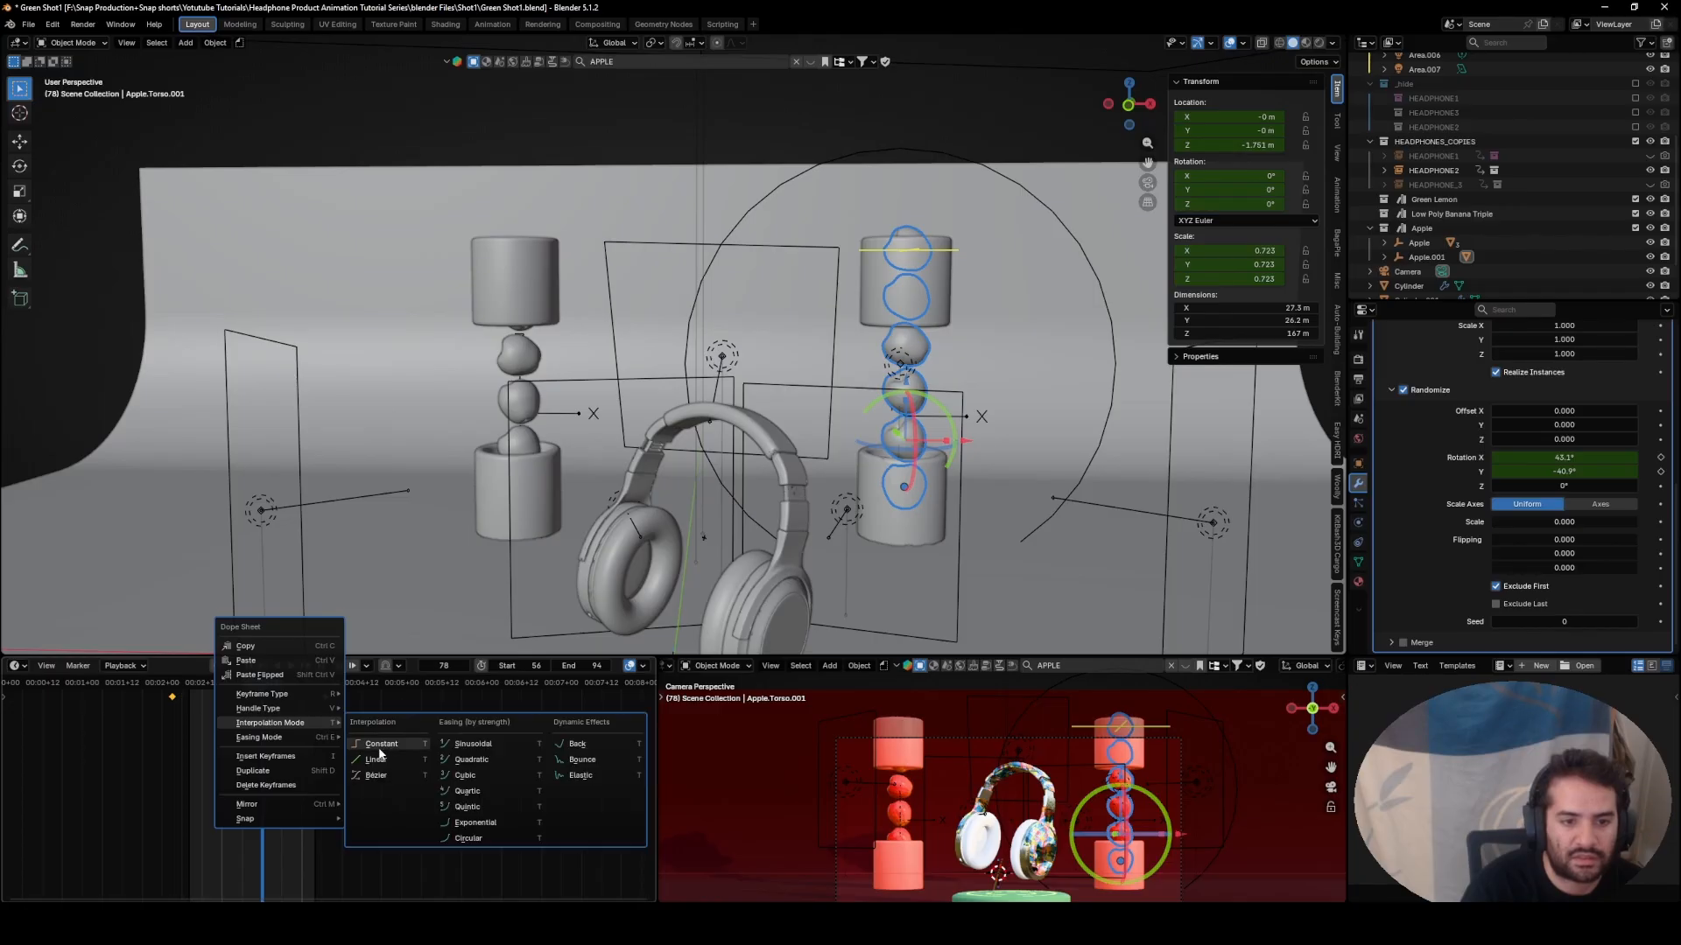
pyautogui.click(364, 766)
# - Set all of the original apple stack's keyframes to linear interpolation and play back the result
pyautogui.click(516, 363)
pyautogui.moveTo(129, 738); pyautogui.dragTo(340, 697)
pyautogui.rightClick(340, 697)
pyautogui.moveTo(350, 714)
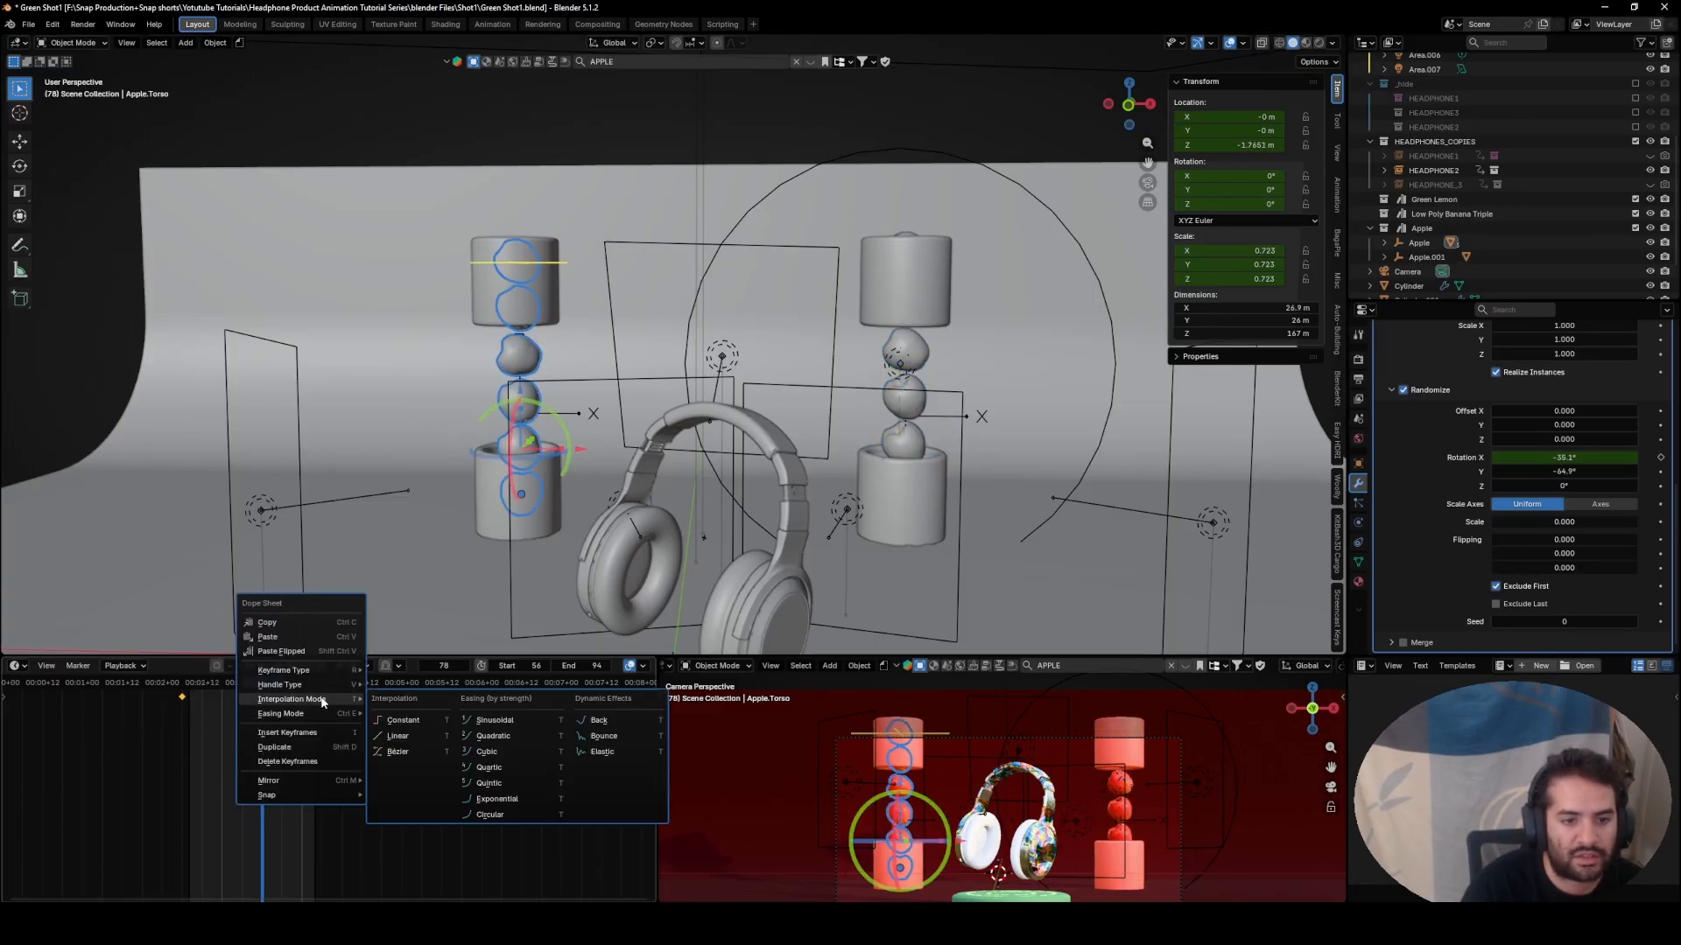
pyautogui.click(417, 740)
pyautogui.press('space')
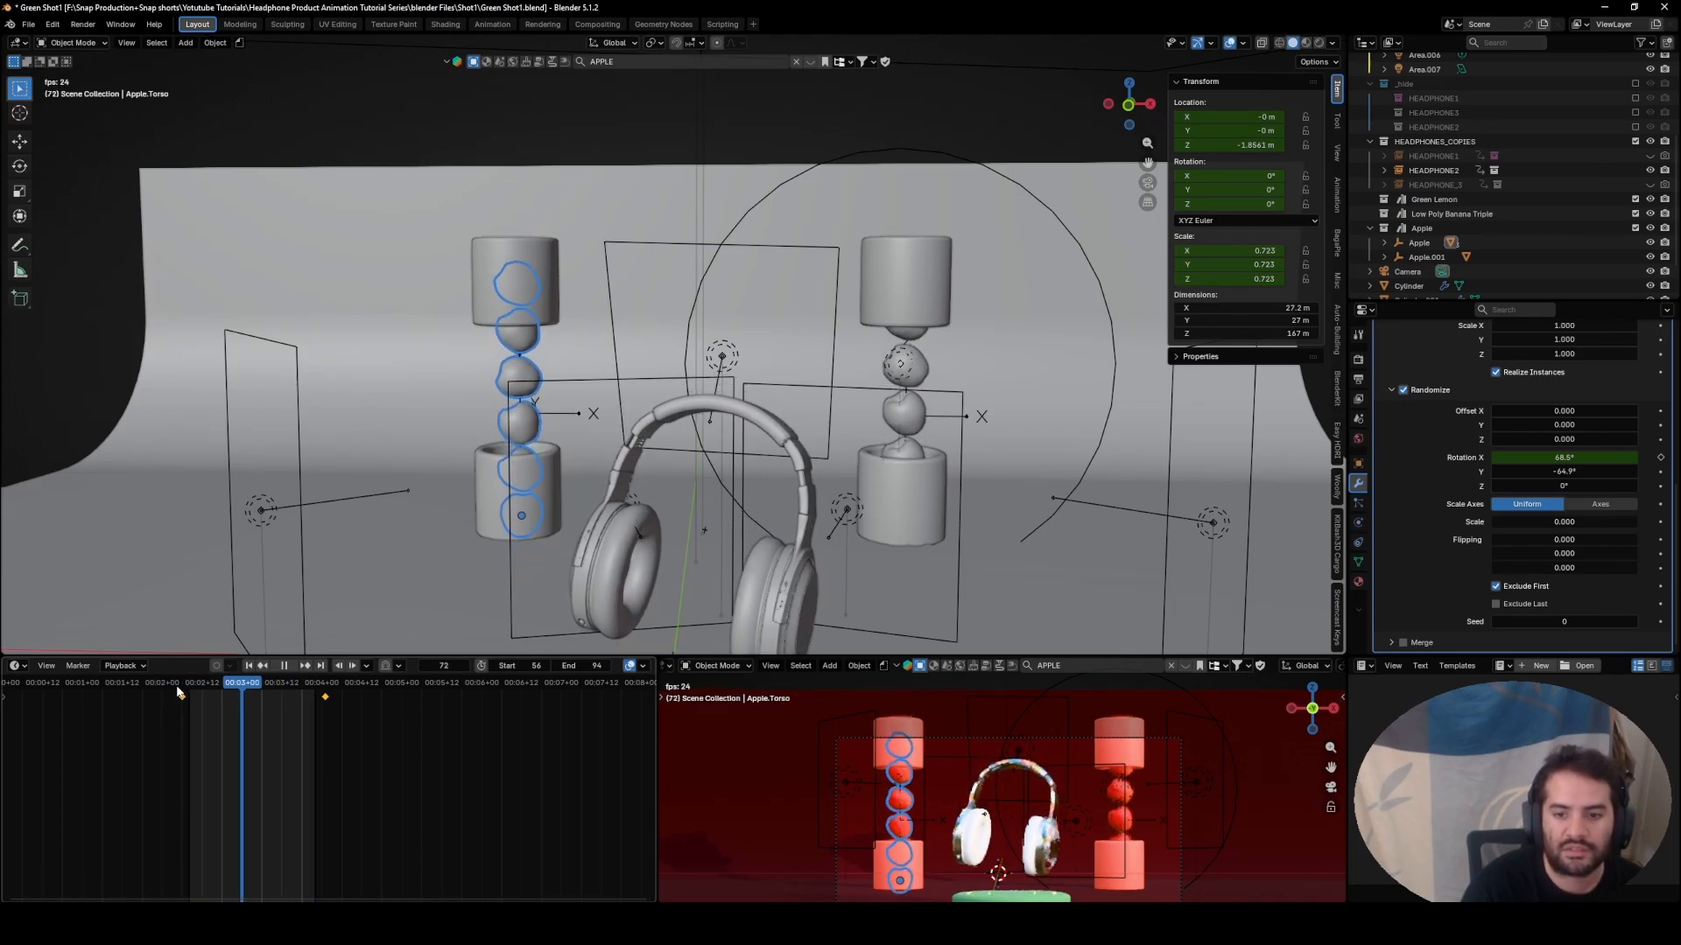
pyautogui.press('space')
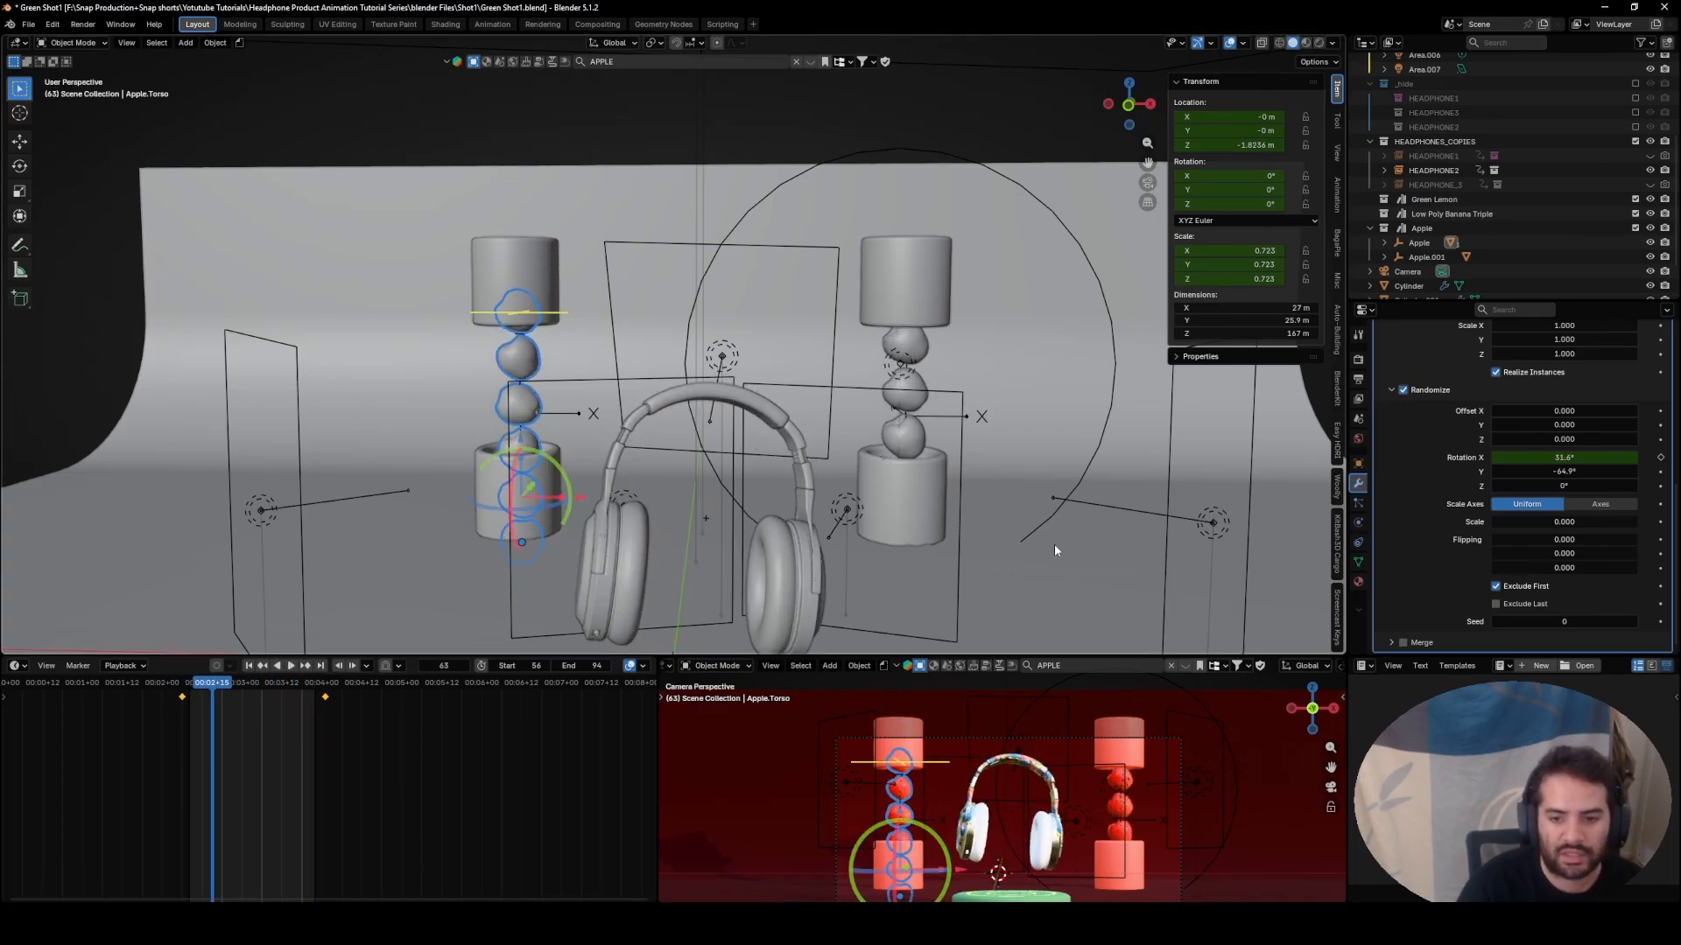
# - Switch the main 3D viewport to rendered shading with the whole backdrop and platform in view
pyautogui.scroll(-2, 1053, 546)
pyautogui.scroll(-2, 753, 547)
pyautogui.keyDown('shift'); pyautogui.moveTo(690, 557); pyautogui.dragTo(732, 402, button='middle'); pyautogui.keyUp('shift')
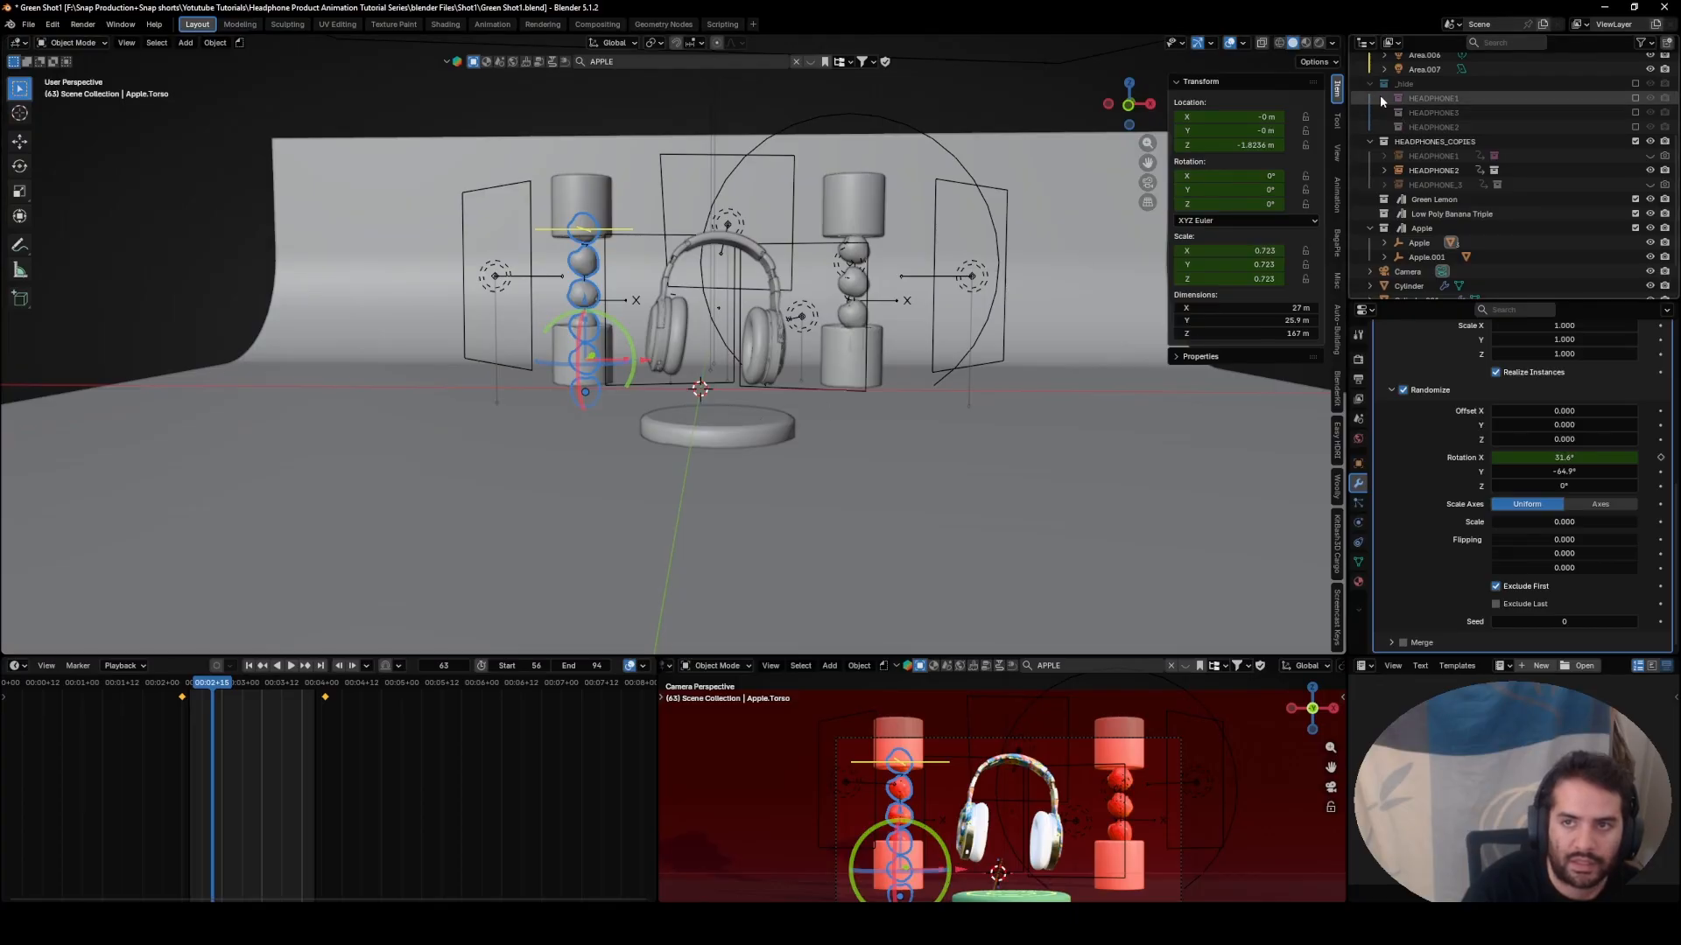
pyautogui.click(1319, 43)
pyautogui.moveTo(758, 423); pyautogui.dragTo(731, 448, button='middle')
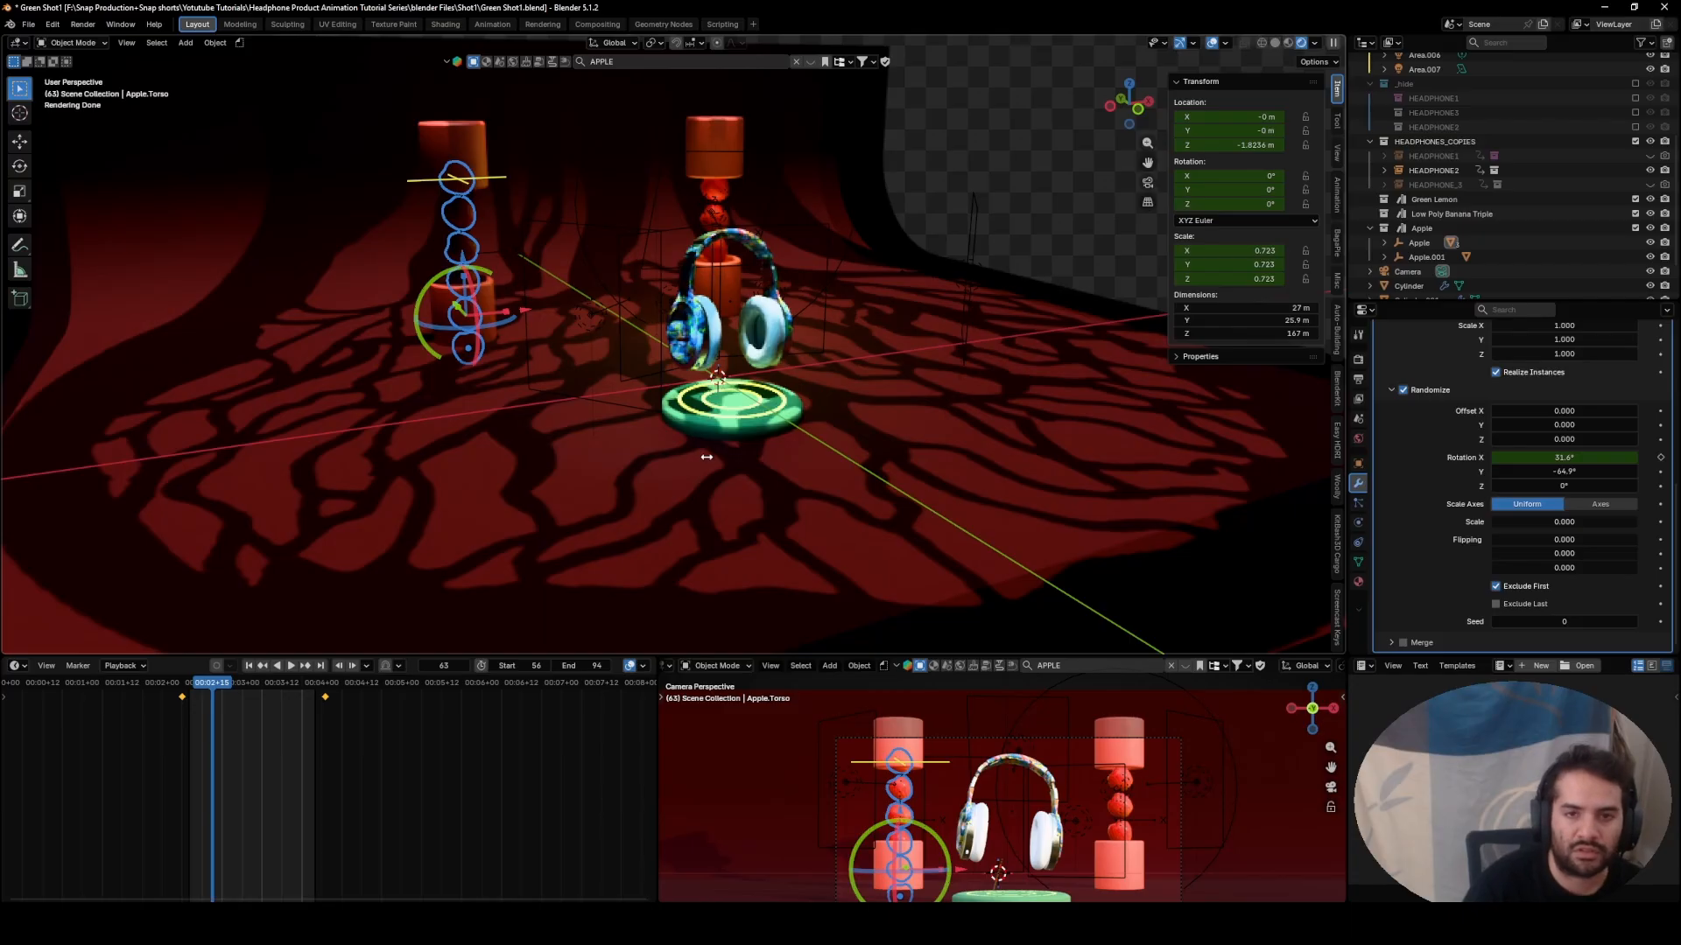
# - Select the round green platform and show its material nodes in the Shader Editor in place of the timeline
pyautogui.scroll(5, 707, 457)
pyautogui.click(801, 516)
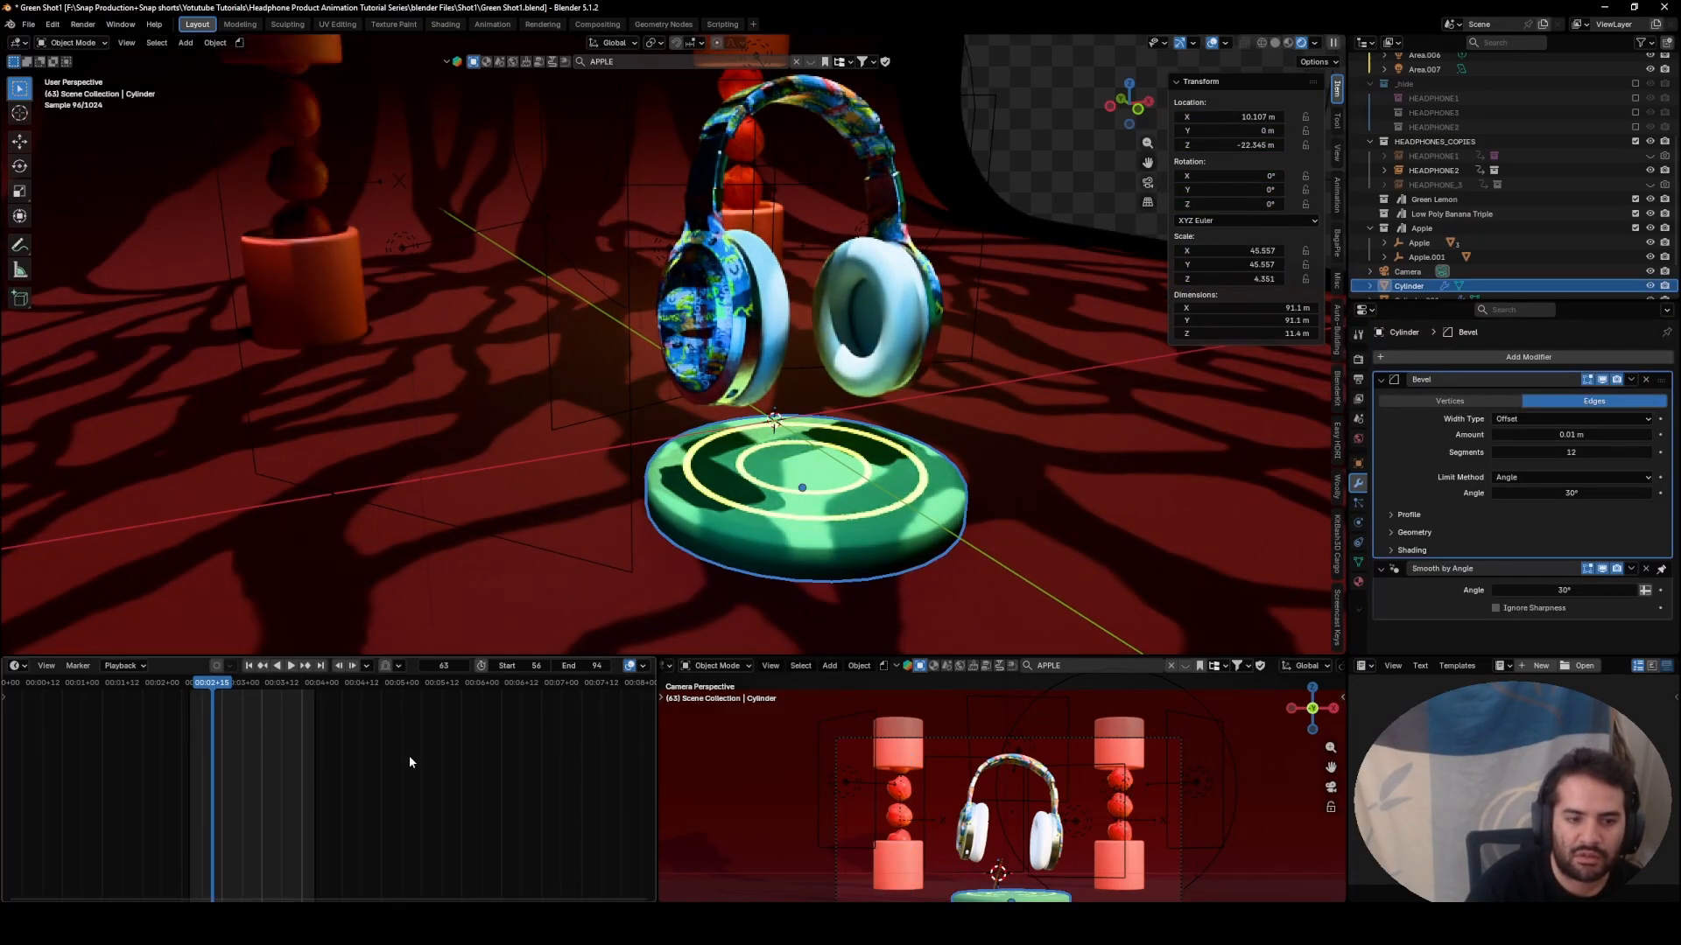
pyautogui.click(15, 666)
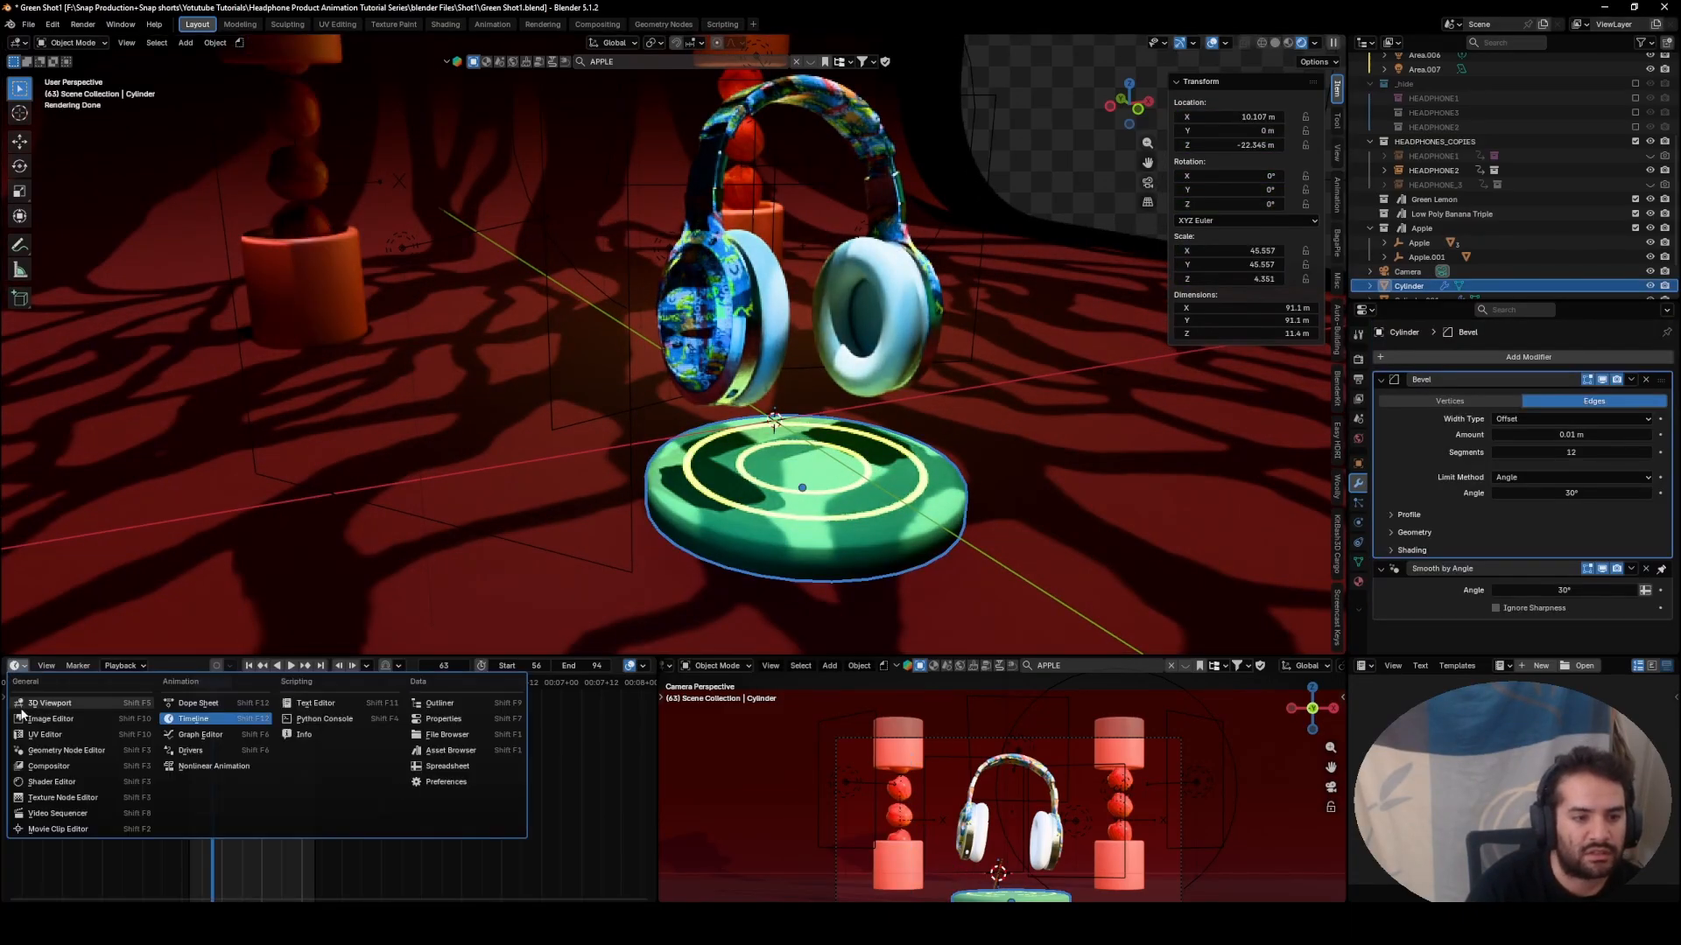
pyautogui.click(61, 799)
pyautogui.scroll(-1, 308, 863)
pyautogui.moveTo(310, 872); pyautogui.dragTo(357, 694, button='middle')
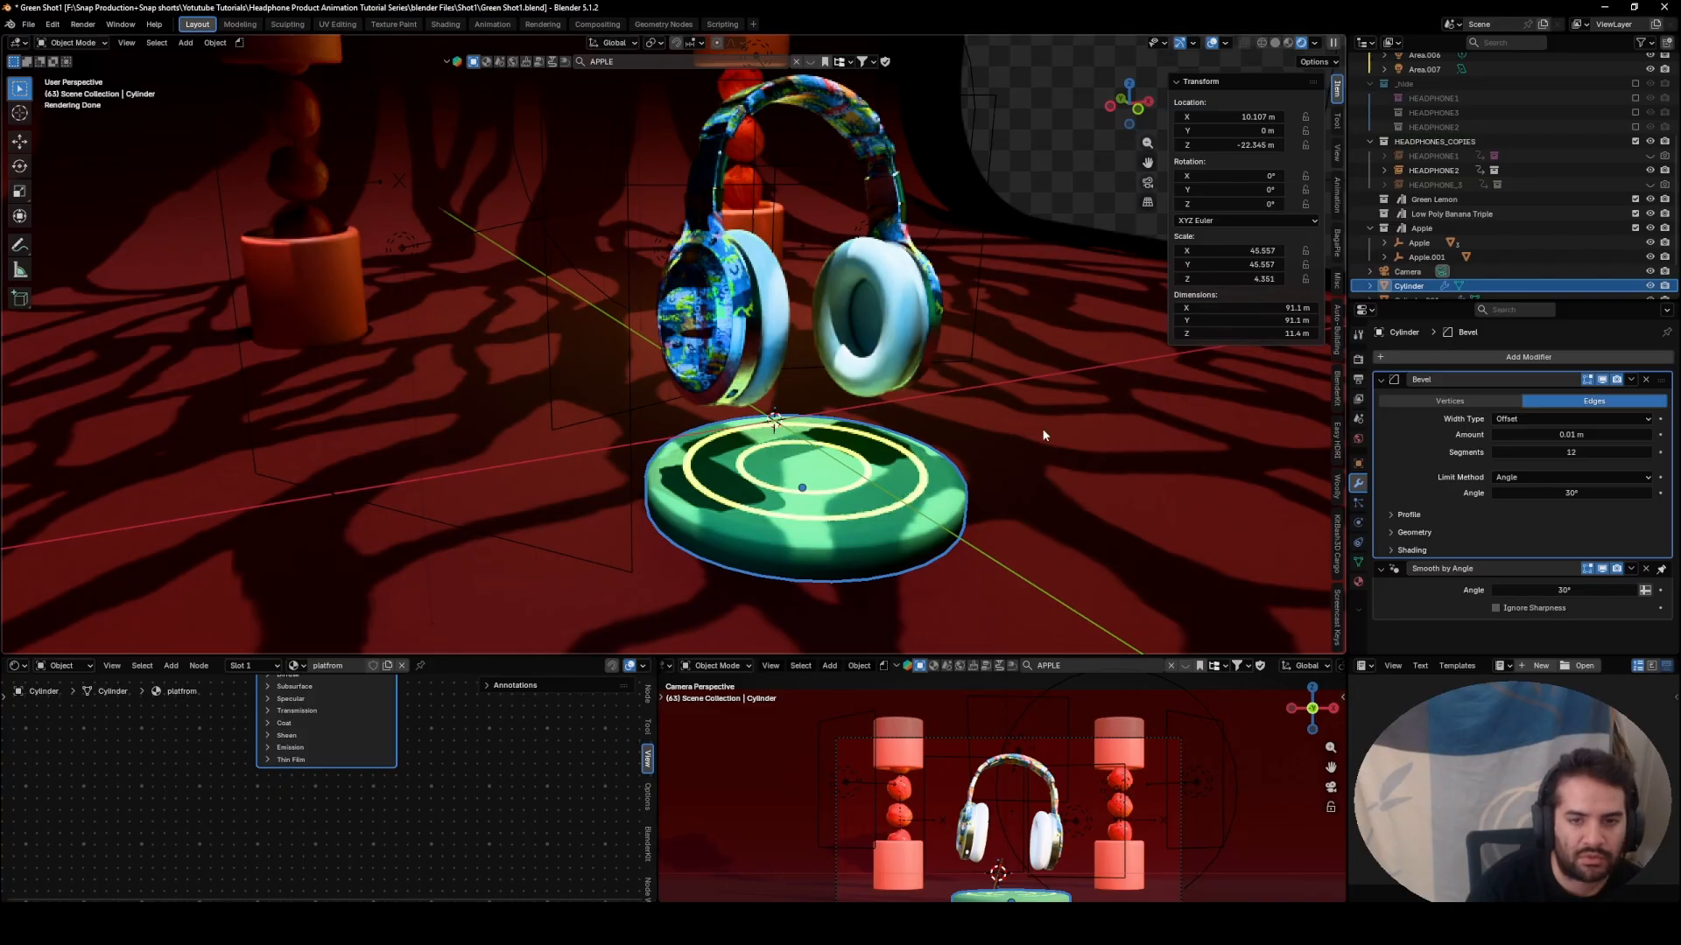
# - Change the emission color of the platform's glow material to orange and check the rings from several angles and the camera
pyautogui.click(1359, 582)
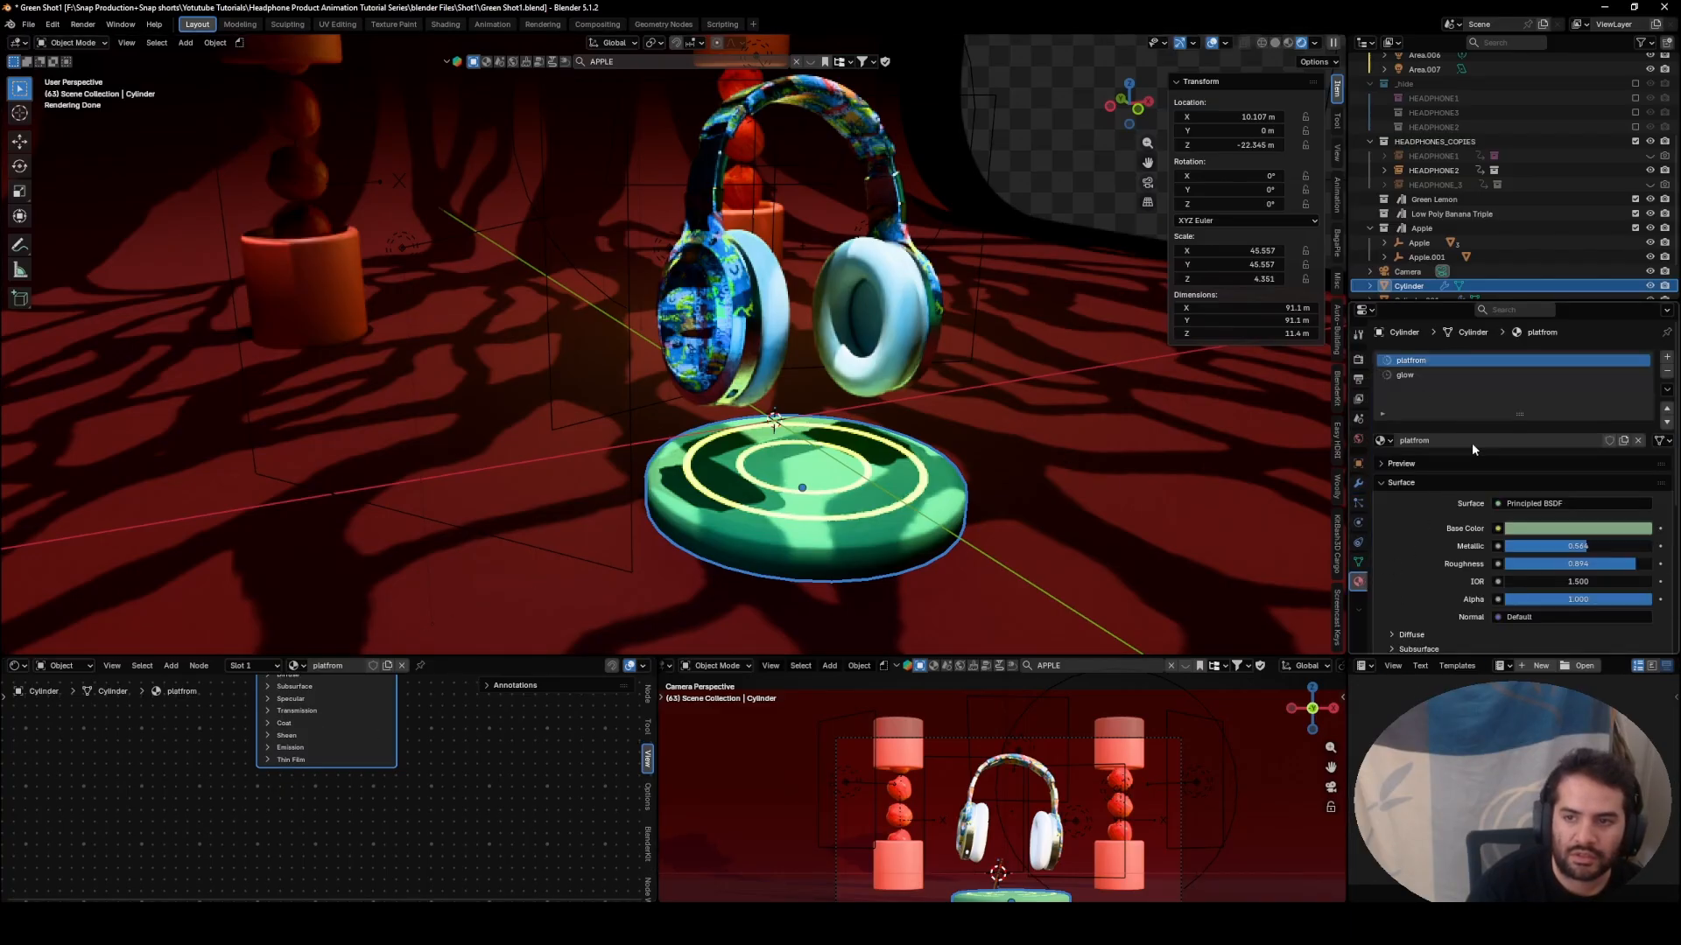
pyautogui.click(1415, 375)
pyautogui.click(388, 812)
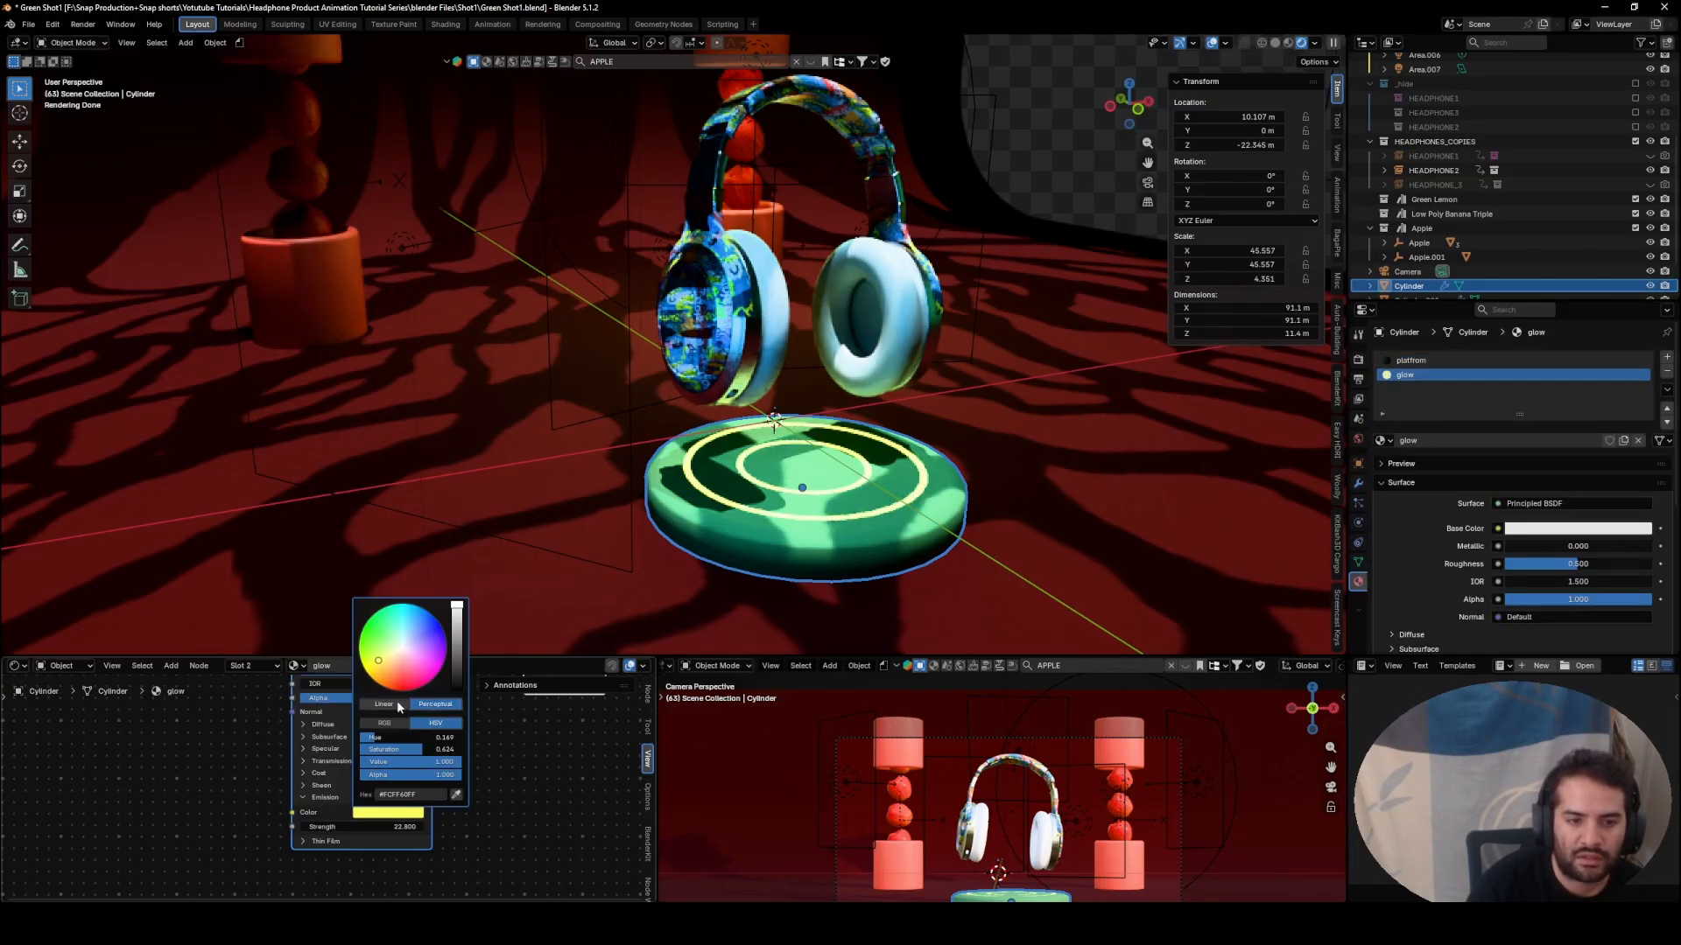
pyautogui.click(400, 676)
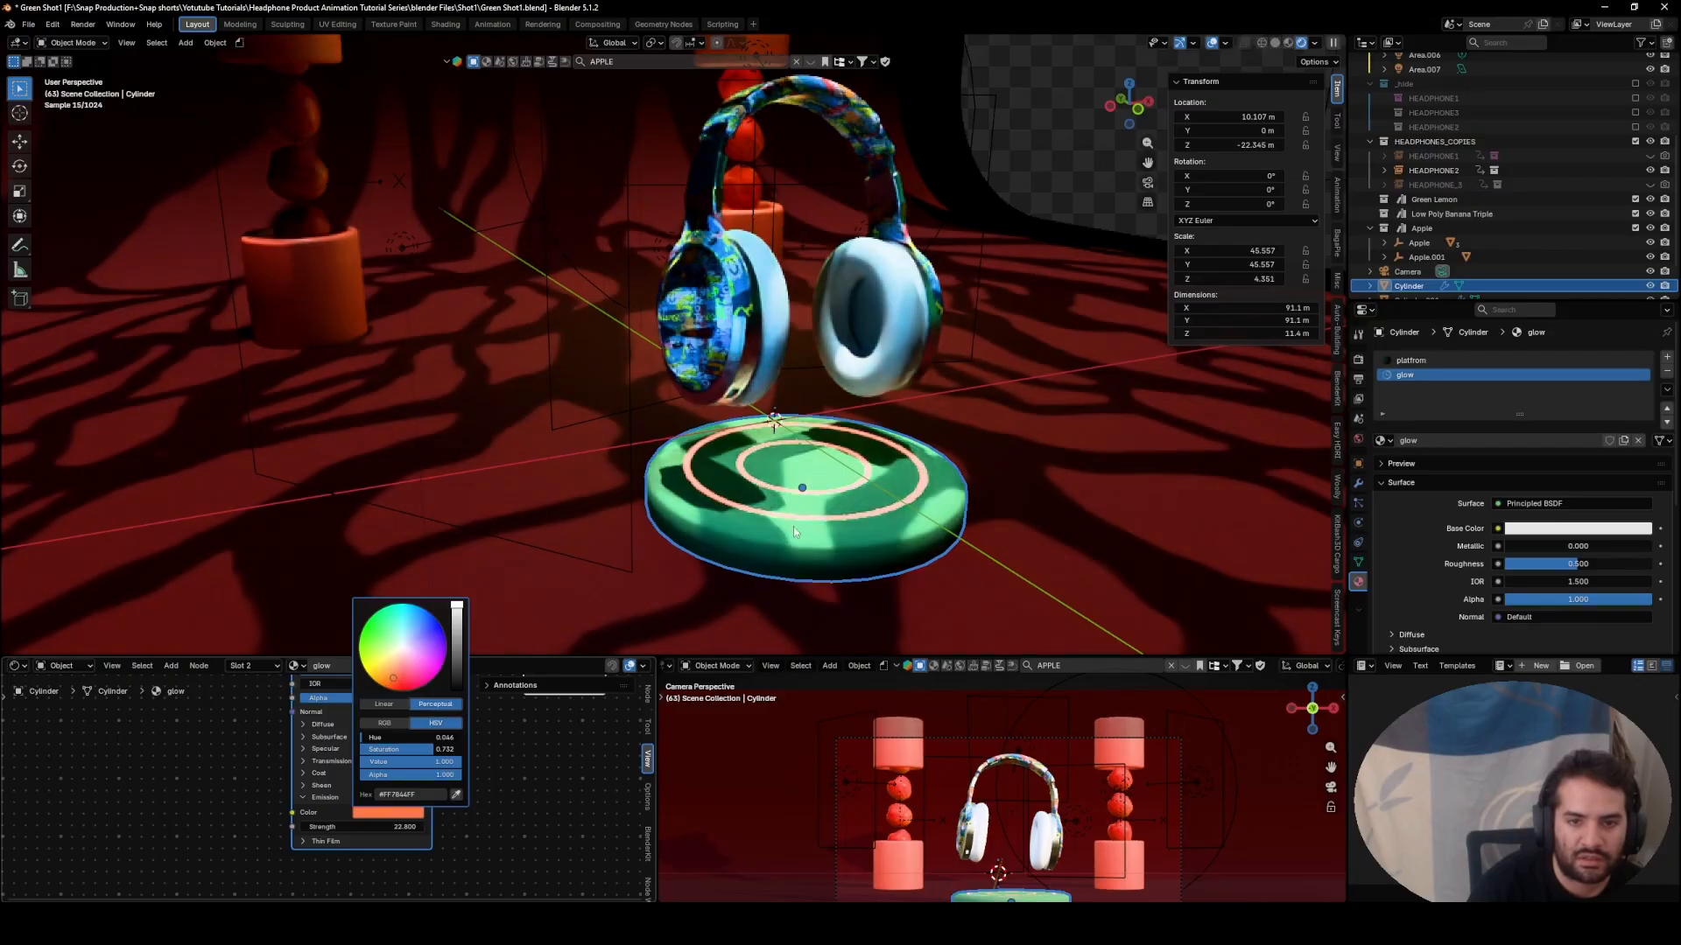
pyautogui.scroll(4, 793, 527)
pyautogui.moveTo(840, 593); pyautogui.dragTo(944, 343, button='middle')
pyautogui.scroll(-4, 710, 367)
pyautogui.scroll(-5, 710, 368)
pyautogui.moveTo(751, 331); pyautogui.dragTo(941, 275, button='middle')
pyautogui.click(1147, 183)
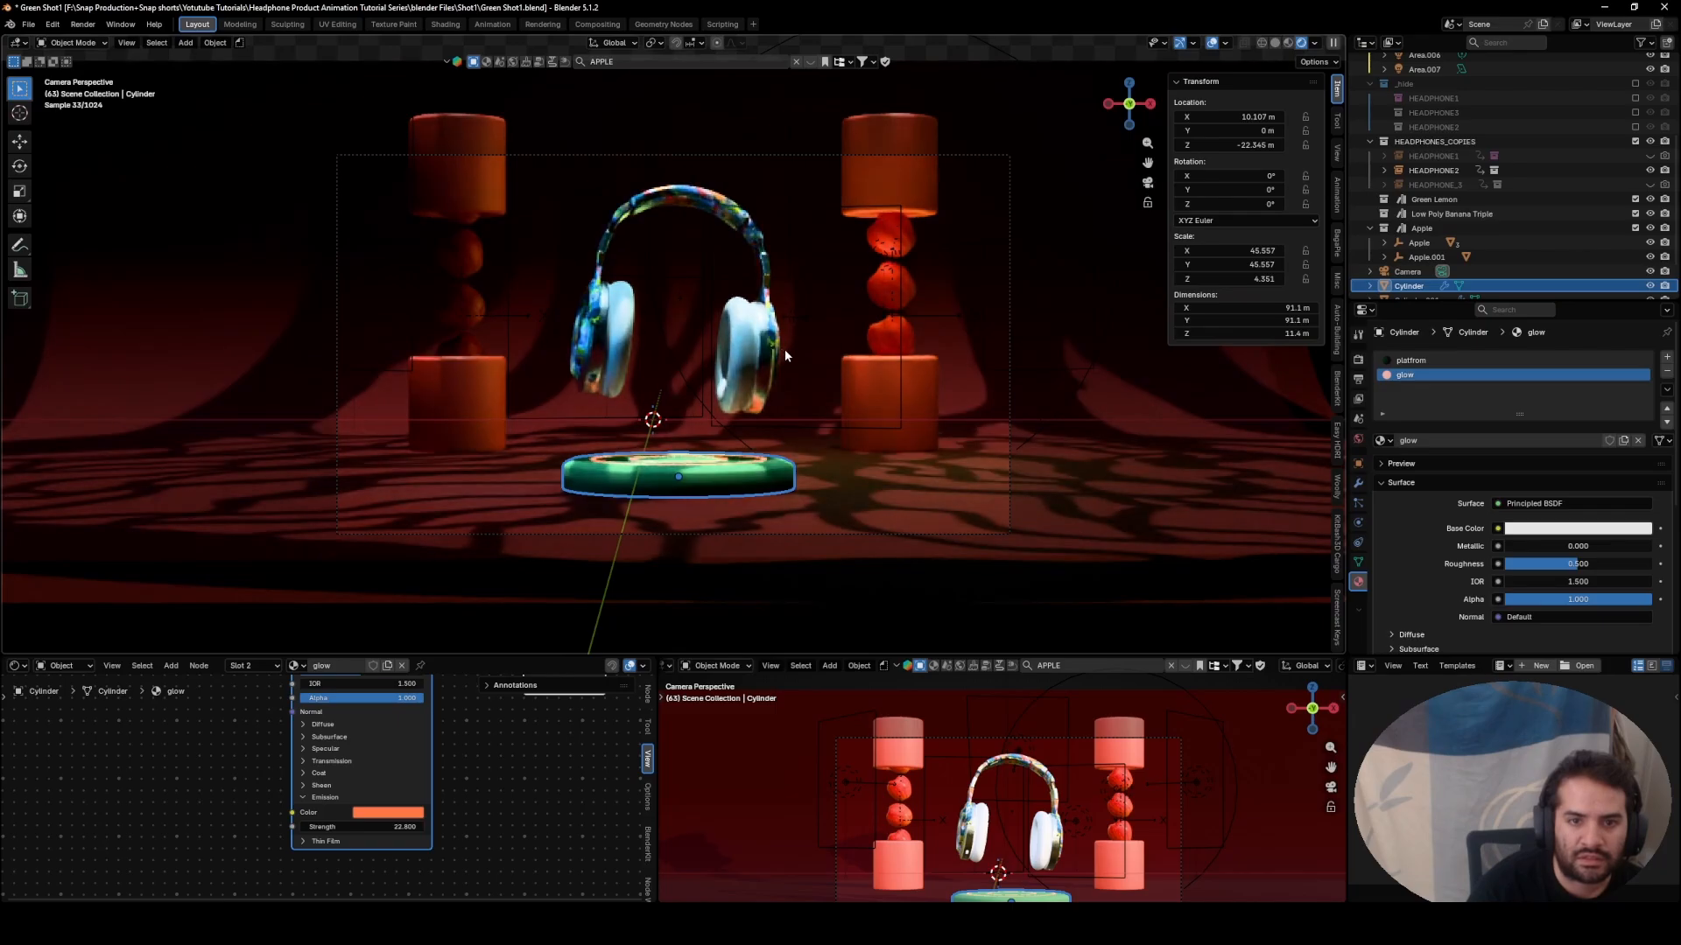
# - Change the color of the overhead area light Area.001 to a very pale green, #E5FFE9
pyautogui.moveTo(791, 349); pyautogui.dragTo(696, 118, button='middle')
pyautogui.click(696, 118)
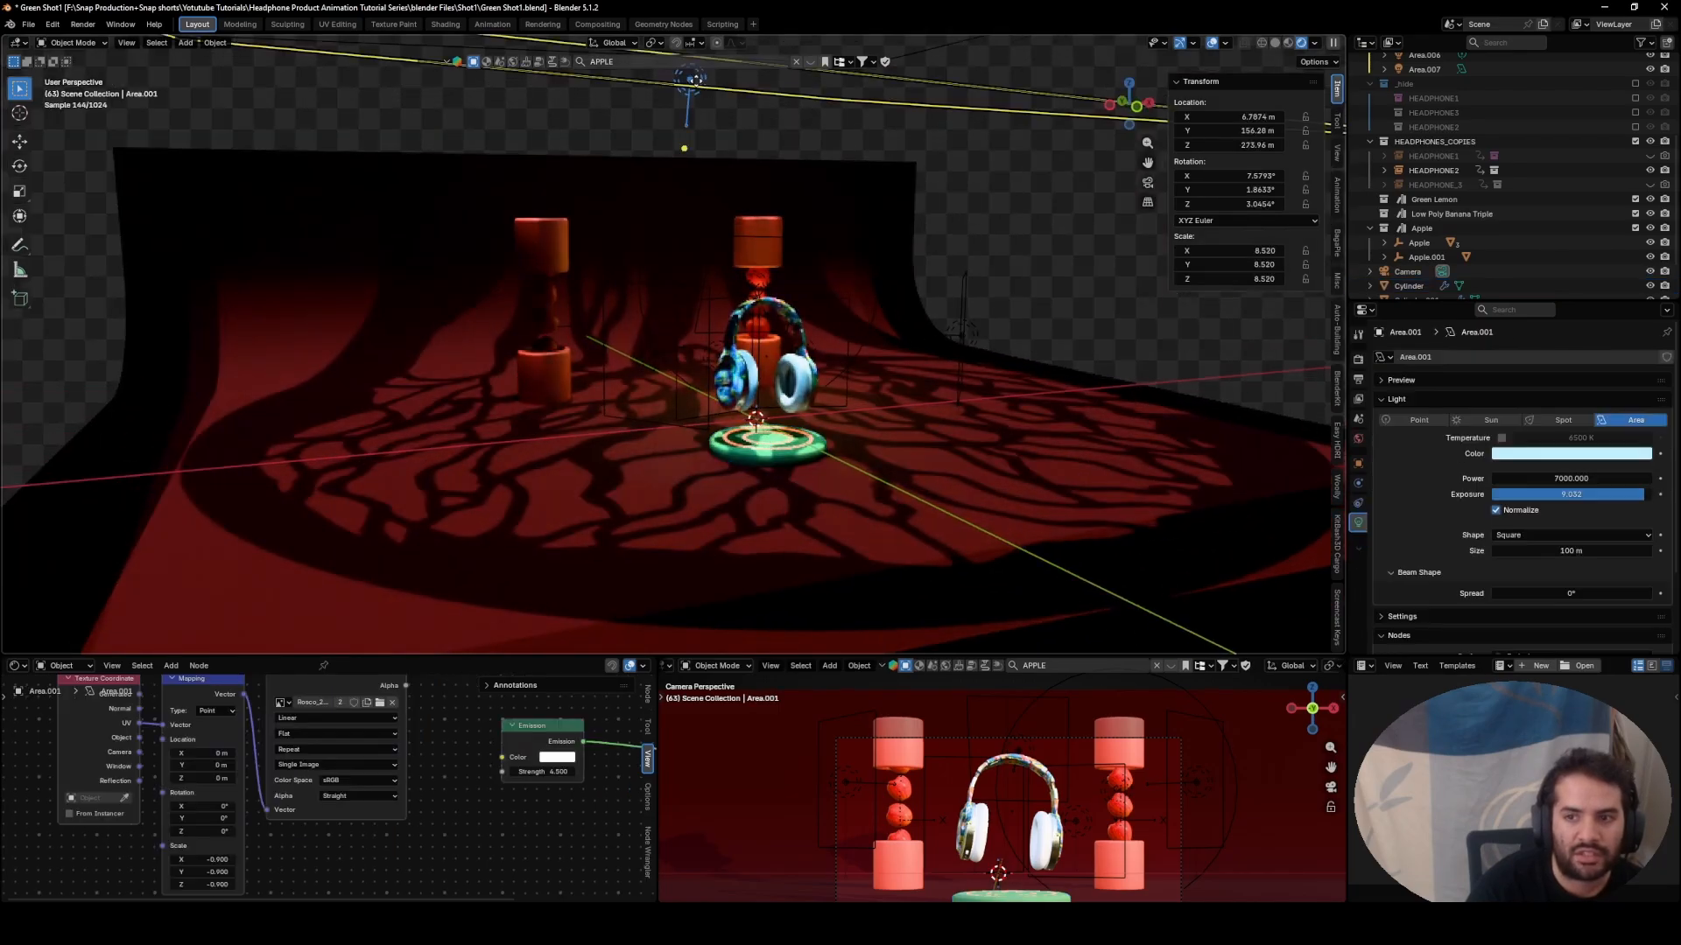
pyautogui.click(1559, 456)
pyautogui.click(1566, 289)
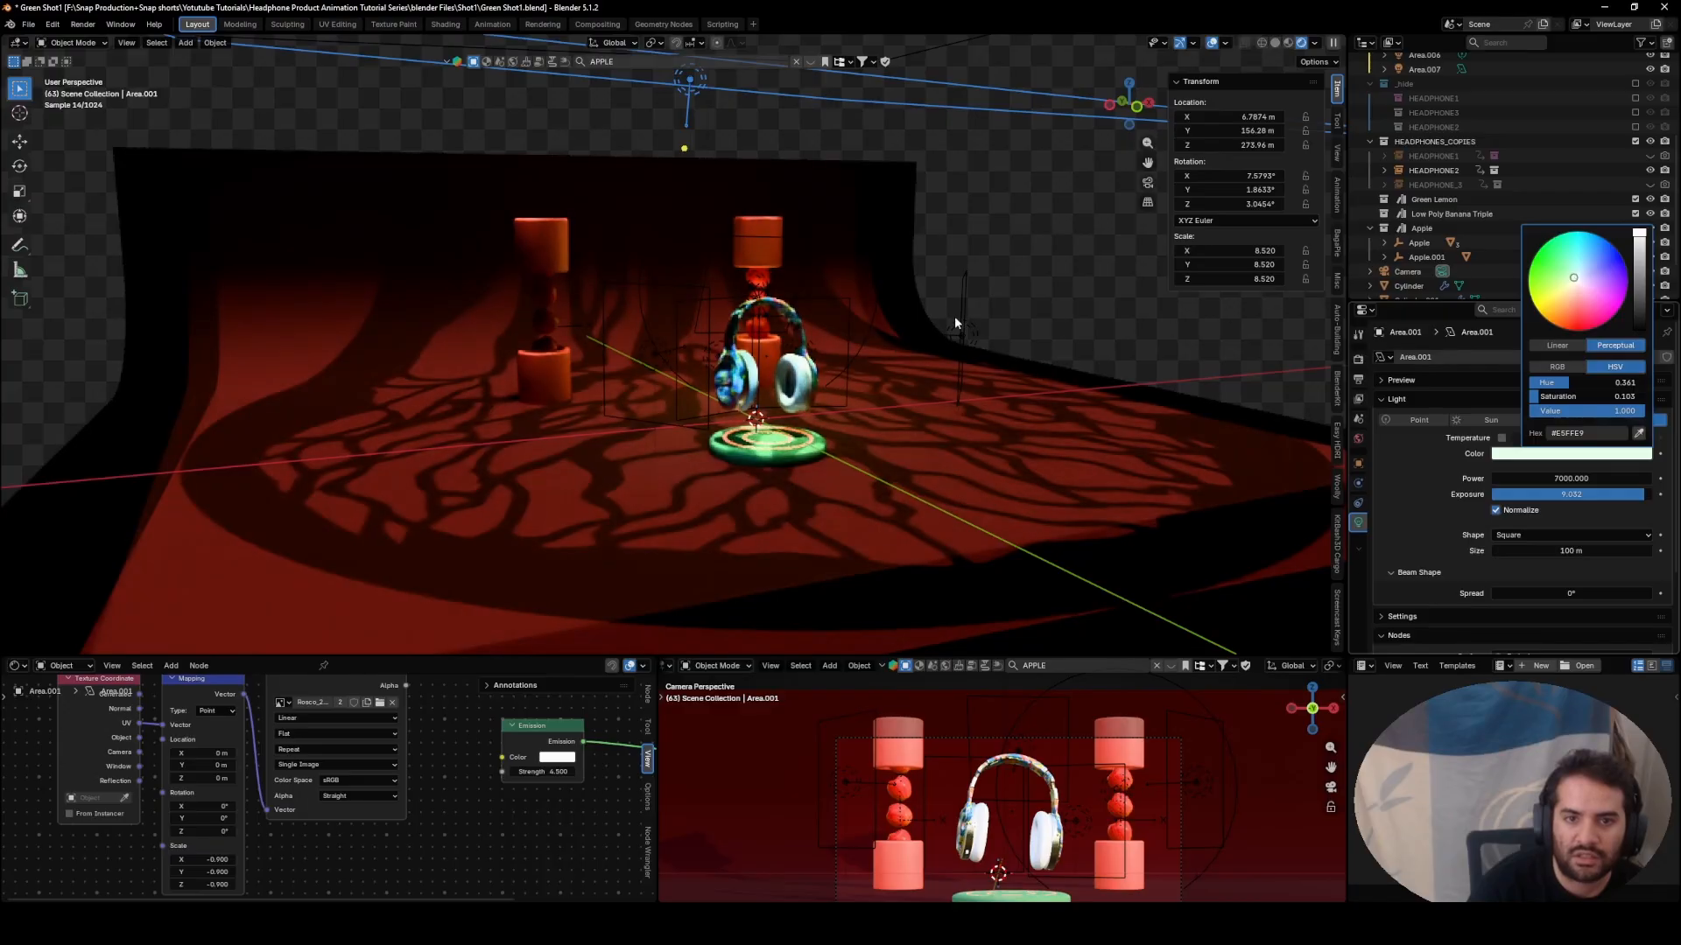
# - Recolor the area light Area.007 to light peach and Area.003 behind the headphones to light orange, #FF9C7B
pyautogui.moveTo(832, 308); pyautogui.dragTo(808, 380, button='middle')
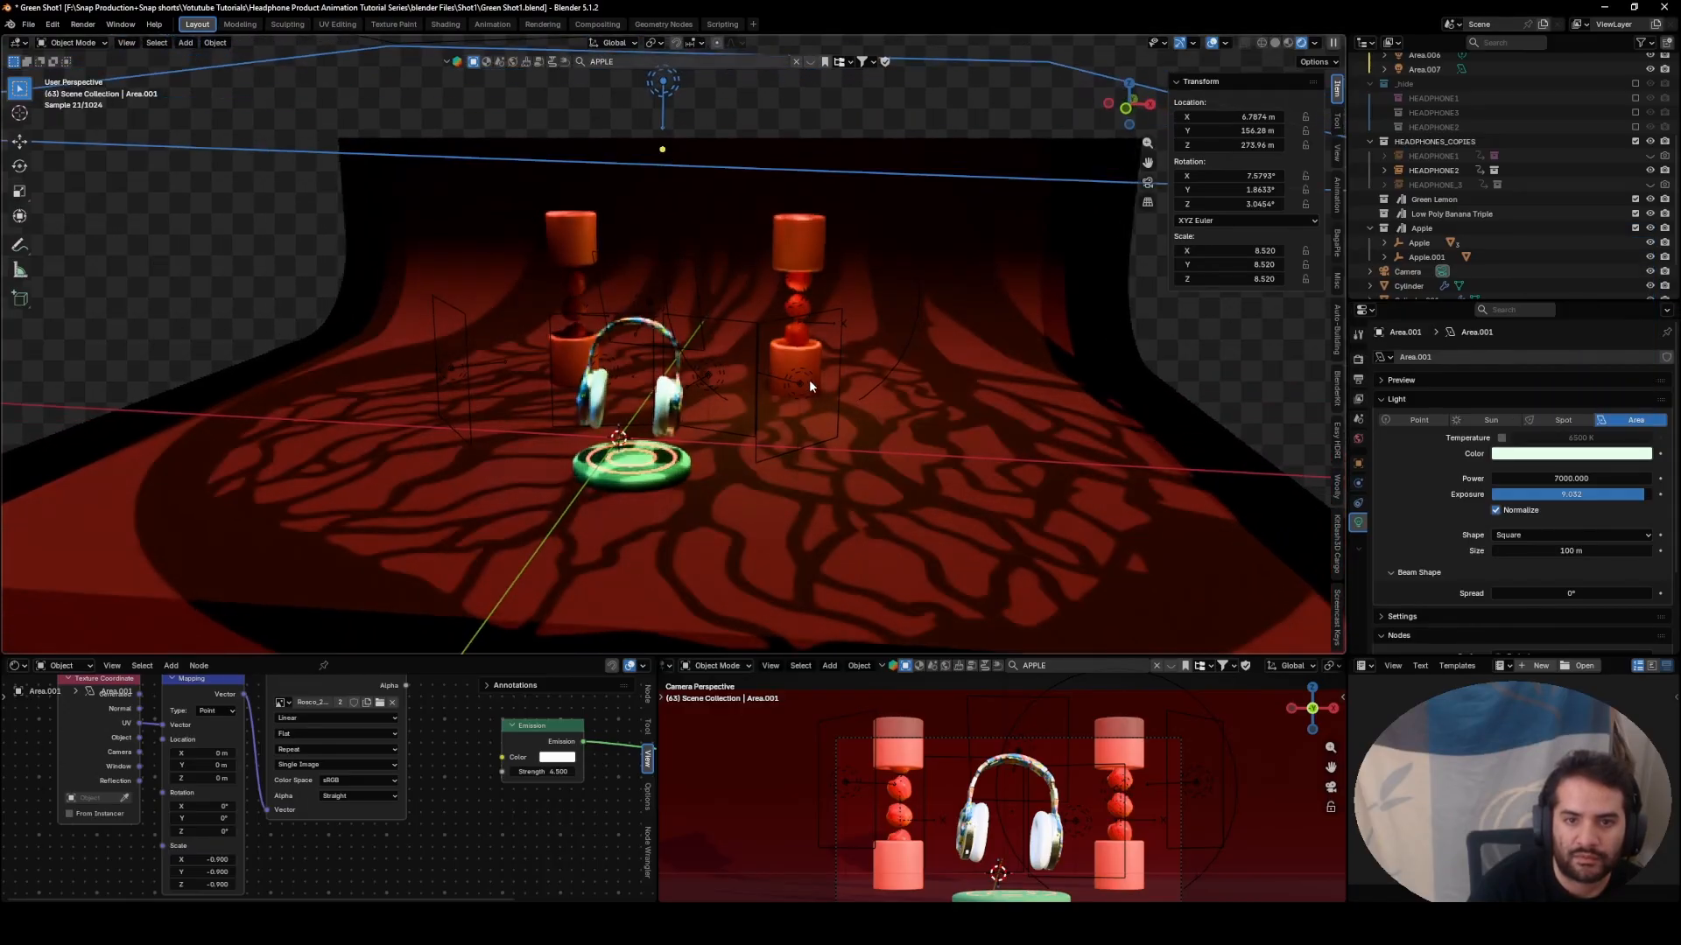
pyautogui.click(807, 381)
pyautogui.click(1547, 456)
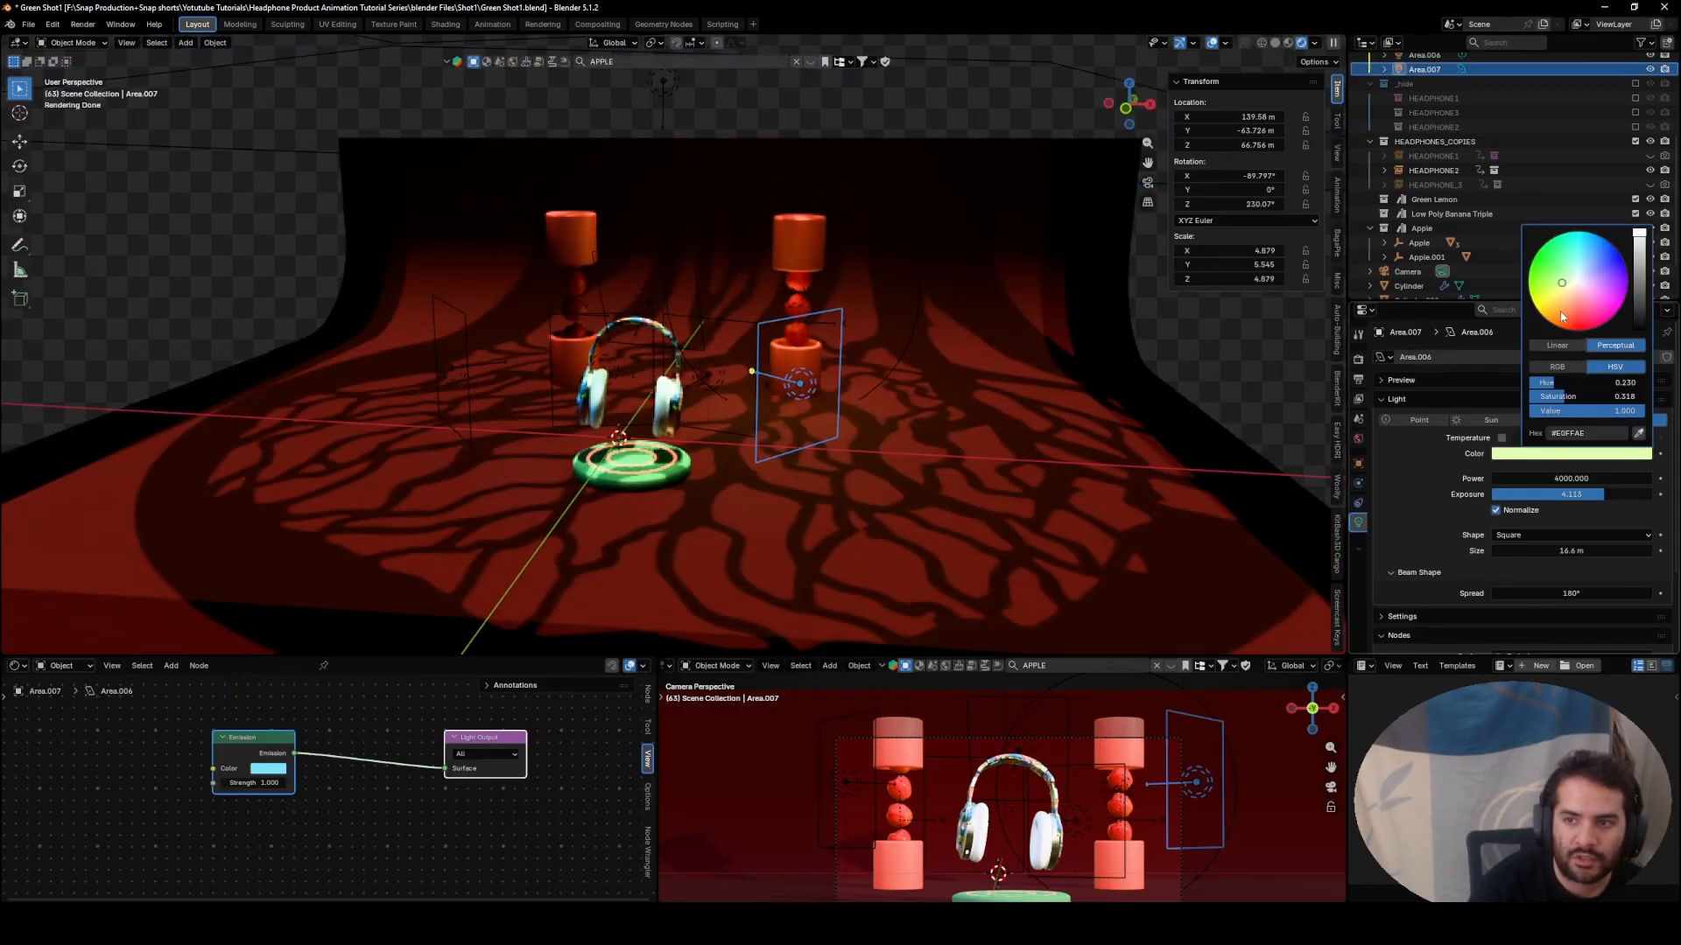
pyautogui.moveTo(1566, 303); pyautogui.dragTo(1572, 300)
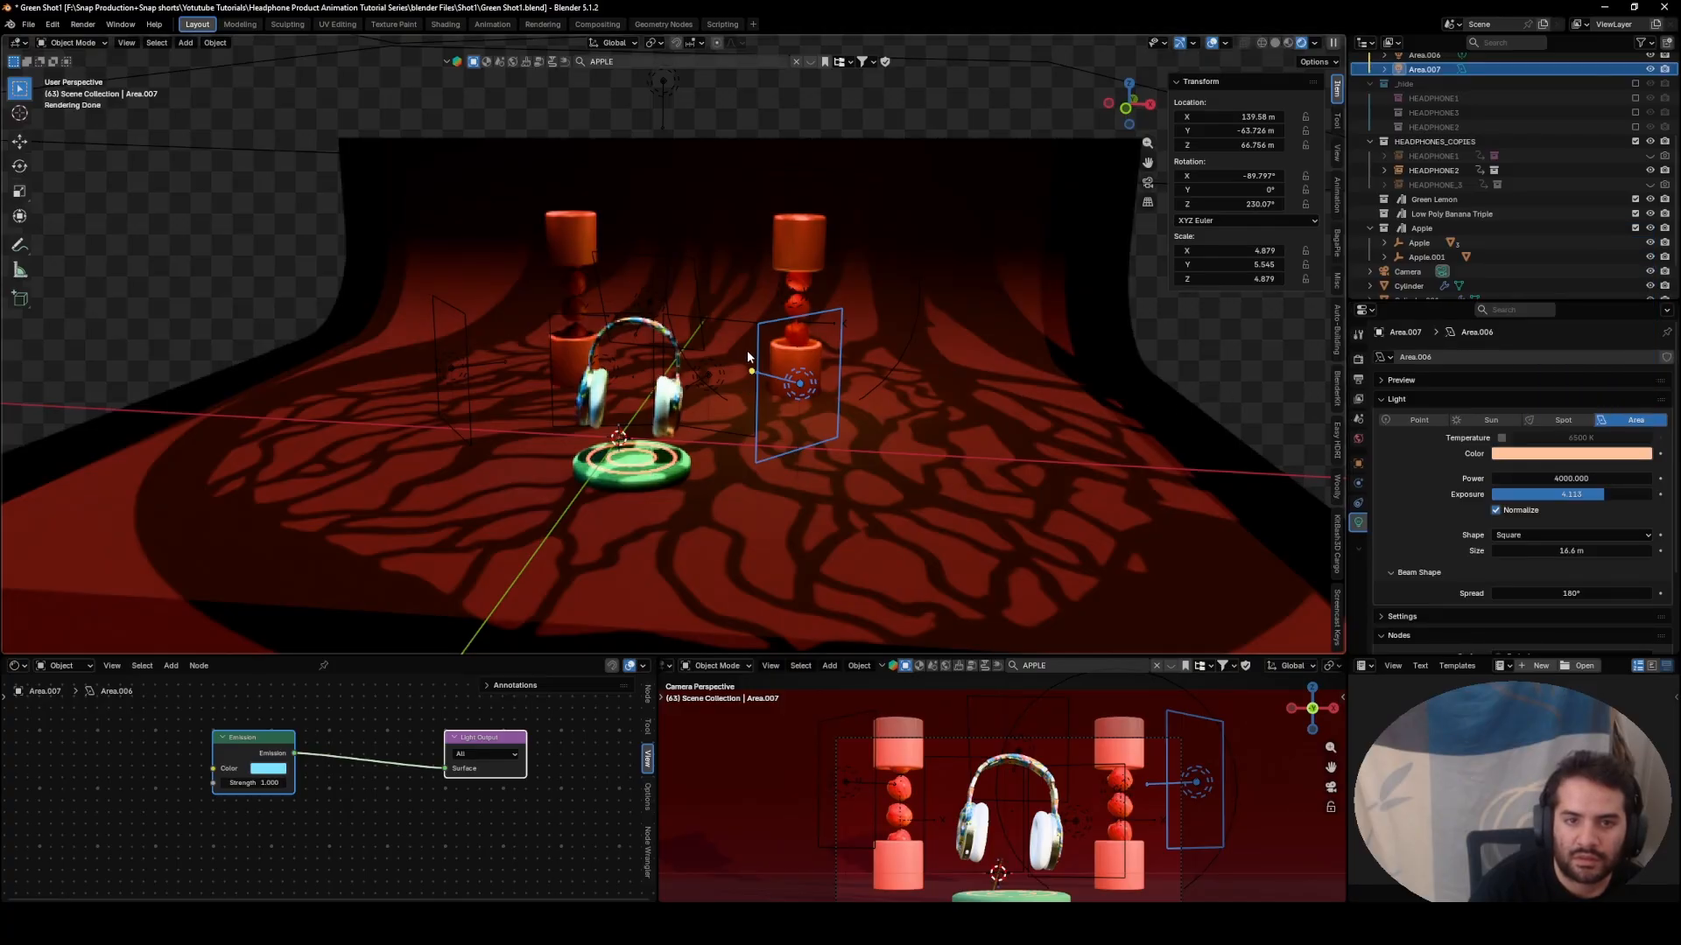
pyautogui.click(726, 319)
pyautogui.click(1582, 455)
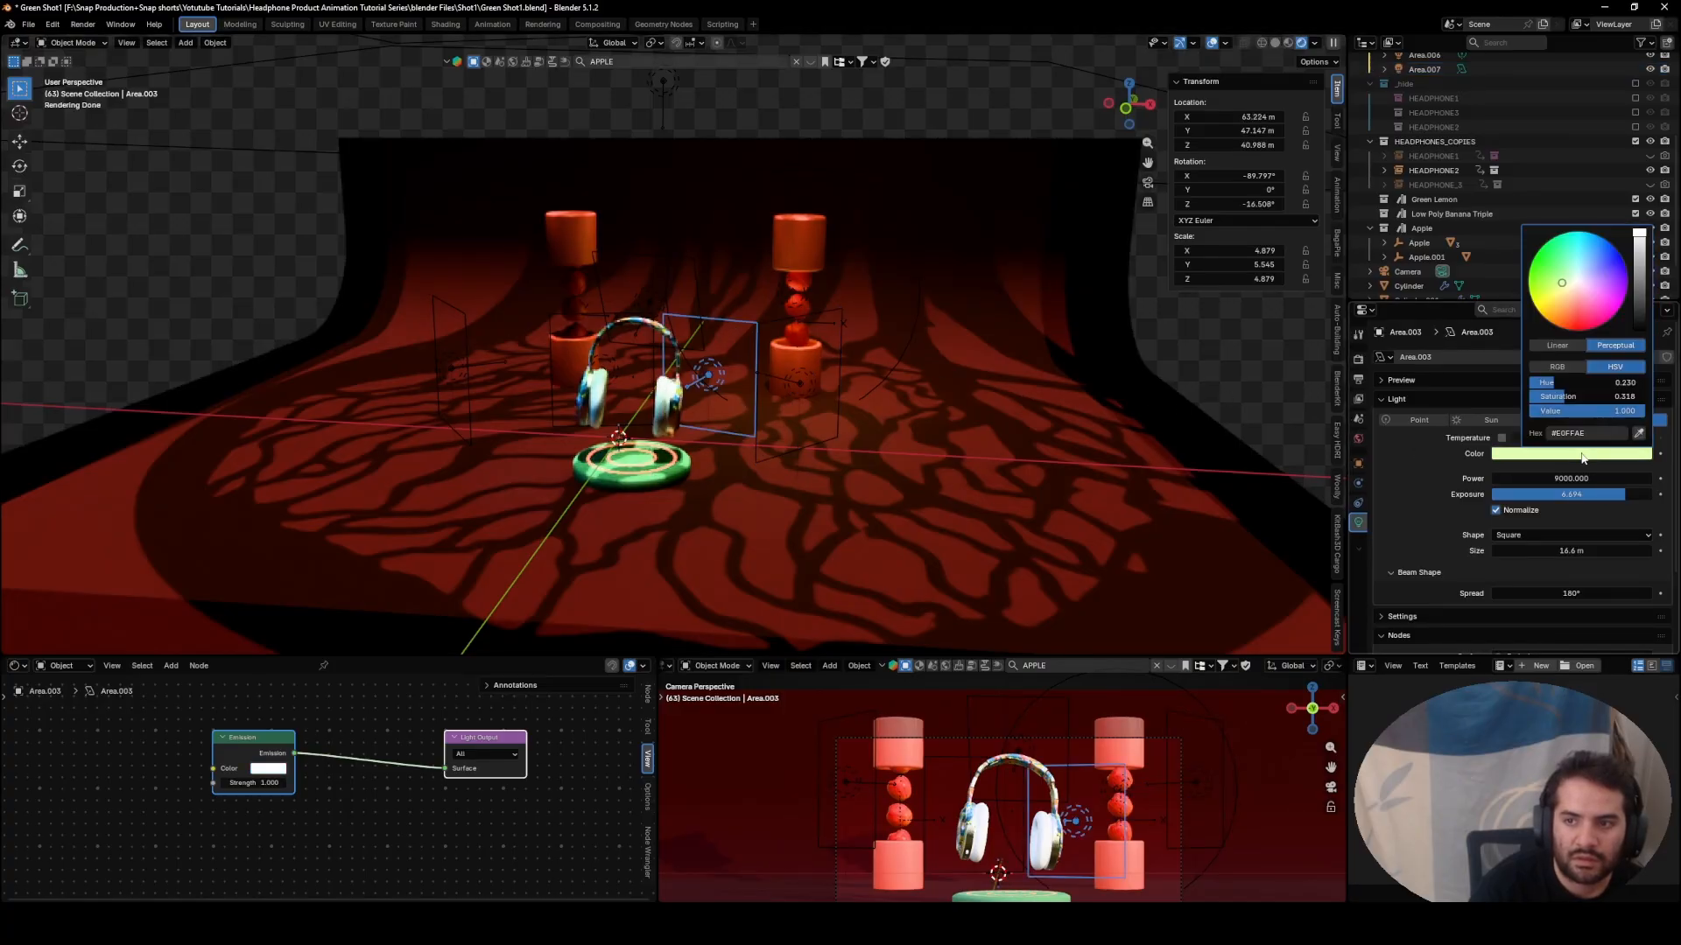
pyautogui.click(1571, 306)
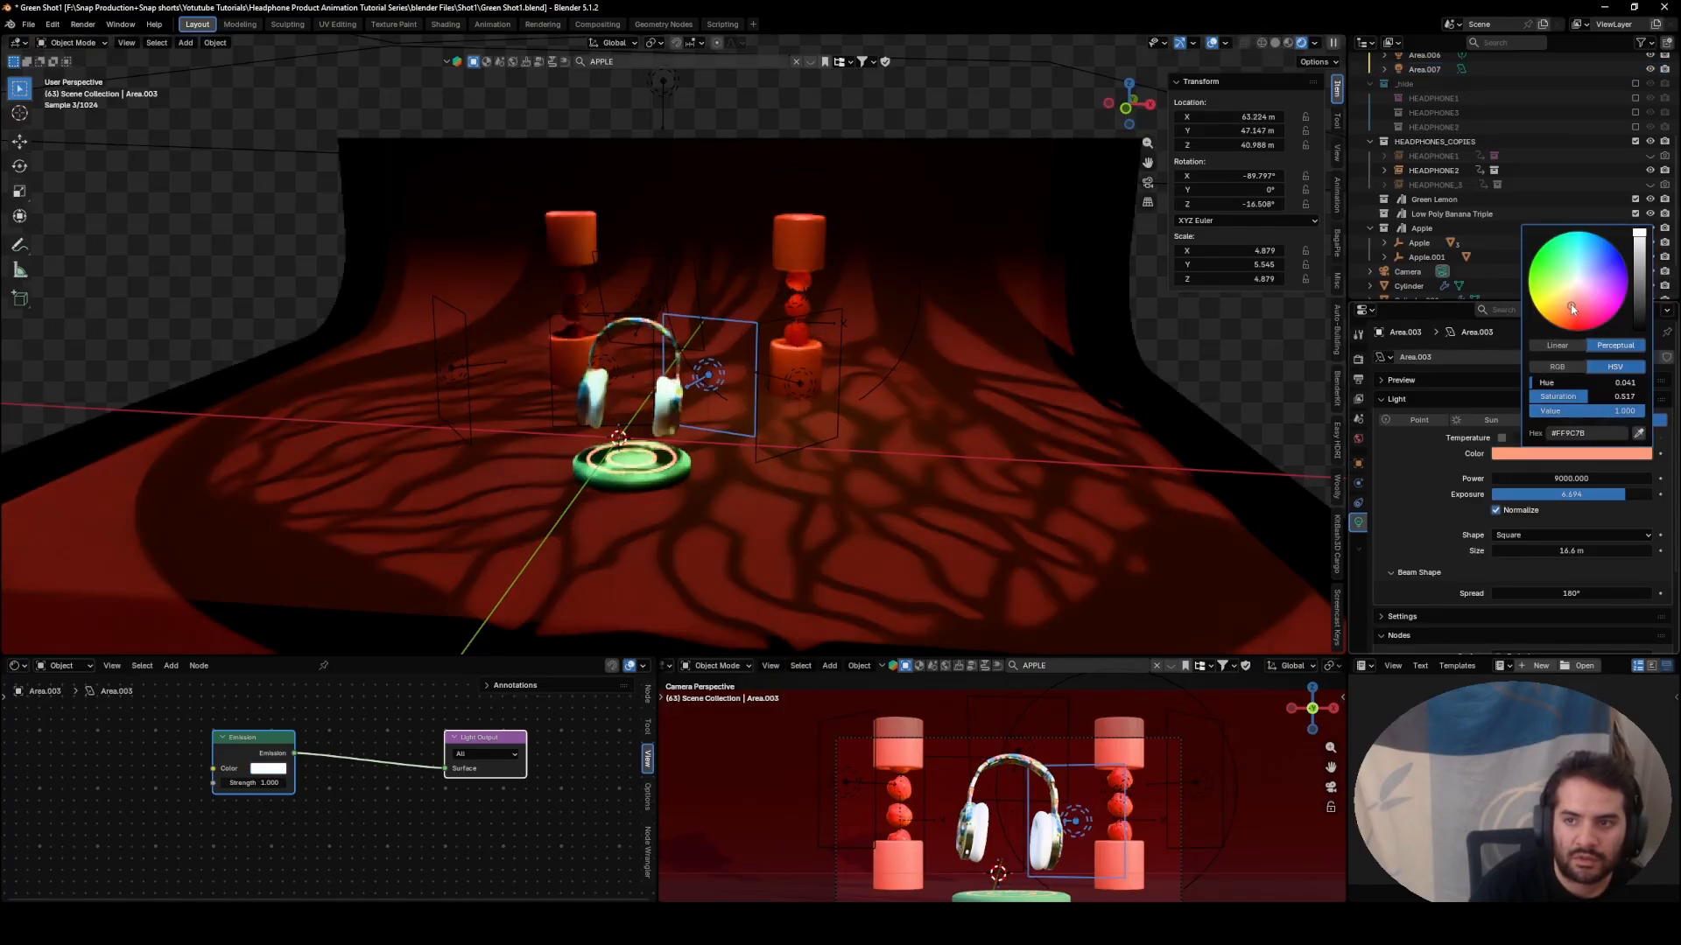
# - Change the color of the side area light Area.005 to pale yellow and view the scene through the camera
pyautogui.click(443, 302)
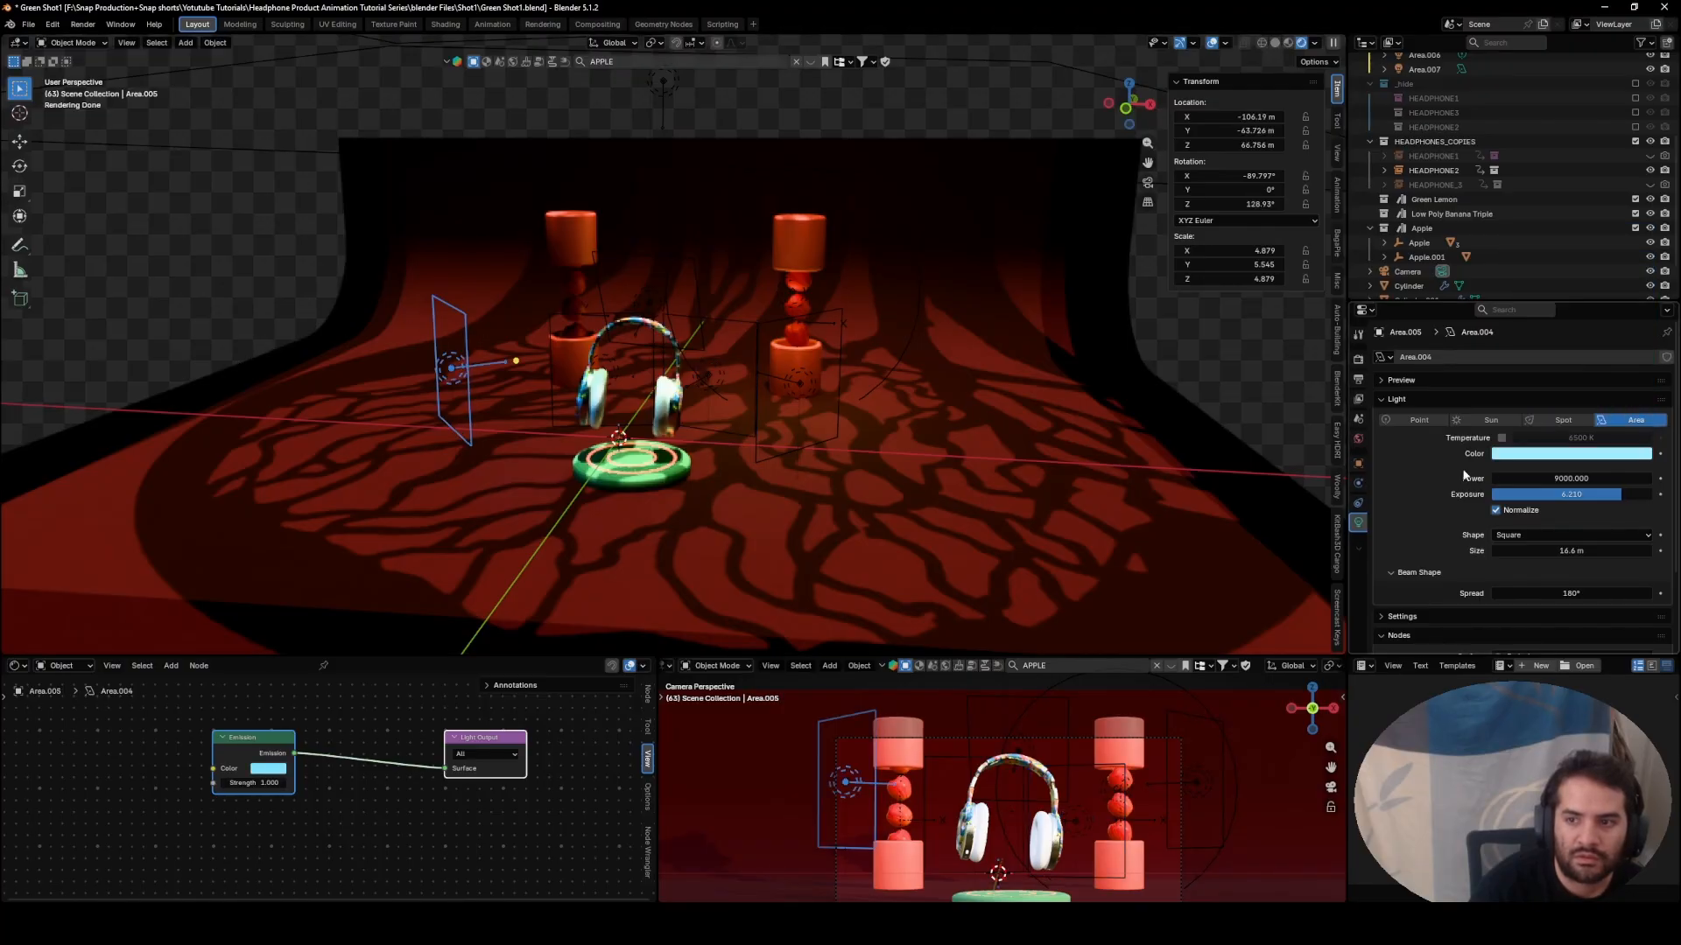
pyautogui.click(1585, 455)
pyautogui.click(1565, 296)
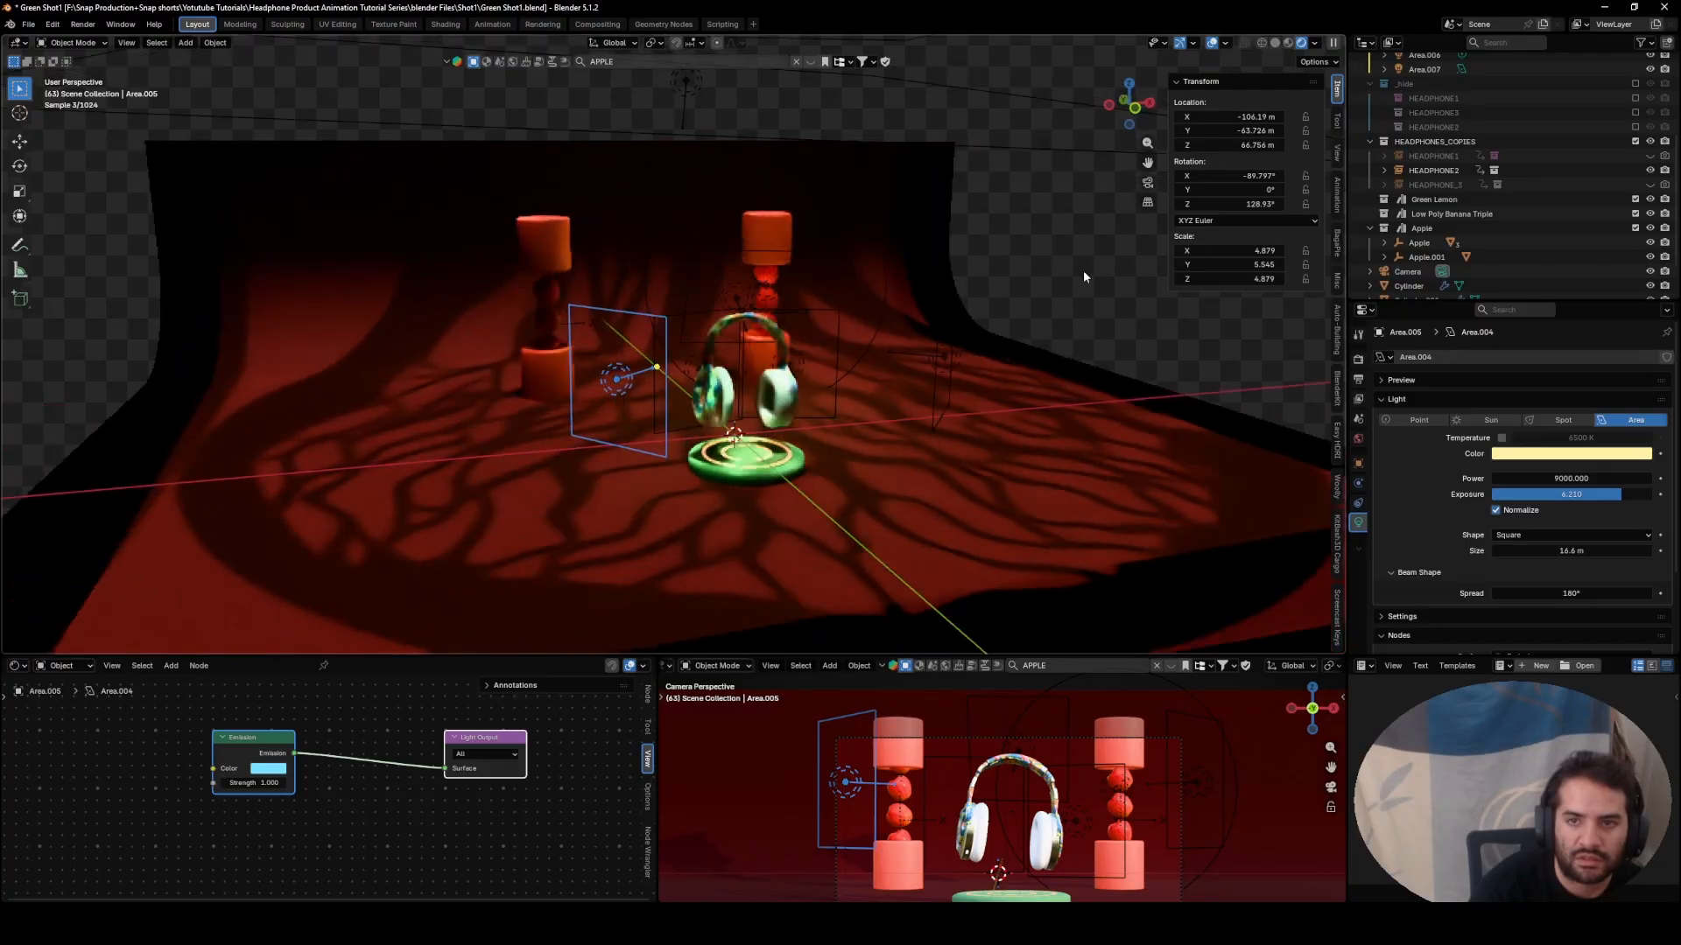
pyautogui.press('KP_0')
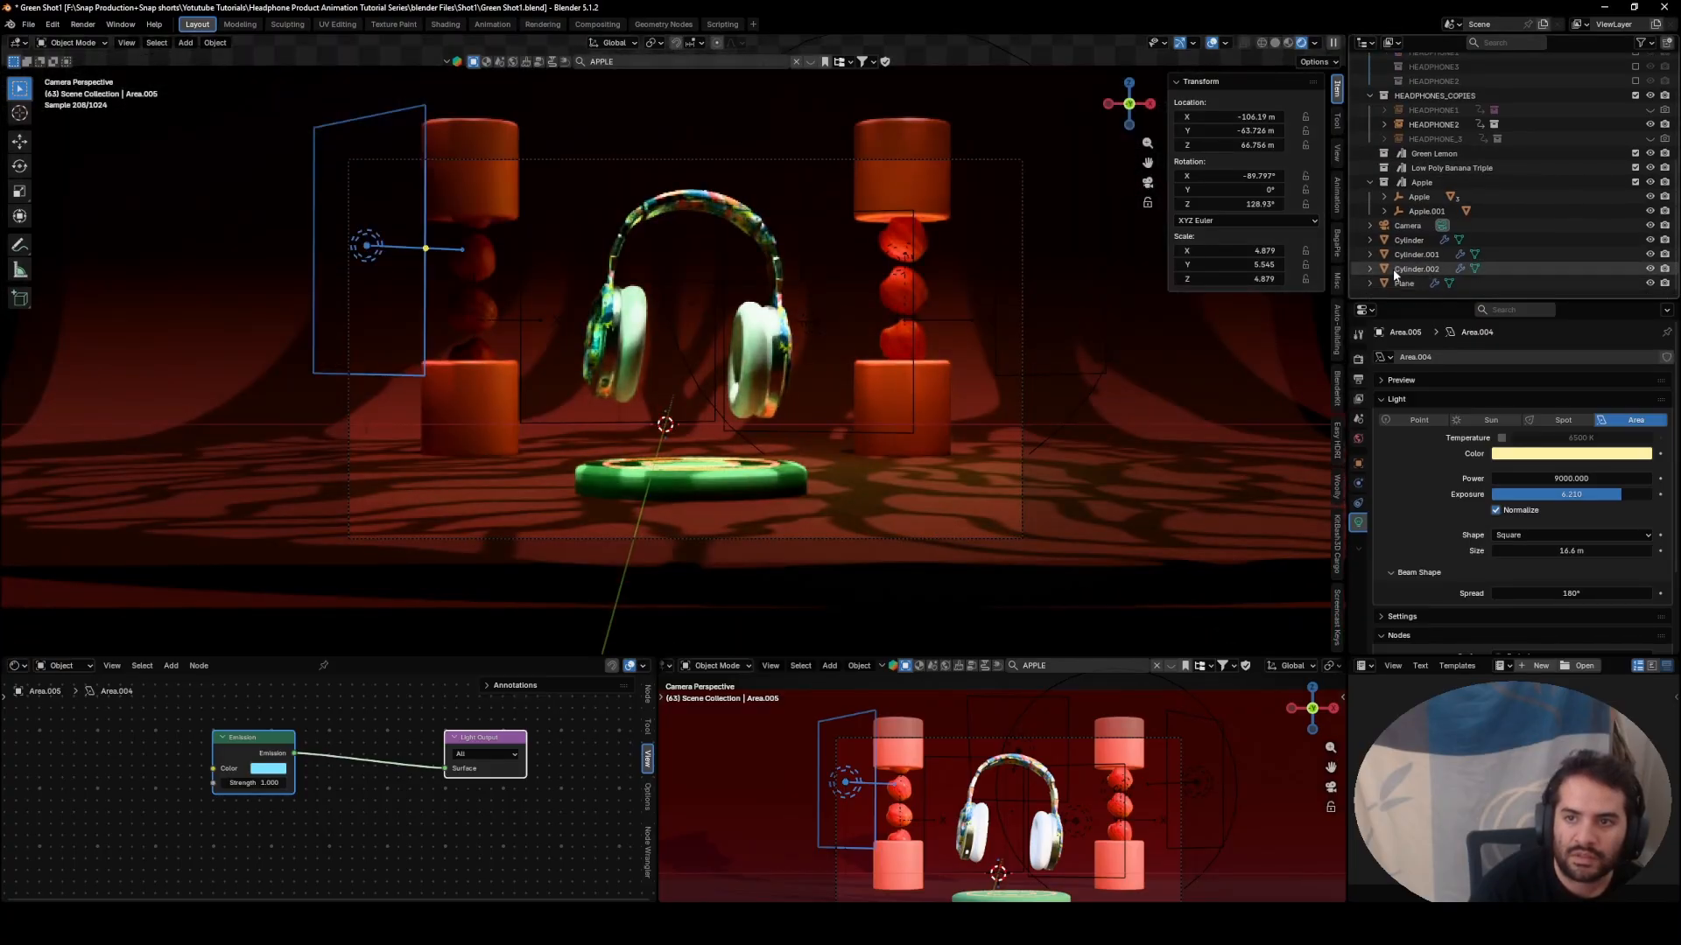
# - Go through the lights in the Lighting collection and change the color of Area.004 to peach, #FFC69A
pyautogui.scroll(5, 1401, 219)
pyautogui.click(1437, 134)
pyautogui.click(1433, 147)
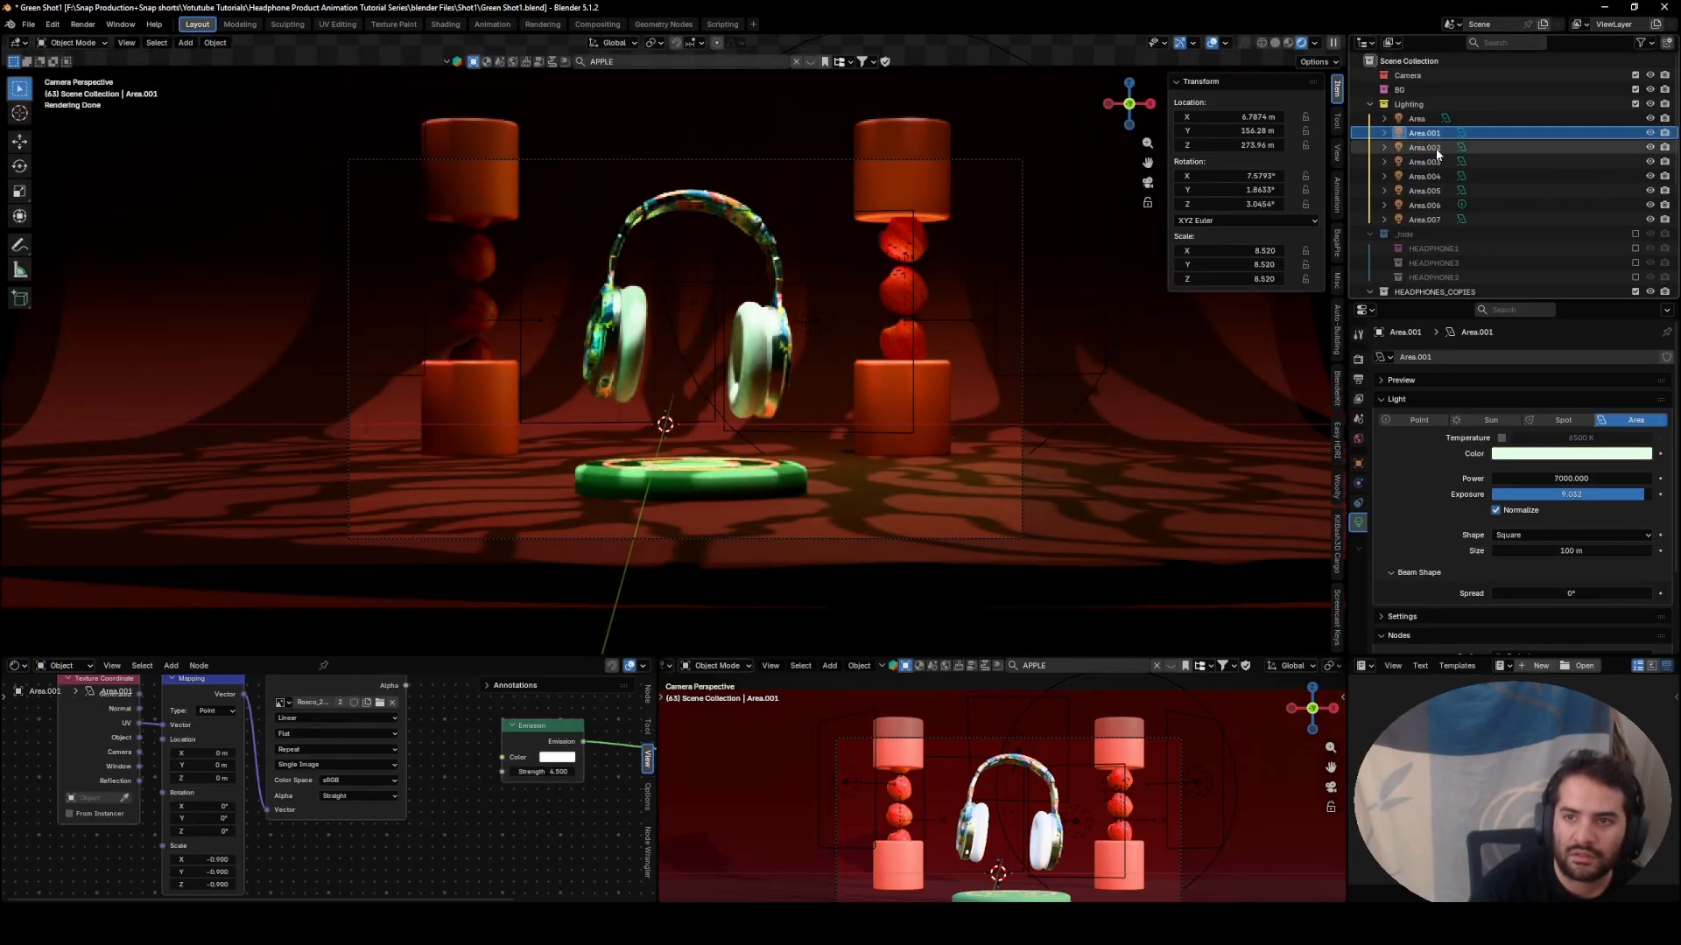
pyautogui.click(1424, 161)
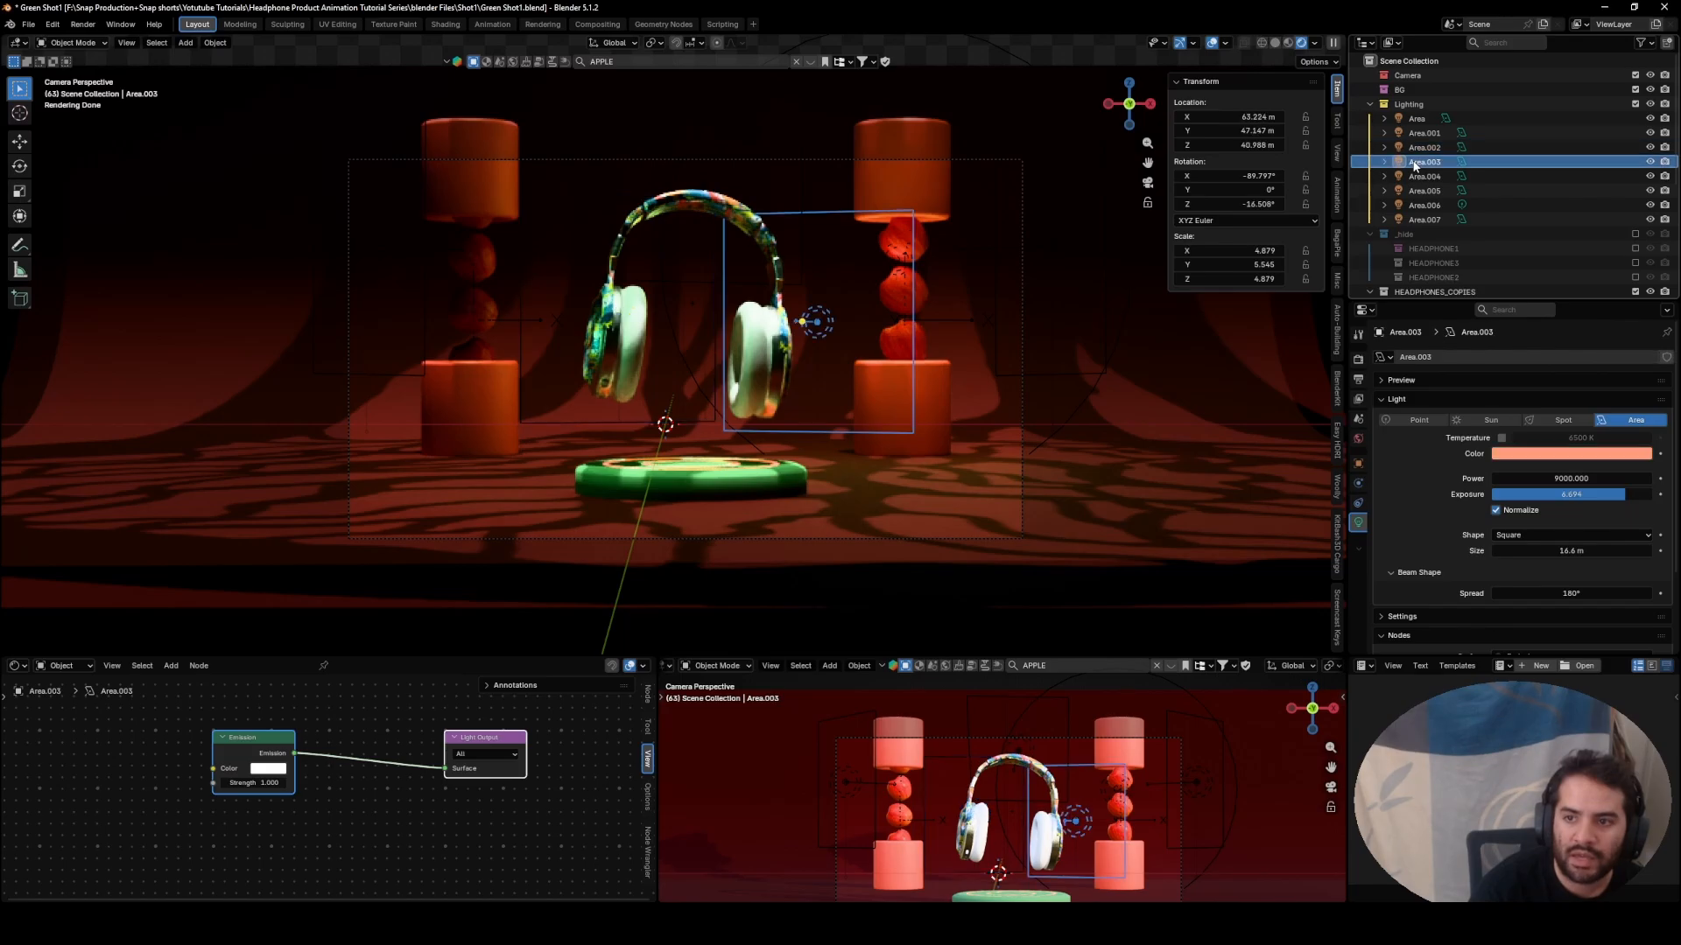
pyautogui.click(1422, 177)
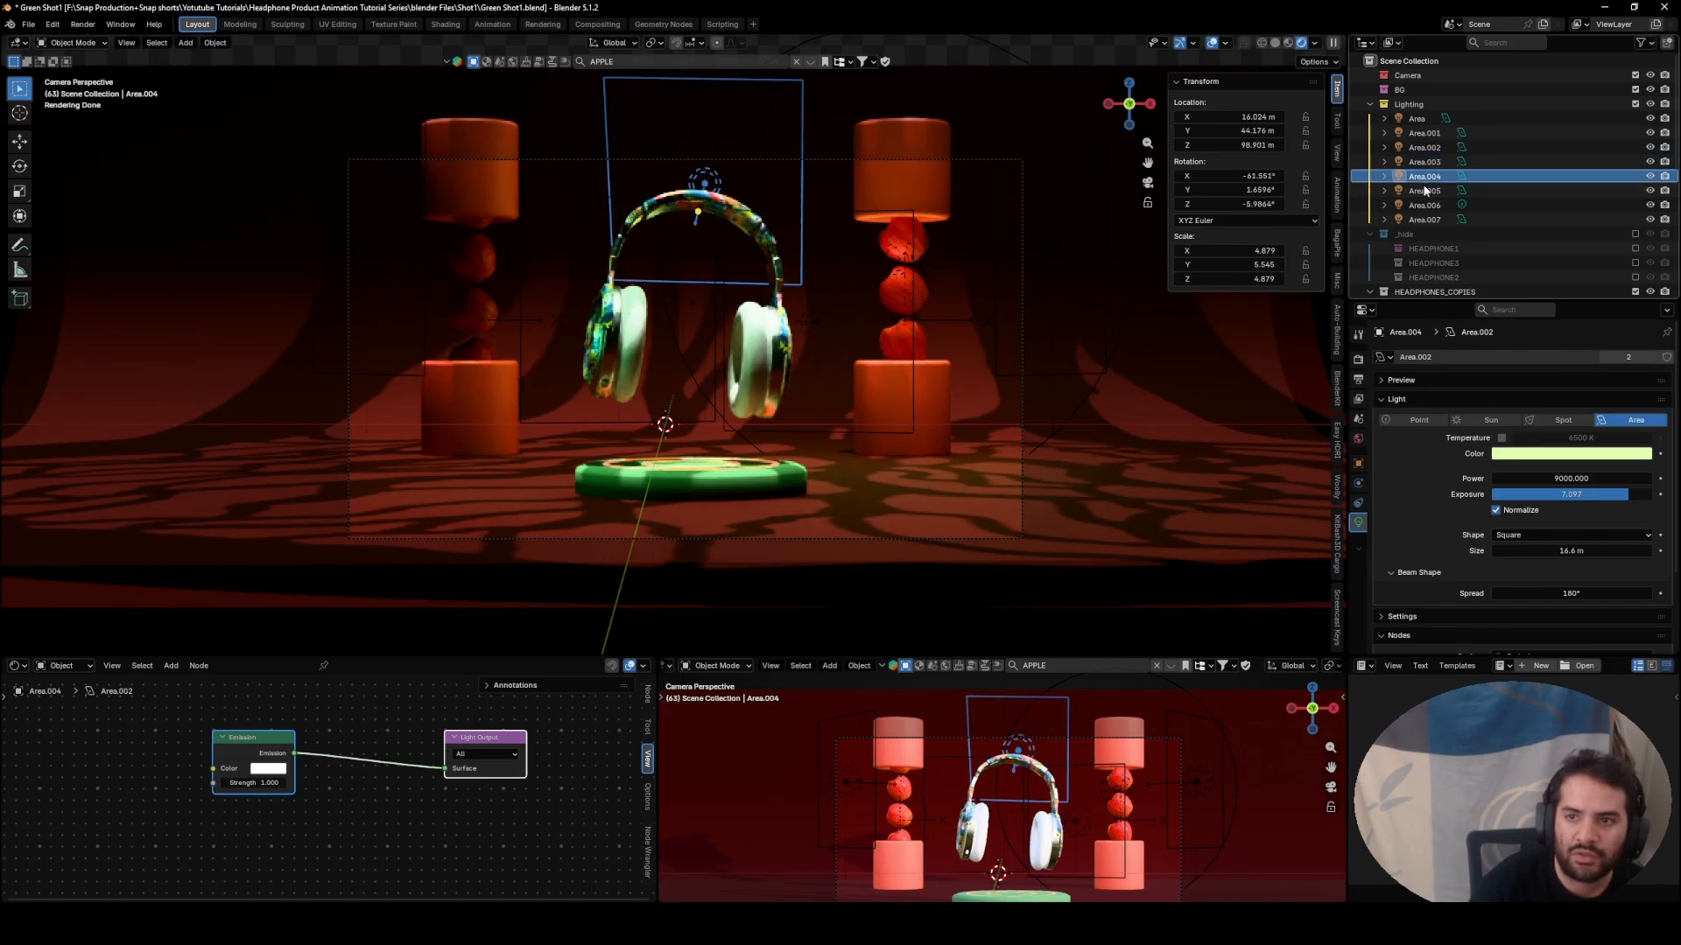
pyautogui.click(1586, 453)
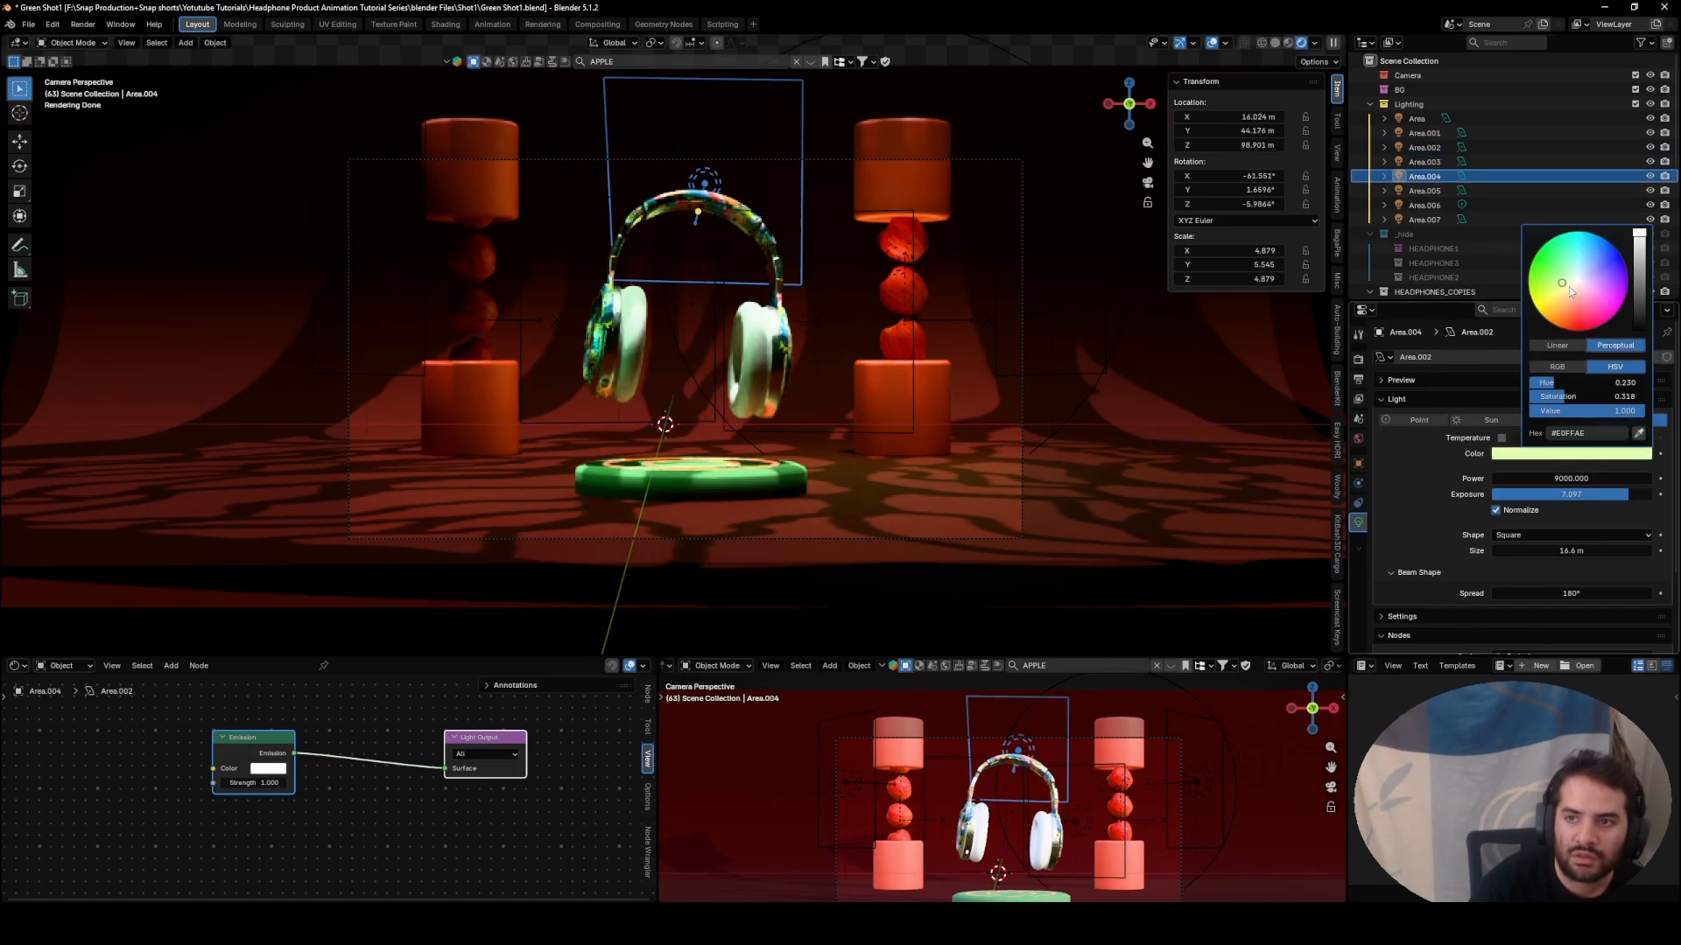
pyautogui.moveTo(1569, 286); pyautogui.dragTo(1569, 298)
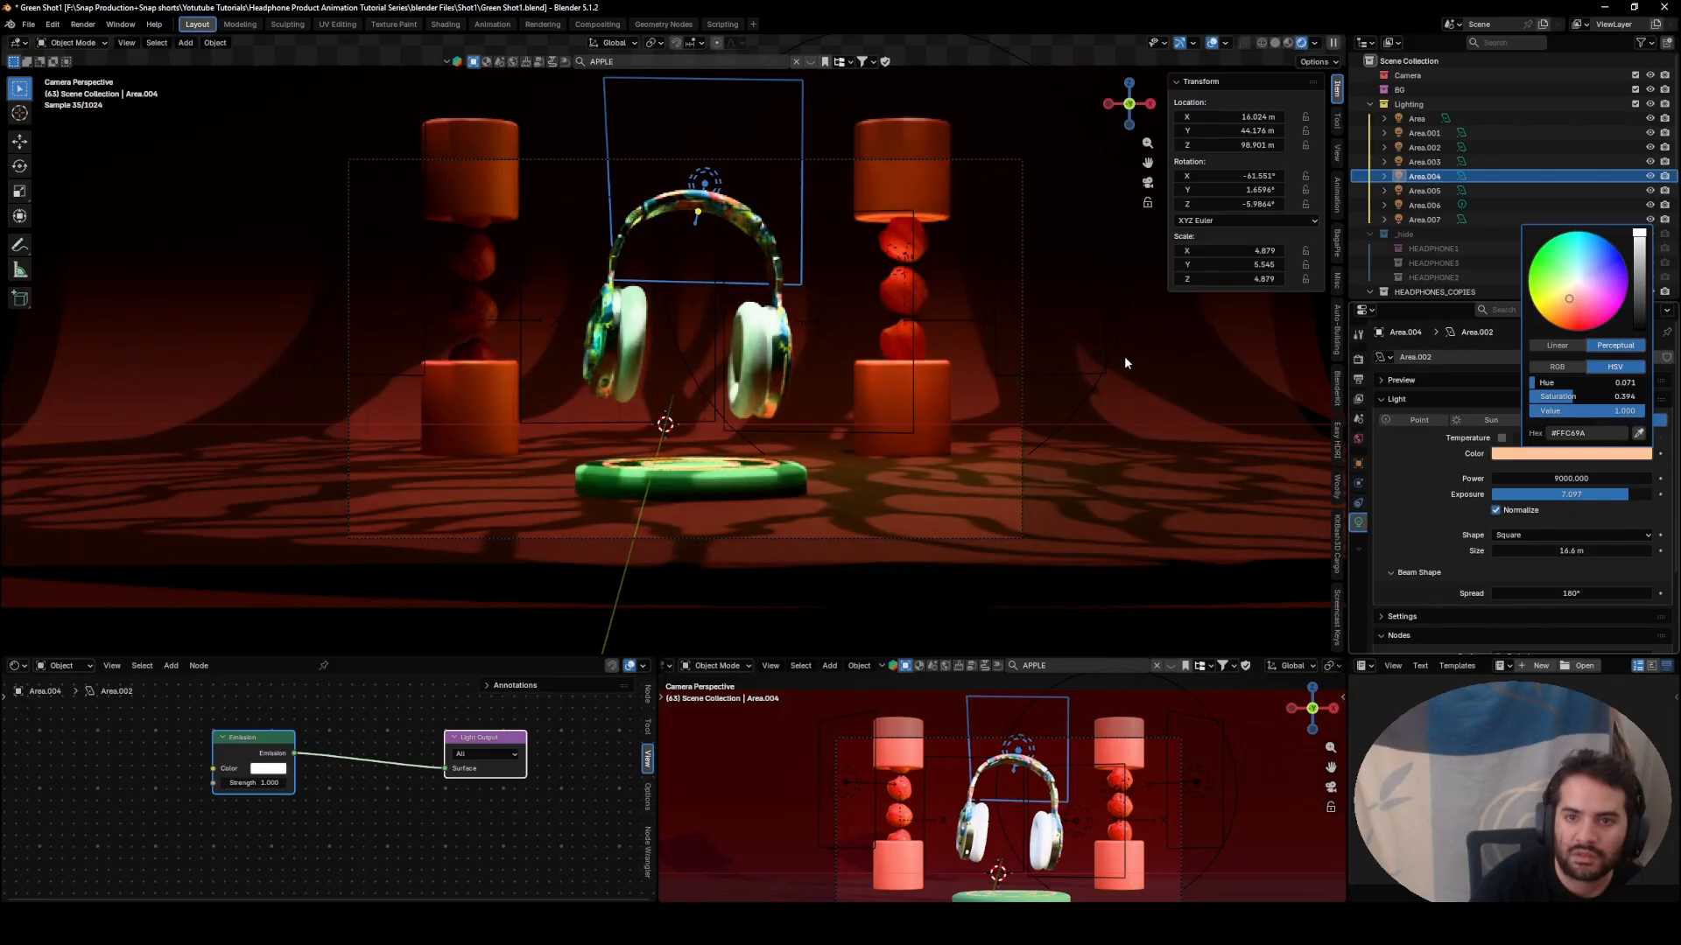
# - Recolor the point light Area.006 to yellowish orange and move it to about X 91.24 m, Z 62.4 m
pyautogui.click(1421, 192)
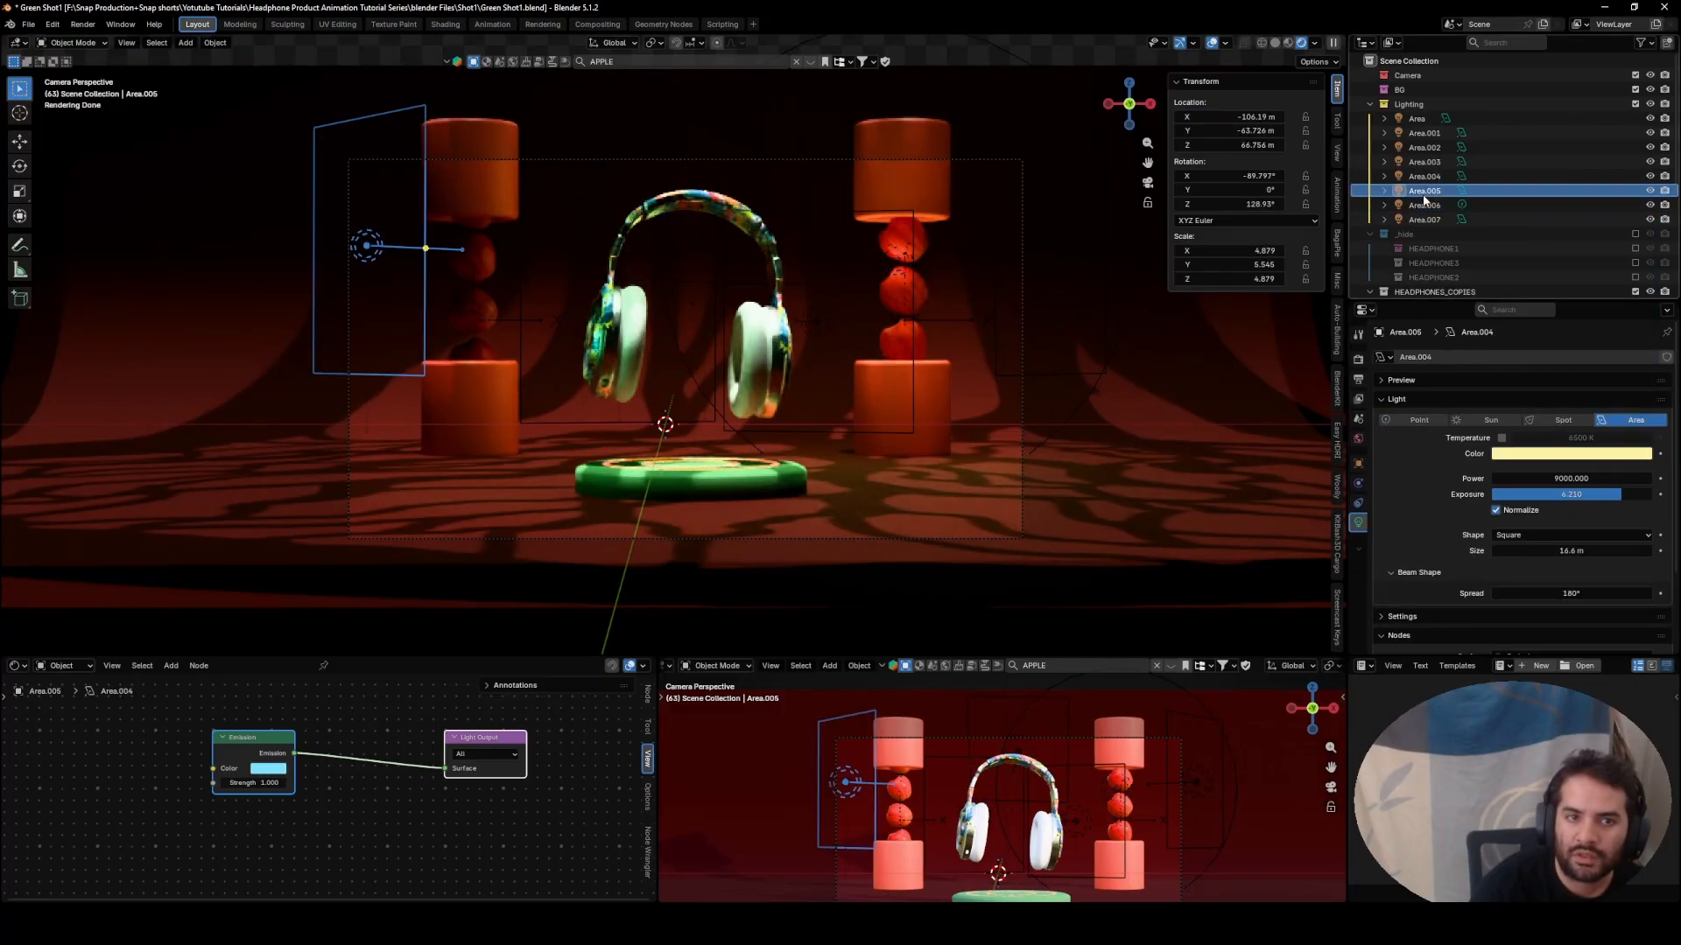
pyautogui.click(1421, 206)
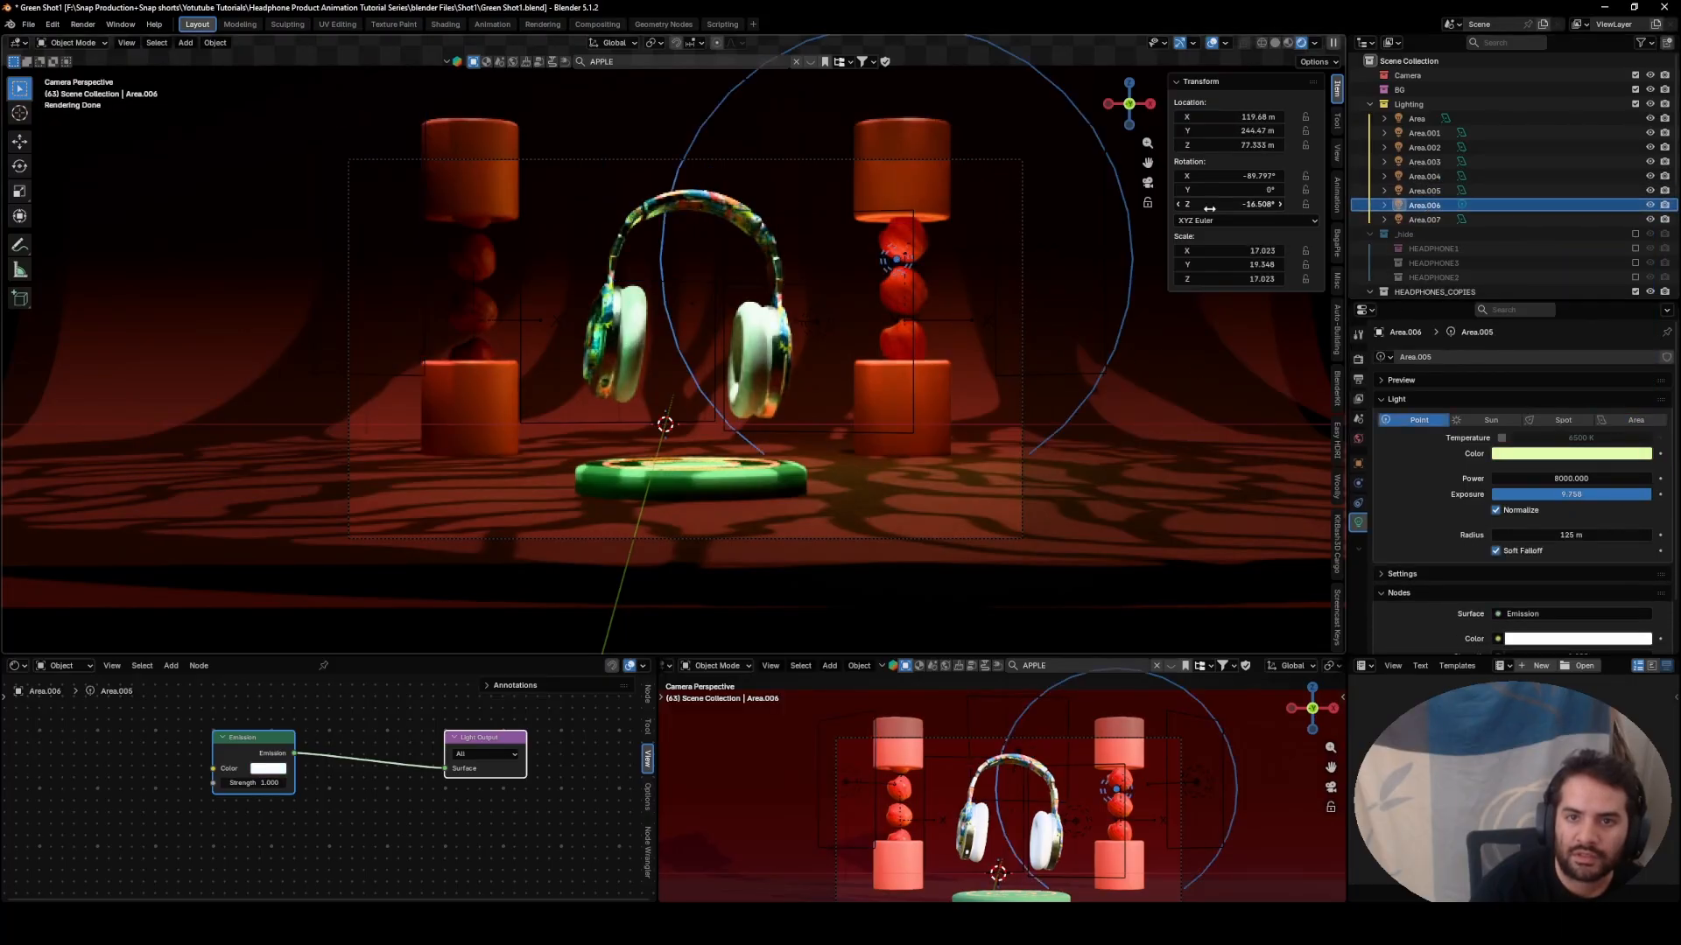
pyautogui.click(1562, 455)
pyautogui.moveTo(1571, 293); pyautogui.dragTo(1559, 310)
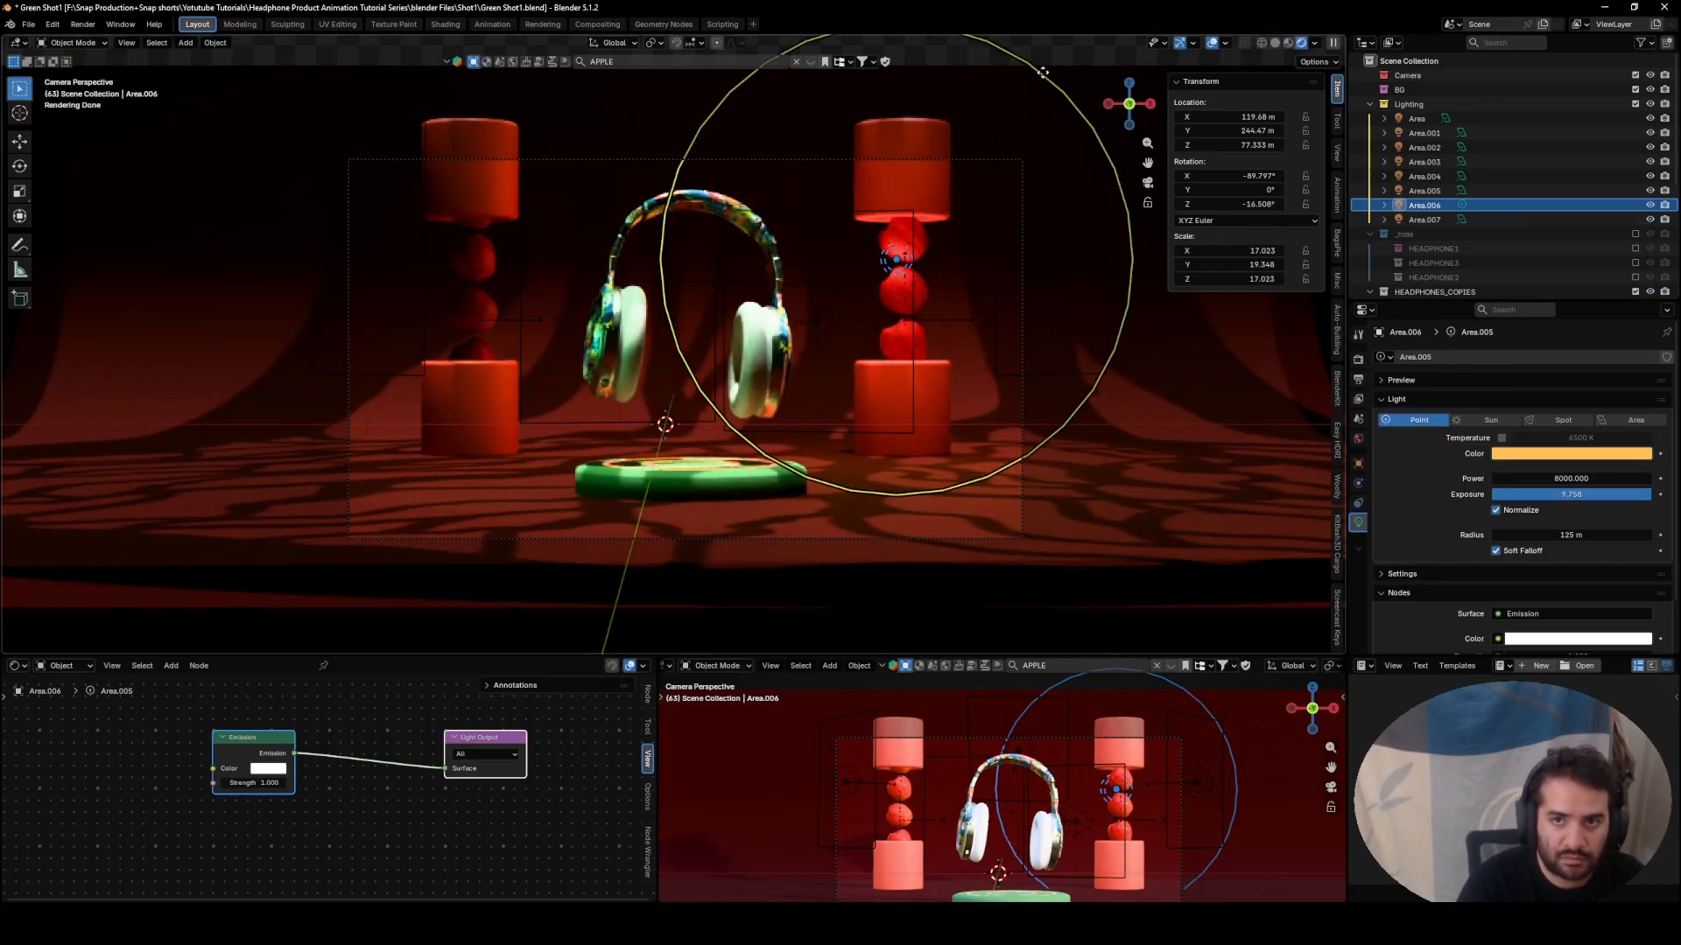
pyautogui.moveTo(1021, 50); pyautogui.dragTo(963, 81)
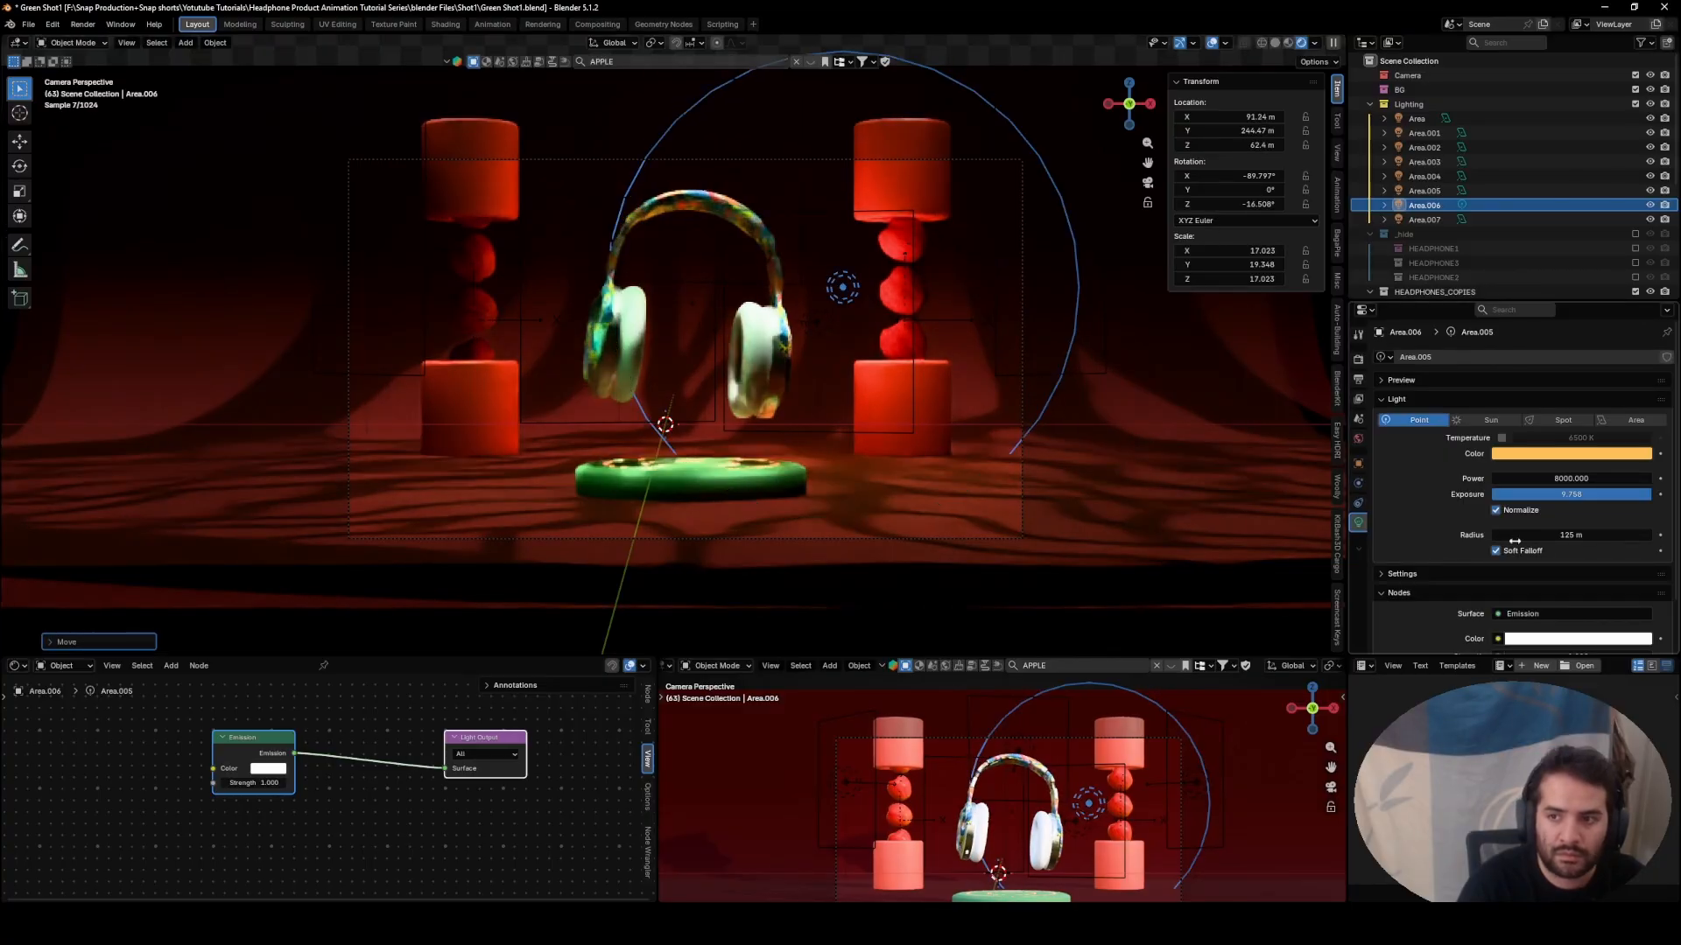
# - Turn off Normalize for the point light Area.006 and lower its exposure to about -7.419
pyautogui.click(1575, 457)
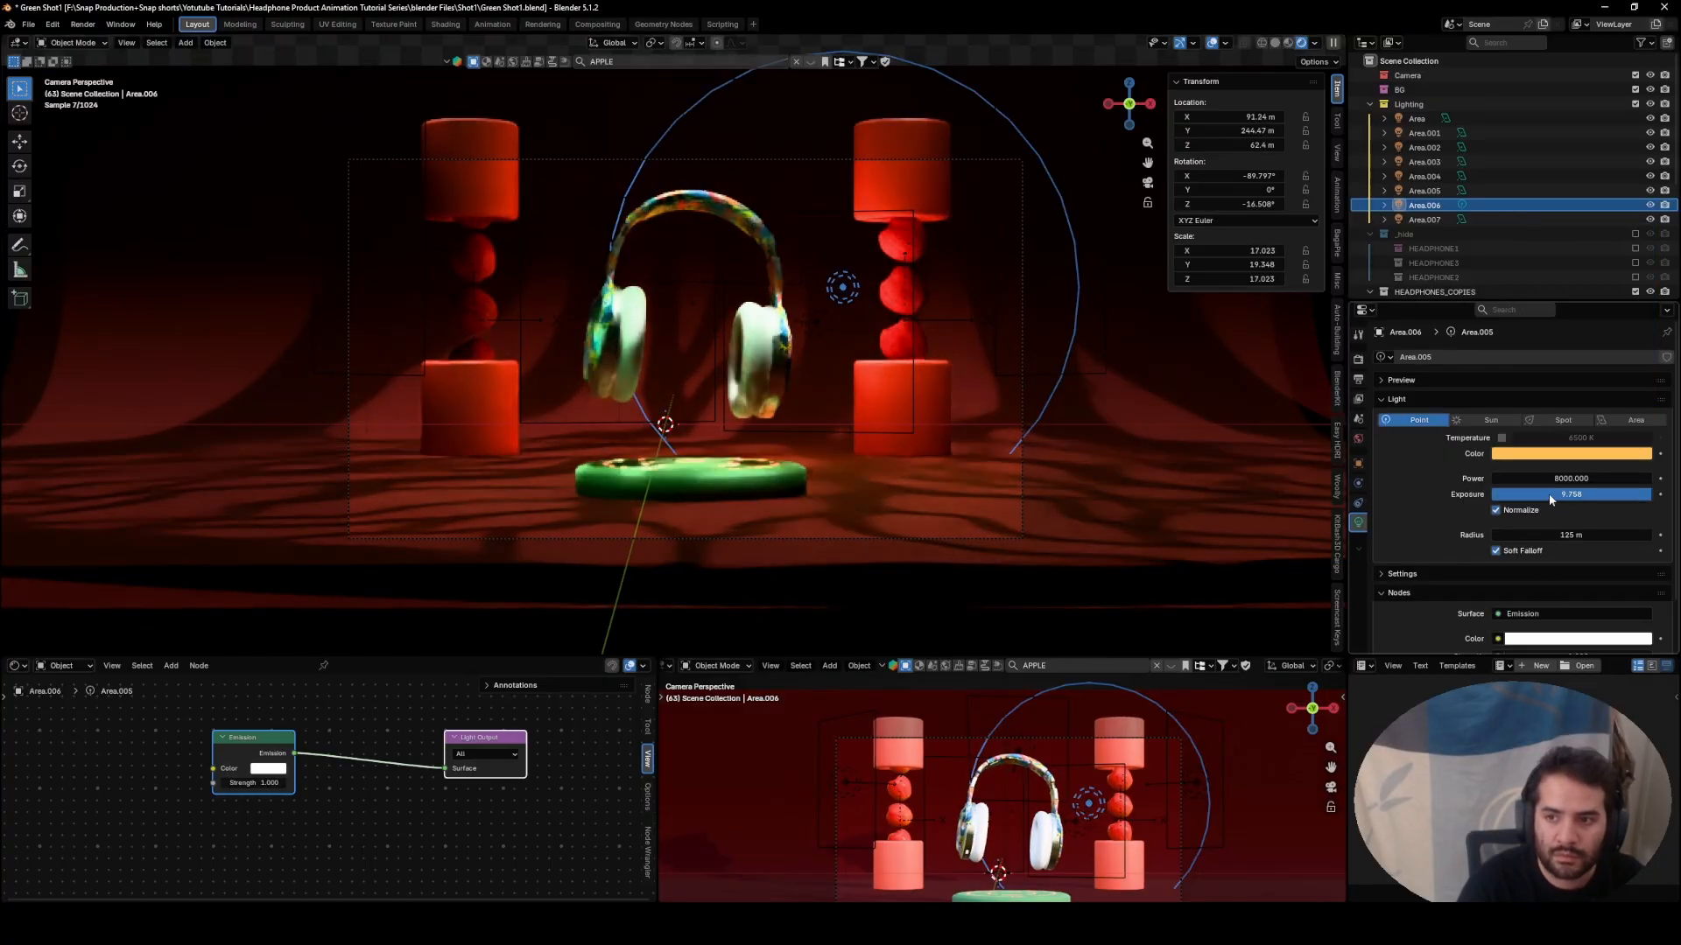
pyautogui.click(1527, 508)
pyautogui.moveTo(1639, 494); pyautogui.dragTo(1533, 498)
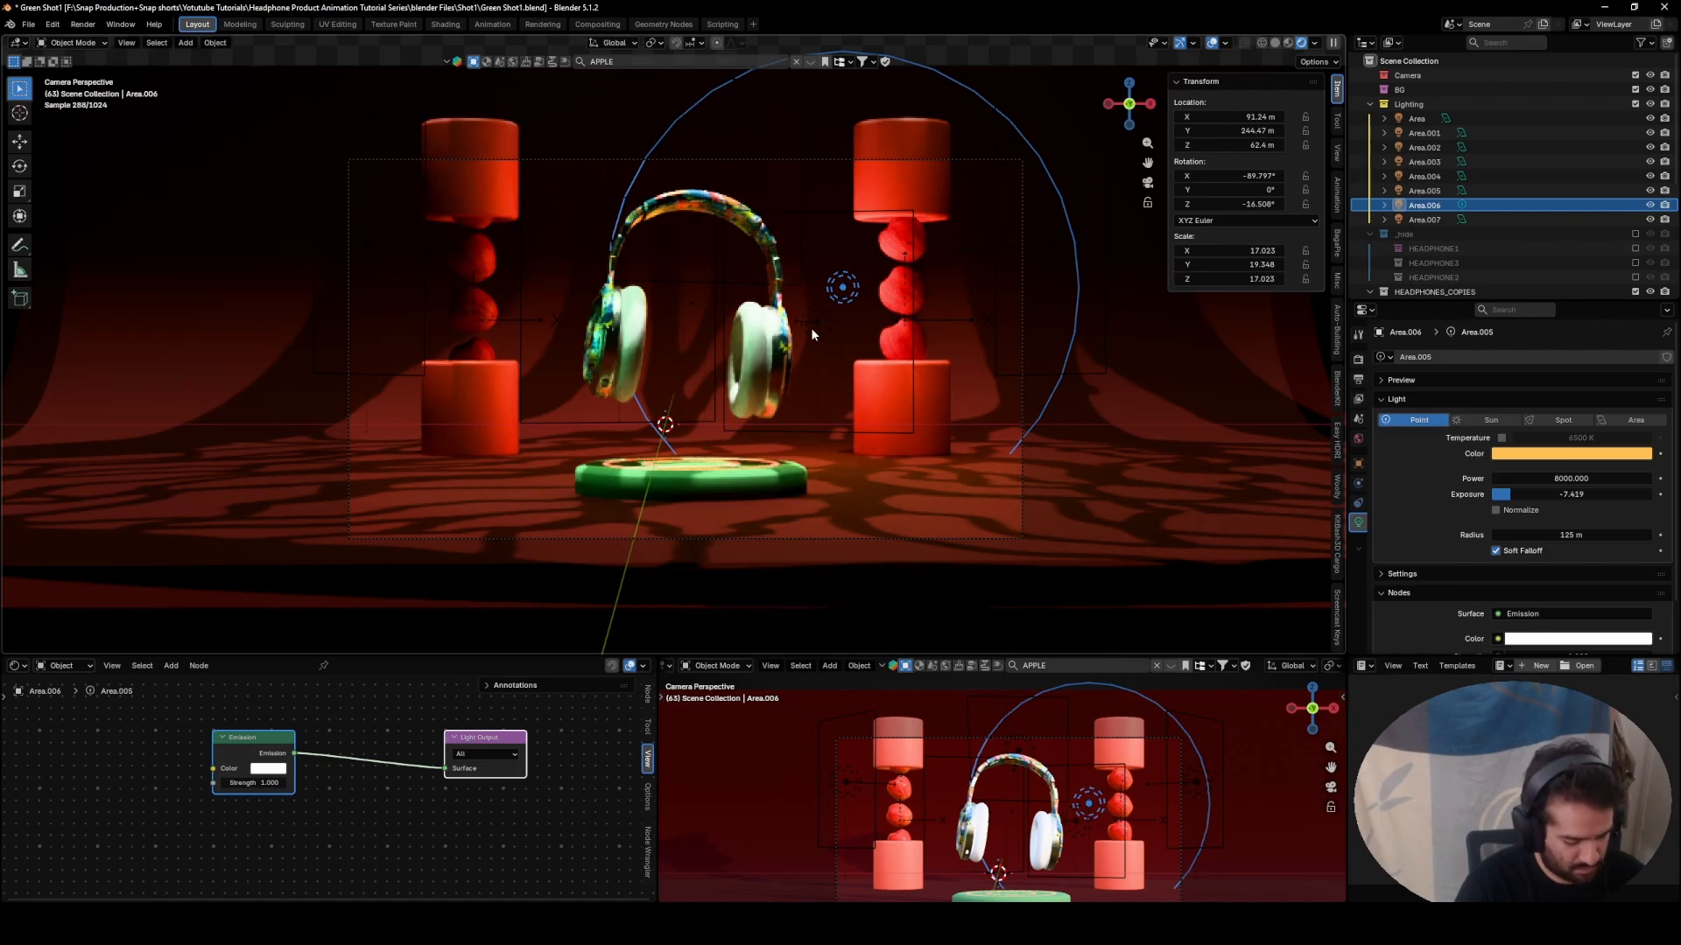
# - Make a linked duplicate of point light Area.006 at about X -64.6 m and lower the shared exposure to about -8.952
pyautogui.hotkey('shift', 'd')
pyautogui.click(512, 320)
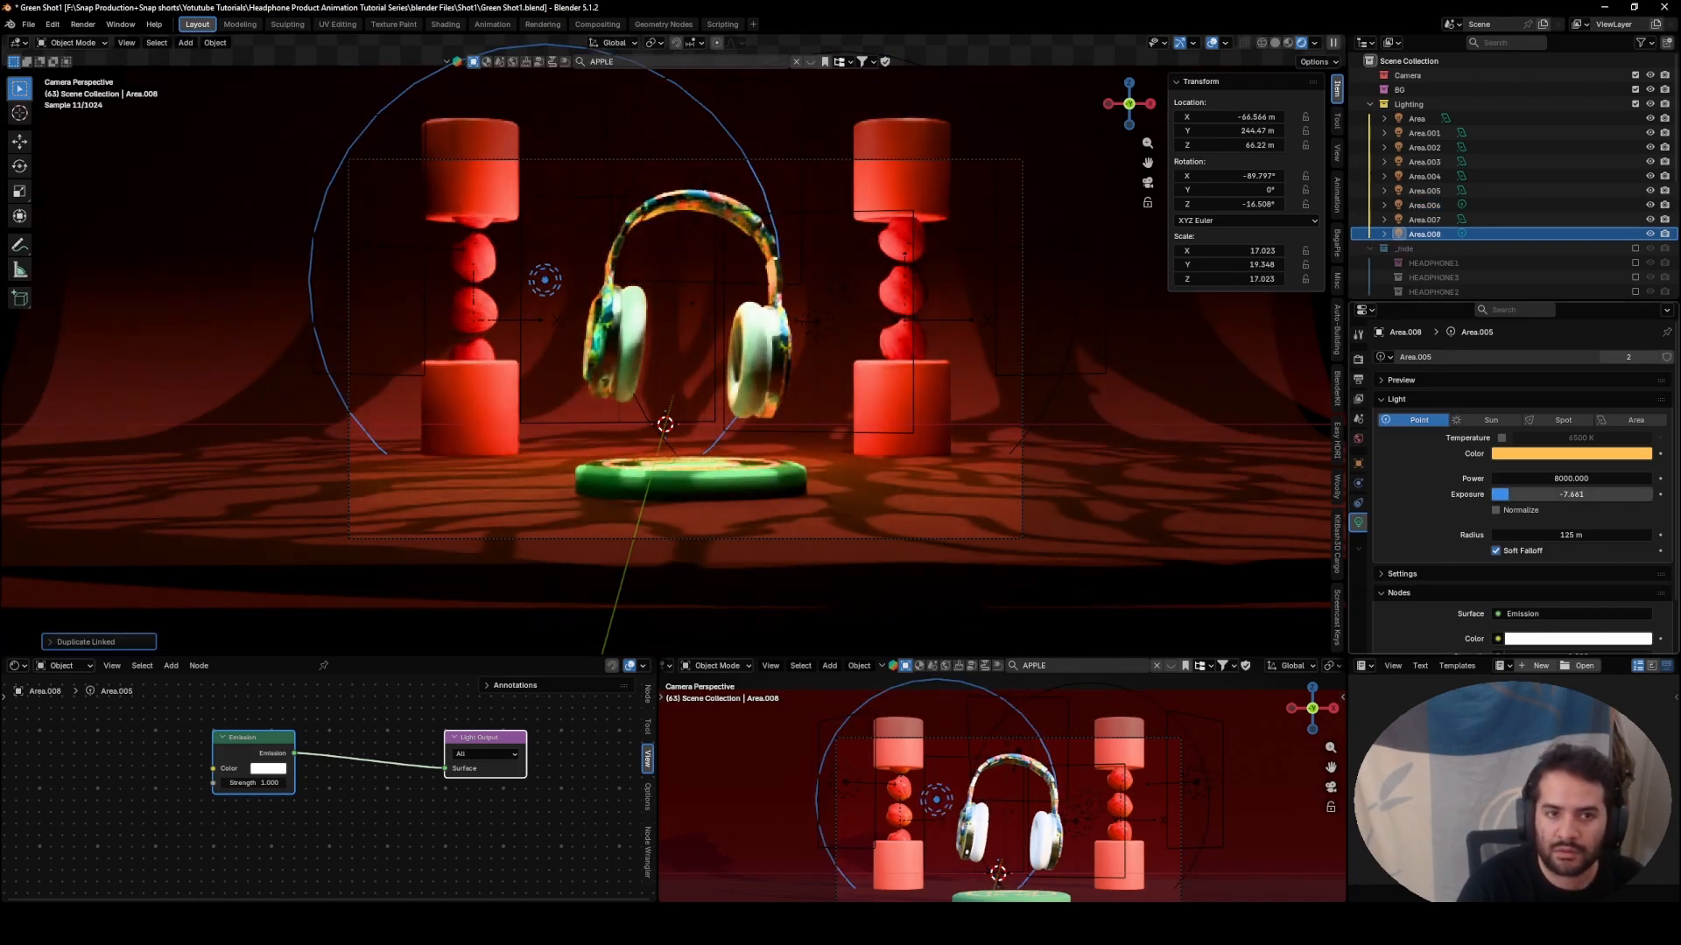
pyautogui.moveTo(1541, 494); pyautogui.dragTo(1483, 496)
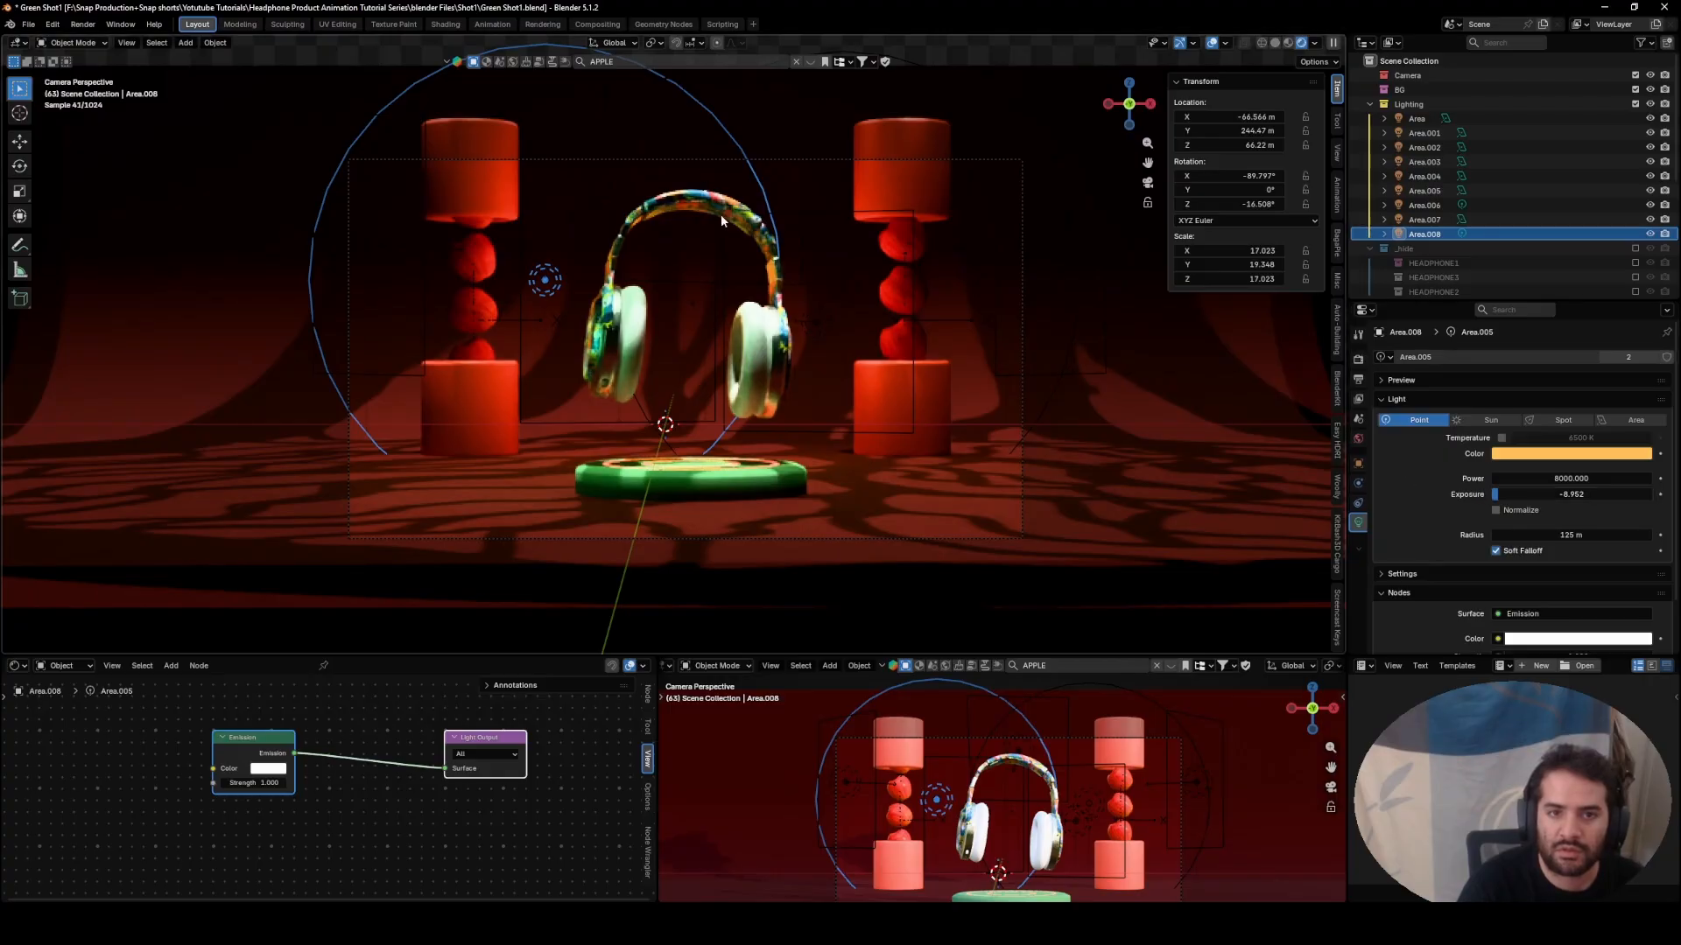
# - Go through the lights in the Lighting collection and change the color of Area.005 to light orange
pyautogui.click(1424, 133)
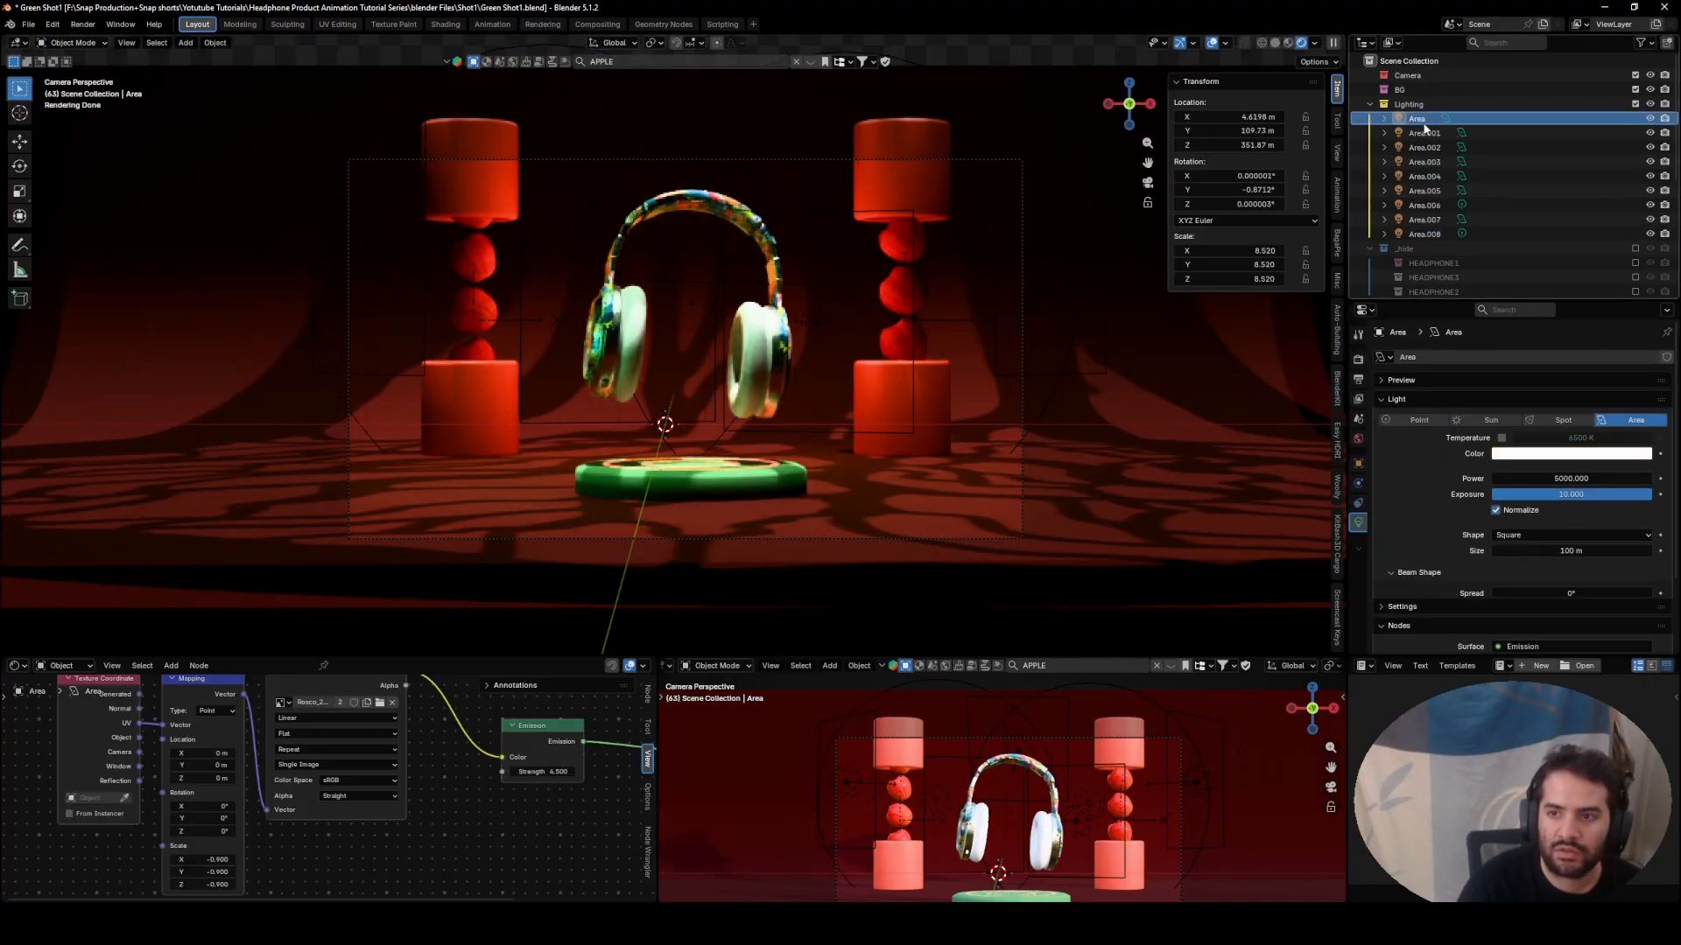
pyautogui.click(1423, 147)
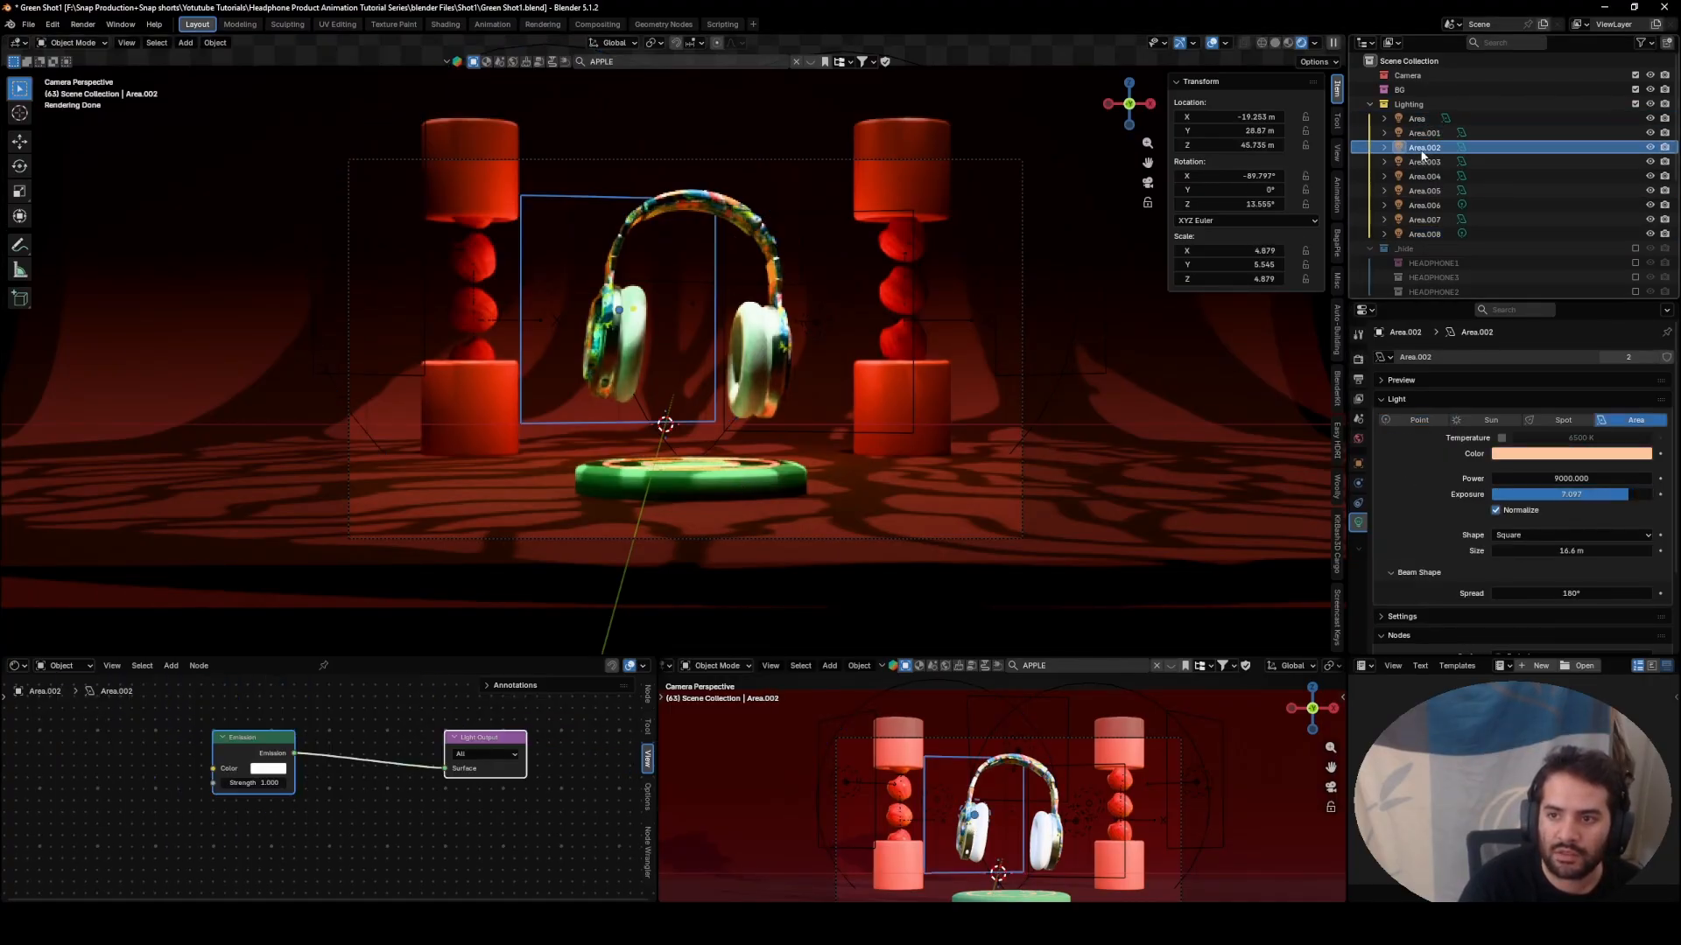
pyautogui.click(1420, 163)
pyautogui.click(1420, 178)
pyautogui.click(1421, 191)
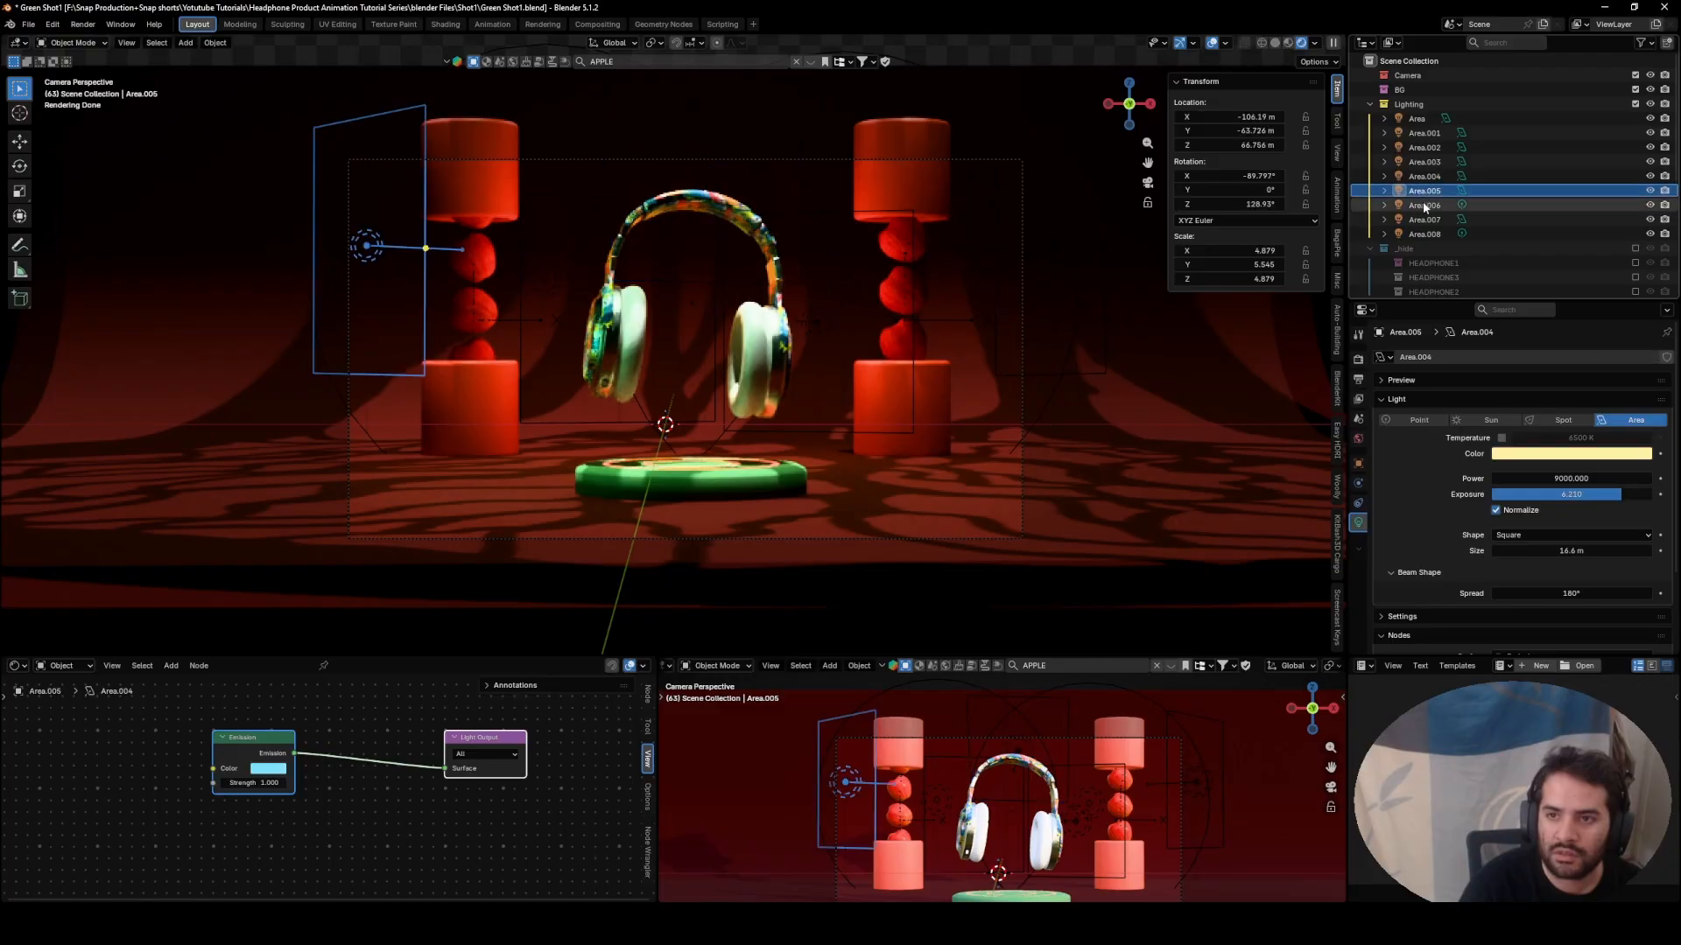
pyautogui.click(1575, 454)
pyautogui.click(1555, 302)
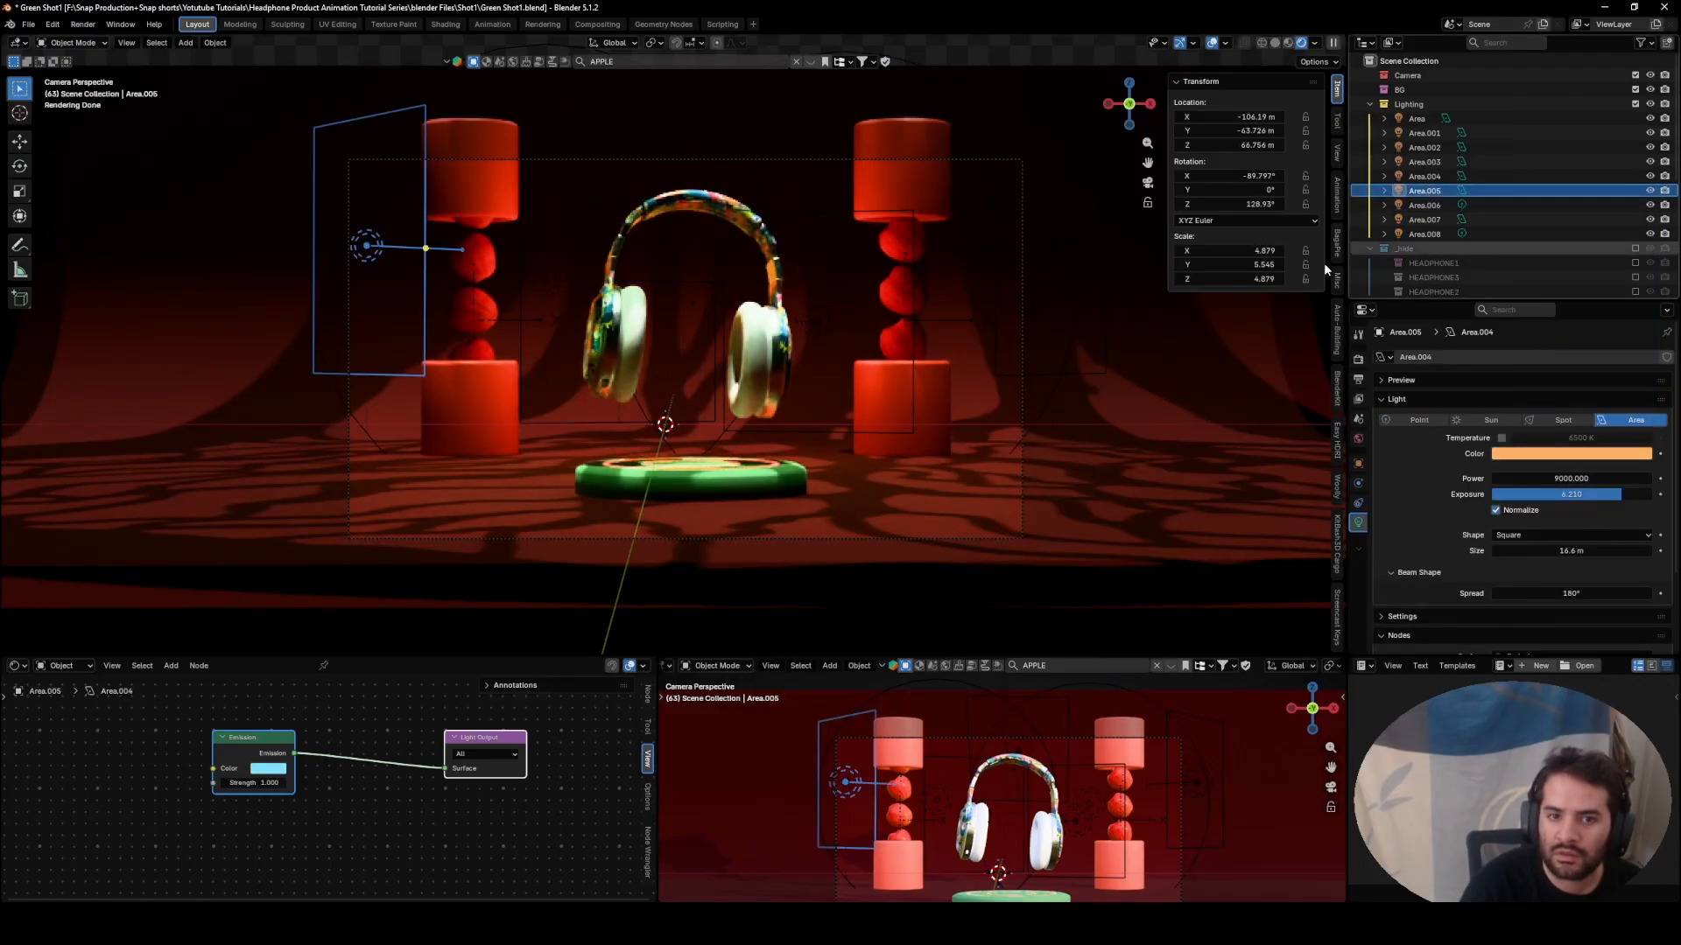
# - Change the color of the large overhead area light Area.001 to red-orange and view the scene through the camera
pyautogui.moveTo(753, 413); pyautogui.dragTo(793, 461, button='middle')
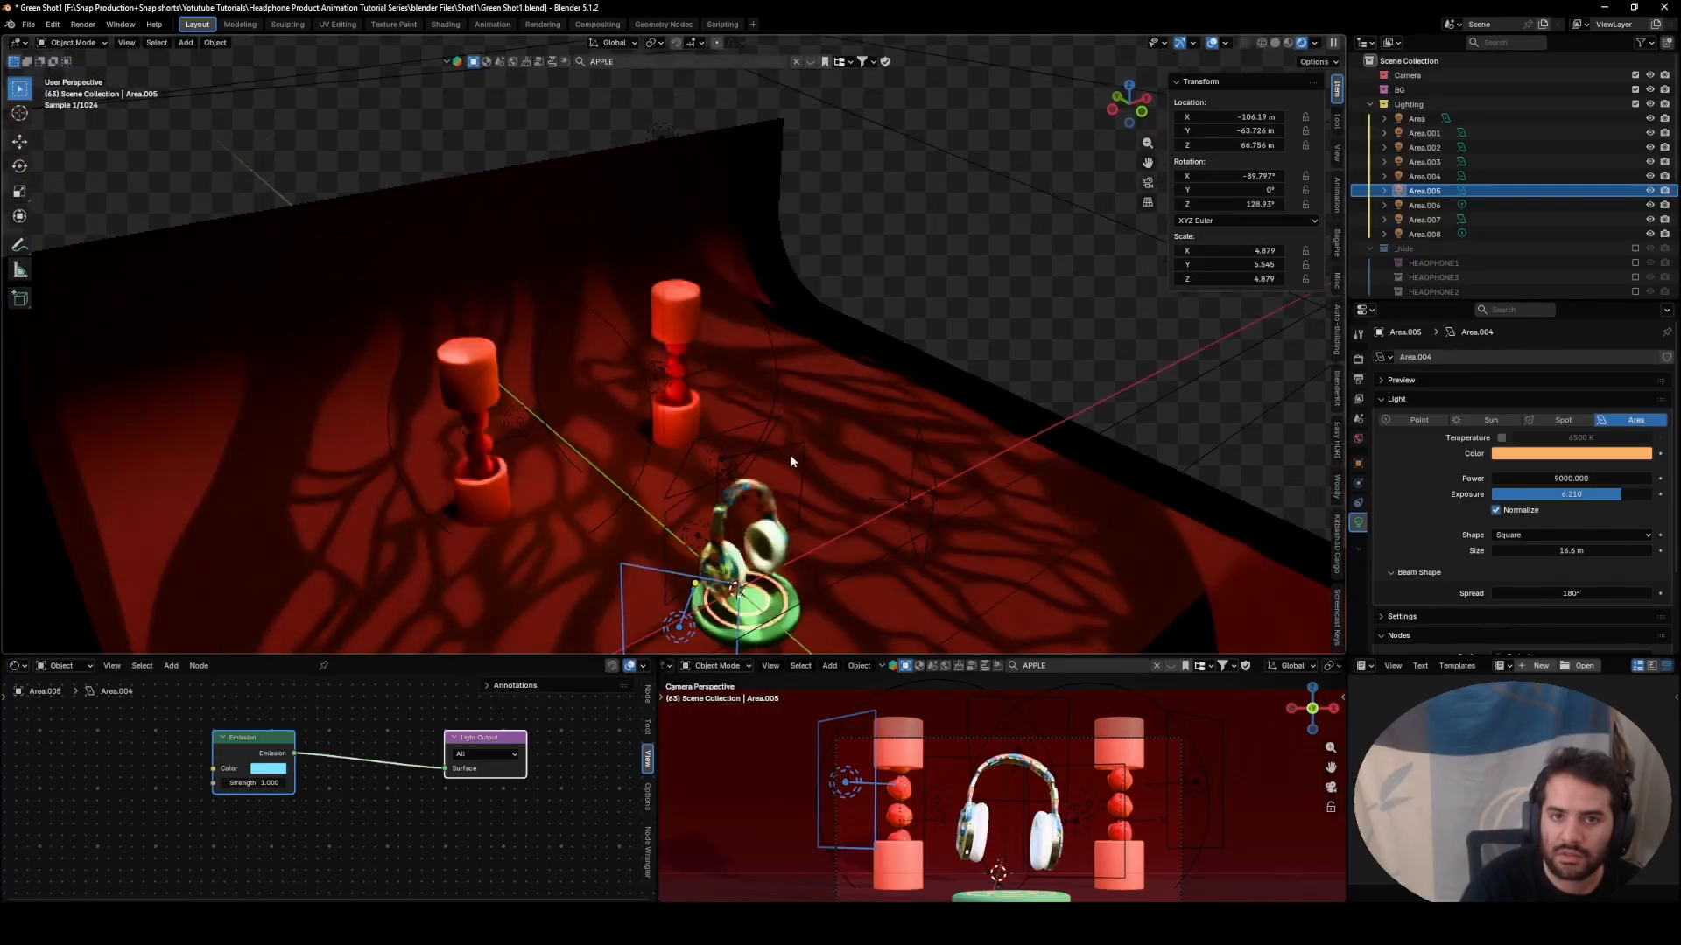
pyautogui.scroll(-4, 797, 446)
pyautogui.click(842, 252)
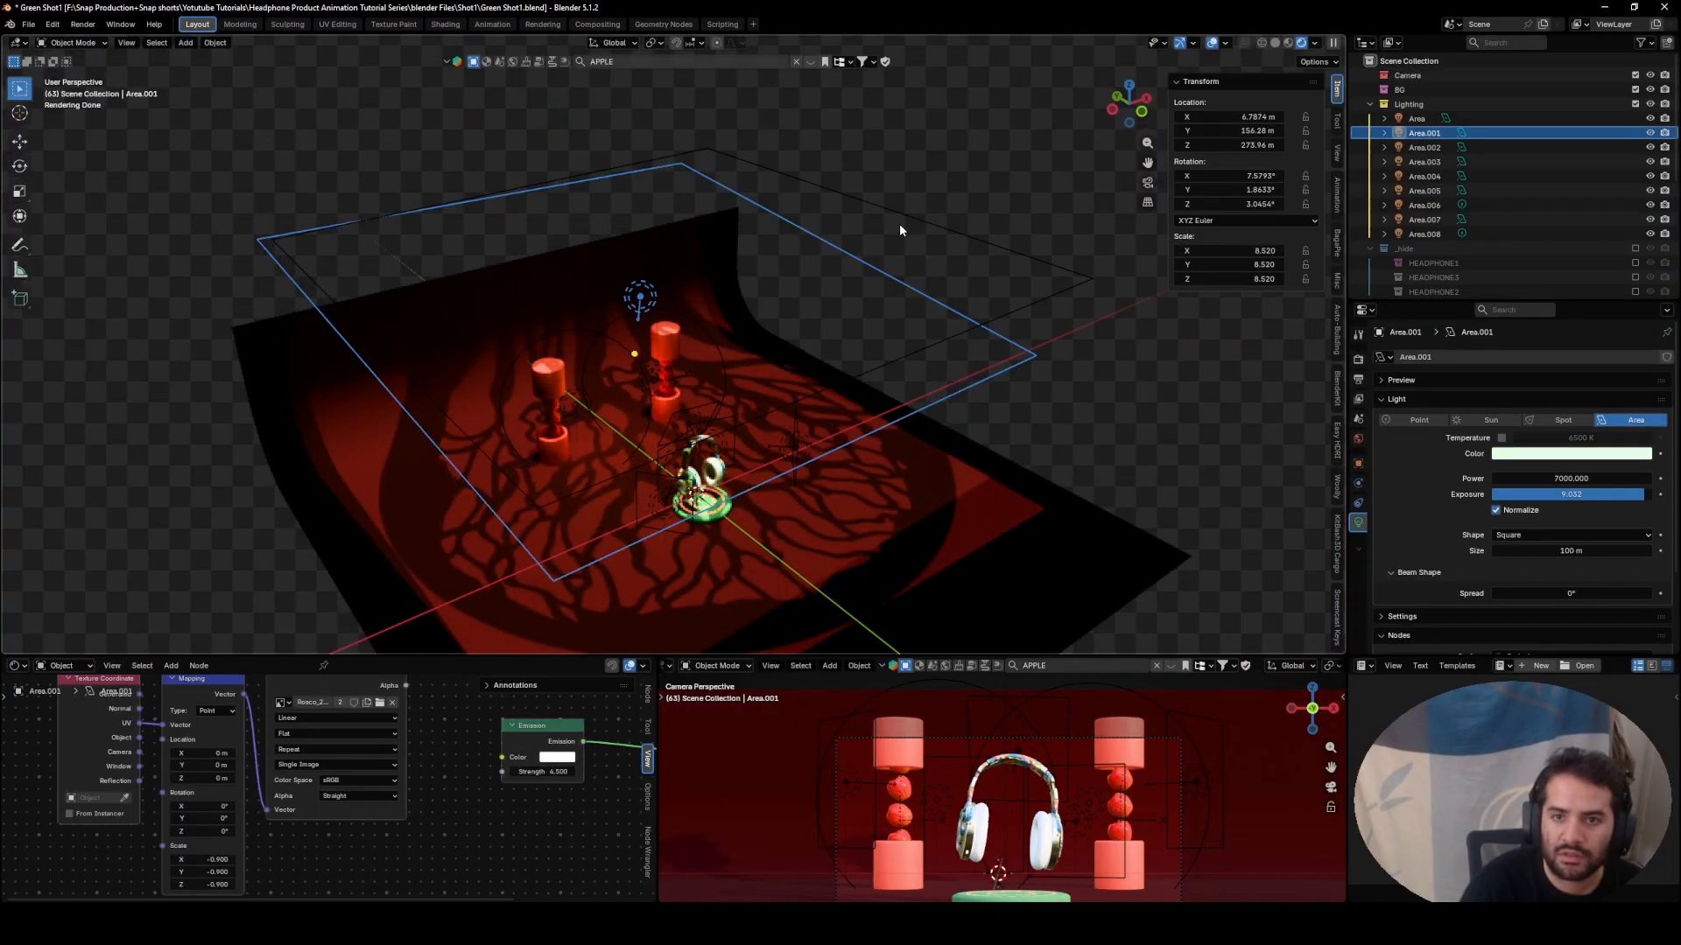
pyautogui.click(1528, 455)
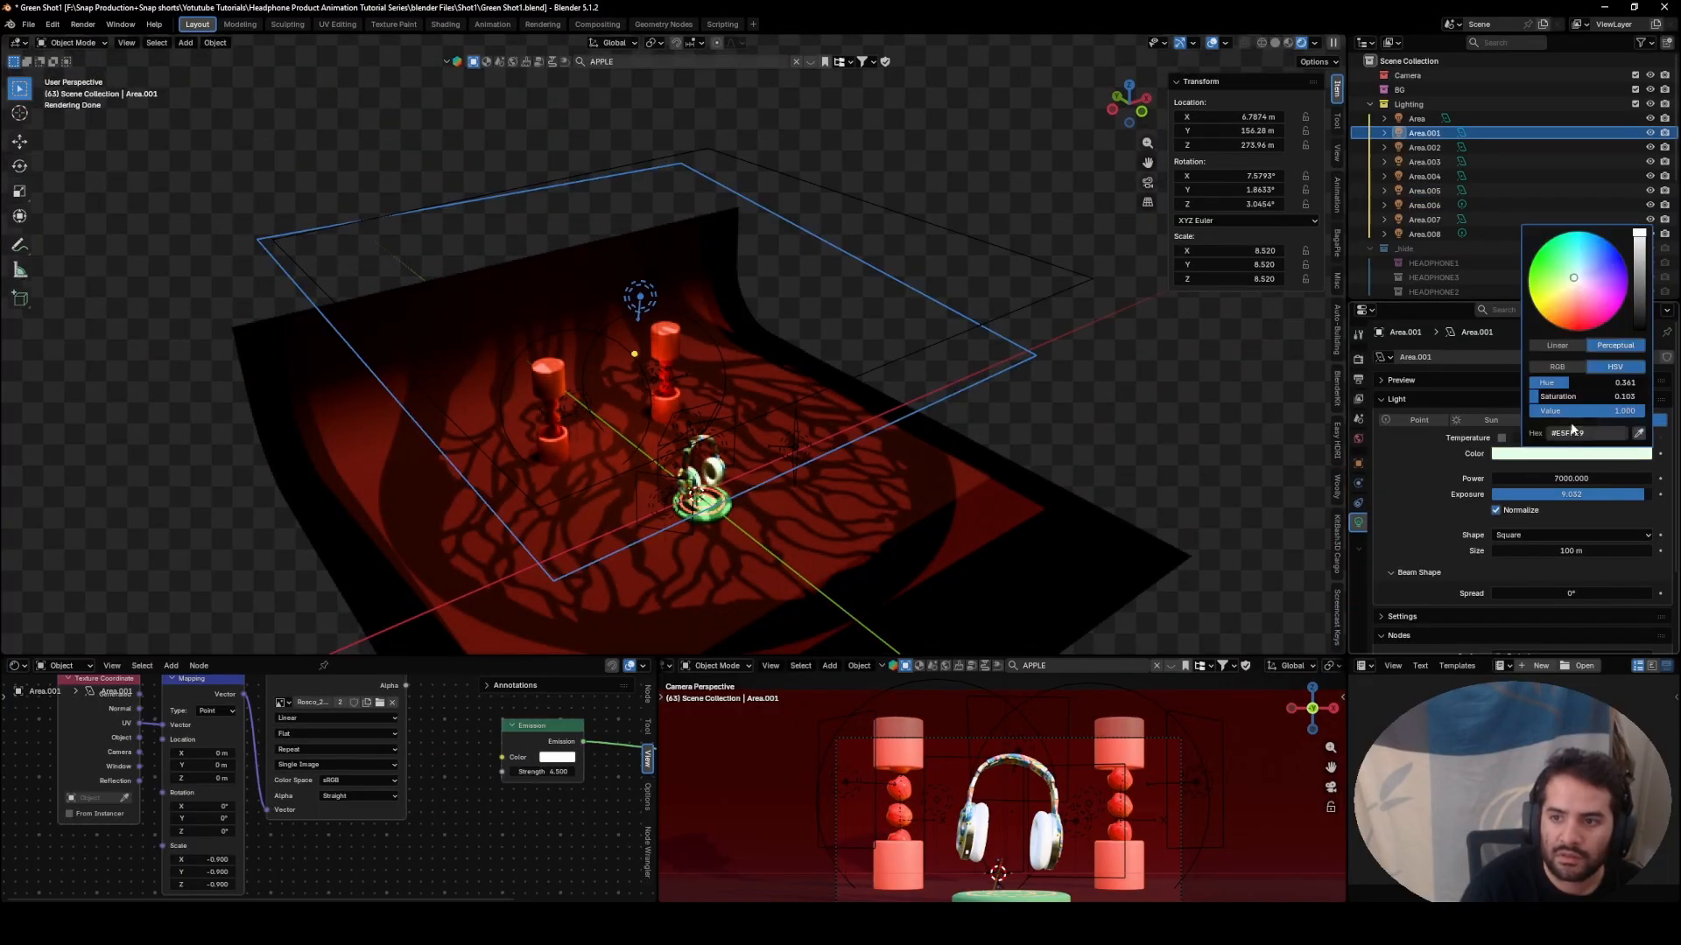
pyautogui.click(1148, 182)
pyautogui.keyDown('shift'); pyautogui.moveTo(805, 304); pyautogui.dragTo(786, 388, button='middle'); pyautogui.keyUp('shift')
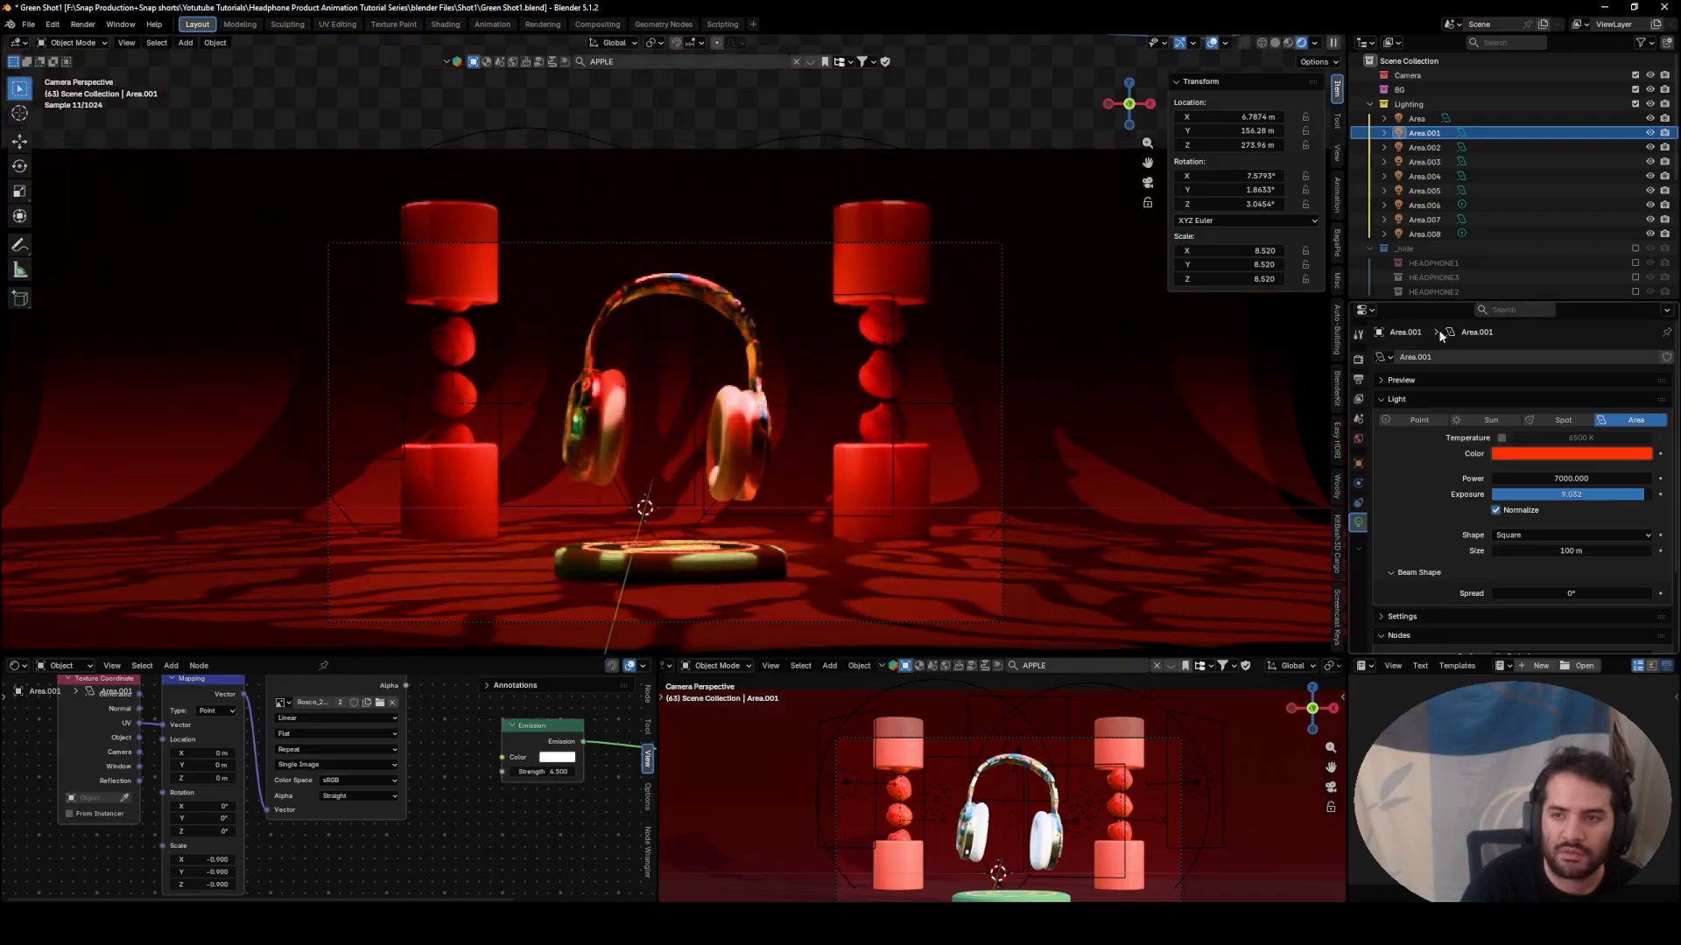
# - Change the color of the overhead light Area to light green, #95FFBD
pyautogui.click(1416, 118)
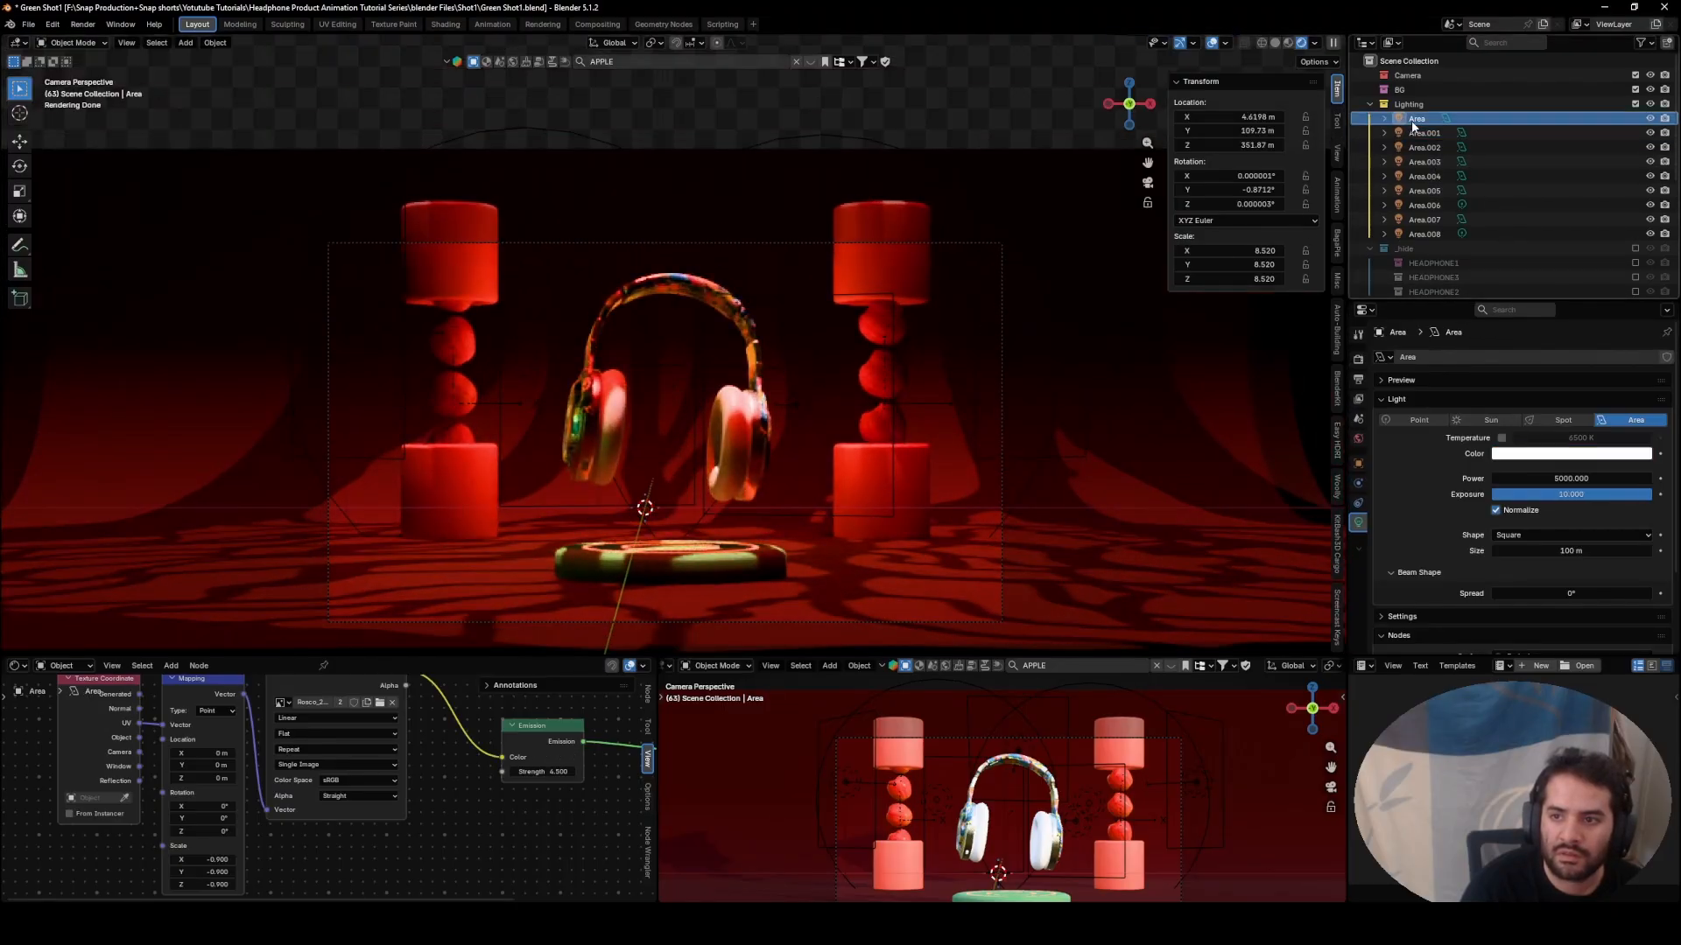
pyautogui.click(1572, 454)
pyautogui.moveTo(1597, 235); pyautogui.dragTo(1564, 264)
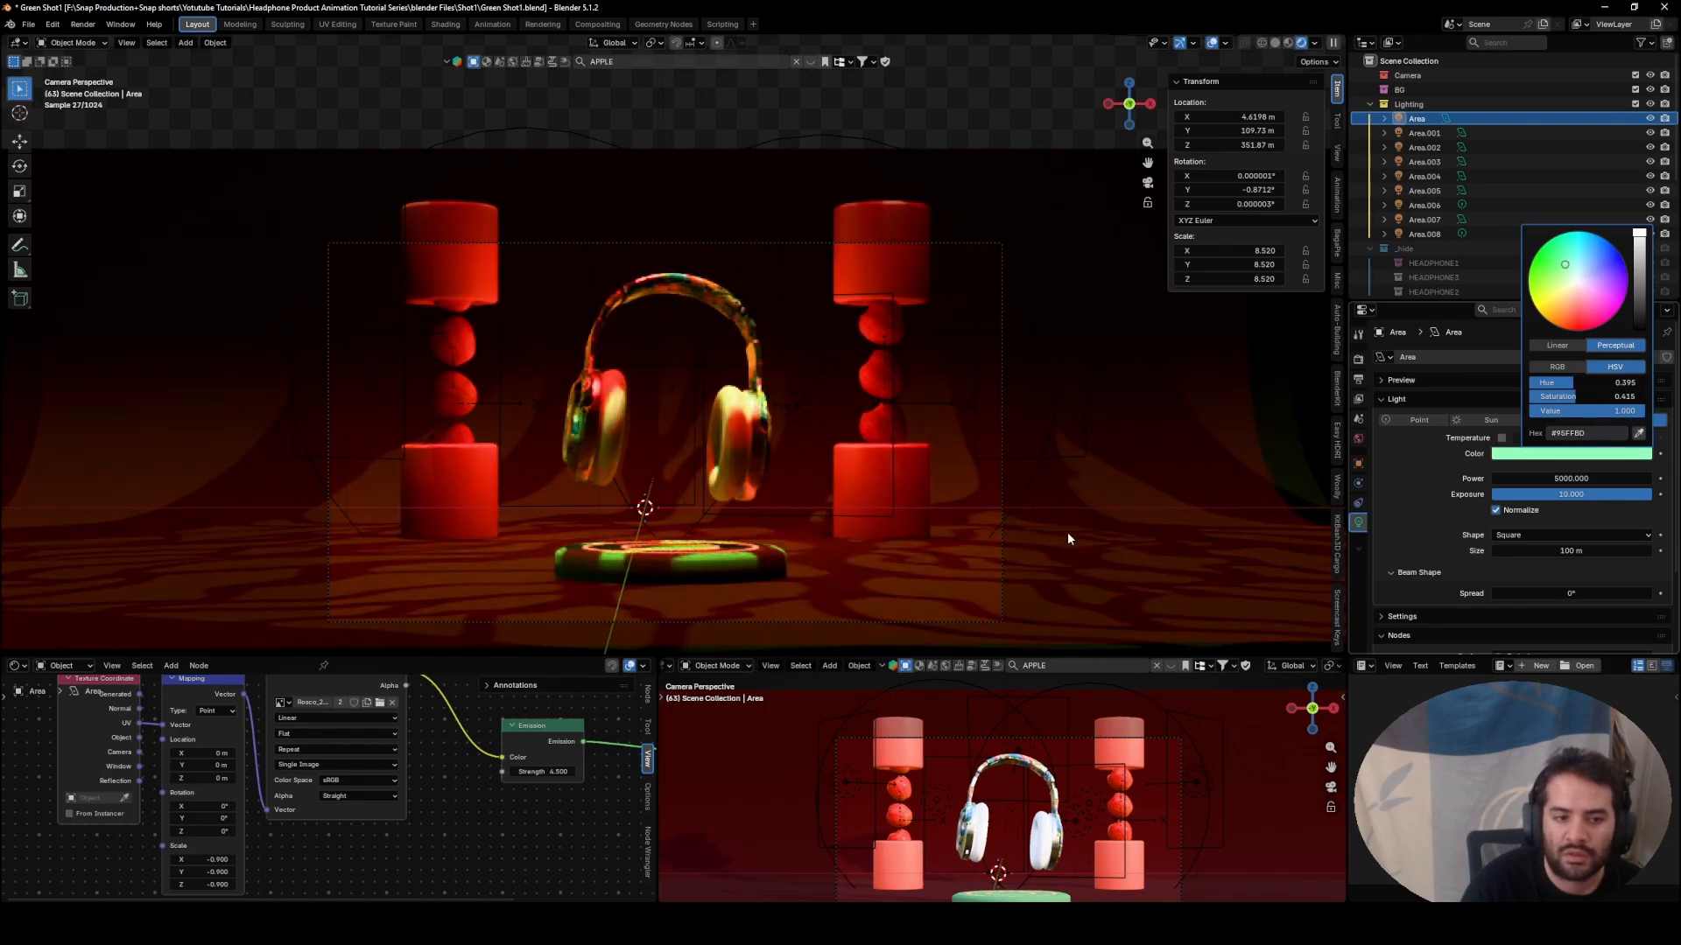
# - Replace the gobo image in the Area light's image texture node with plant-gobo.jpg
pyautogui.click(380, 706)
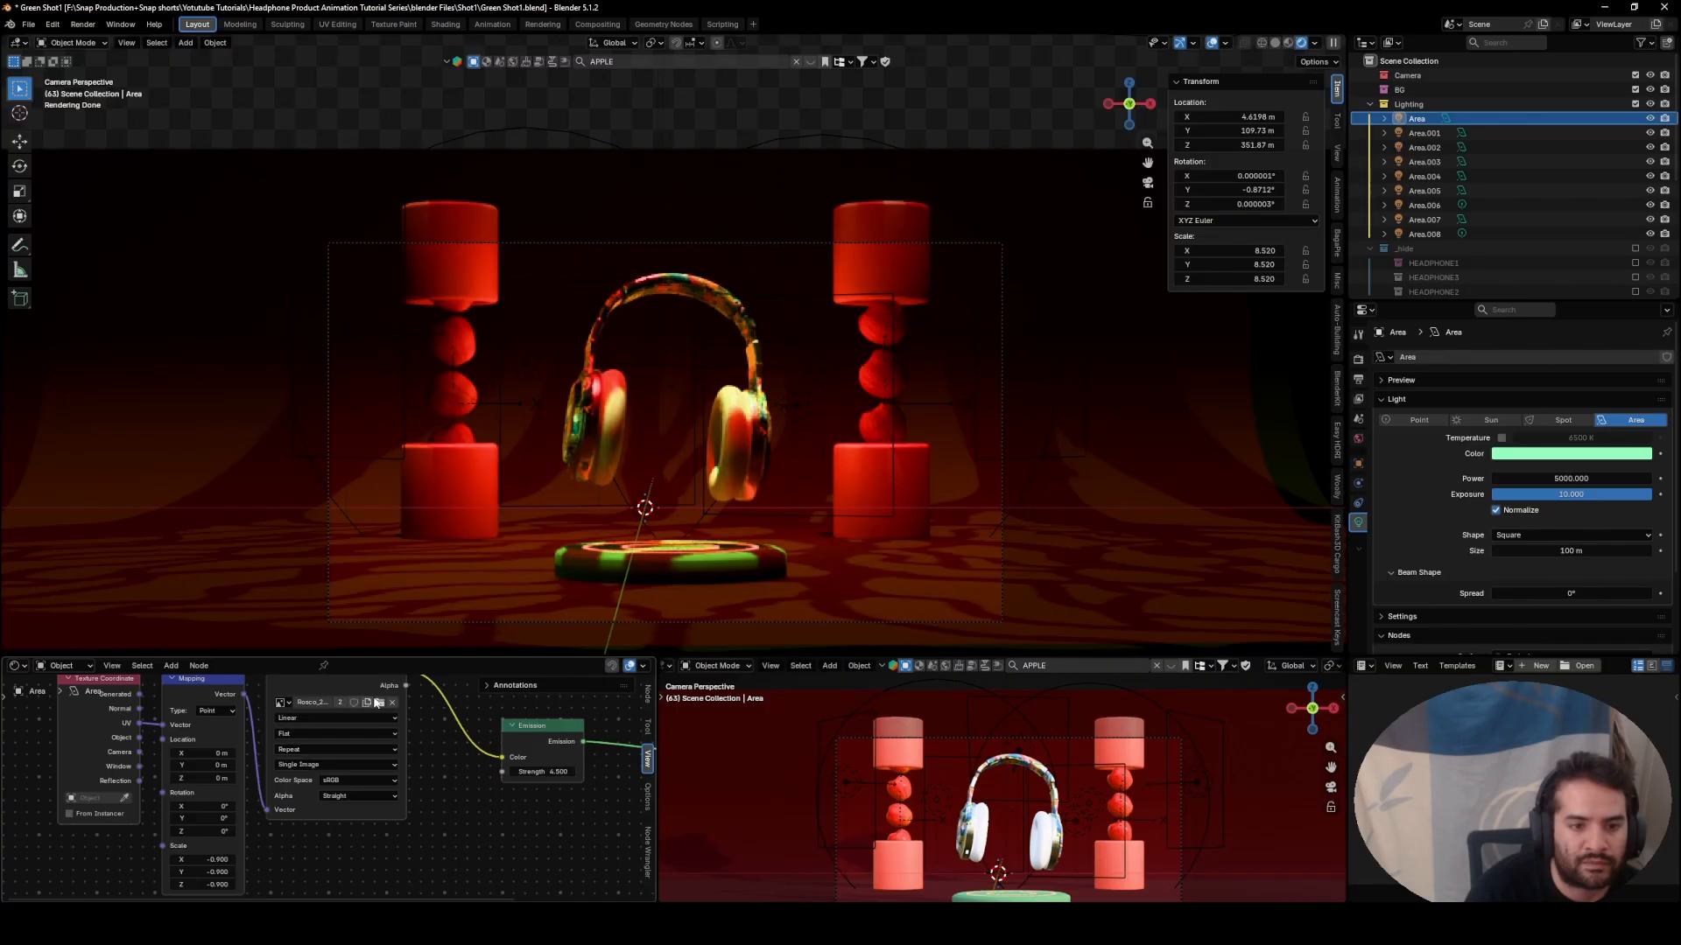
pyautogui.click(378, 703)
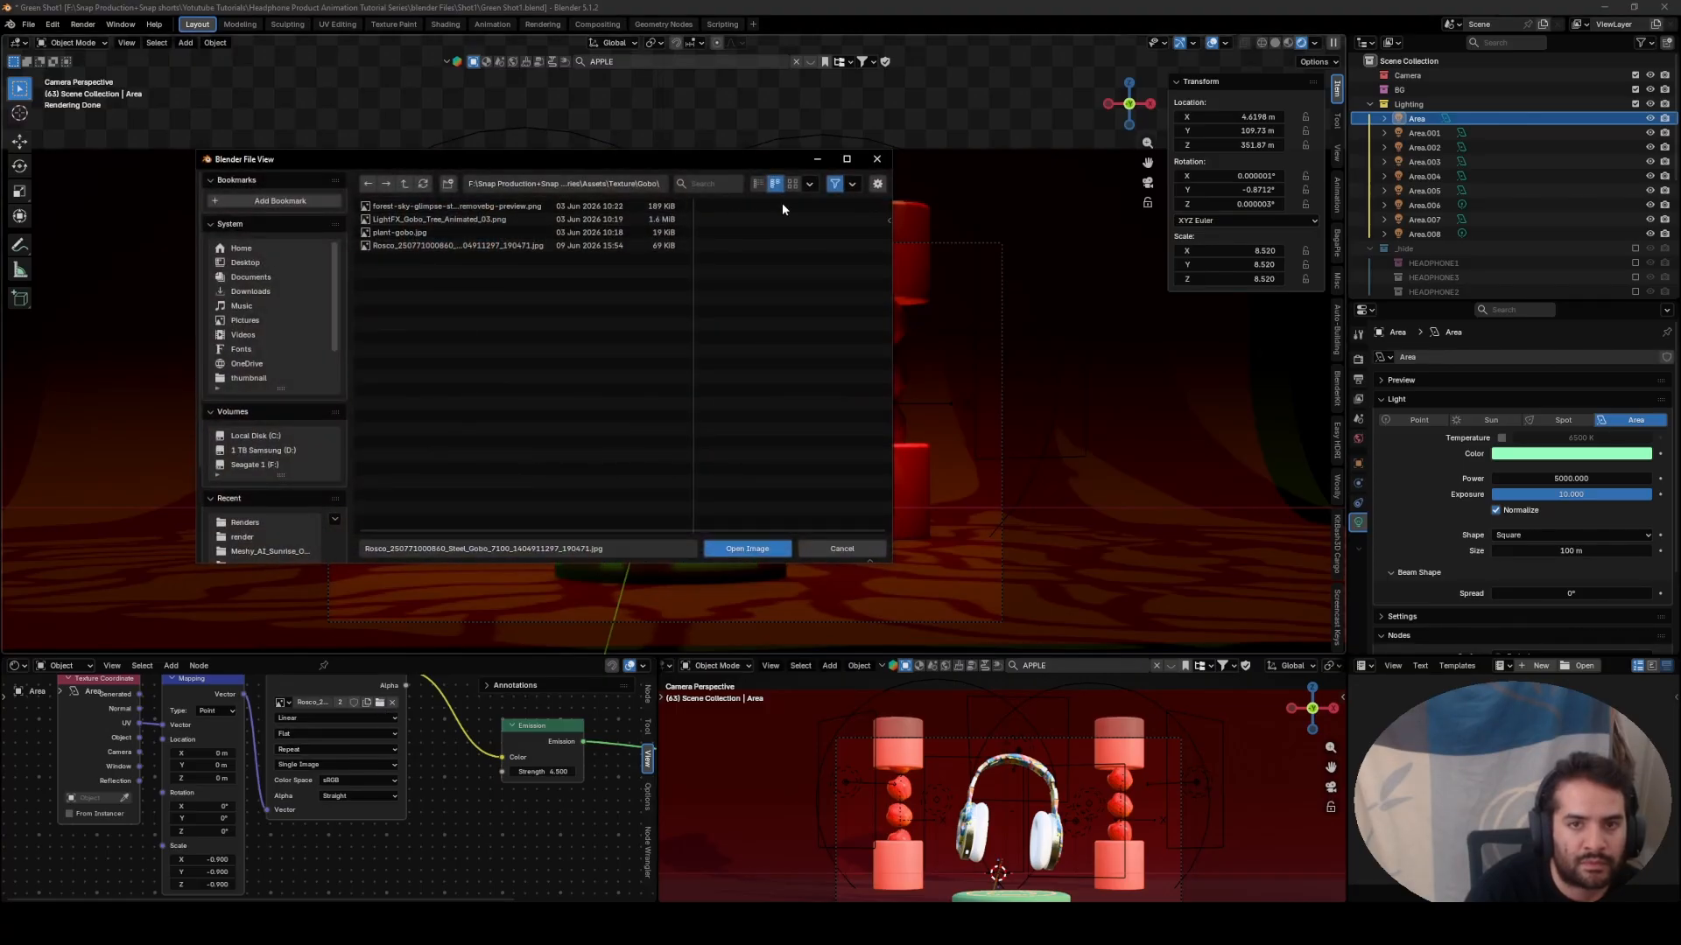
pyautogui.click(791, 184)
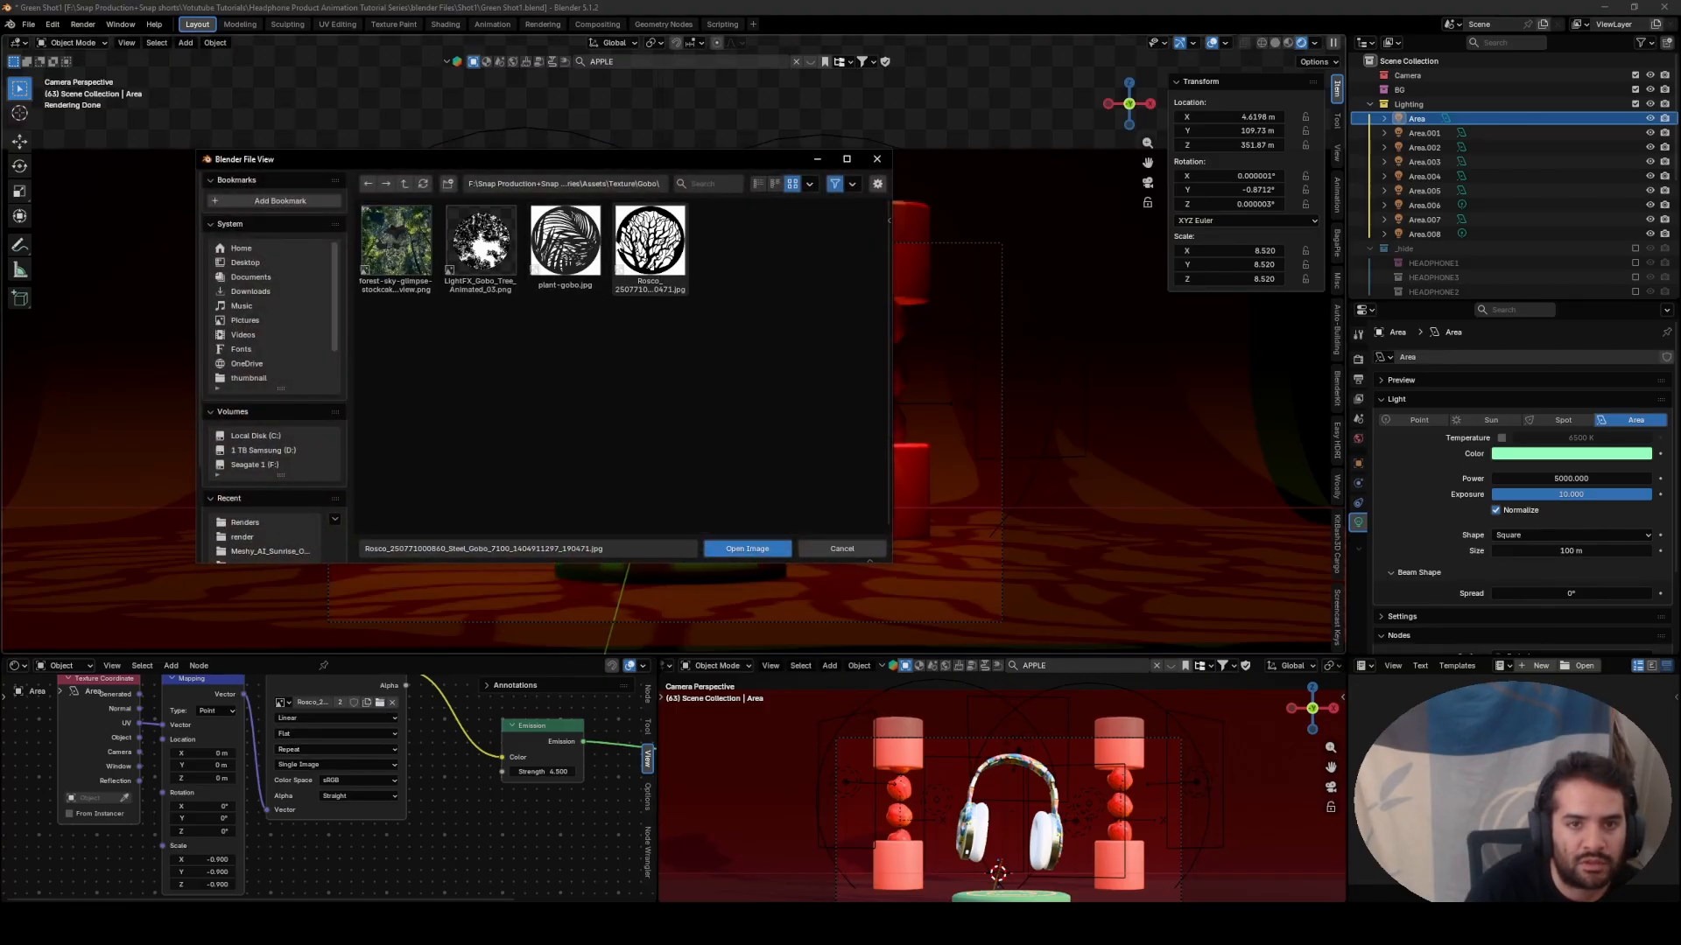
pyautogui.click(747, 549)
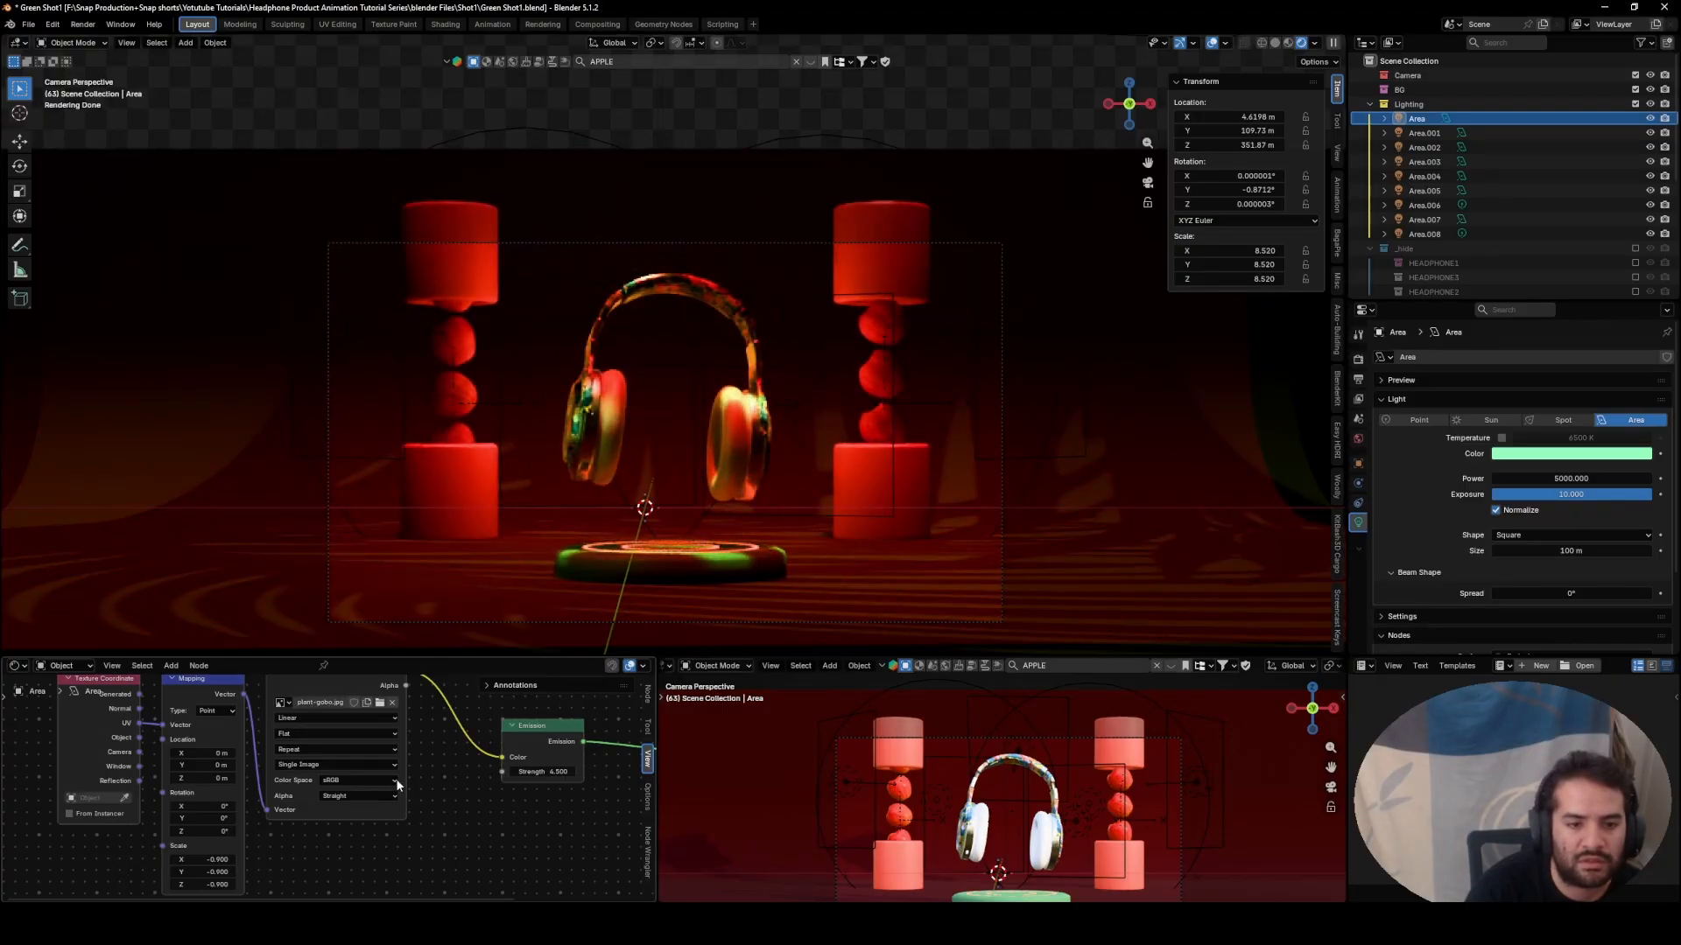
# - Rotate the Area light around the global Z axis to about 111.23°, judging the shadow pattern through the camera
pyautogui.moveTo(812, 372); pyautogui.dragTo(820, 205, button='middle')
pyautogui.press('r')
pyautogui.press('z')
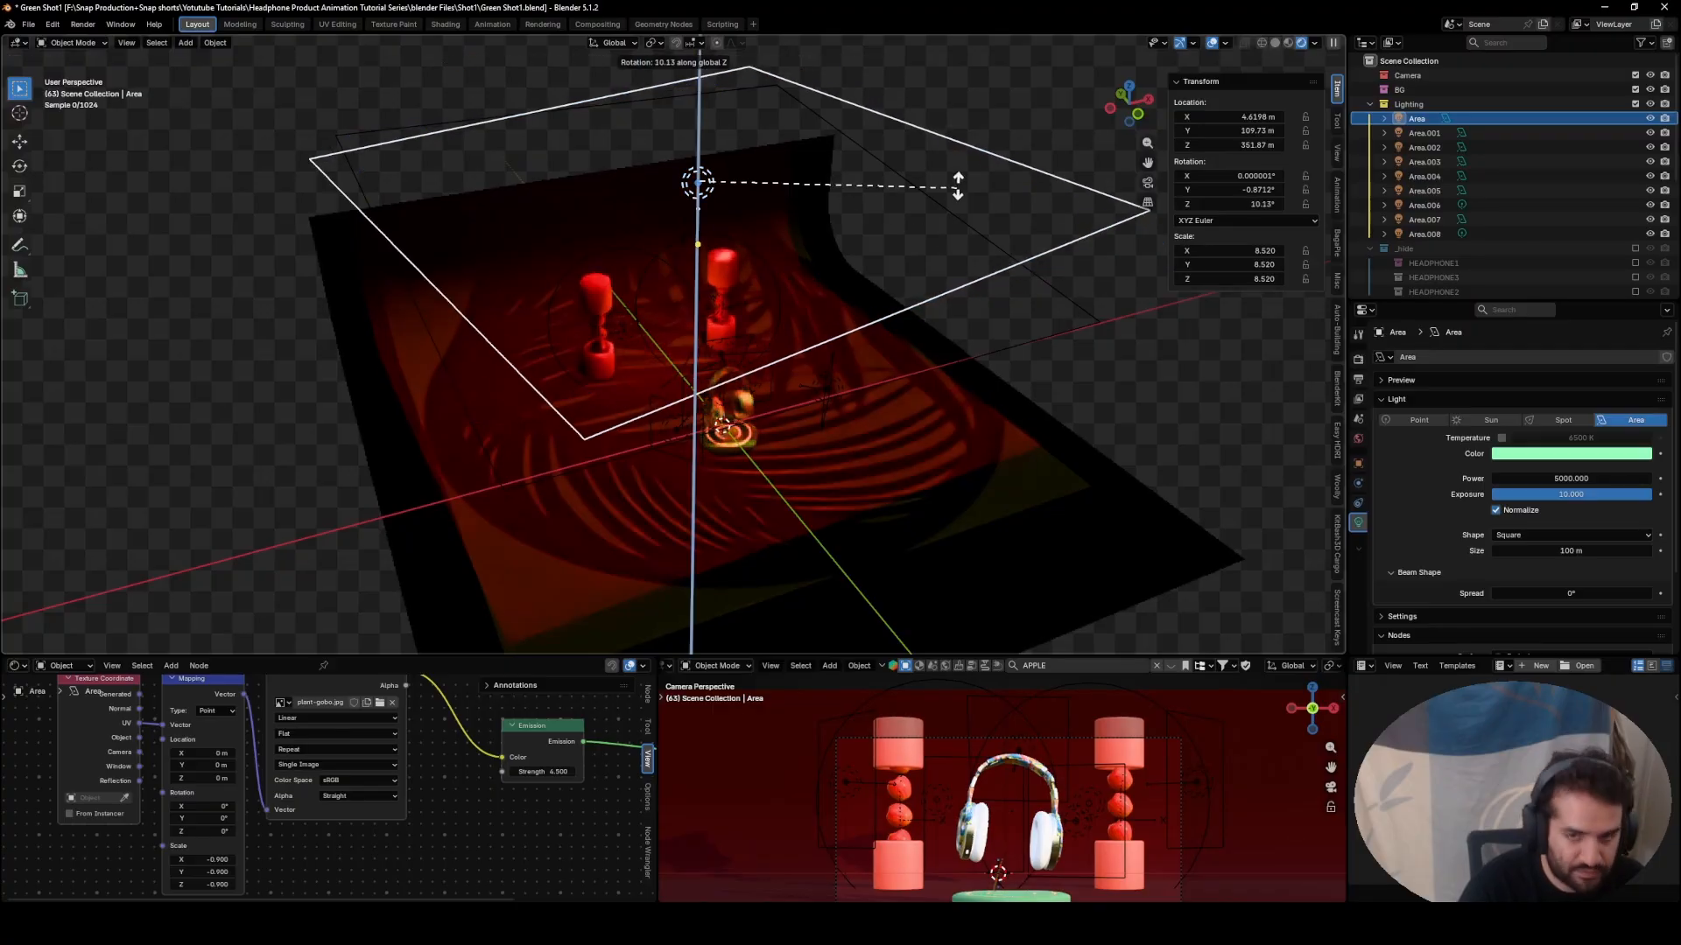
pyautogui.click(714, 63)
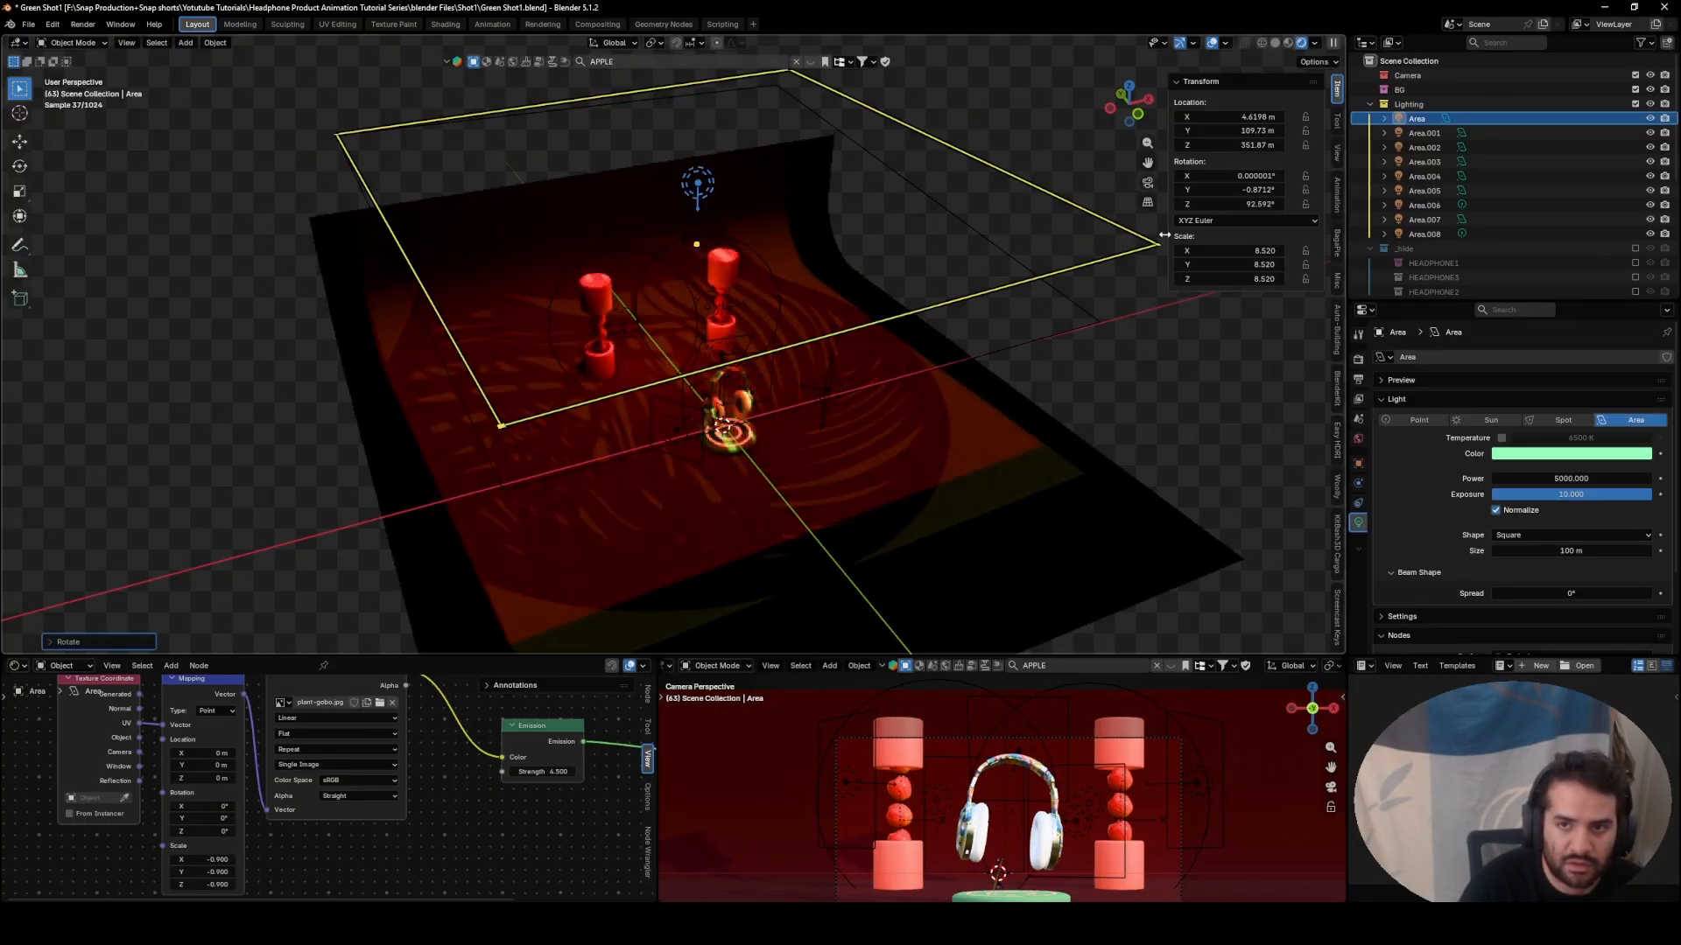
pyautogui.press('KP_0')
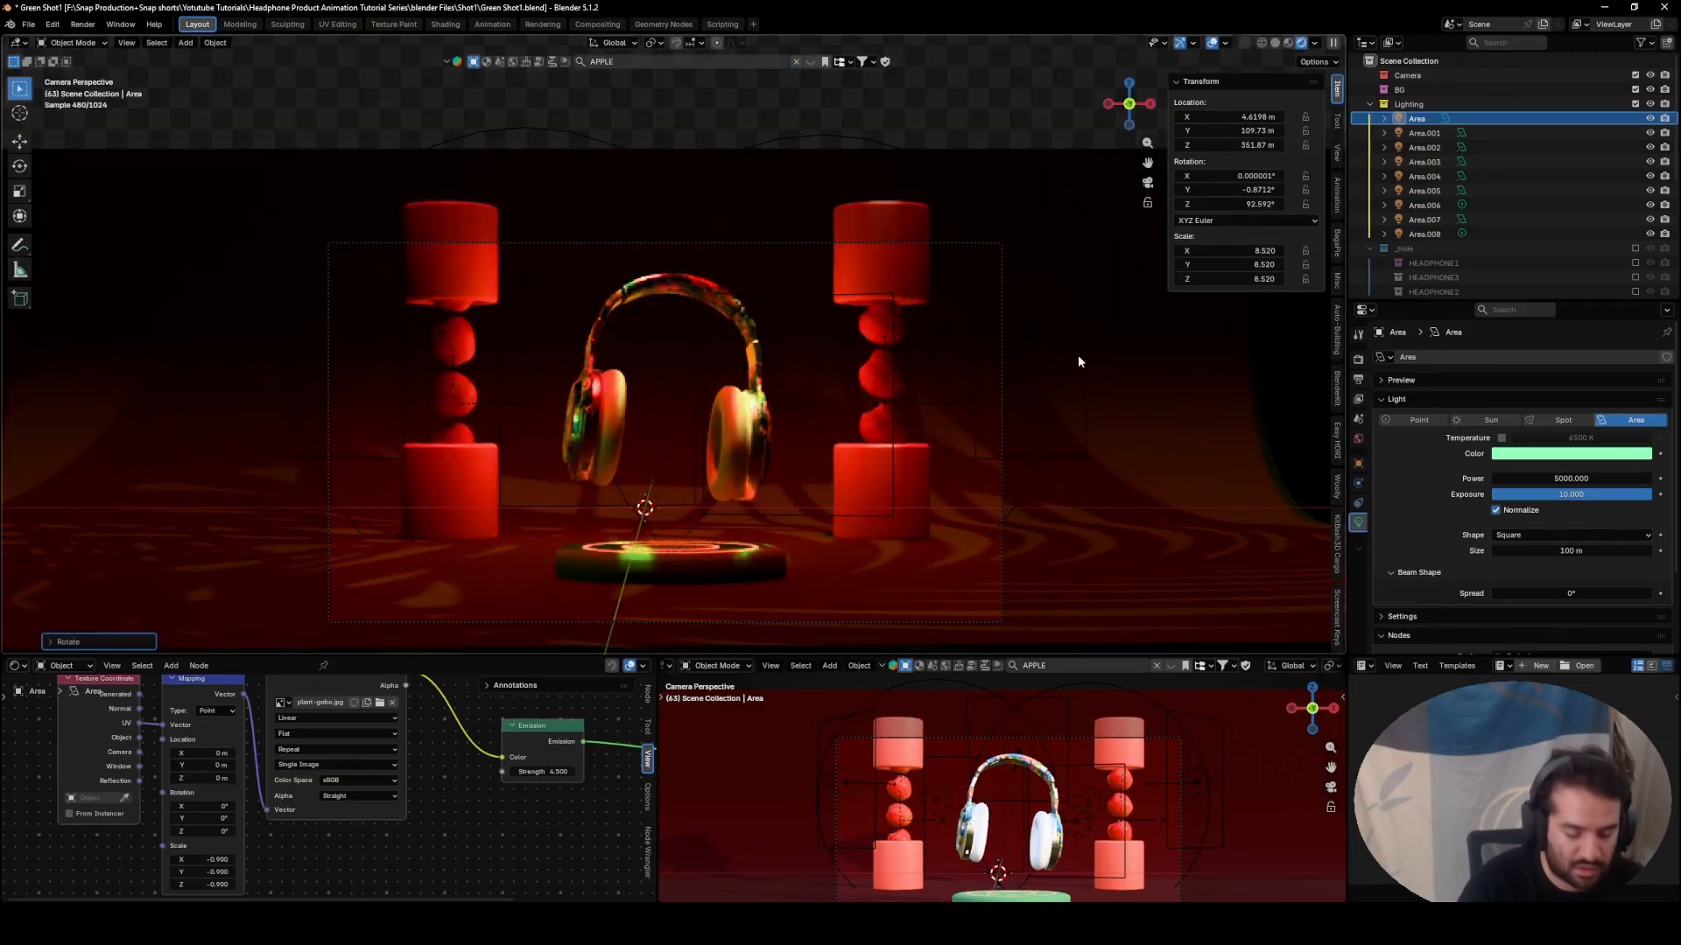
pyautogui.press('r')
pyautogui.press('z')
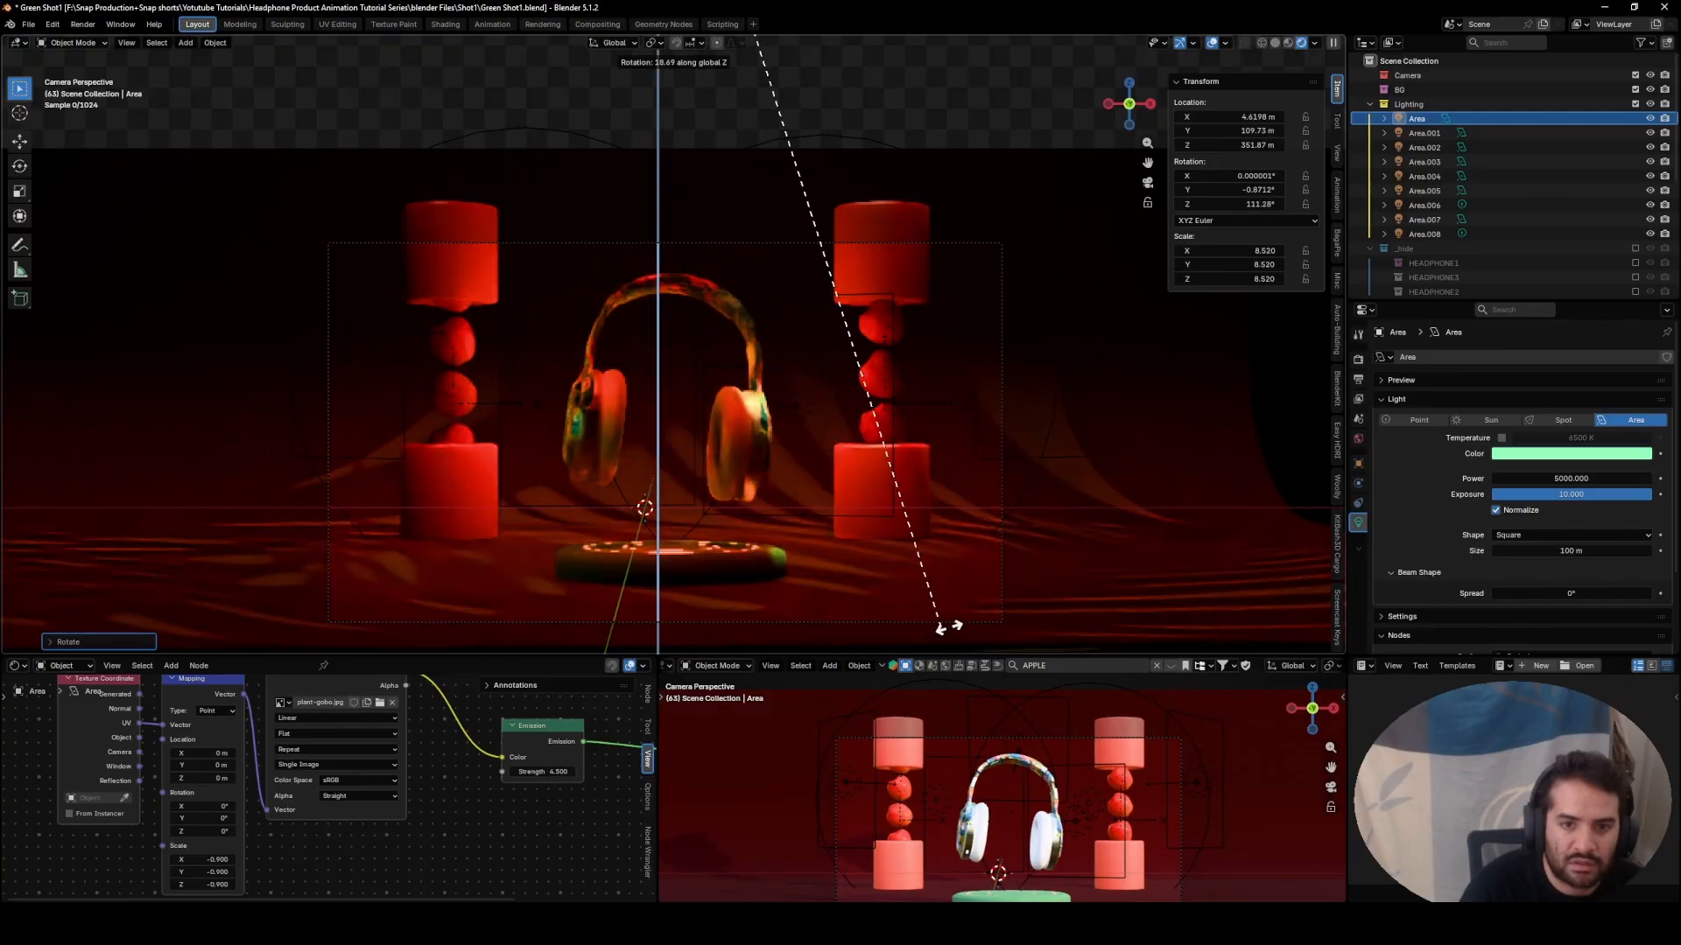
pyautogui.click(910, 628)
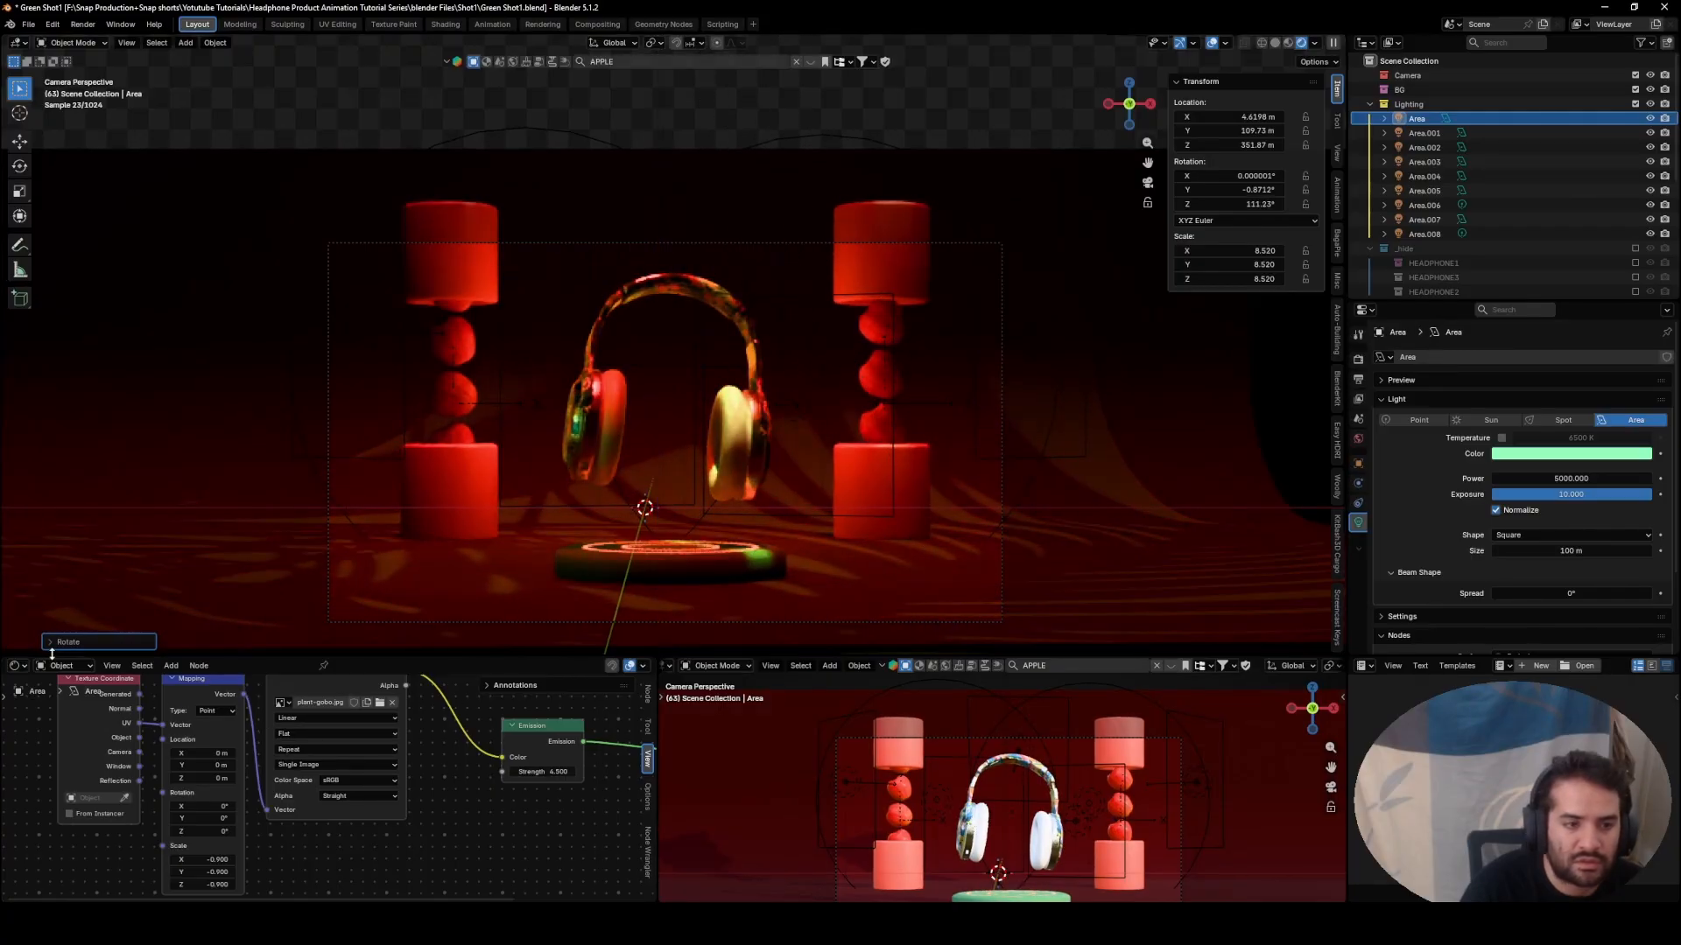
# - Switch the node editor to the Timeline, play the animation and scrub back to frame 83
pyautogui.click(17, 667)
pyautogui.click(128, 705)
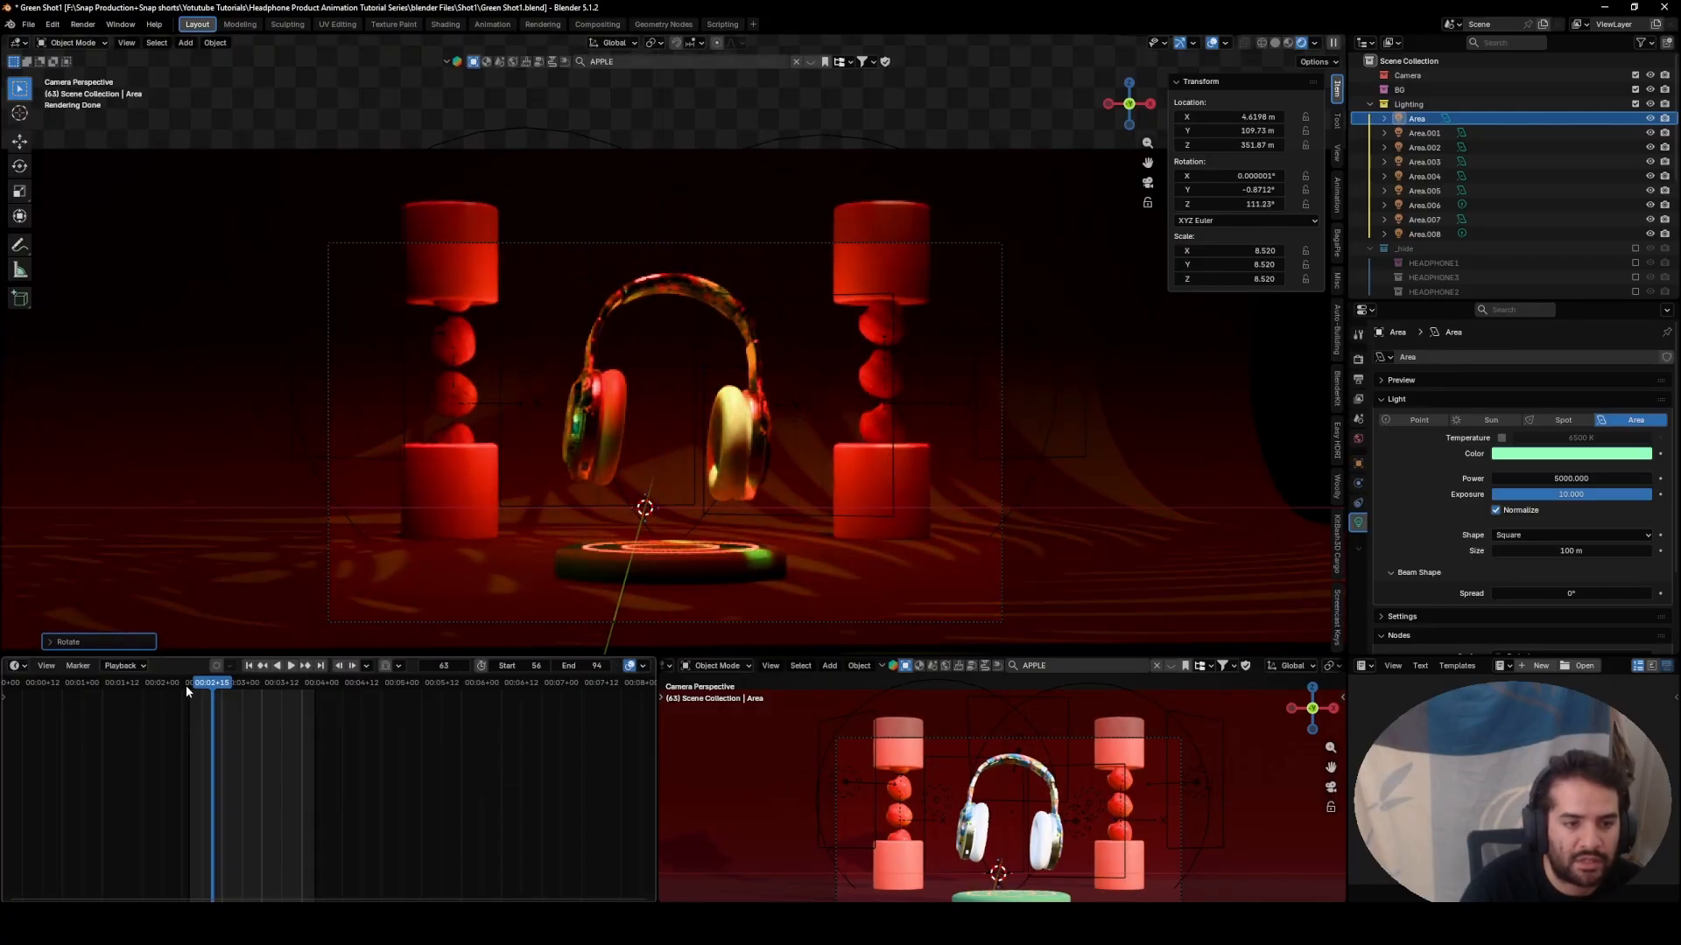
pyautogui.press('space')
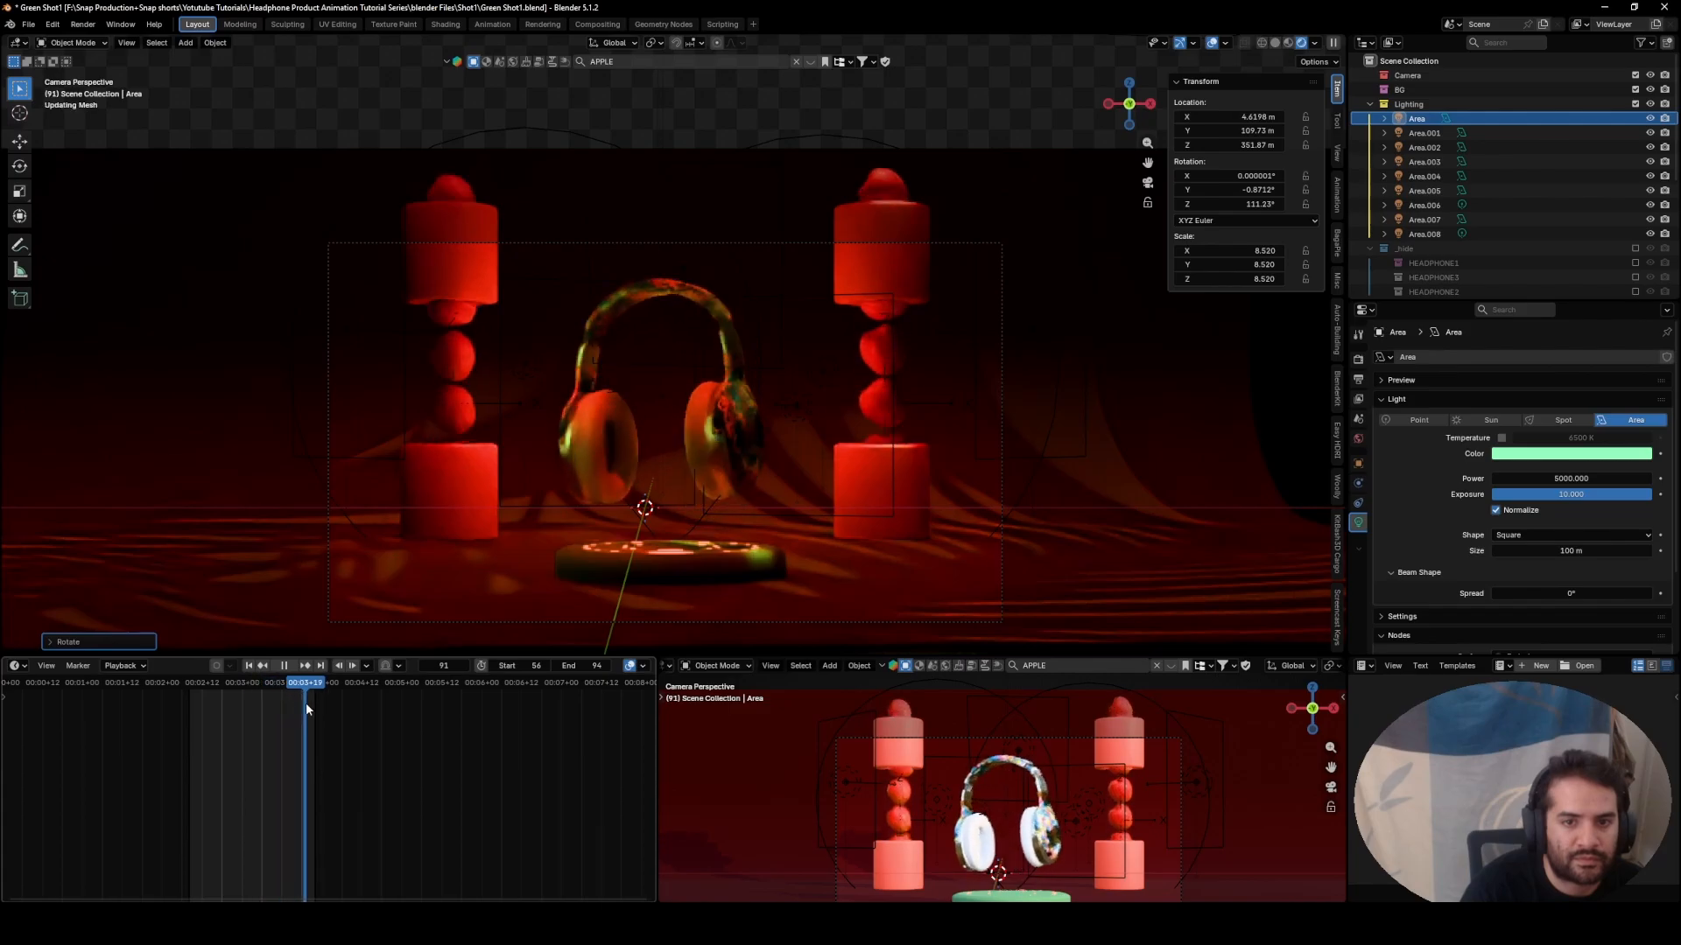
pyautogui.moveTo(307, 702)
pyautogui.mouseDown()
pyautogui.moveTo(346, 700)
pyautogui.moveTo(261, 699)
pyautogui.moveTo(280, 703)
pyautogui.mouseUp()
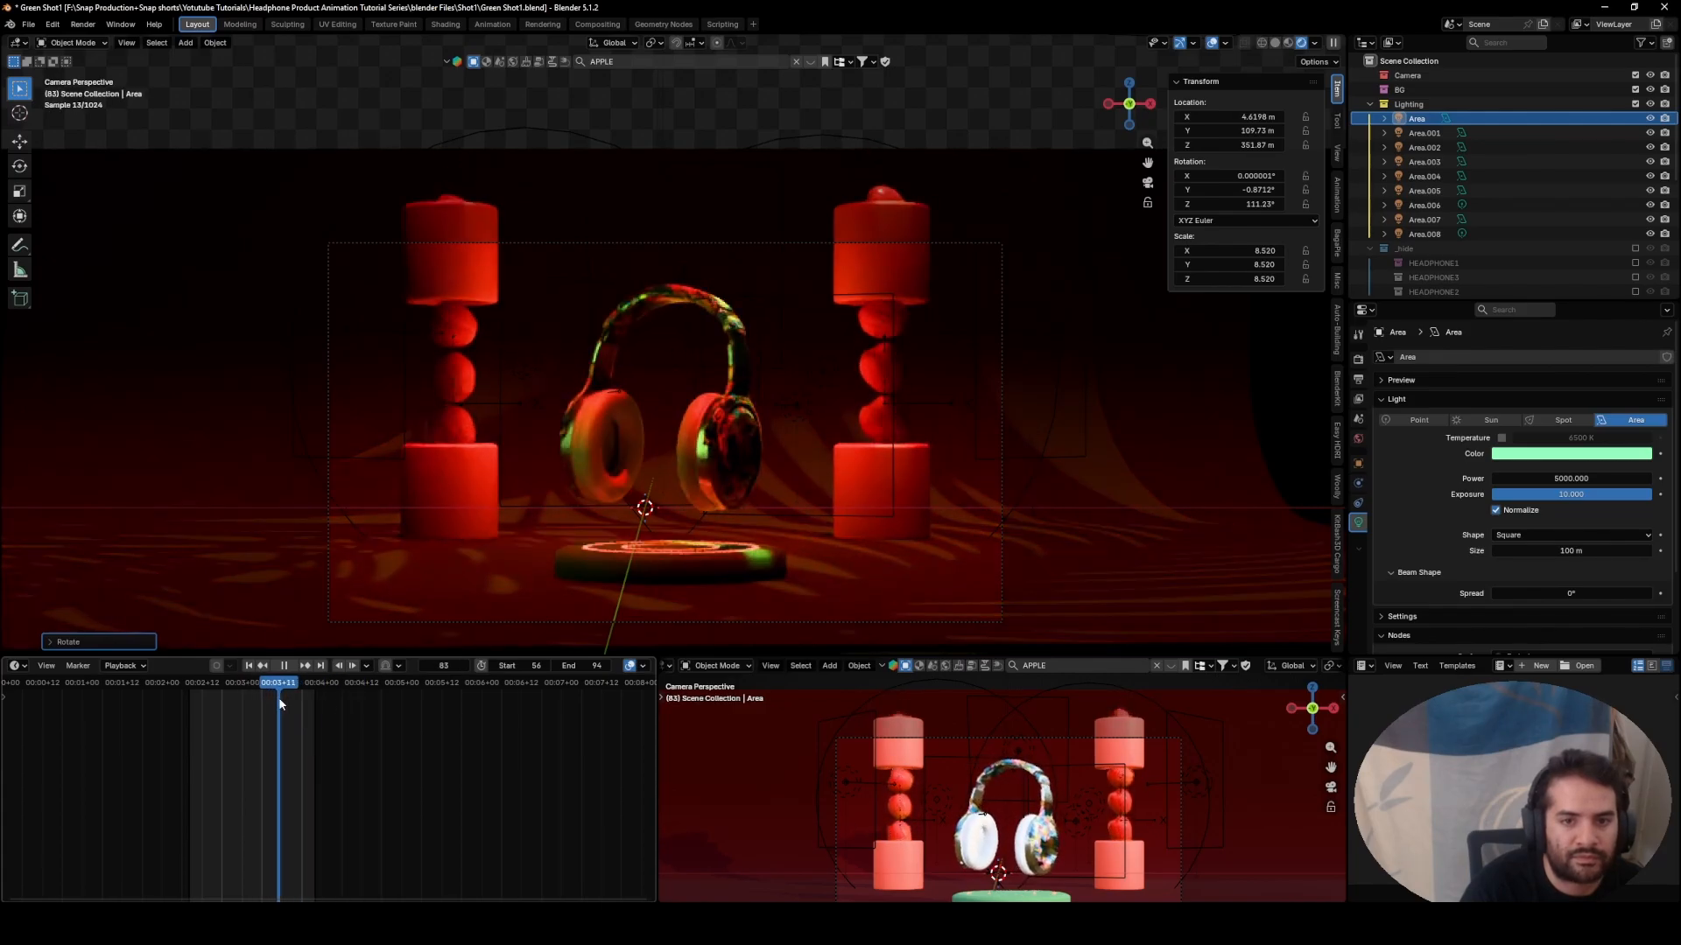
# - Rotate the Area light around the global Z axis to about 84.232° and scrub through the shot to frame 95
pyautogui.press('r')
pyautogui.press('z')
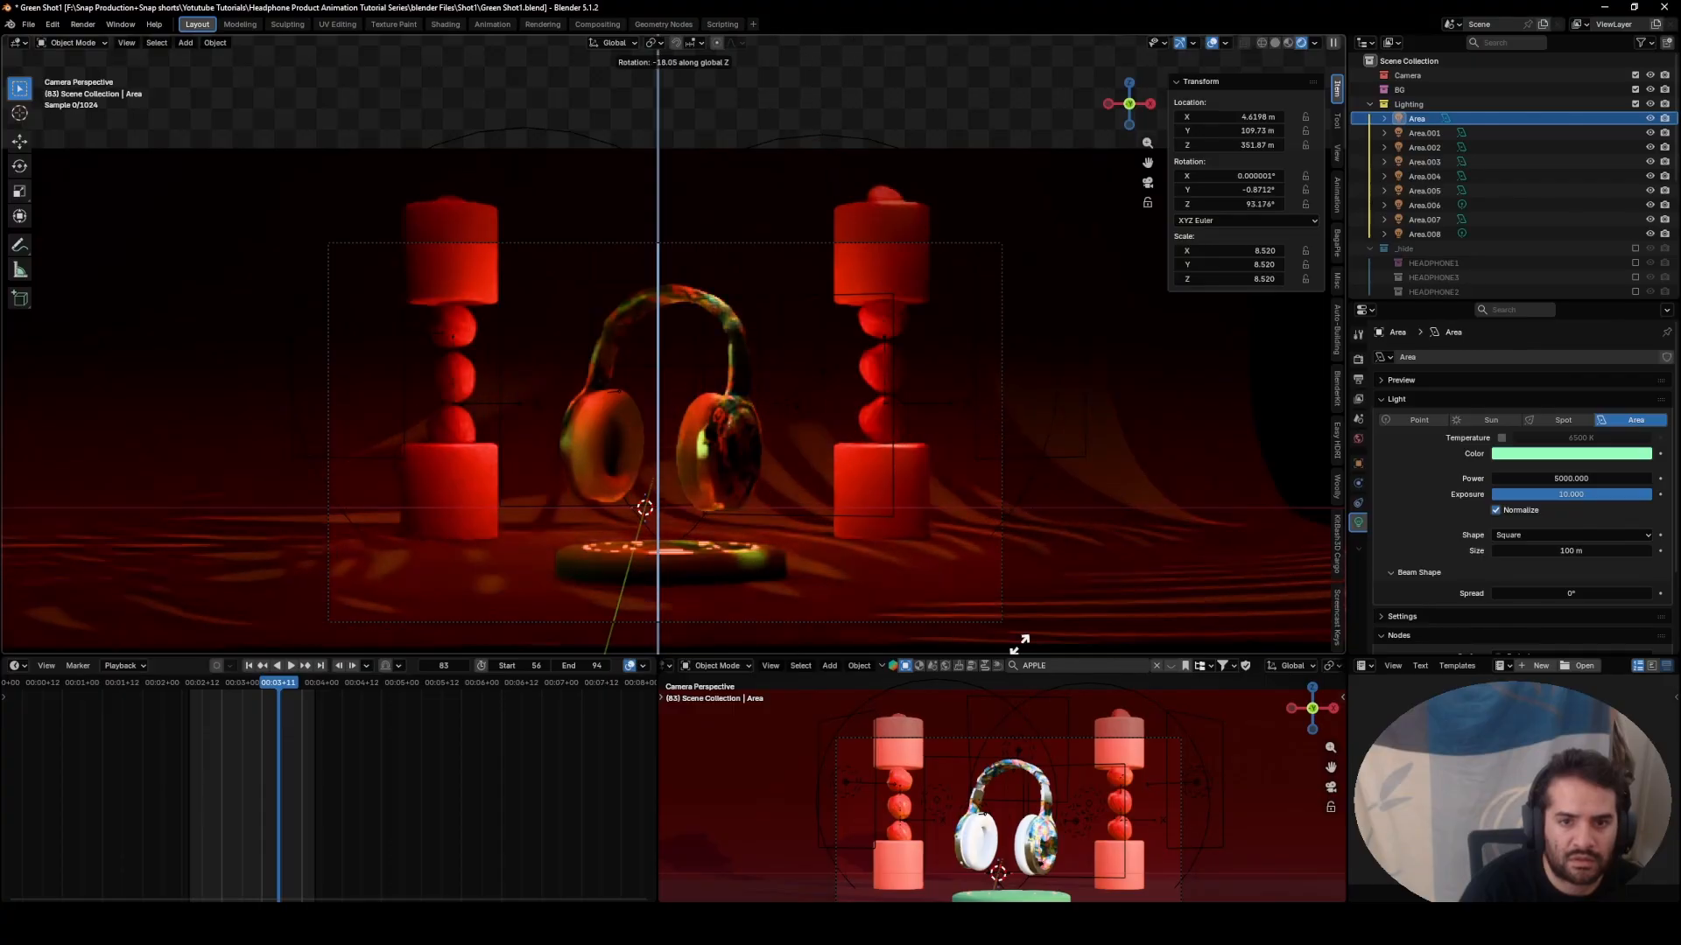
pyautogui.click(1082, 605)
pyautogui.moveTo(192, 686); pyautogui.dragTo(318, 694)
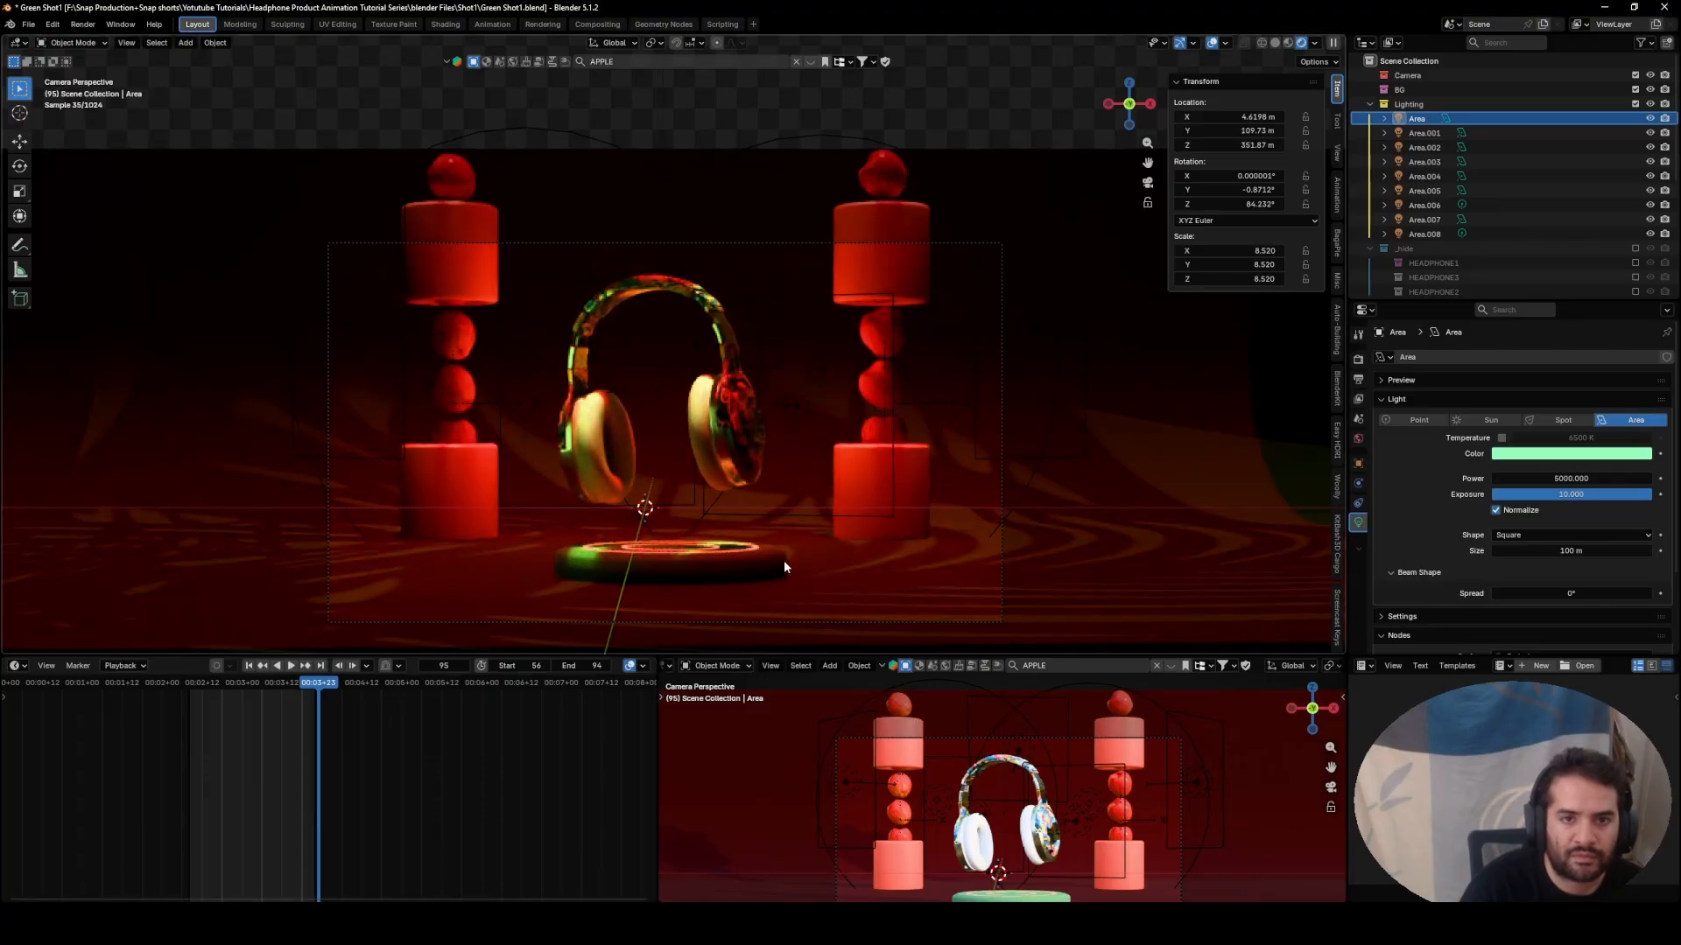
# - Raise the exposure of the side light Area.007 to about 8.4, check it at frame 62 and save the file
pyautogui.click(1422, 220)
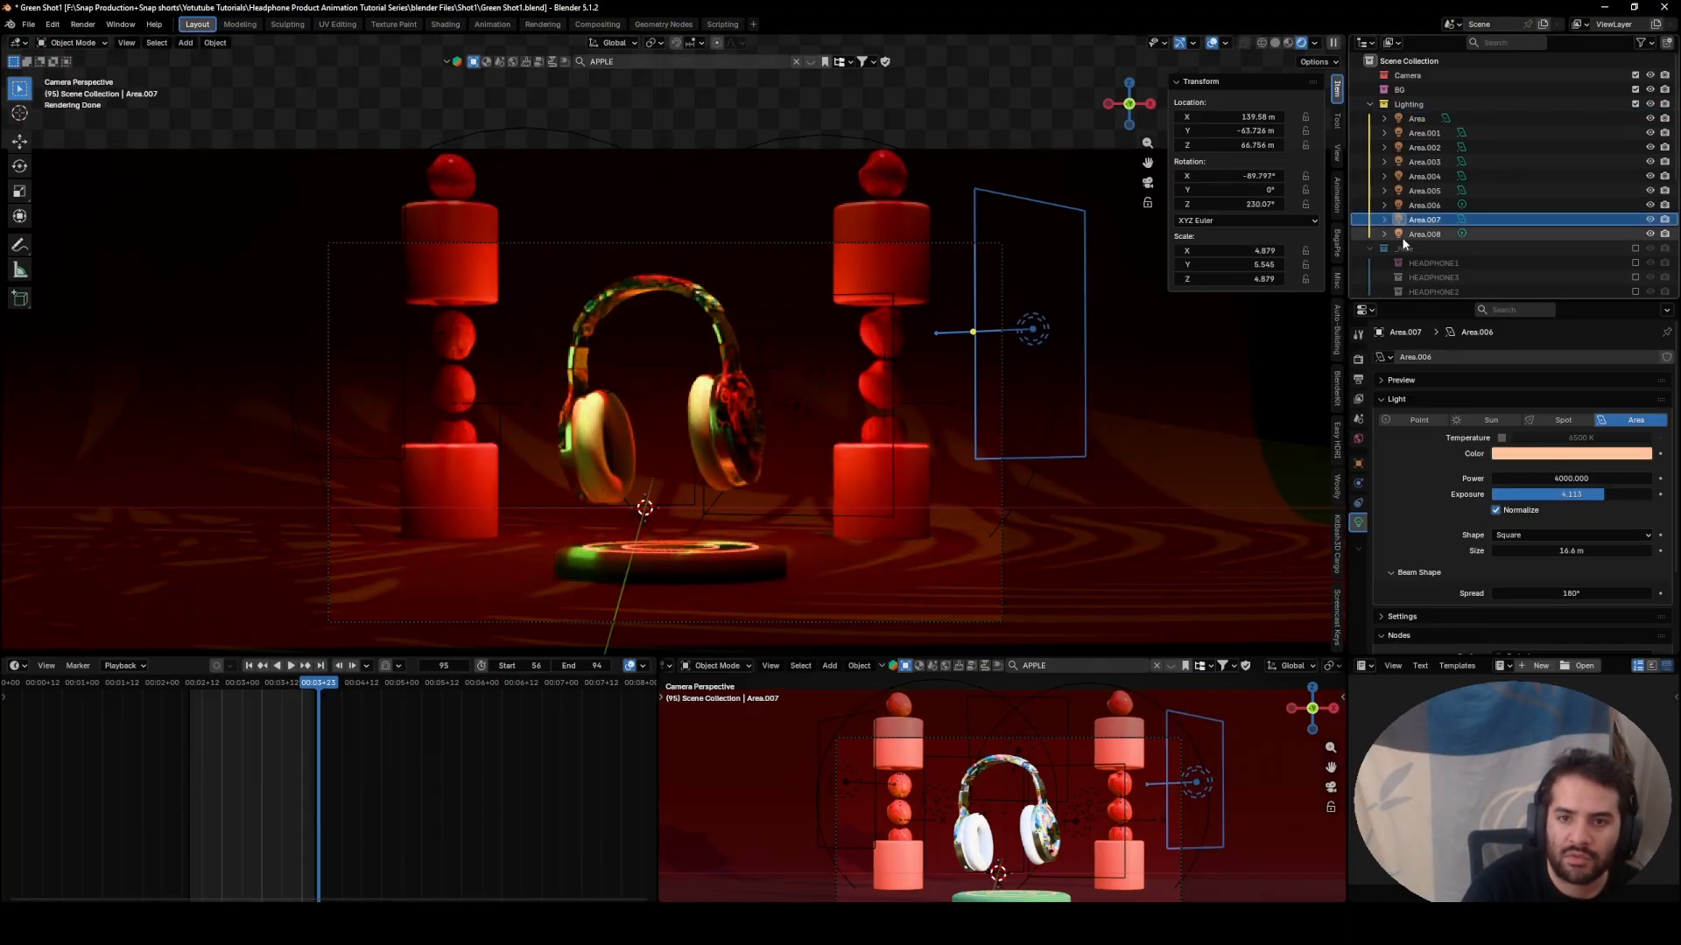
pyautogui.click(1650, 219)
pyautogui.click(1602, 218)
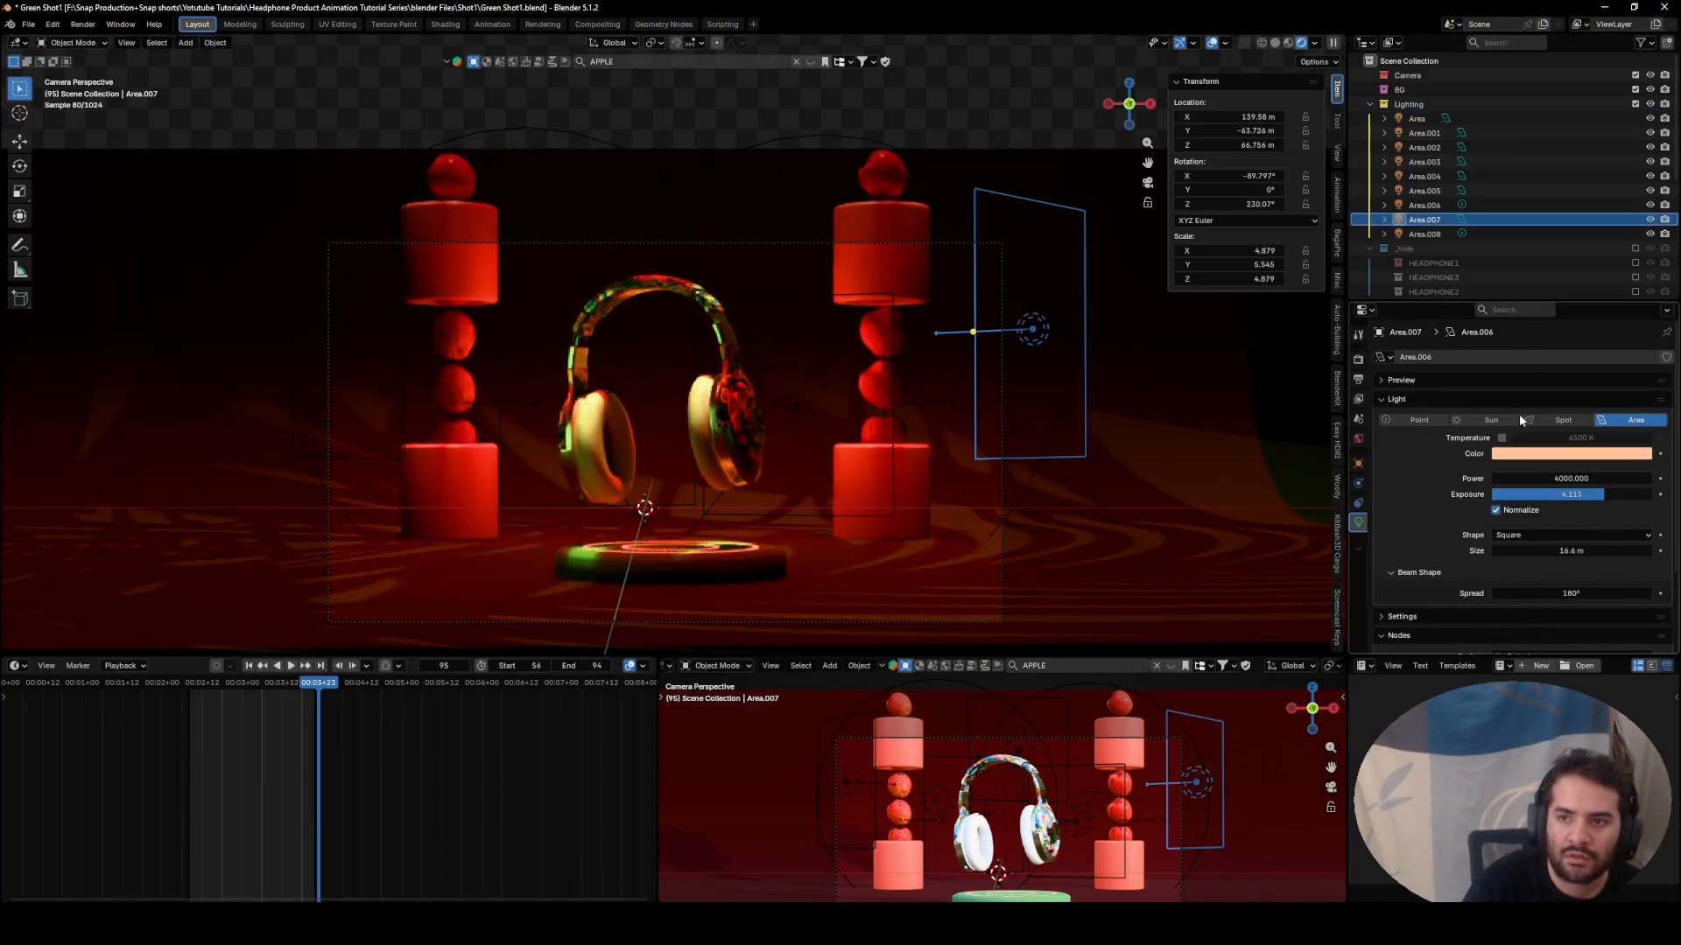
pyautogui.moveTo(1564, 495); pyautogui.dragTo(1589, 495)
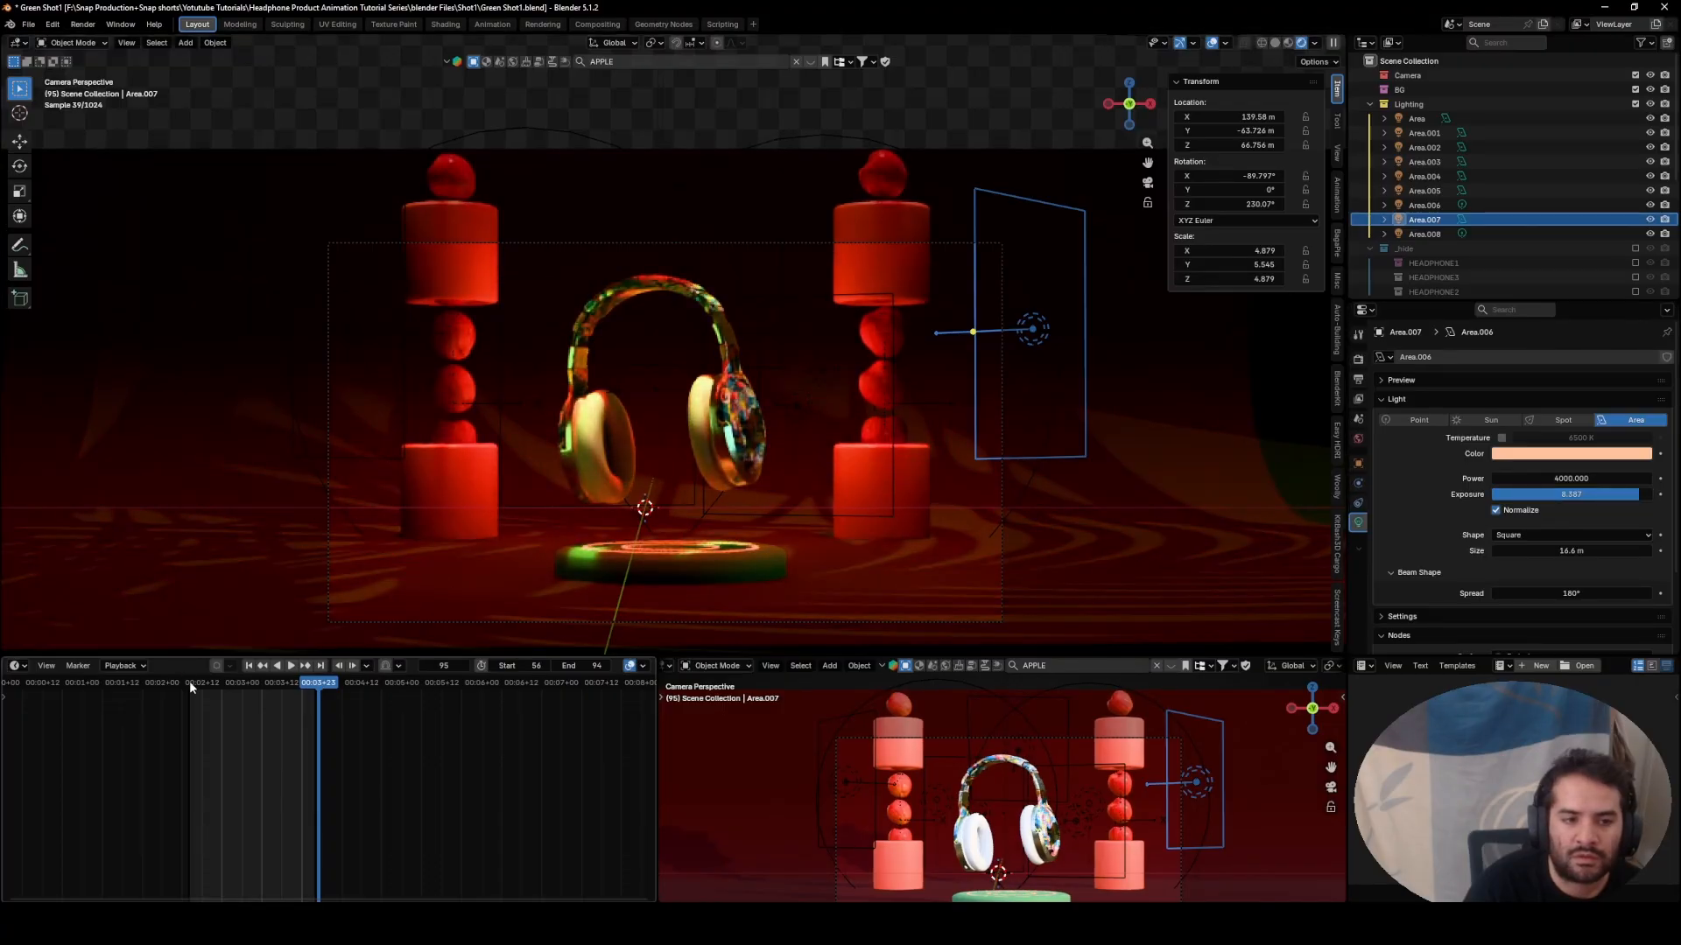
pyautogui.moveTo(189, 682); pyautogui.dragTo(208, 690)
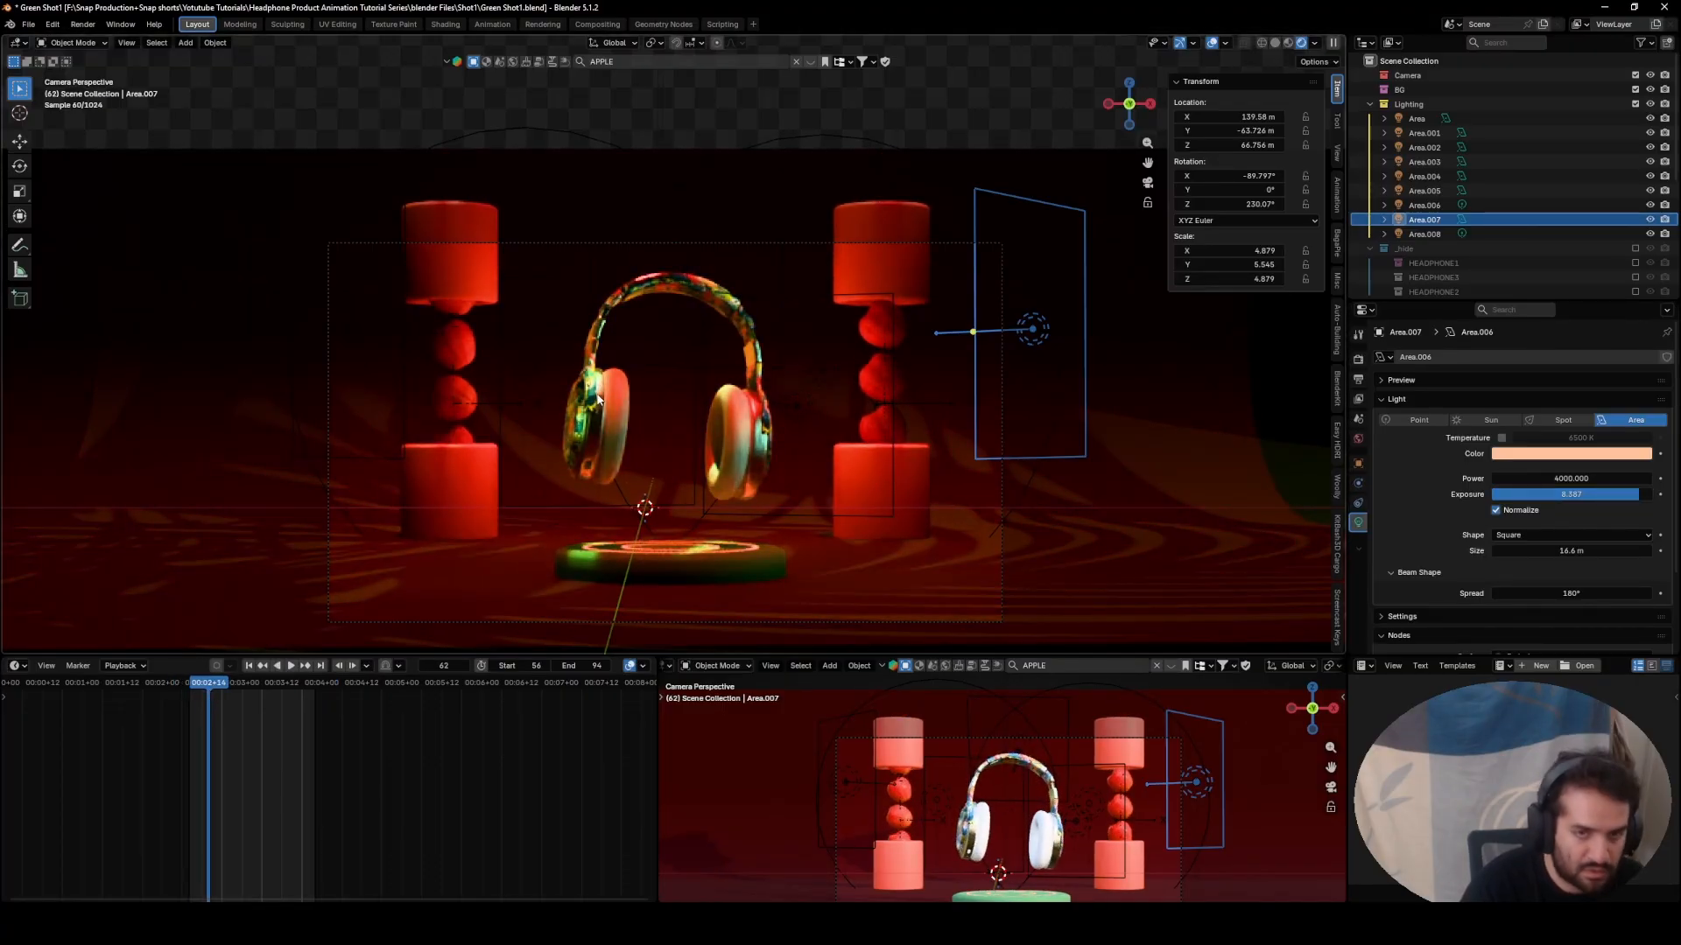
pyautogui.hotkey('ctrl', 's')
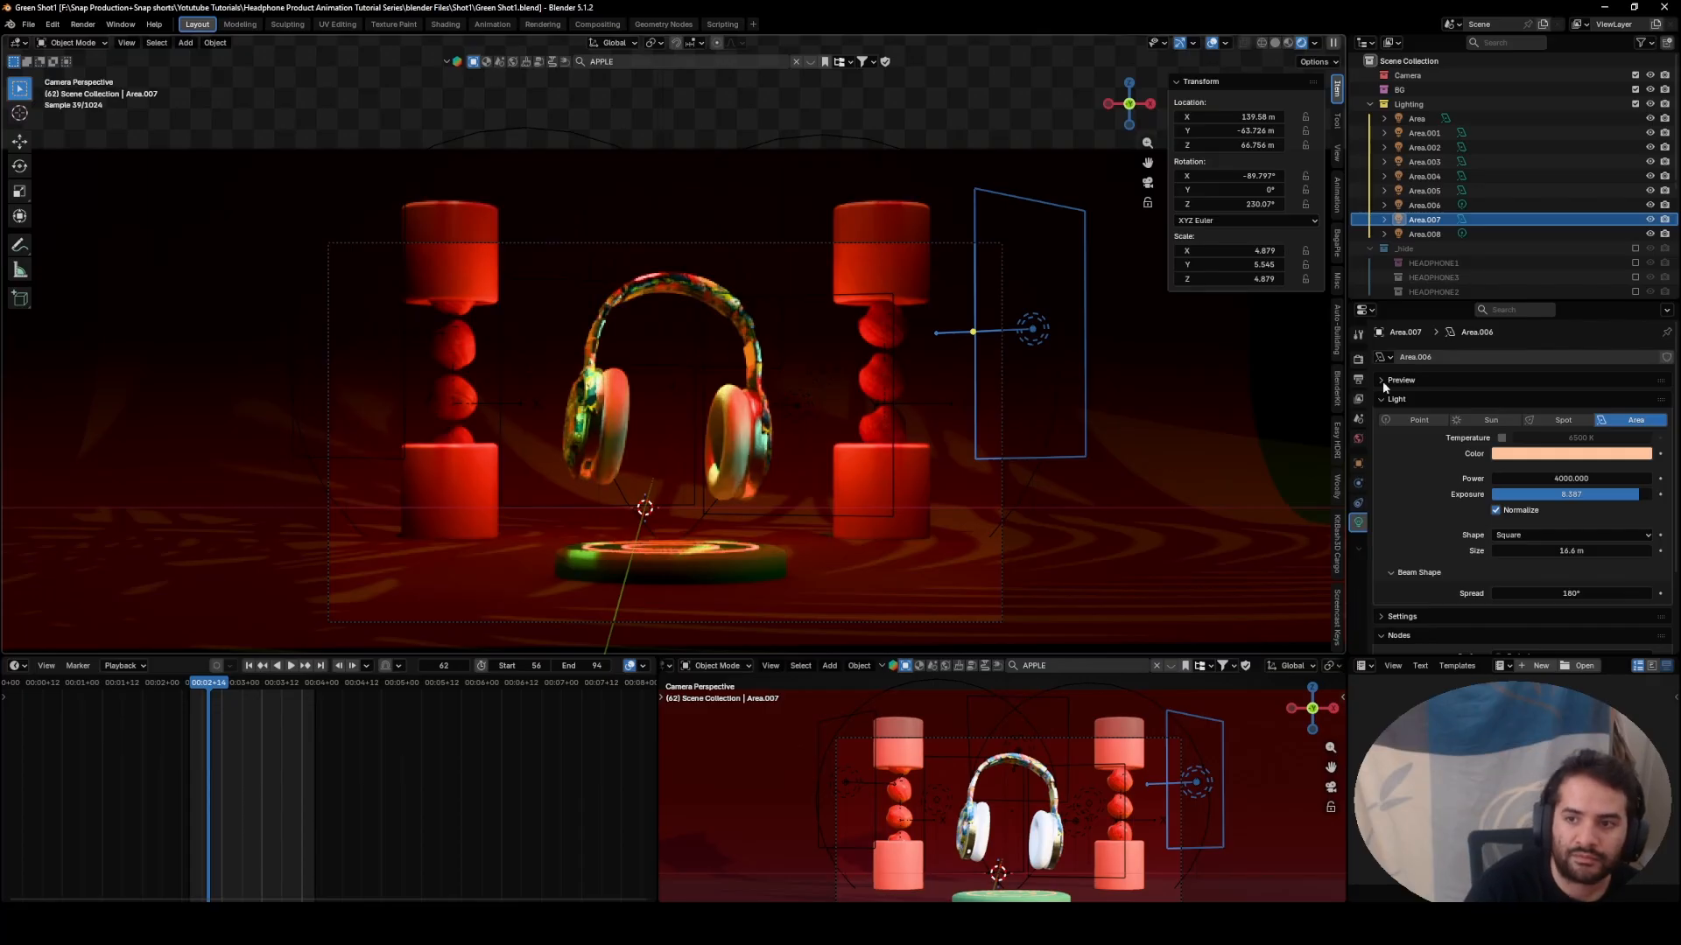
# - Select Area.006 and Area.003, and toggle the visibility of Area.003 and Area.002 to examine what each light contributes
pyautogui.click(1434, 205)
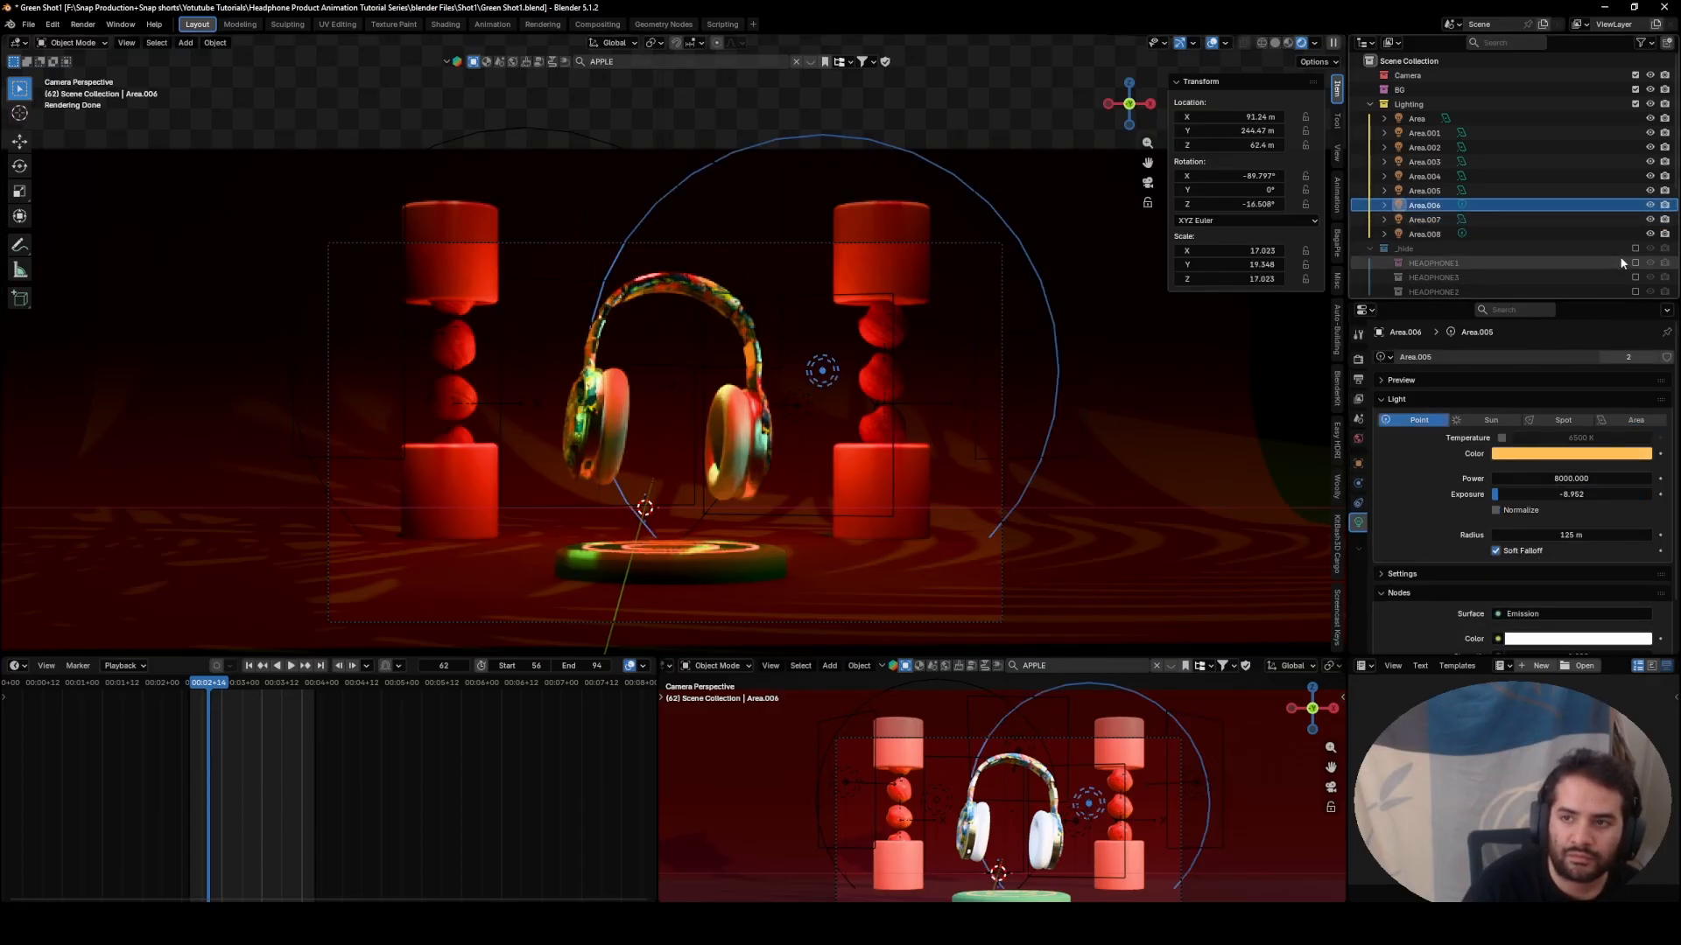
pyautogui.click(1436, 161)
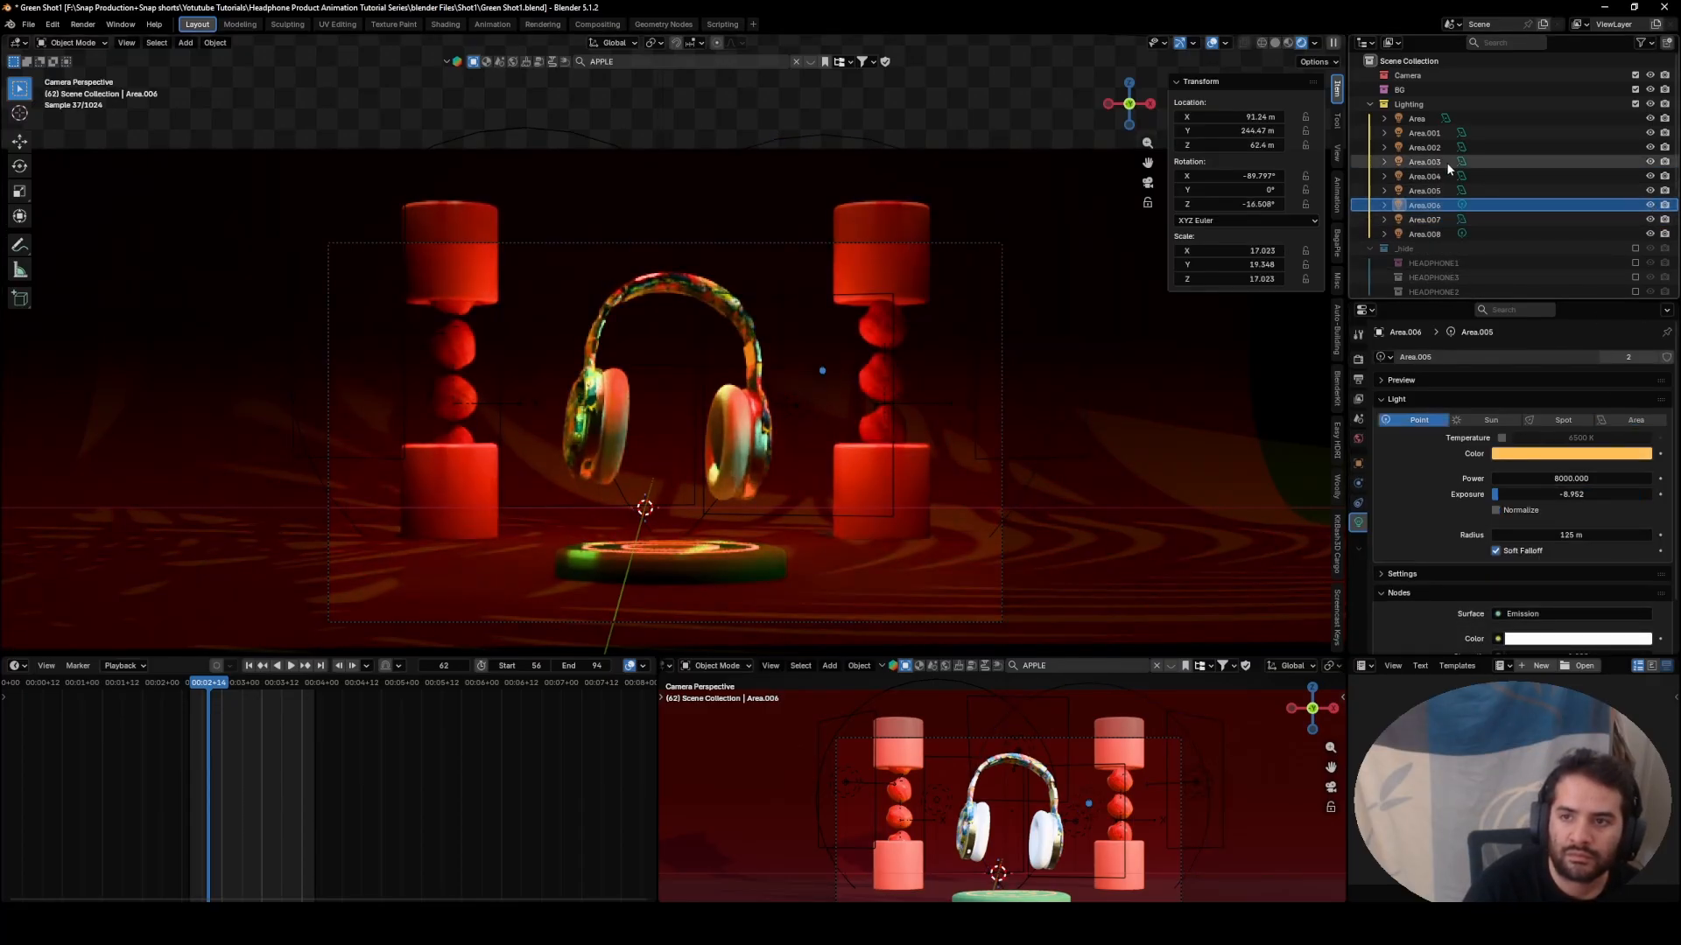
pyautogui.click(1650, 161)
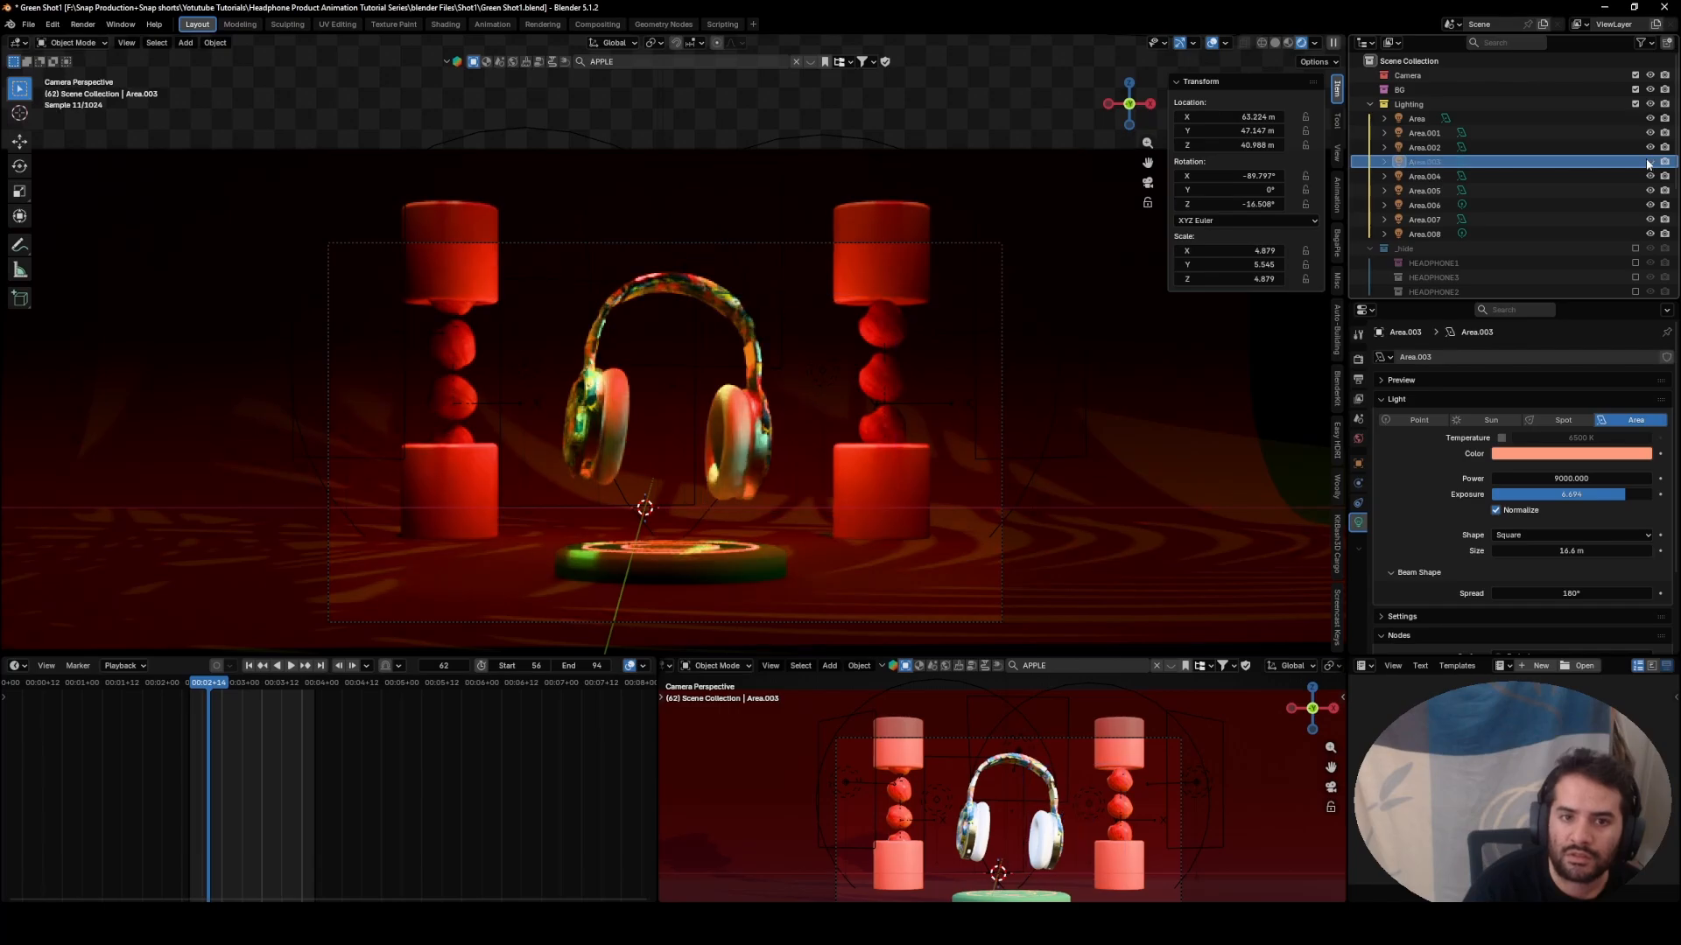
pyautogui.click(1650, 147)
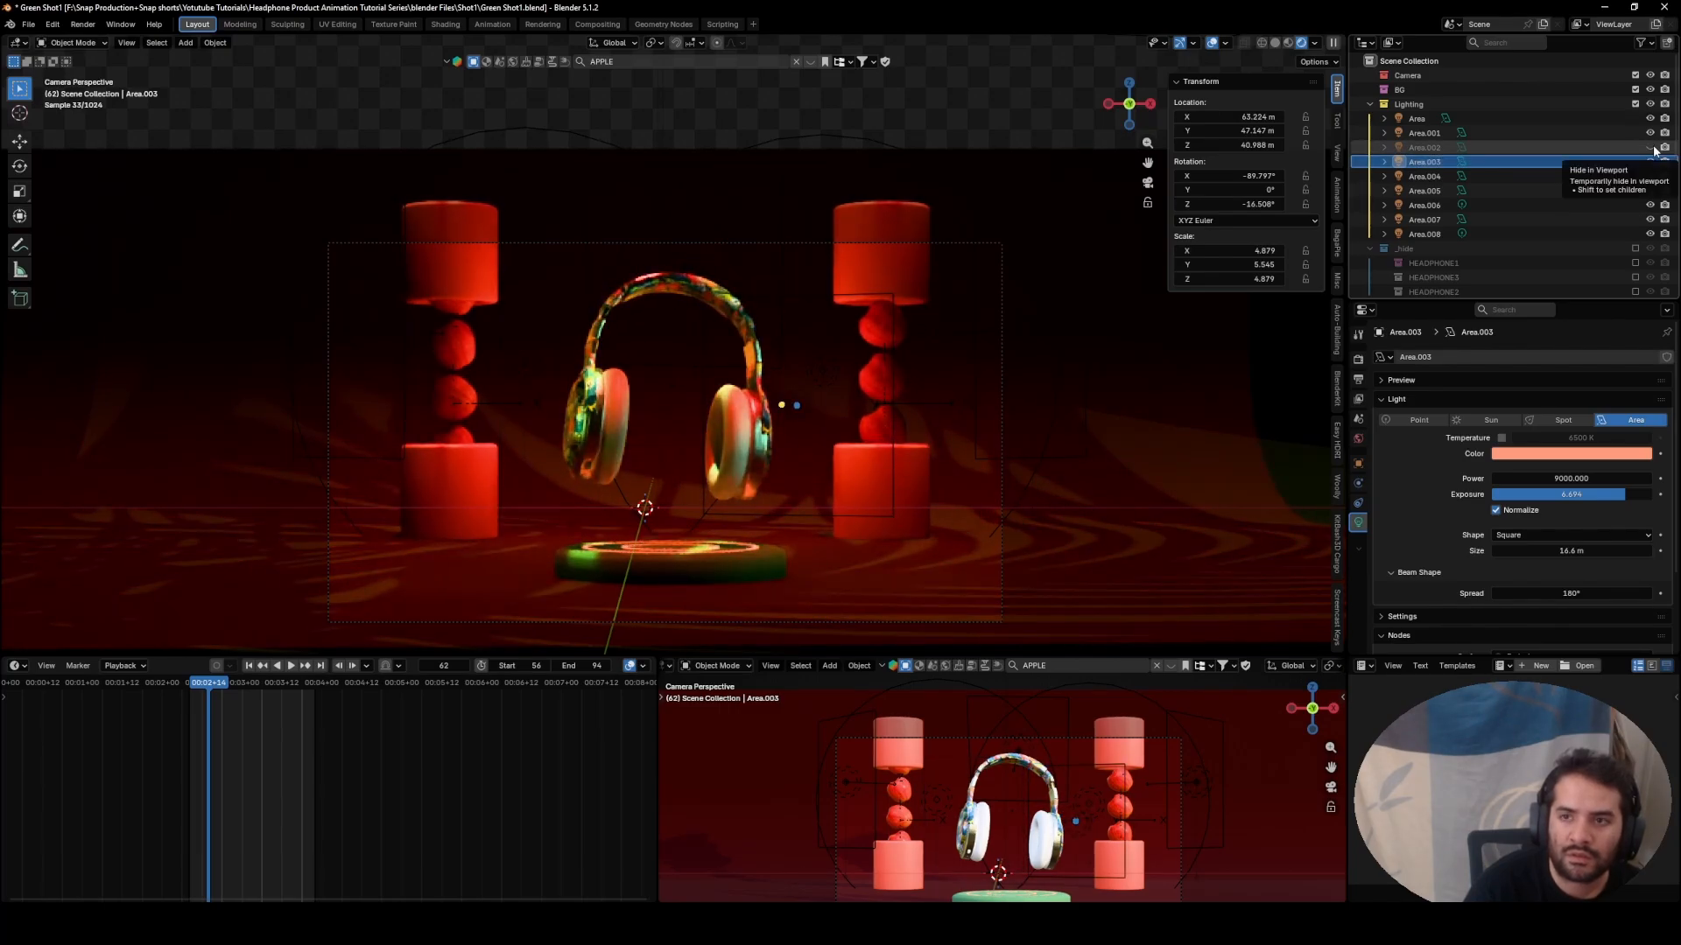
pyautogui.click(1651, 147)
# - Raise the exposure of the Area.002 light to about 9.6 and change its color to pale yellow
pyautogui.click(1427, 147)
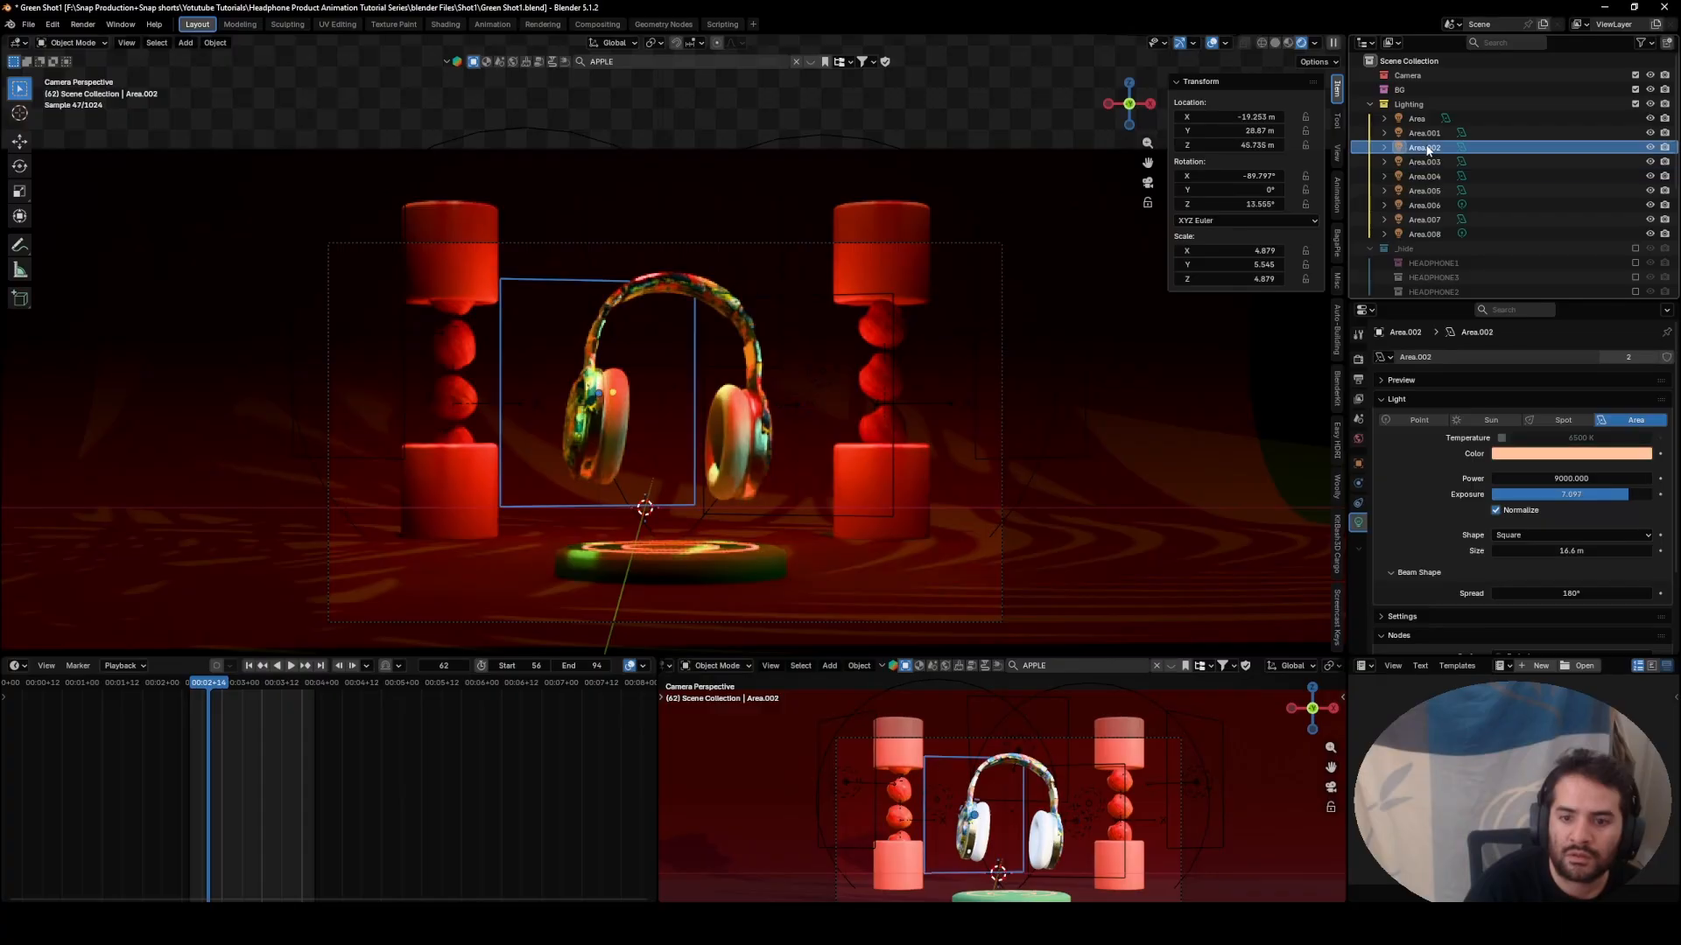
pyautogui.moveTo(1575, 494)
pyautogui.mouseDown()
pyautogui.moveTo(1523, 495)
pyautogui.moveTo(1565, 495)
pyautogui.mouseUp()
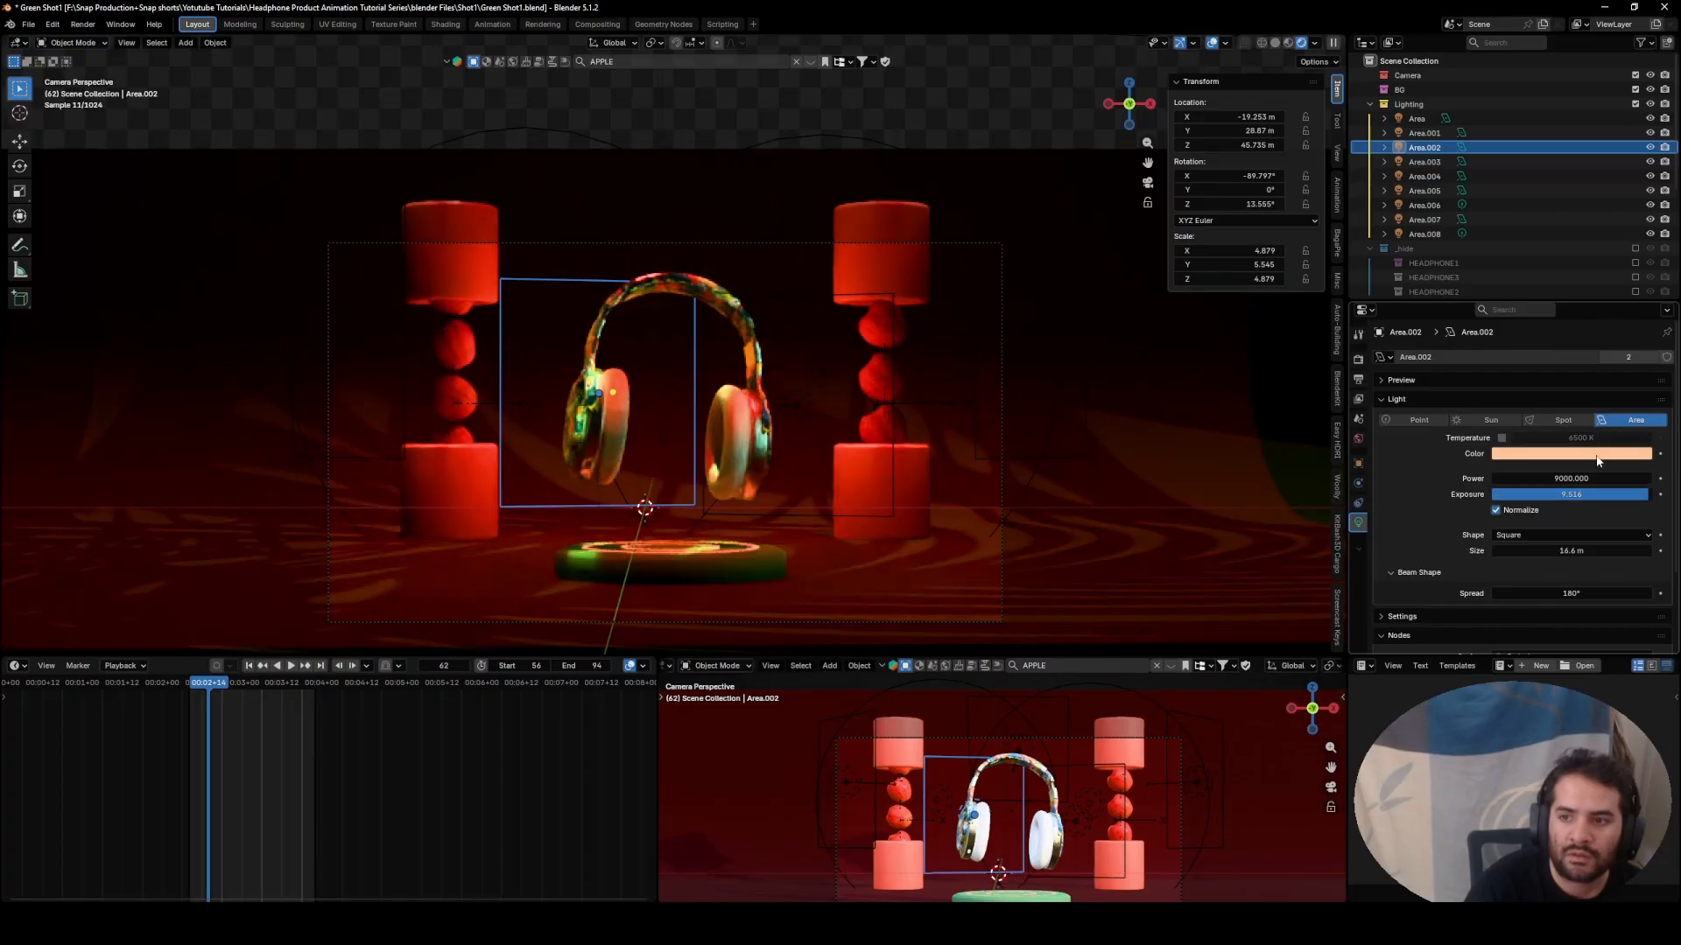
pyautogui.click(1594, 454)
pyautogui.click(1569, 265)
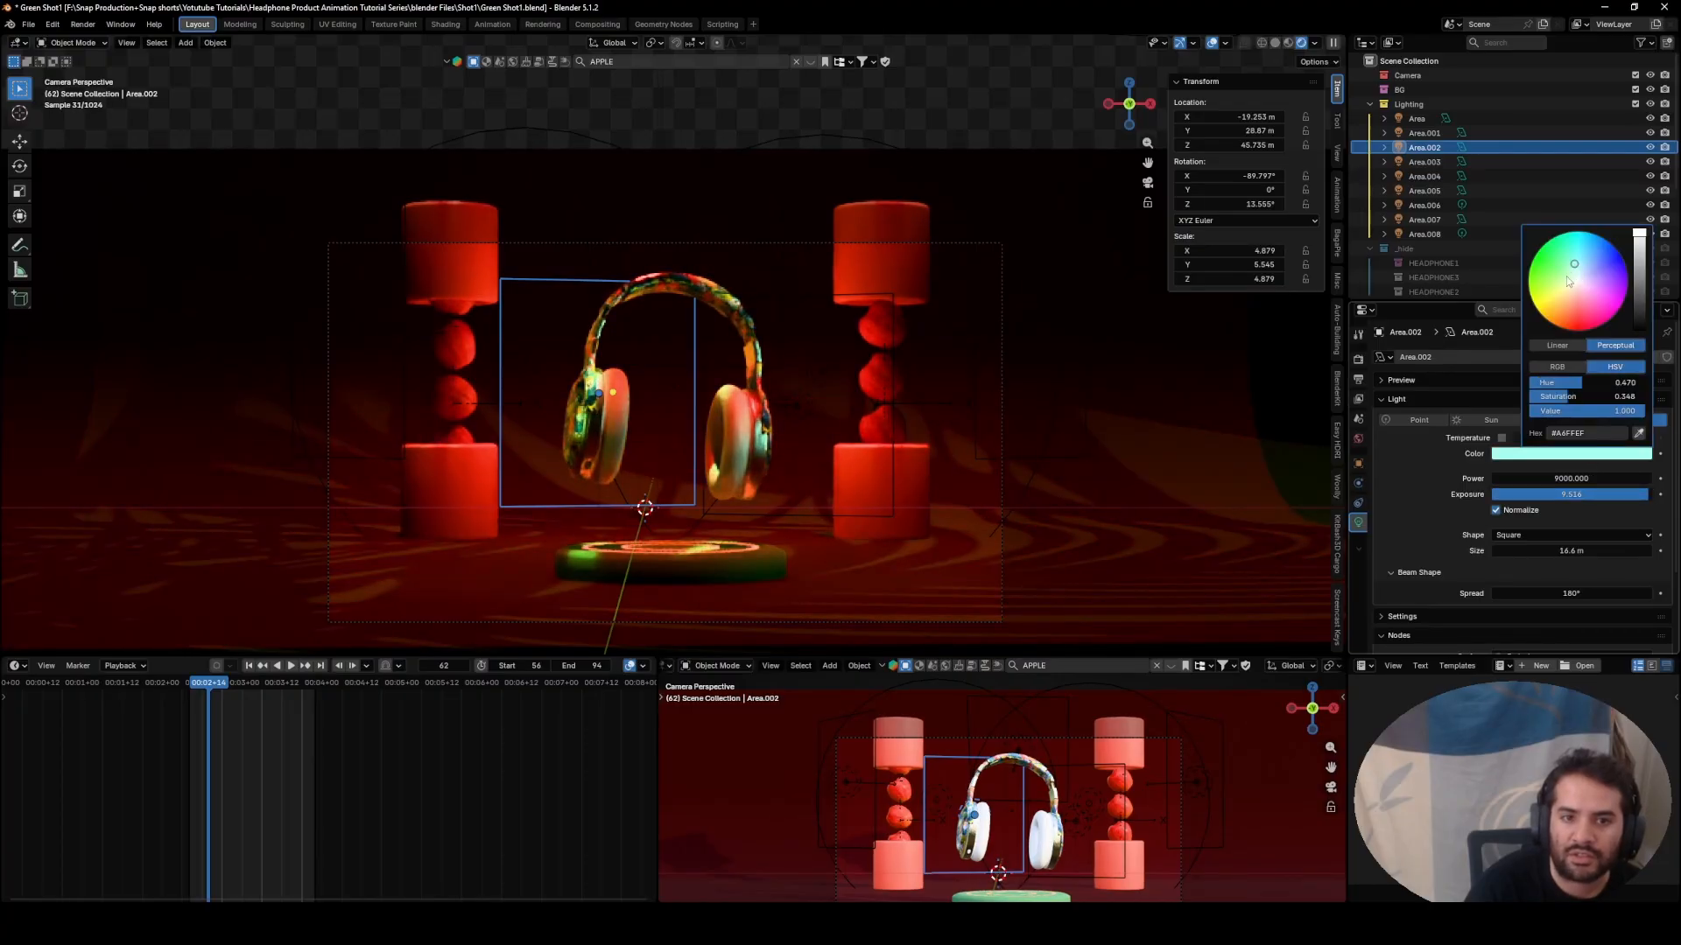
pyautogui.click(1566, 291)
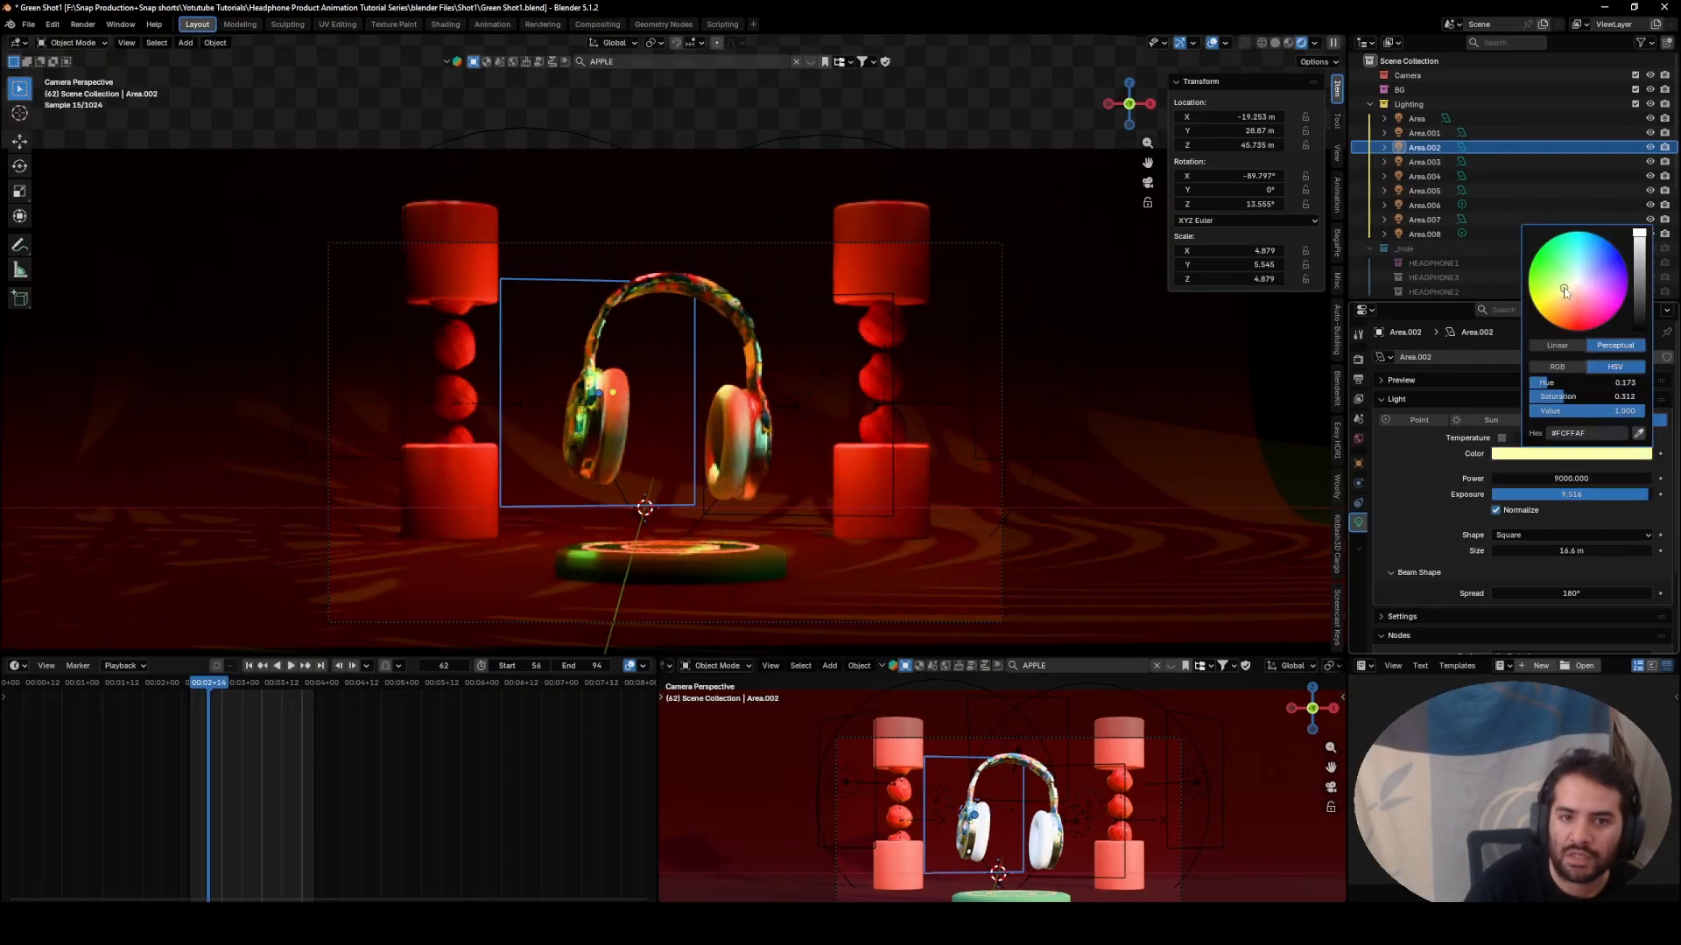
# - Toggle the Area.001 light to check its effect and raise its exposure to about 9.5
pyautogui.click(1424, 132)
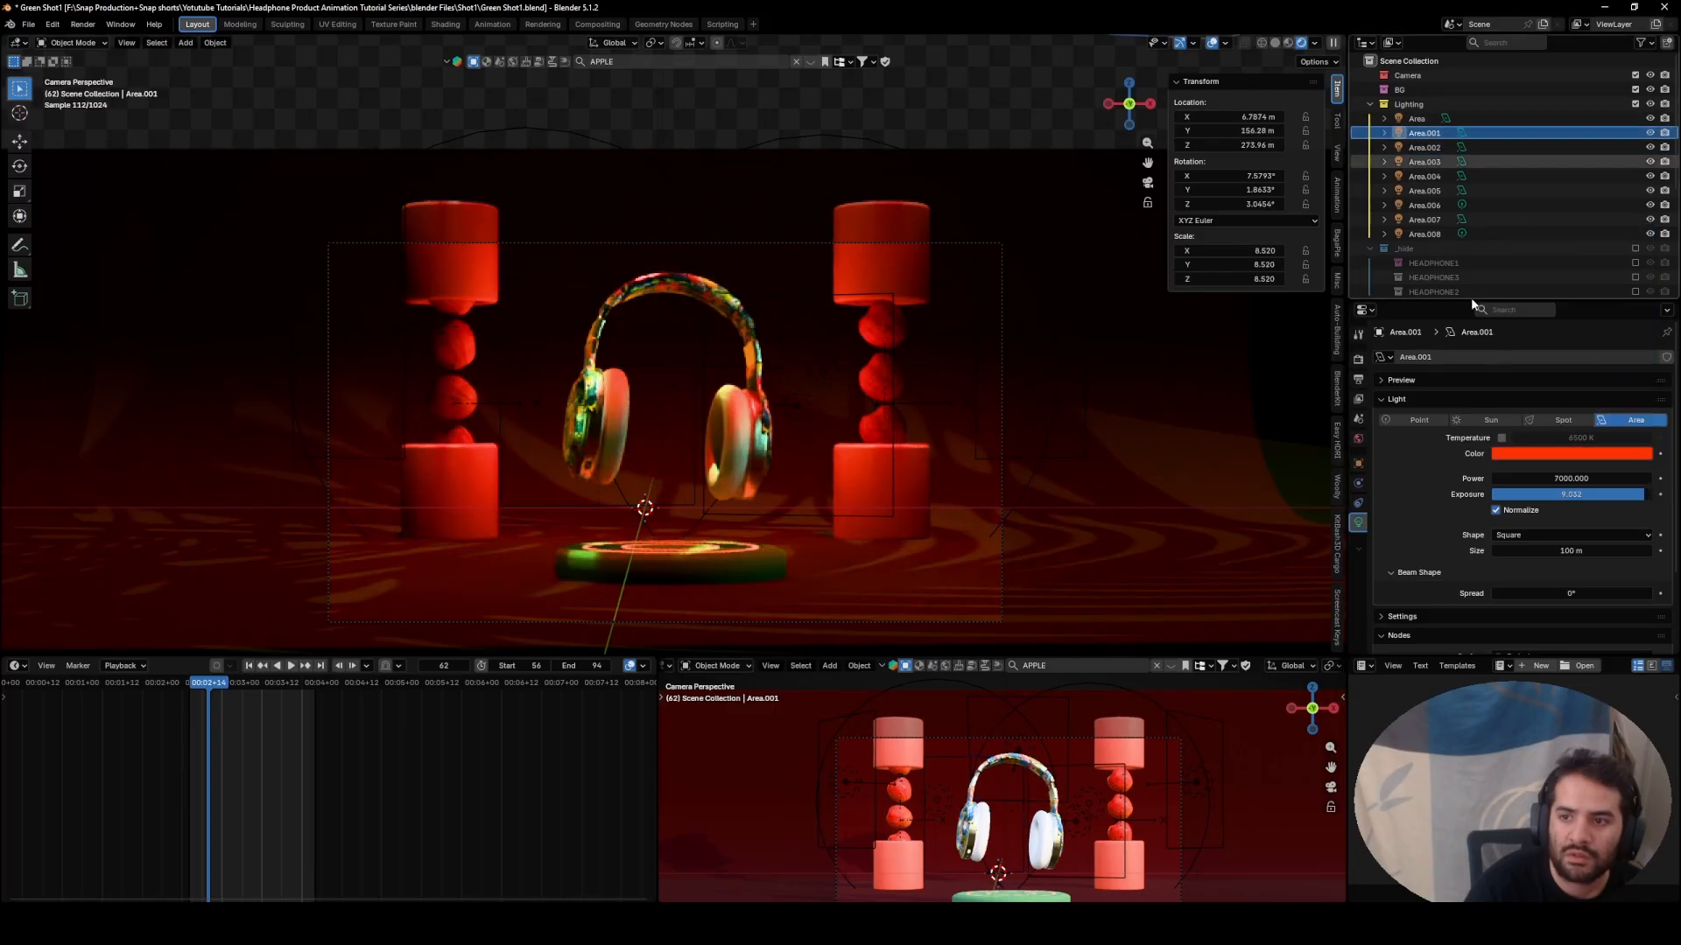
pyautogui.click(1650, 133)
pyautogui.click(1650, 133)
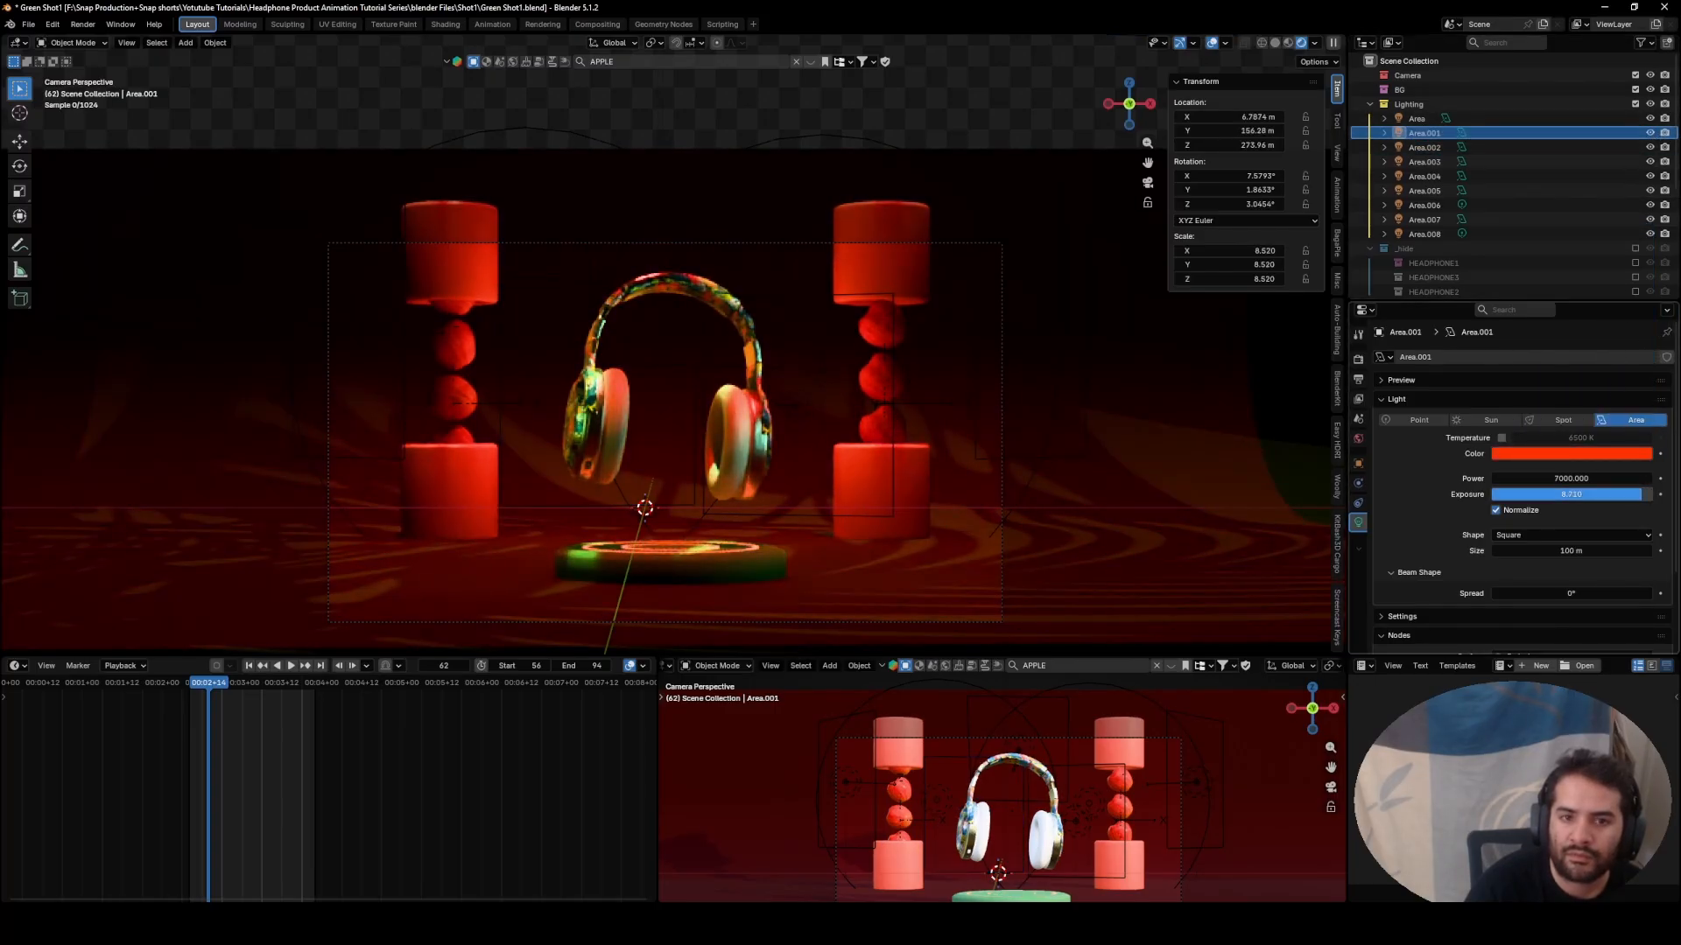
pyautogui.moveTo(1571, 494); pyautogui.dragTo(1650, 497)
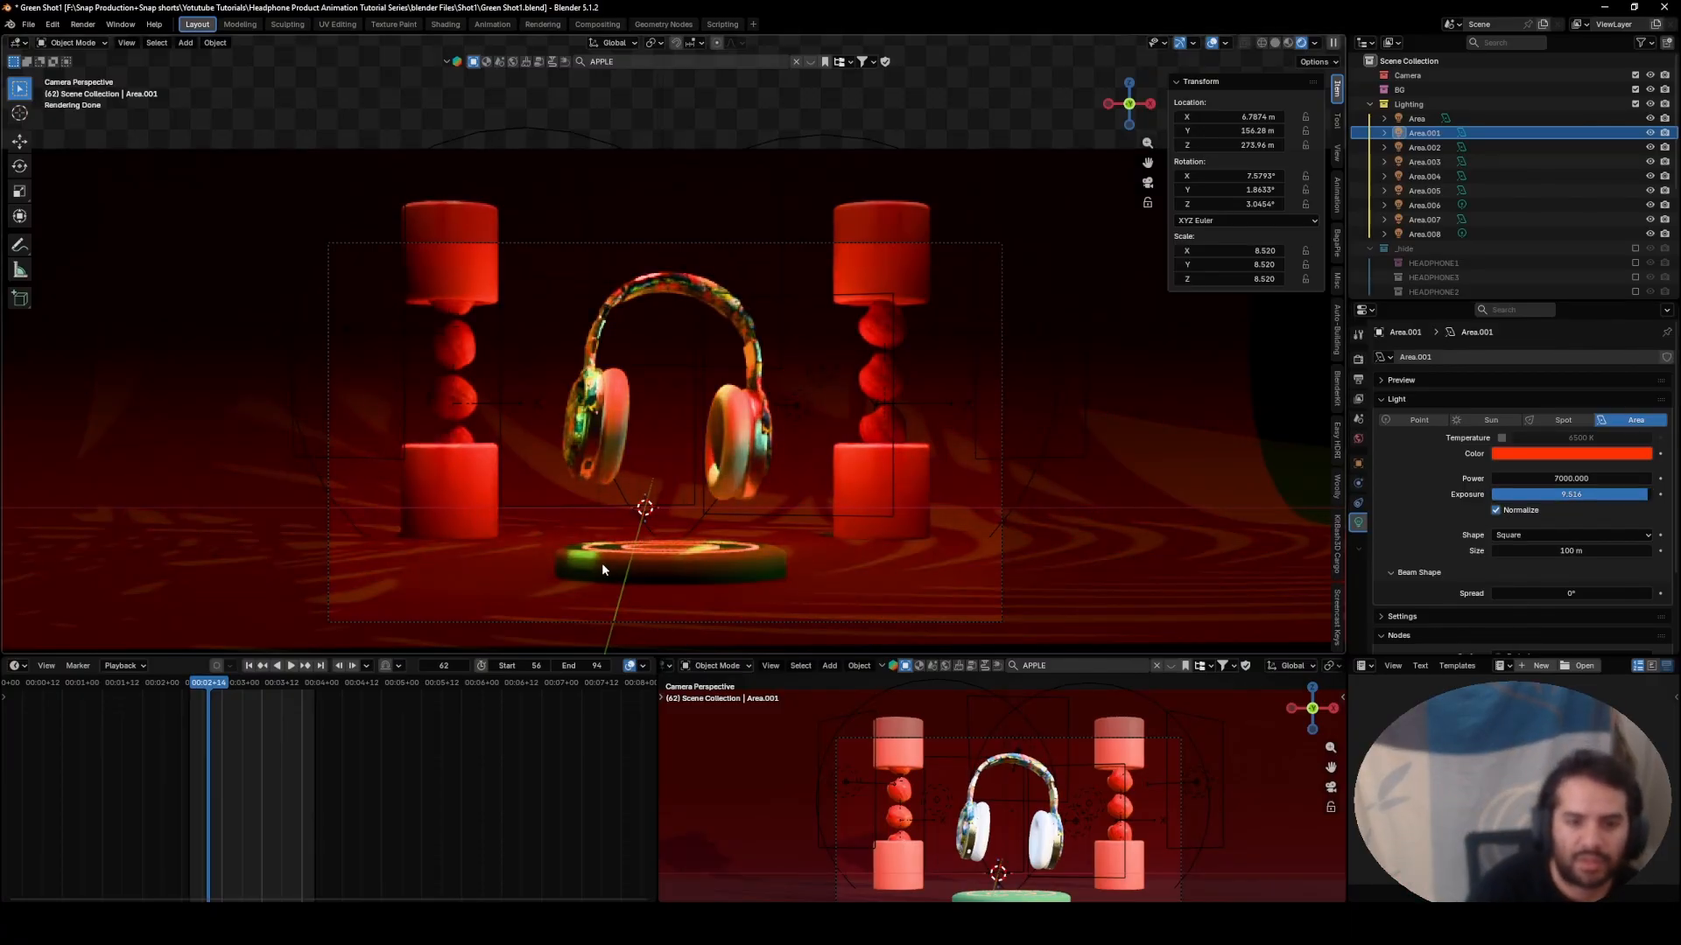
# - Change the Area gobo light's color to pale blue, play the animation and scrub back to frame 67
pyautogui.click(1413, 118)
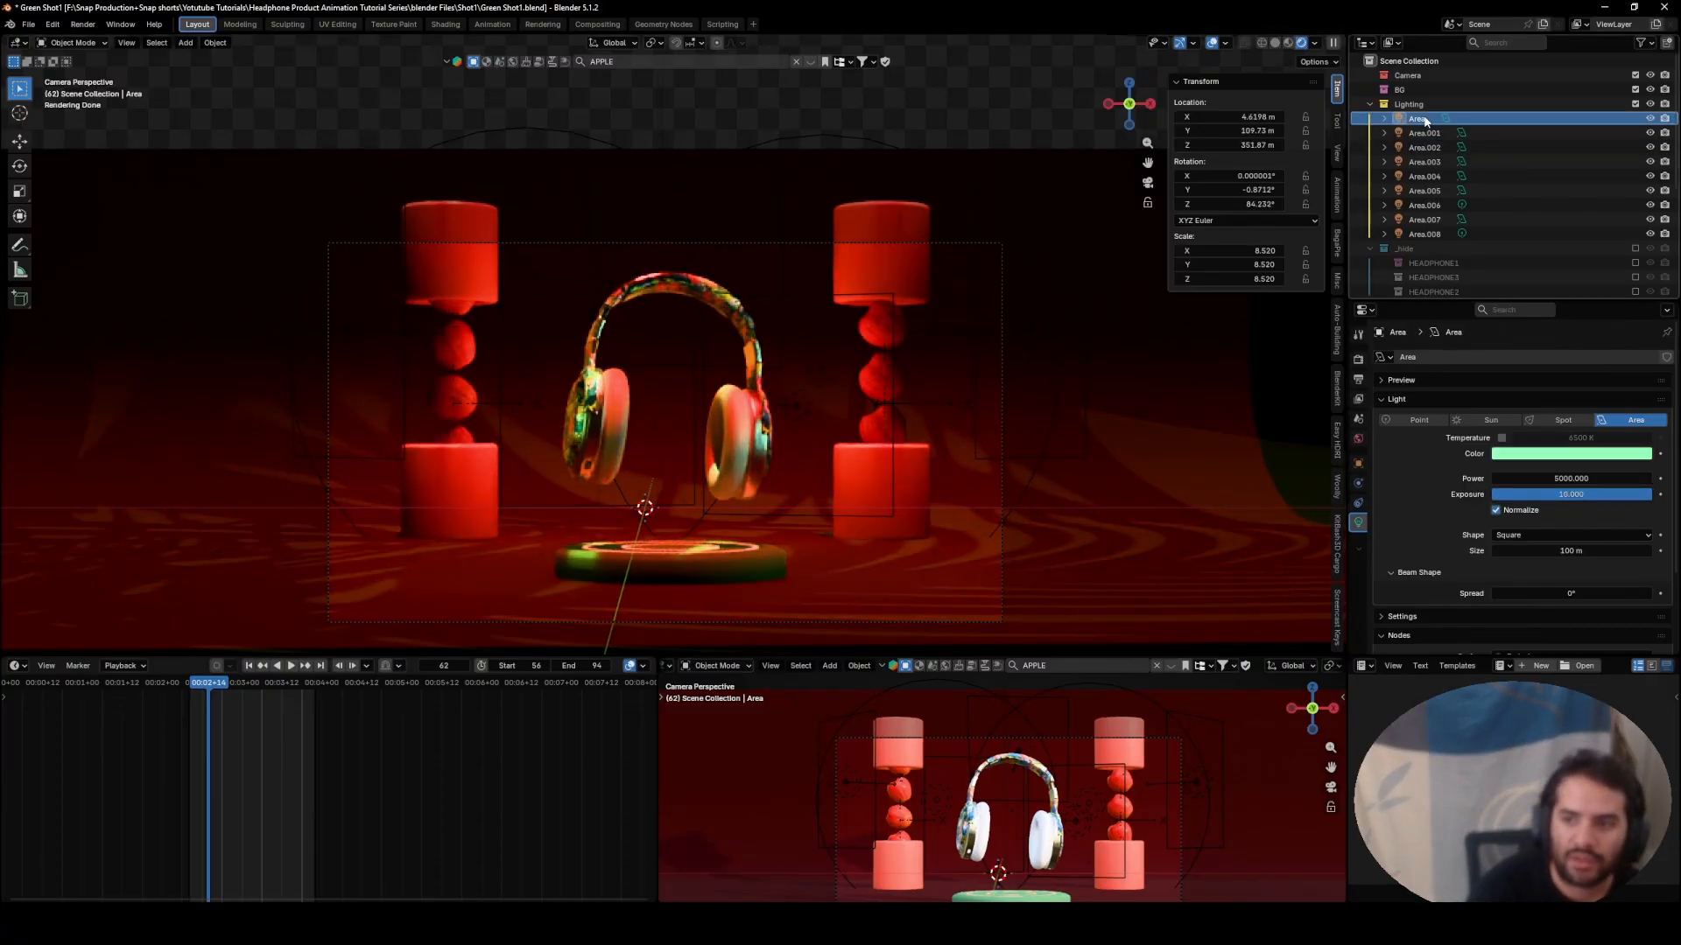
pyautogui.click(1576, 455)
pyautogui.moveTo(1569, 261); pyautogui.dragTo(1584, 265)
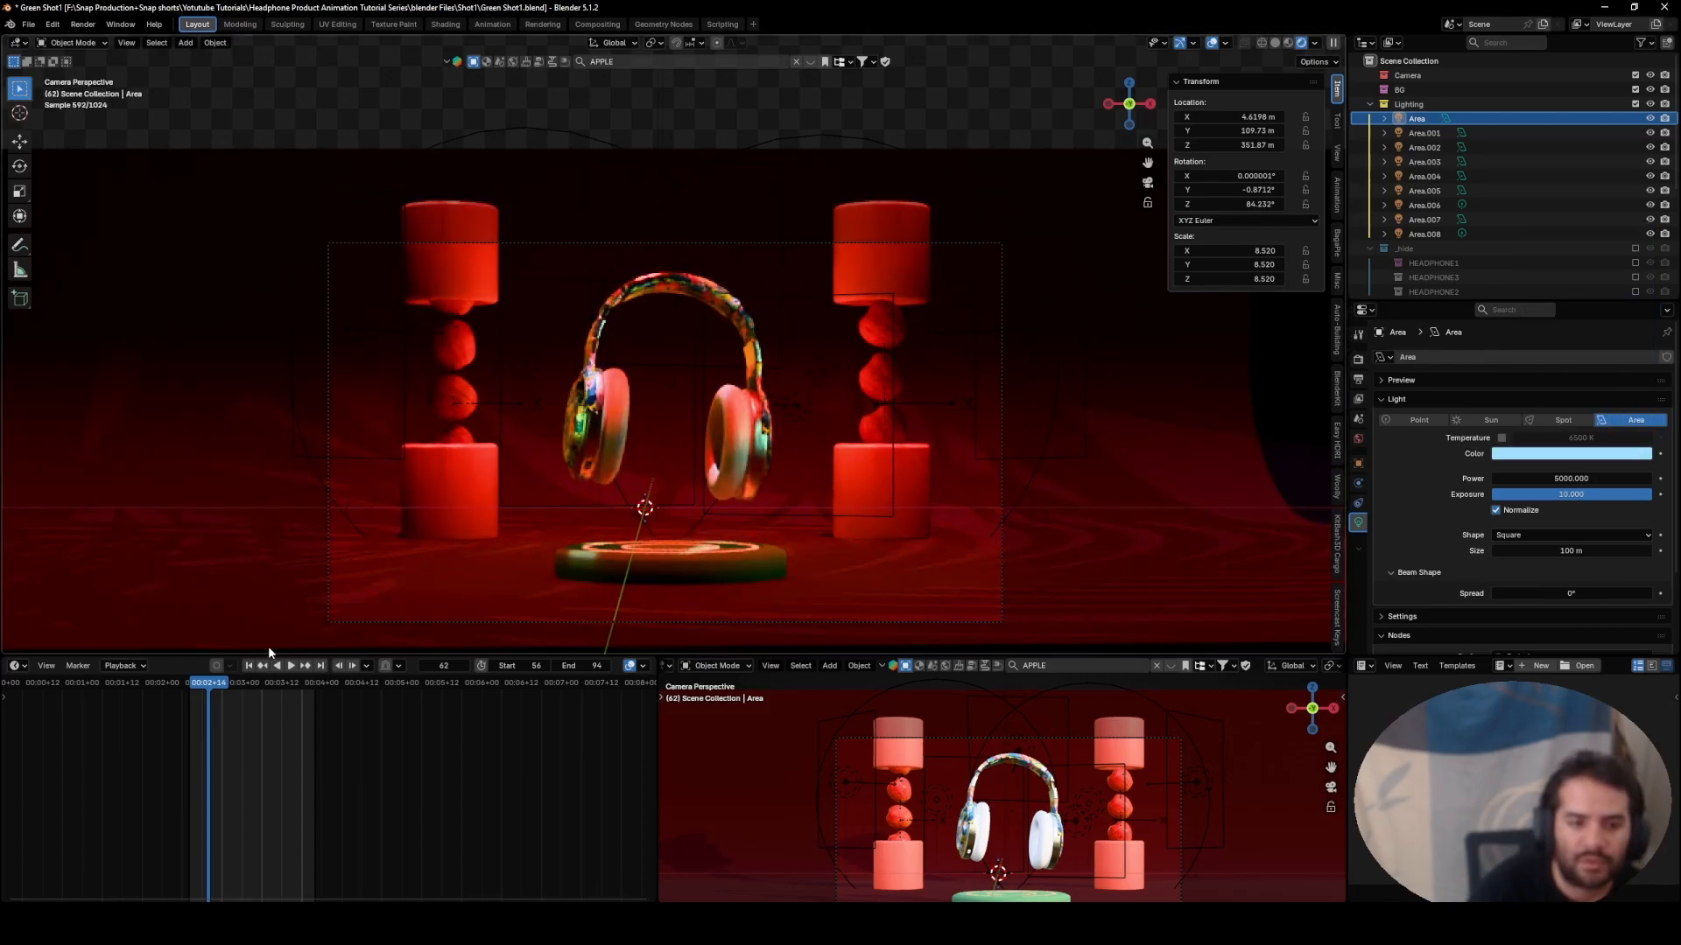
pyautogui.press('space')
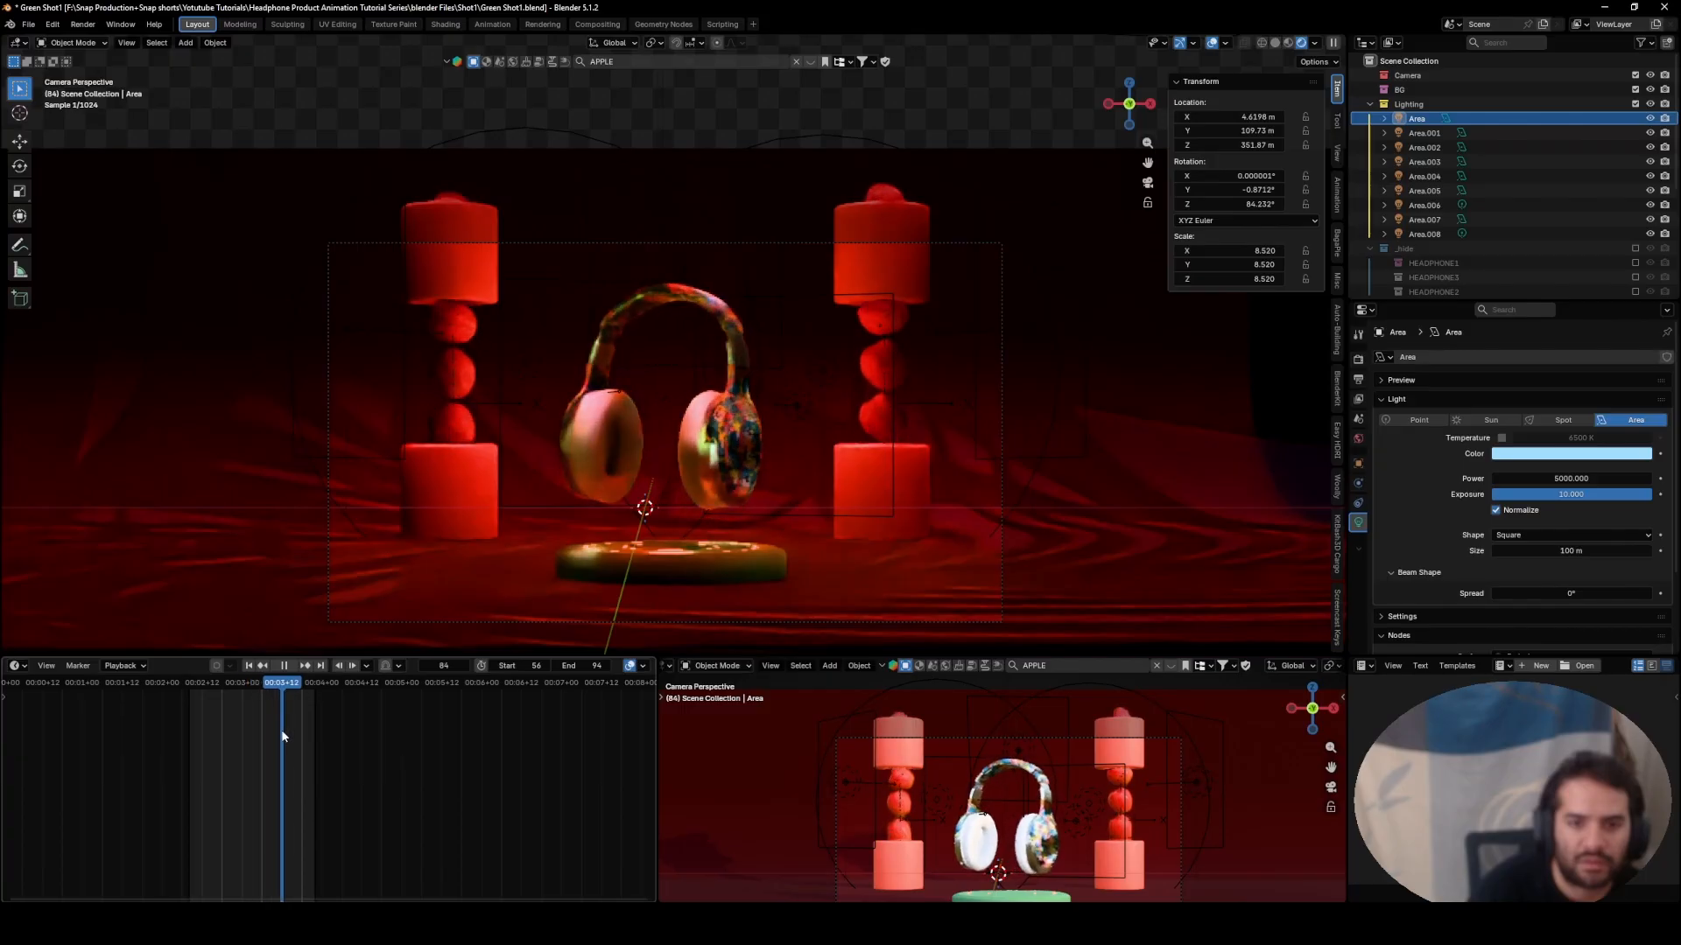
pyautogui.press('space')
pyautogui.moveTo(302, 682); pyautogui.dragTo(225, 679)
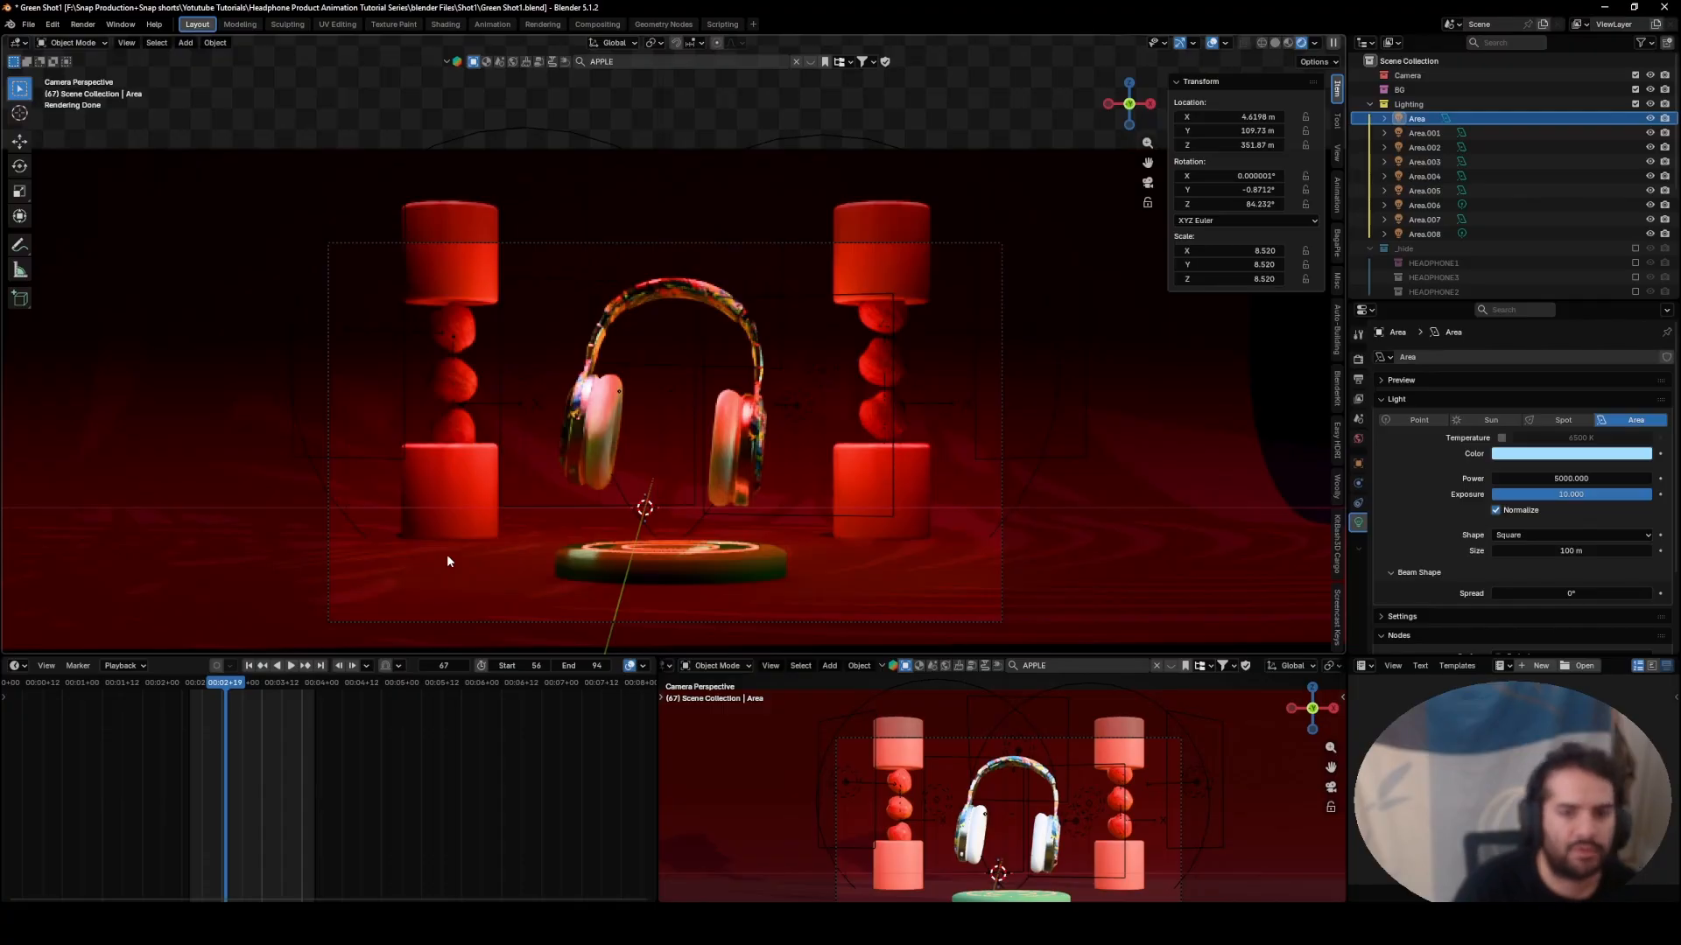
# - Set the pillar cylinders' Material.002 roughness to 0.579 and darken its base color to brownish red in the Shader Editor
pyautogui.click(896, 475)
pyautogui.click(15, 666)
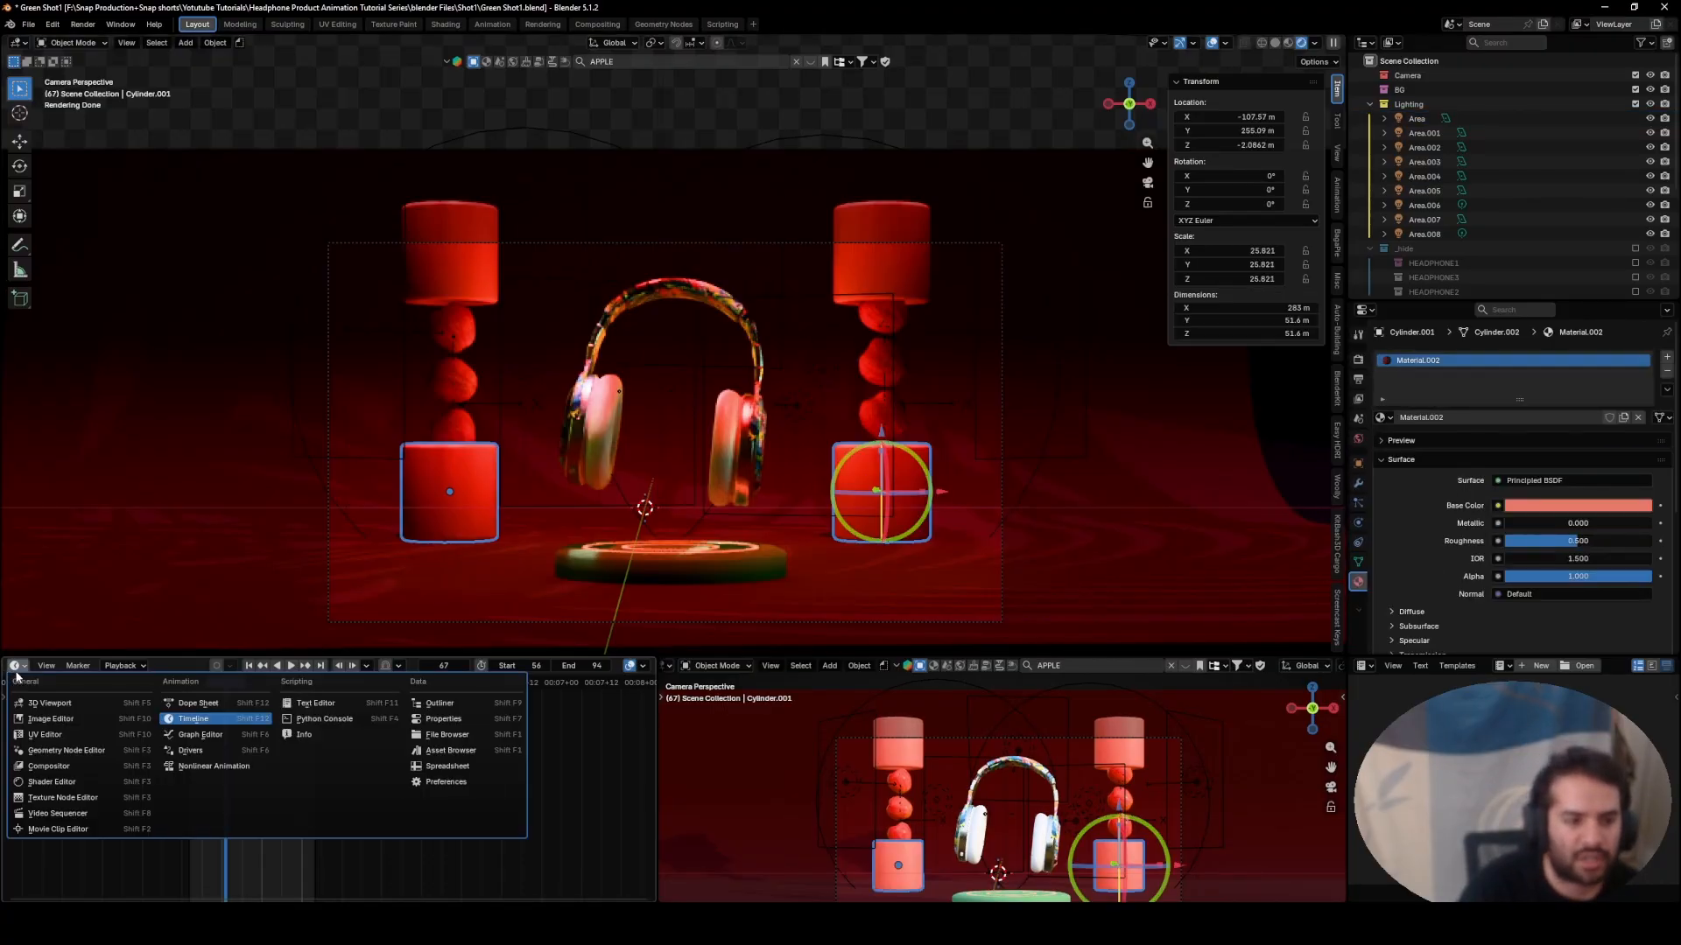
pyautogui.click(60, 782)
pyautogui.moveTo(1575, 541)
pyautogui.mouseDown()
pyautogui.moveTo(1630, 541)
pyautogui.moveTo(1508, 541)
pyautogui.moveTo(1568, 541)
pyautogui.mouseUp()
pyautogui.click(303, 771)
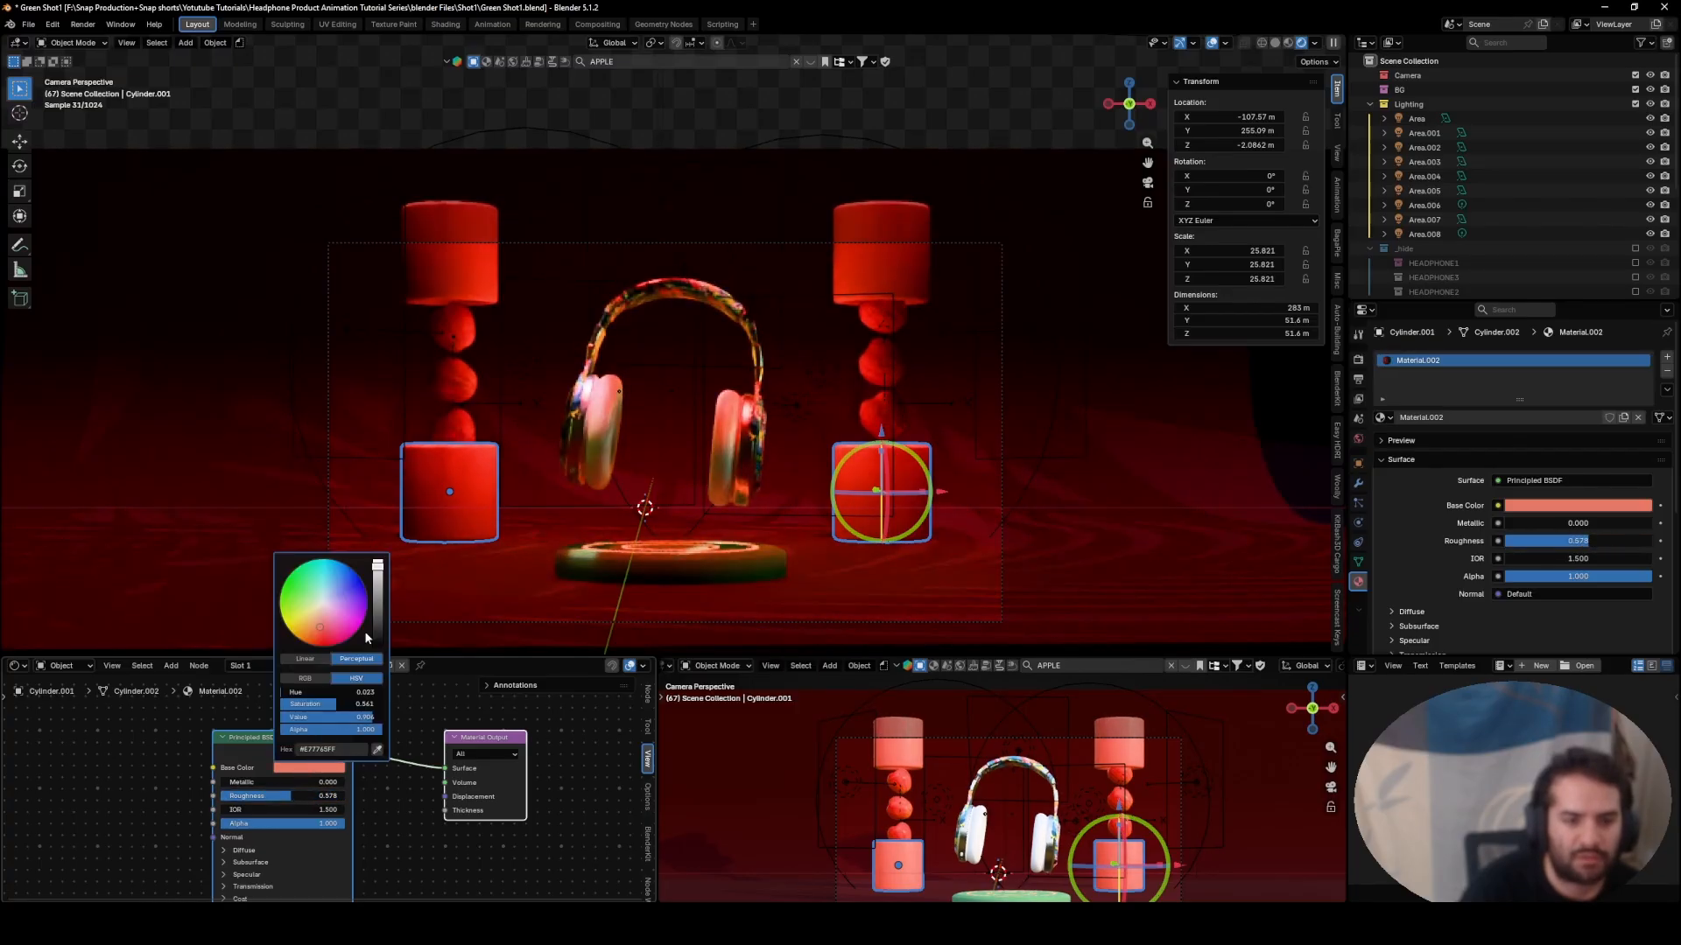
pyautogui.moveTo(383, 591); pyautogui.dragTo(377, 599)
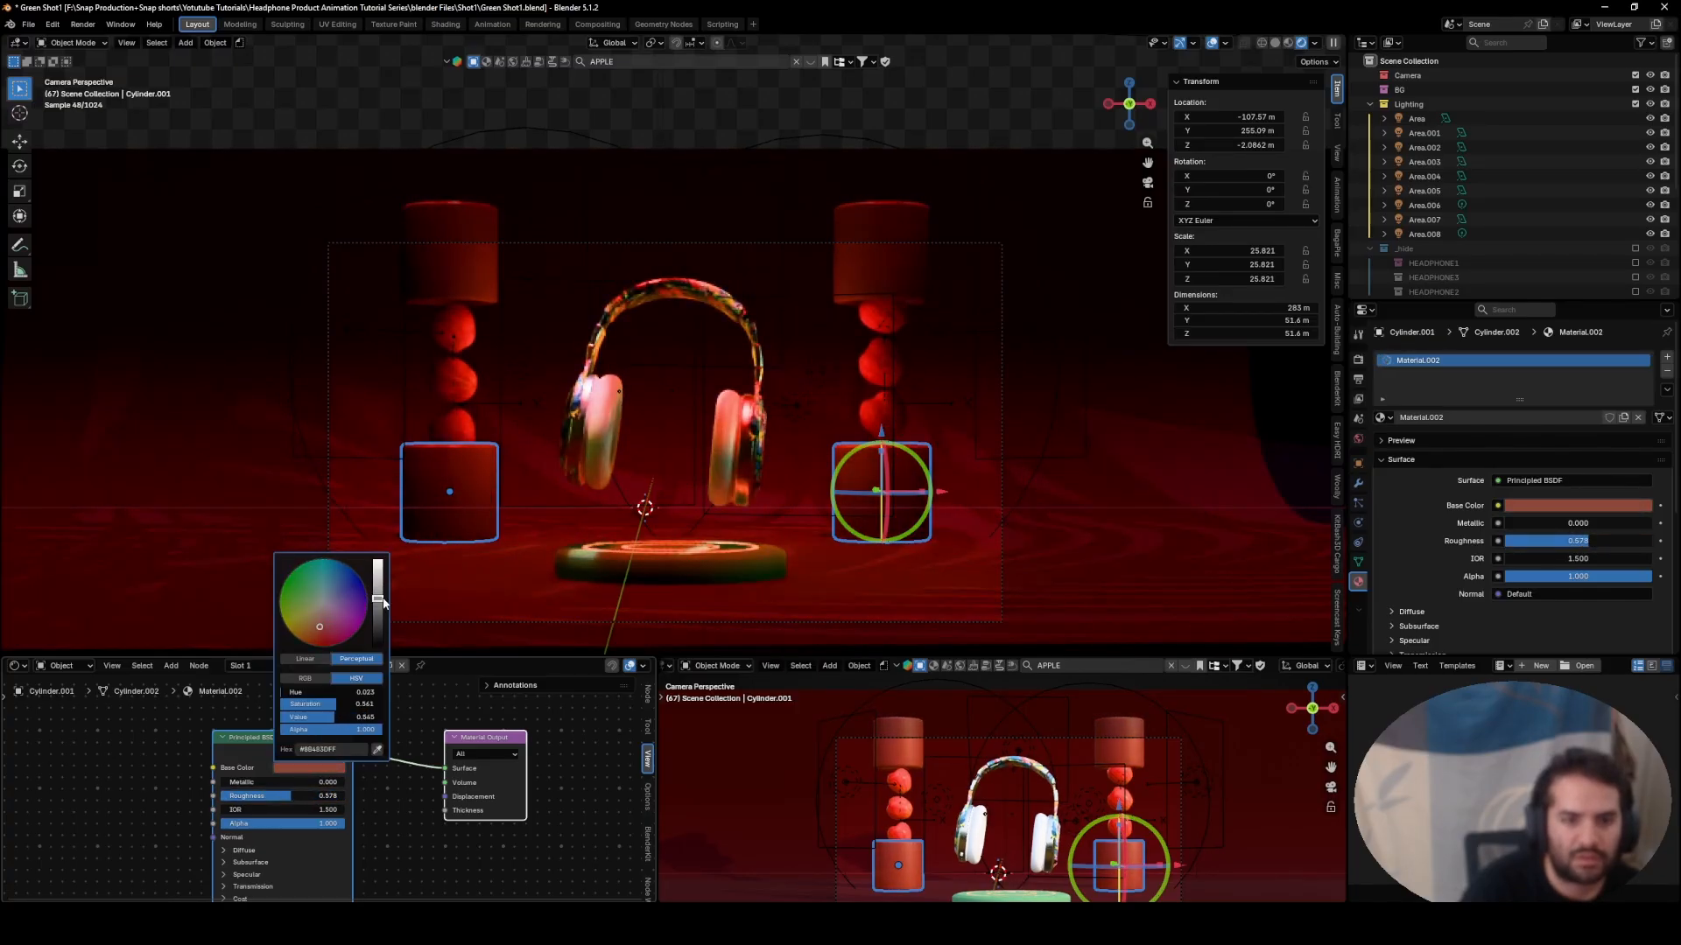
pyautogui.click(697, 58)
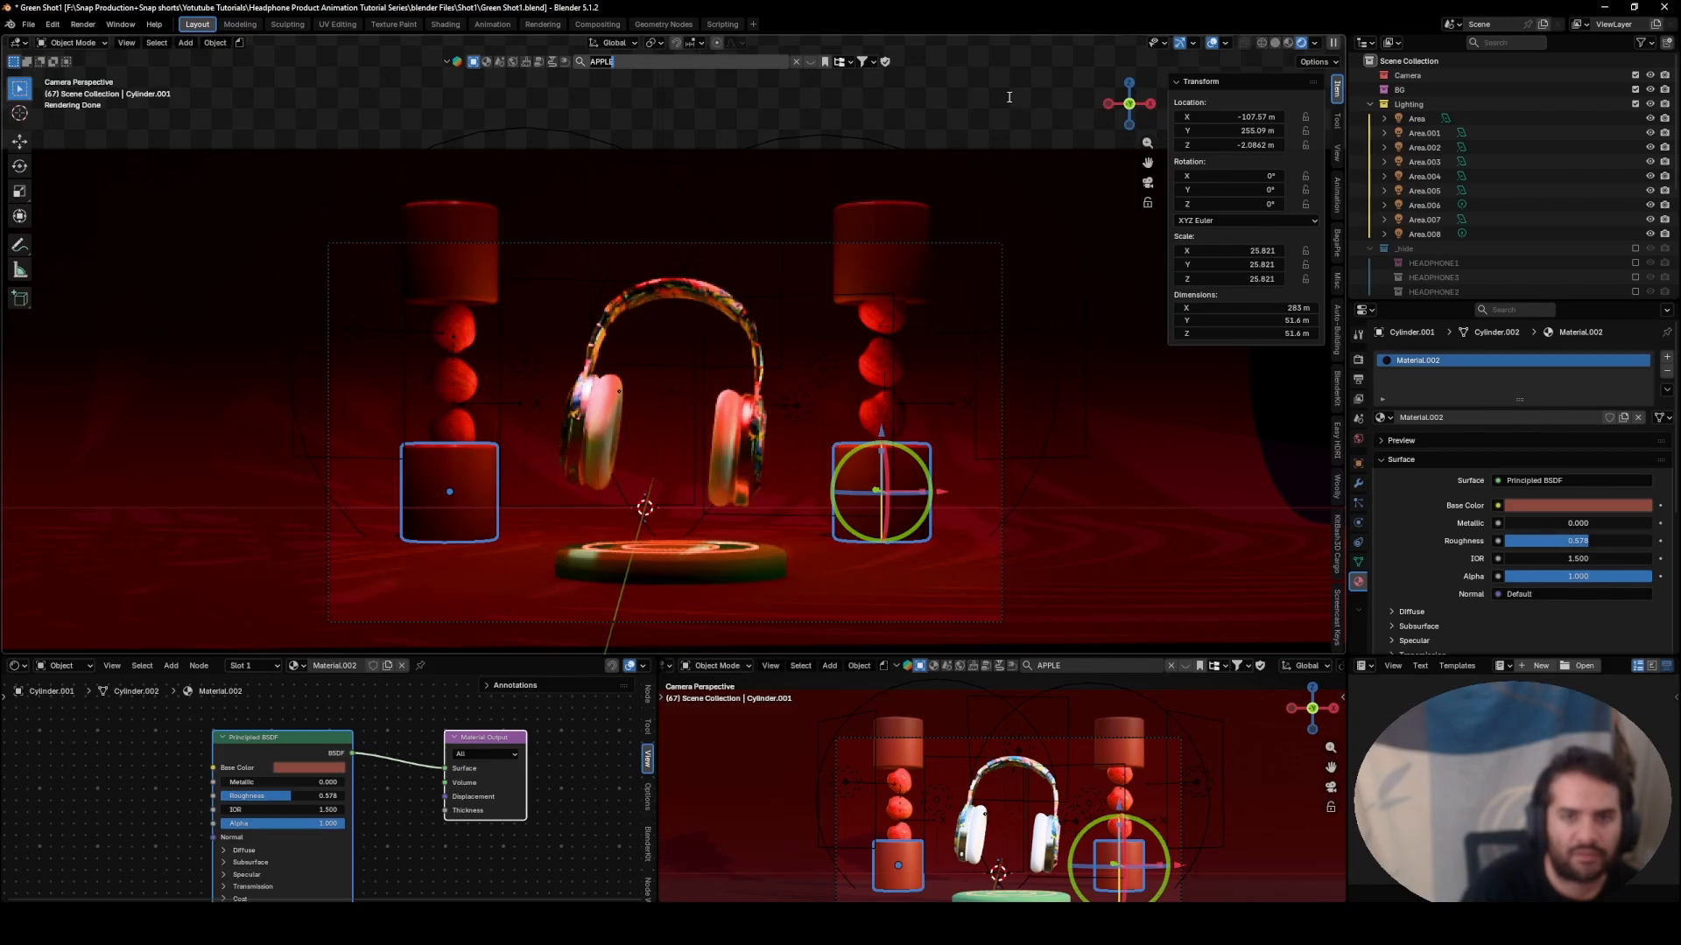
pyautogui.press('Return')
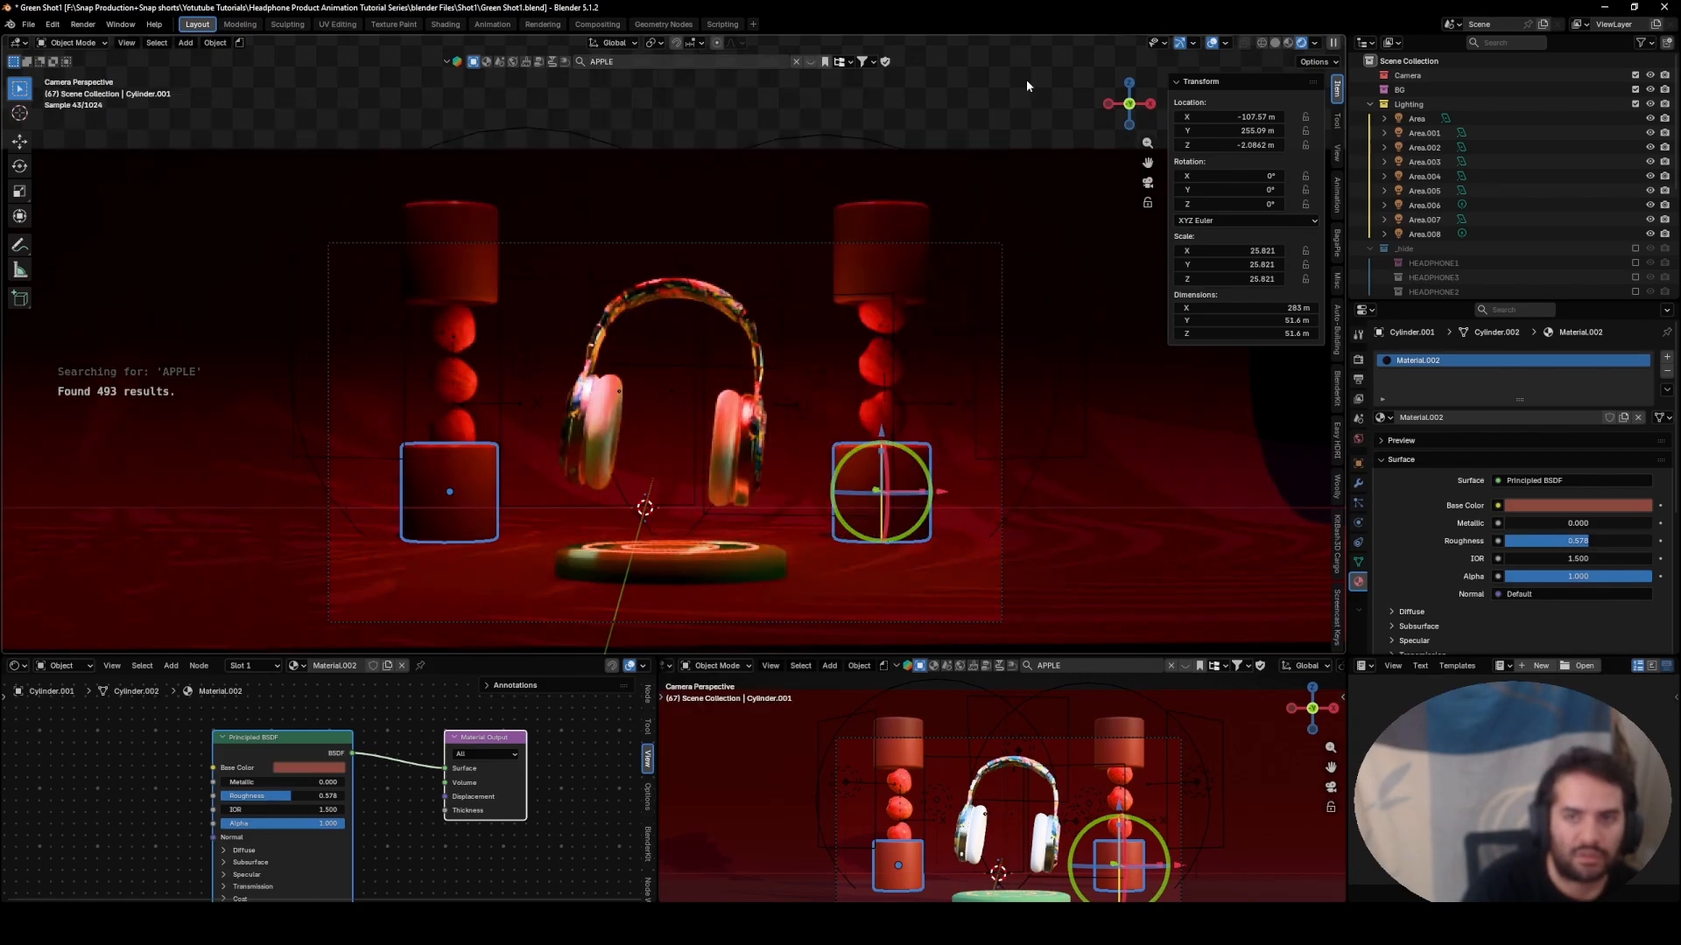
pyautogui.click(1005, 111)
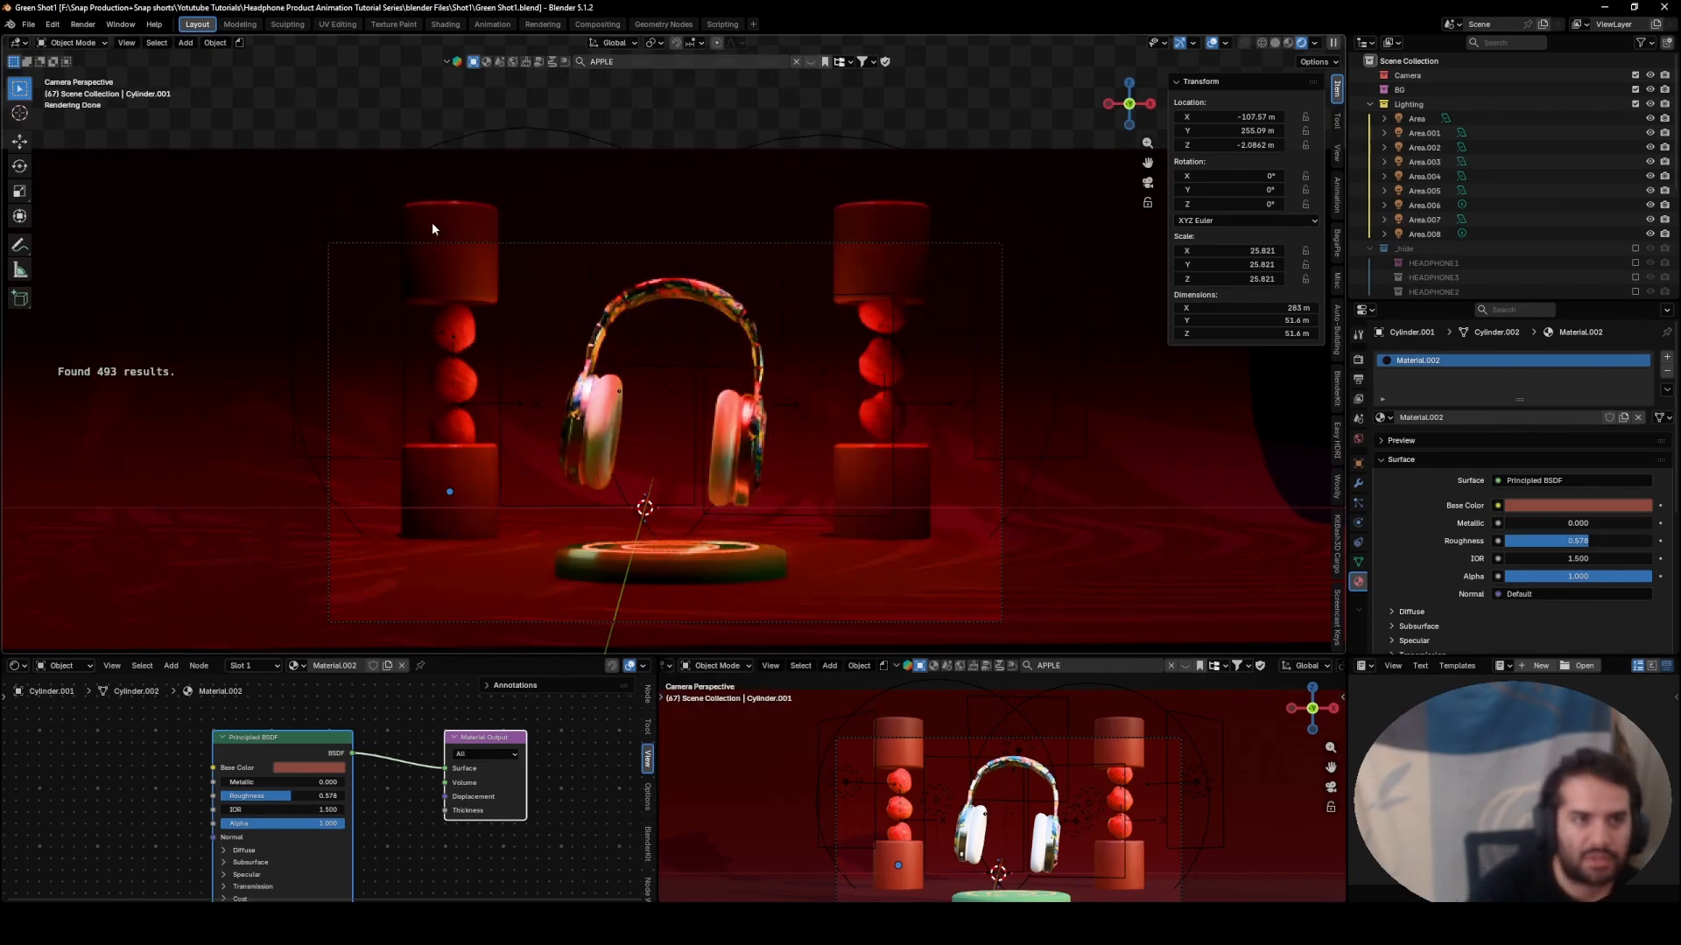
# - Render frame 67 as a still image and bring it up in the Rendering and Compositing workspaces
pyautogui.click(84, 24)
pyautogui.click(542, 23)
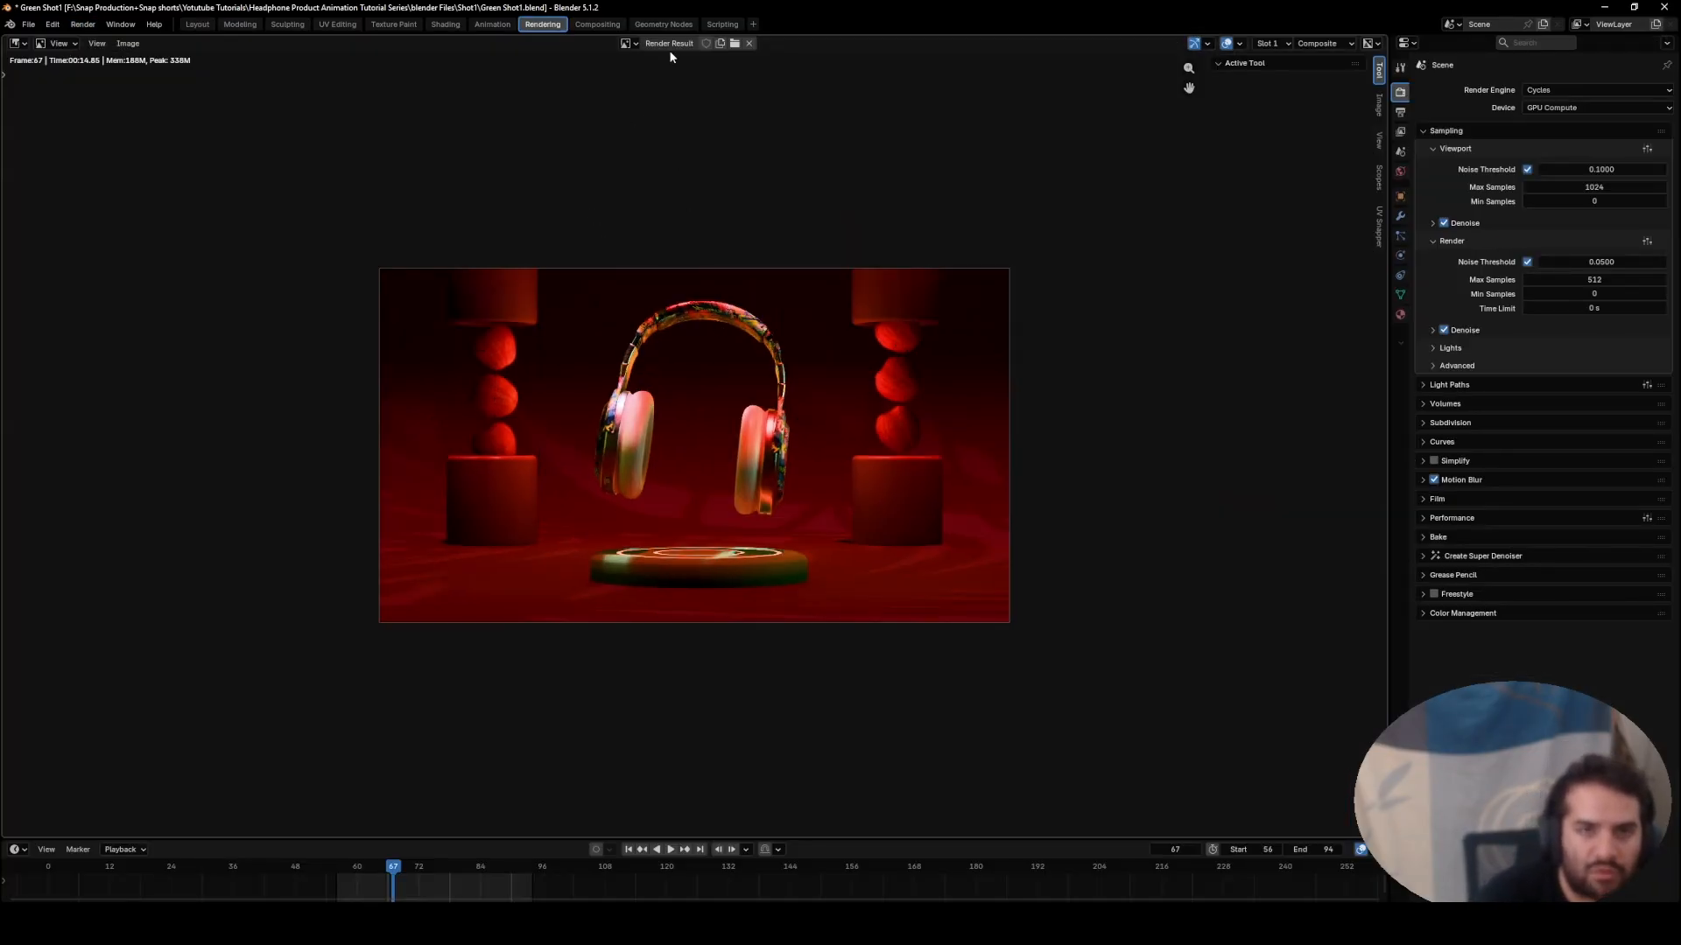
pyautogui.click(605, 24)
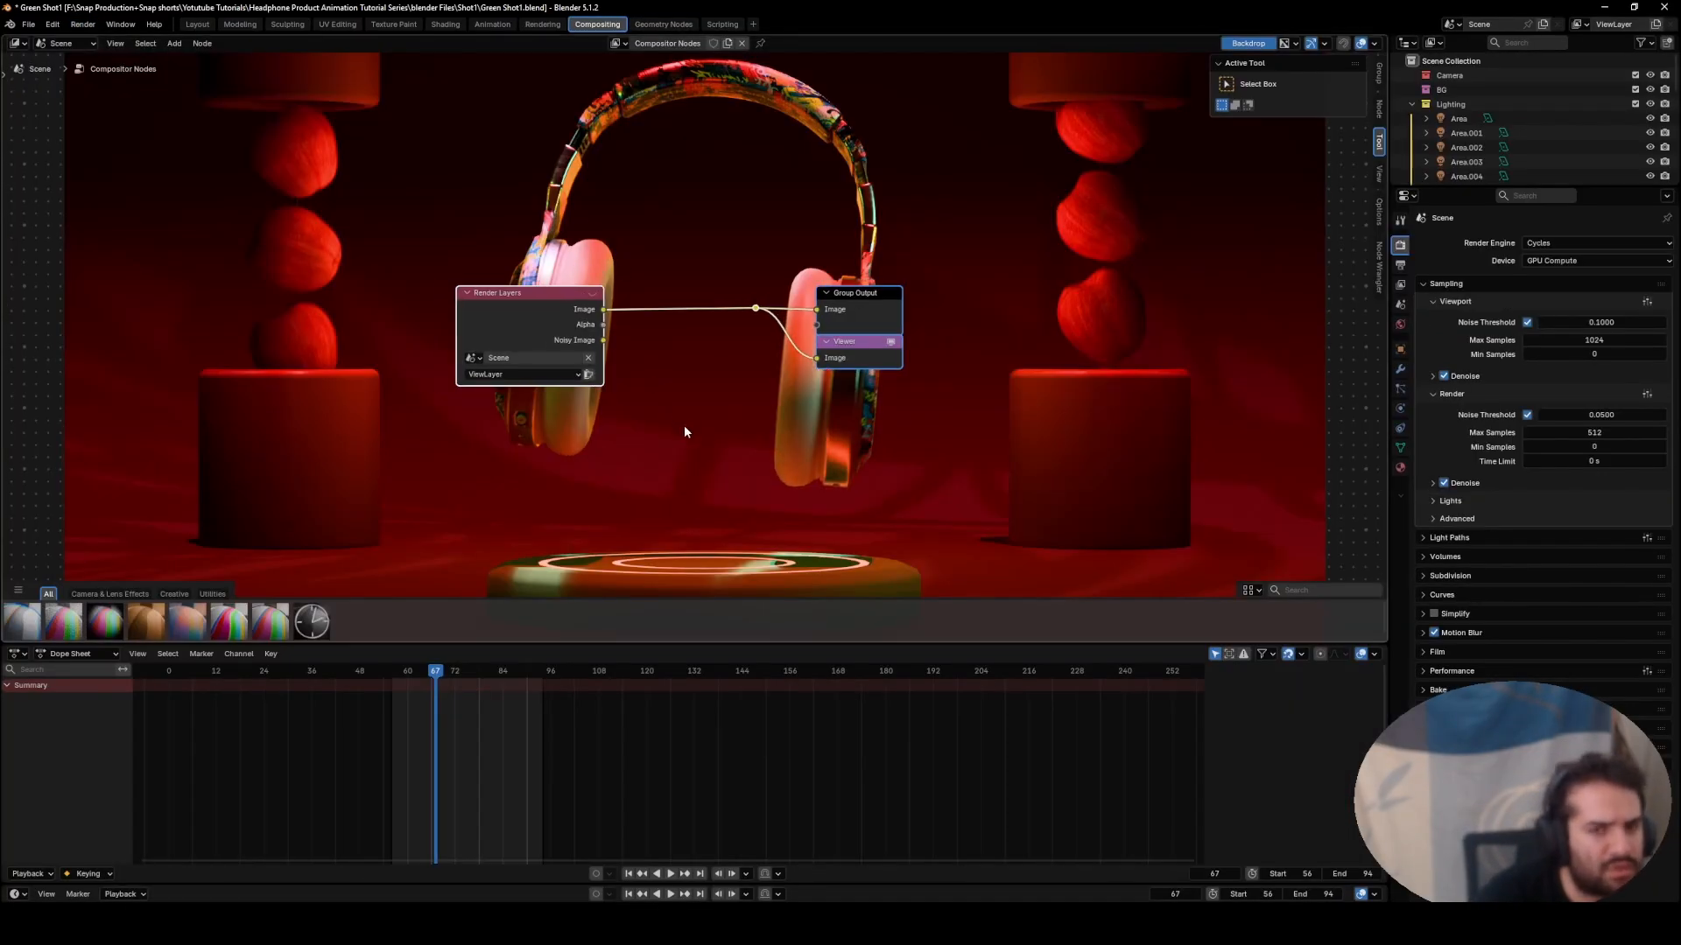
# - Move the Viewer node below the Group Output in the compositor, and shrink and reposition the backdrop image beside the nodes
pyautogui.scroll(-2, 758, 391)
pyautogui.moveTo(758, 390); pyautogui.dragTo(473, 394, button='middle')
pyautogui.click(544, 350)
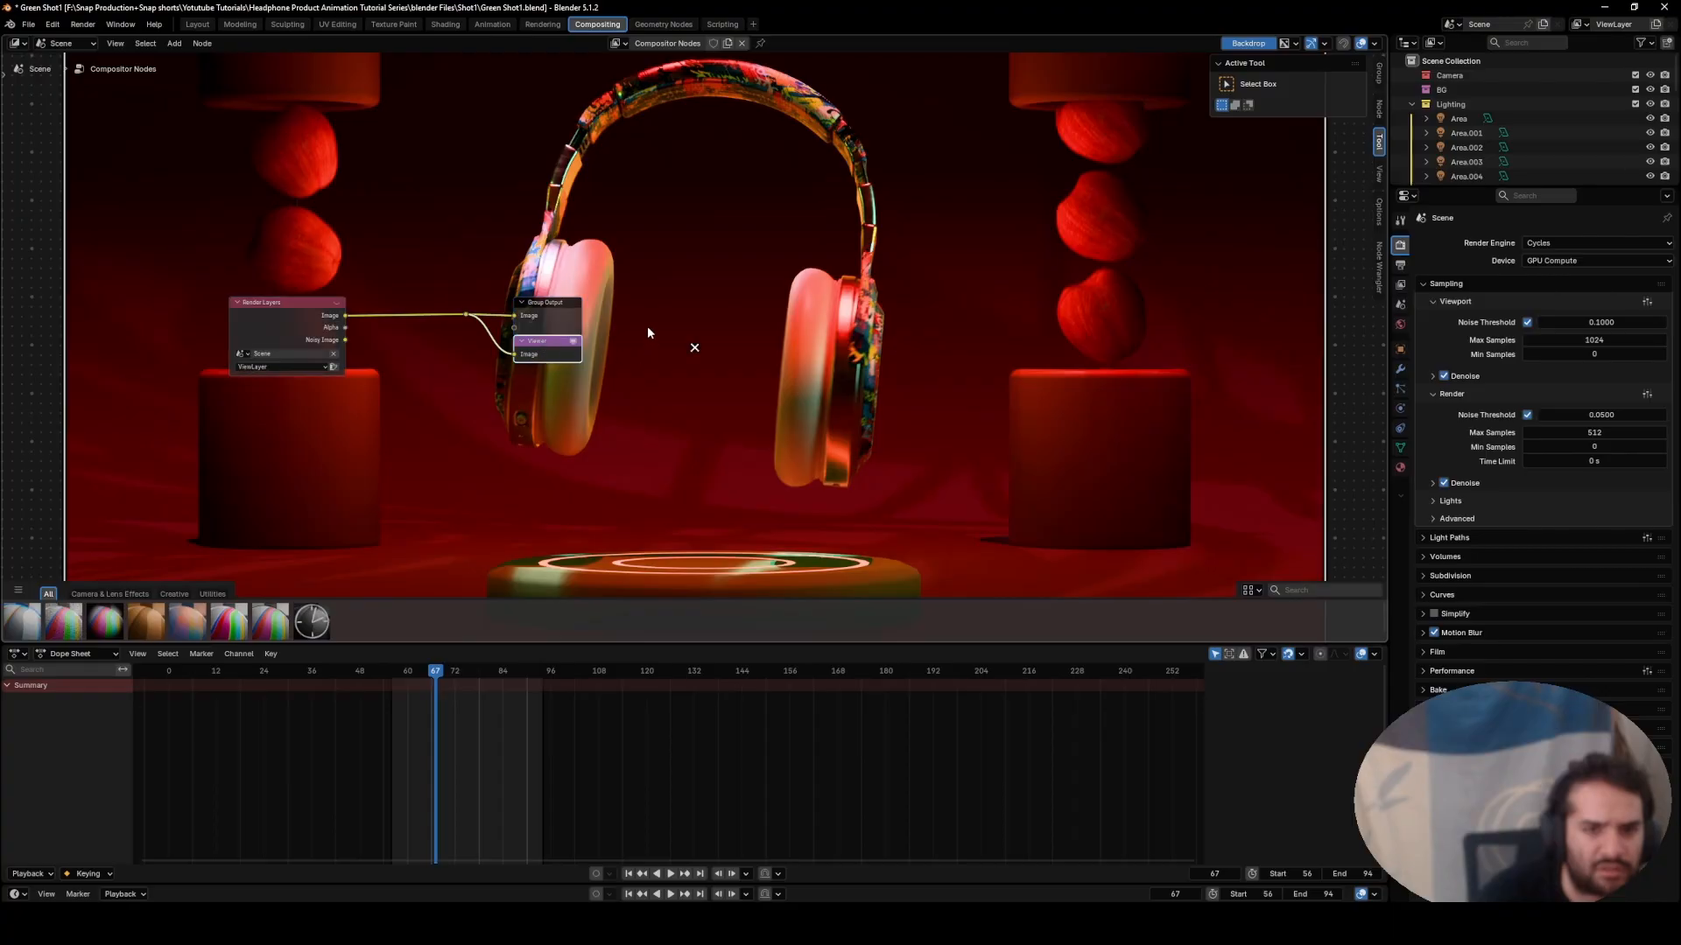
pyautogui.hotkey('alt', 'd')
pyautogui.click(611, 309)
pyautogui.moveTo(465, 315); pyautogui.dragTo(527, 392)
pyautogui.keyDown('alt'); pyautogui.moveTo(1075, 338); pyautogui.dragTo(1084, 309, button='middle'); pyautogui.keyUp('alt')
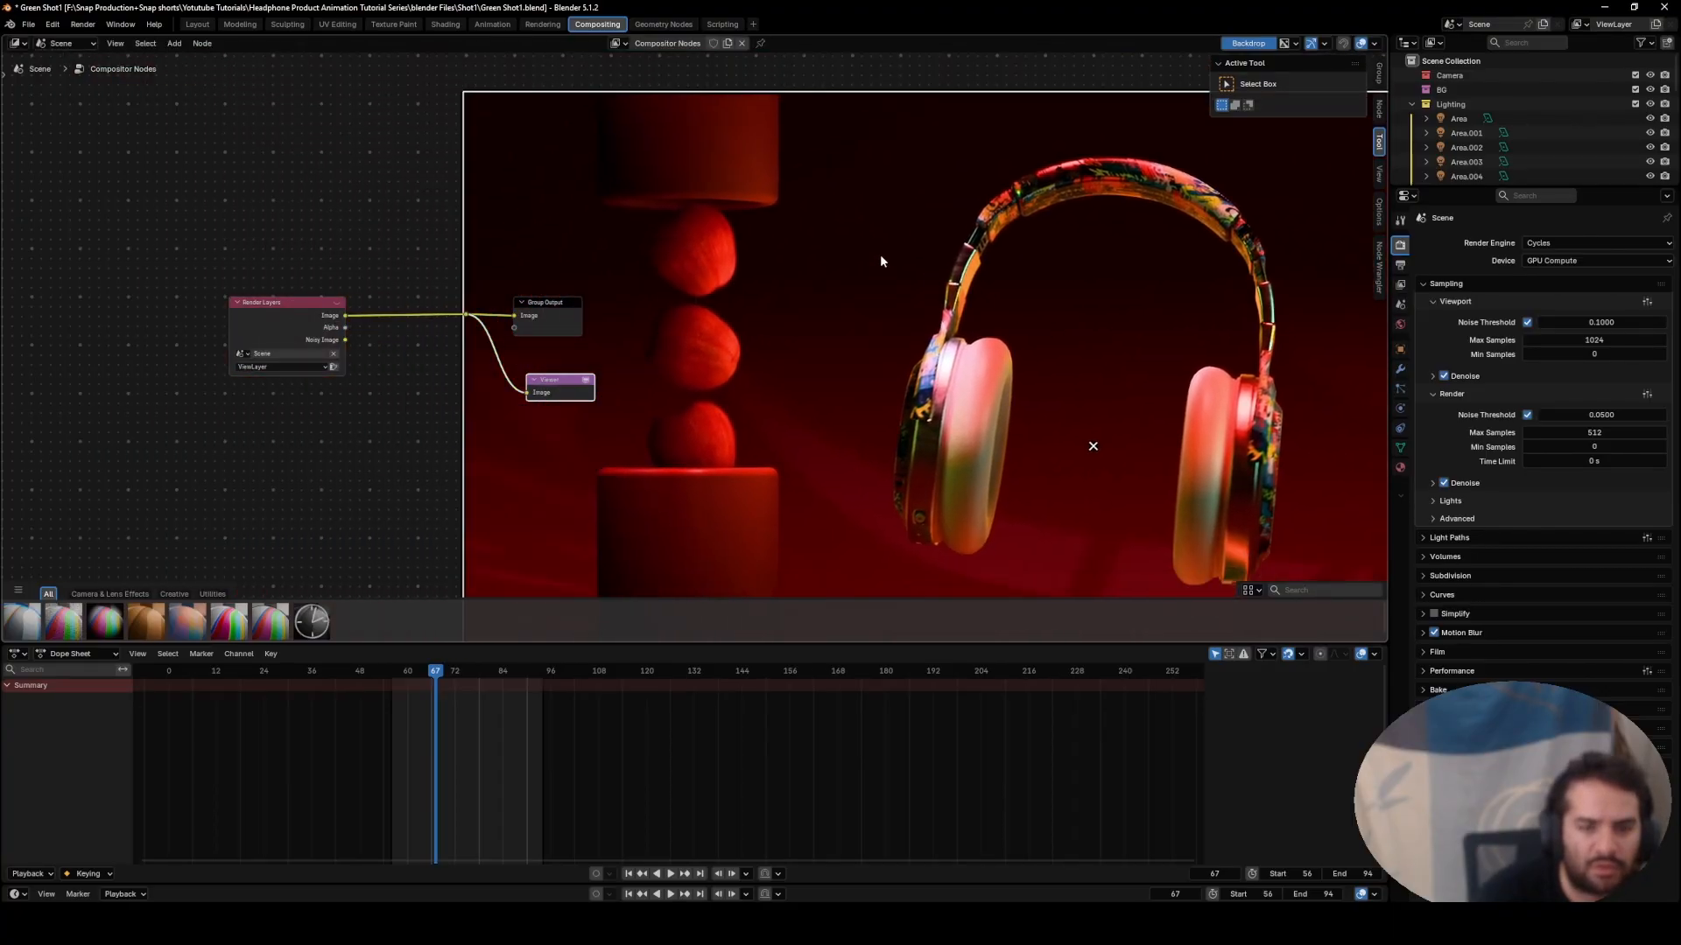
pyautogui.moveTo(464, 94); pyautogui.dragTo(1061, 398)
pyautogui.keyDown('alt'); pyautogui.moveTo(1083, 397); pyautogui.dragTo(751, 326, button='middle'); pyautogui.keyUp('alt')
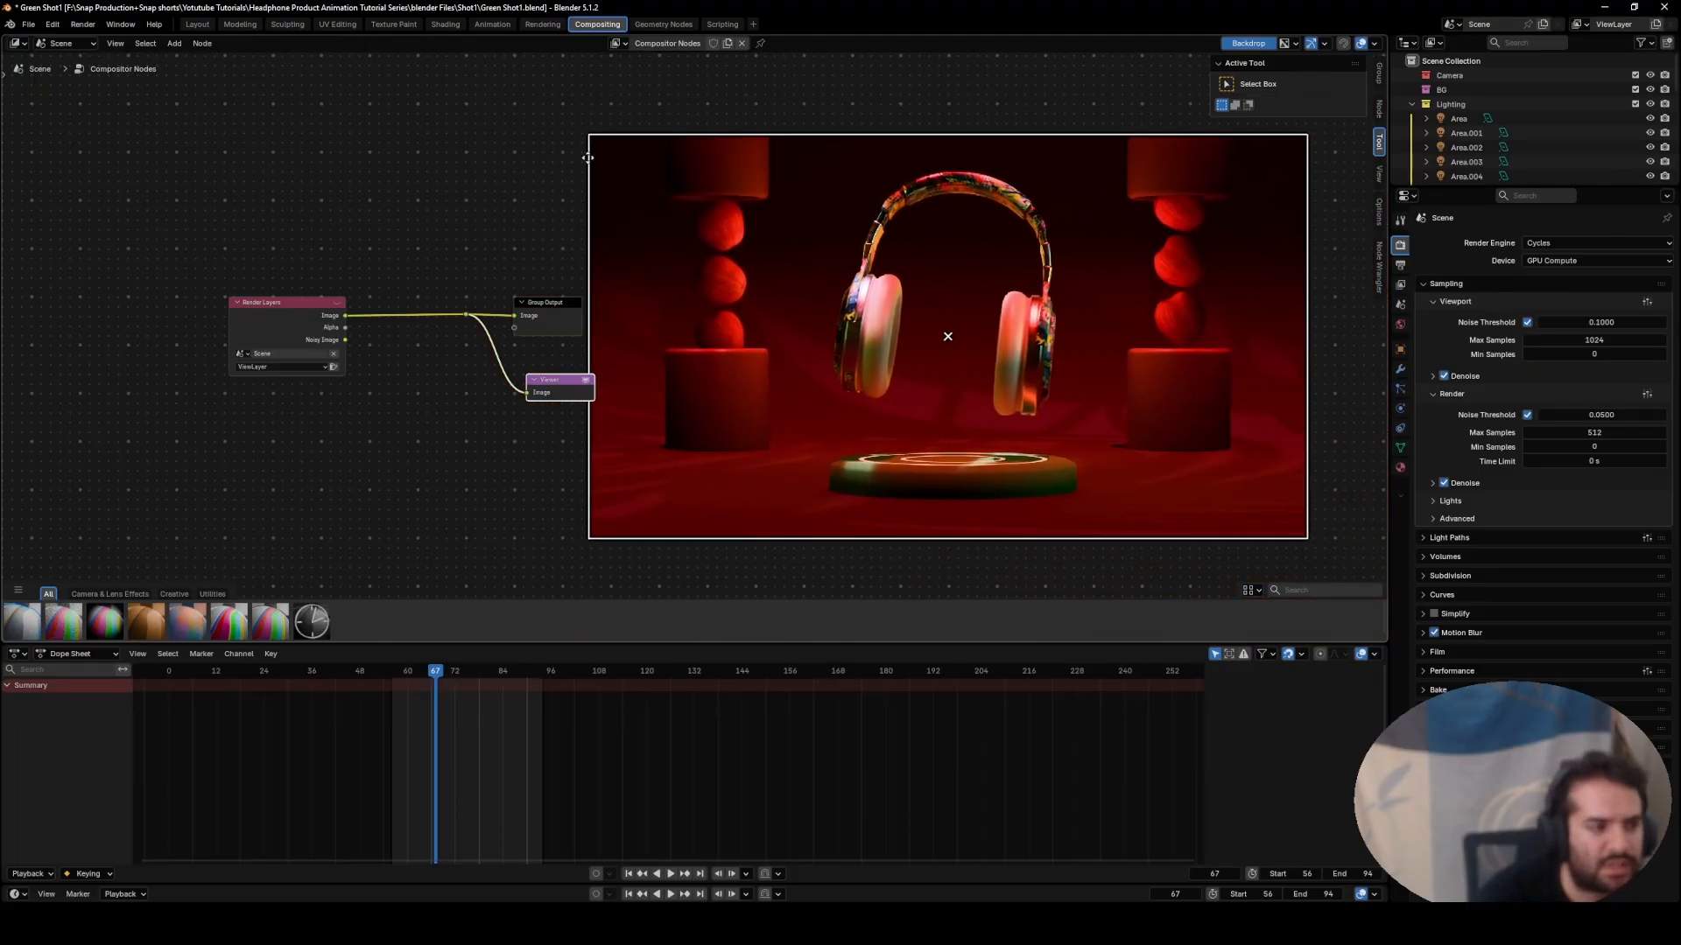
# - Raise the Color Management exposure to -2.410 while judging the rendered image in the Rendering workspace
pyautogui.click(544, 25)
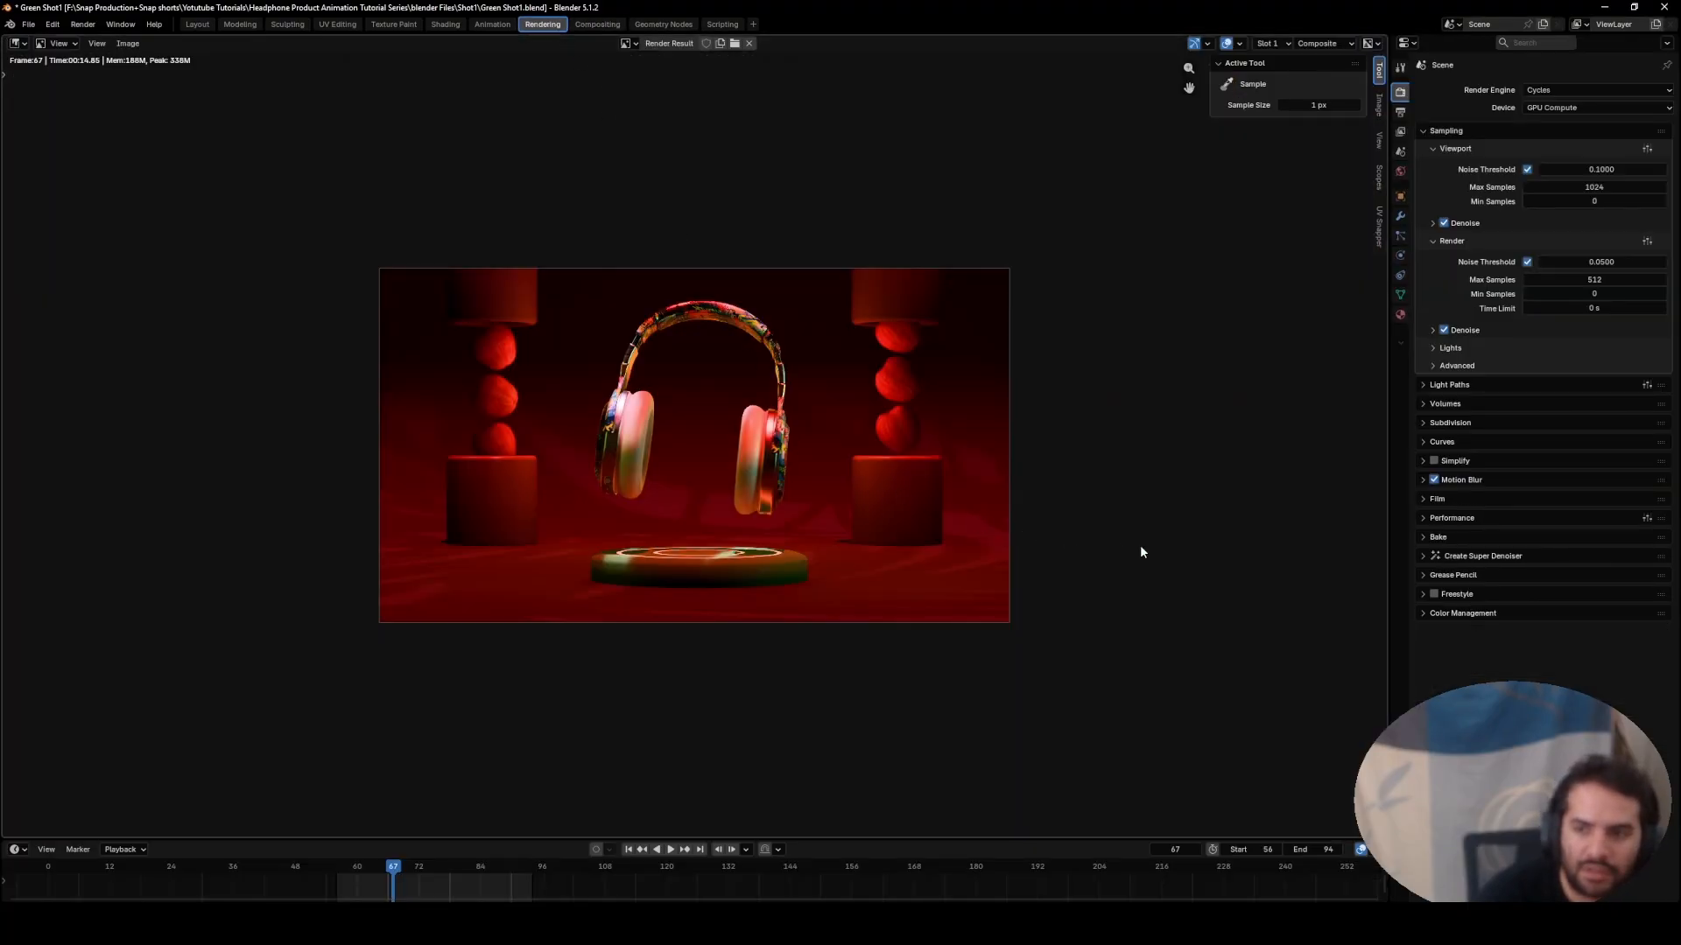
pyautogui.click(1422, 613)
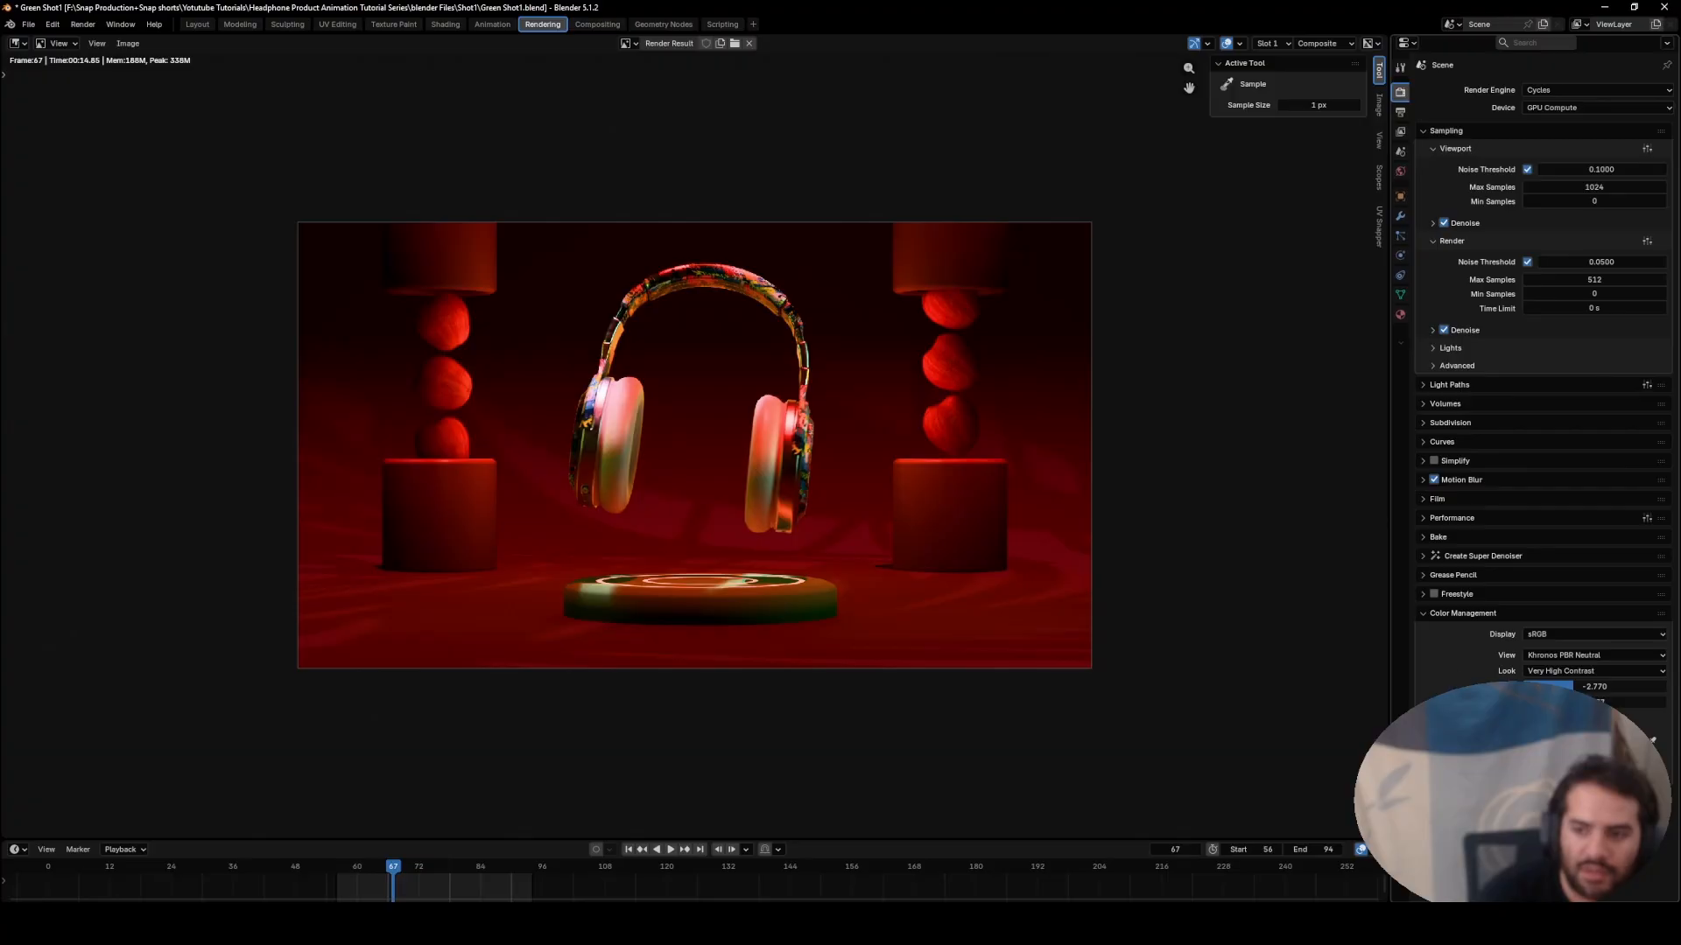
pyautogui.moveTo(1571, 687); pyautogui.dragTo(1584, 688)
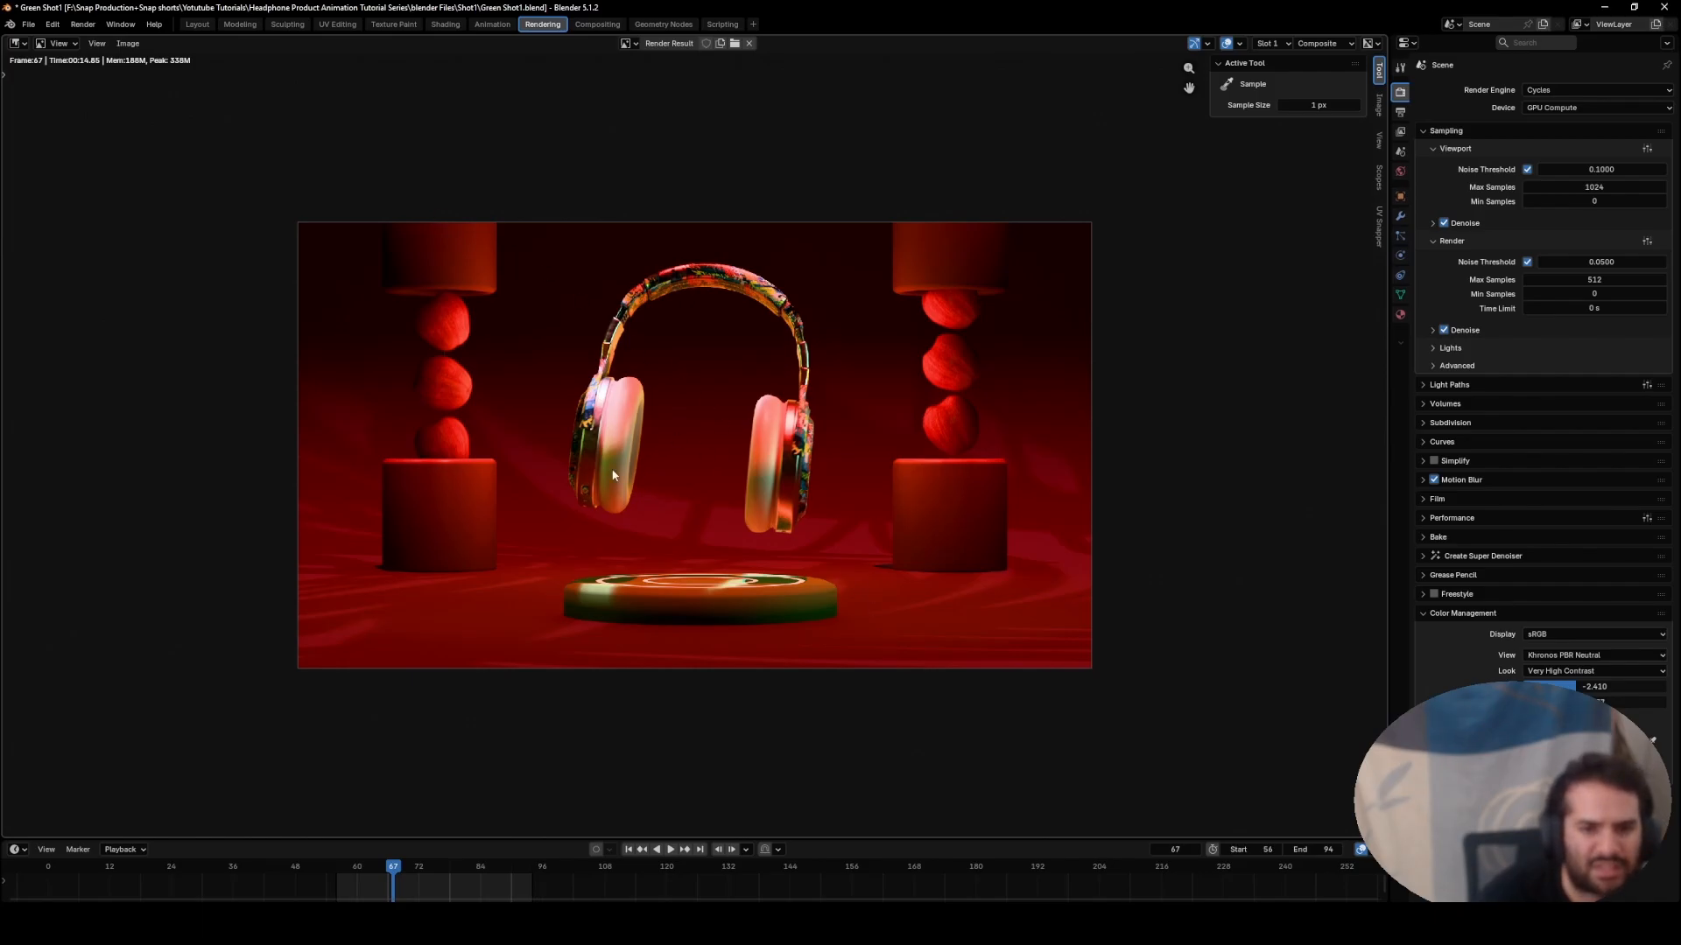
# - Return to the Layout workspace and toggle the Area light's visibility to compare the scene with and without its shadows
pyautogui.click(197, 25)
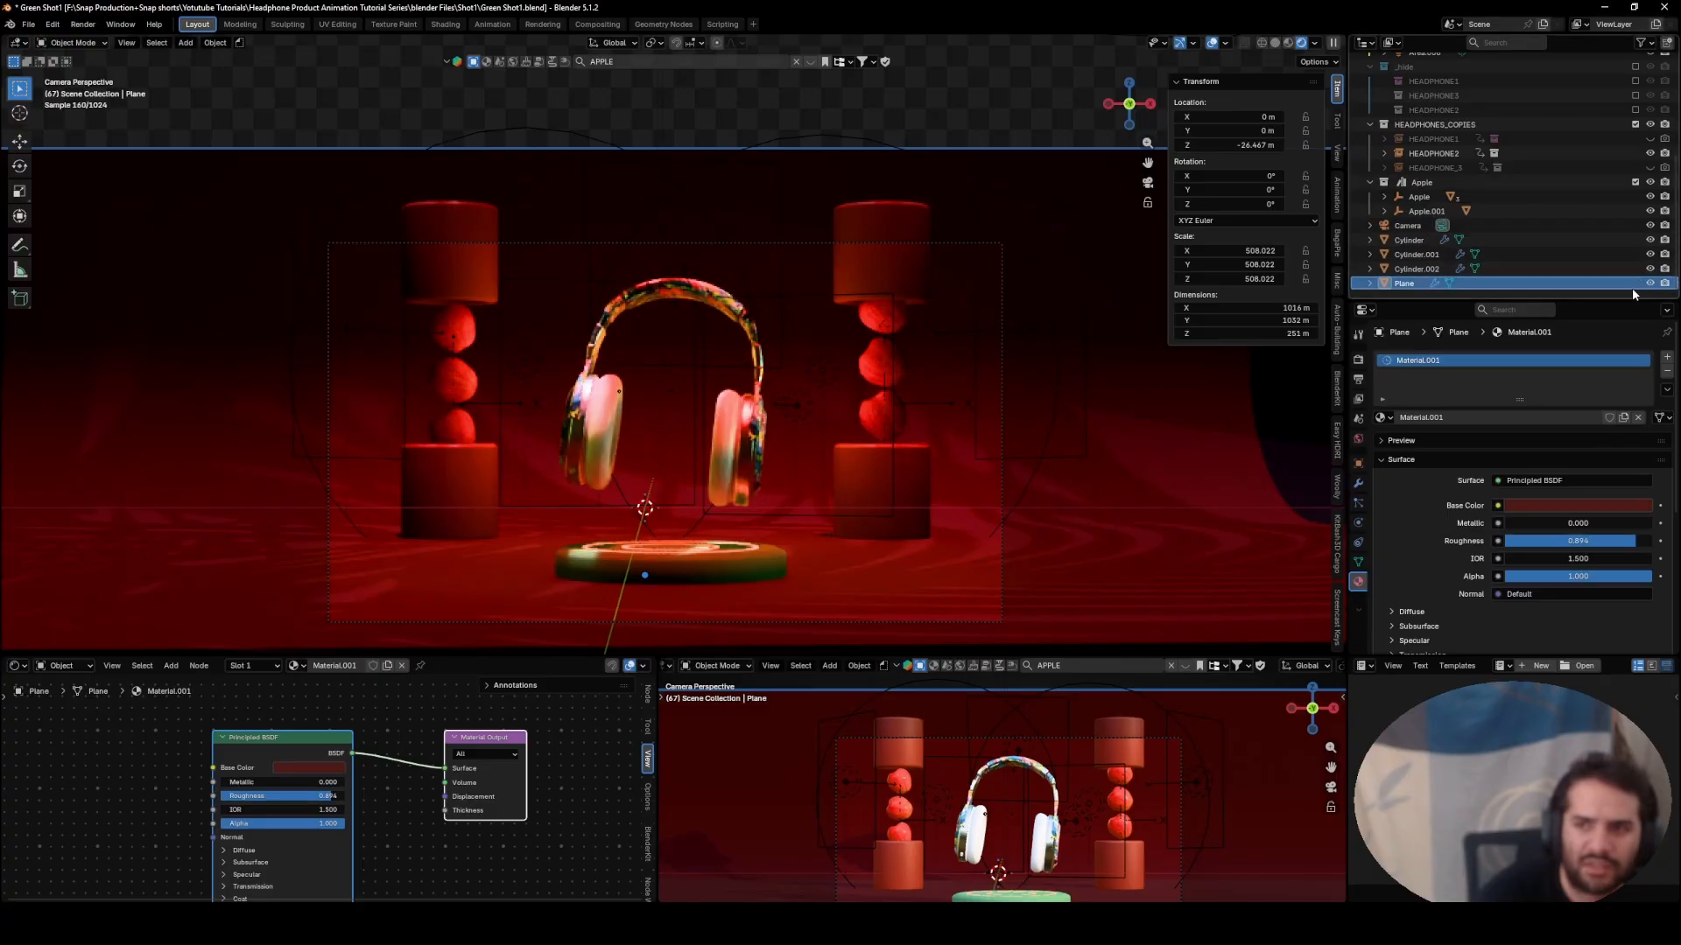
pyautogui.scroll(5, 1574, 251)
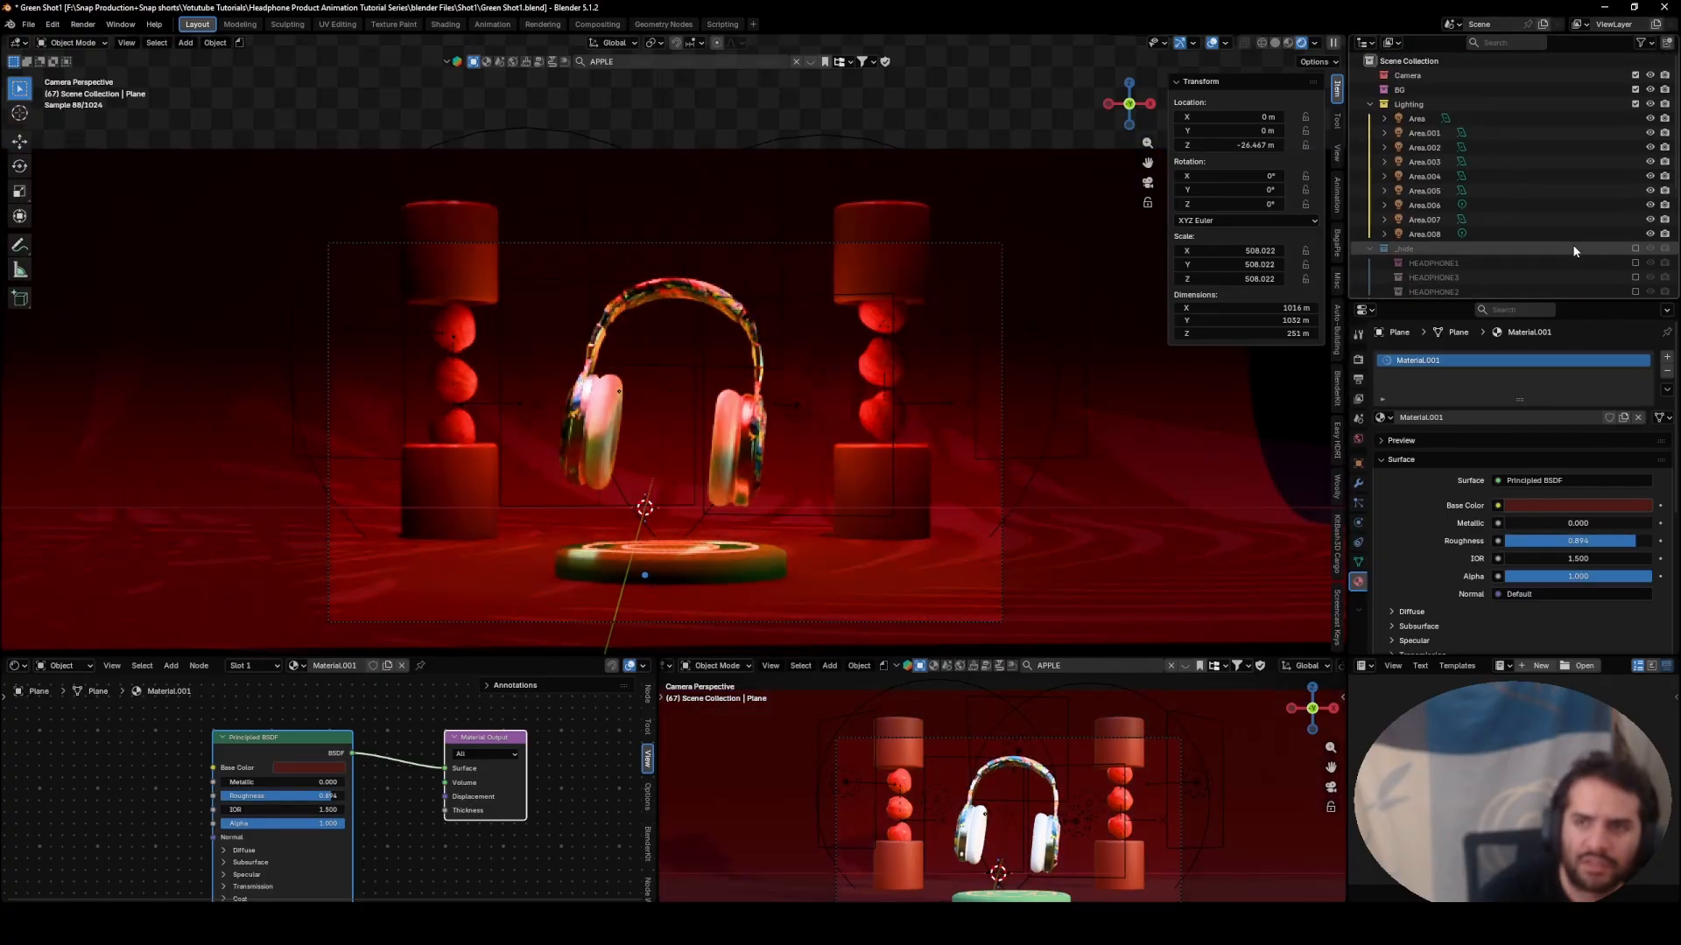
pyautogui.click(1649, 119)
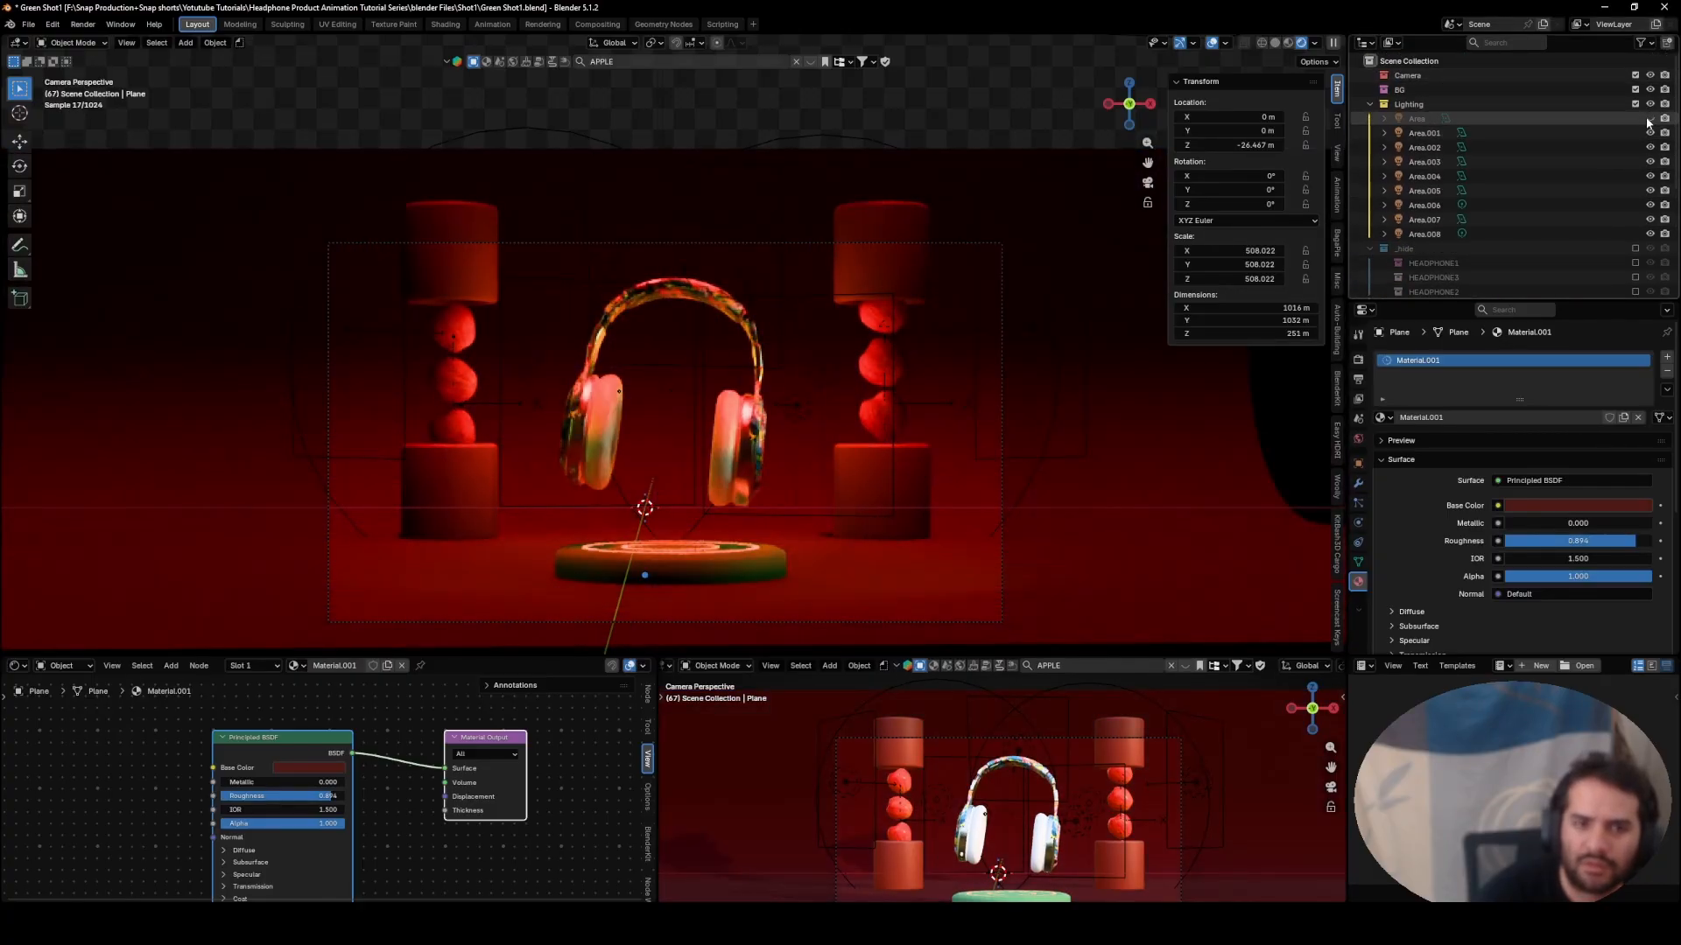
pyautogui.click(1649, 119)
# - Set the Area light's exposure to about 9.8, spread to 0.5° and Z rotation to 118.93°, scrub to frame 76 and save
pyautogui.click(1558, 119)
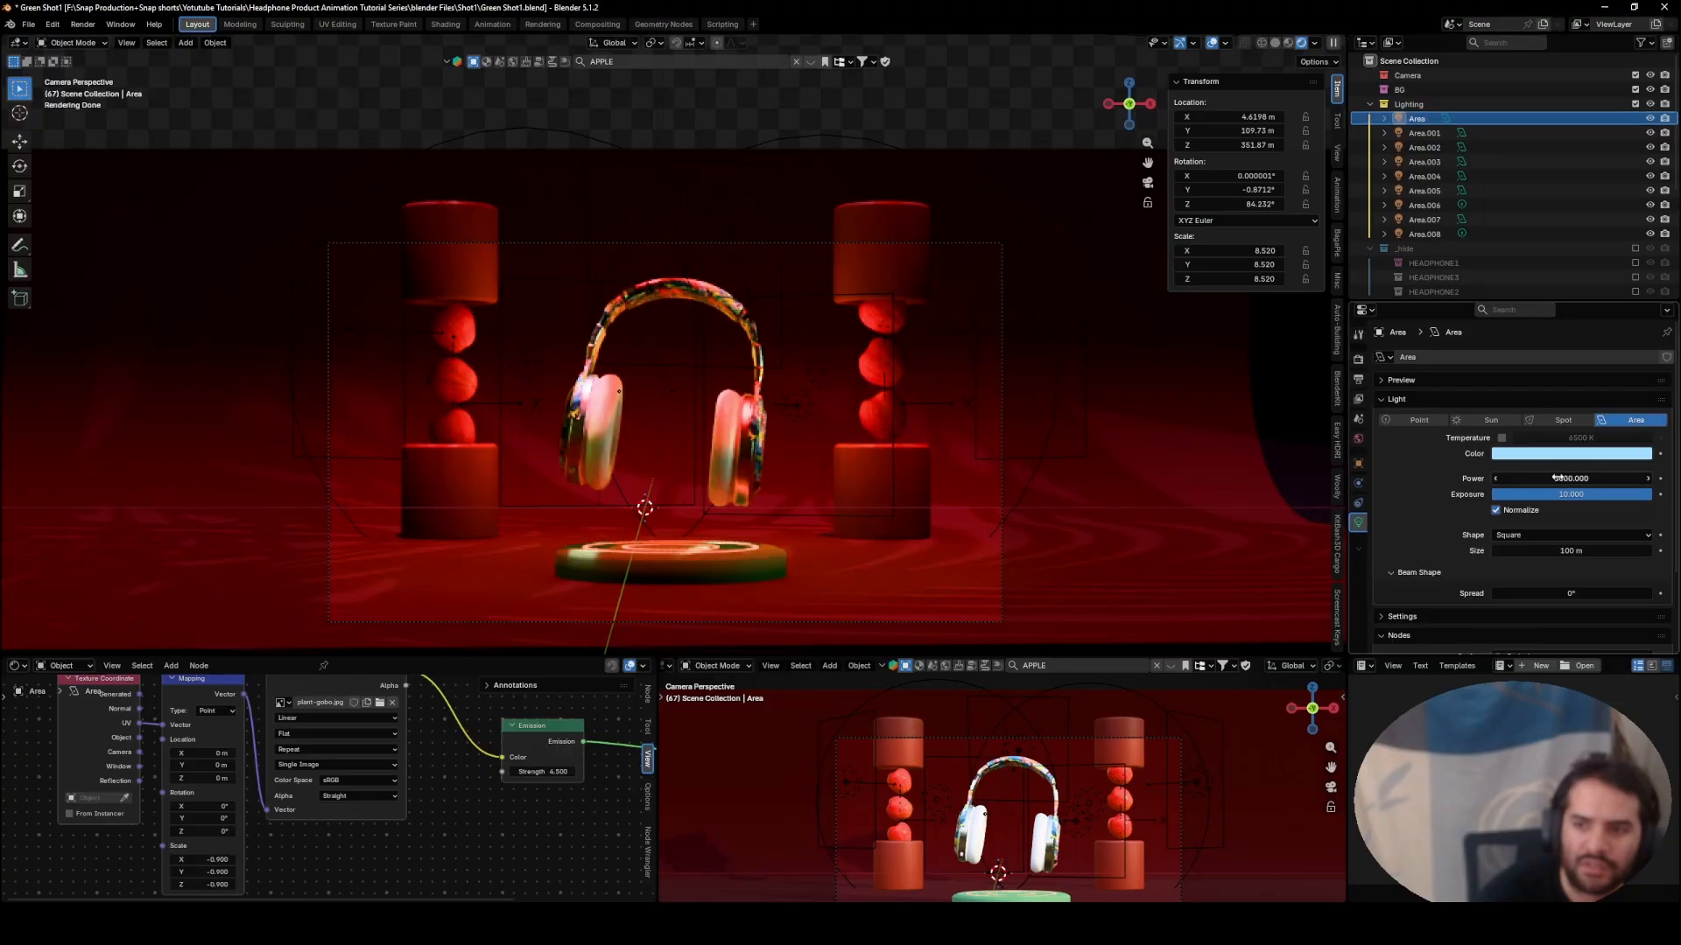
pyautogui.moveTo(1595, 497); pyautogui.dragTo(1582, 496)
pyautogui.moveTo(219, 688); pyautogui.dragTo(255, 698)
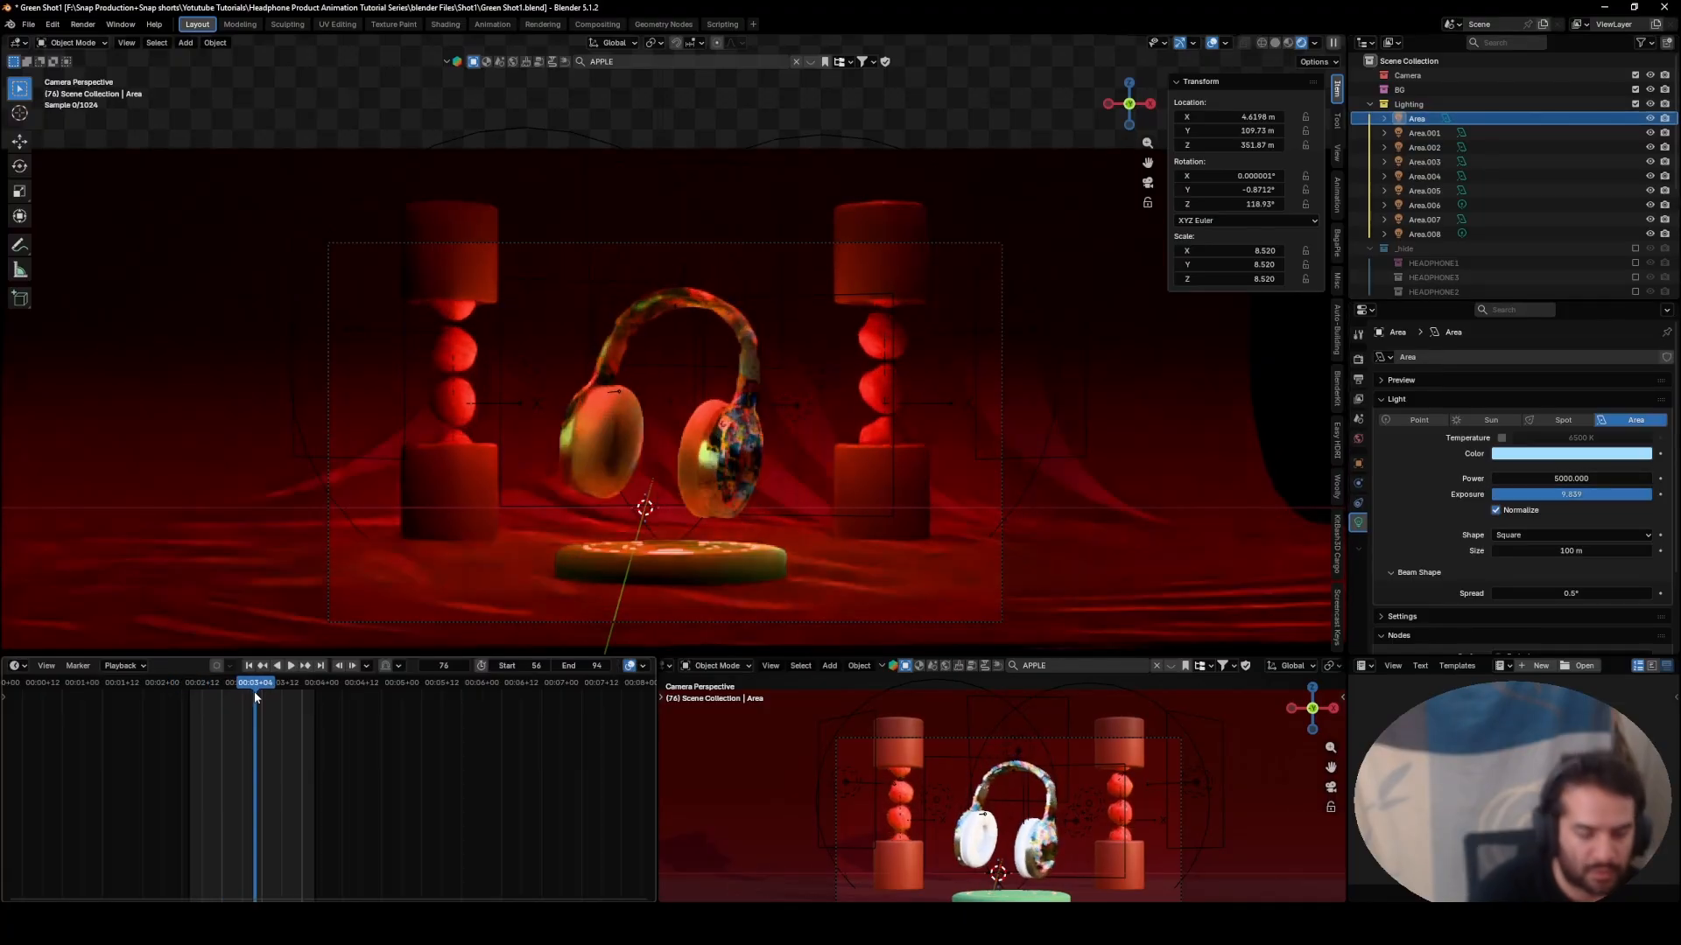
pyautogui.hotkey('ctrl', 's')
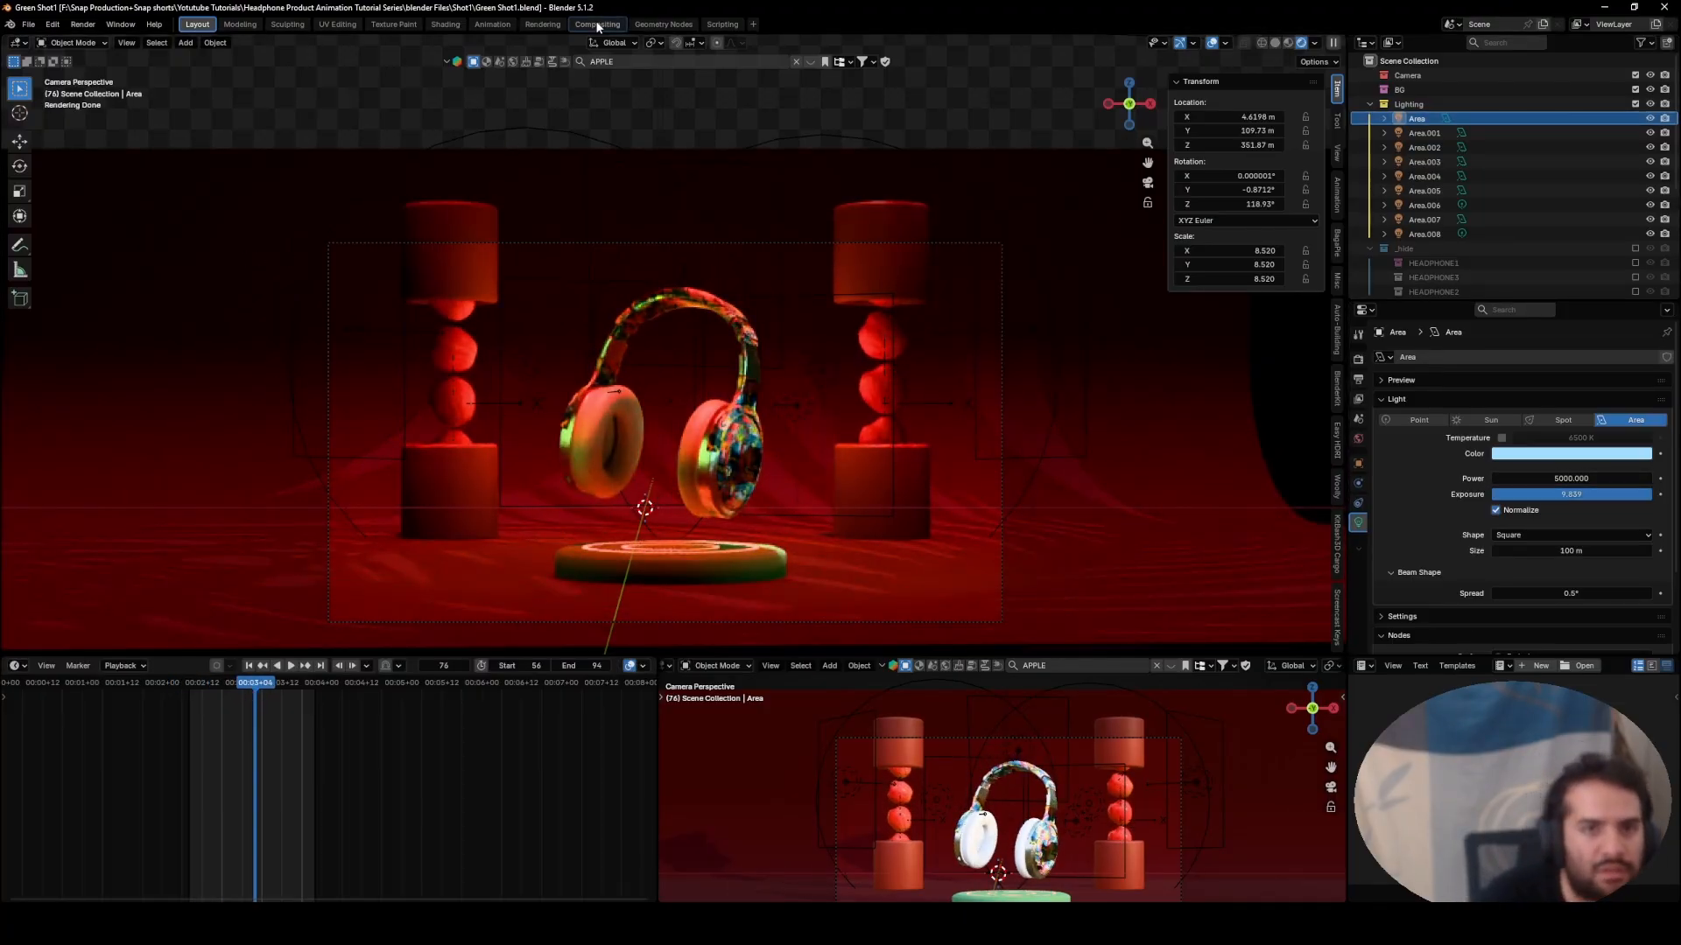
# - Switch to the Rendering workspace, choose Slot 2 for the render result, and render frame 76 as a still image
pyautogui.click(550, 23)
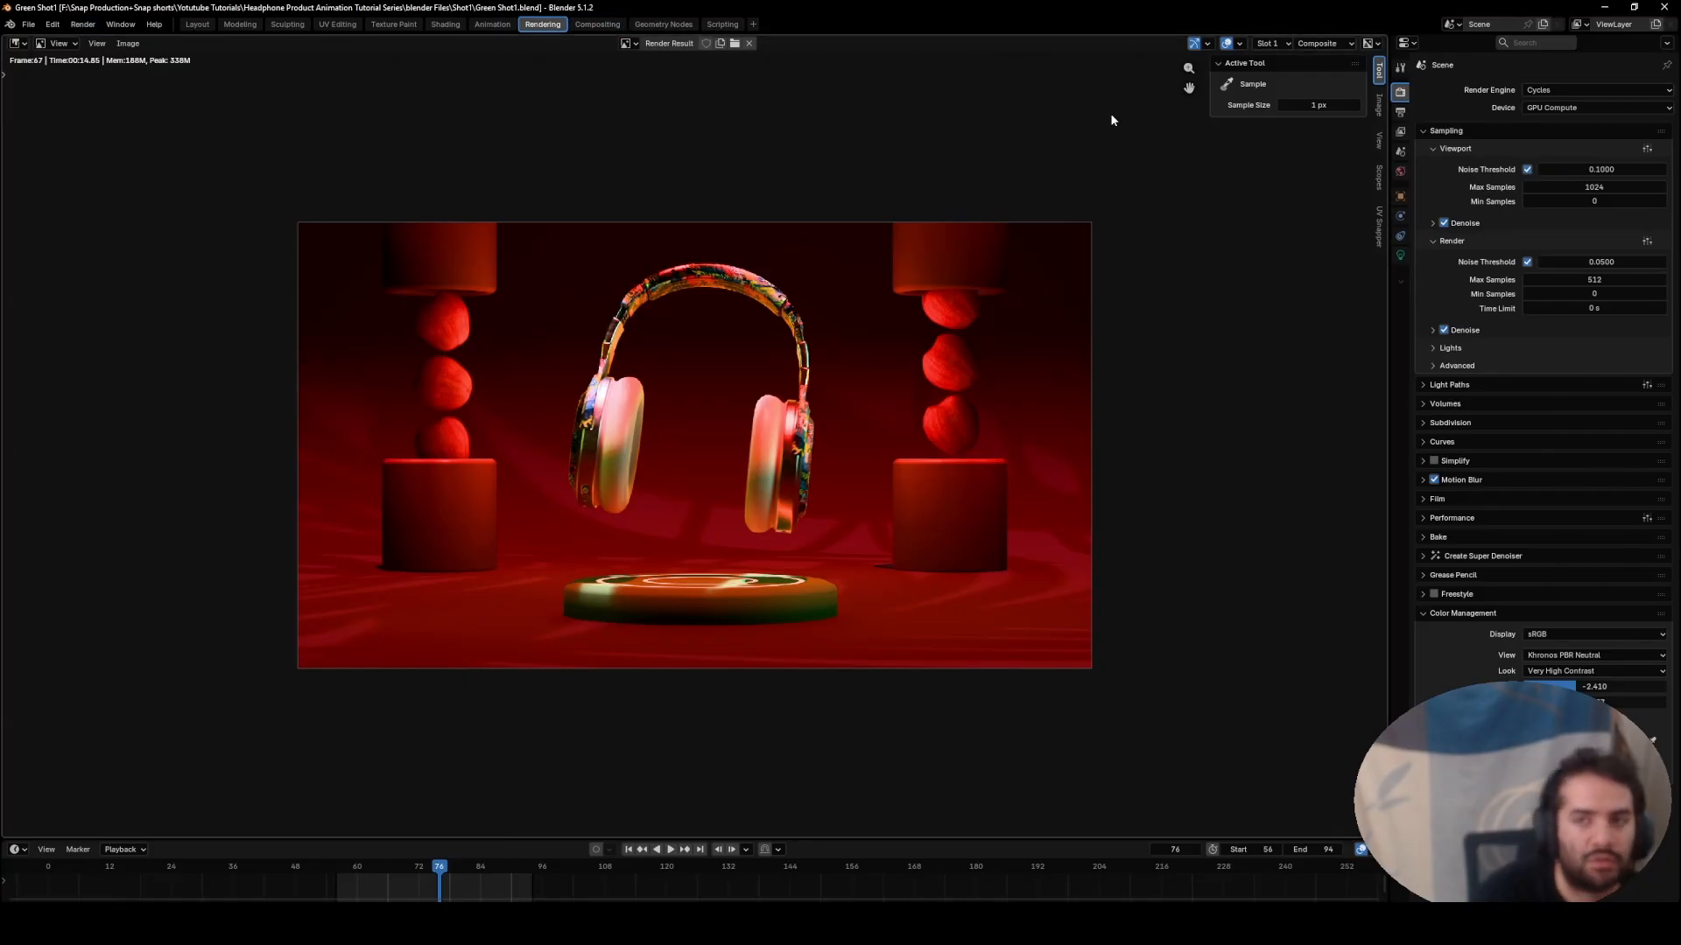
pyautogui.click(1282, 43)
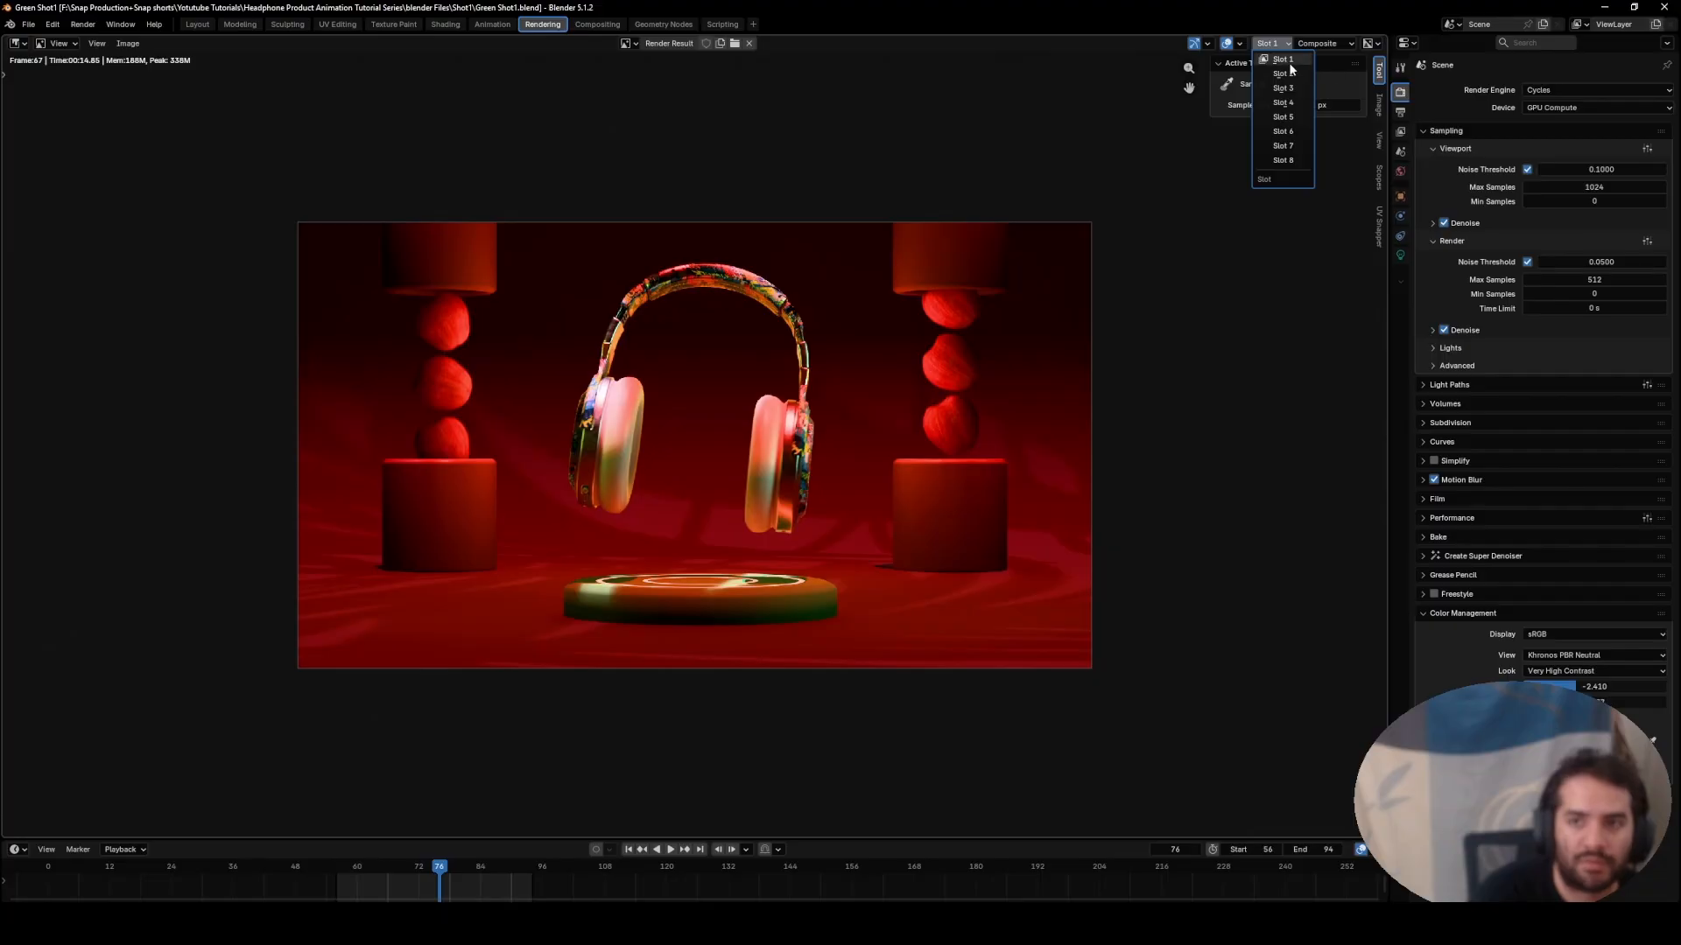
pyautogui.click(1283, 74)
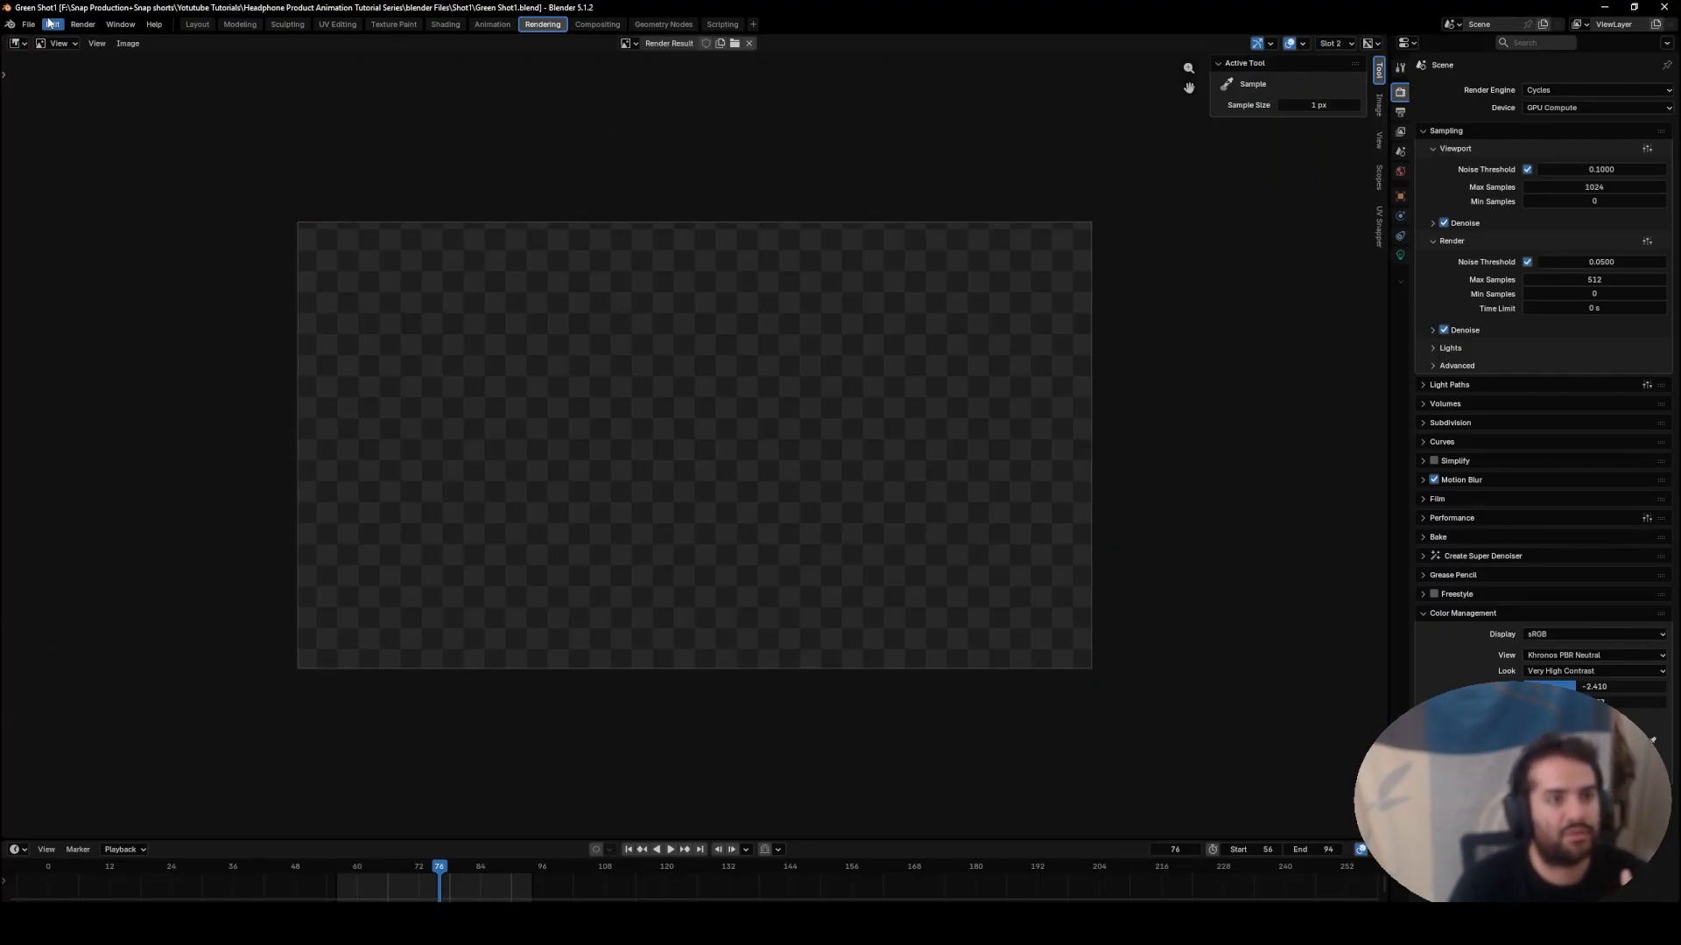
pyautogui.click(83, 24)
pyautogui.click(117, 39)
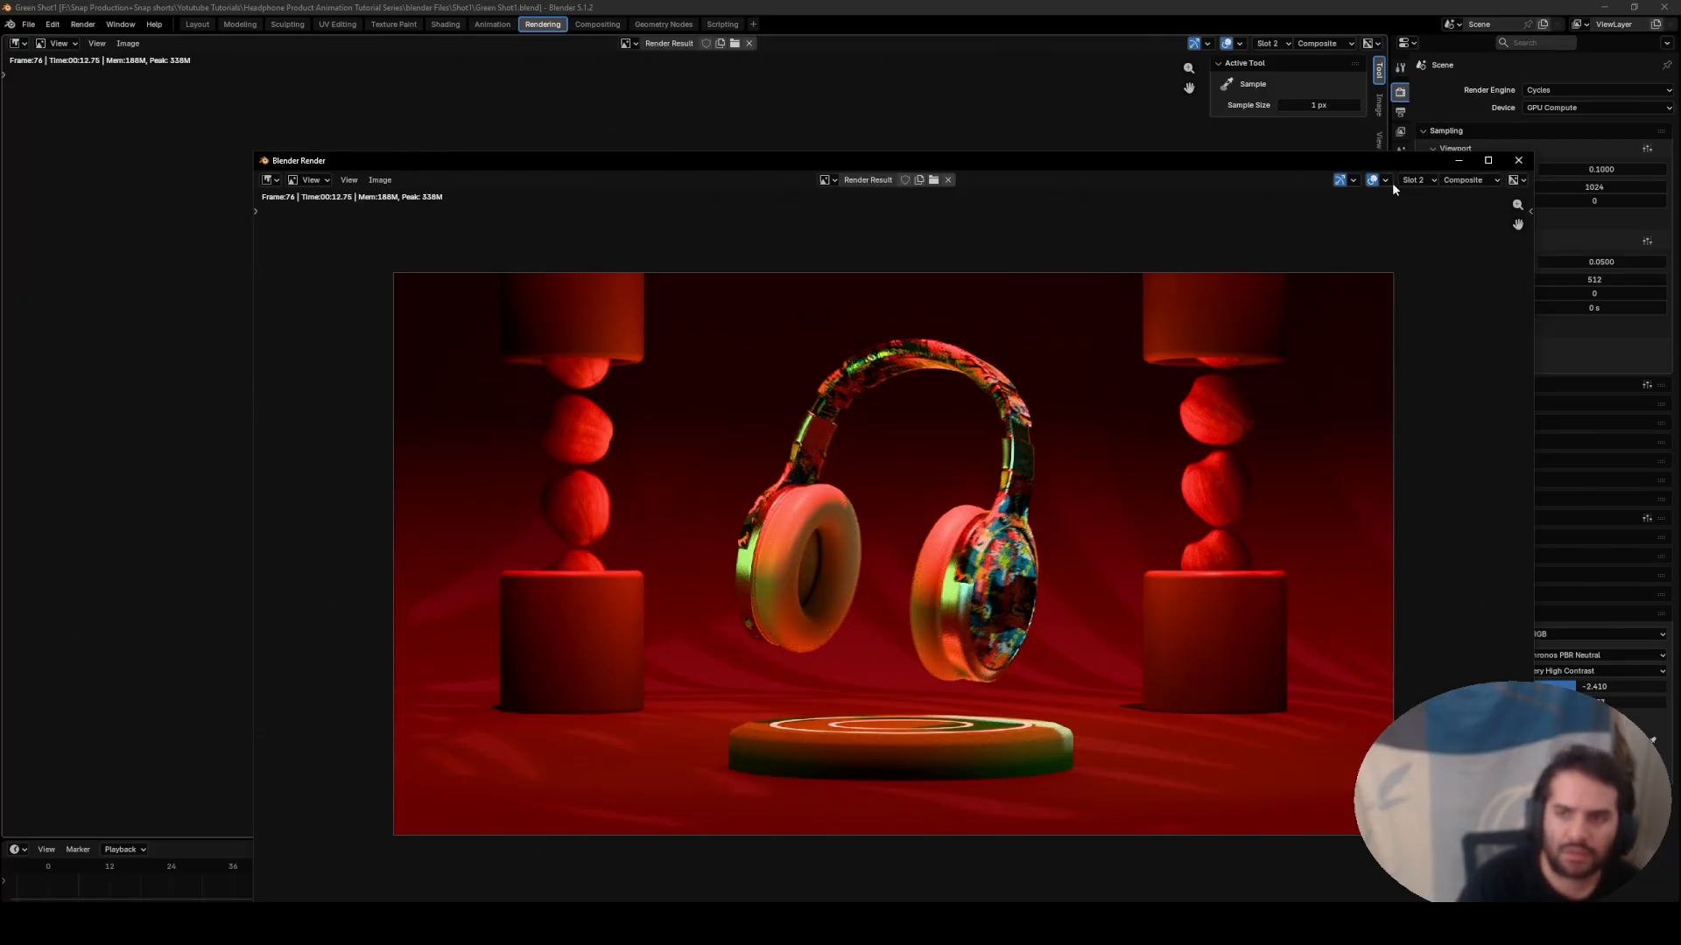
# - Compare the render in Slot 1 with the one in Slot 2, ending on Slot 2 in the render window
pyautogui.click(1413, 179)
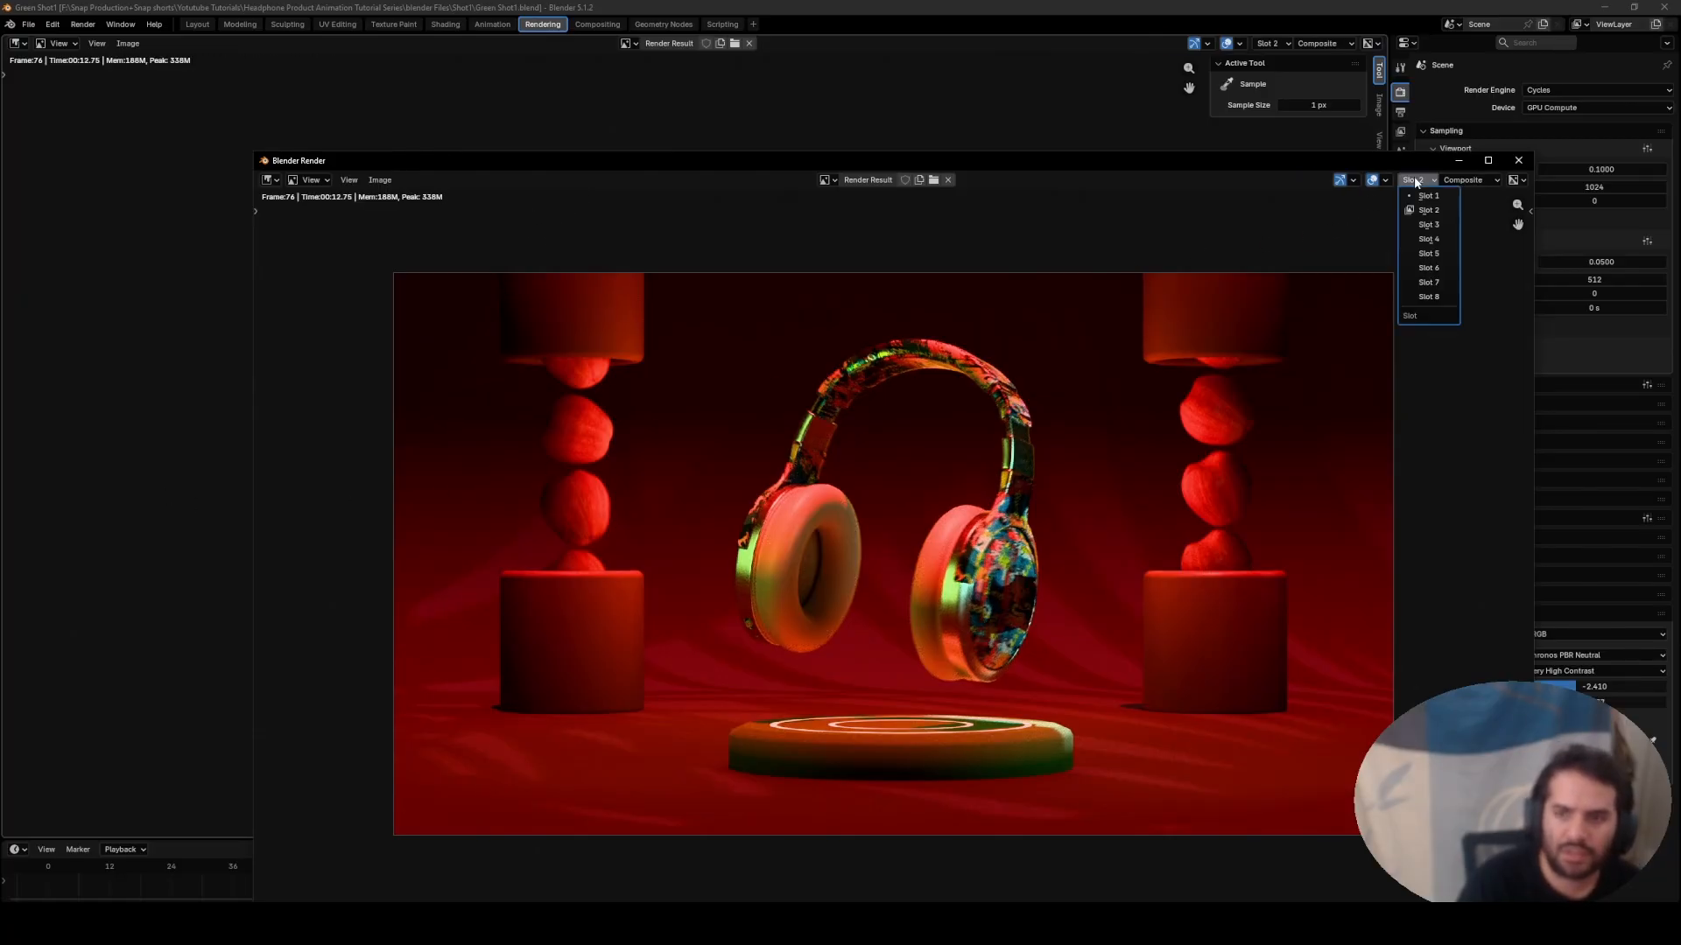
pyautogui.click(1432, 197)
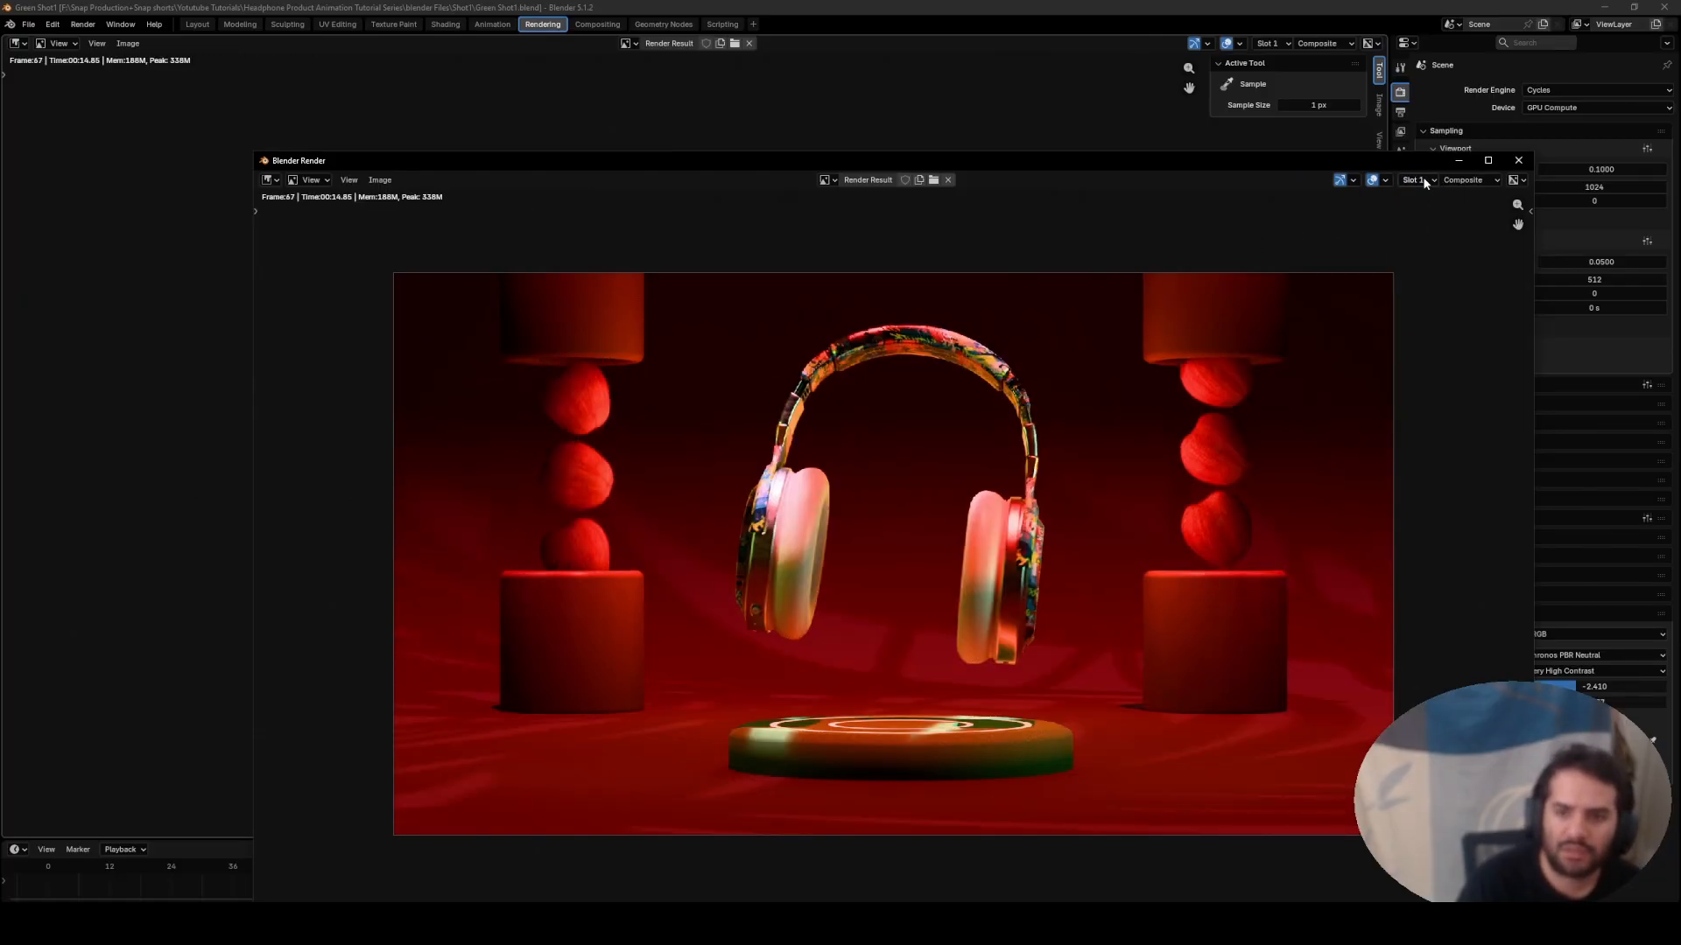
pyautogui.click(1425, 182)
pyautogui.click(1421, 211)
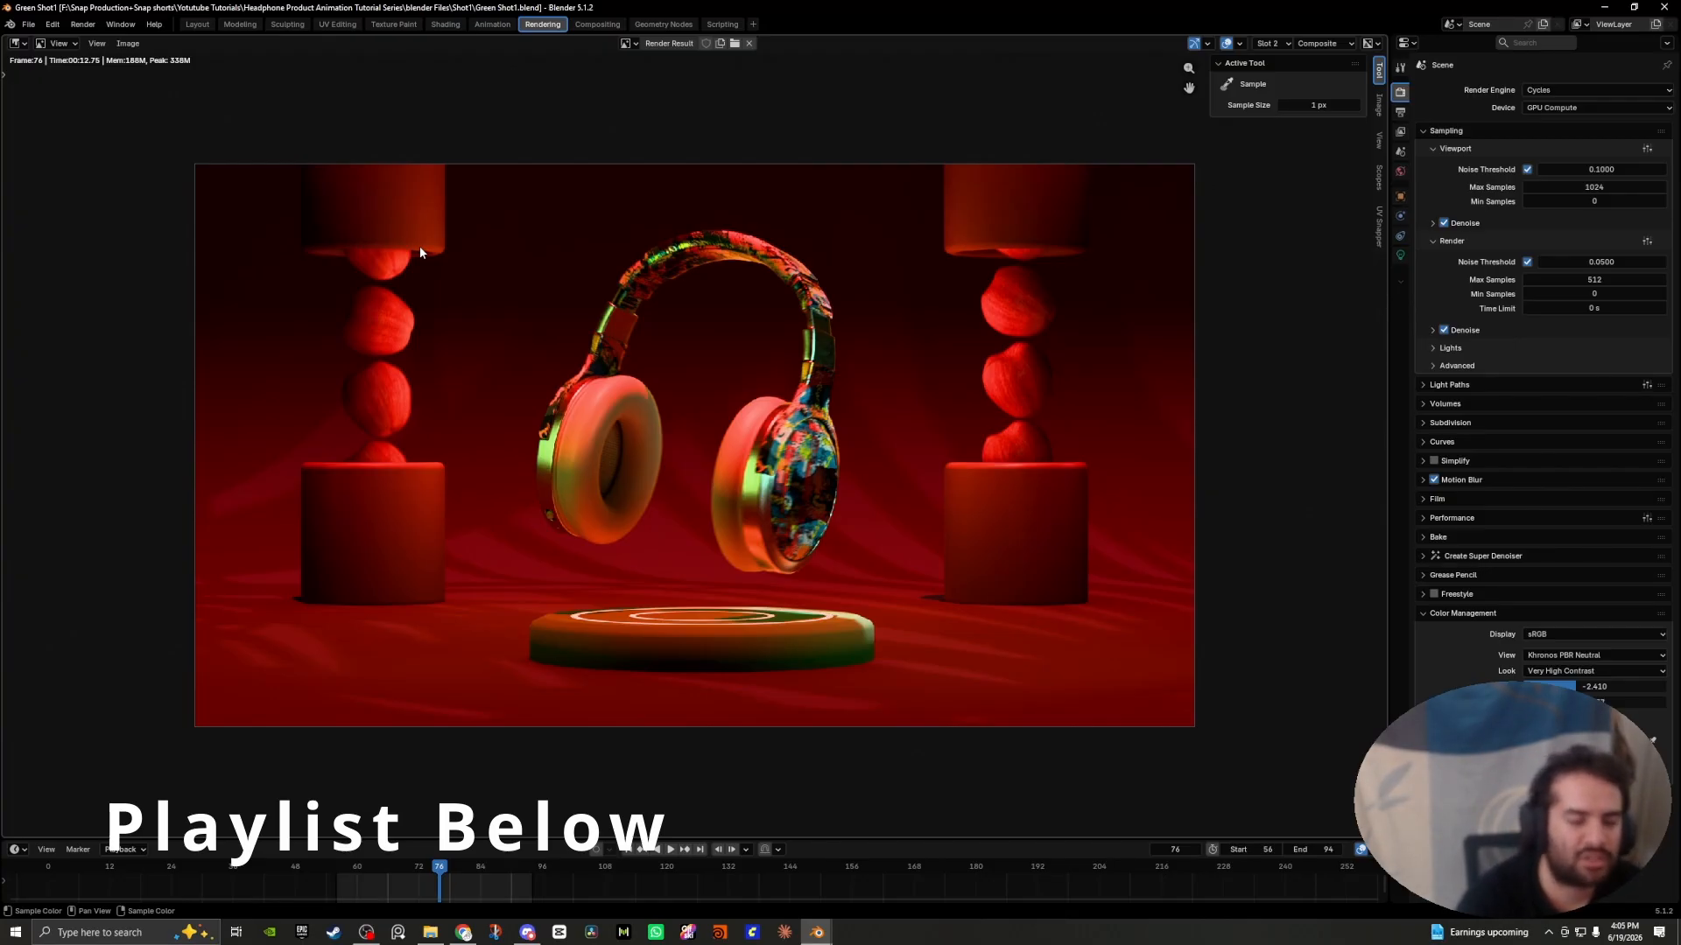
pyautogui.press('F11')
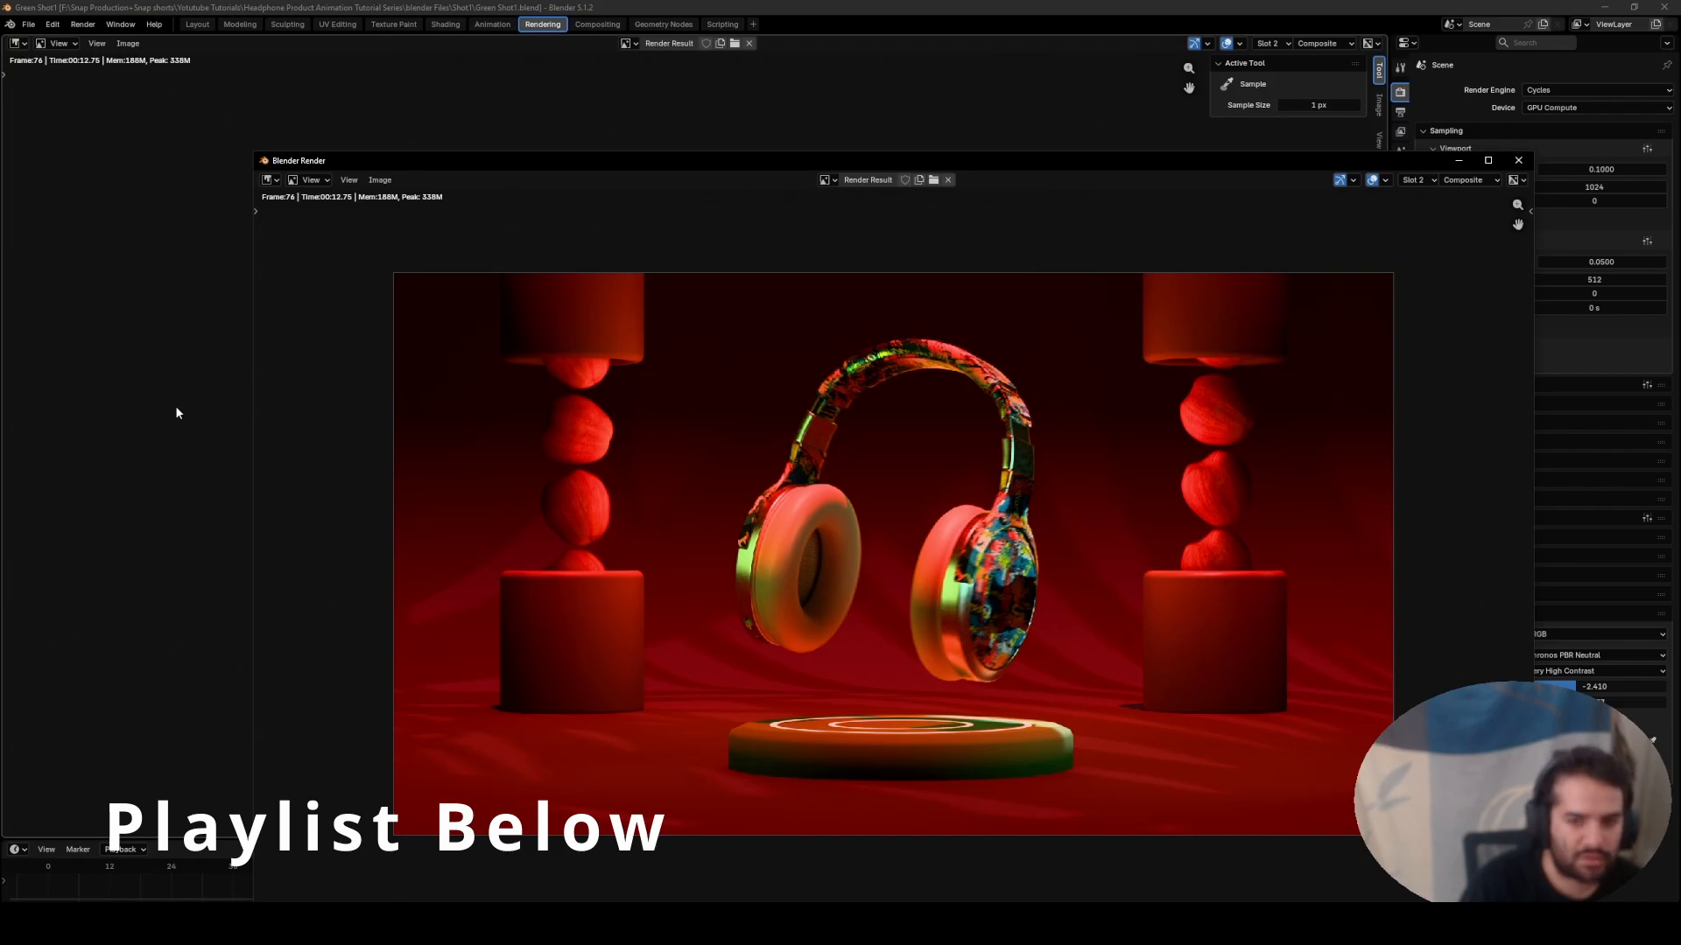